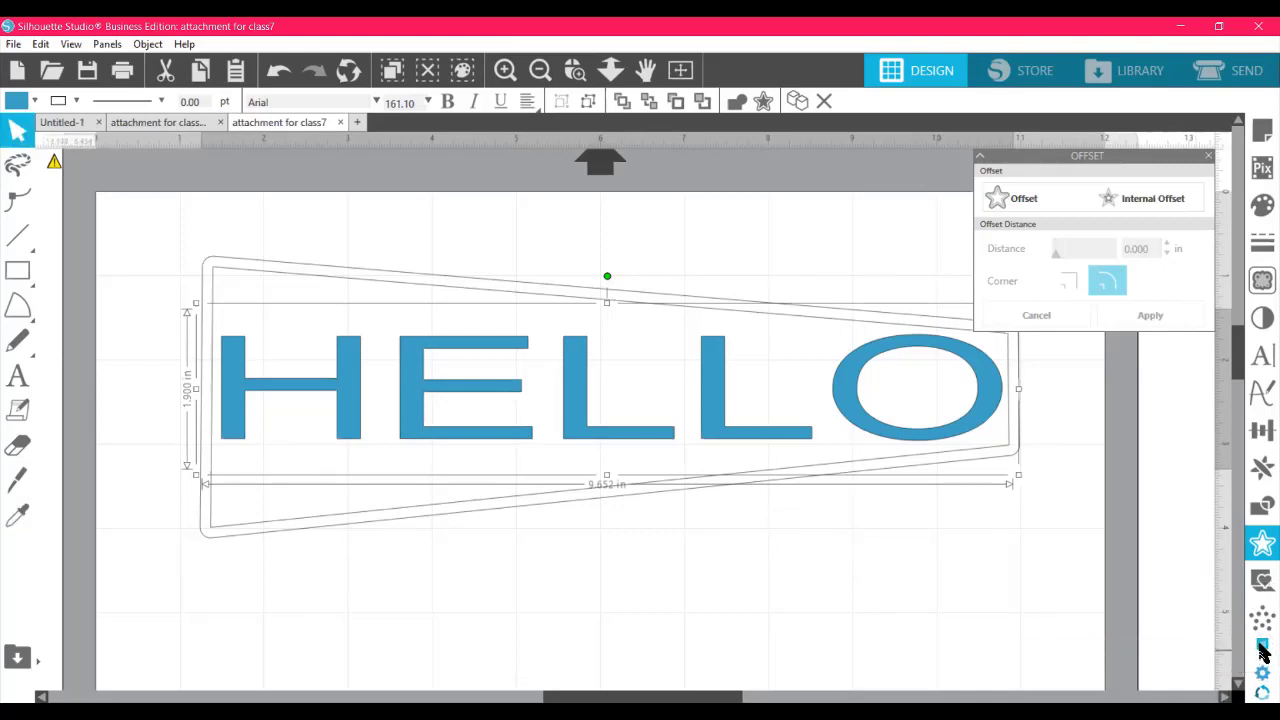
# - Bring up the Warp settings in place of the Offset settings
pyautogui.click(1262, 648)
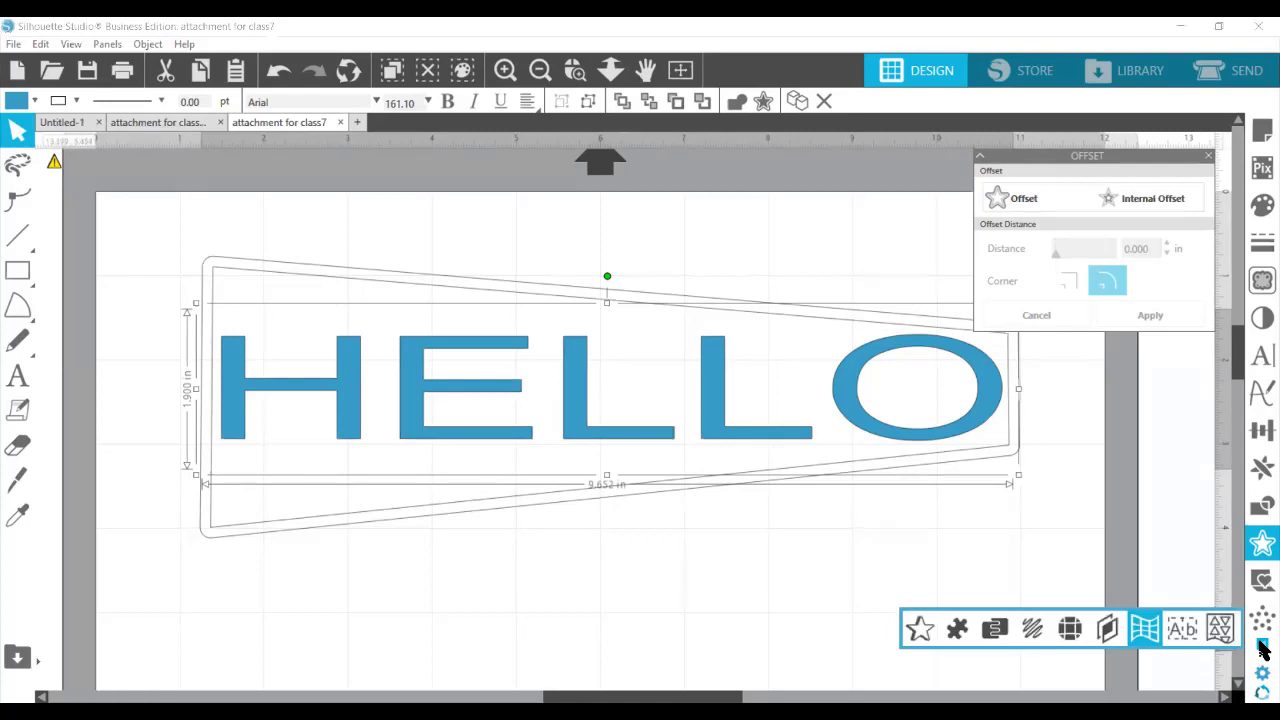
pyautogui.click(1149, 631)
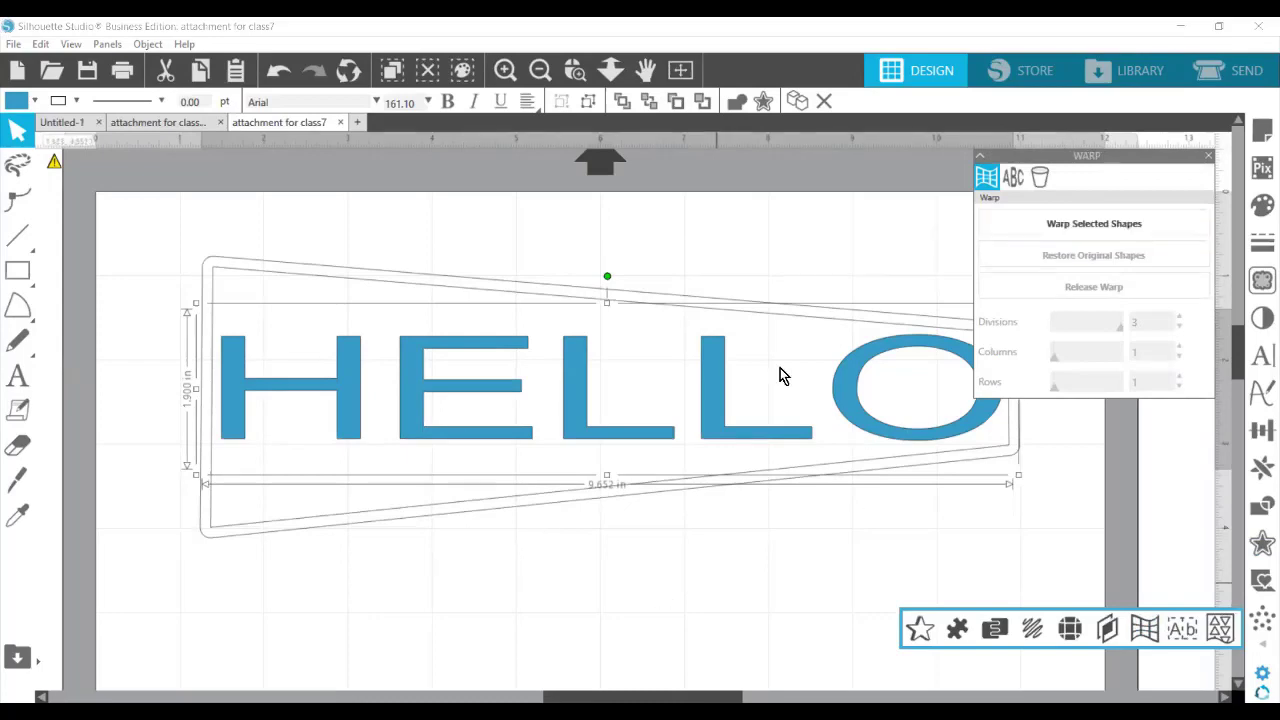
pyautogui.click(674, 486)
pyautogui.click(650, 502)
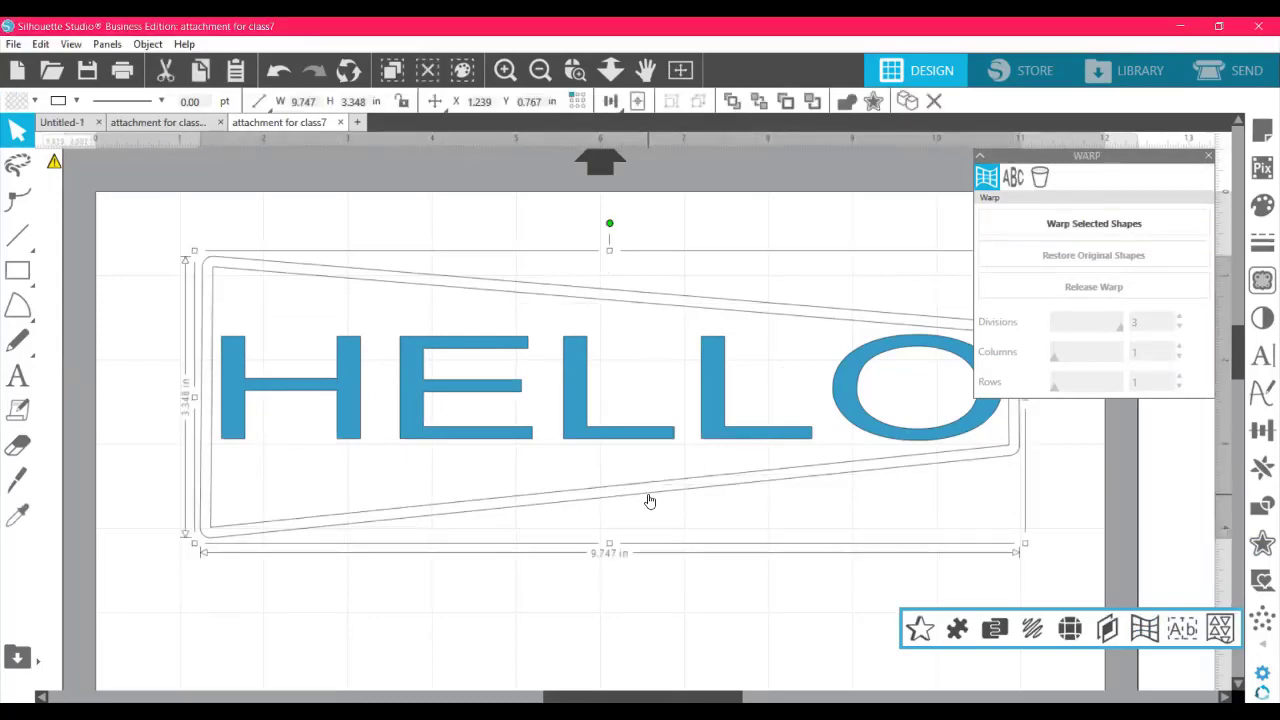
pyautogui.click(1131, 226)
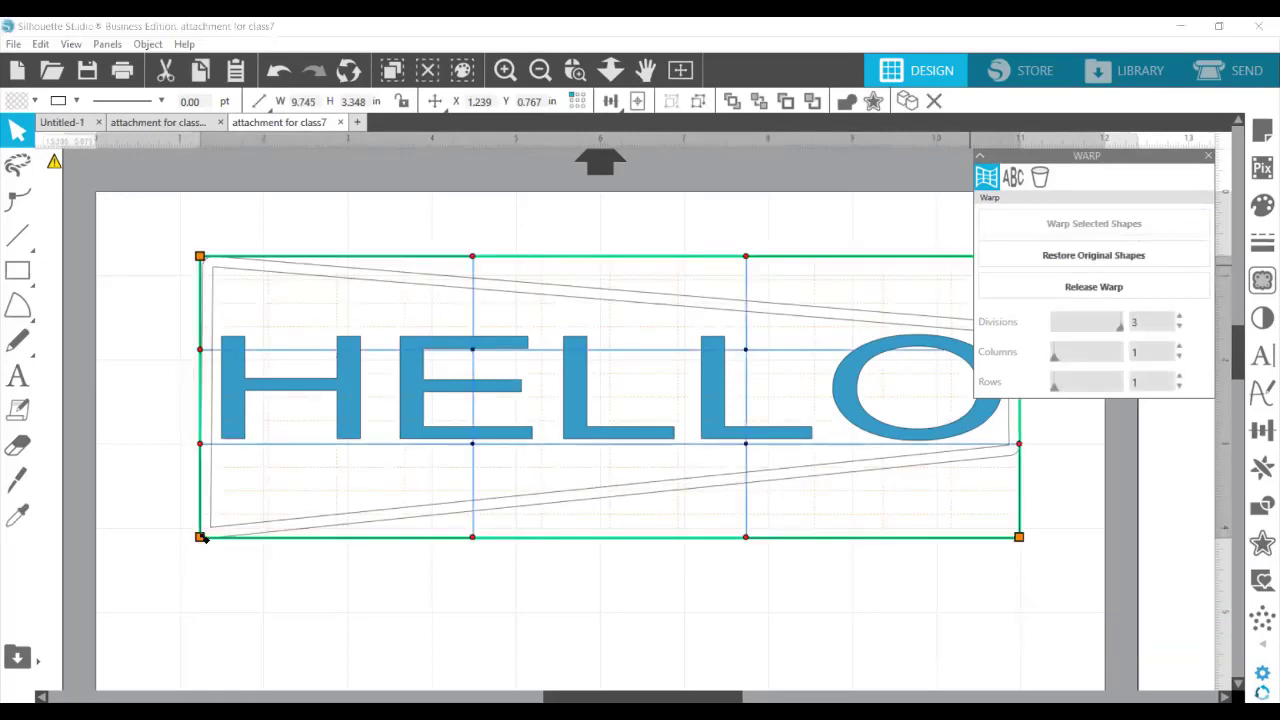
pyautogui.moveTo(199, 537); pyautogui.dragTo(198, 540)
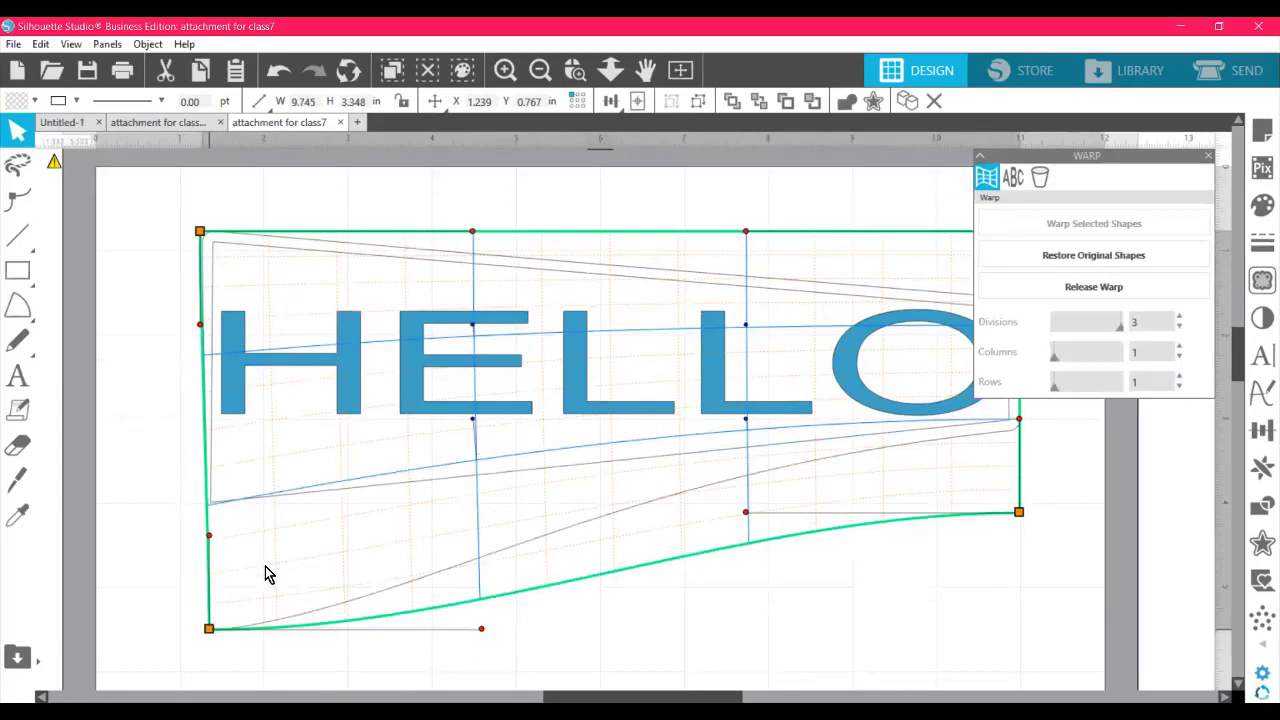
pyautogui.click(1088, 258)
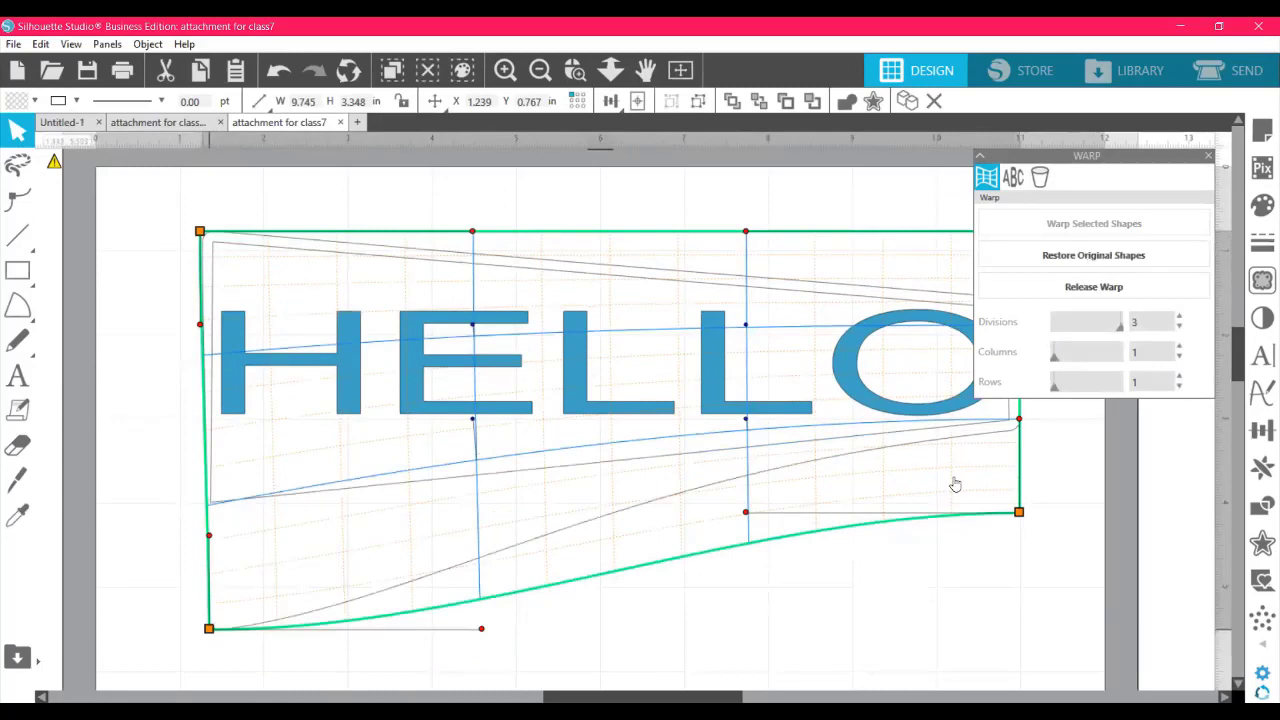
# - Select the HELLO text and apply a warp grid to it
pyautogui.click(765, 412)
pyautogui.click(765, 412)
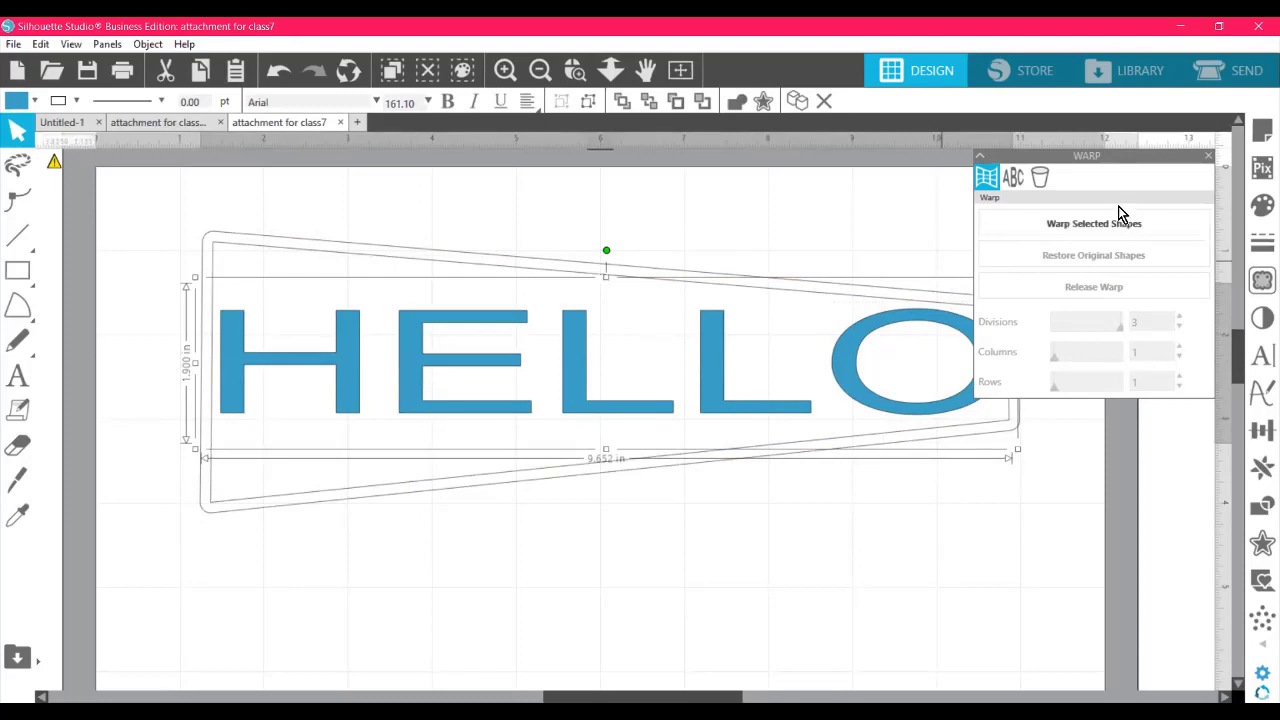
pyautogui.click(1163, 234)
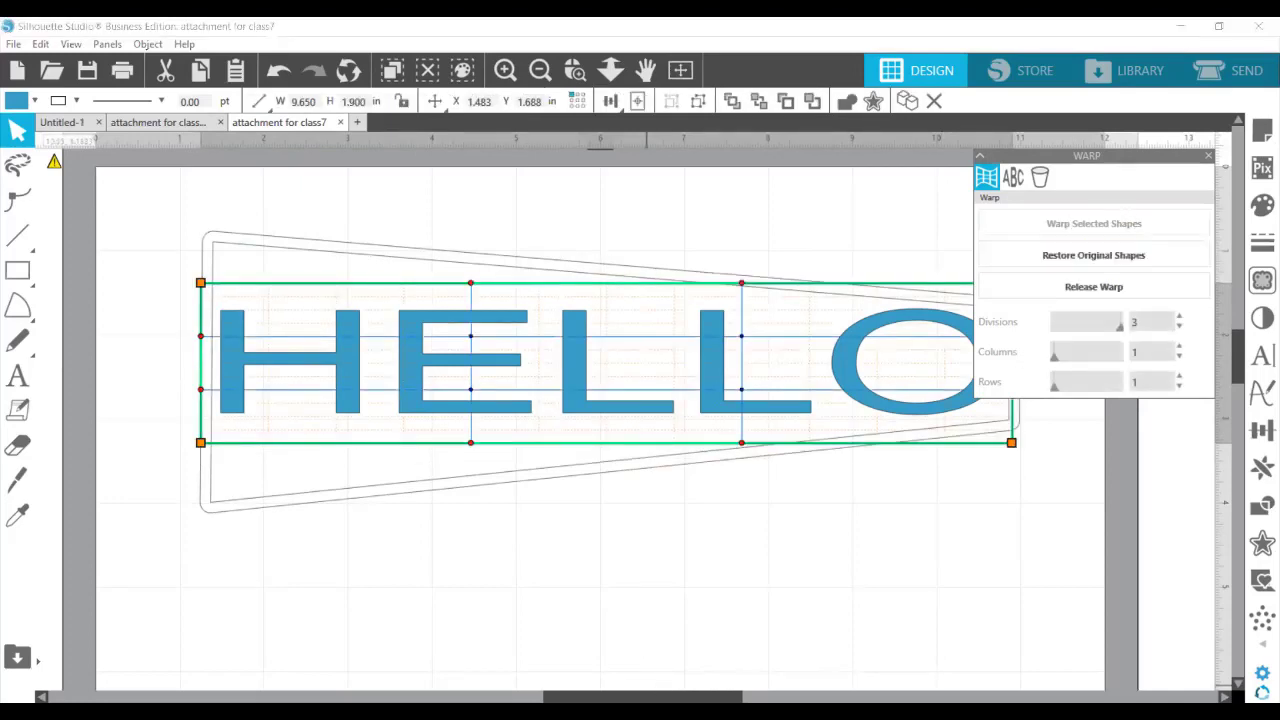
pyautogui.hscroll(3, 628, 672)
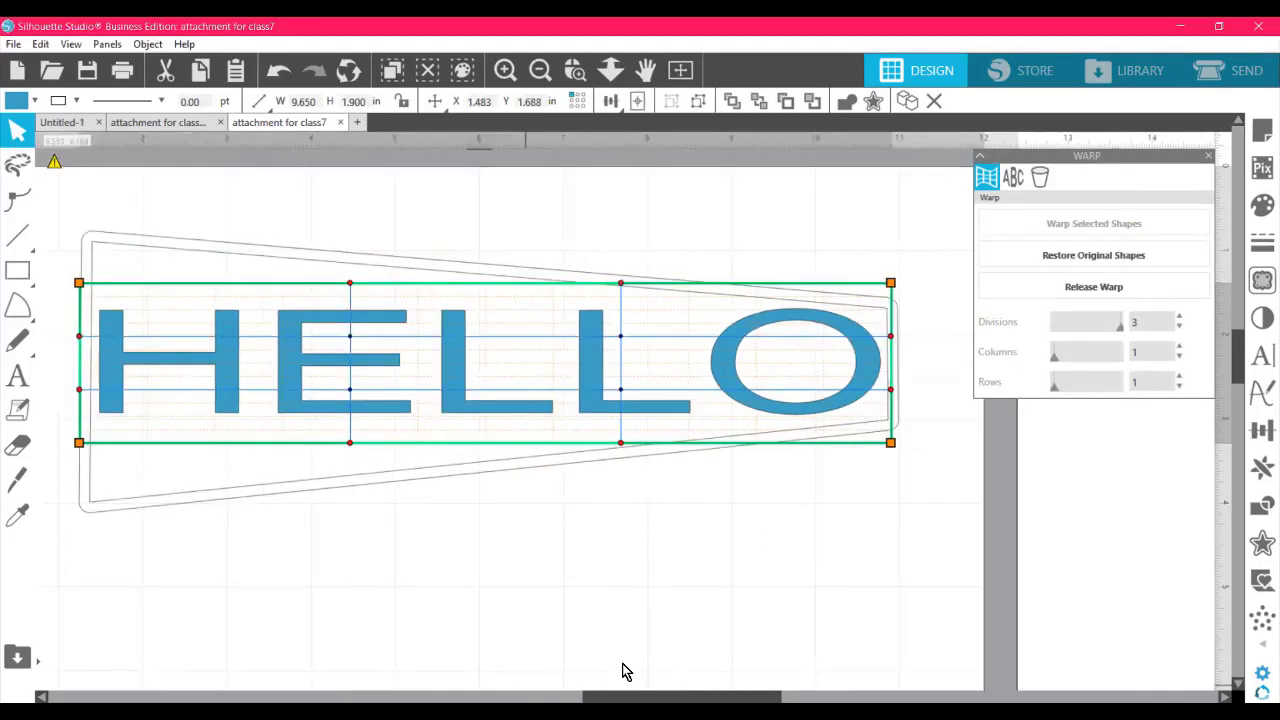
pyautogui.click(26, 316)
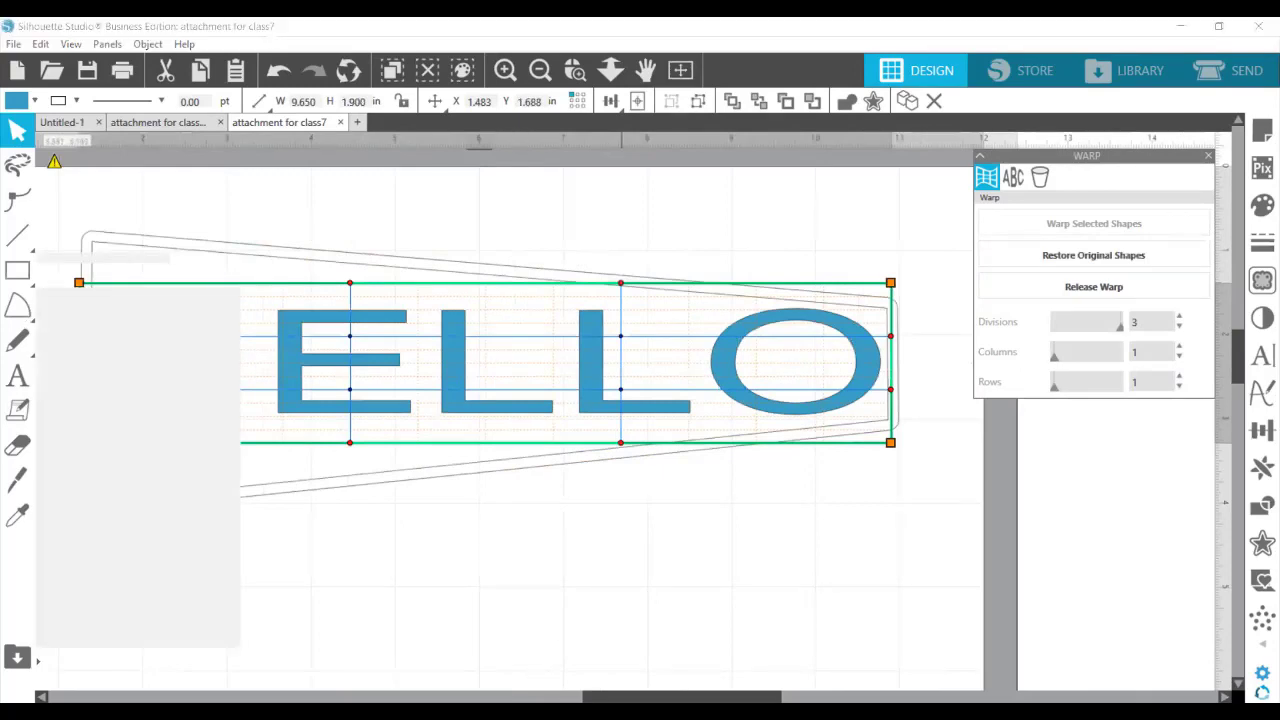
pyautogui.click(686, 632)
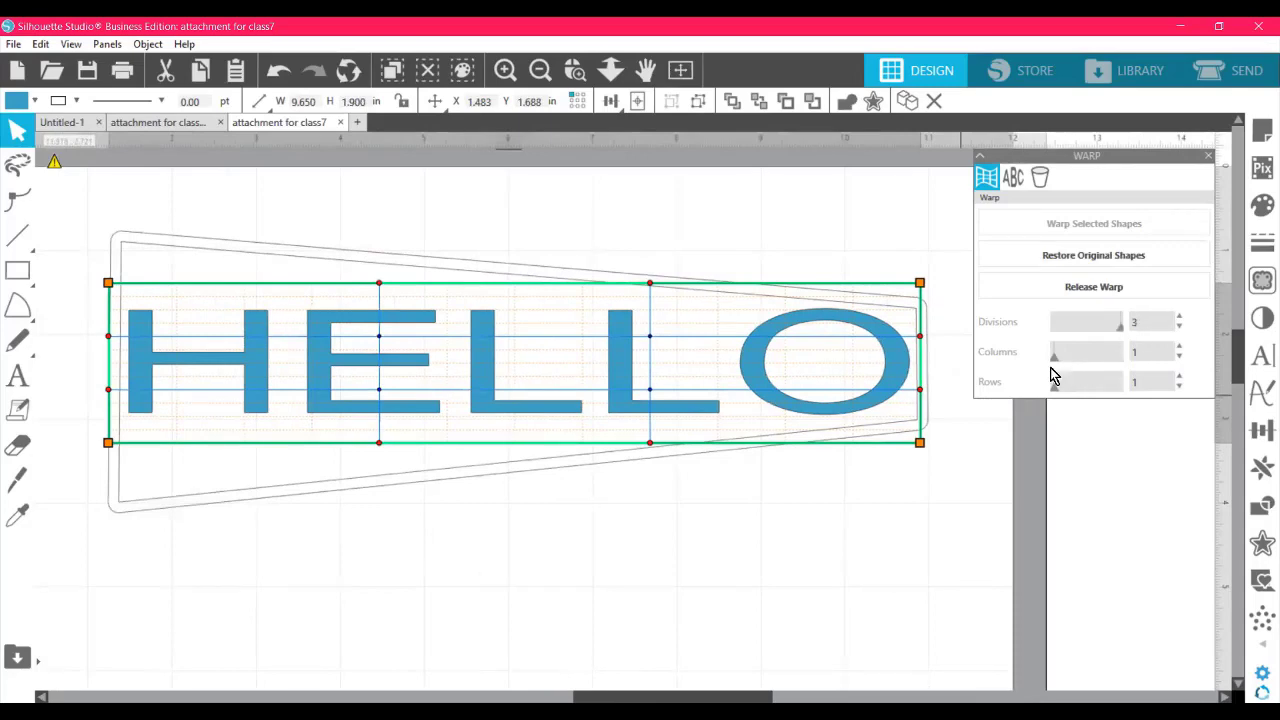
# - Set the HELLO text's warp grid to 4 columns, keeping 3 divisions and 1 row
pyautogui.press('i')
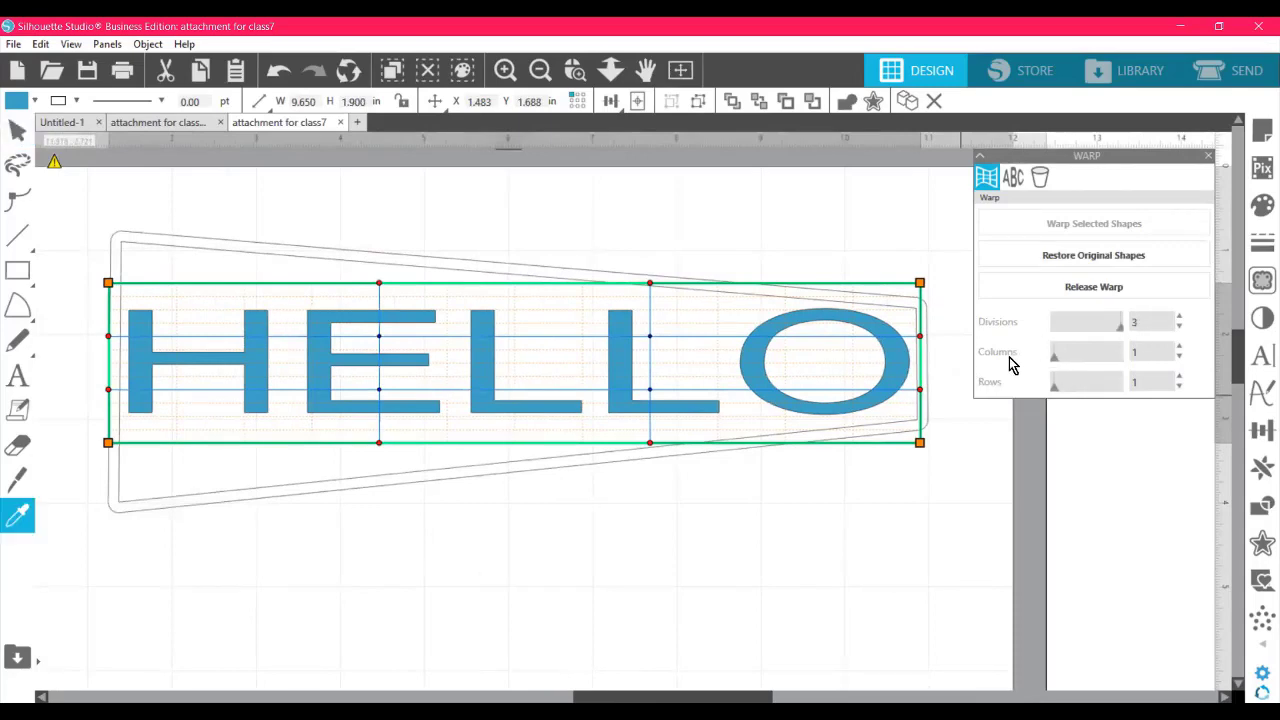
pyautogui.press('v')
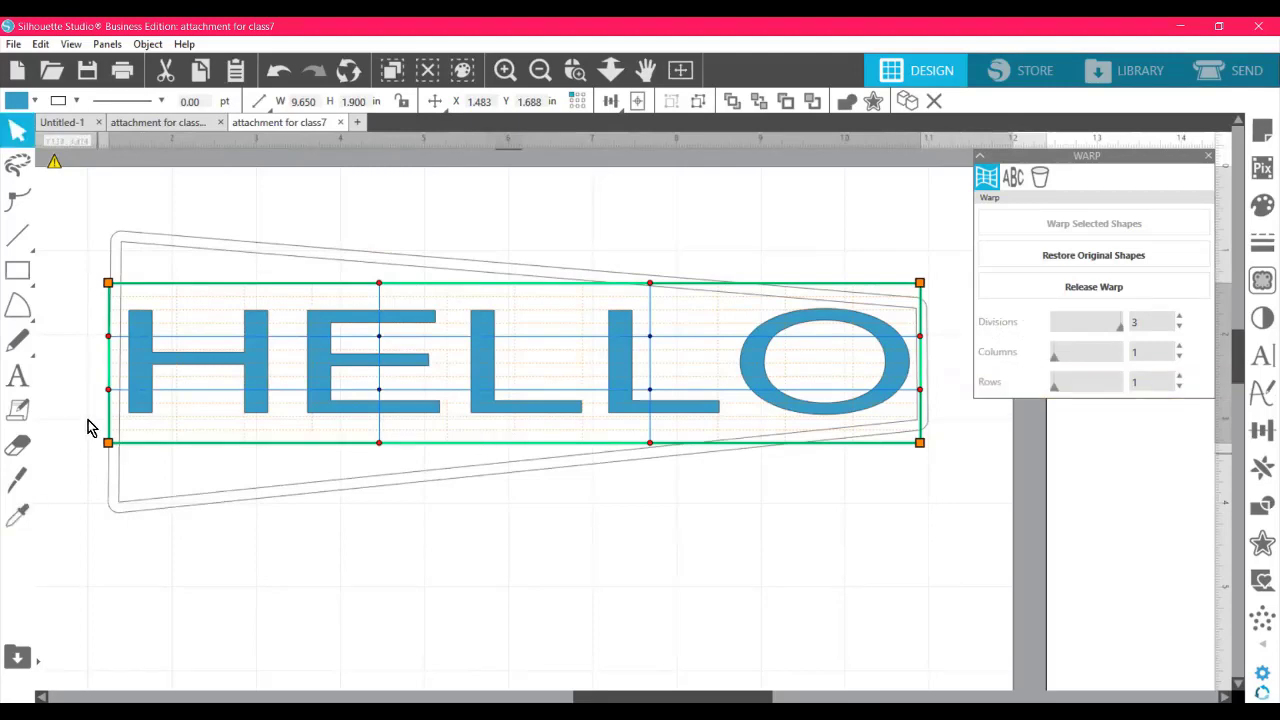
pyautogui.click(1180, 349)
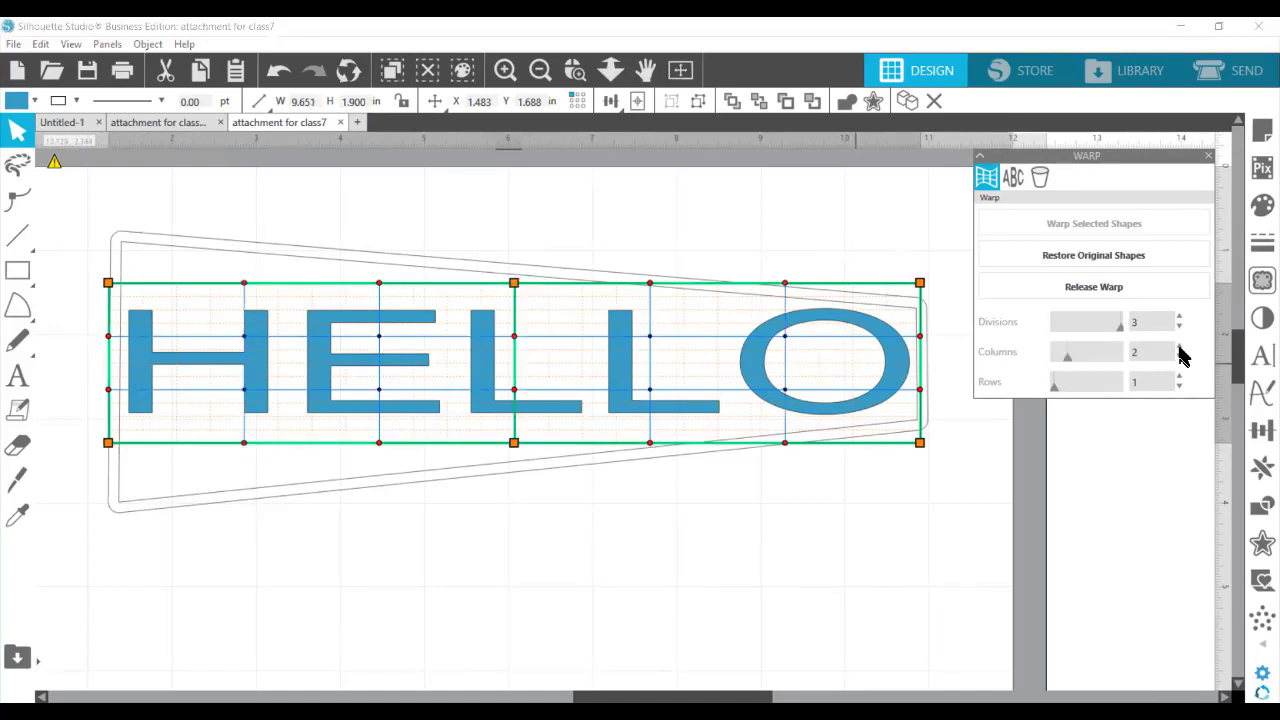
pyautogui.click(1180, 349)
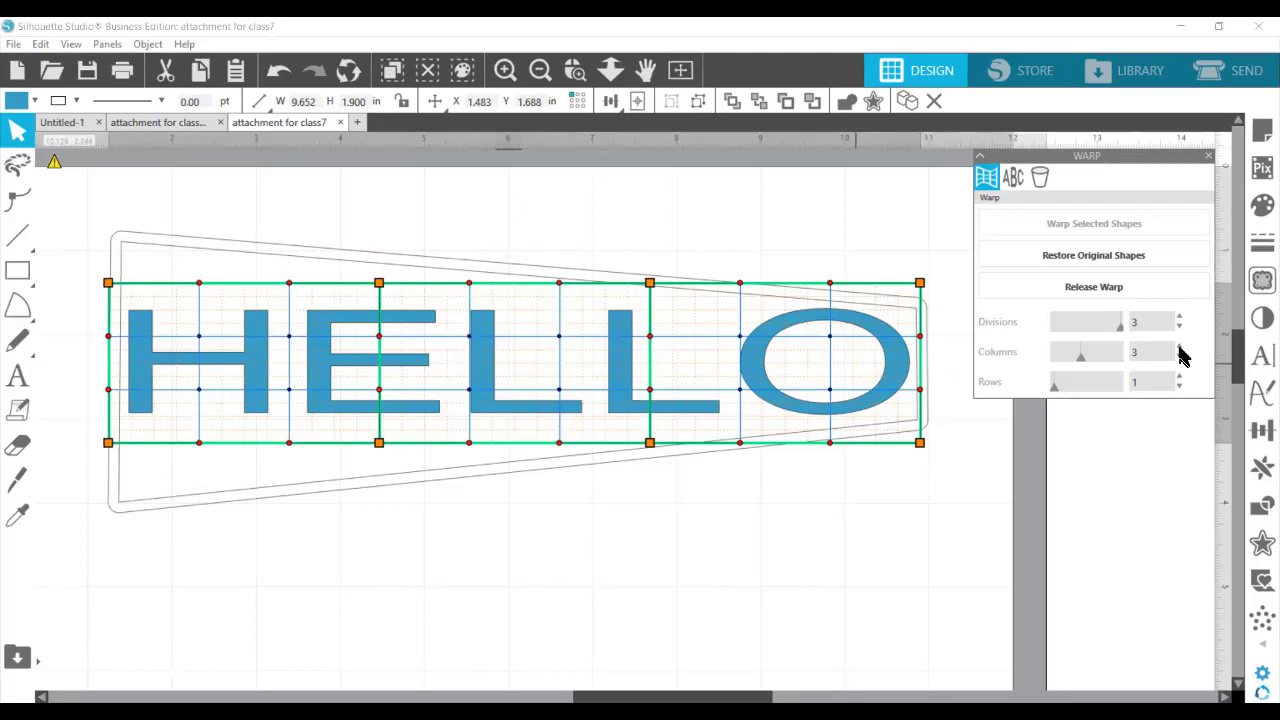
pyautogui.click(1180, 349)
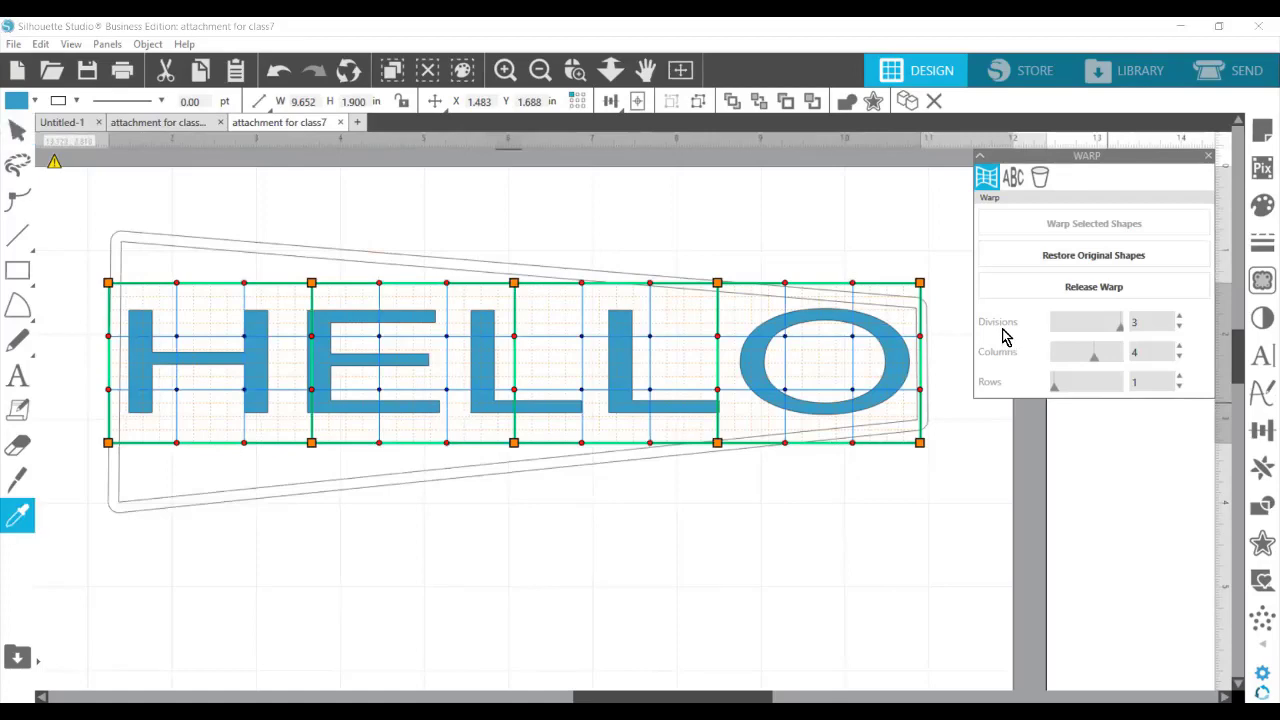
pyautogui.click(1012, 362)
pyautogui.click(1003, 397)
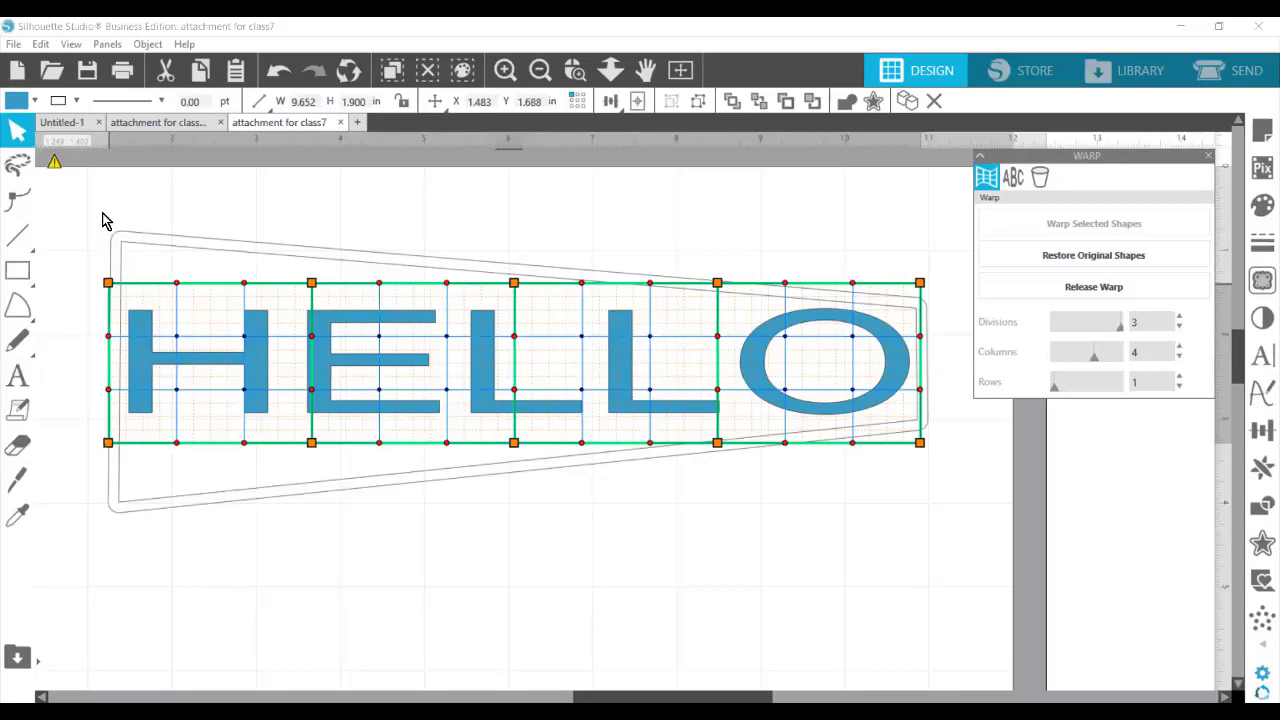
# - Pull the warp grid's four outer corners outward so the H and O stretch toward the ends of the tapered frame
pyautogui.moveTo(101, 199); pyautogui.dragTo(100, 197)
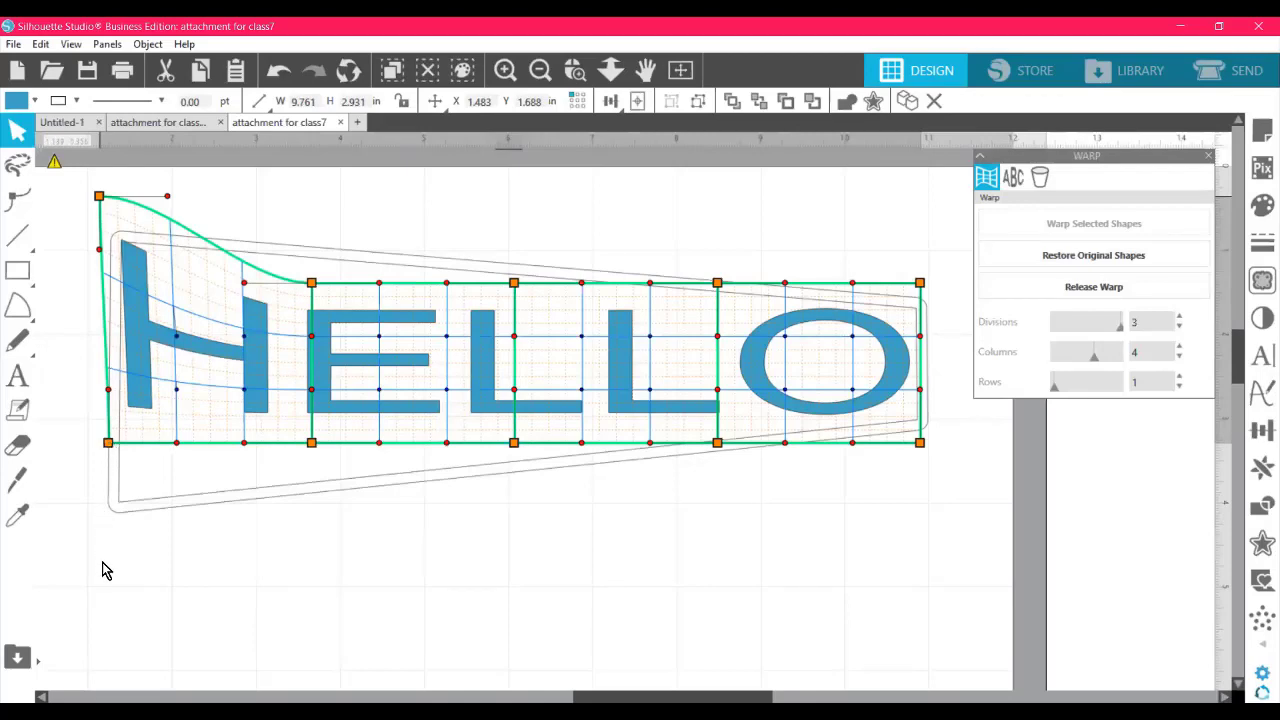
pyautogui.moveTo(99, 562); pyautogui.dragTo(99, 562)
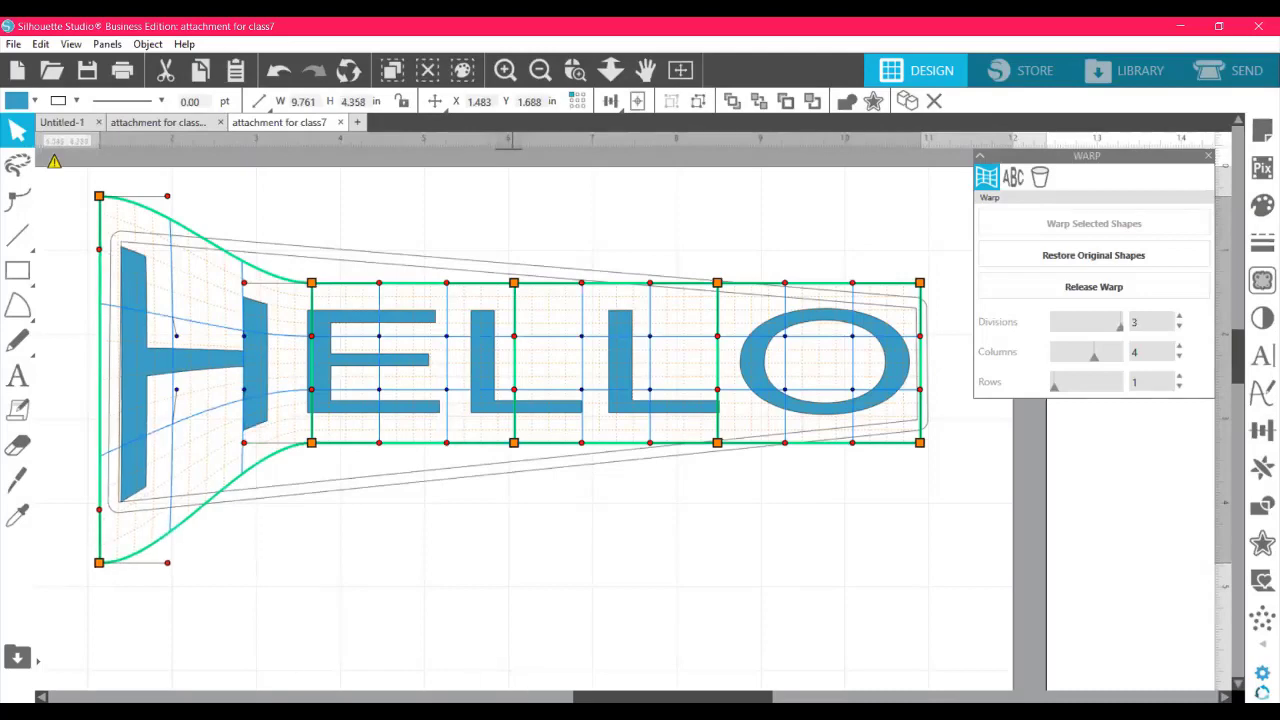
pyautogui.hscroll(-5, 620, 410)
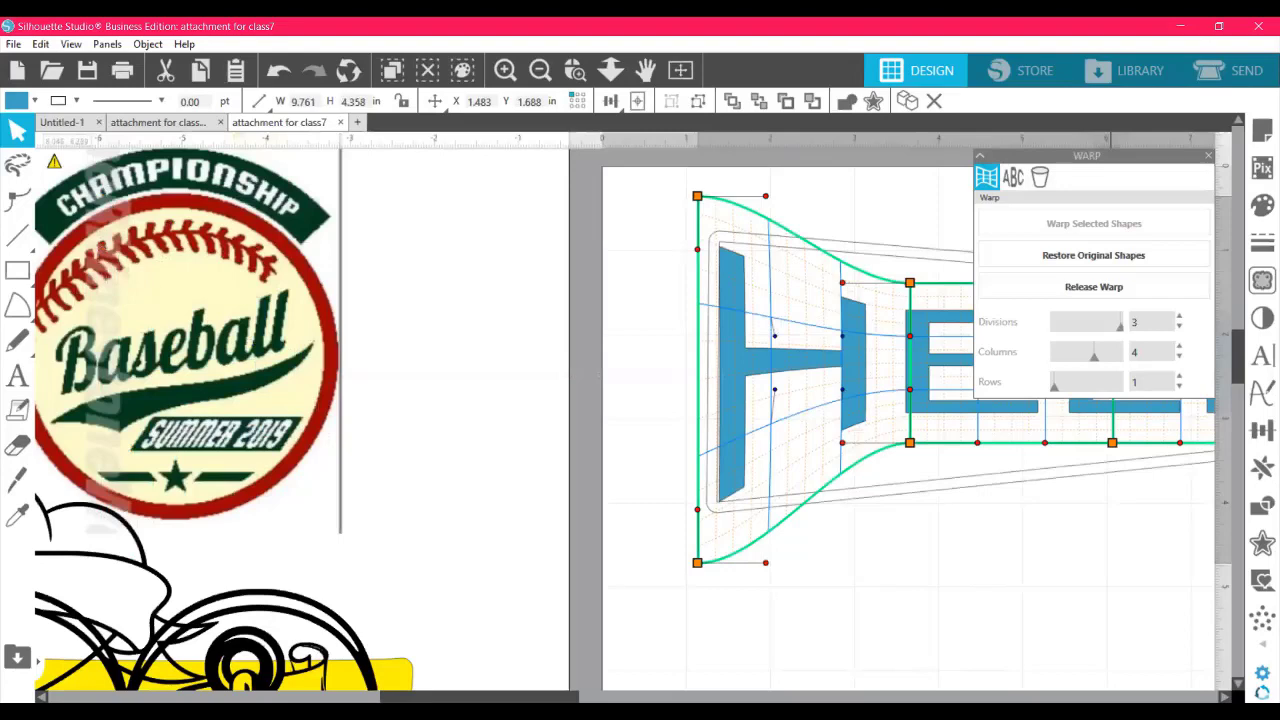
pyautogui.hscroll(6, 797, 686)
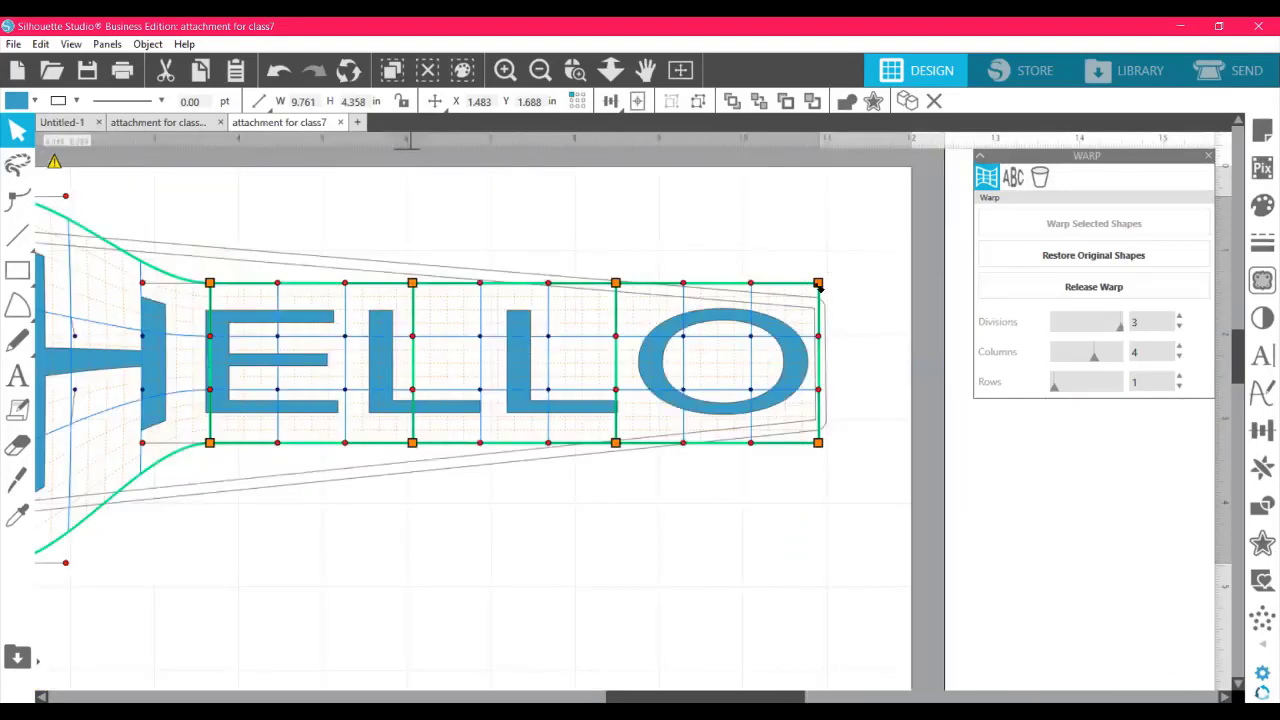
pyautogui.moveTo(822, 277); pyautogui.dragTo(826, 262)
pyautogui.moveTo(818, 450); pyautogui.dragTo(827, 474)
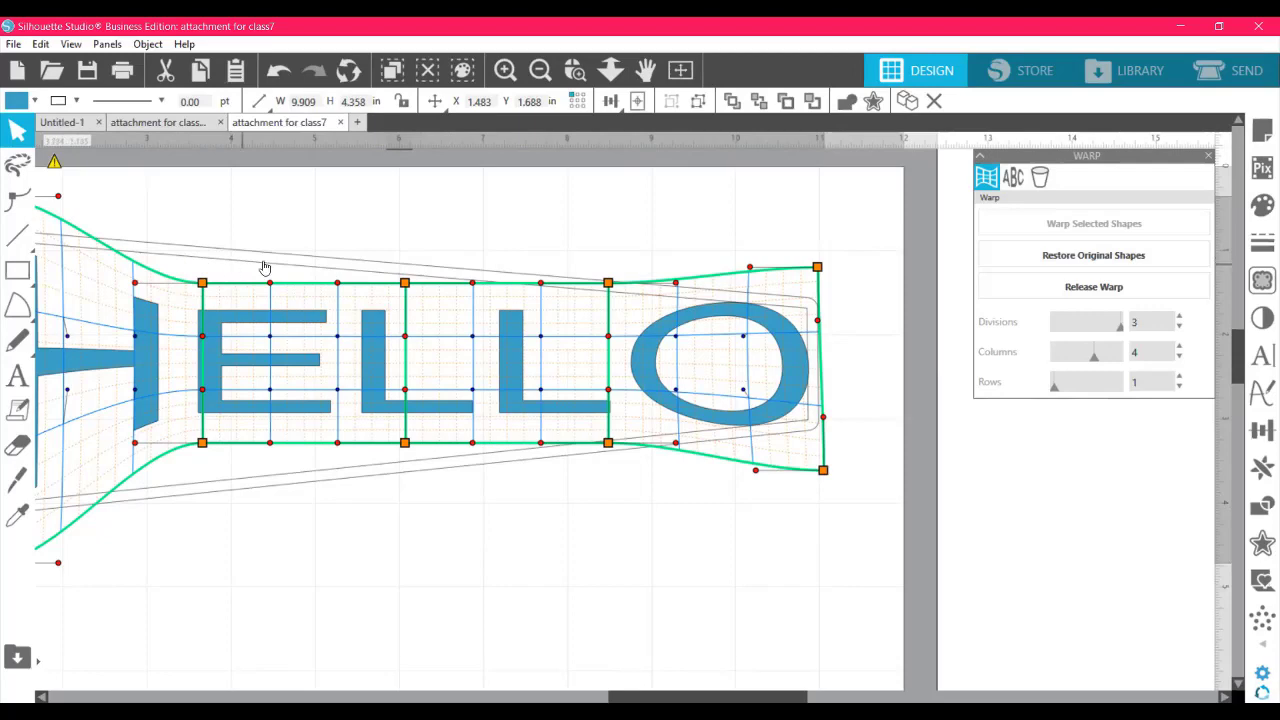
pyautogui.press('e')
pyautogui.press('Escape')
pyautogui.press('e')
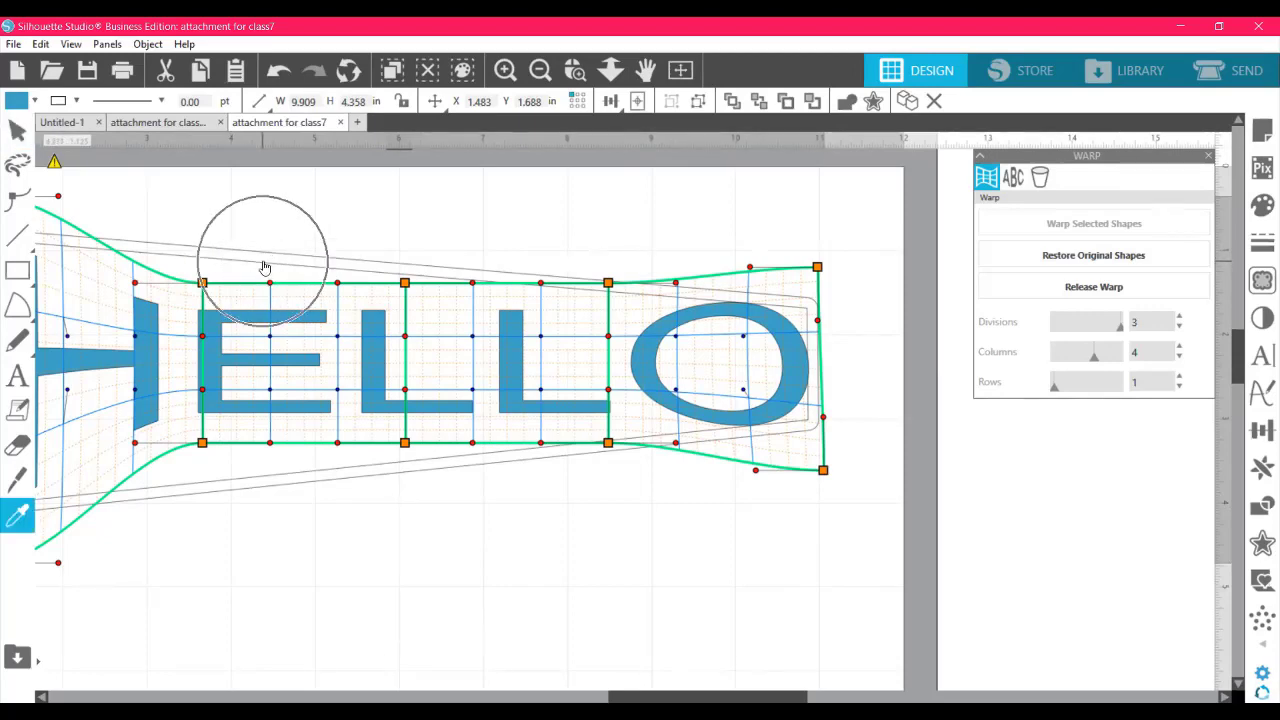
pyautogui.press('Escape')
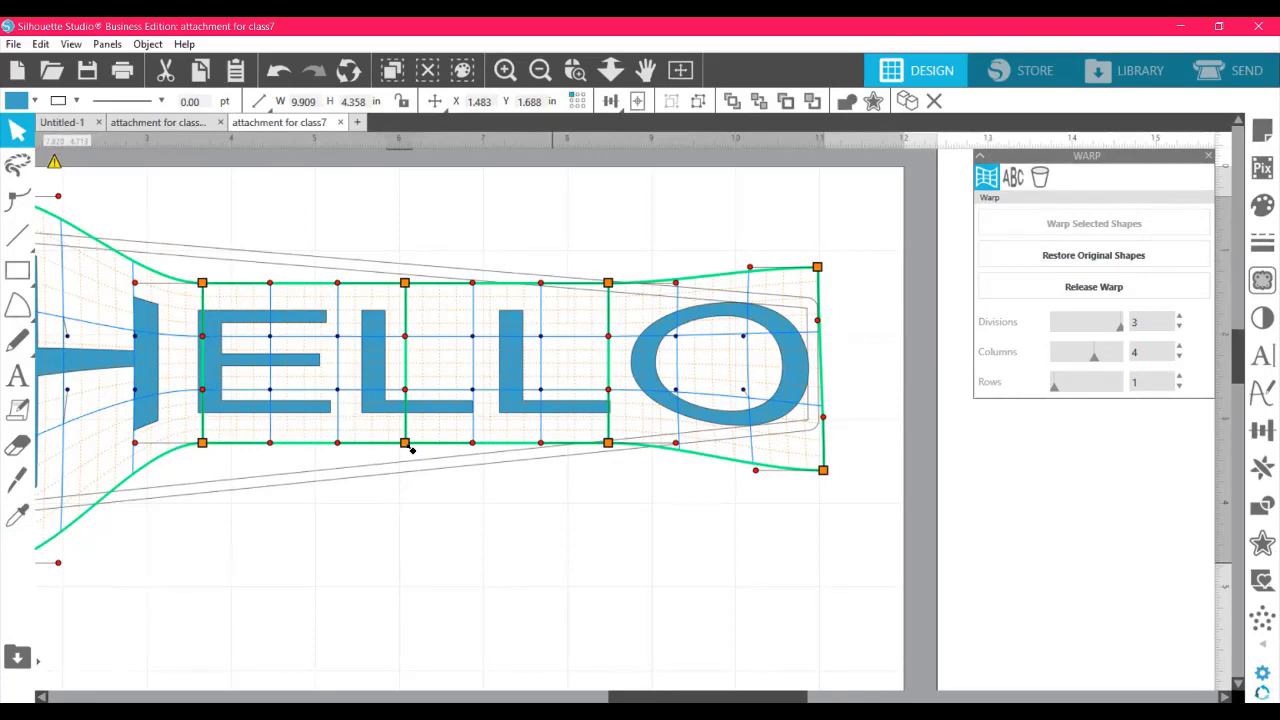
# - Lower the middle node on the grid's bottom edge beneath the first L and bend its right curve handle downward
pyautogui.moveTo(410, 449); pyautogui.dragTo(417, 543)
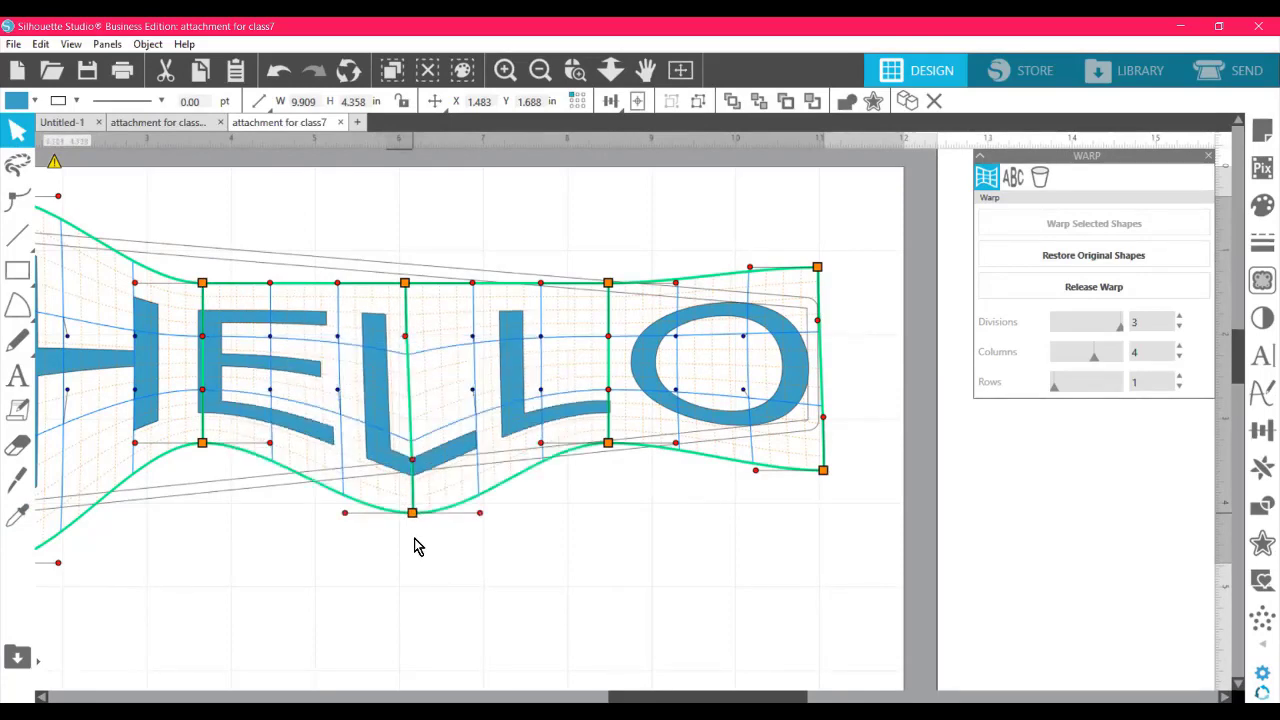
pyautogui.moveTo(405, 476); pyautogui.dragTo(404, 496)
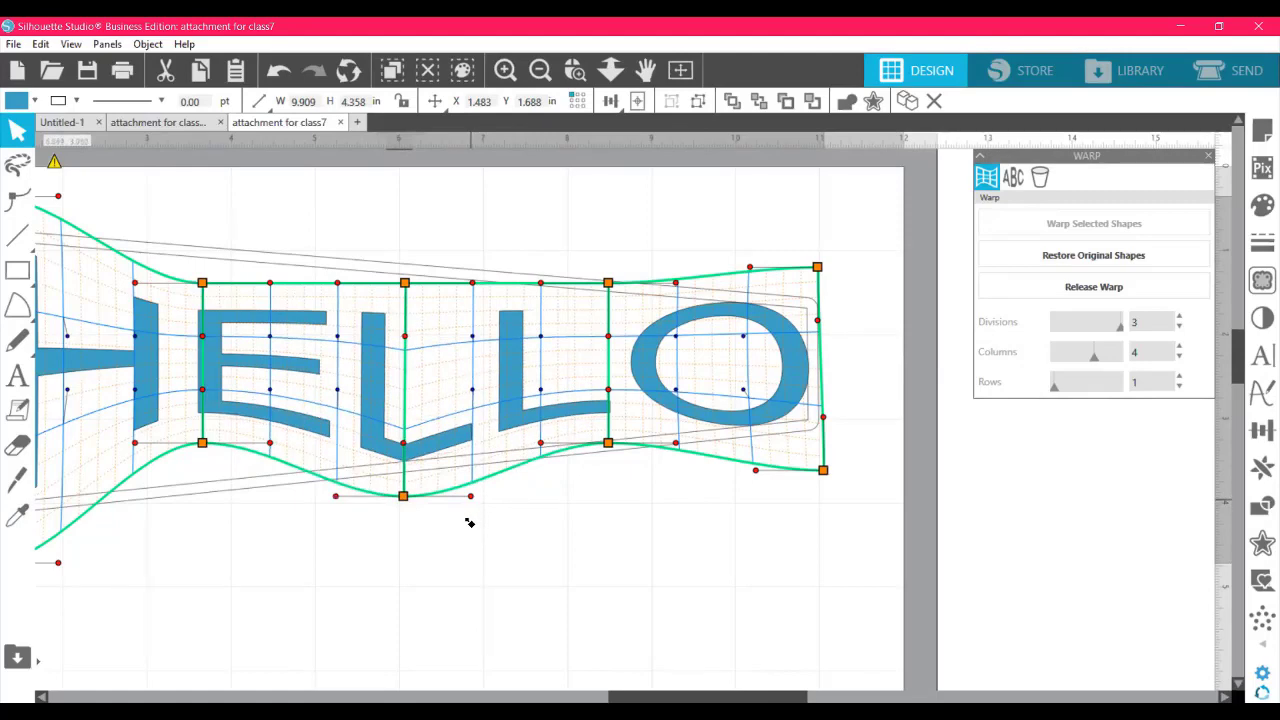
pyautogui.moveTo(470, 522)
pyautogui.mouseDown()
pyautogui.moveTo(458, 556)
pyautogui.moveTo(469, 537)
pyautogui.mouseUp()
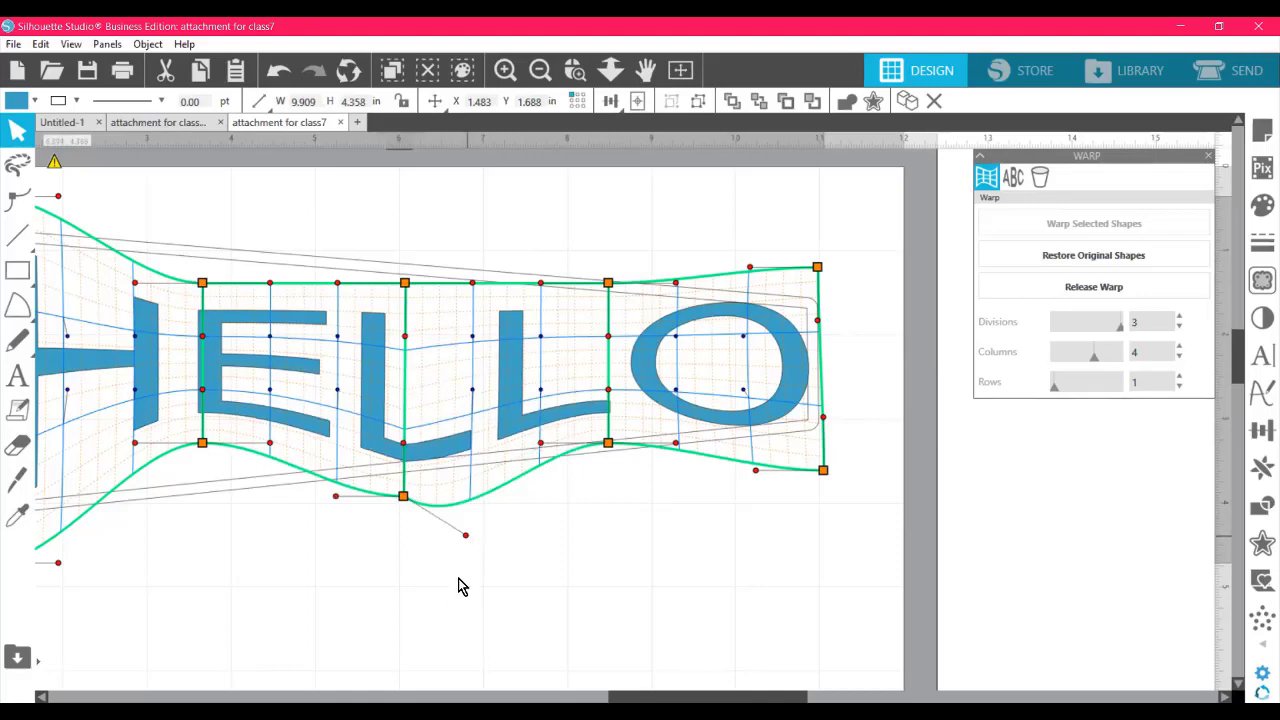
pyautogui.moveTo(464, 542); pyautogui.dragTo(458, 547)
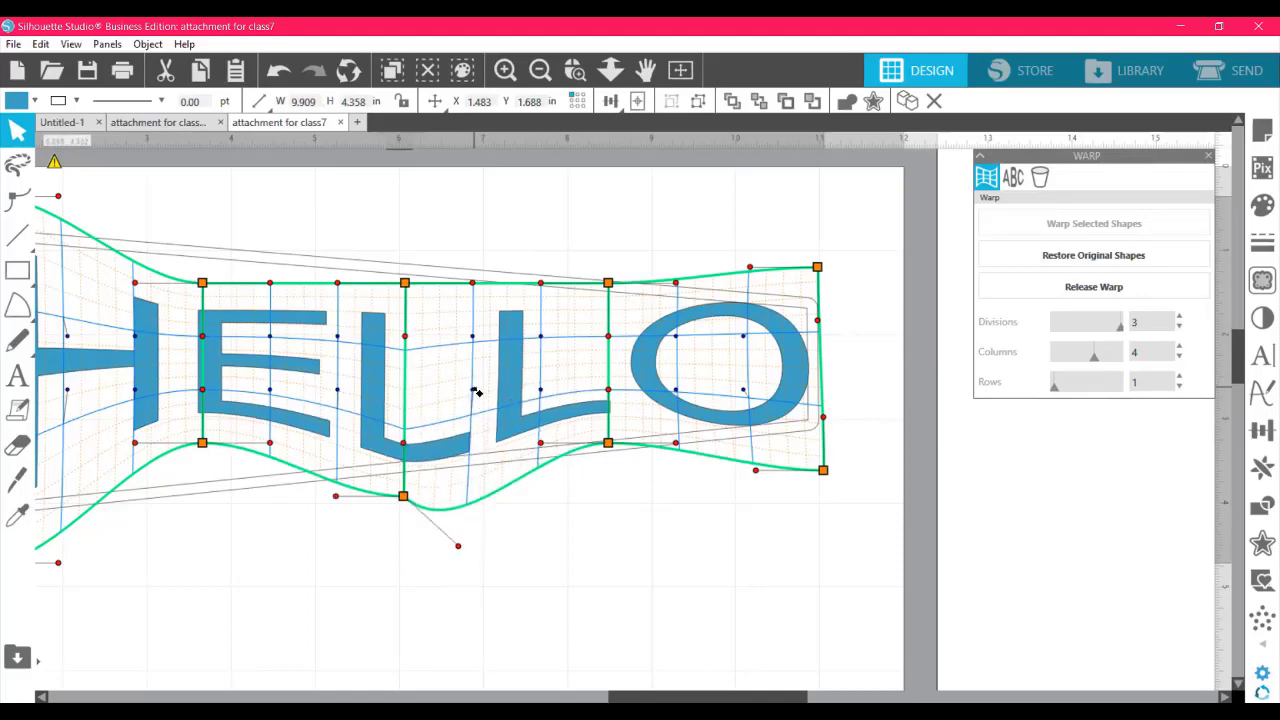
# - Shift the two inner warp points between the Ls downward and ease the bottom middle node's right curve handle back up
pyautogui.moveTo(476, 395)
pyautogui.mouseDown()
pyautogui.moveTo(483, 503)
pyautogui.moveTo(474, 389)
pyautogui.moveTo(494, 423)
pyautogui.moveTo(460, 423)
pyautogui.moveTo(470, 413)
pyautogui.mouseUp()
pyautogui.moveTo(458, 546); pyautogui.dragTo(454, 516)
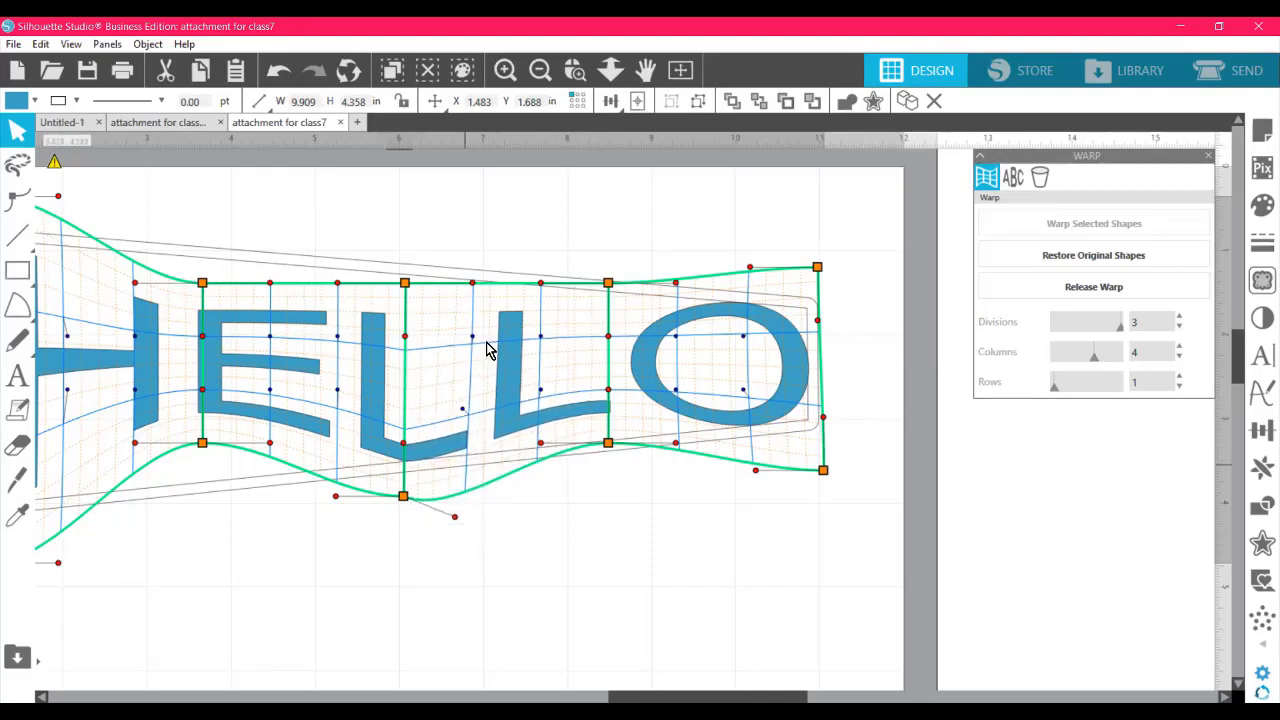
pyautogui.moveTo(474, 351); pyautogui.dragTo(476, 382)
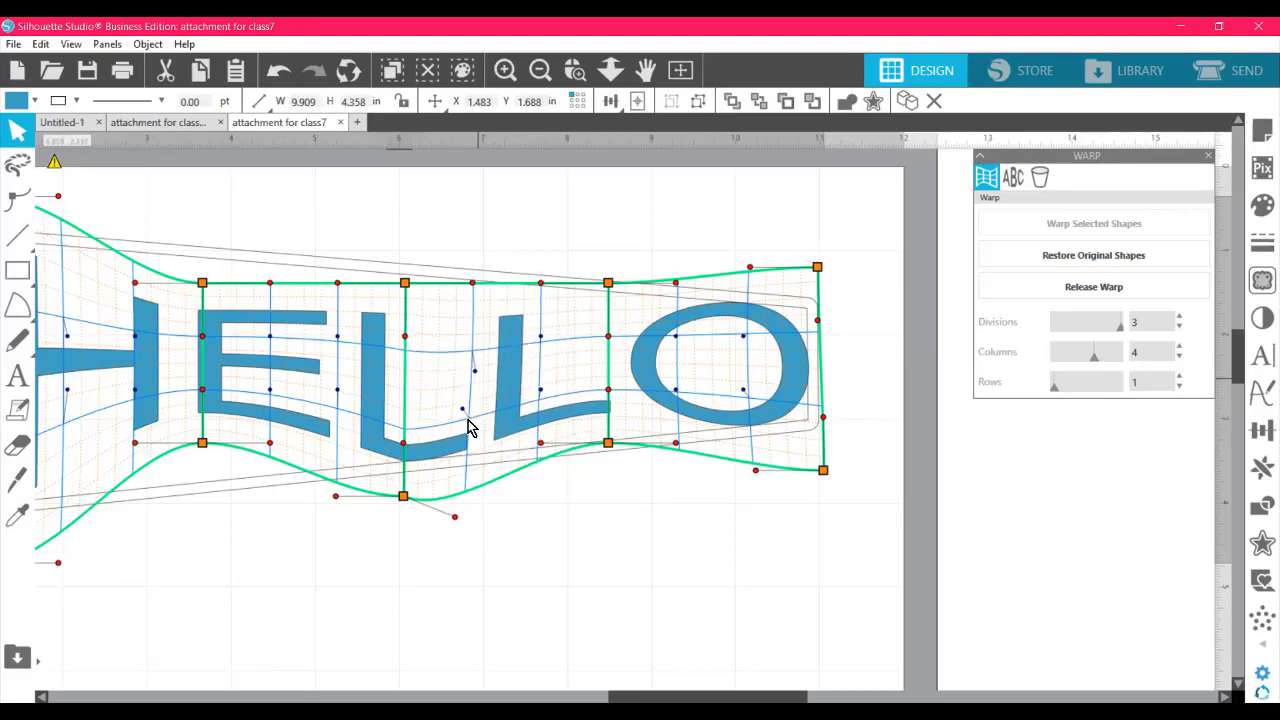
pyautogui.click(466, 434)
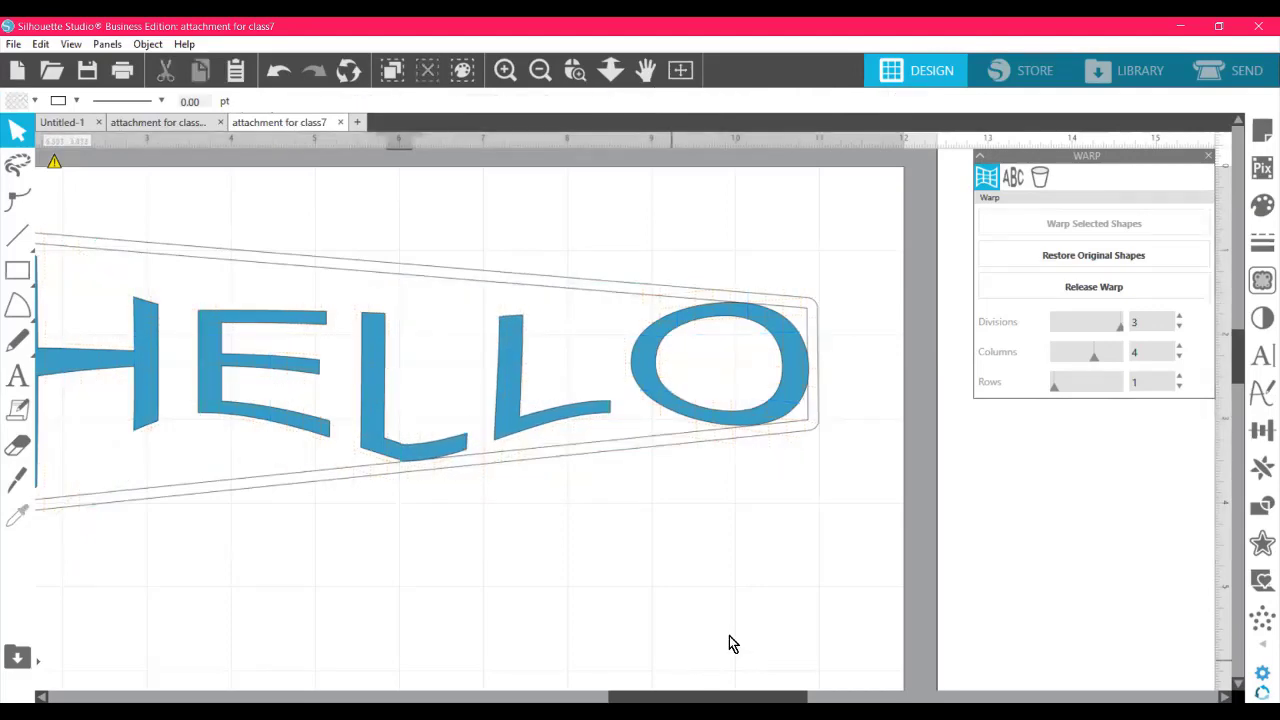
pyautogui.click(528, 416)
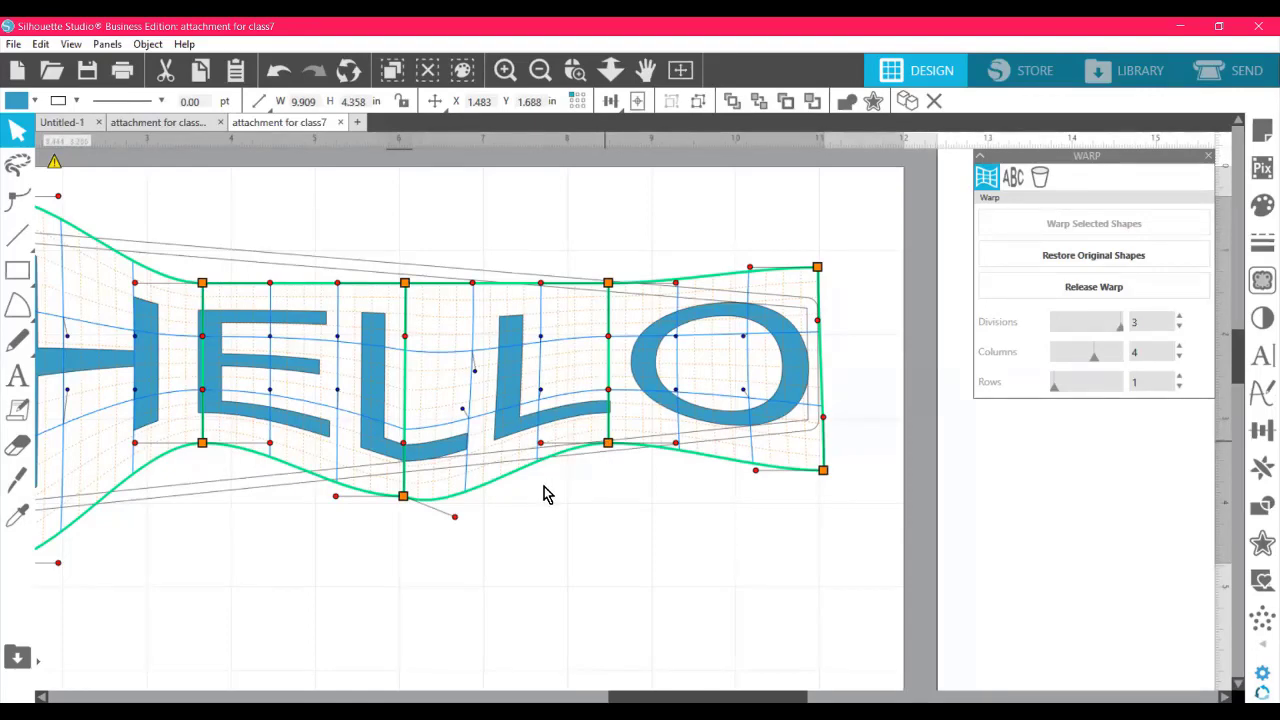
# - Lower the bottom-edge node between the second L and the O, and extend the bottom middle node's left curve handle downward
pyautogui.moveTo(543, 493); pyautogui.dragTo(540, 495)
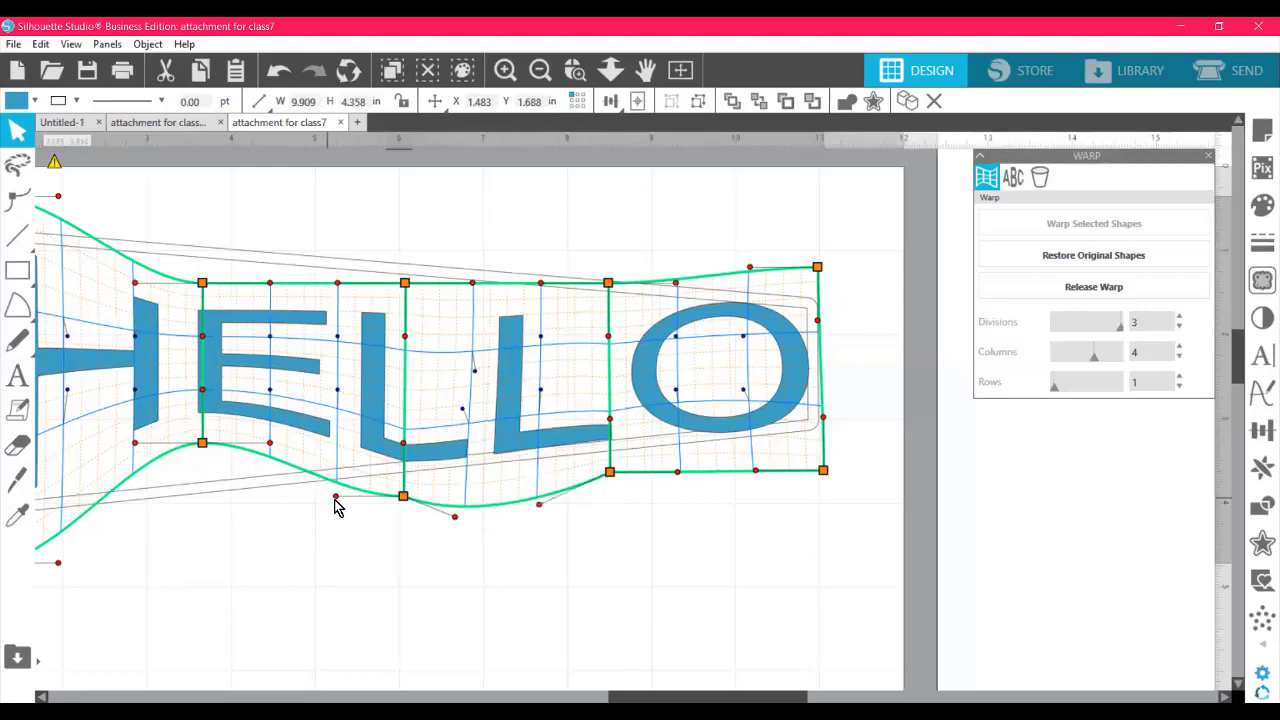
pyautogui.moveTo(337, 503); pyautogui.dragTo(328, 525)
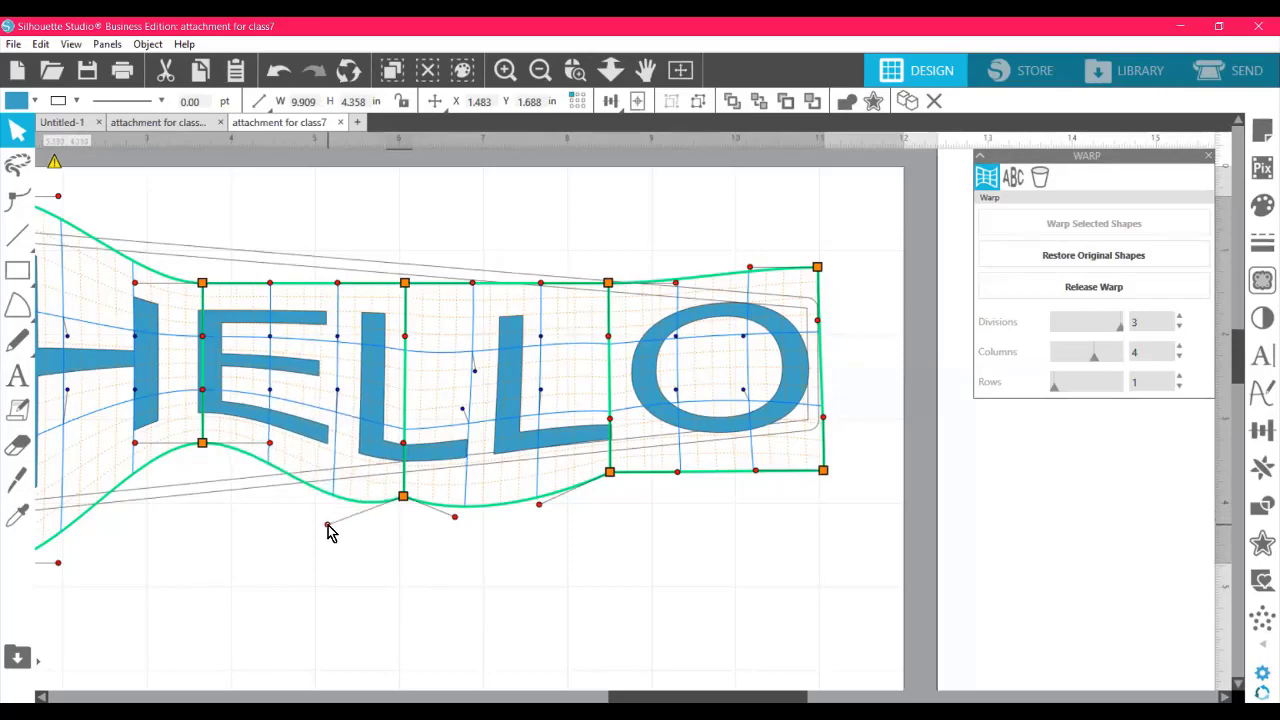
pyautogui.moveTo(328, 525); pyautogui.dragTo(334, 580)
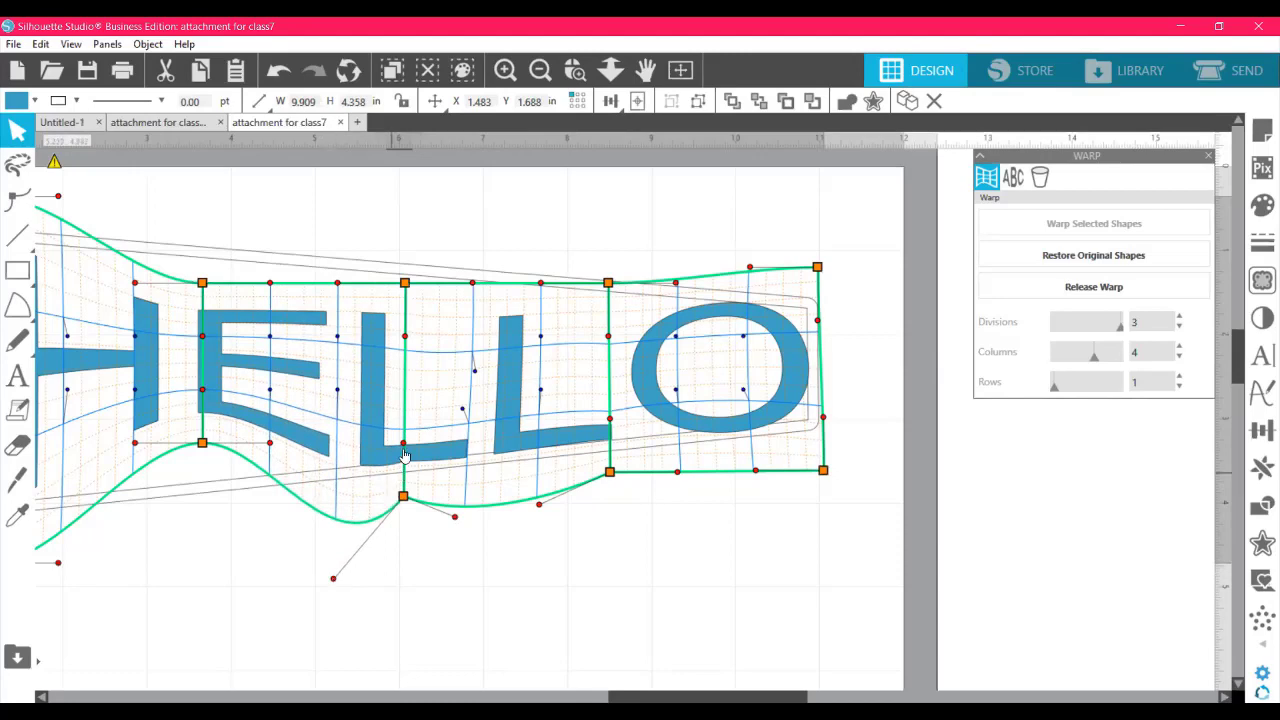
# - Fine-tune the bottom middle node and its vertical curve handle so the first L's base follows the frame's lower edge
pyautogui.moveTo(404, 446); pyautogui.dragTo(404, 436)
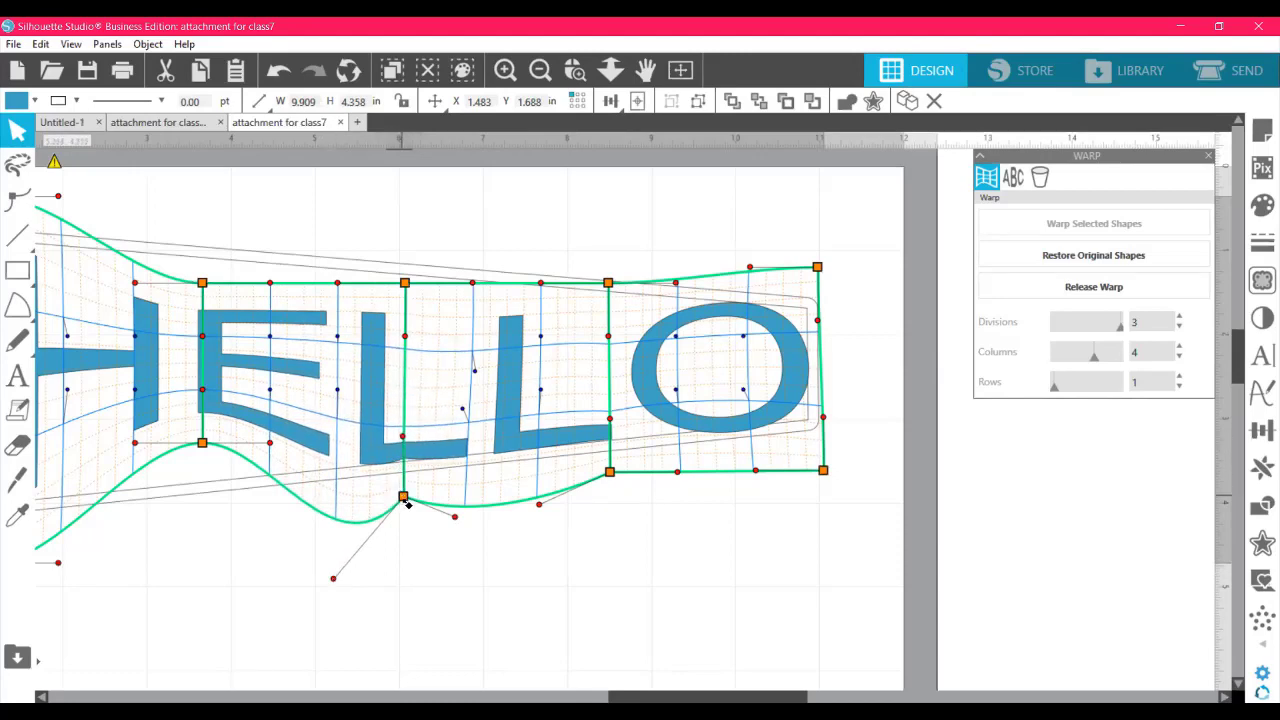
pyautogui.moveTo(405, 500); pyautogui.dragTo(405, 504)
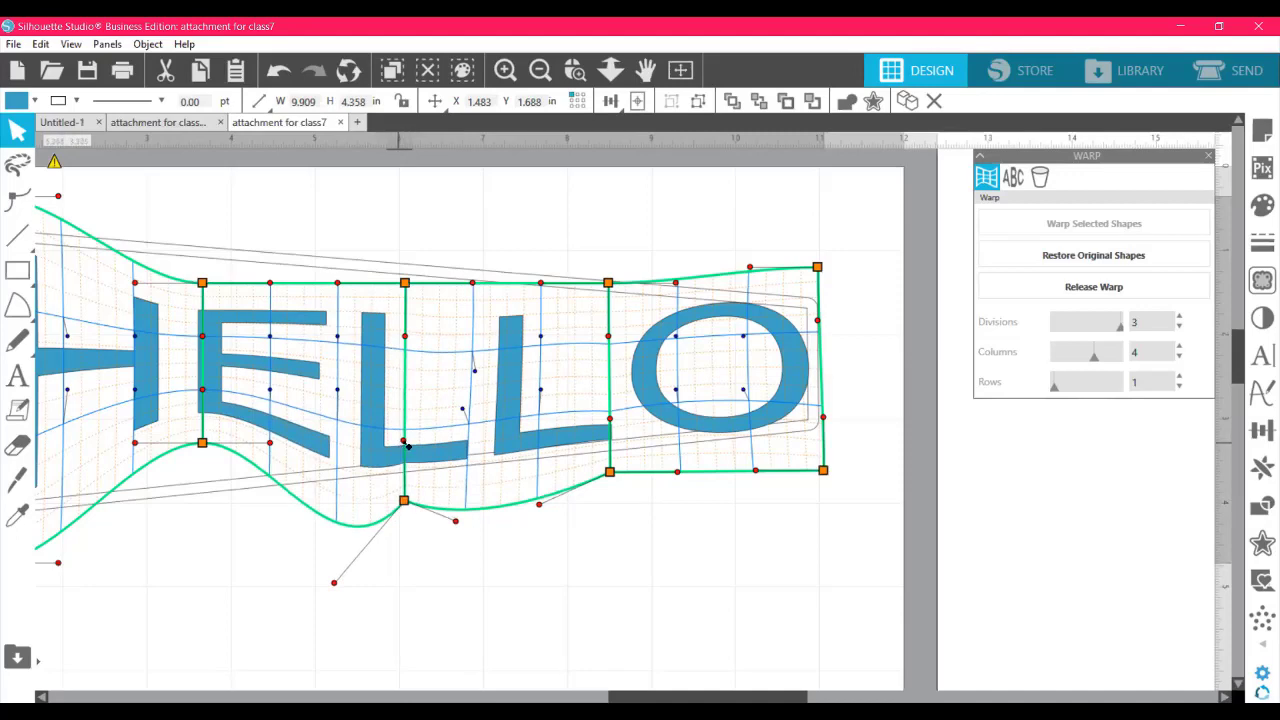
pyautogui.moveTo(408, 450); pyautogui.dragTo(407, 492)
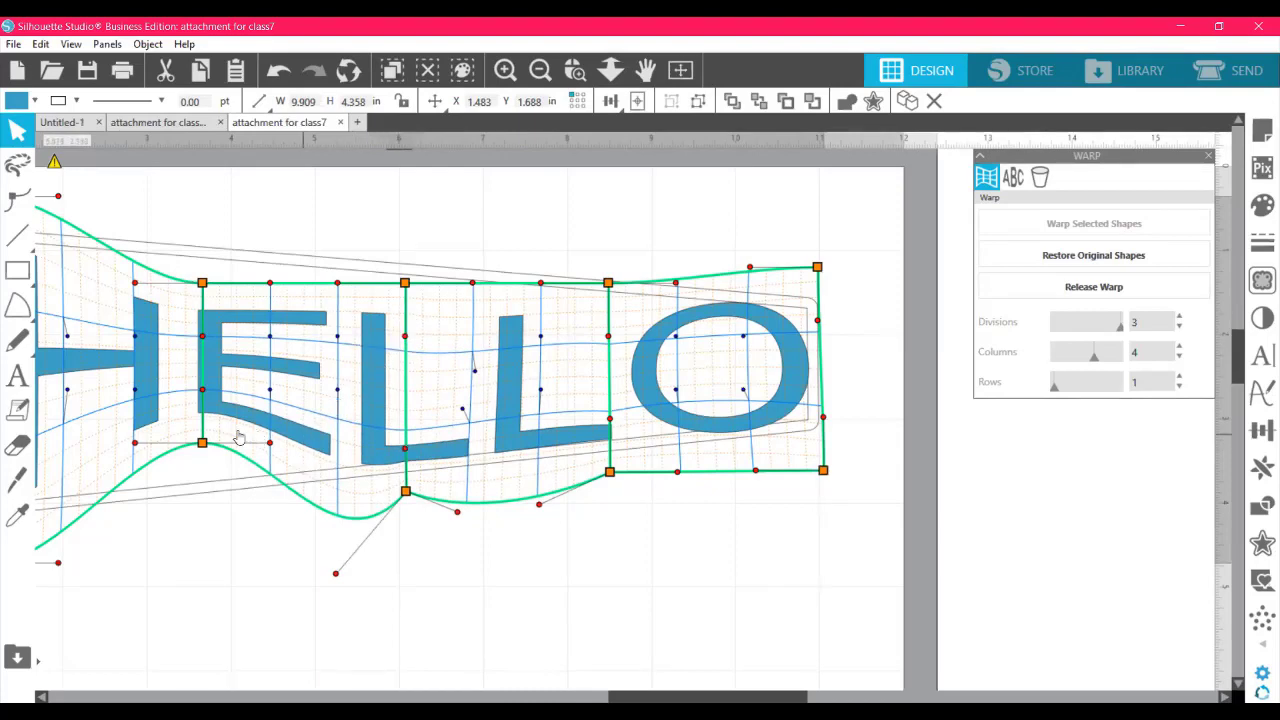
# - Lower the bottom-edge node between the H and E with its right curve handle downward, and ease the bottom middle node's left handle up
pyautogui.moveTo(202, 443); pyautogui.dragTo(265, 560)
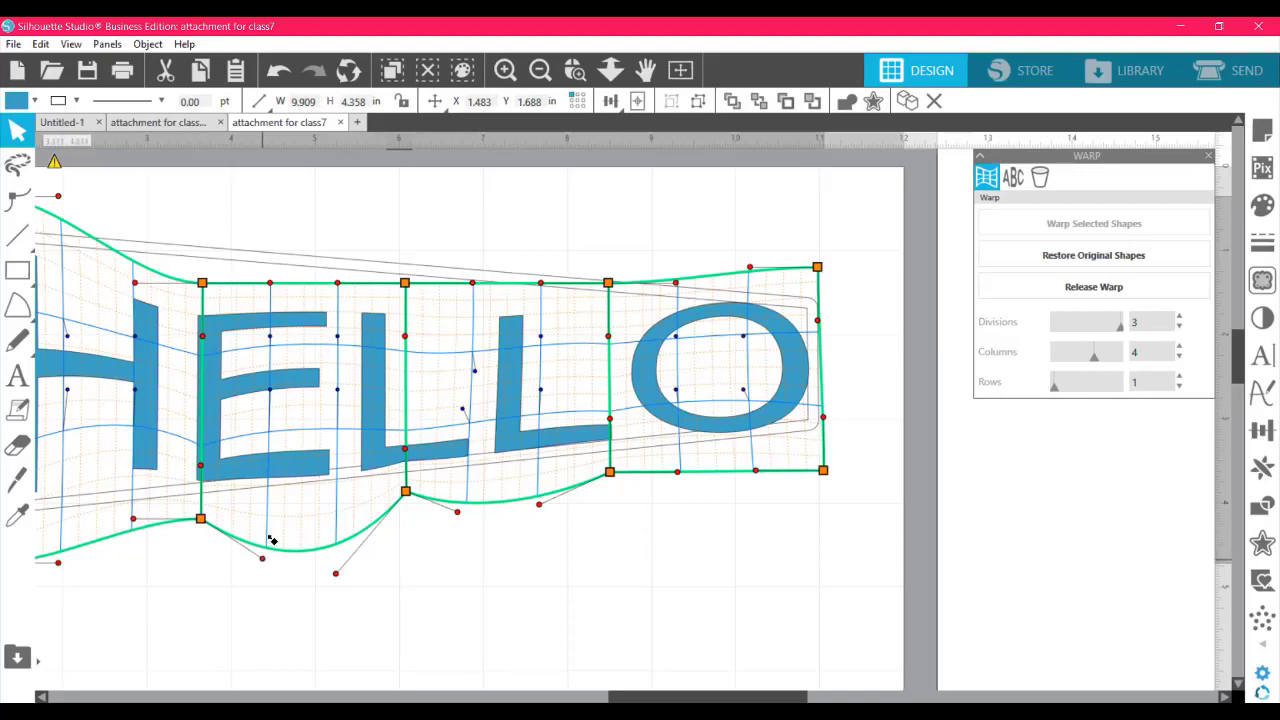
pyautogui.moveTo(263, 557); pyautogui.dragTo(268, 492)
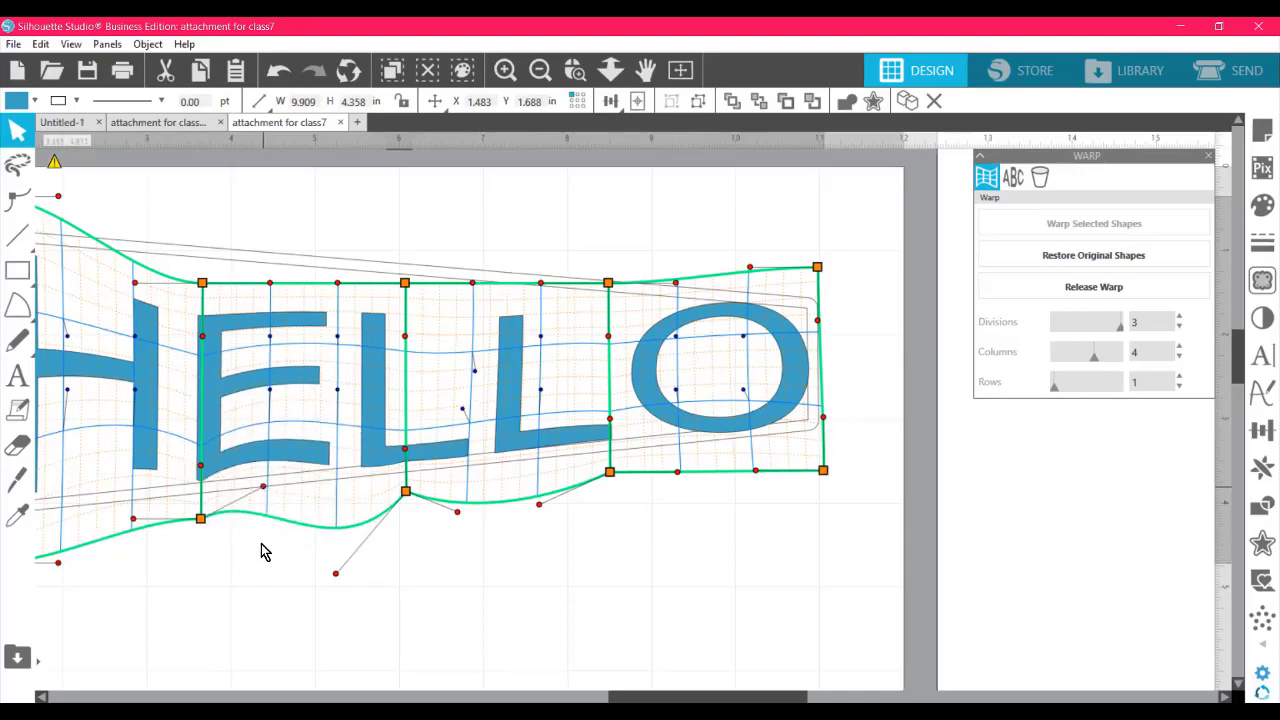
pyautogui.hotkey('ctrl', 'z')
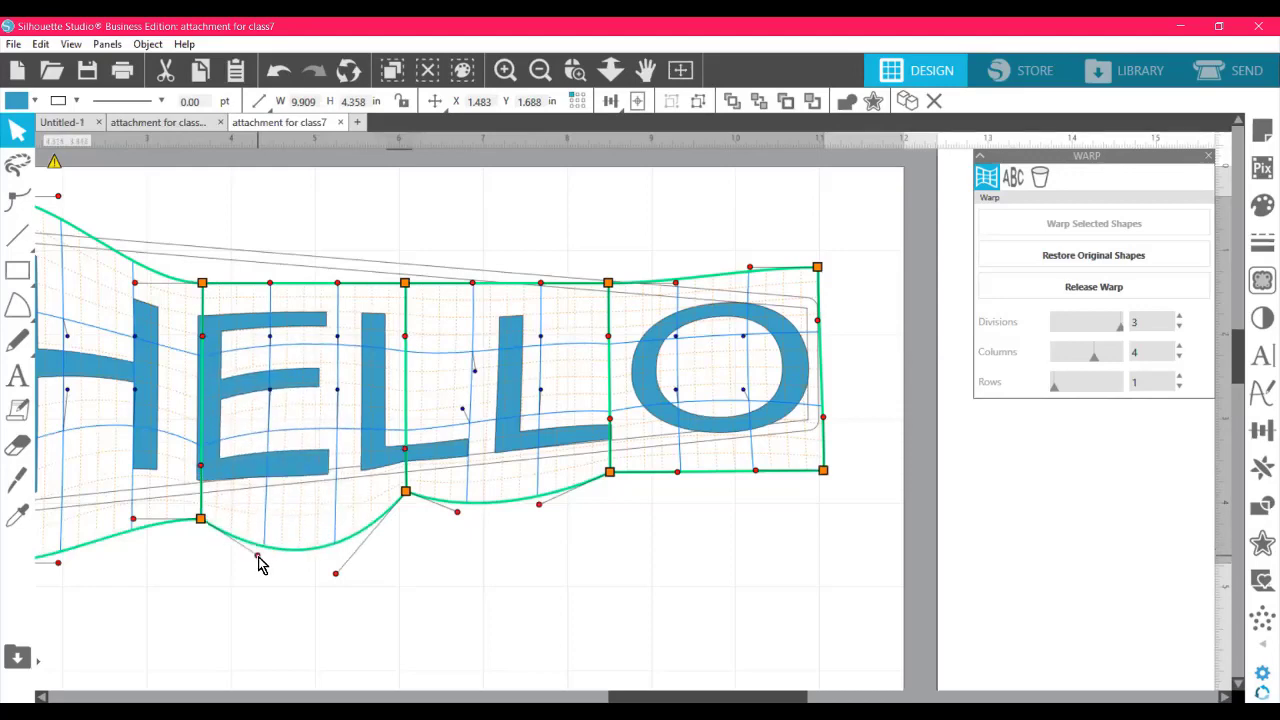
pyautogui.moveTo(338, 579); pyautogui.dragTo(336, 557)
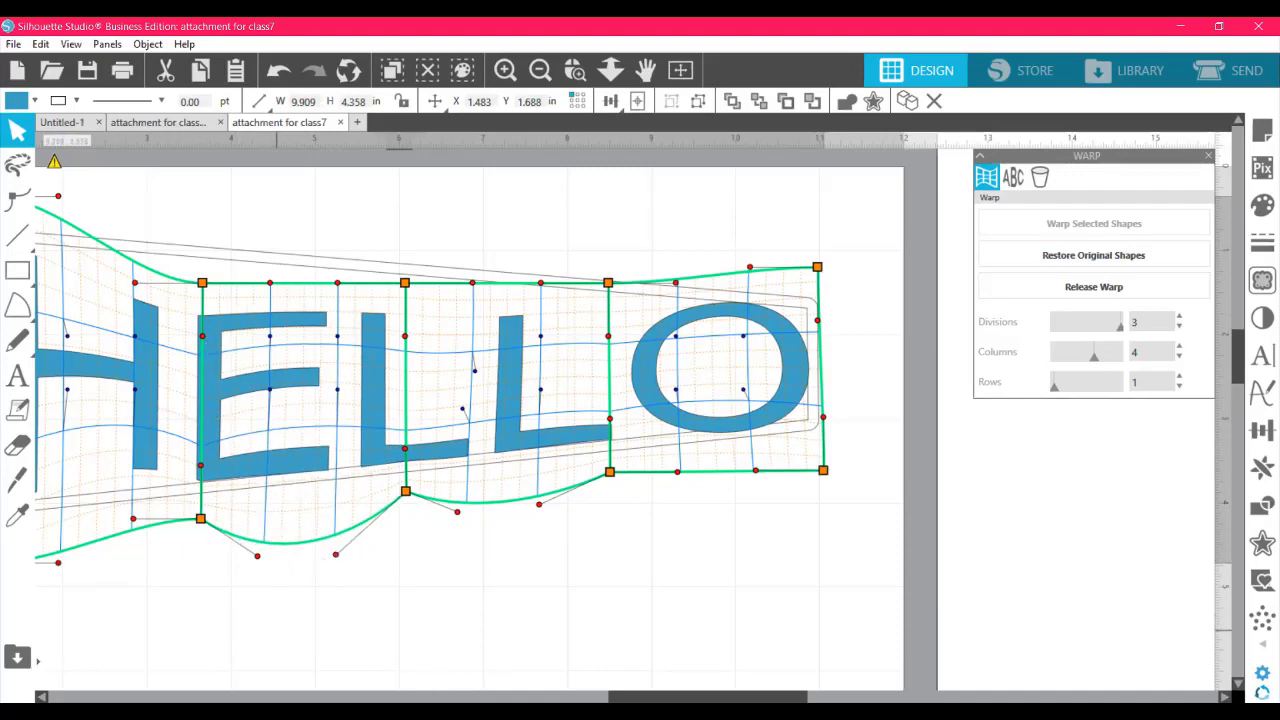
# - Bow the warp grid outward around the H by pulling its bottom curve handles down and its upper-left handle and upper-left inner point up
pyautogui.hscroll(-2, 470, 410)
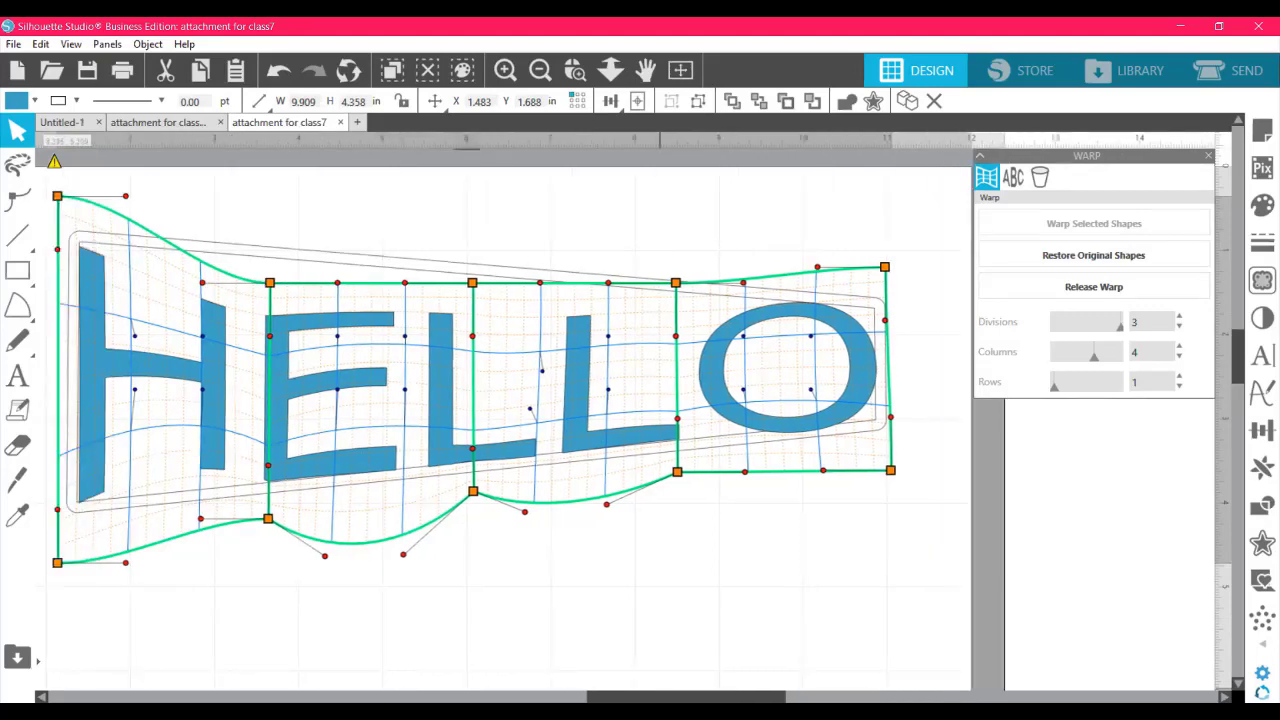
pyautogui.hscroll(-4, 357, 580)
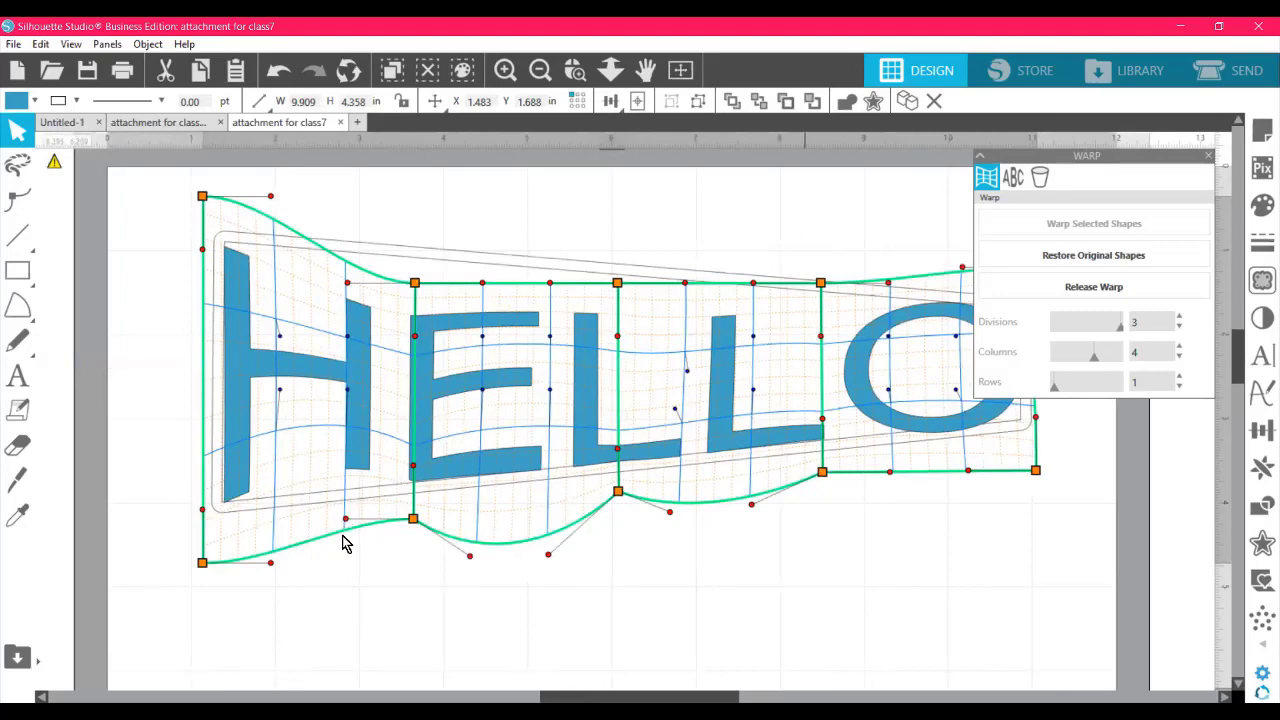
pyautogui.moveTo(342, 543); pyautogui.dragTo(349, 604)
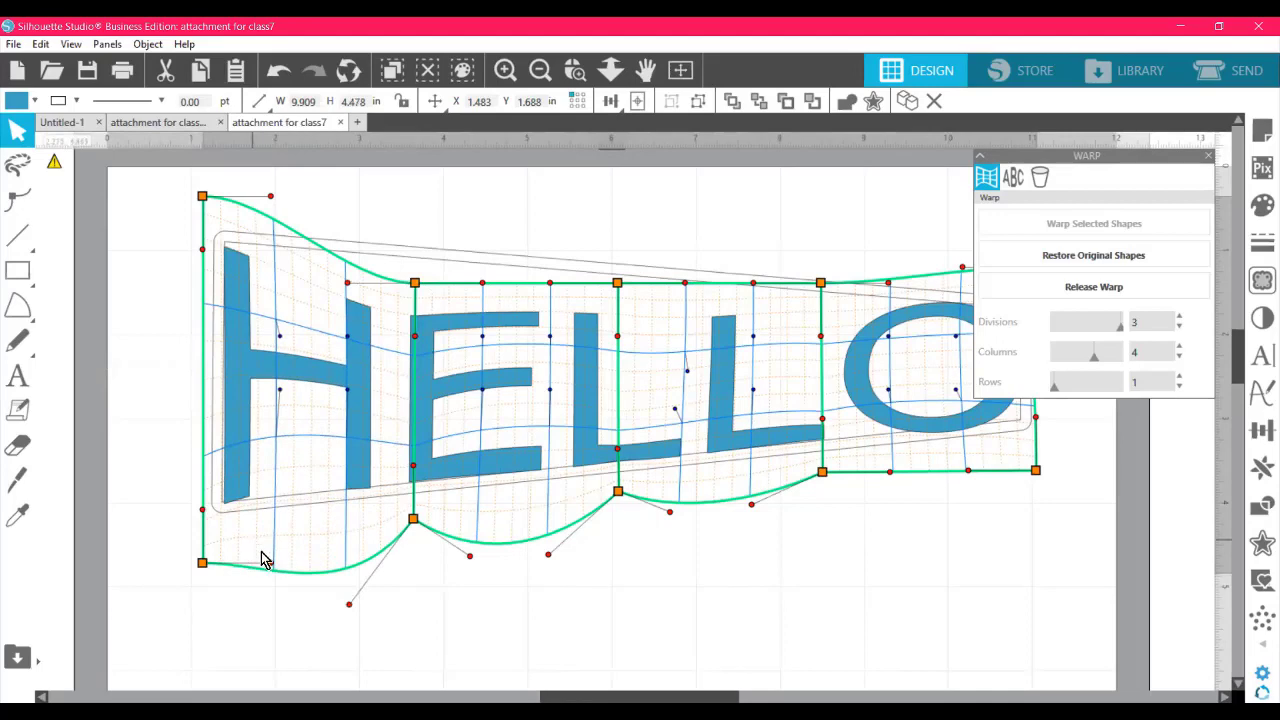
pyautogui.moveTo(270, 563); pyautogui.dragTo(203, 563)
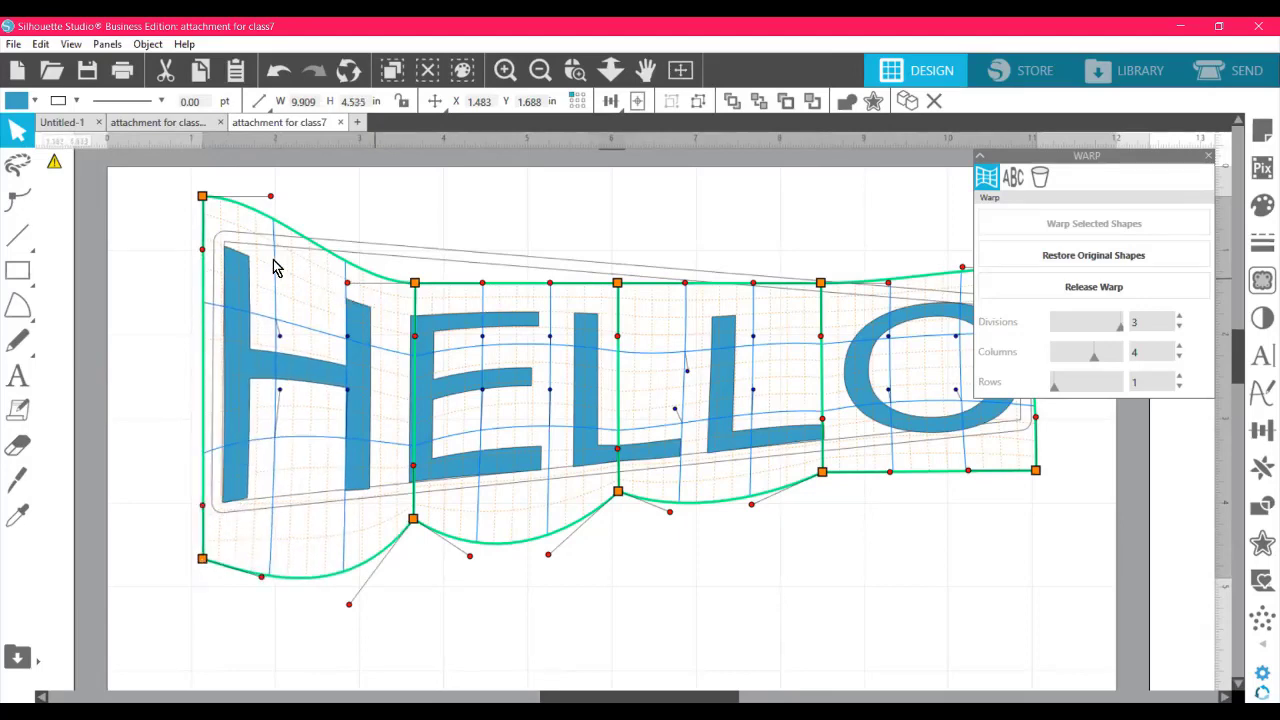
pyautogui.moveTo(277, 199); pyautogui.dragTo(272, 182)
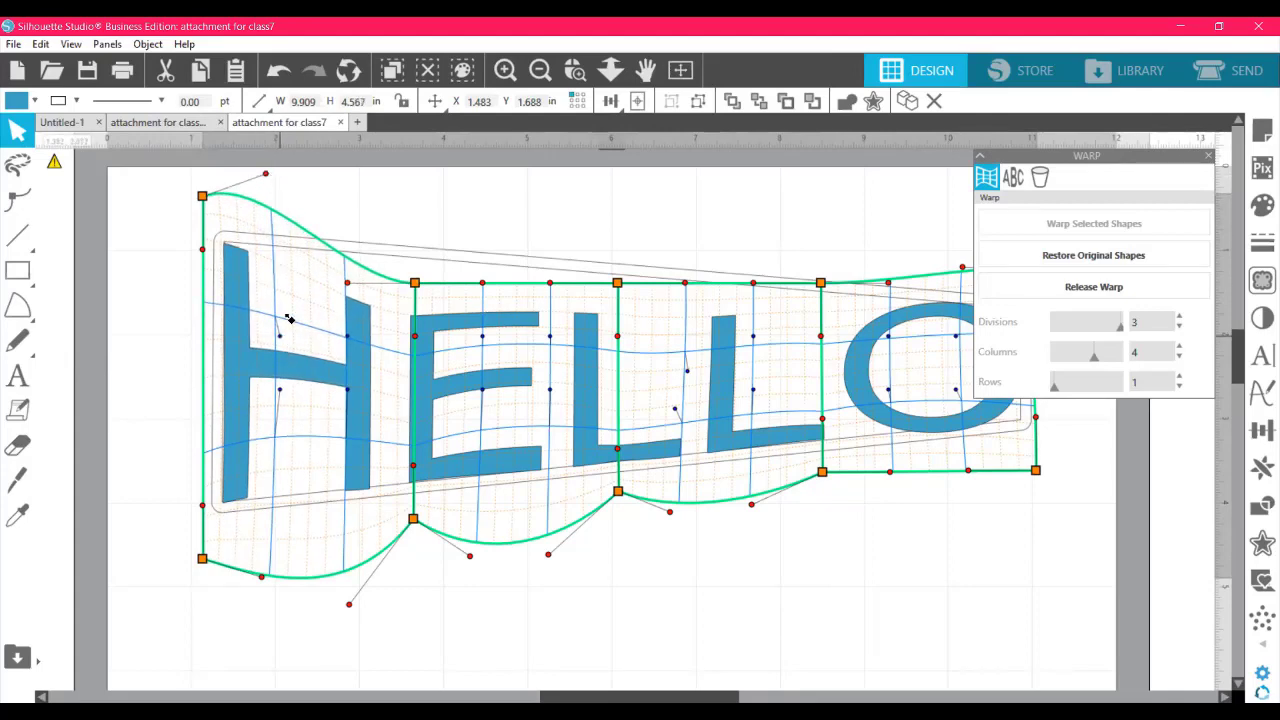
pyautogui.moveTo(288, 318); pyautogui.dragTo(288, 313)
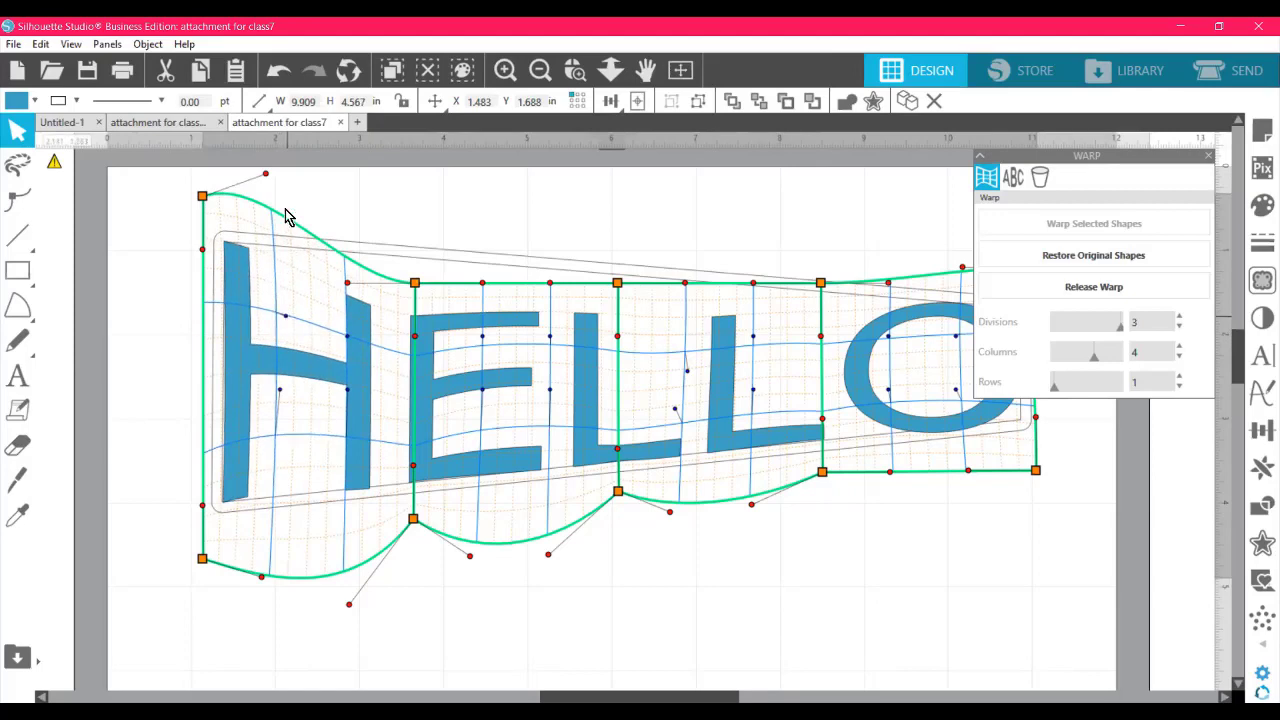
pyautogui.press('i')
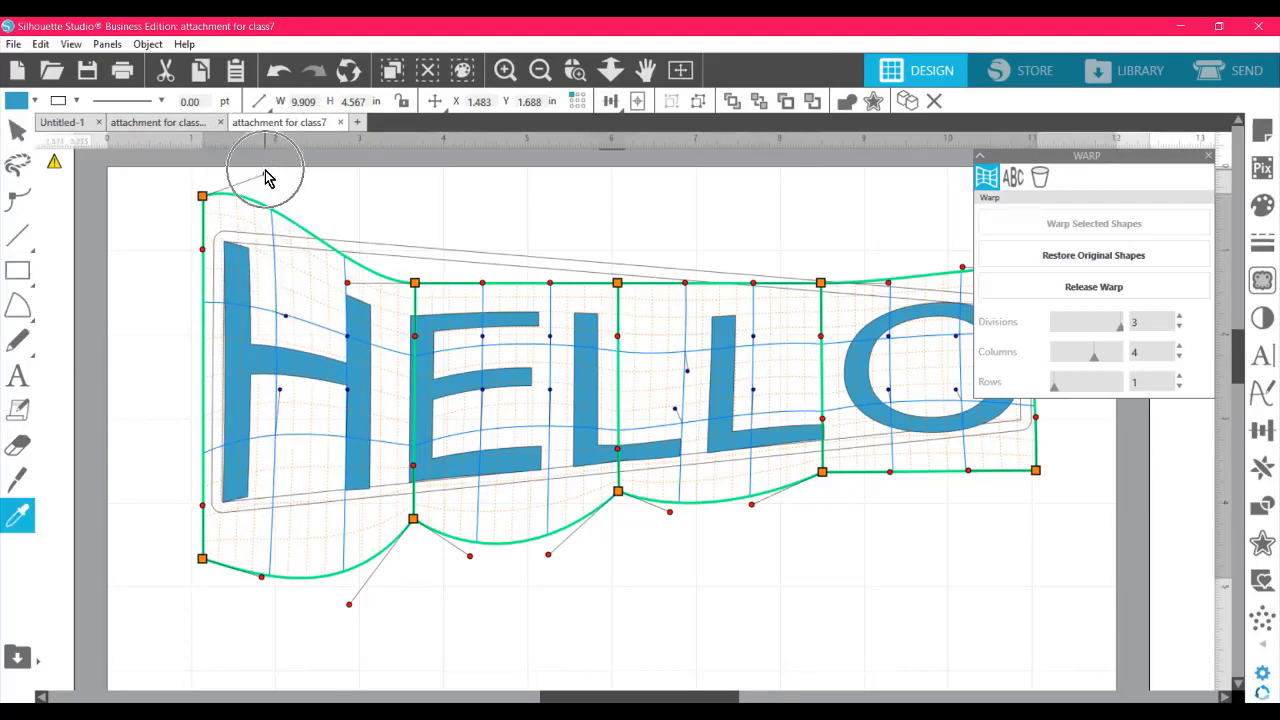
pyautogui.click(268, 186)
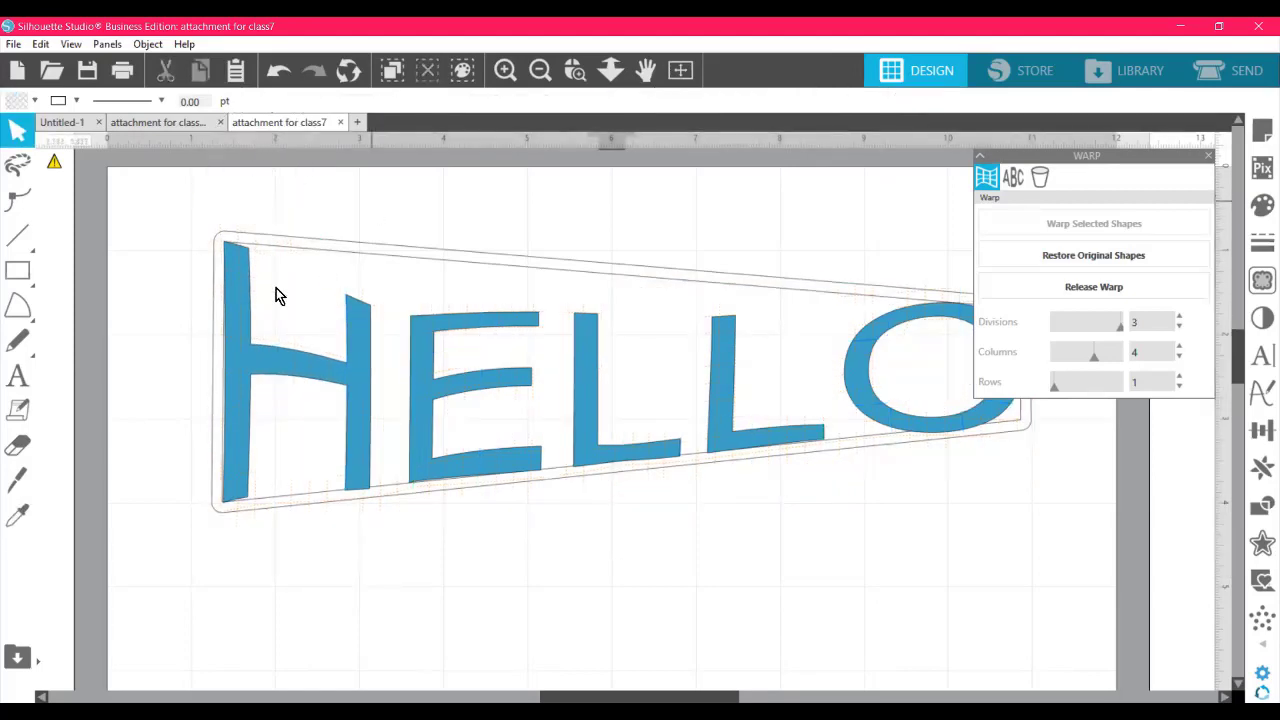
pyautogui.click(272, 488)
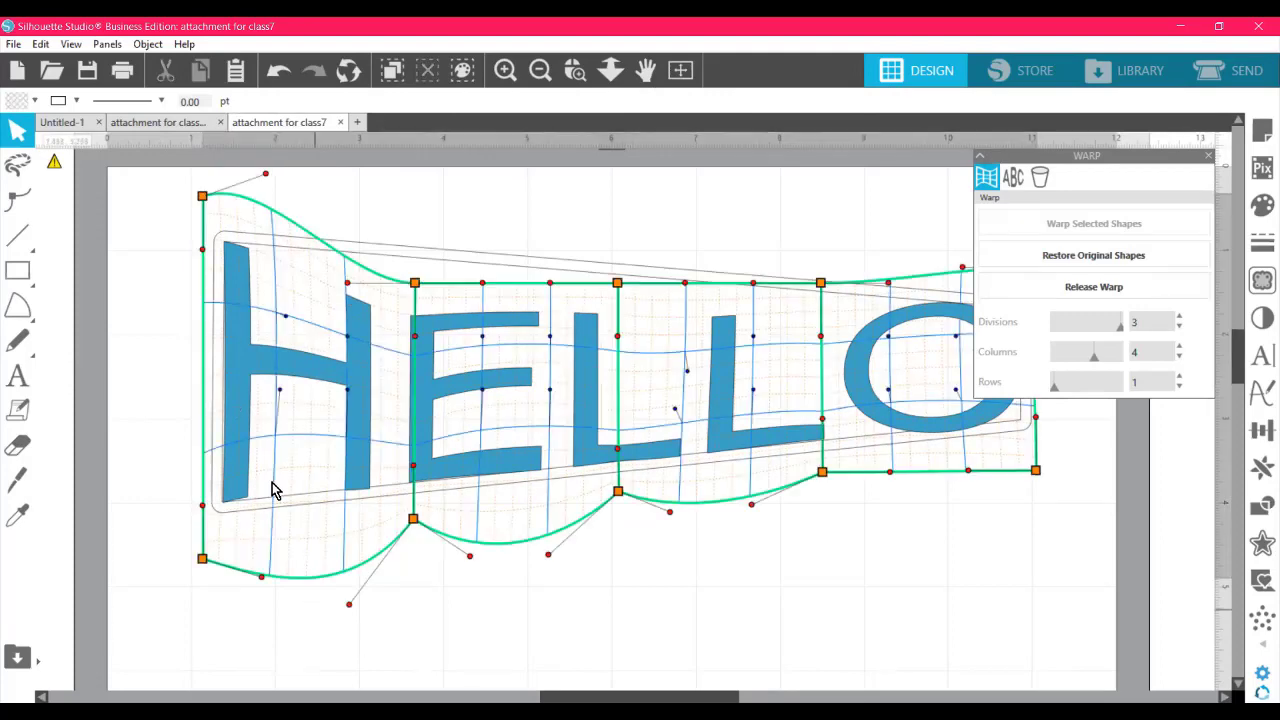
pyautogui.click(260, 212)
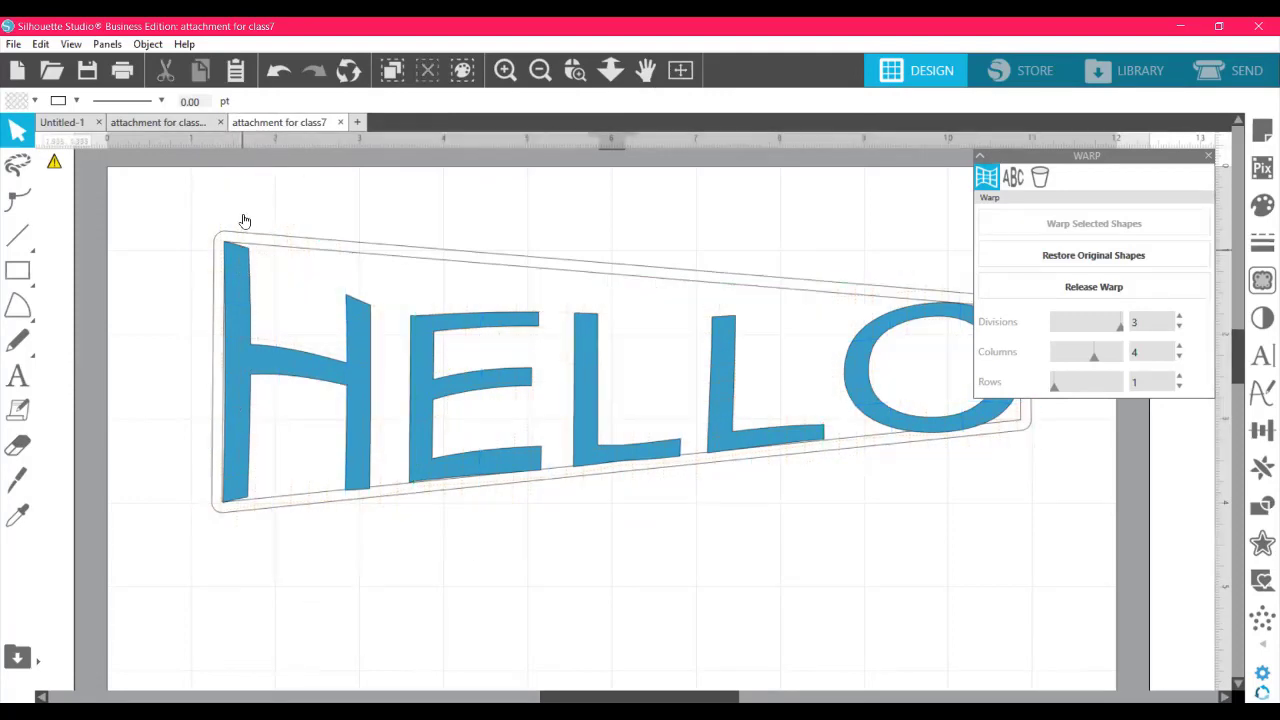
pyautogui.click(224, 392)
pyautogui.click(298, 662)
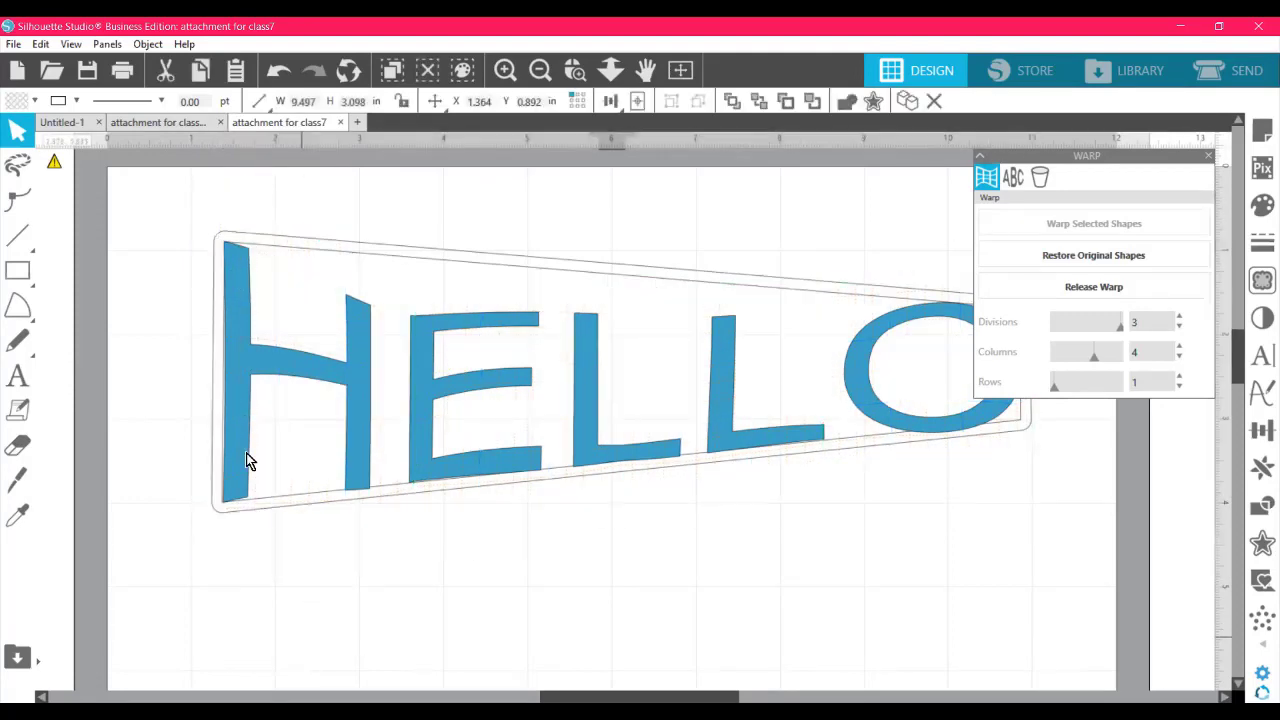
pyautogui.click(248, 418)
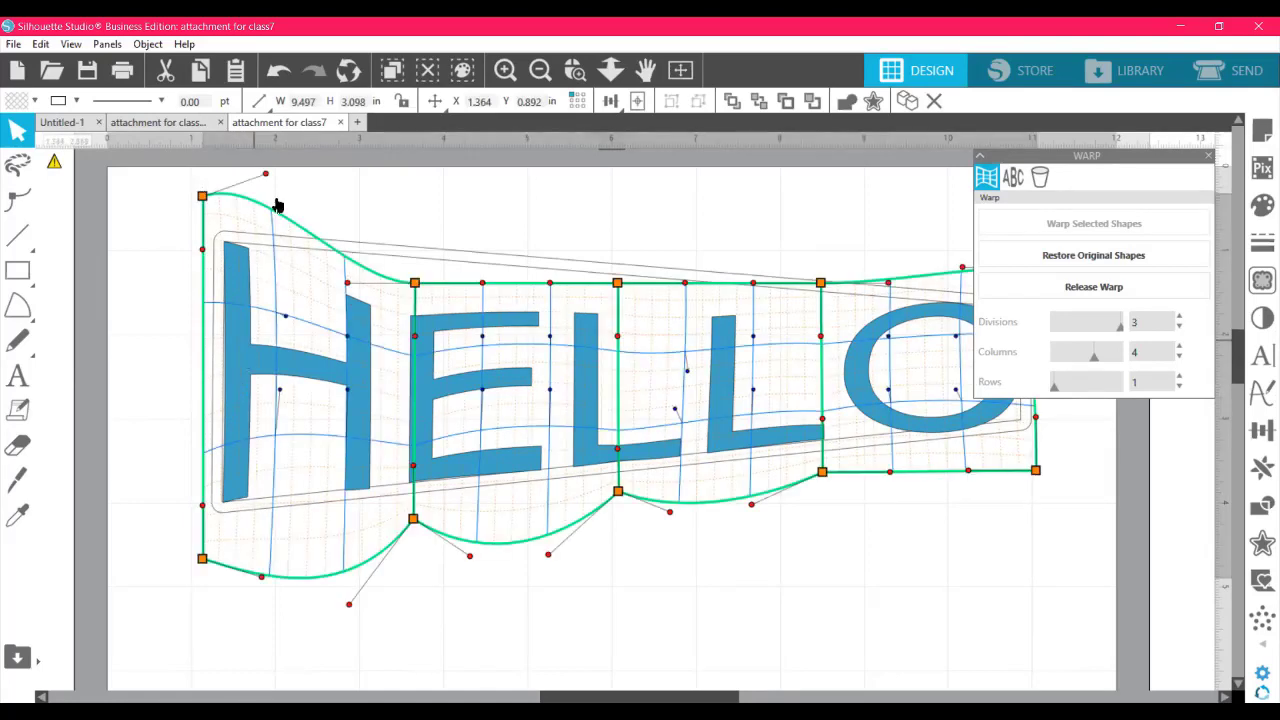
pyautogui.click(268, 178)
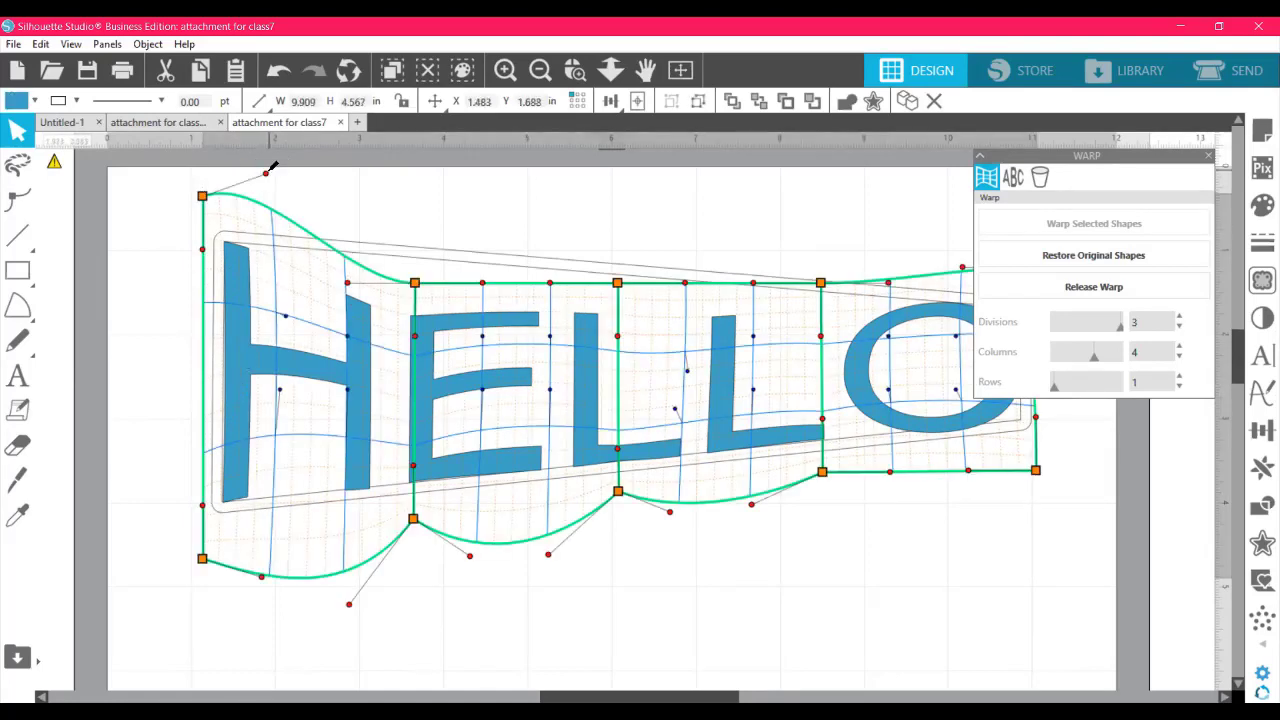
# - Nudge the top-left corner's curve handle and raise the upper-left inner warp point inside the H slightly
pyautogui.moveTo(268, 176)
pyautogui.mouseDown()
pyautogui.moveTo(271, 207)
pyautogui.moveTo(264, 175)
pyautogui.mouseUp()
pyautogui.click(248, 250)
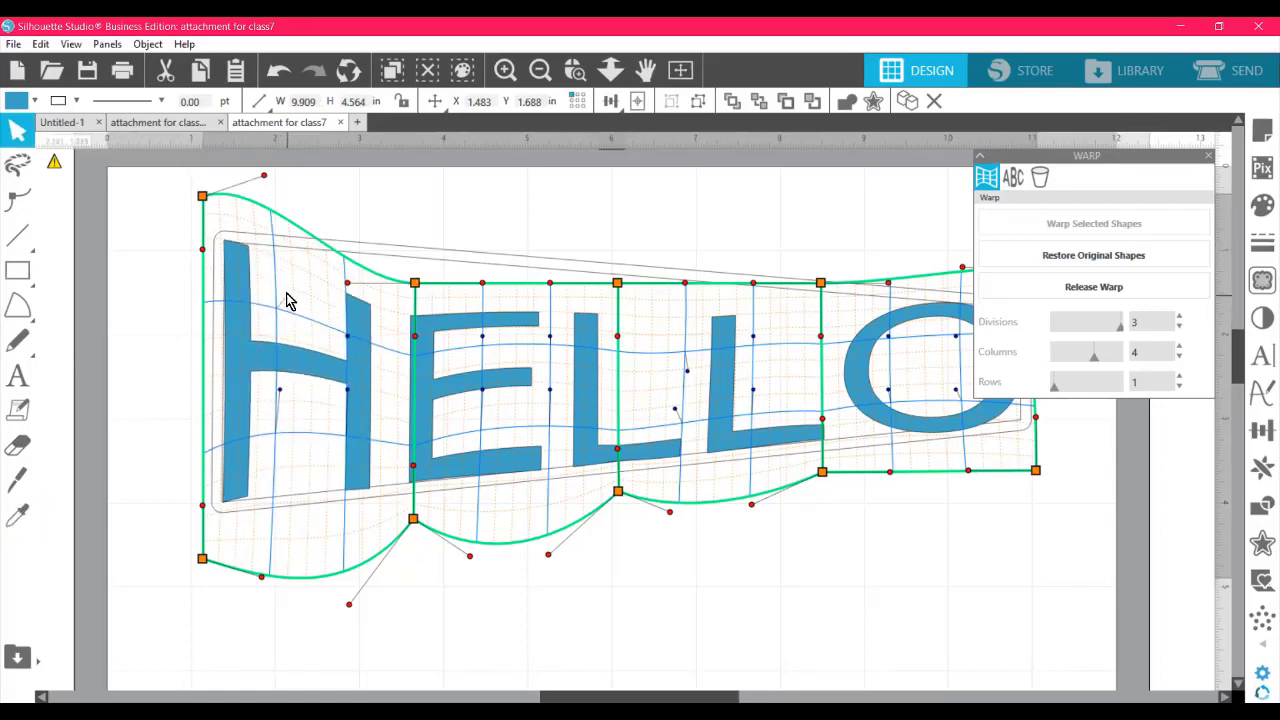
pyautogui.moveTo(286, 300); pyautogui.dragTo(293, 232)
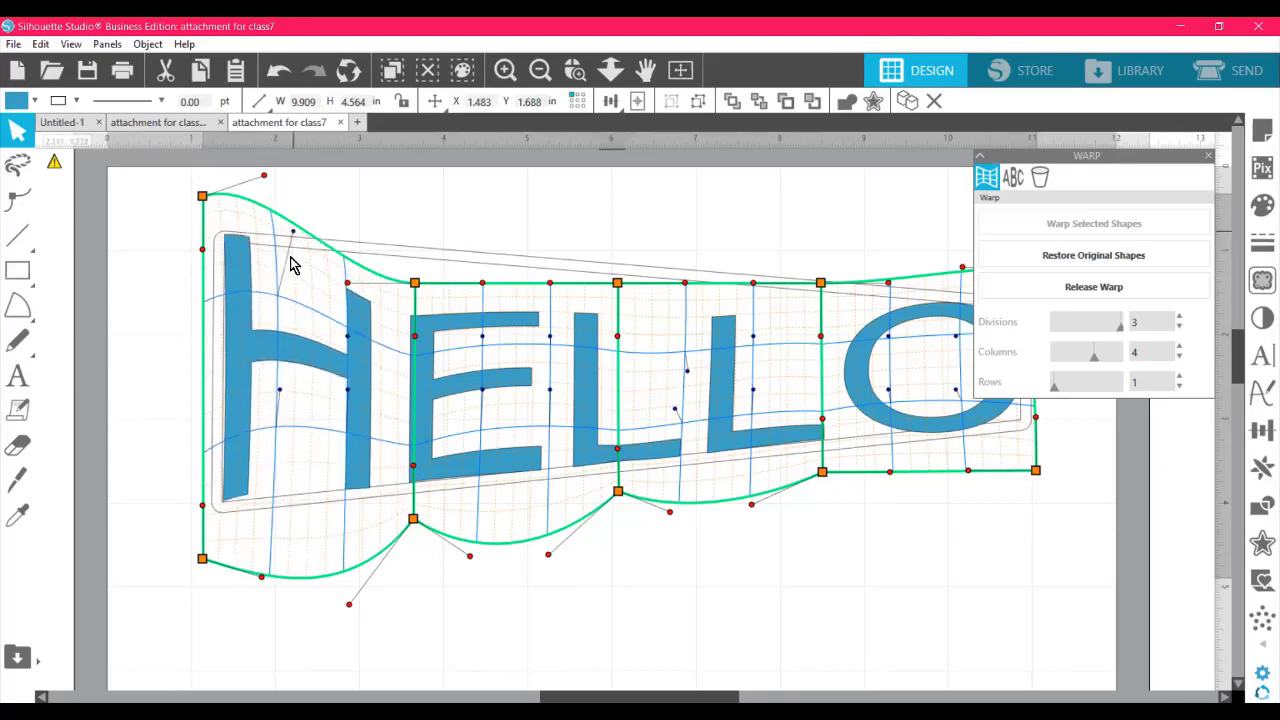
pyautogui.hotkey('ctrl', 'z')
pyautogui.hotkey('ctrl', 'z')
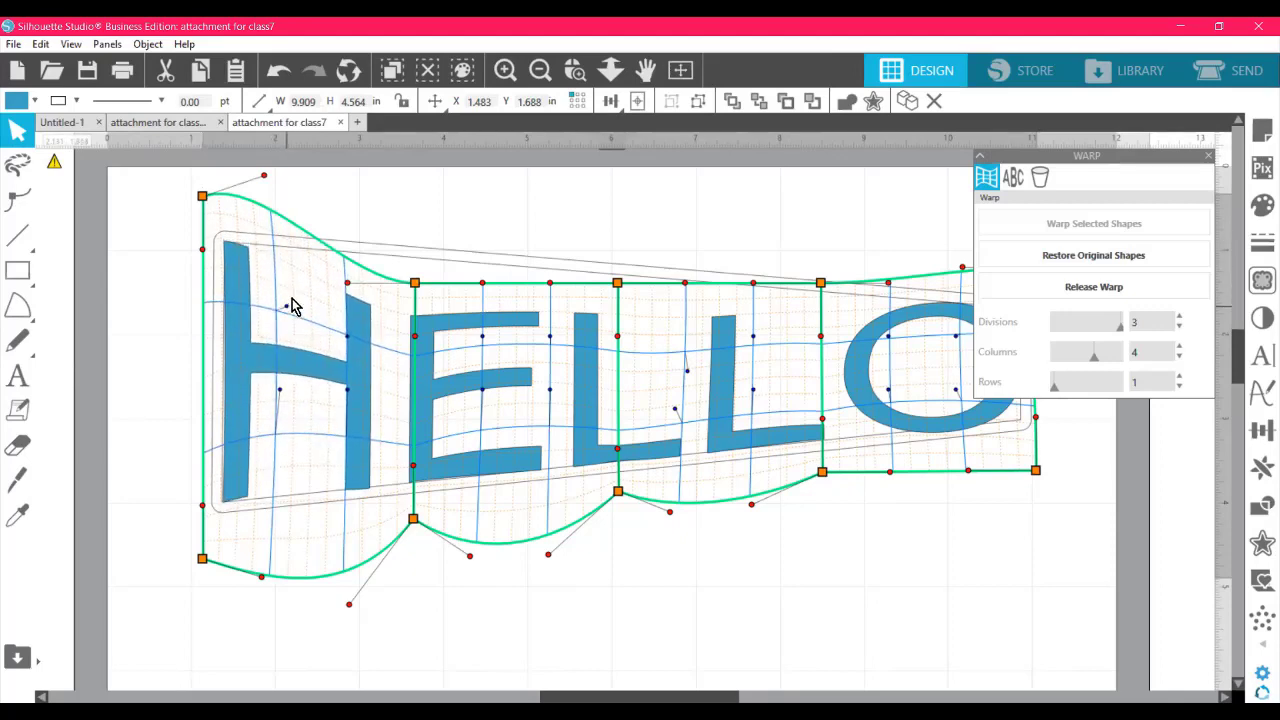
pyautogui.click(293, 304)
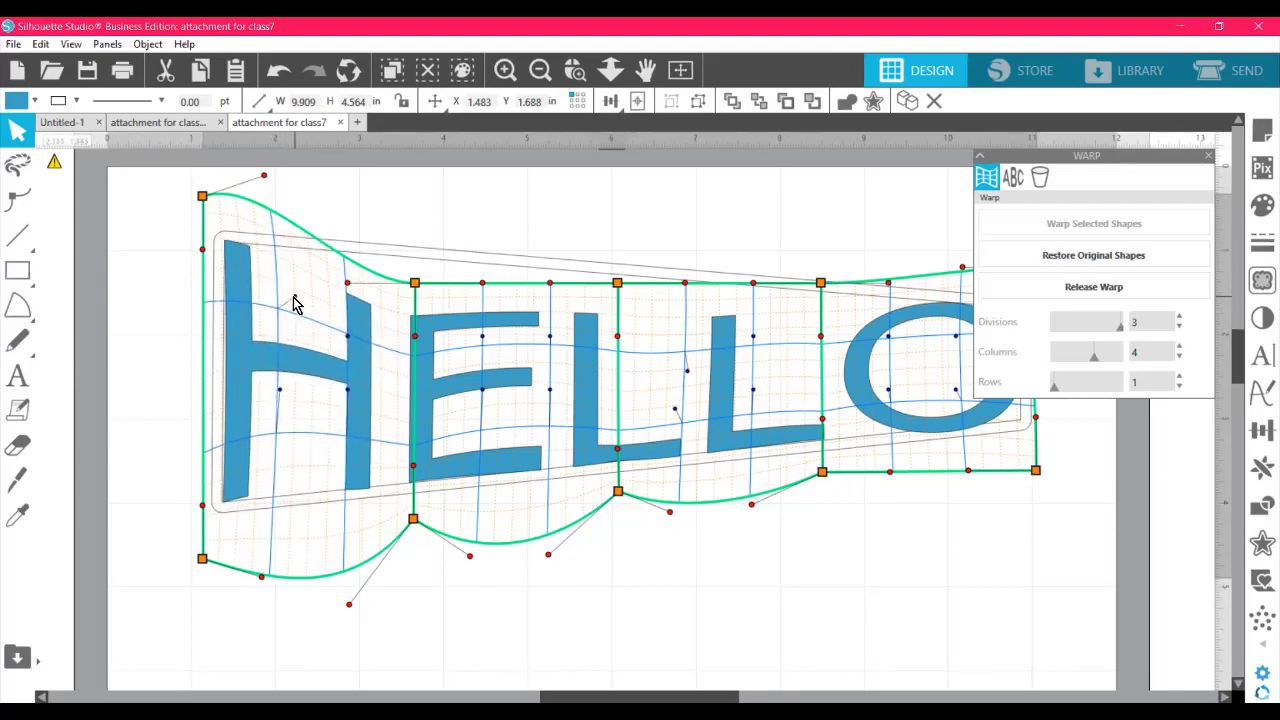
pyautogui.click(365, 325)
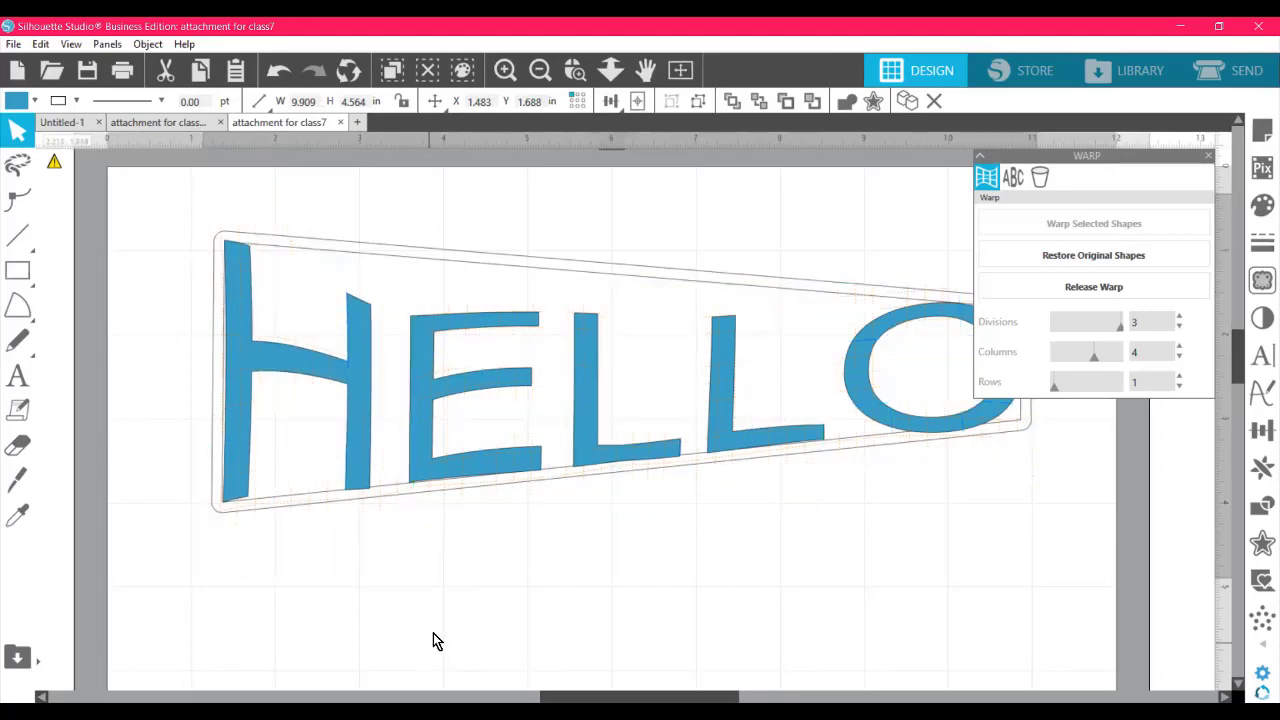
pyautogui.click(354, 431)
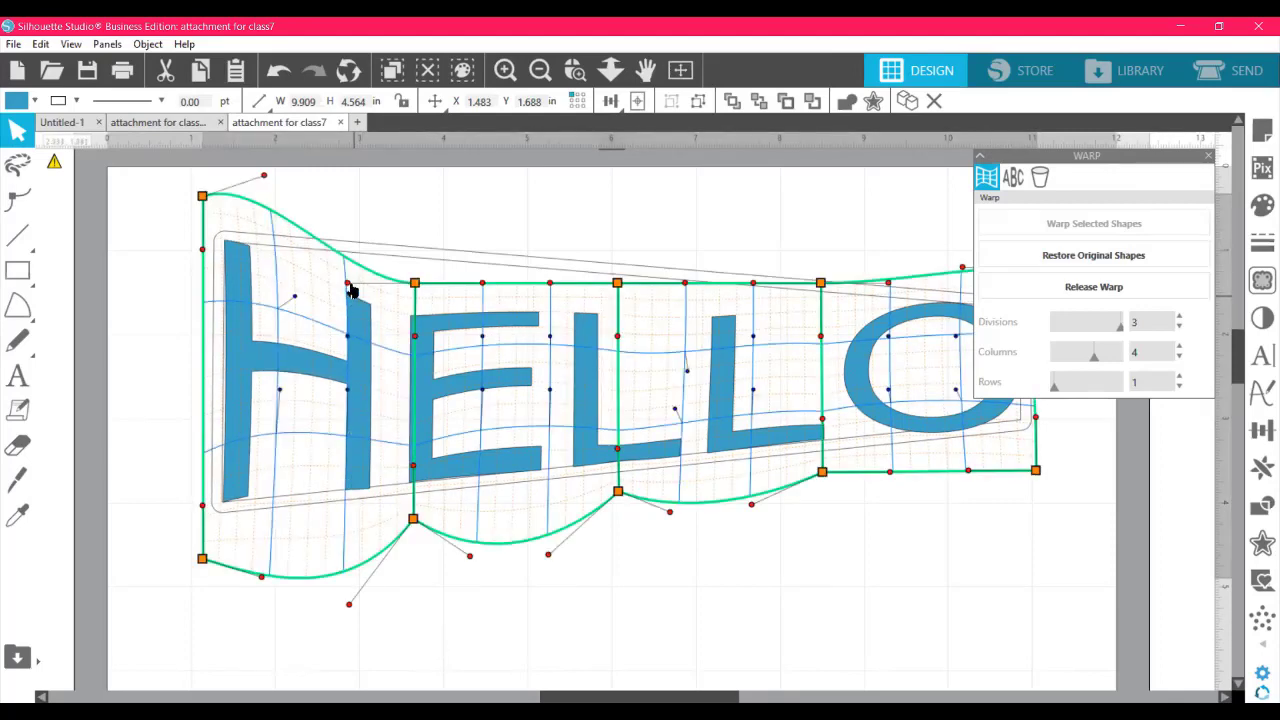
# - Raise the top-edge node between the H and E and lift its left curve handle so the H's right stem reaches the frame
pyautogui.moveTo(352, 268); pyautogui.dragTo(343, 177)
pyautogui.moveTo(333, 265); pyautogui.dragTo(341, 268)
pyautogui.moveTo(414, 282); pyautogui.dragTo(410, 213)
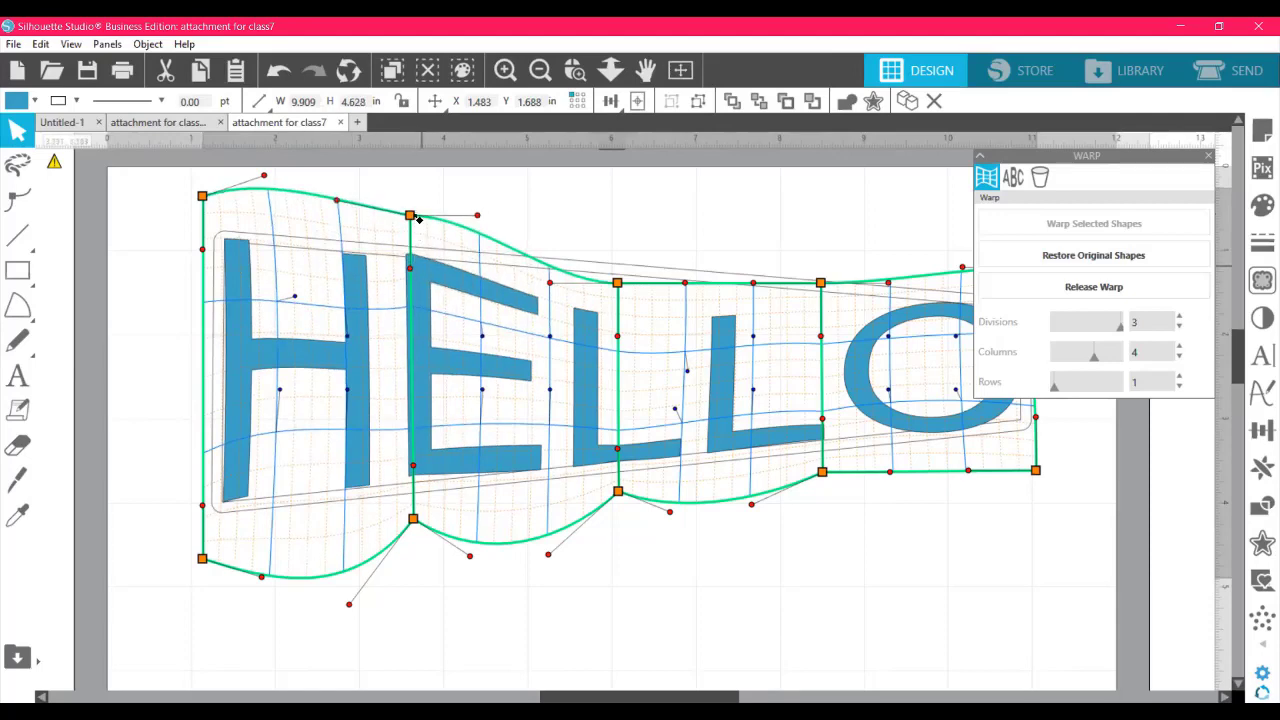
pyautogui.moveTo(417, 224); pyautogui.dragTo(417, 215)
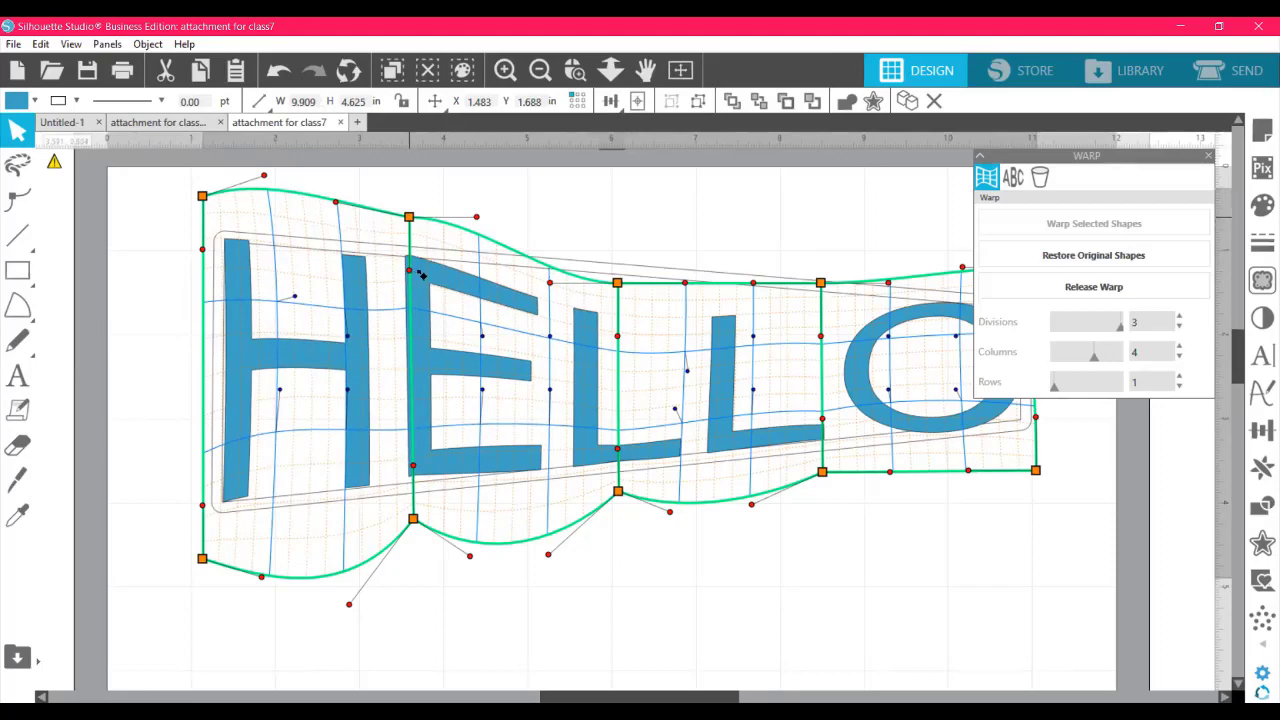
pyautogui.moveTo(420, 273); pyautogui.dragTo(418, 274)
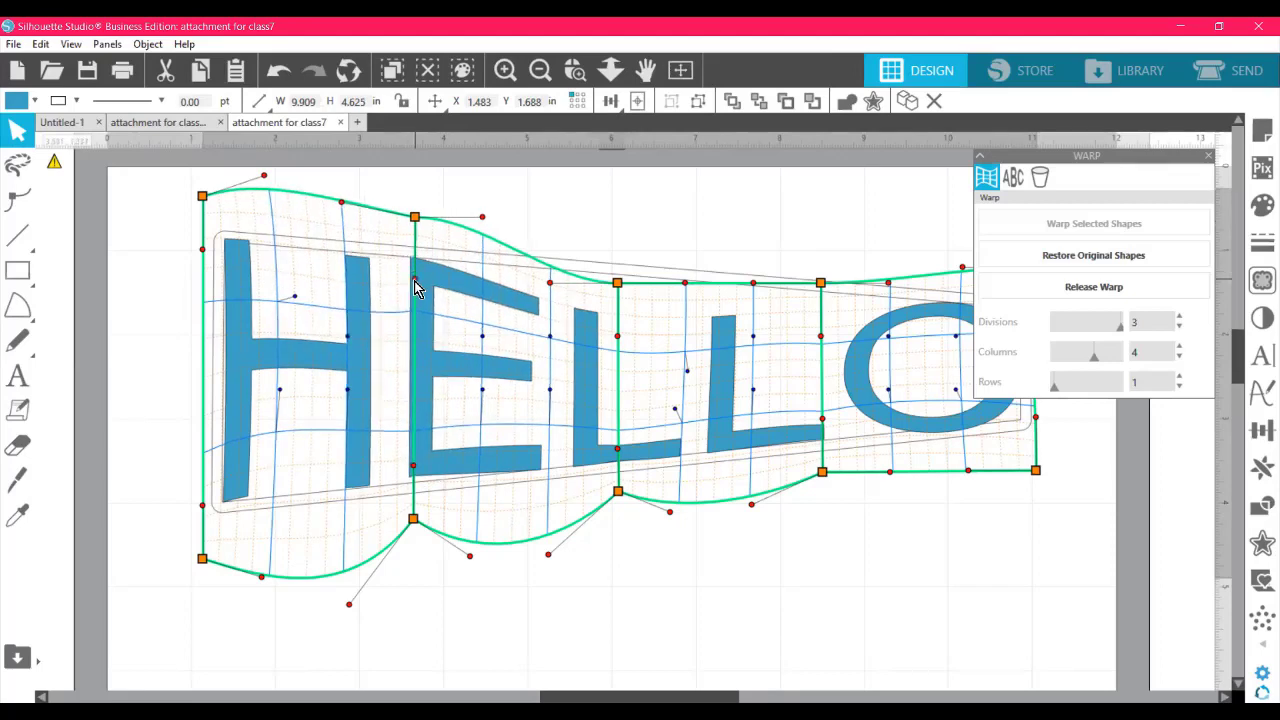
pyautogui.moveTo(346, 205); pyautogui.dragTo(342, 191)
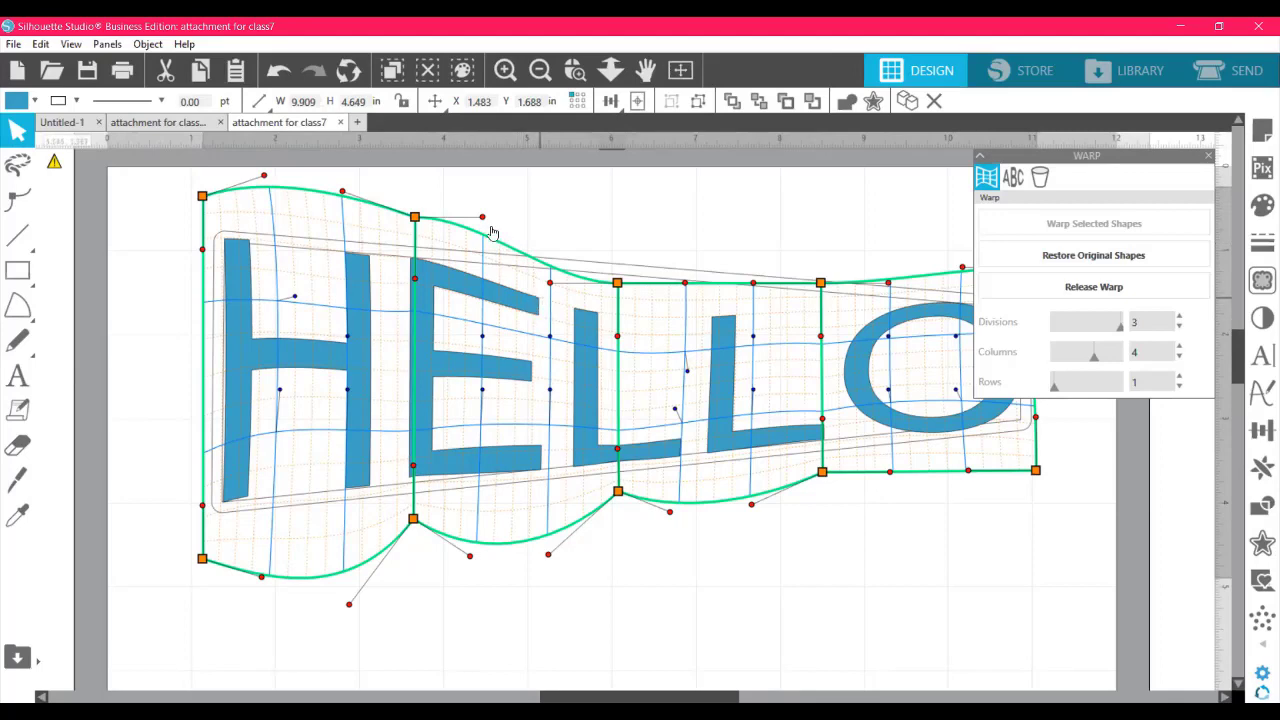
# - Raise the top middle node above the first L, lower its vertical handle, and lift the curve handles along the E's top edge
pyautogui.moveTo(486, 214); pyautogui.dragTo(480, 199)
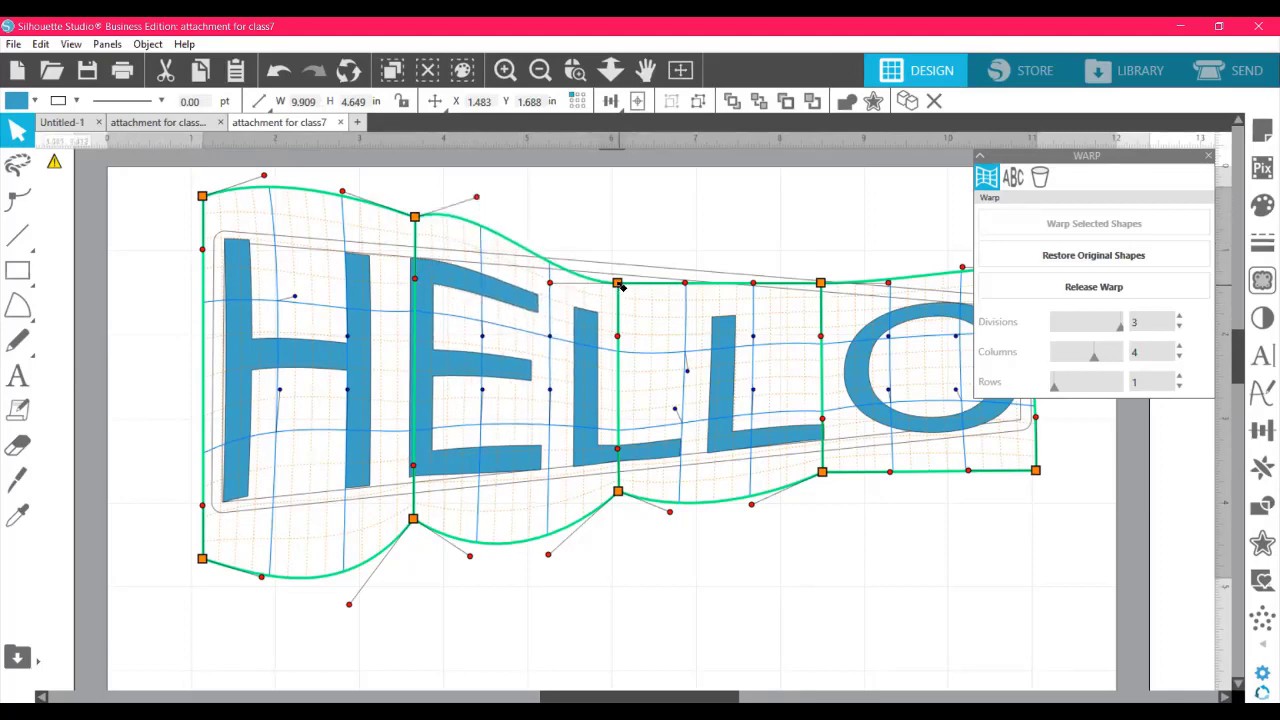
pyautogui.moveTo(618, 284); pyautogui.dragTo(617, 227)
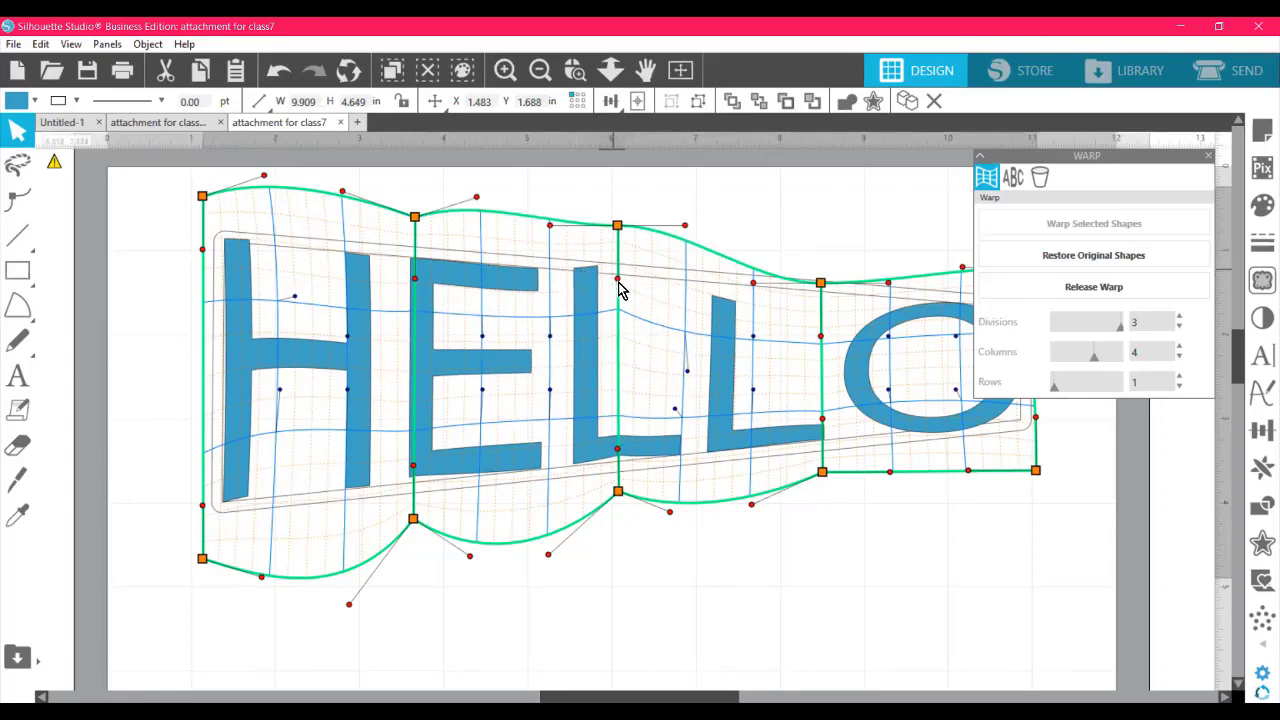
pyautogui.moveTo(616, 280); pyautogui.dragTo(614, 314)
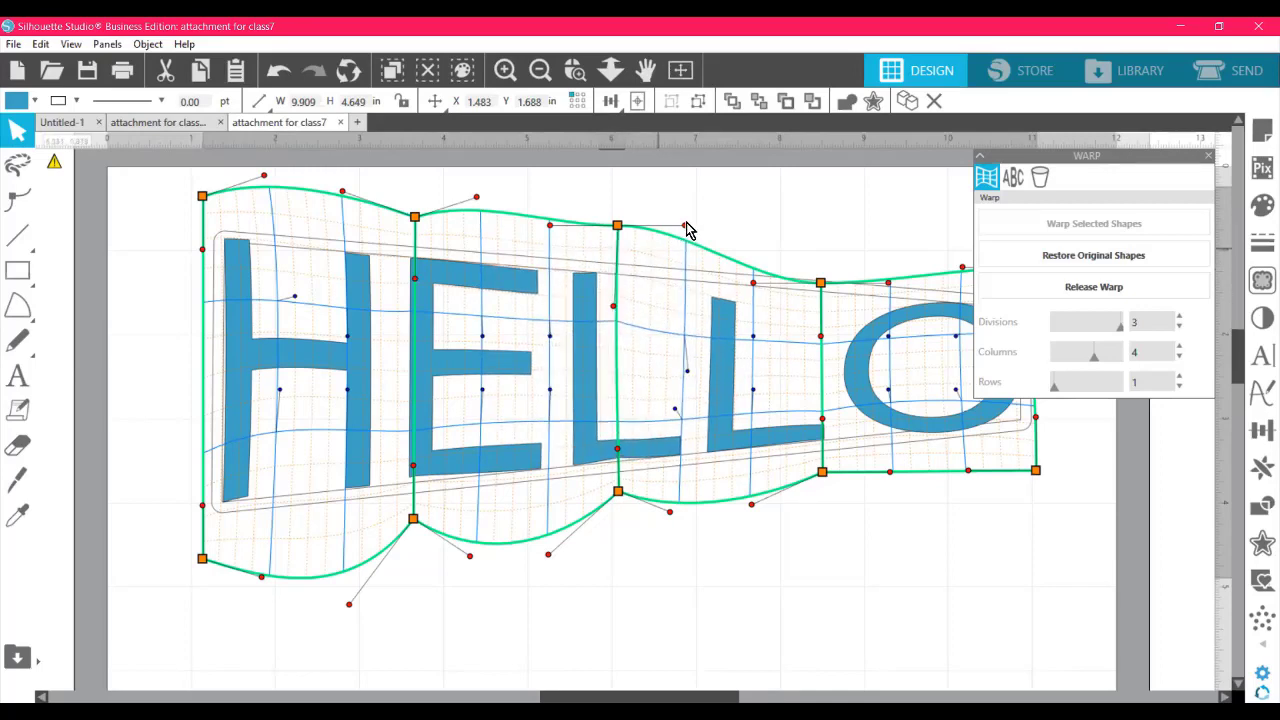
pyautogui.moveTo(686, 226)
pyautogui.mouseDown()
pyautogui.moveTo(687, 238)
pyautogui.moveTo(687, 222)
pyautogui.mouseUp()
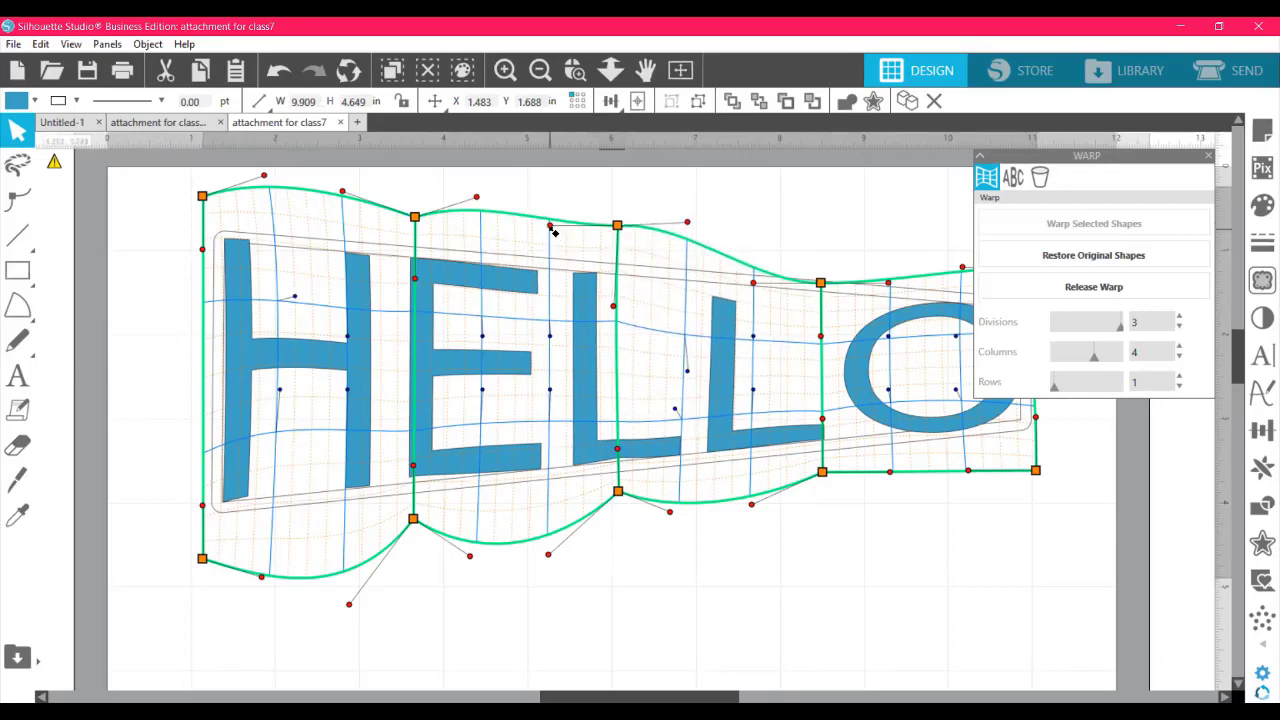
pyautogui.moveTo(550, 228); pyautogui.dragTo(552, 216)
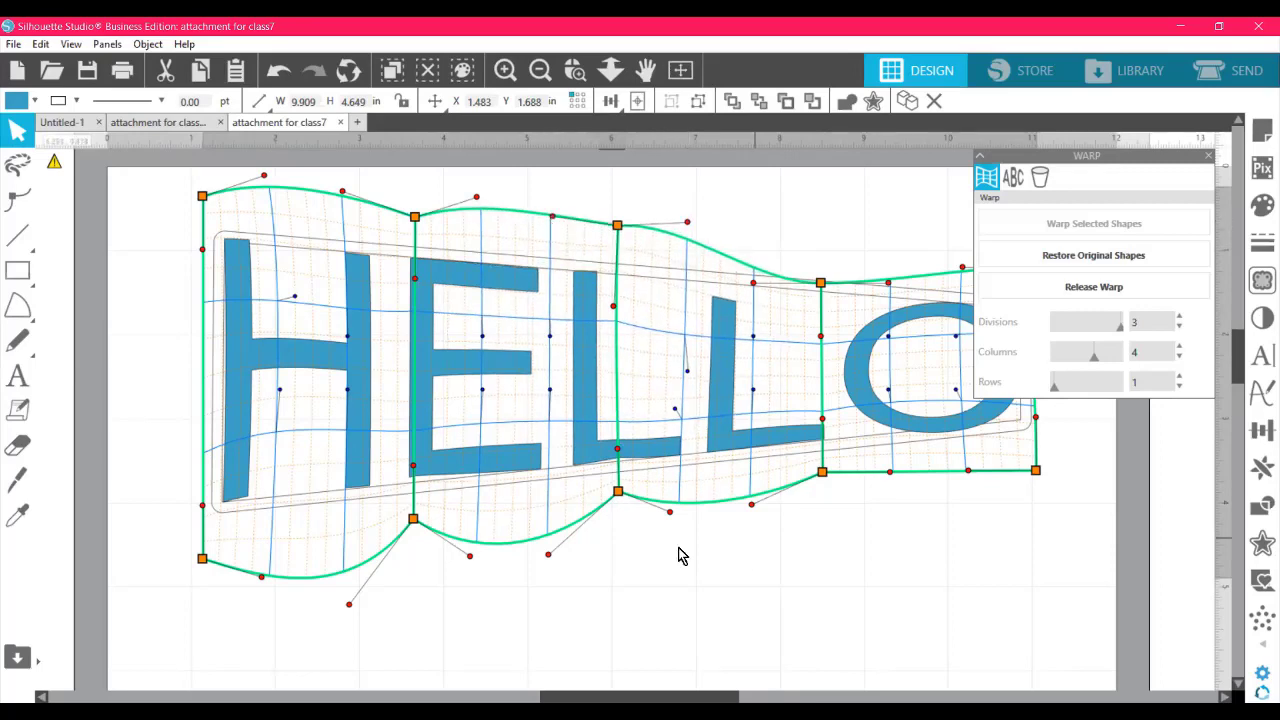
# - Raise the top-edge warp node between the second L and the O, and lift its left curve handle to extend the L toward the frame
pyautogui.click(610, 457)
pyautogui.click(726, 315)
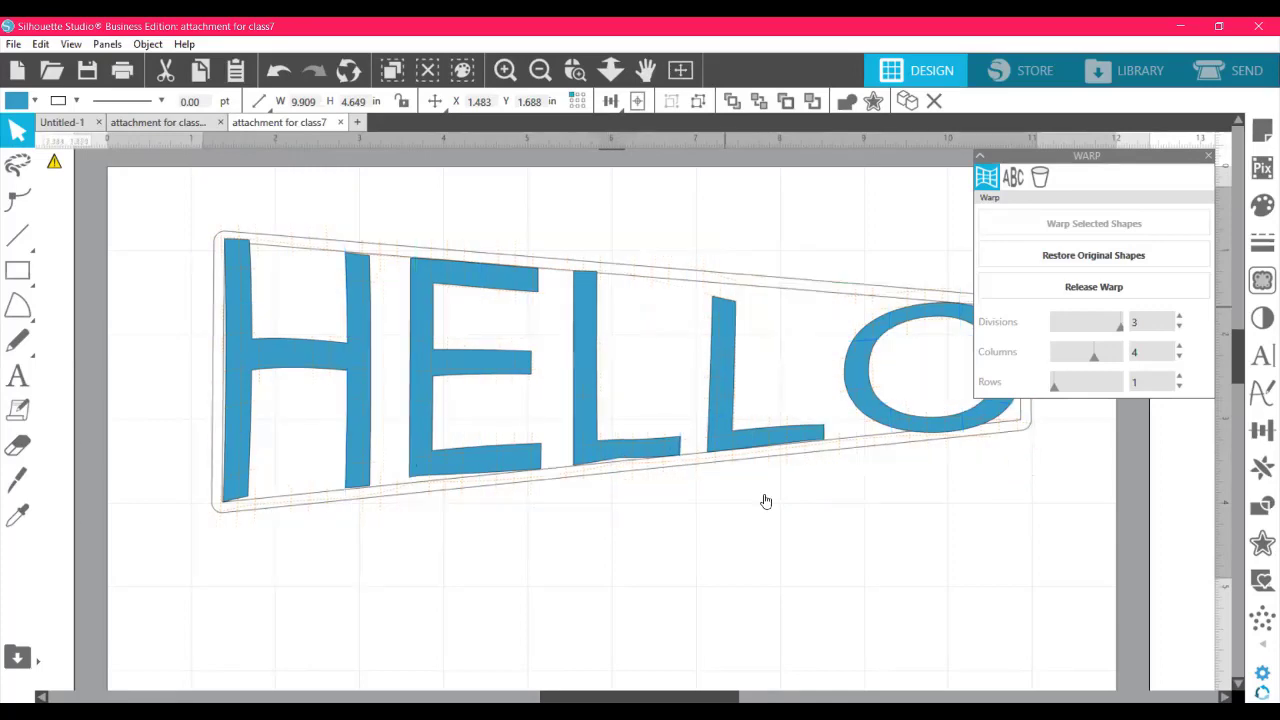
pyautogui.click(735, 369)
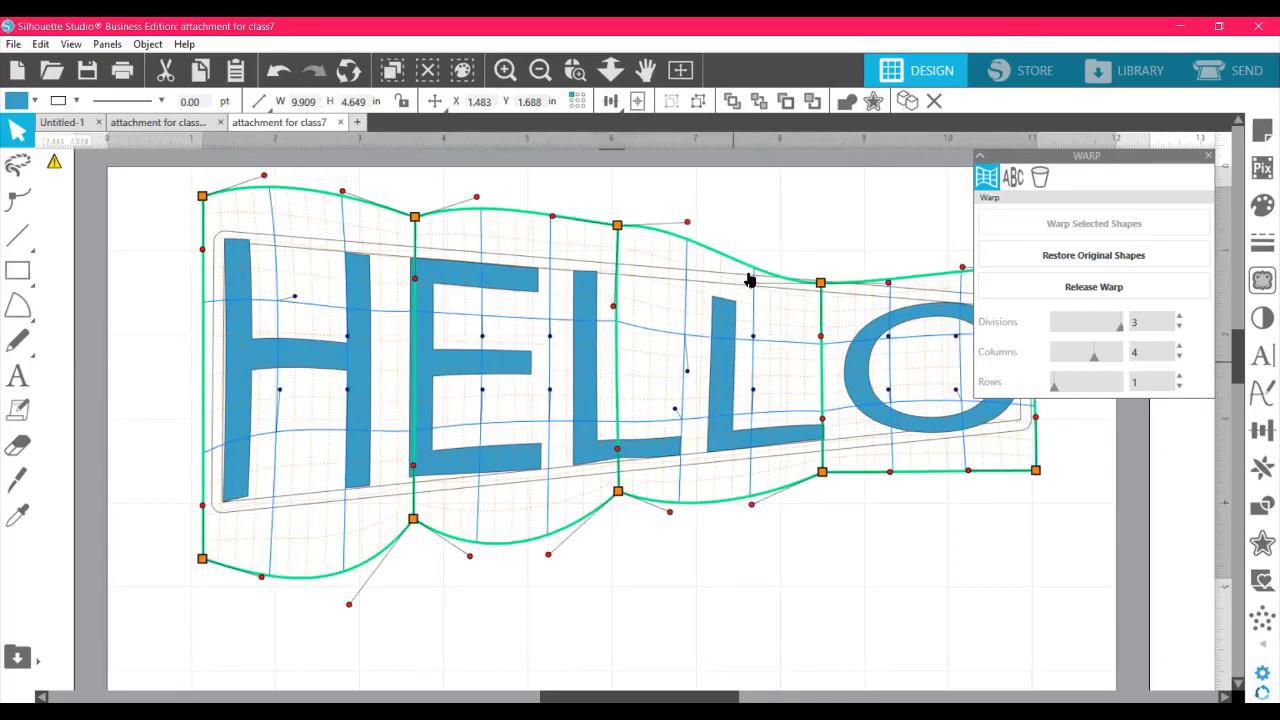
pyautogui.click(822, 282)
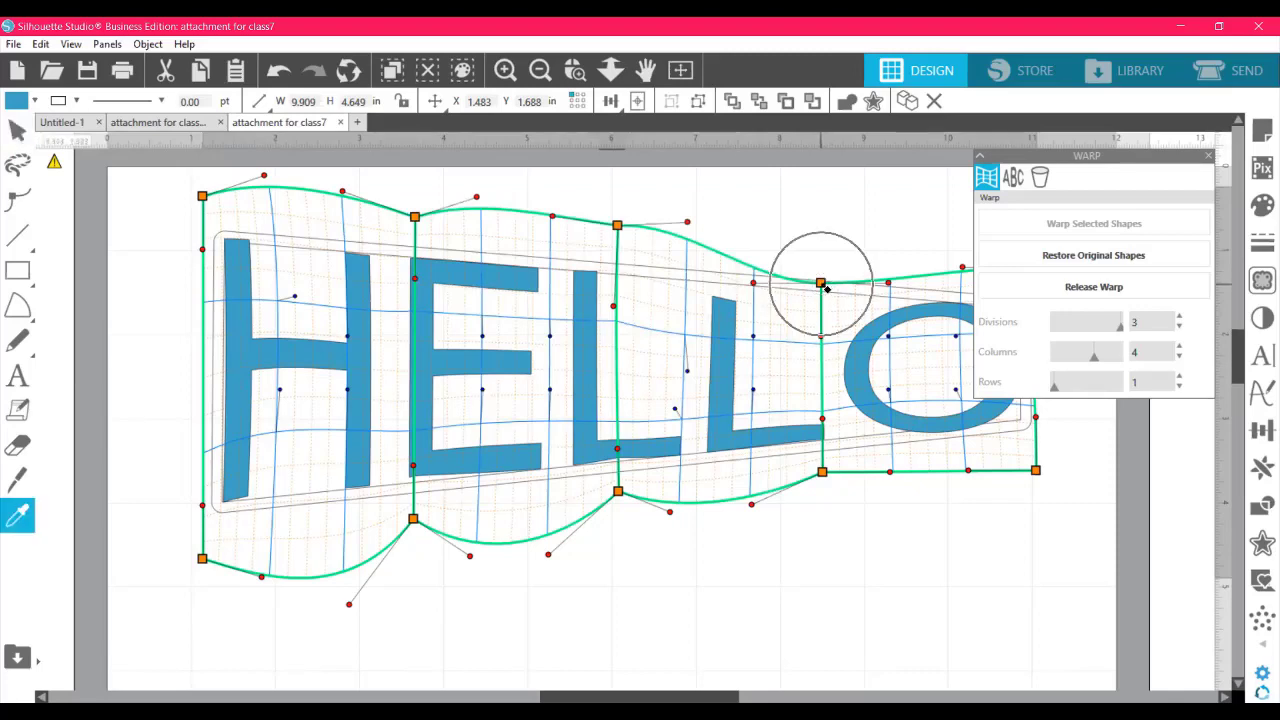
pyautogui.moveTo(822, 284); pyautogui.dragTo(825, 246)
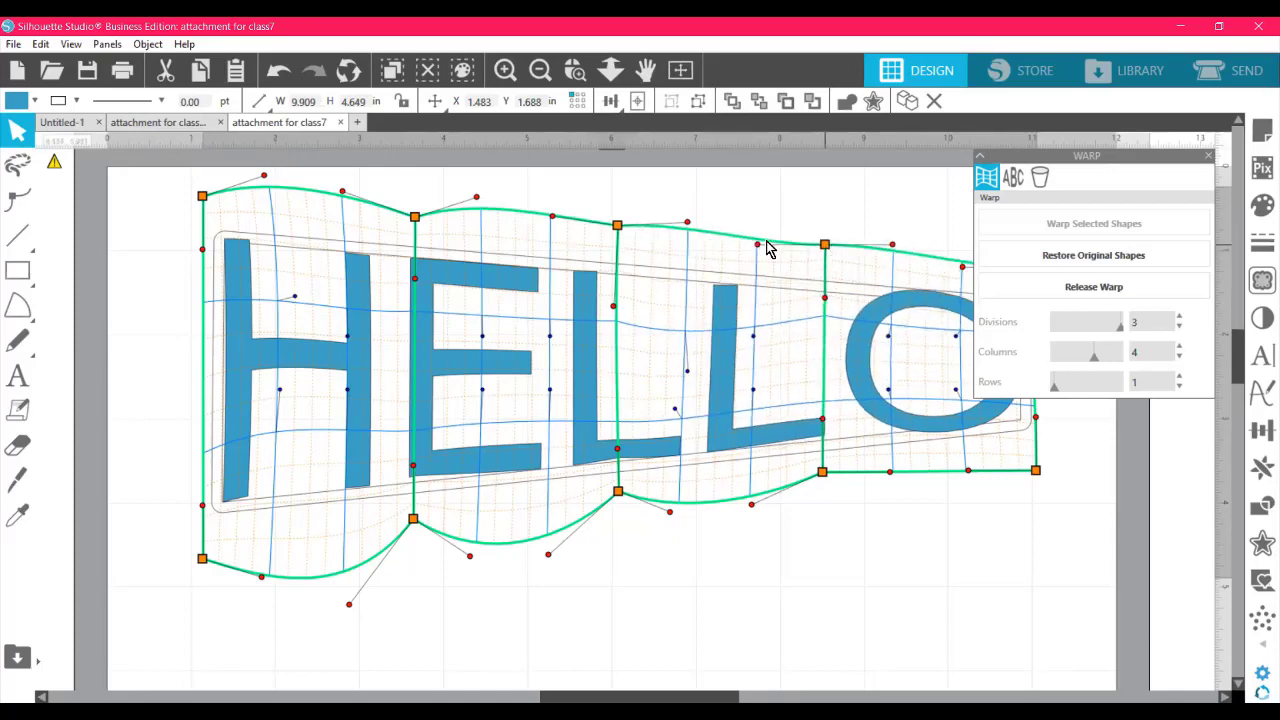
pyautogui.moveTo(762, 240); pyautogui.dragTo(773, 233)
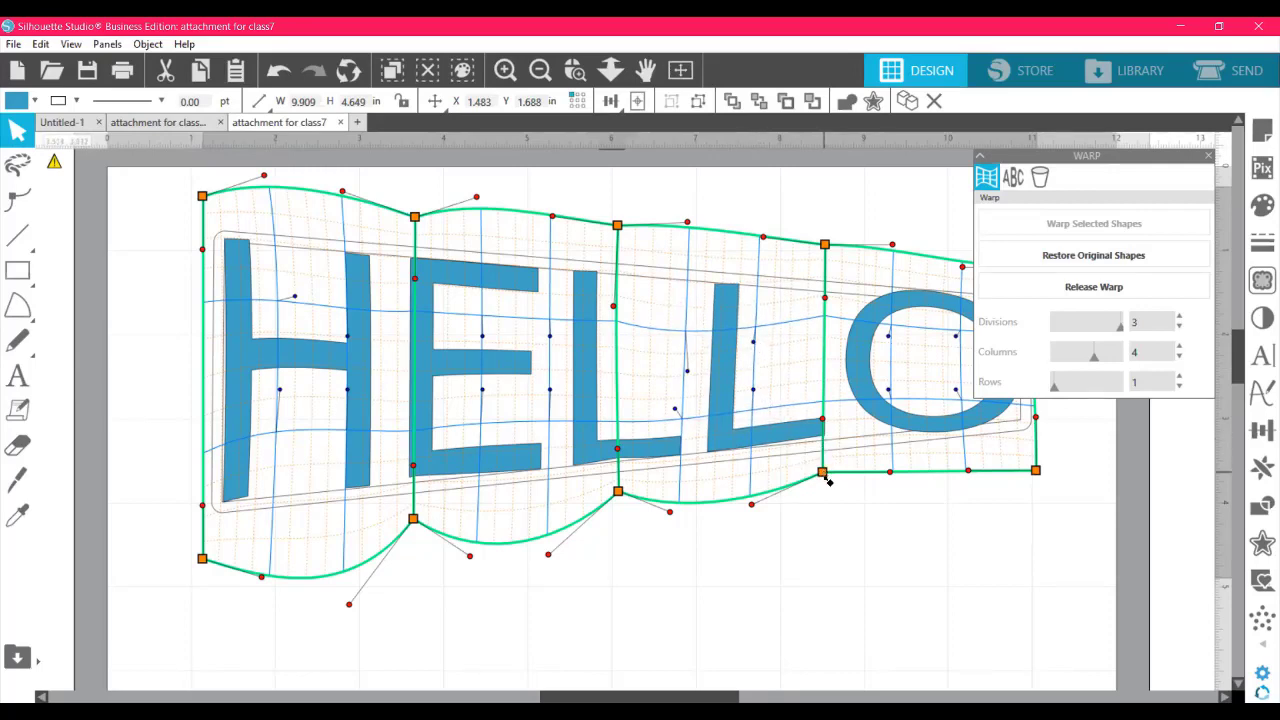
# - Lower the bottom warp node between the second L and the O slightly, and adjust the vertical handle at the first L's foot
pyautogui.moveTo(827, 480); pyautogui.dragTo(825, 482)
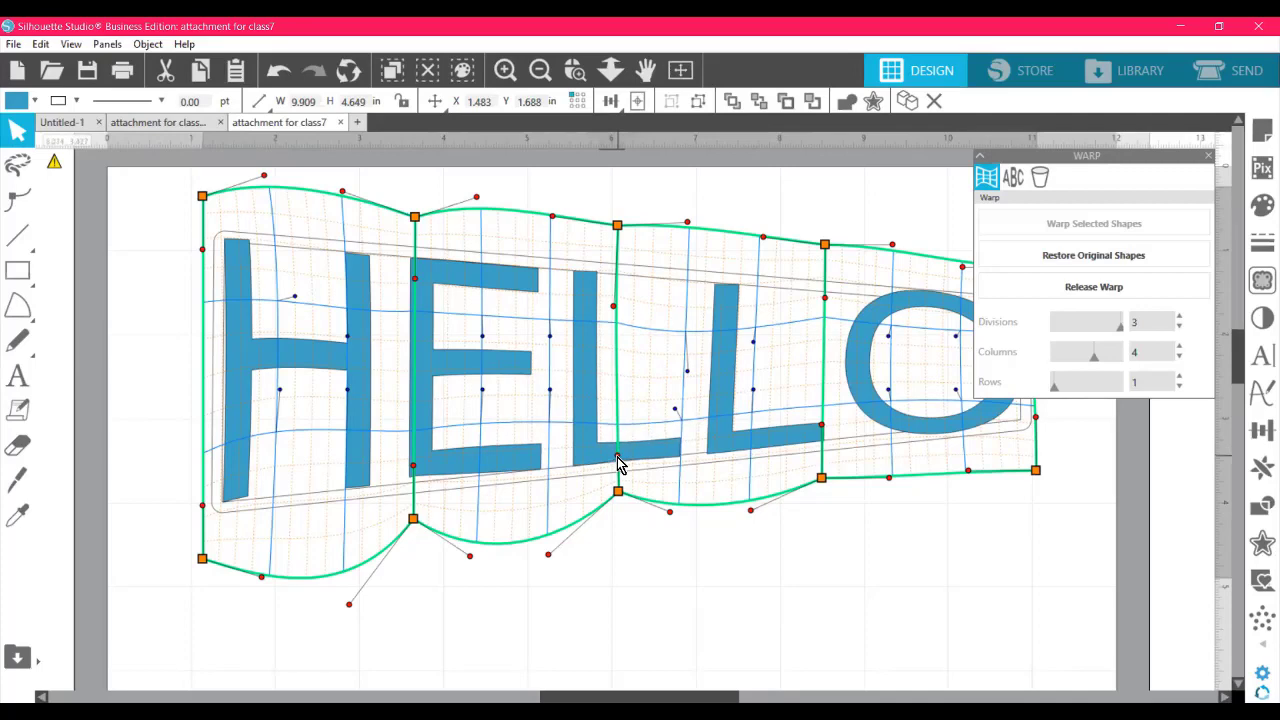
pyautogui.moveTo(615, 449); pyautogui.dragTo(616, 443)
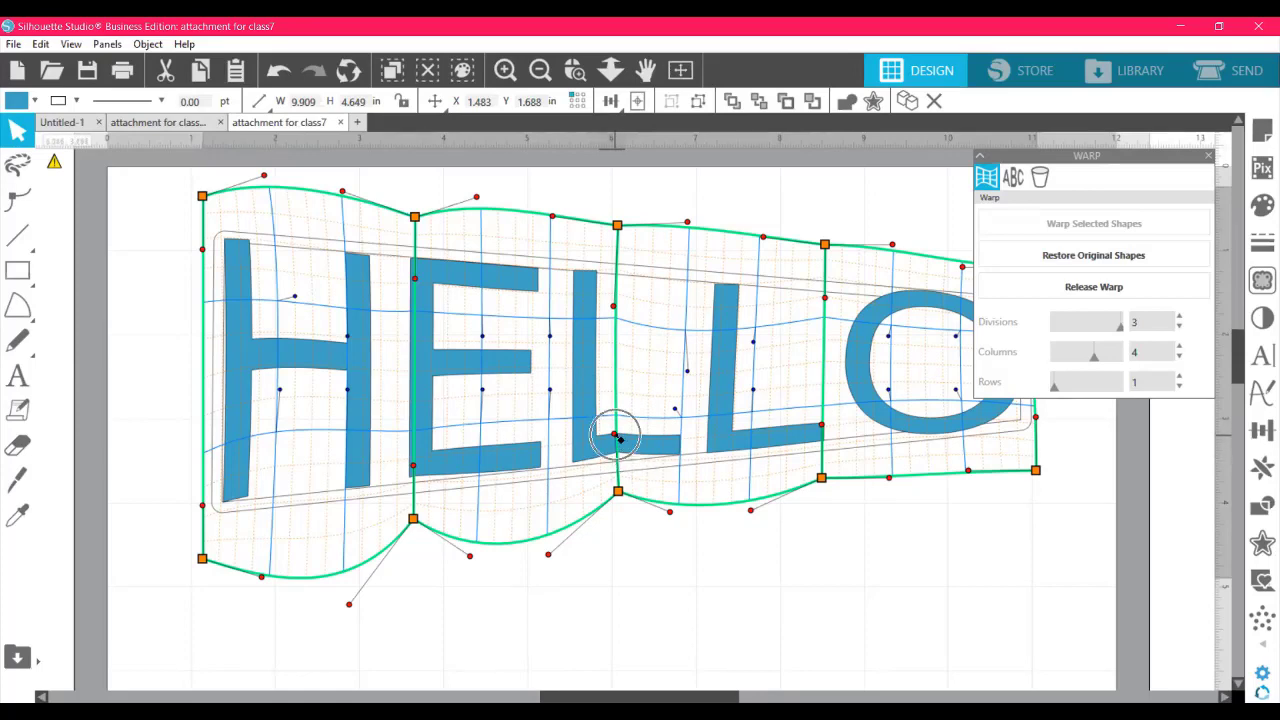
pyautogui.moveTo(615, 436); pyautogui.dragTo(614, 458)
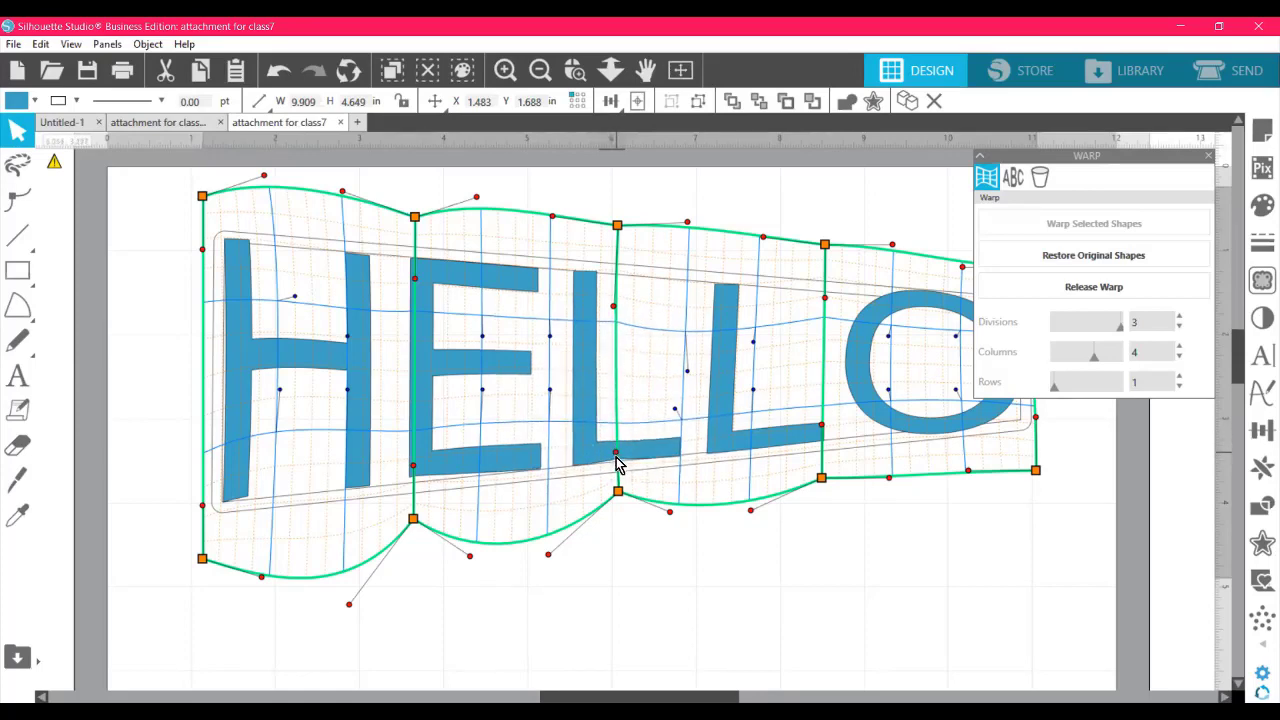
pyautogui.click(742, 601)
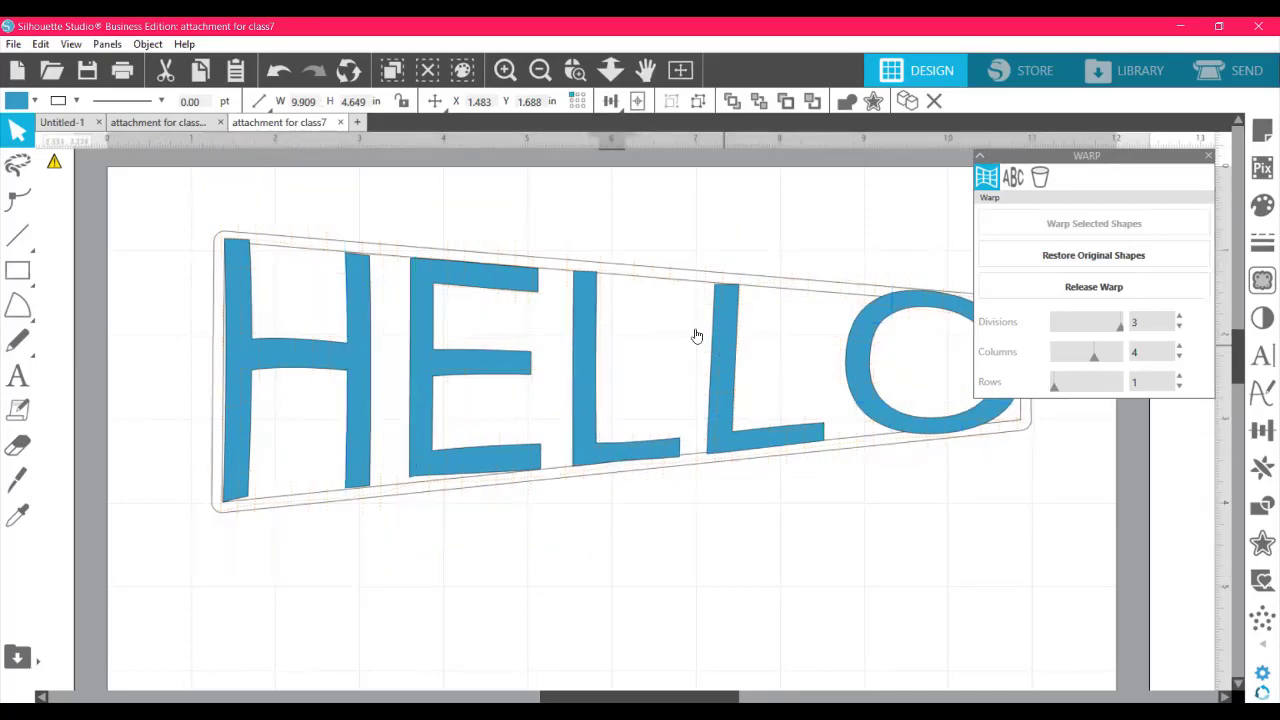
# - Shift the top-edge curve handle above the second L toward the first L to straighten the second L's stem
pyautogui.click(735, 325)
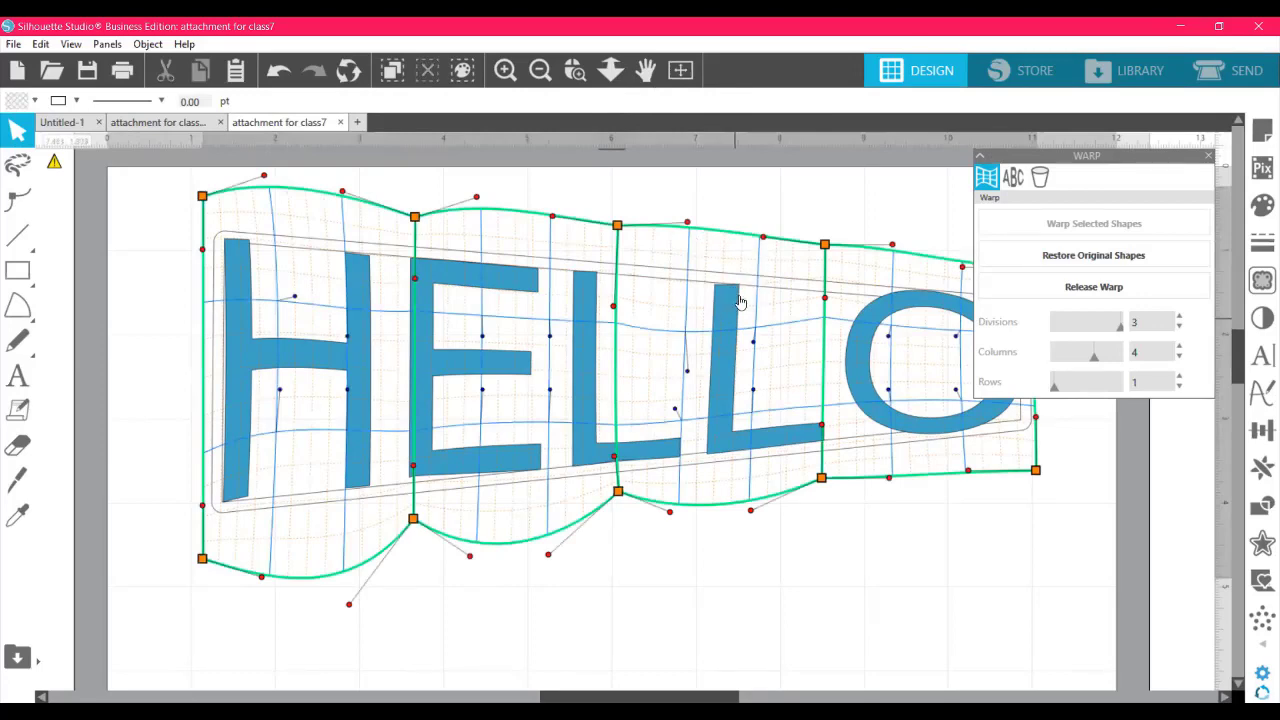
pyautogui.click(765, 241)
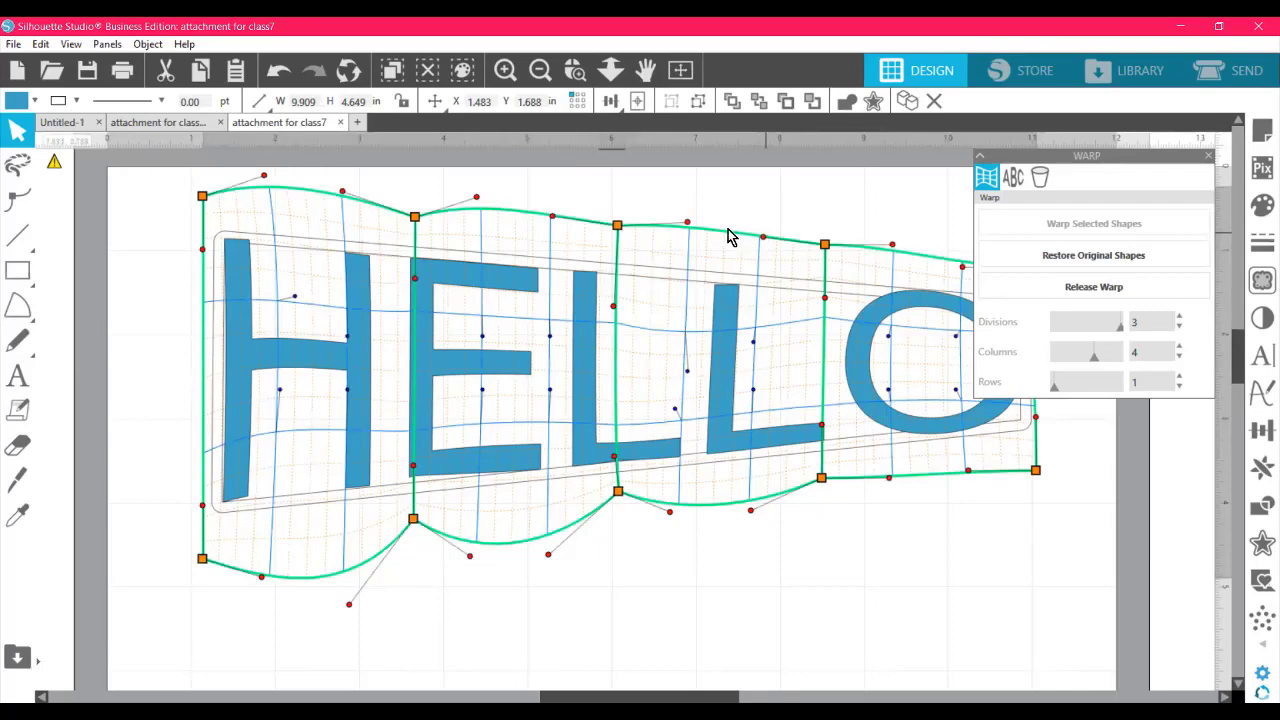
pyautogui.moveTo(763, 236)
pyautogui.mouseDown()
pyautogui.moveTo(737, 231)
pyautogui.moveTo(750, 237)
pyautogui.mouseUp()
pyautogui.press('i')
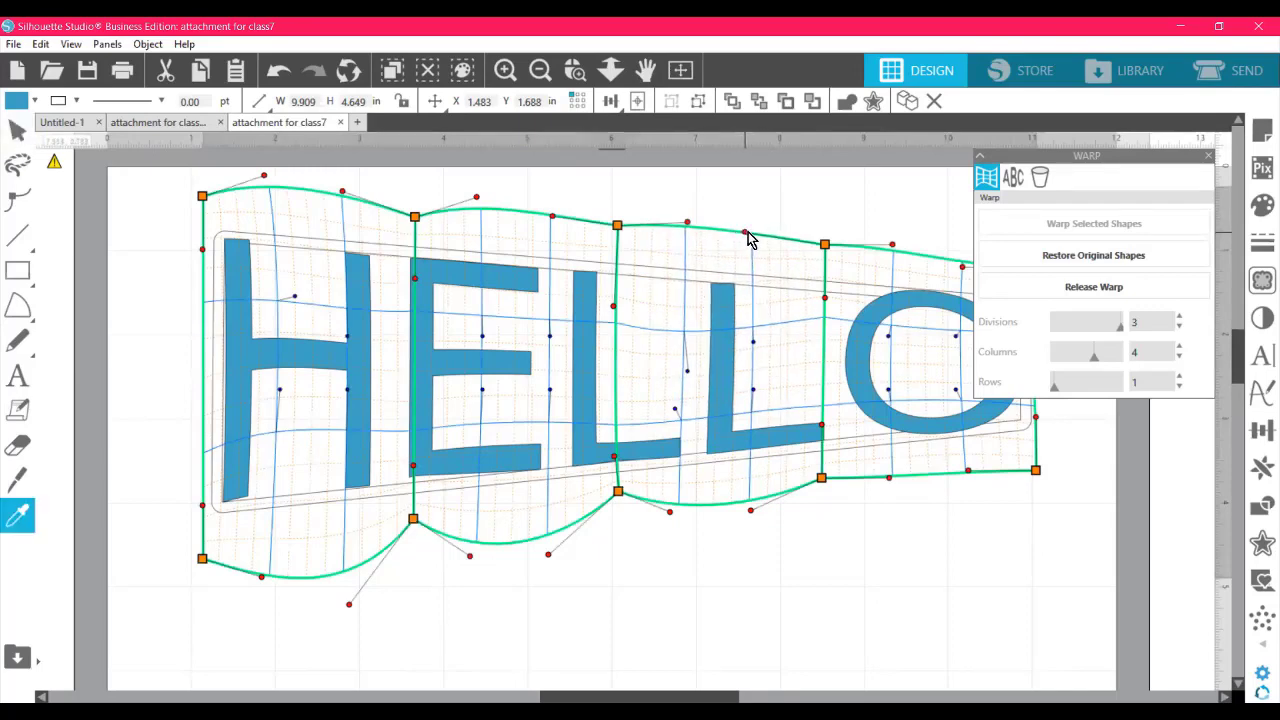
pyautogui.click(829, 620)
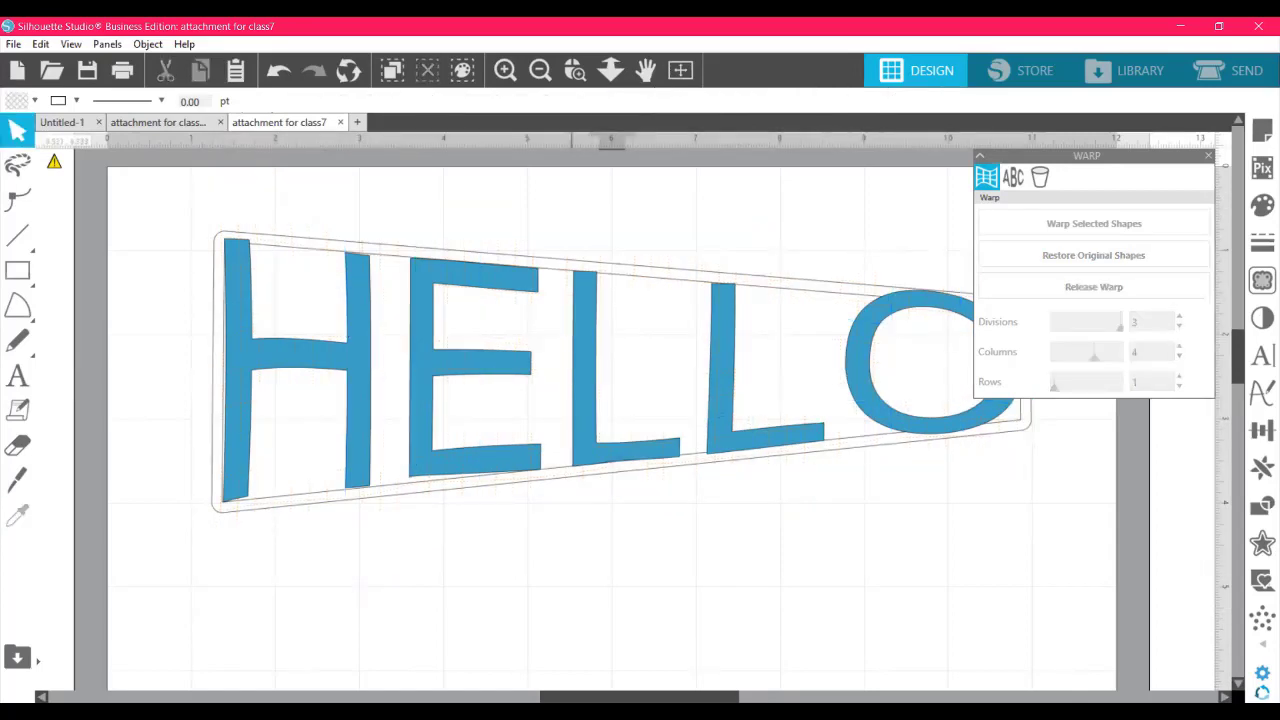
# - Lower the grid's top-right corner node and the curve handle above the O, and raise the lower-right curve handle to fit the O inside the frame
pyautogui.hscroll(3, 600, 400)
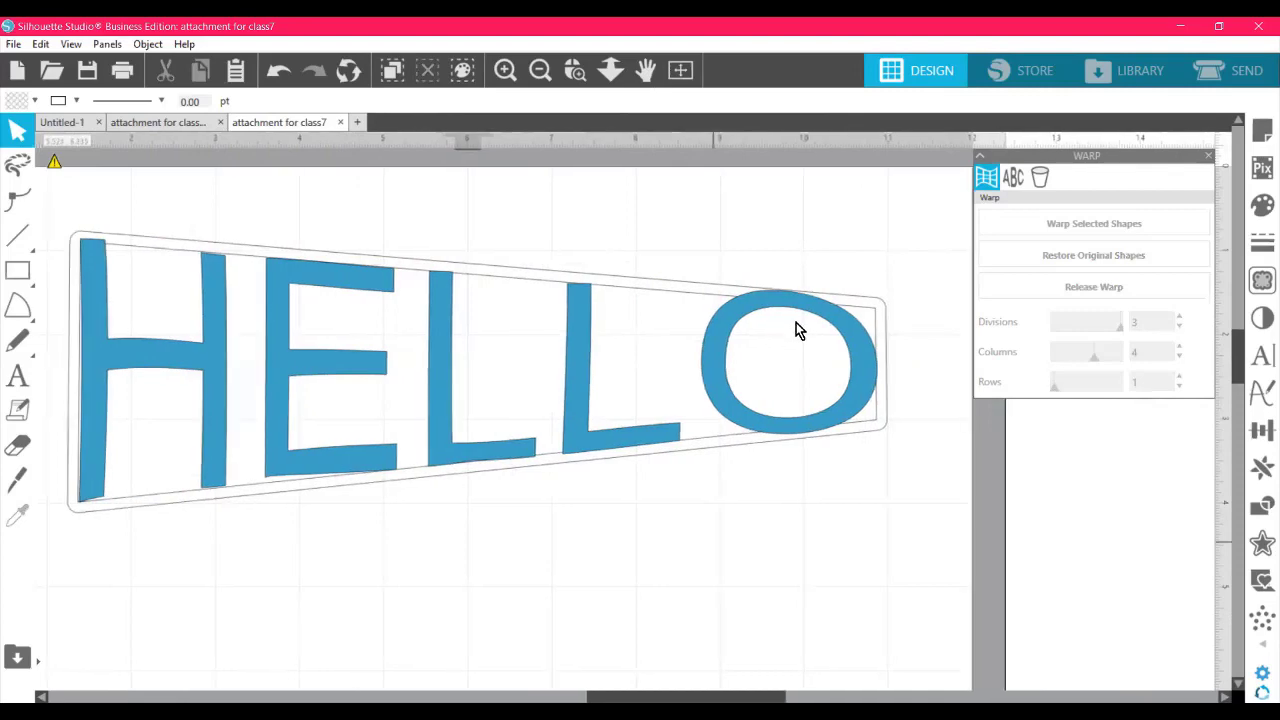
pyautogui.click(786, 308)
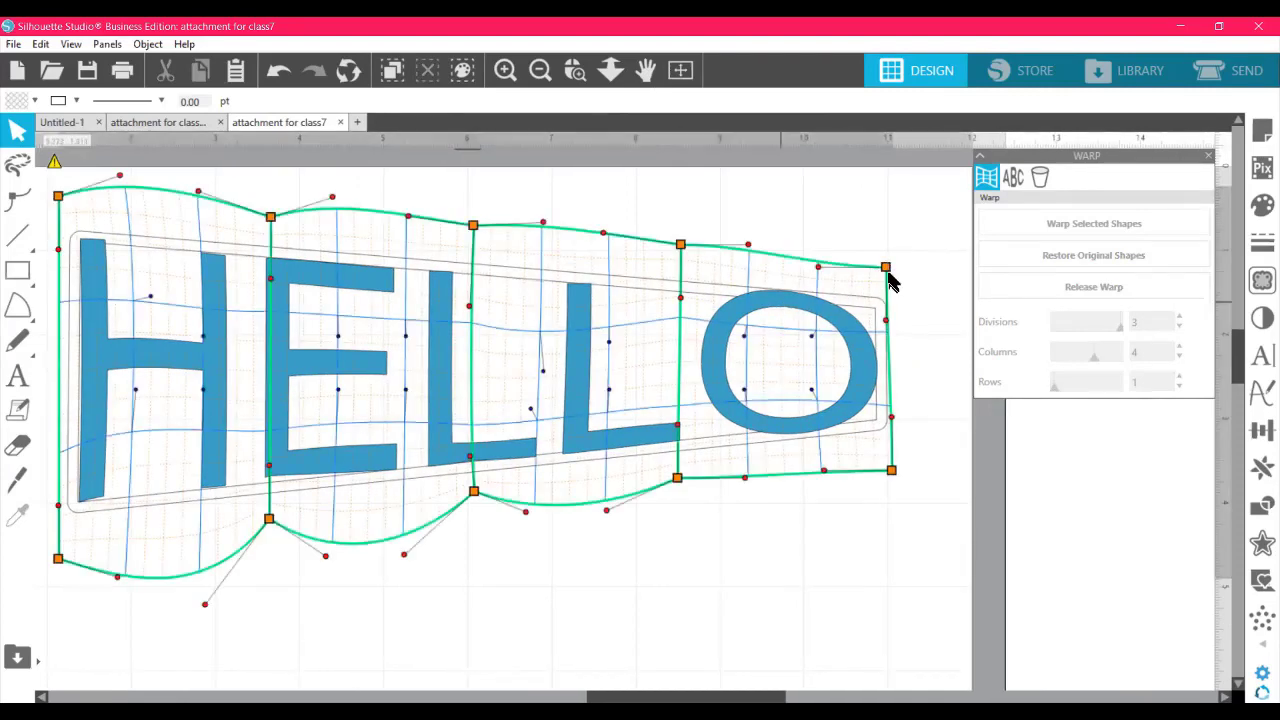
pyautogui.moveTo(682, 250); pyautogui.dragTo(693, 256)
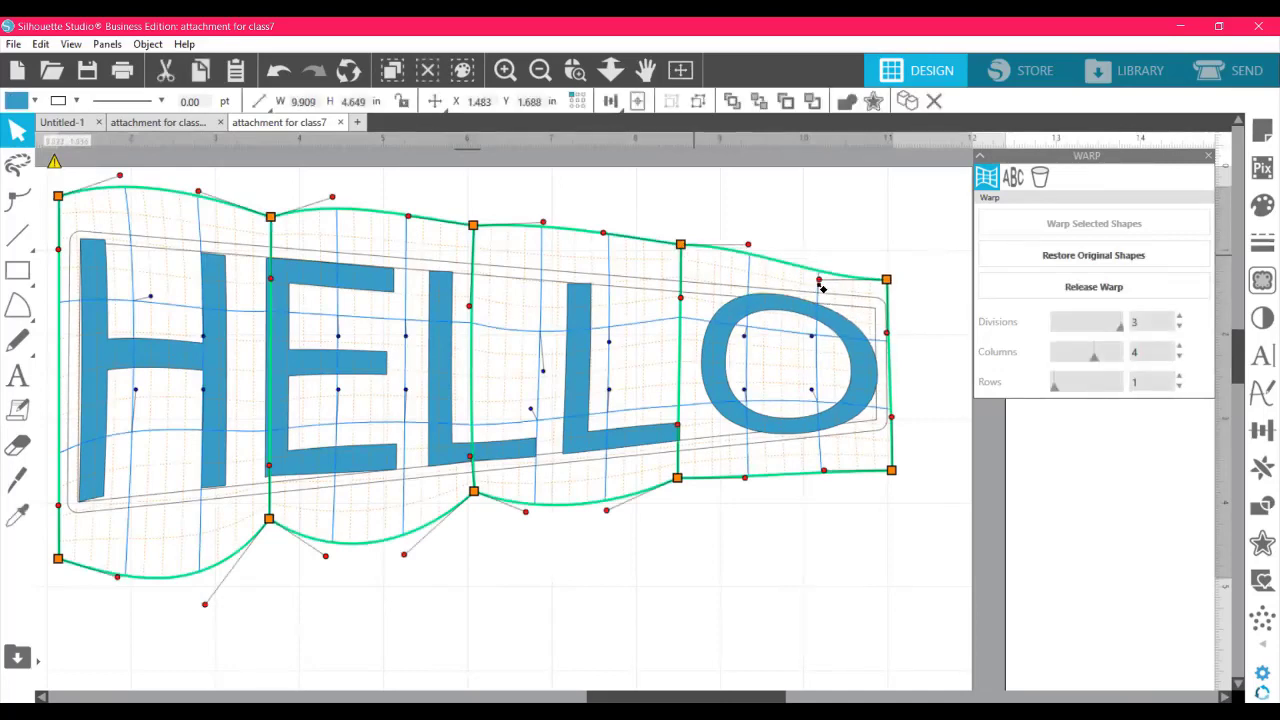
pyautogui.moveTo(760, 260); pyautogui.dragTo(757, 277)
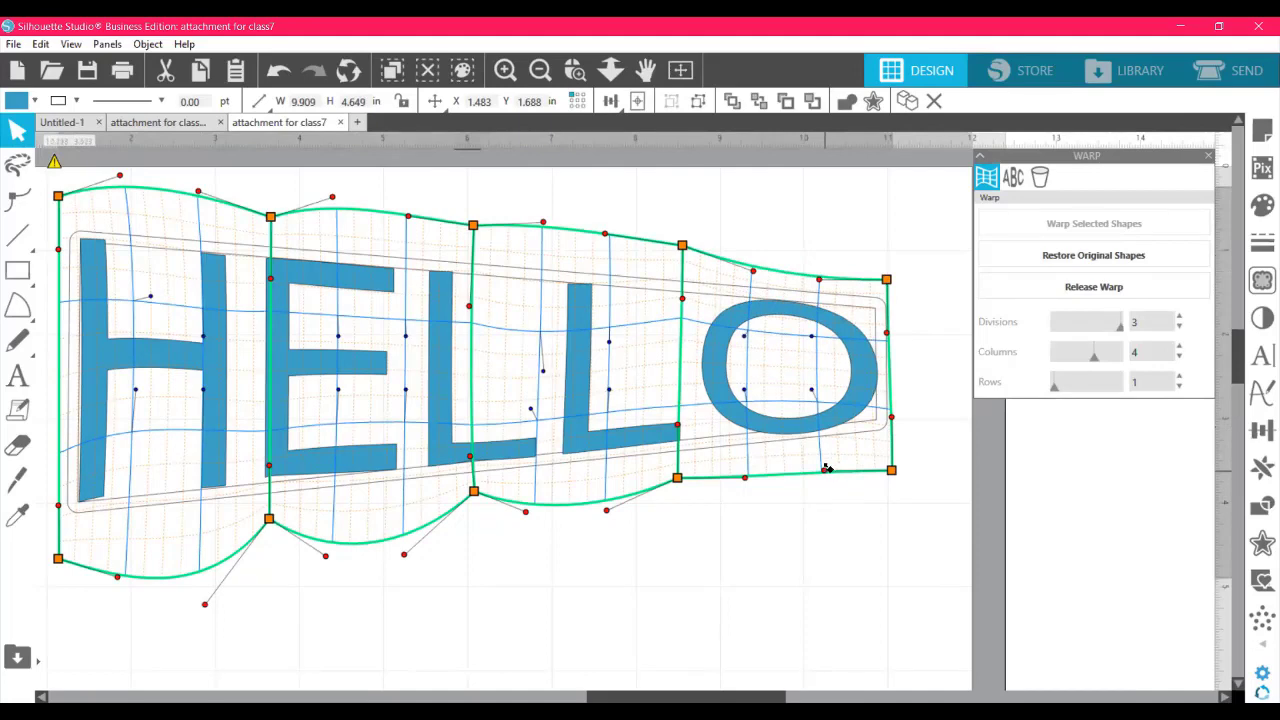
pyautogui.moveTo(826, 468); pyautogui.dragTo(823, 453)
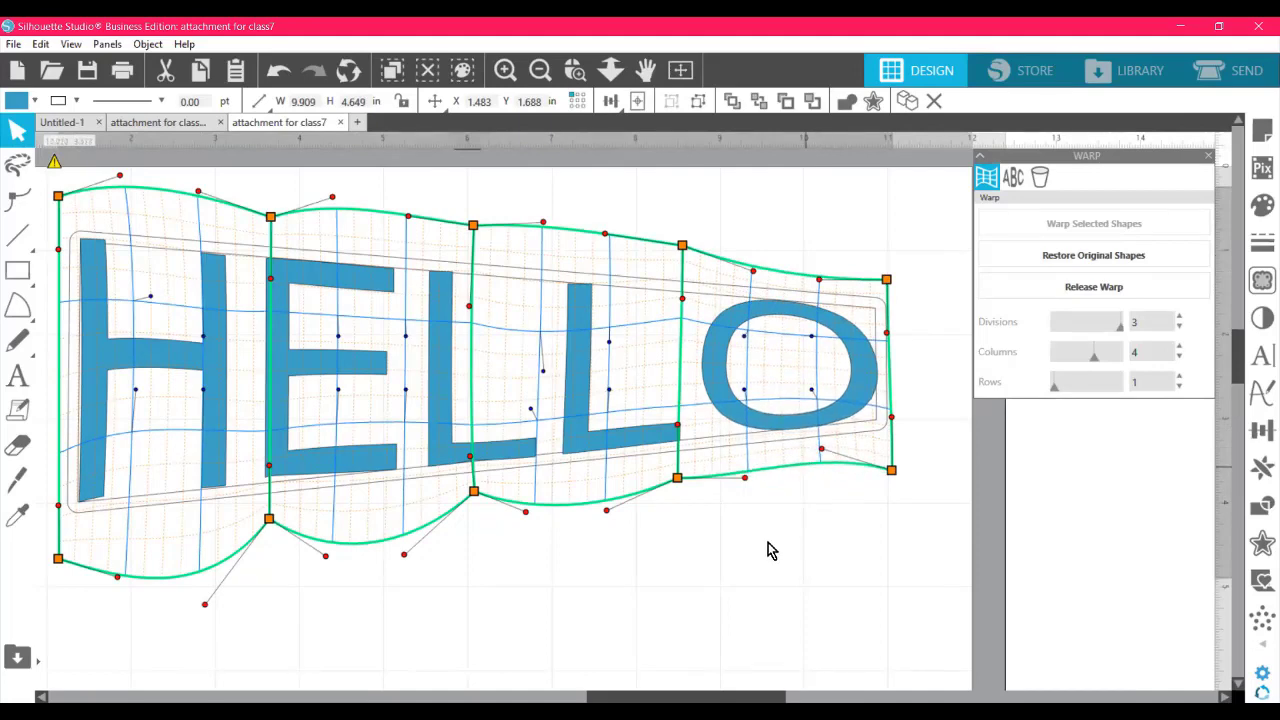
pyautogui.click(1000, 509)
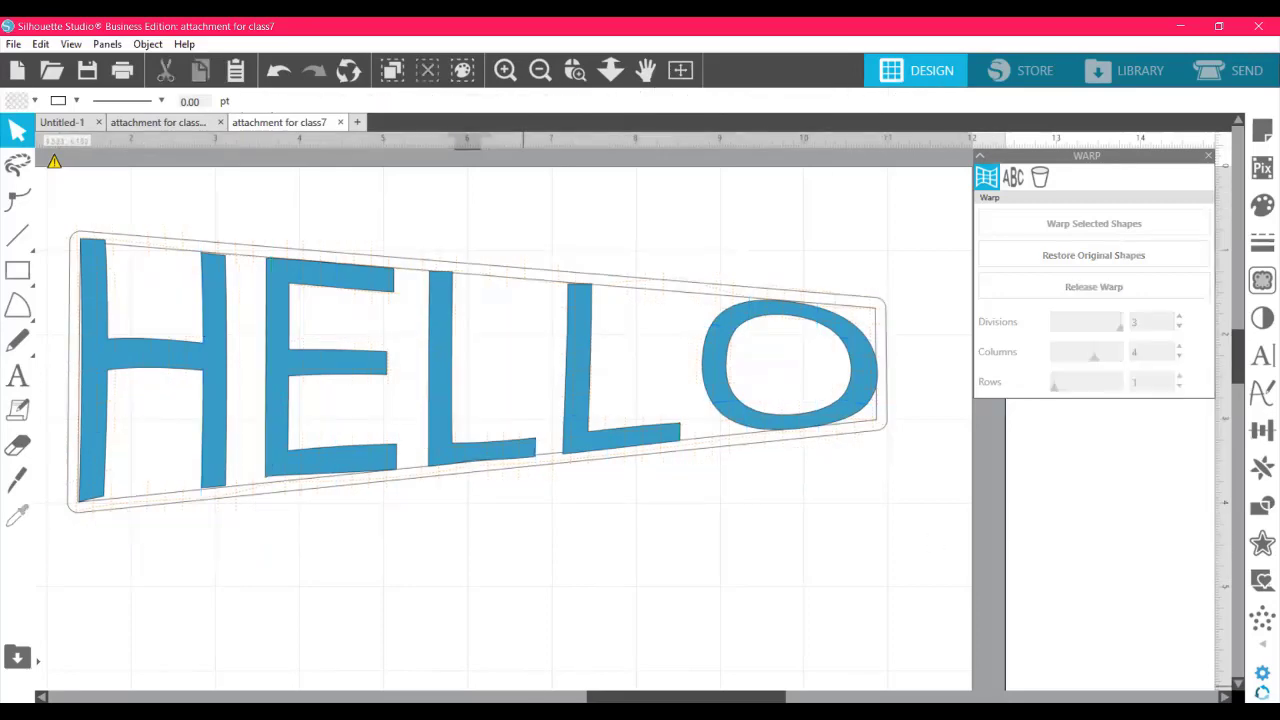
# - Fill the outer tapered outline with green
pyautogui.hscroll(-3, 500, 410)
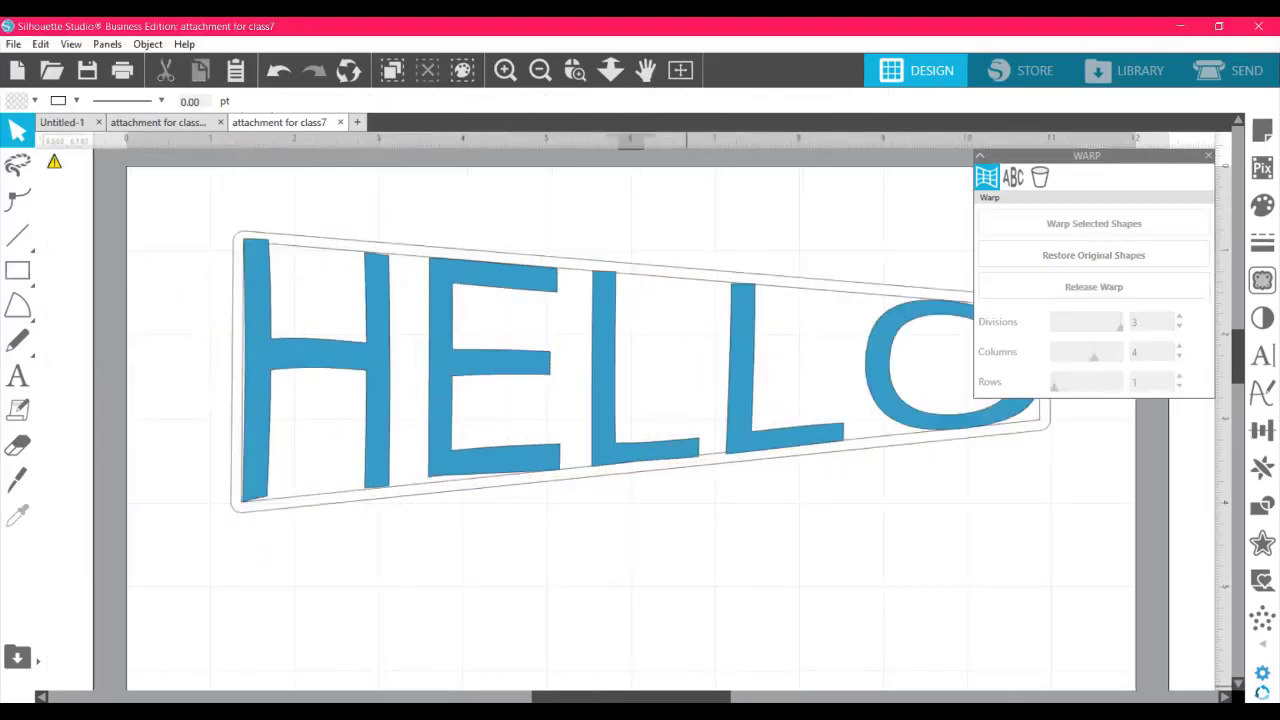
pyautogui.hscroll(1, 480, 490)
pyautogui.click(473, 478)
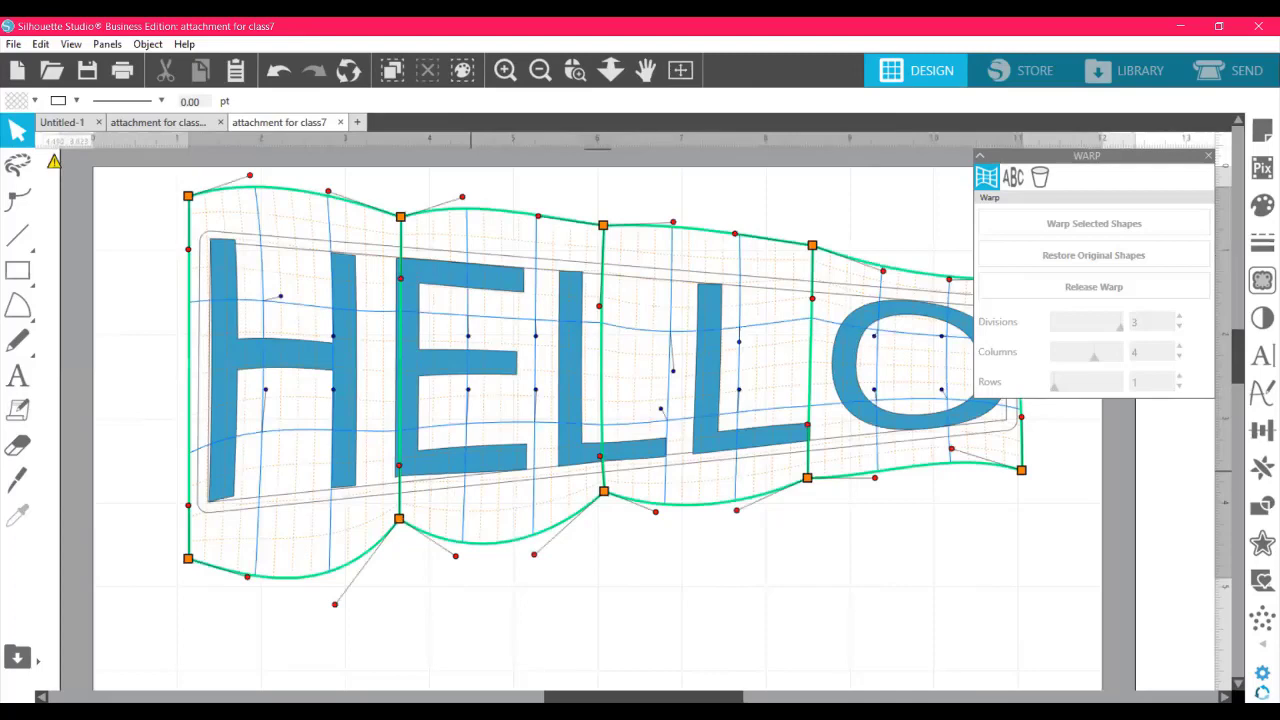
pyautogui.hscroll(3, 770, 621)
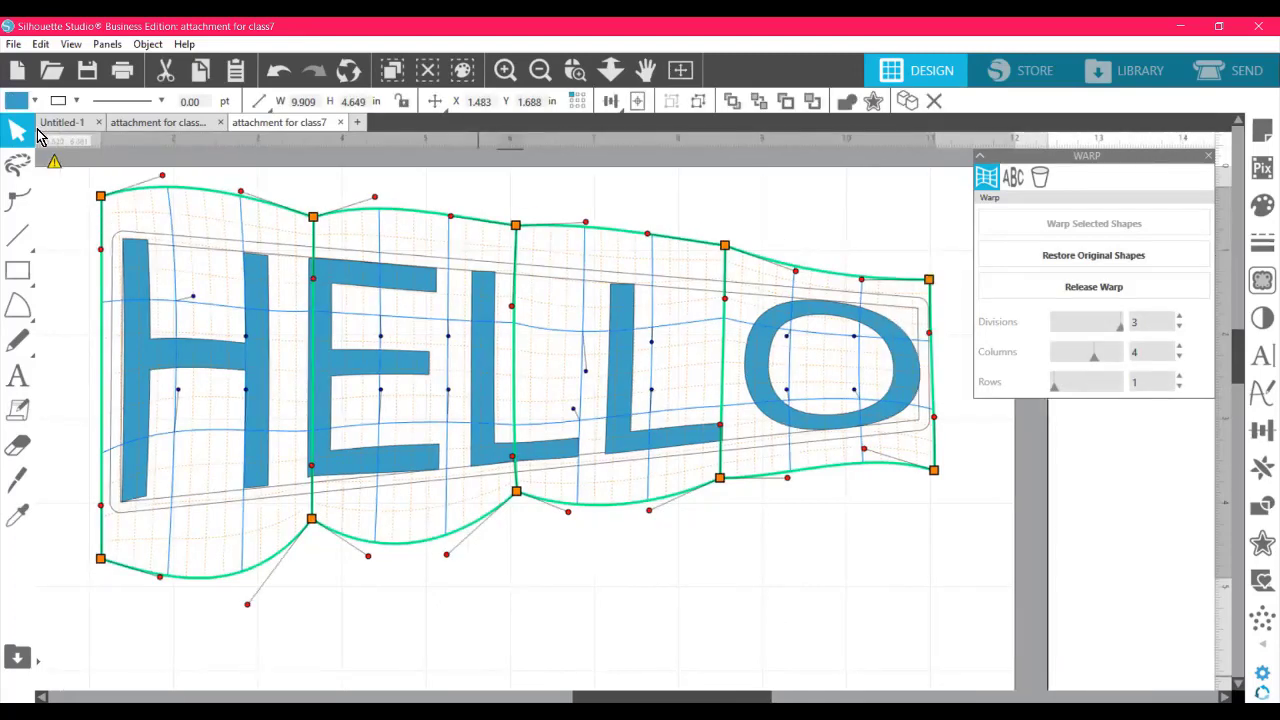
pyautogui.click(165, 244)
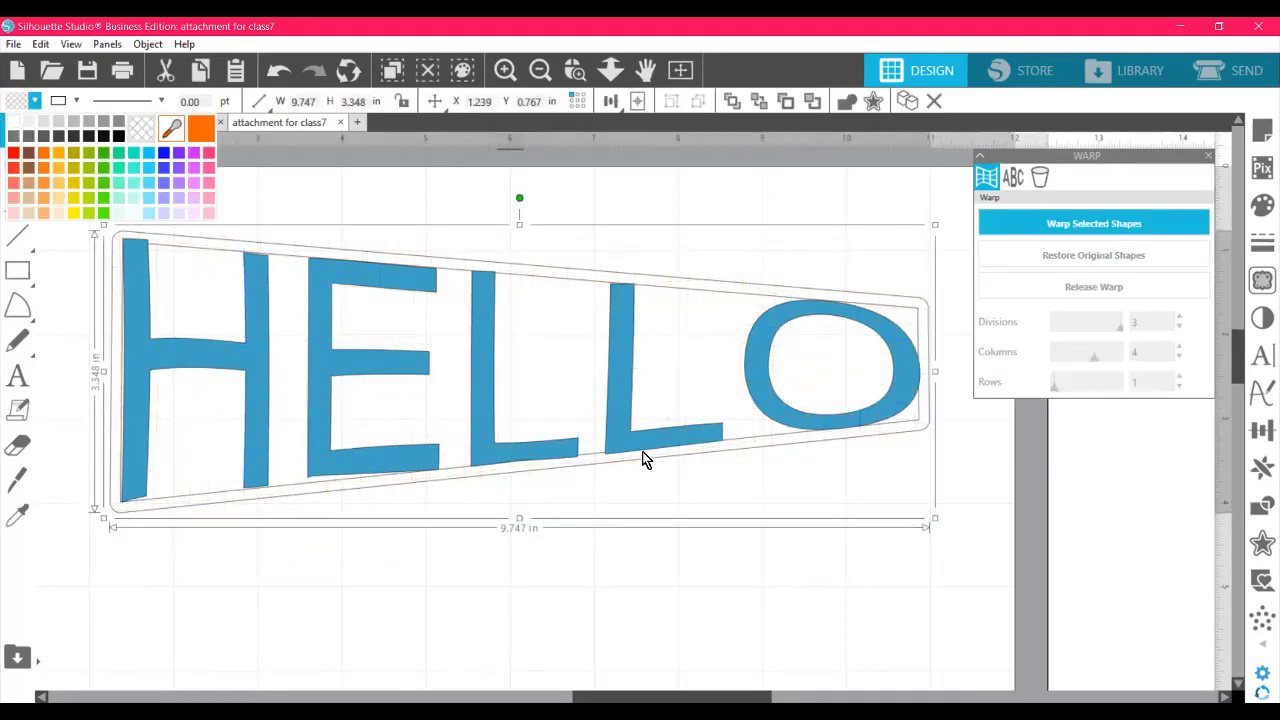
# - Try to reposition the HELLO text over the green frame, nudging it sideways and slightly down
pyautogui.moveTo(641, 401); pyautogui.dragTo(648, 443)
pyautogui.press('Left')
pyautogui.press('Left')
pyautogui.press('Left')
pyautogui.press('Left')
pyautogui.press('Left')
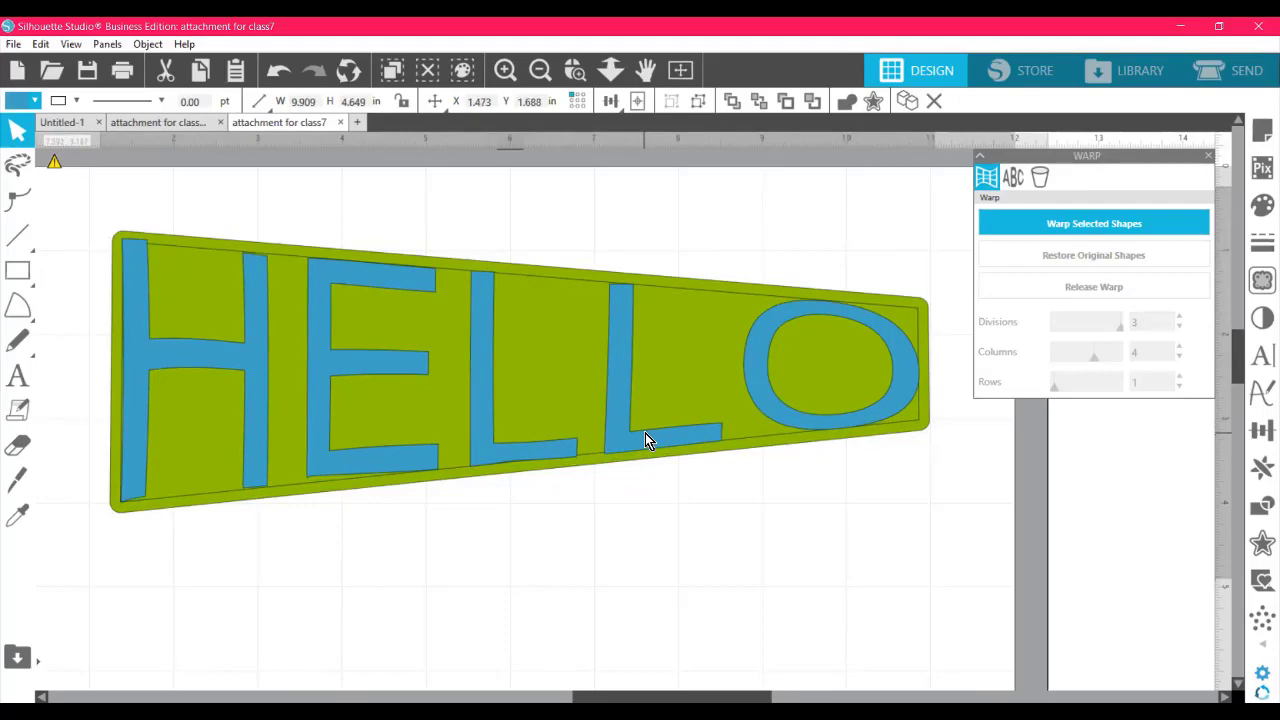
pyautogui.press('Down')
pyautogui.press('Down')
pyautogui.press('Down')
pyautogui.press('Down')
pyautogui.press('Right')
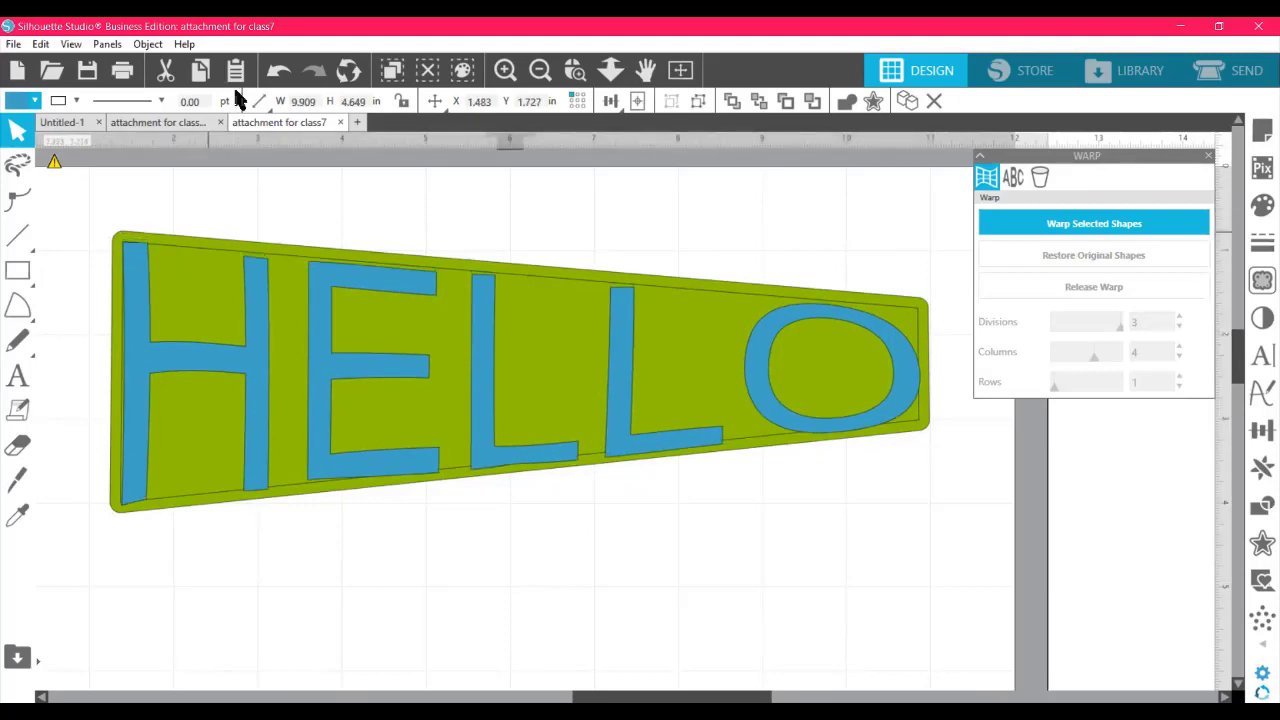
# - Undo the HELLO position changes and the green frame fill
pyautogui.click(279, 71)
pyautogui.click(280, 72)
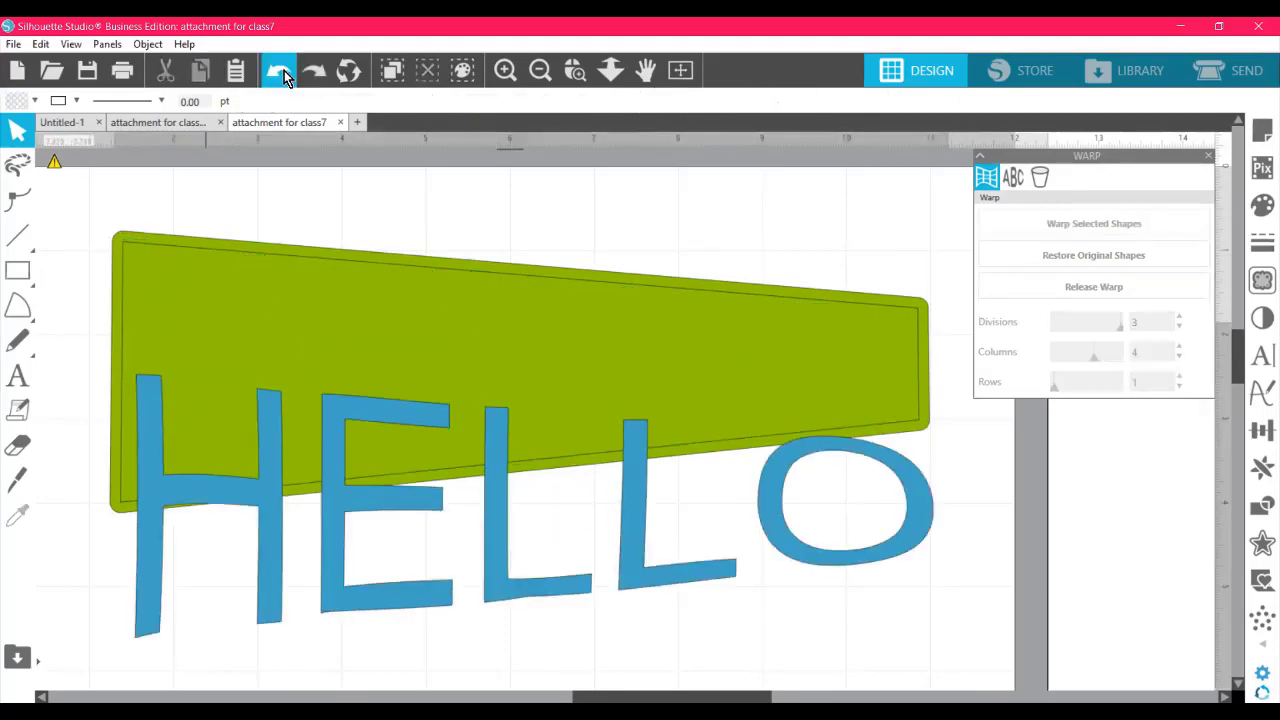
pyautogui.click(281, 73)
pyautogui.click(282, 73)
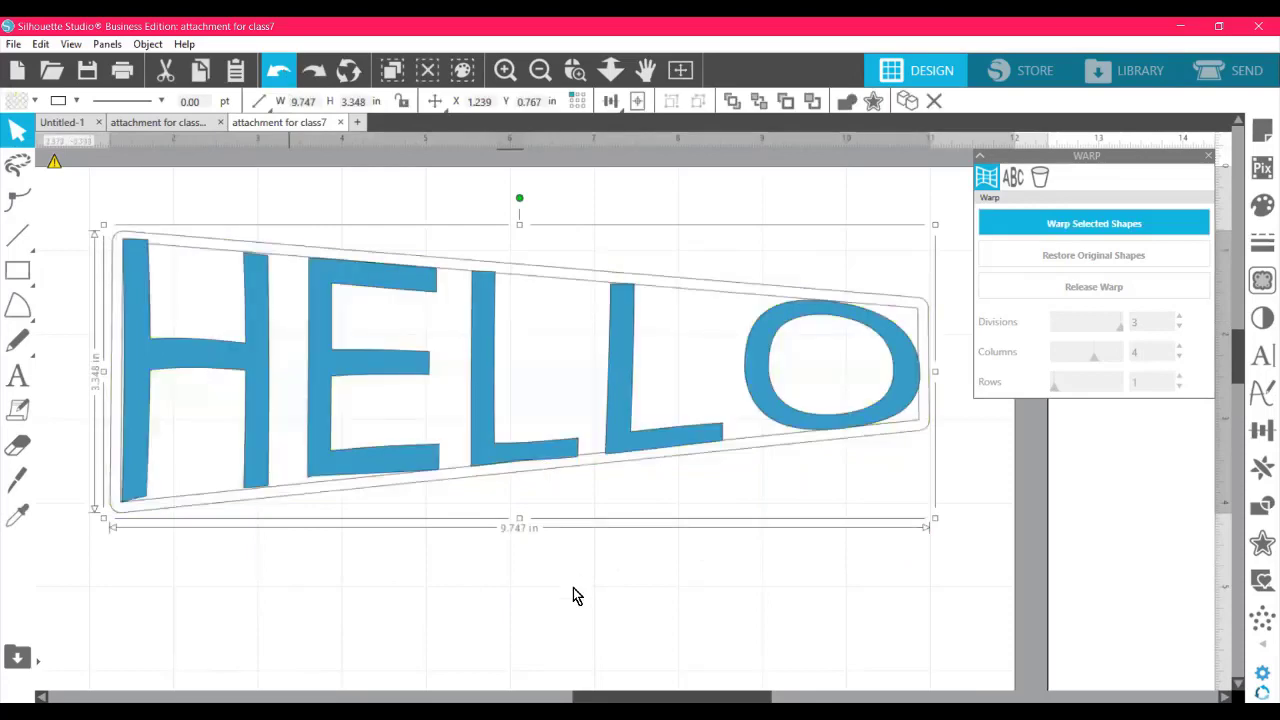
pyautogui.click(540, 458)
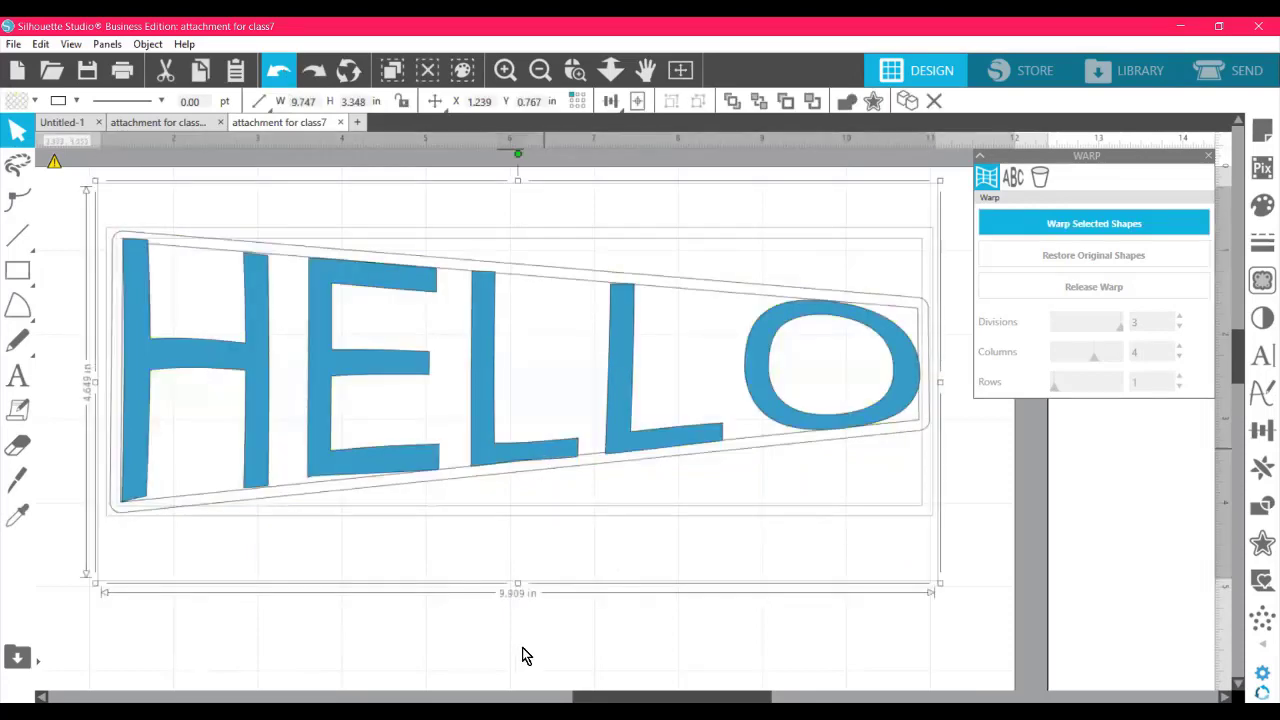
pyautogui.click(524, 650)
pyautogui.click(498, 446)
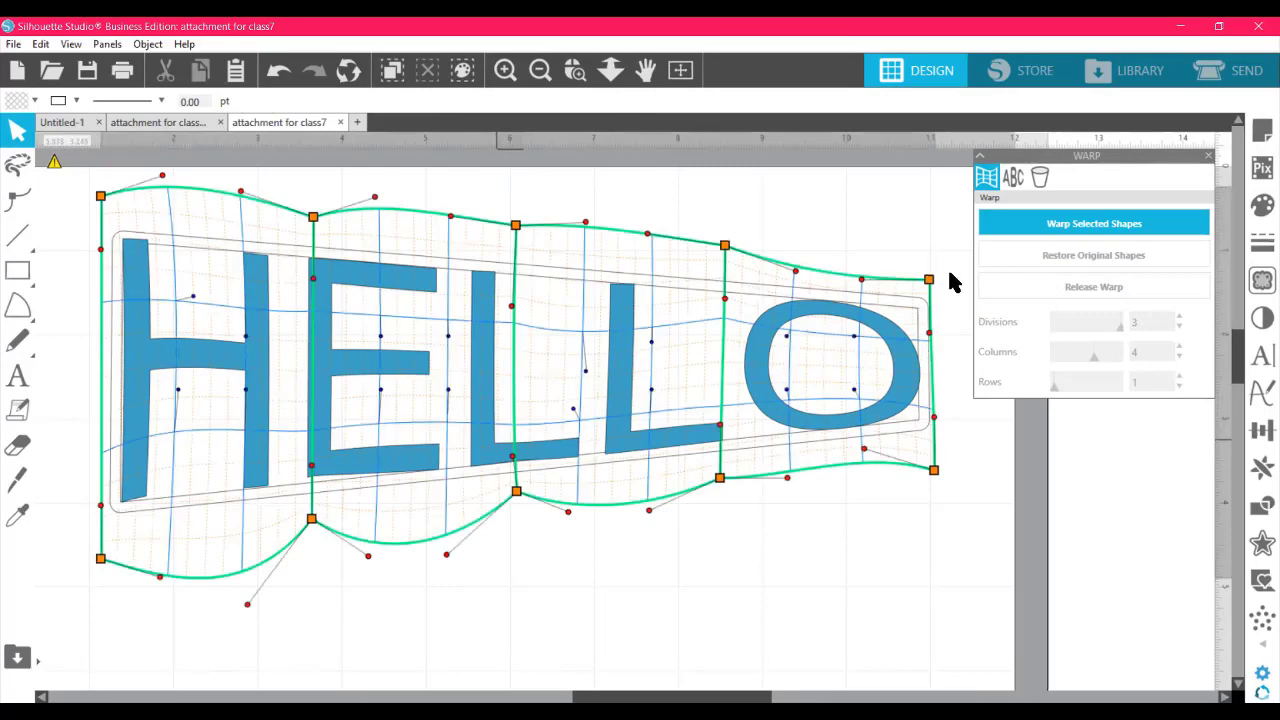
pyautogui.click(805, 428)
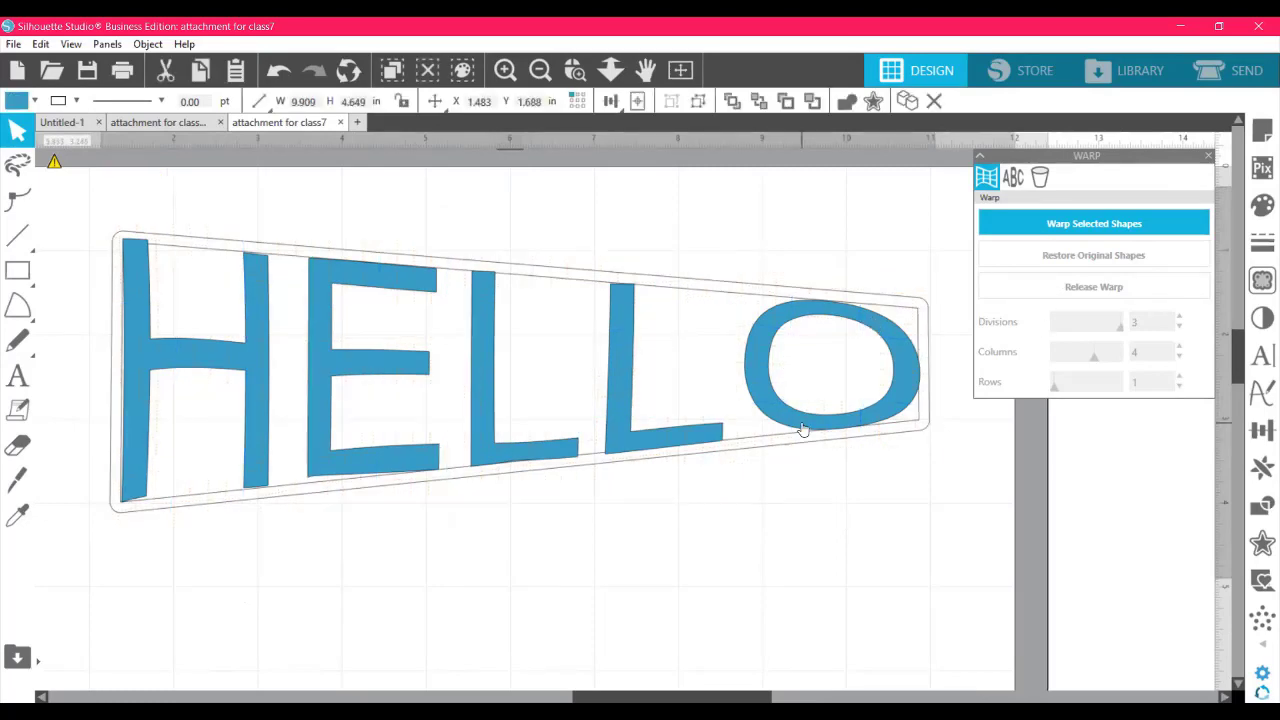
pyautogui.click(634, 453)
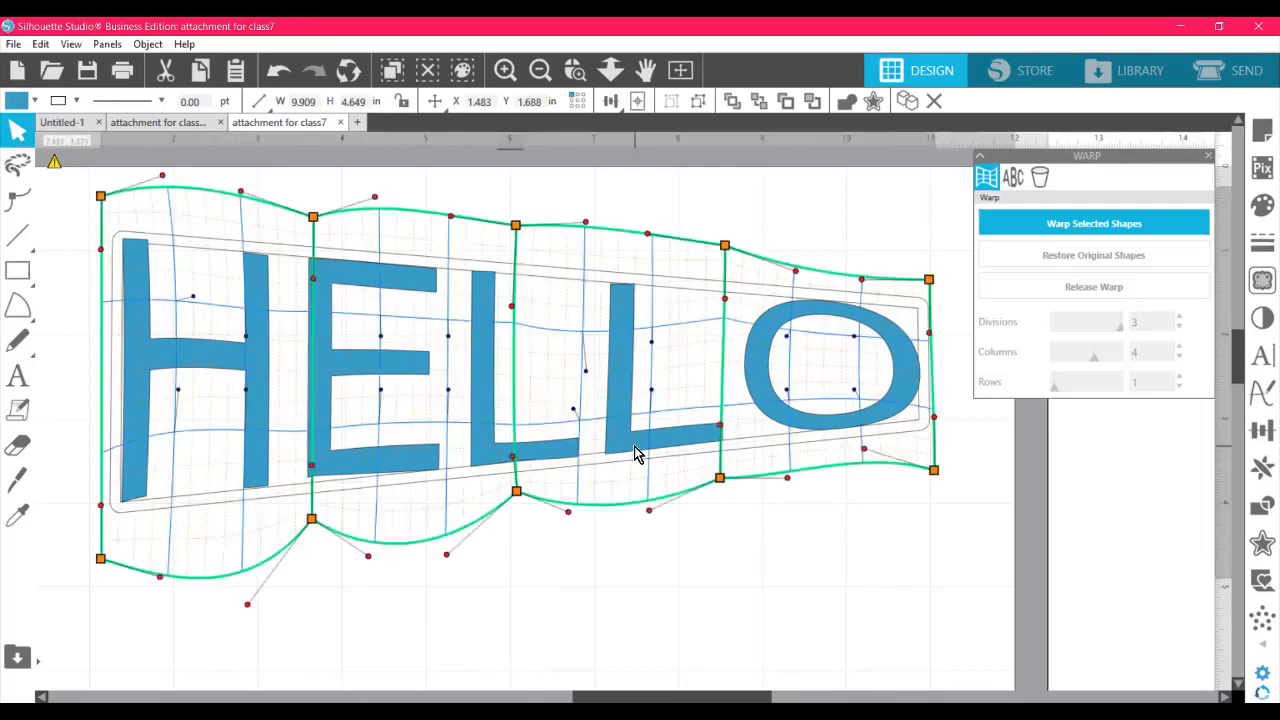
pyautogui.click(676, 518)
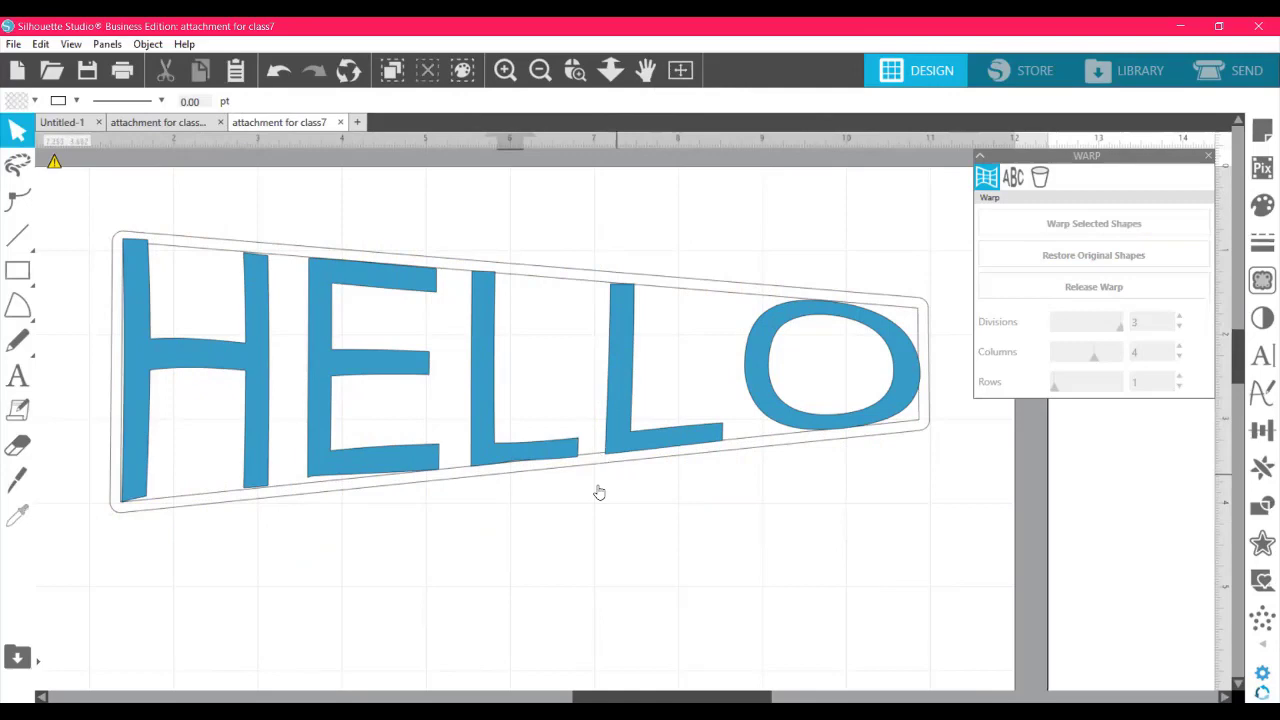
# - Fill the inner tapered outline with white and the outer tapered outline with orange
pyautogui.click(484, 480)
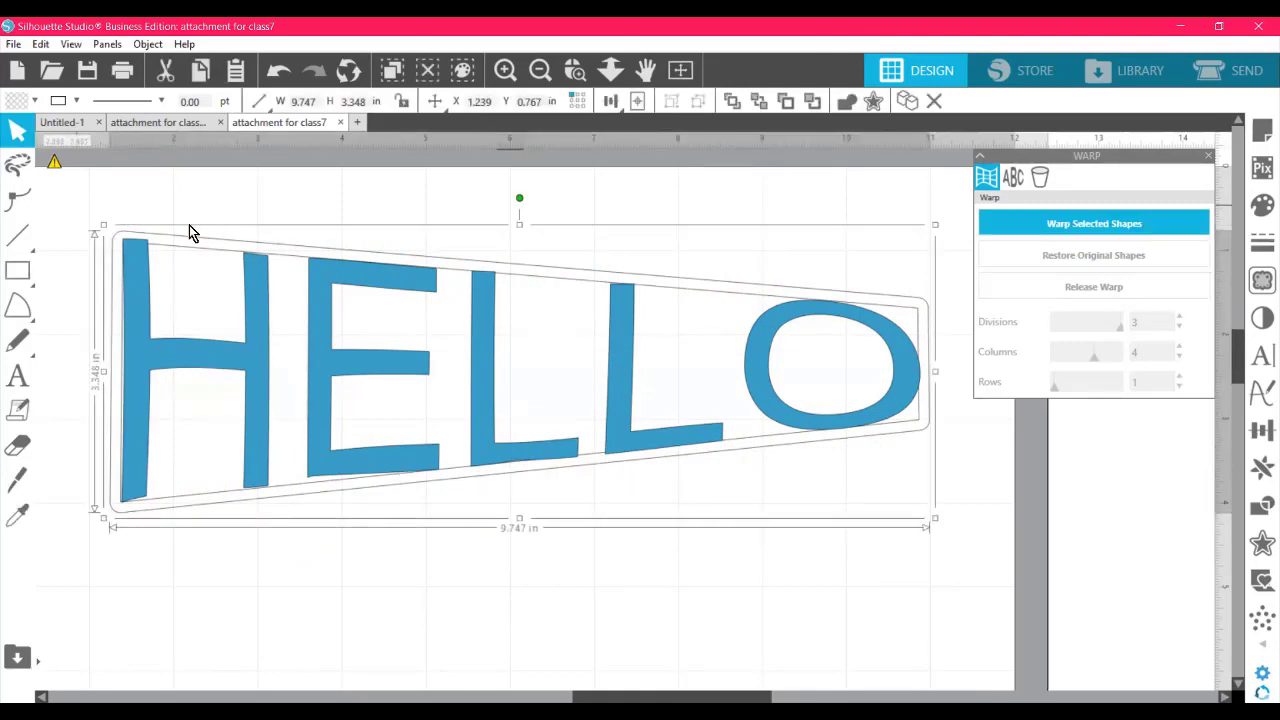
pyautogui.click(205, 266)
pyautogui.click(201, 250)
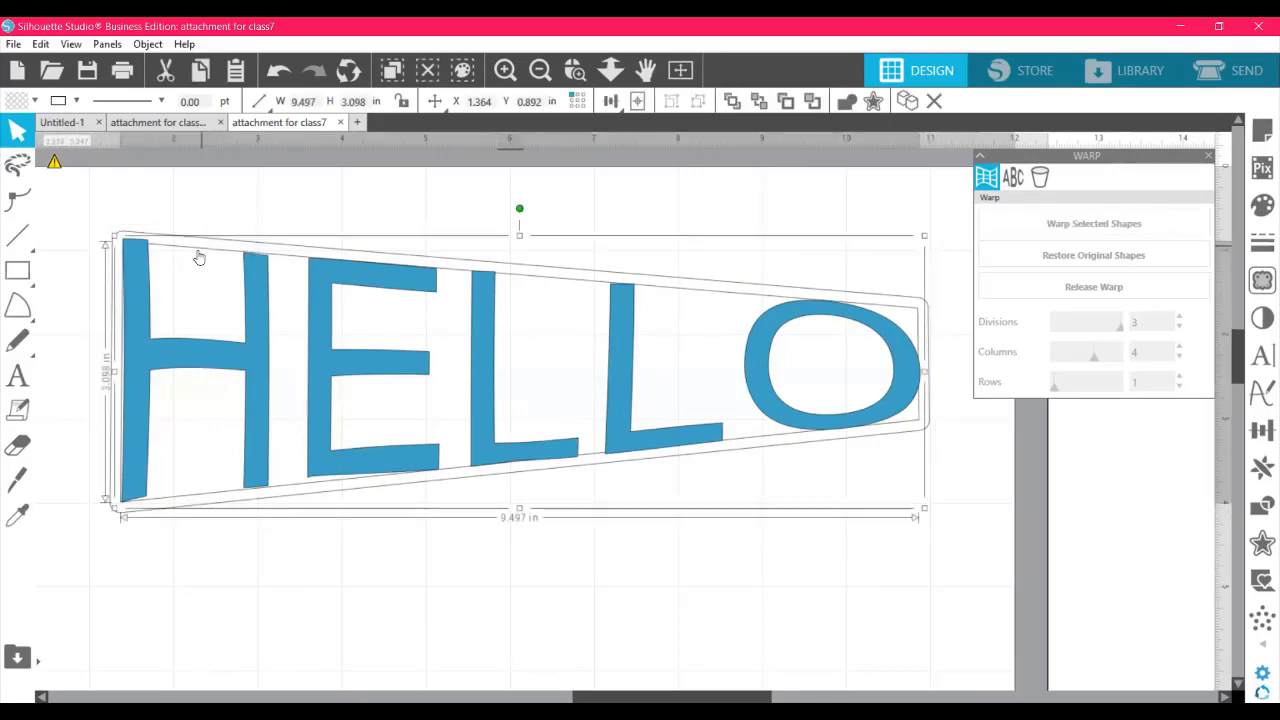
pyautogui.click(9, 101)
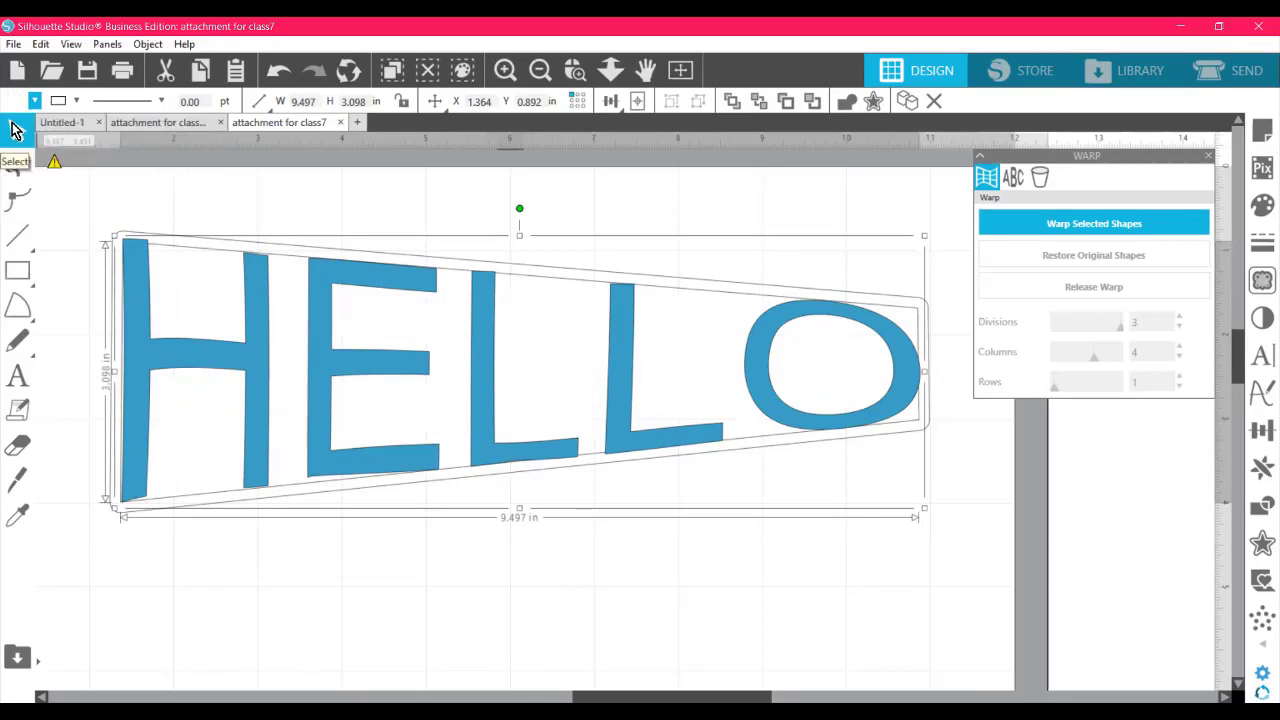
pyautogui.click(504, 666)
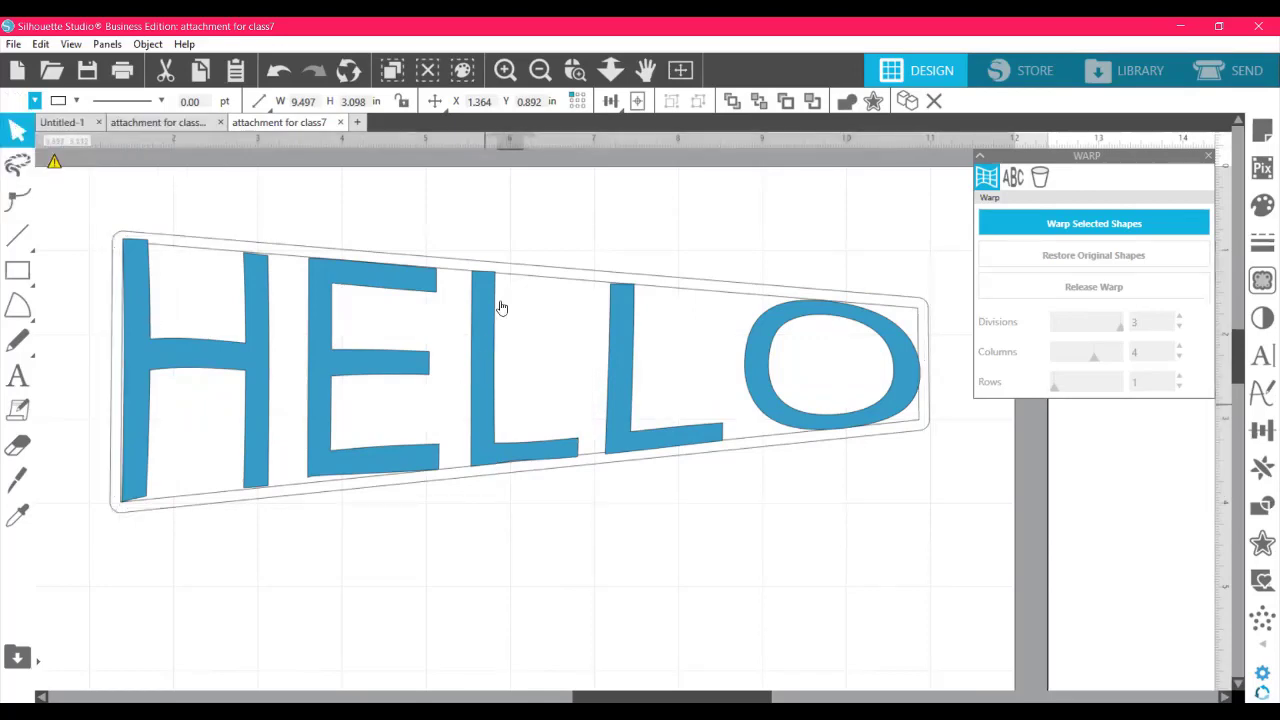
pyautogui.click(547, 271)
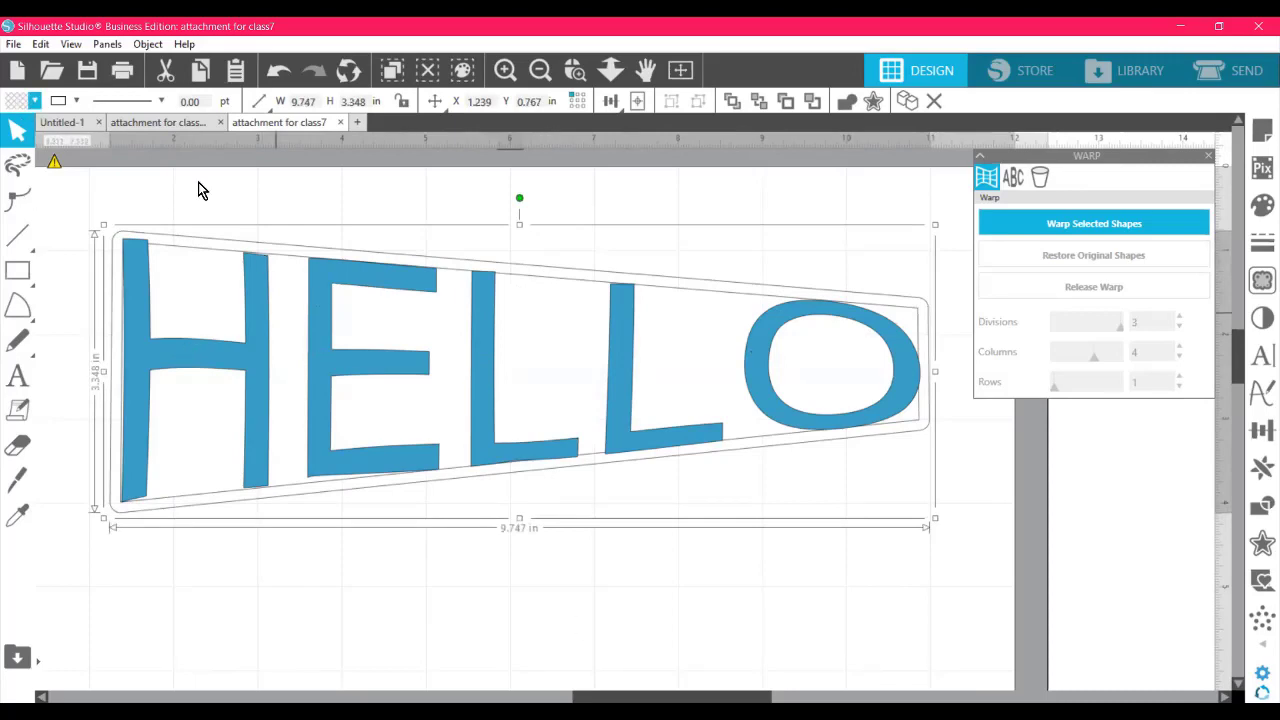
pyautogui.click(15, 103)
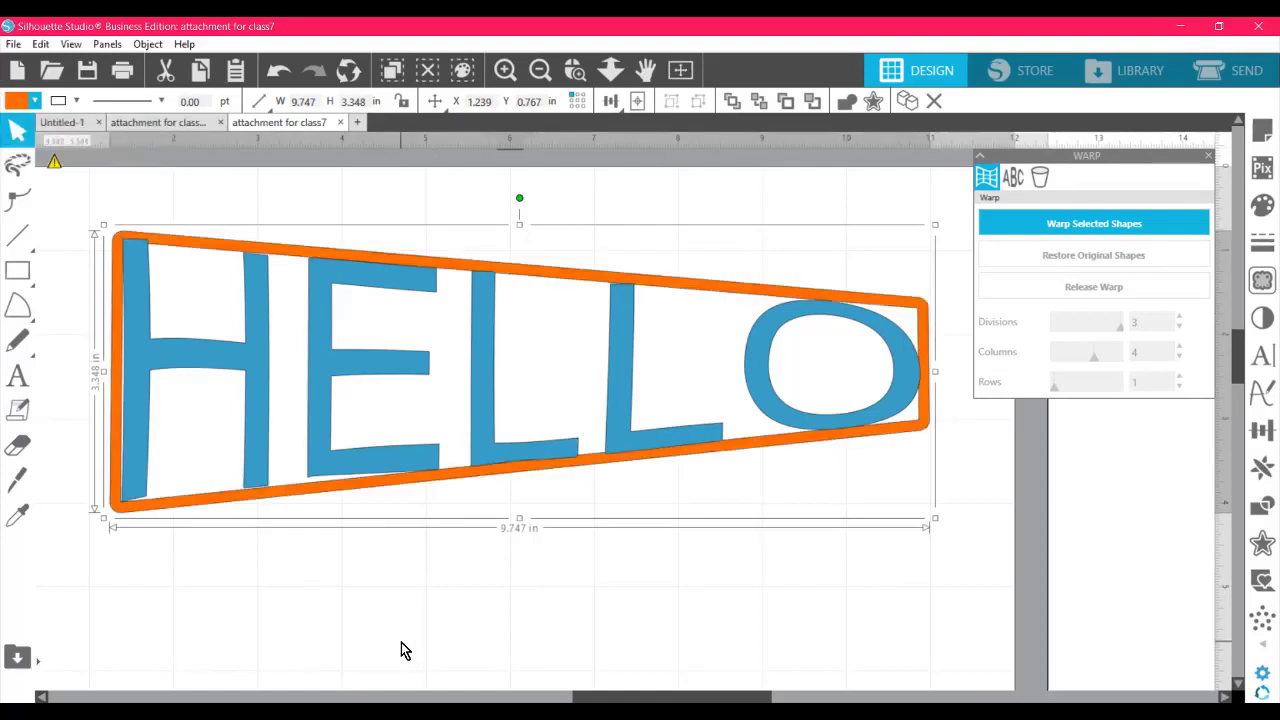
# - Recolor all five HELLO letters with the same orange as the outer frame
pyautogui.click(258, 427)
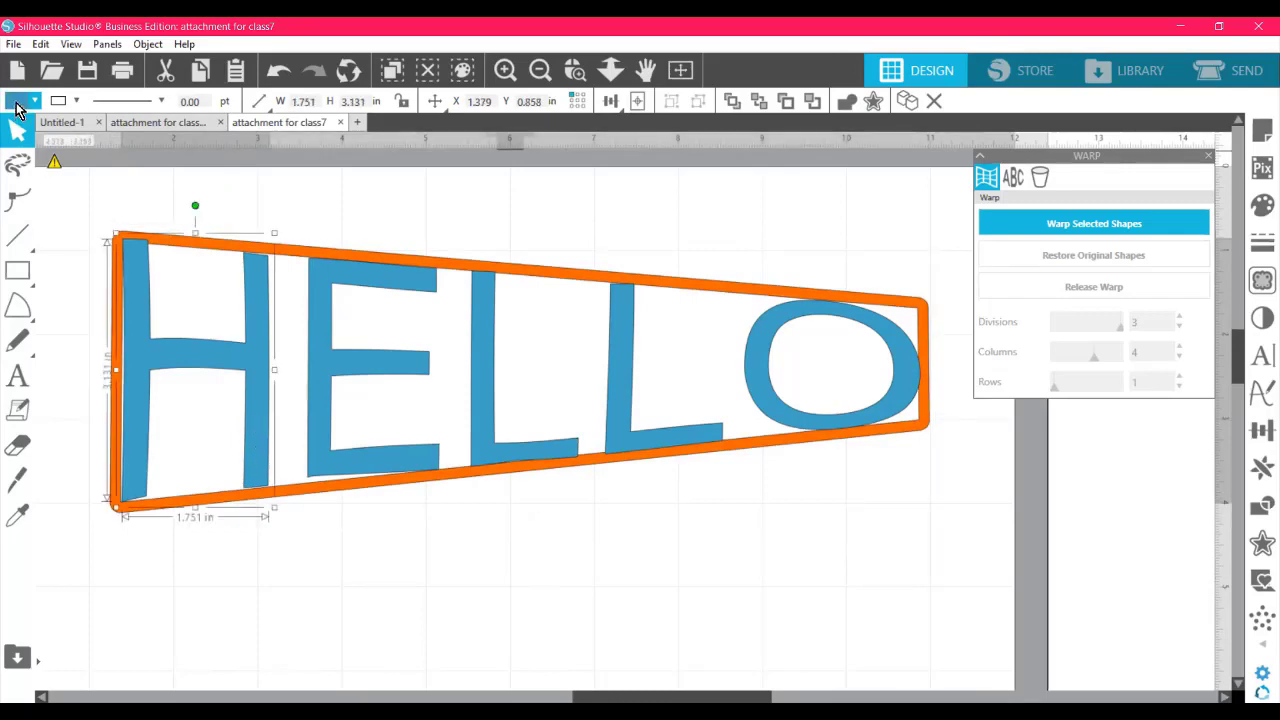
pyautogui.click(17, 104)
pyautogui.click(212, 290)
pyautogui.keyDown('shift'); pyautogui.click(315, 320); pyautogui.keyUp('shift')
pyautogui.keyDown('shift'); pyautogui.click(478, 334); pyautogui.keyUp('shift')
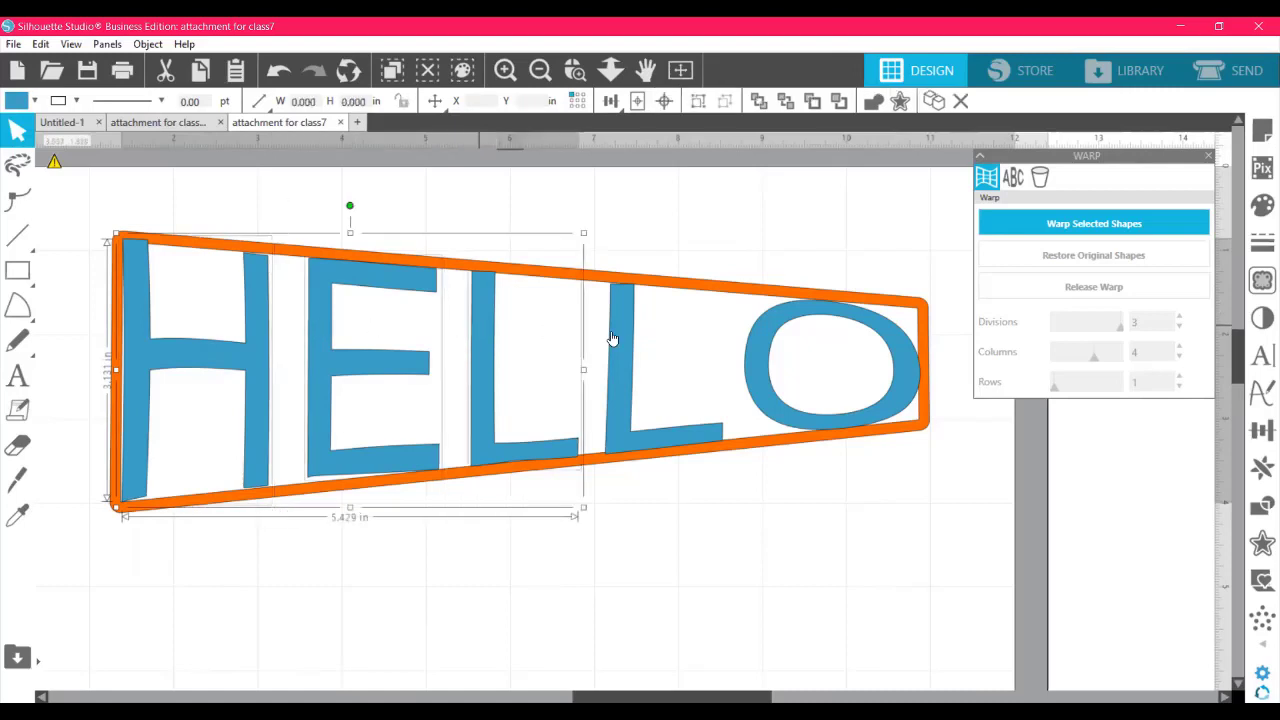
pyautogui.keyDown('shift'); pyautogui.click(652, 345); pyautogui.keyUp('shift')
pyautogui.keyDown('shift'); pyautogui.click(766, 371); pyautogui.keyUp('shift')
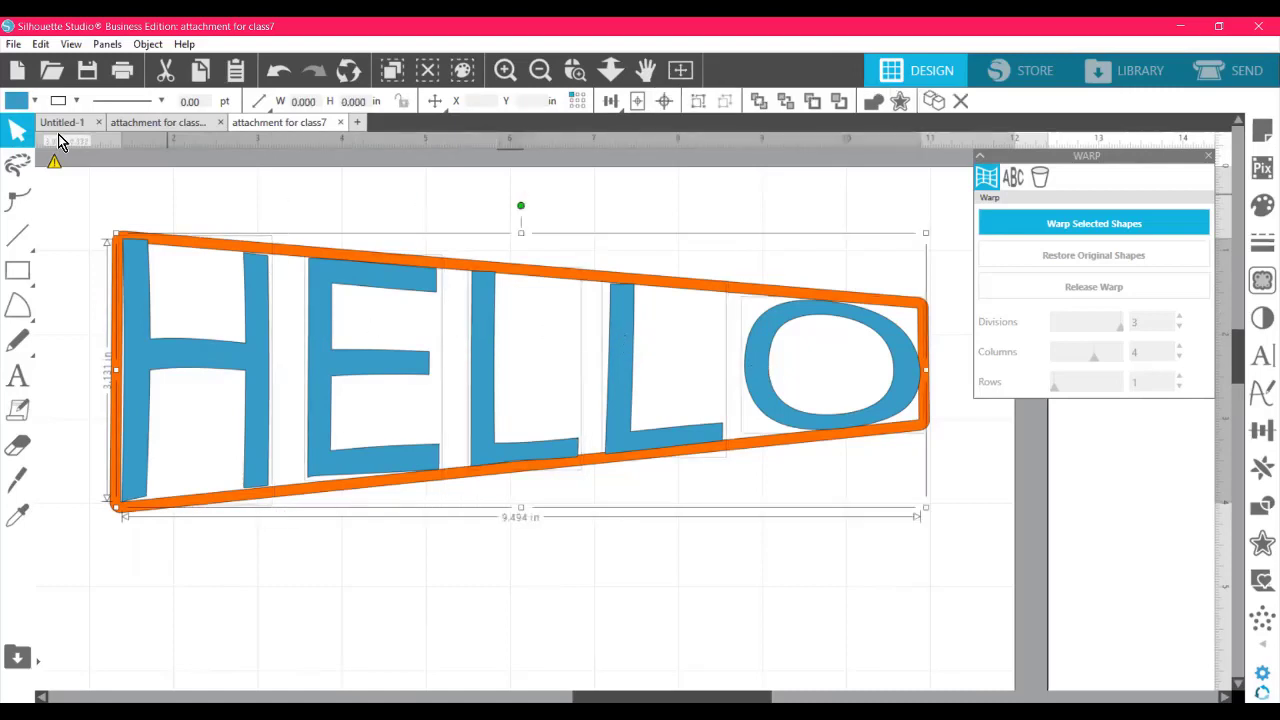
pyautogui.click(13, 103)
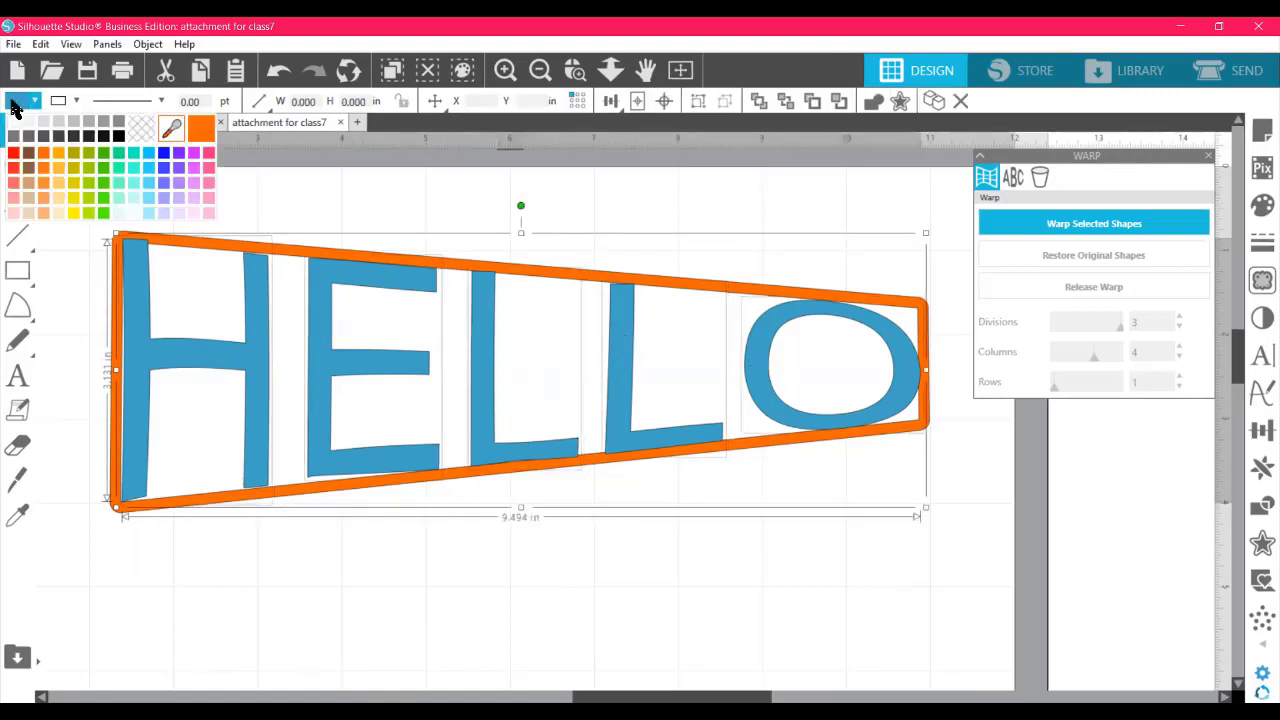
pyautogui.click(200, 137)
pyautogui.click(421, 589)
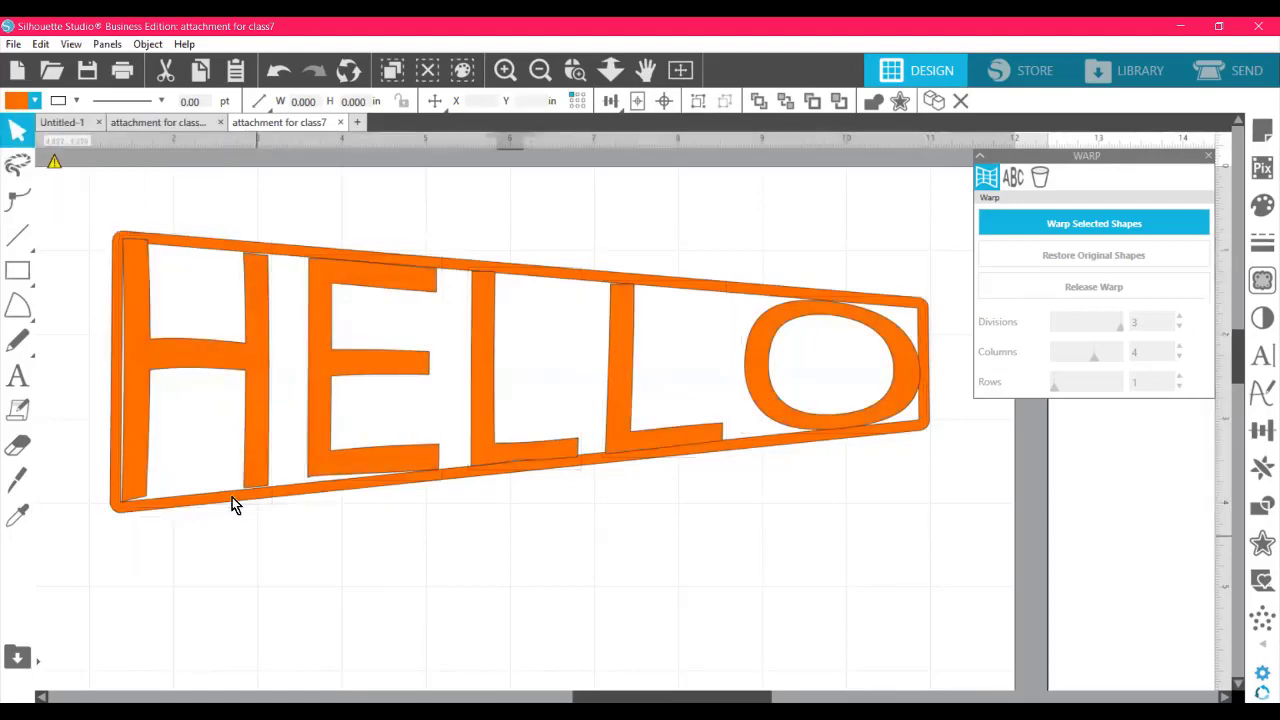
# - Move the orange frame and the white inner panel out from behind the letters to the area below them
pyautogui.click(139, 418)
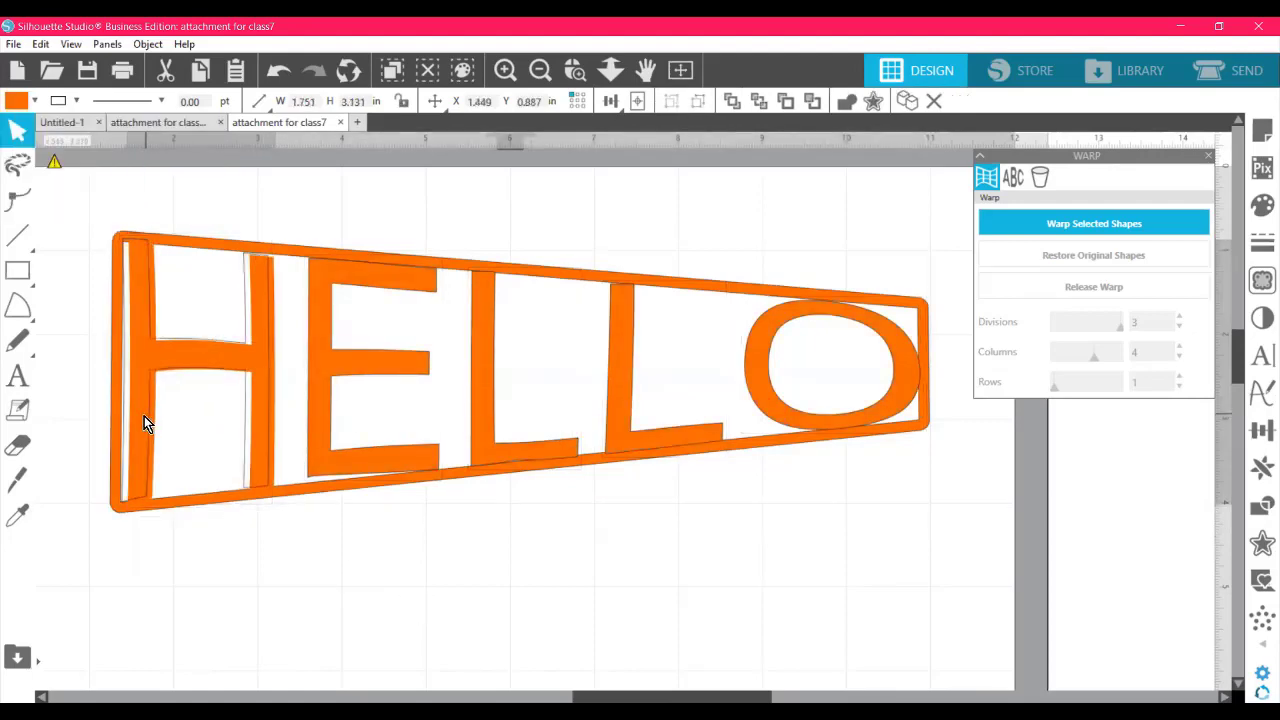
pyautogui.moveTo(141, 483); pyautogui.dragTo(141, 414)
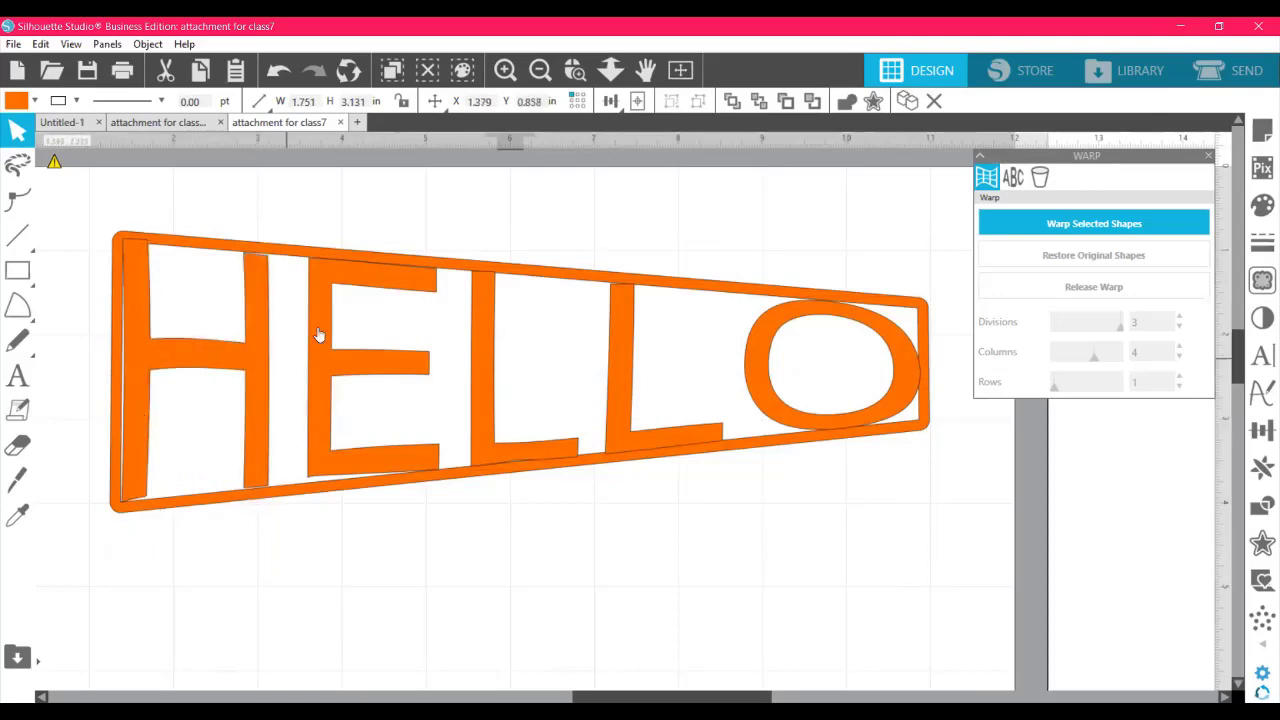
pyautogui.moveTo(506, 266); pyautogui.dragTo(493, 651)
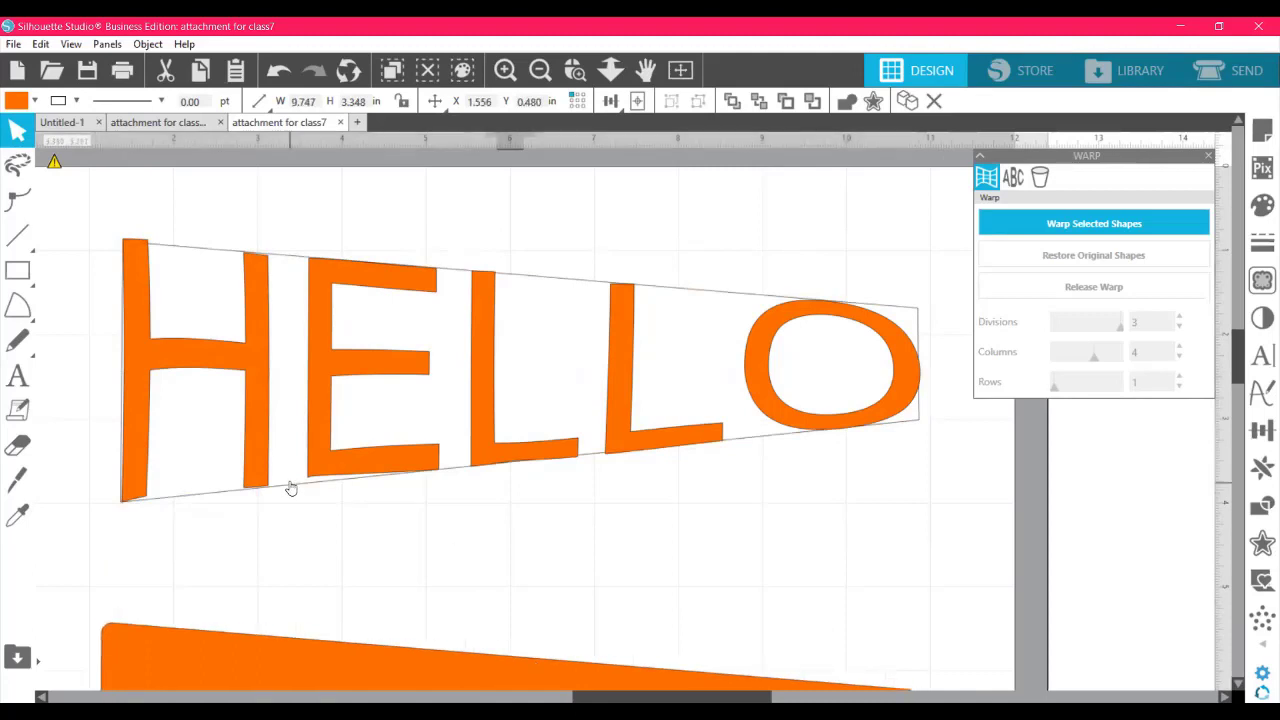
pyautogui.click(298, 525)
pyautogui.moveTo(300, 430); pyautogui.dragTo(485, 678)
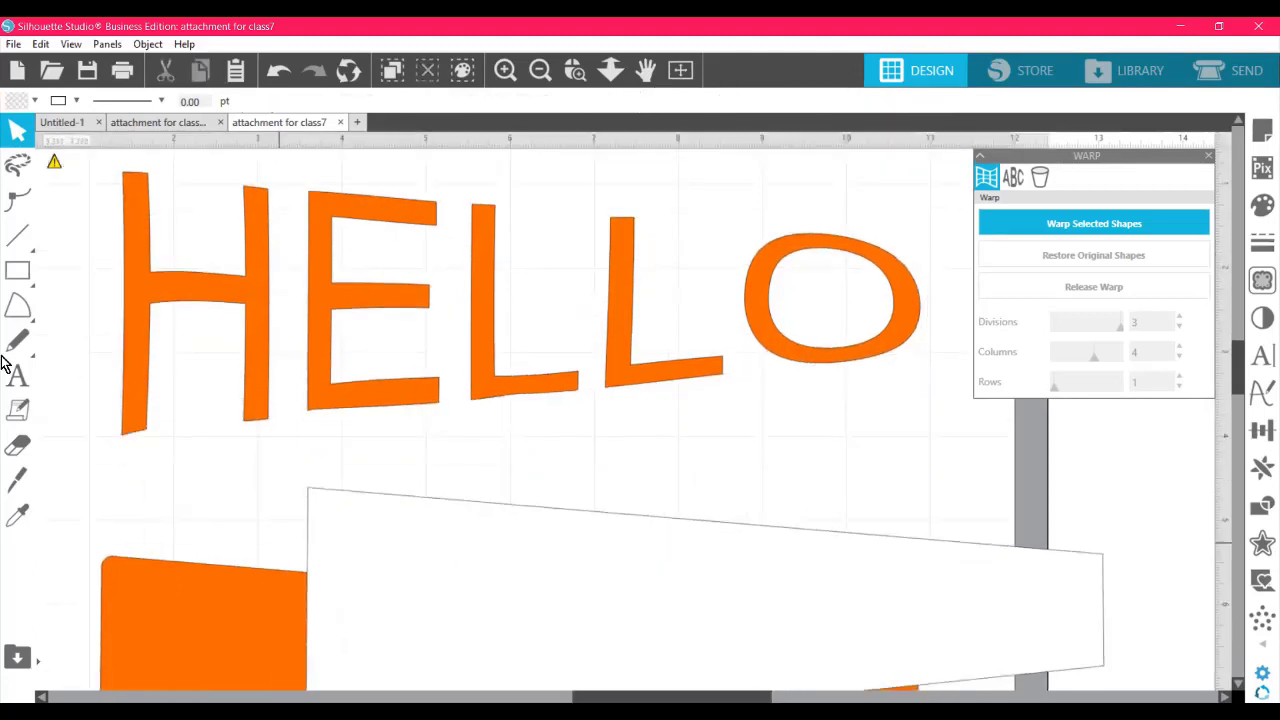
# - Try shifting the O separately from the other letters, and undo its moves
pyautogui.moveTo(939, 336); pyautogui.dragTo(932, 396)
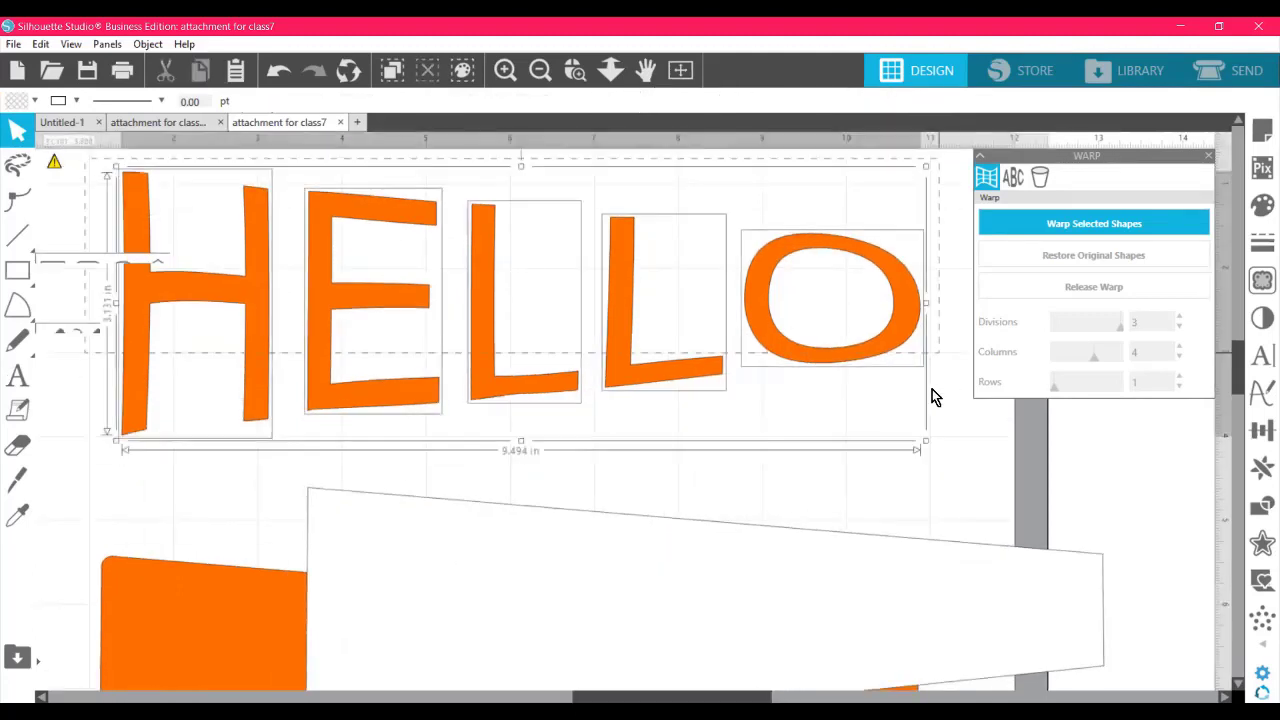
pyautogui.click(967, 492)
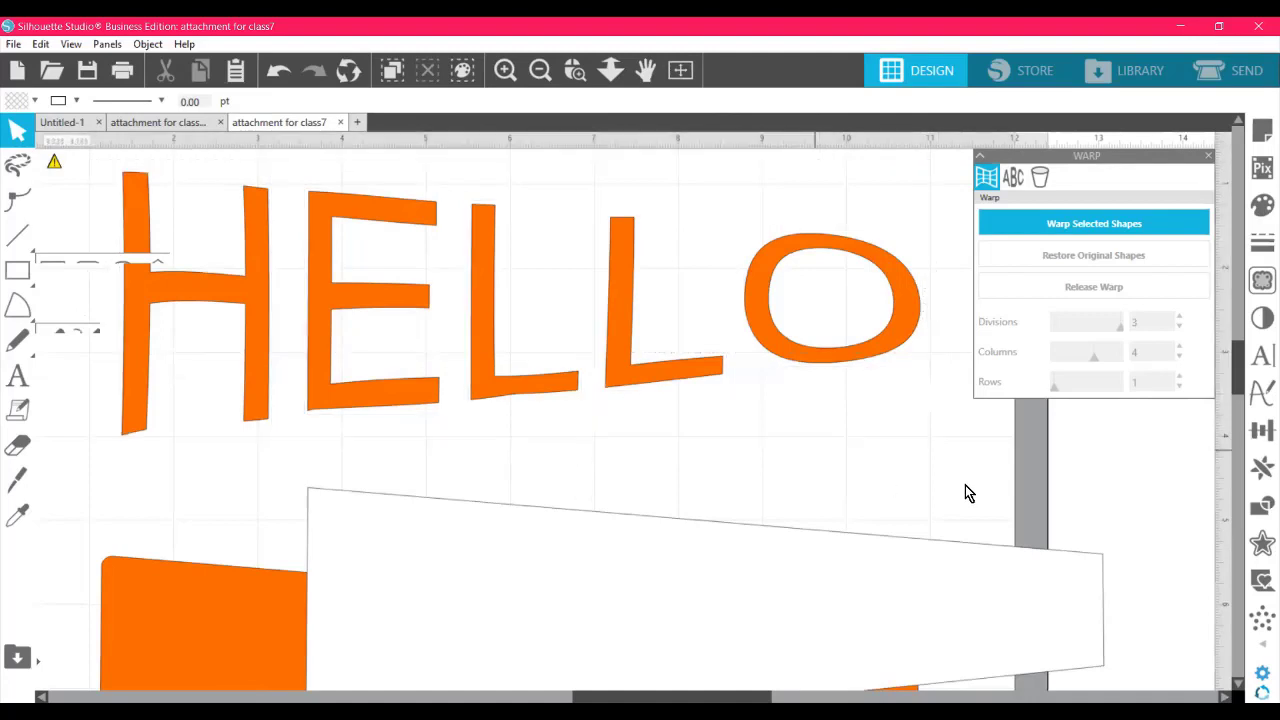
pyautogui.click(837, 351)
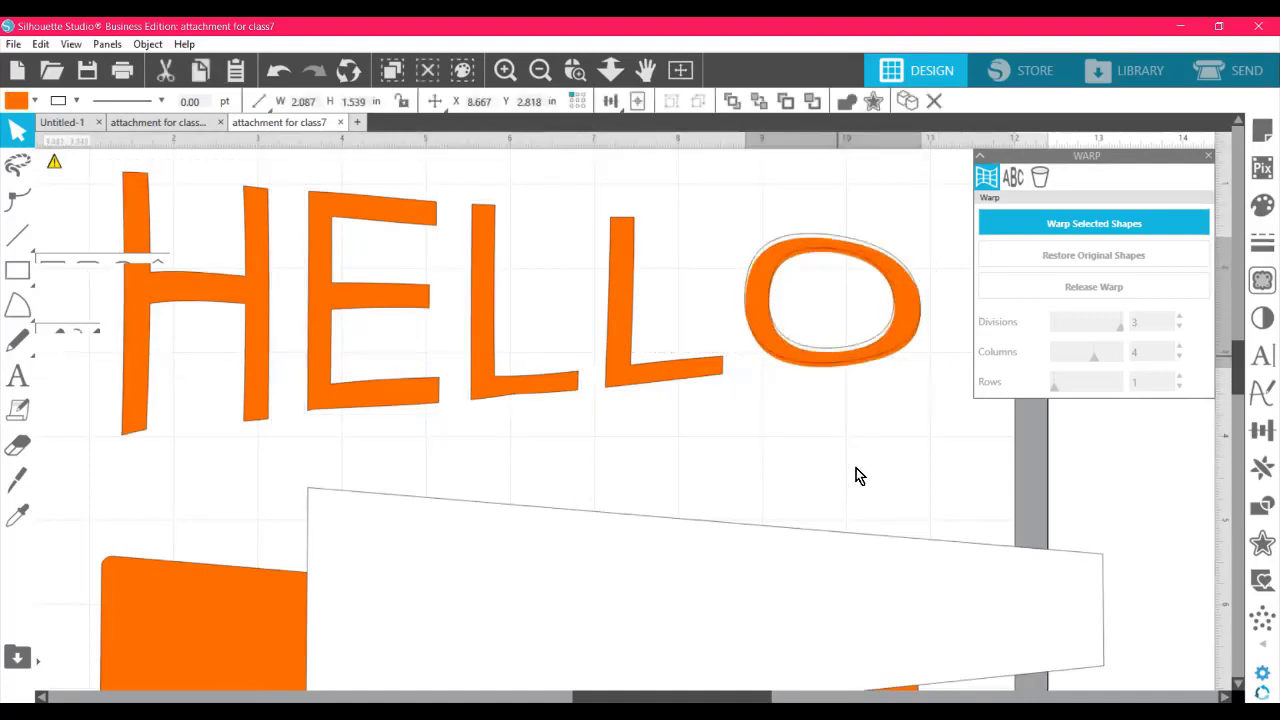
pyautogui.moveTo(835, 352); pyautogui.dragTo(838, 360)
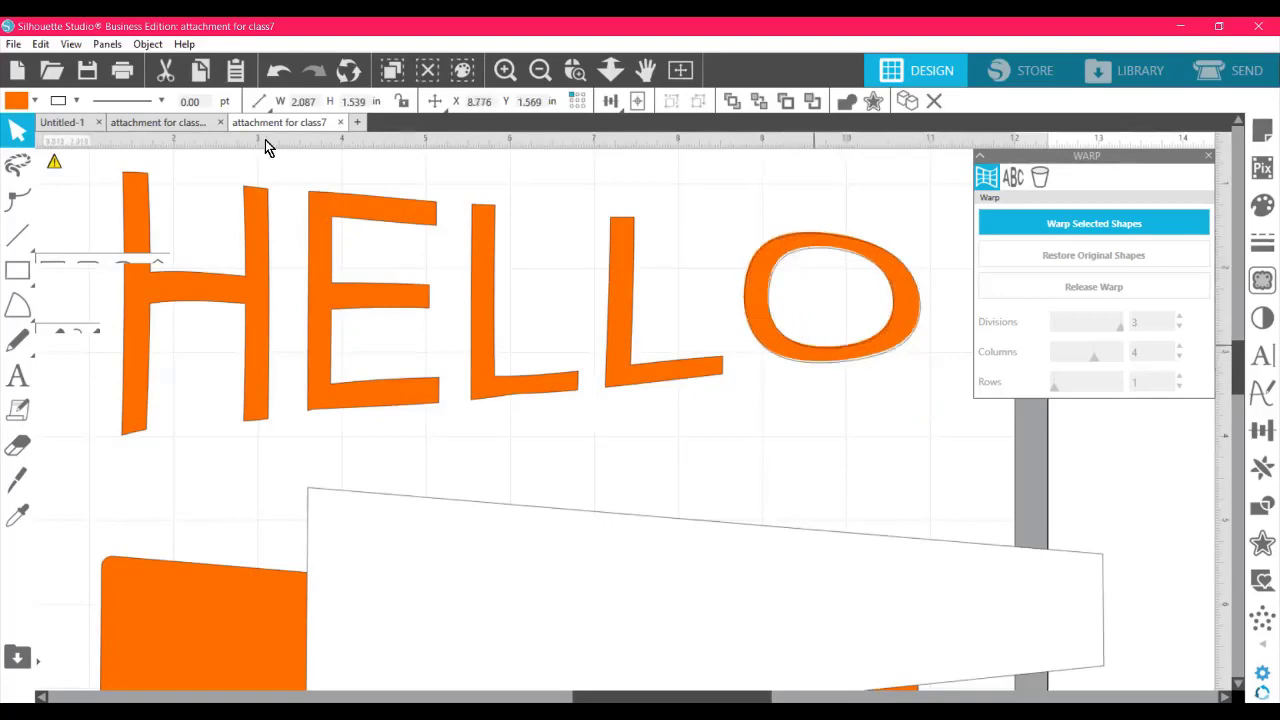
pyautogui.click(281, 77)
pyautogui.click(279, 77)
pyautogui.click(279, 77)
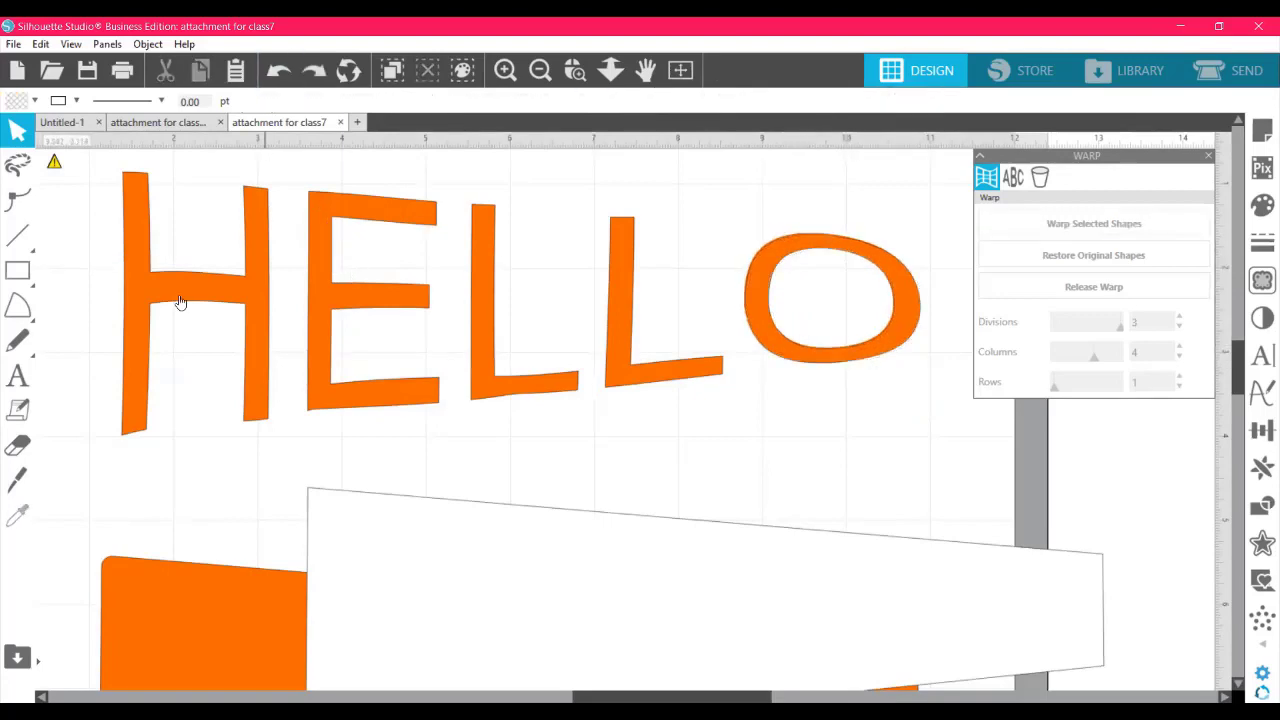
# - Group the five HELLO letters and move the group slightly down as one object
pyautogui.moveTo(100, 195); pyautogui.dragTo(1017, 354)
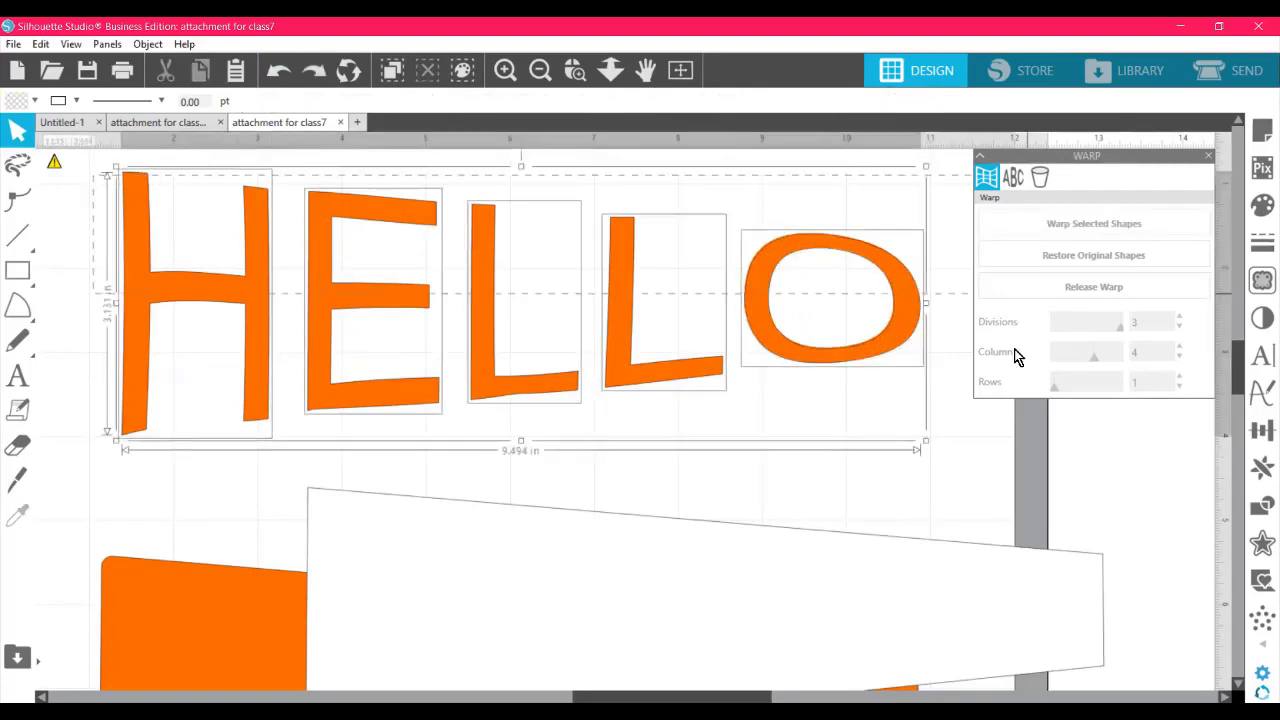
pyautogui.rightClick(860, 338)
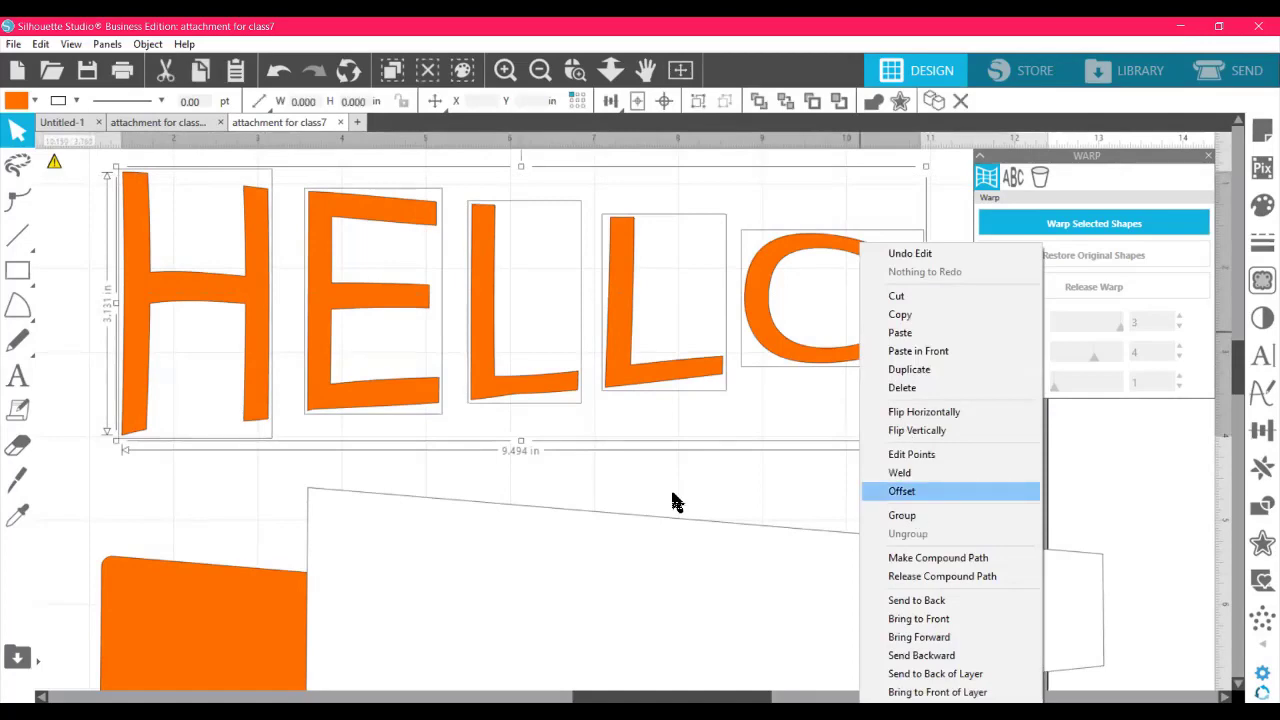
pyautogui.click(811, 375)
pyautogui.moveTo(661, 305); pyautogui.dragTo(810, 364)
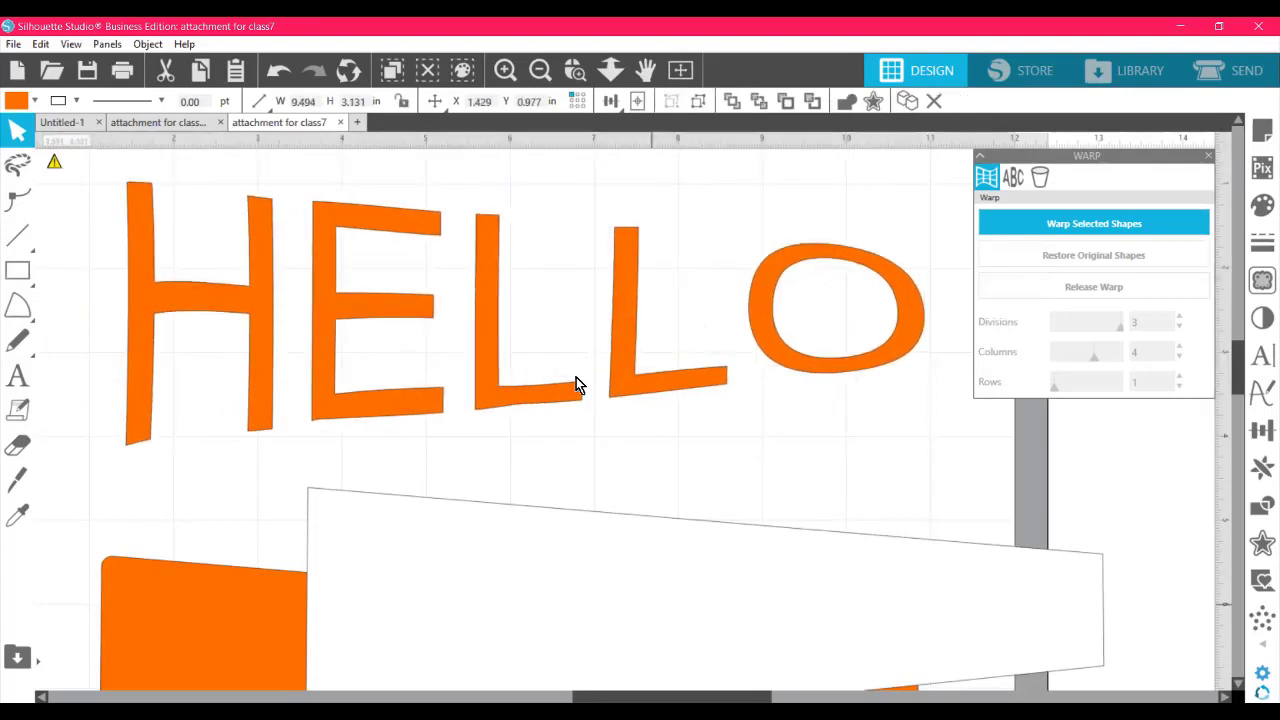
# - Position the white tapered panel behind the HELLO letters and the orange frame behind the panel
pyautogui.click(467, 307)
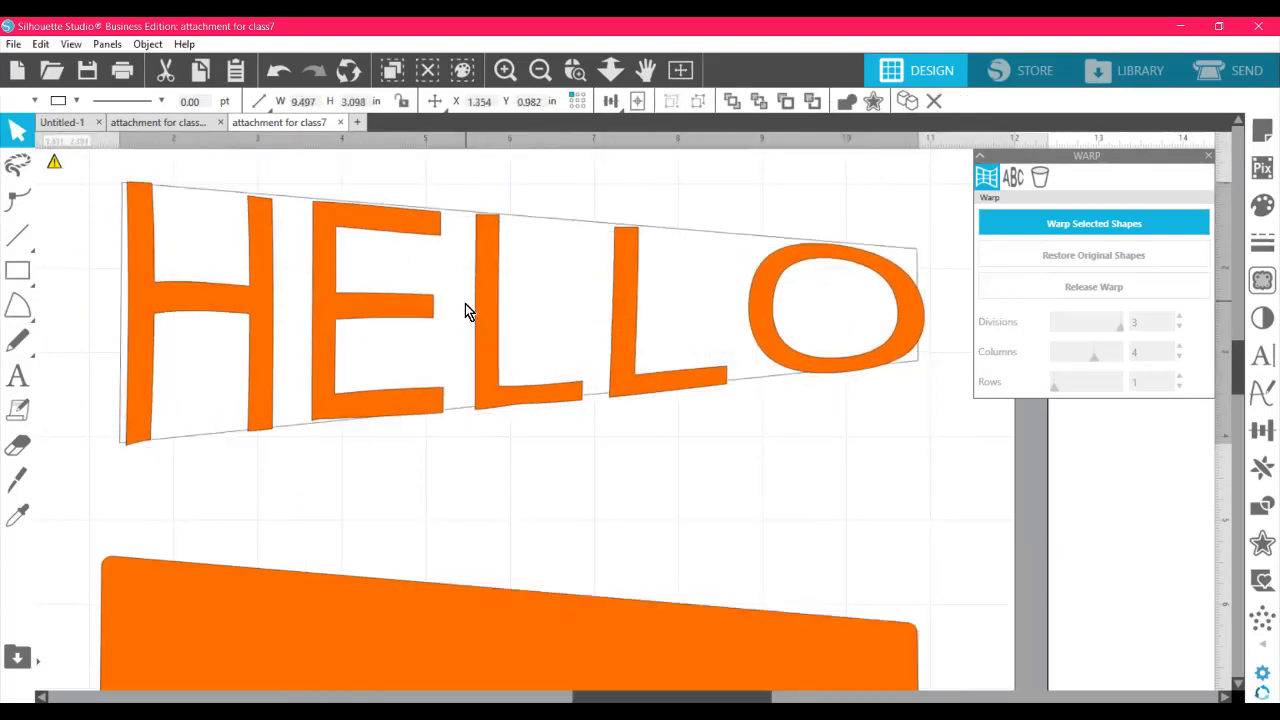
pyautogui.press('Escape')
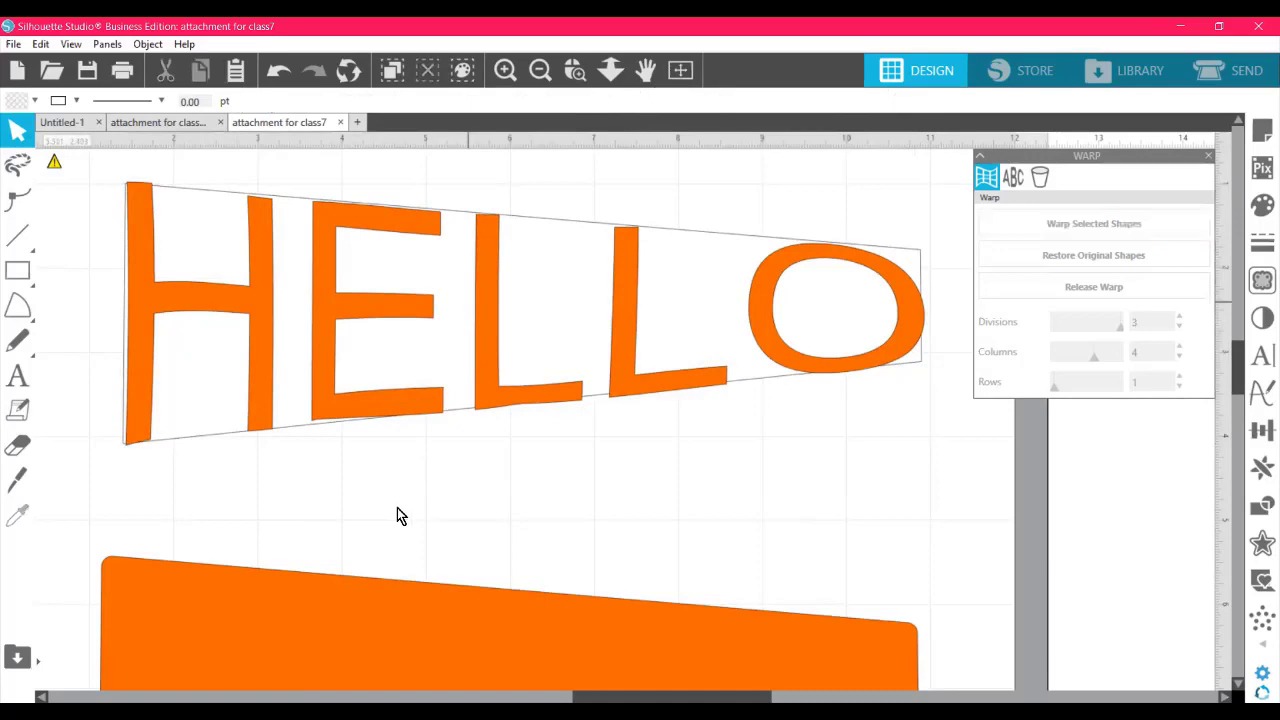
pyautogui.moveTo(360, 649); pyautogui.dragTo(373, 261)
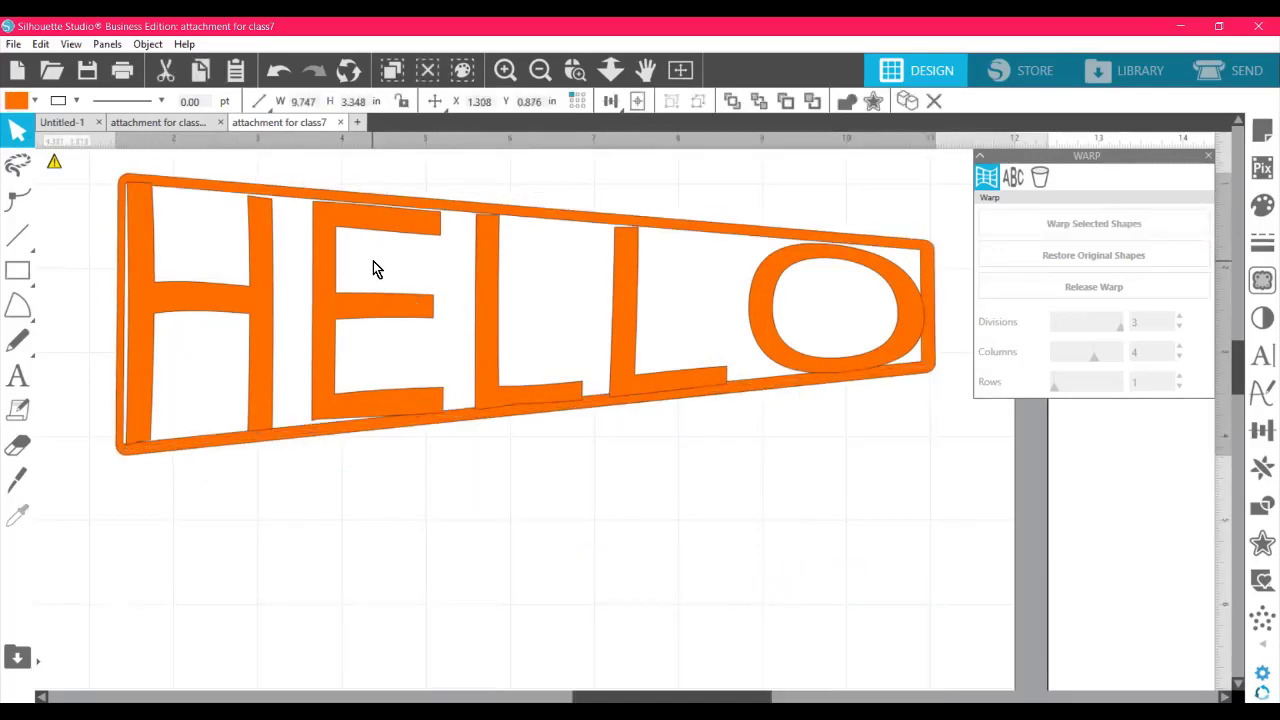
# - Delete the complete HELLO design from the page and bring the whole workspace into view
pyautogui.hotkey('ctrl', 'a')
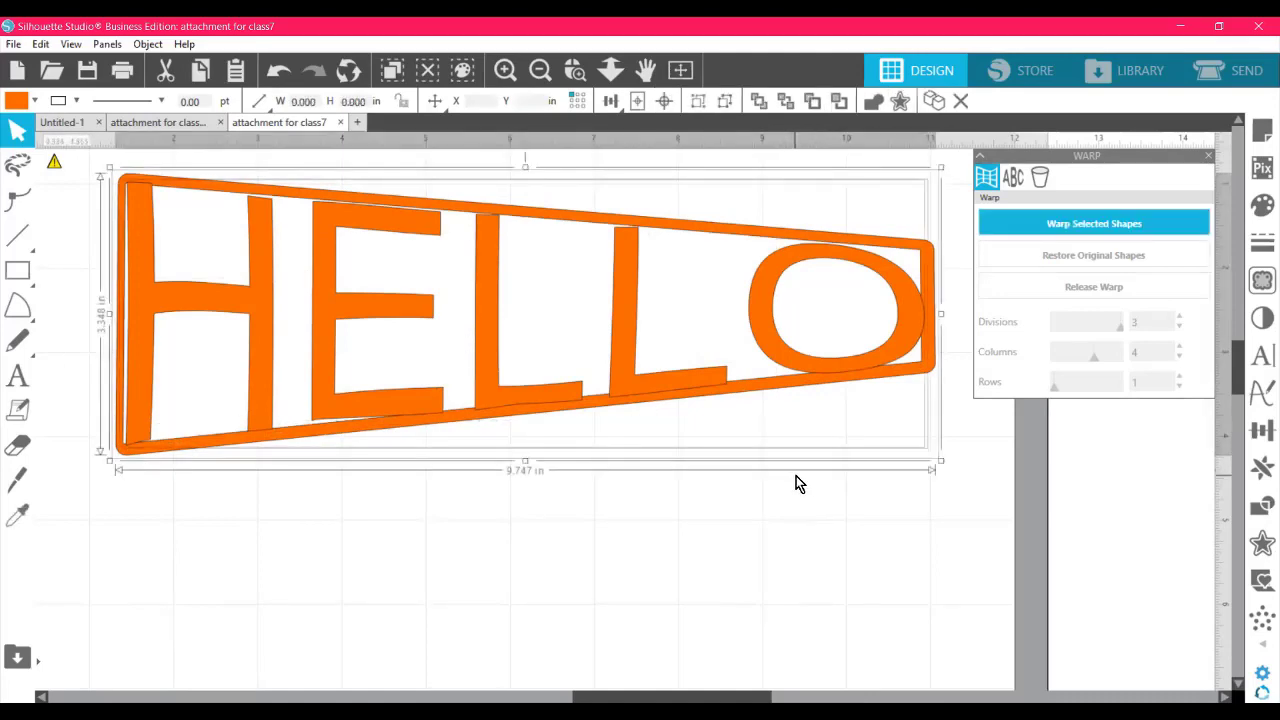
pyautogui.press('Delete')
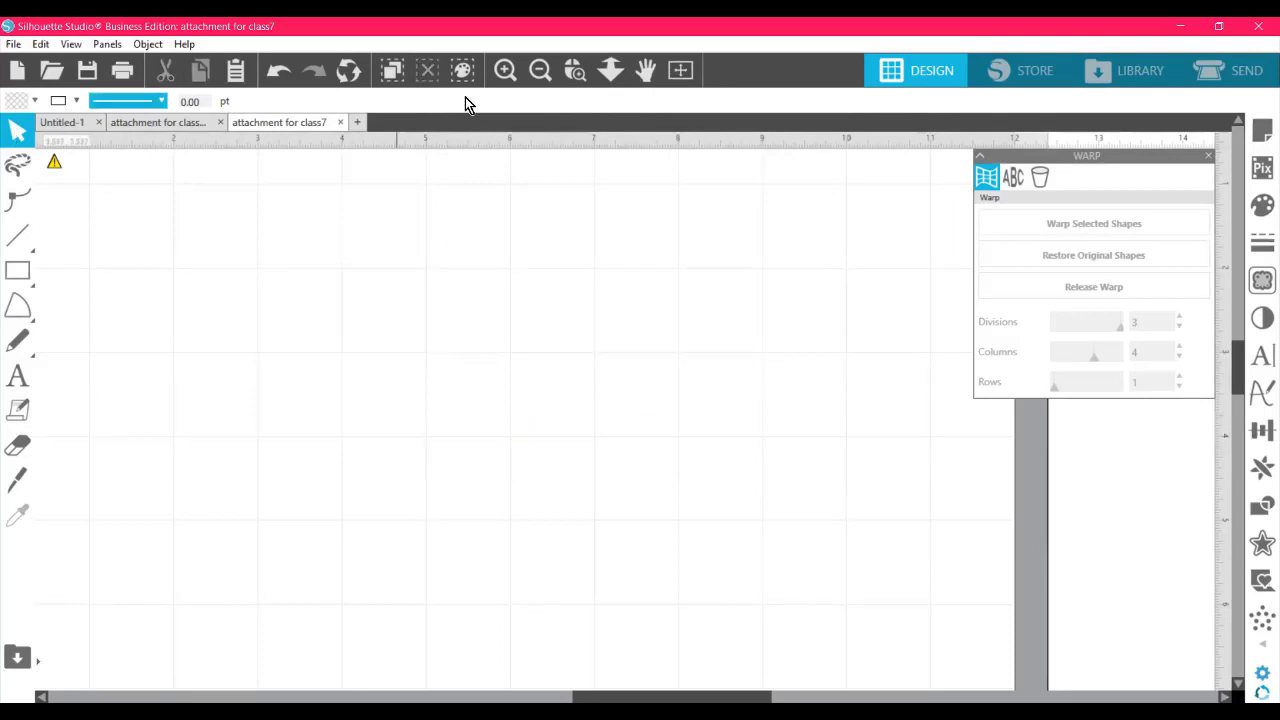
pyautogui.click(517, 75)
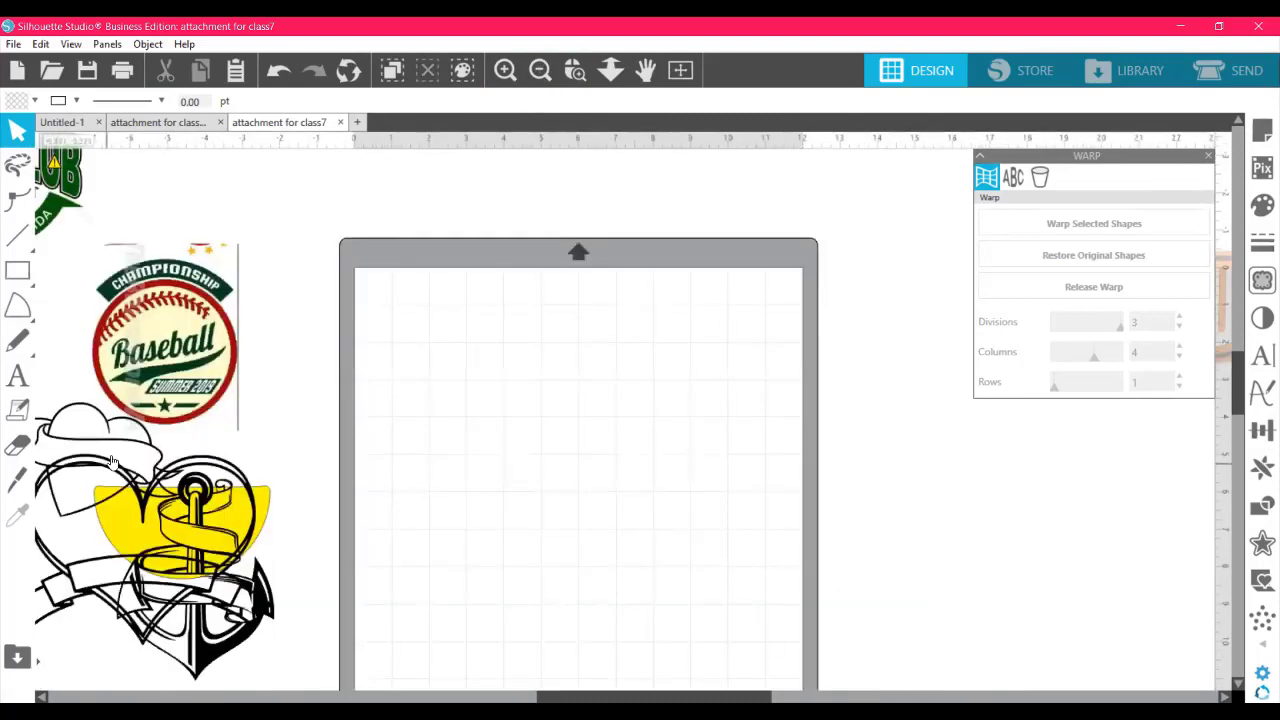
# - Place the large heart banner, the small ribbon heart and the ribboned anchor separately on the page
pyautogui.moveTo(112, 462); pyautogui.dragTo(208, 439)
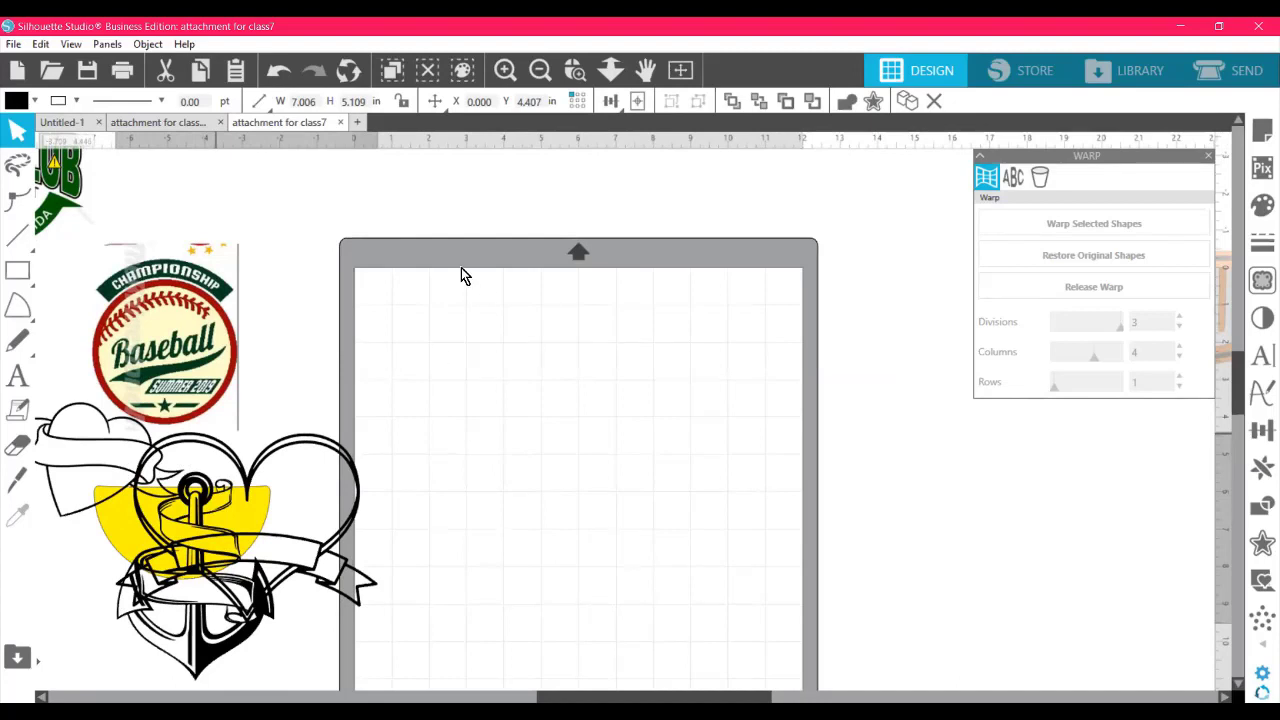
pyautogui.hotkey('ctrl', 'x')
pyautogui.hotkey('ctrl', 'v')
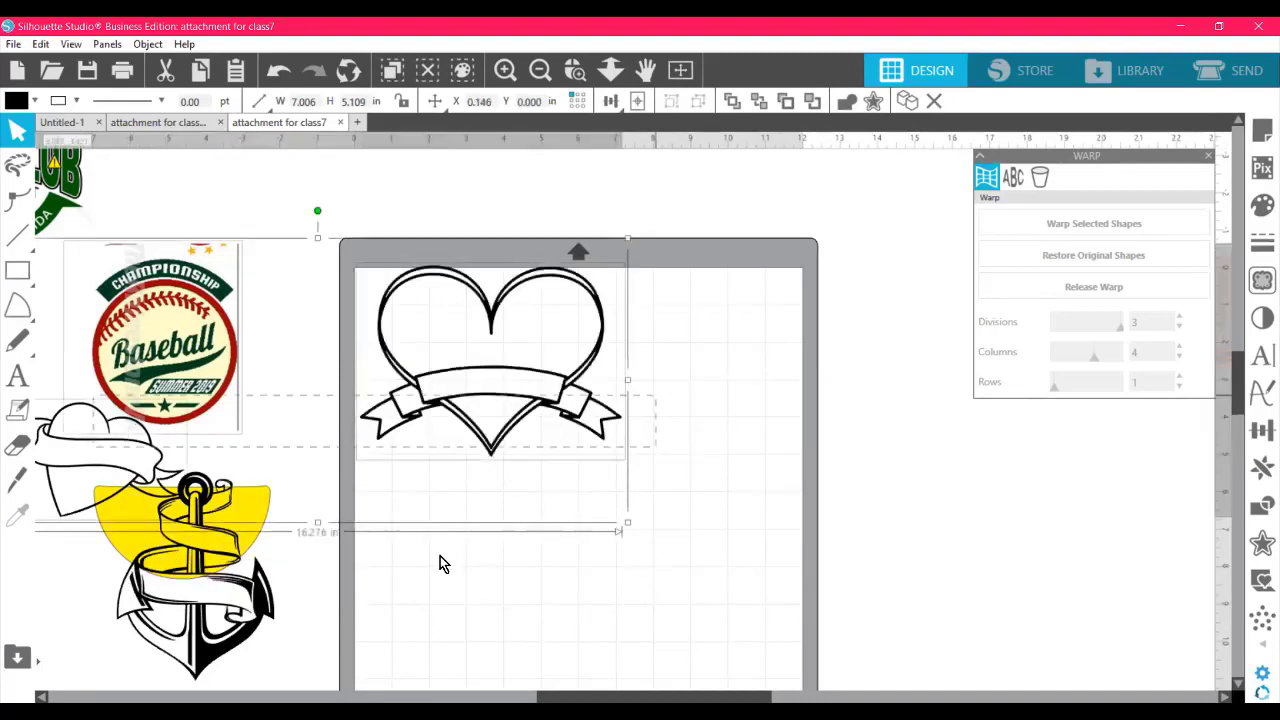
pyautogui.click(138, 479)
pyautogui.moveTo(135, 478); pyautogui.dragTo(747, 353)
pyautogui.moveTo(205, 600); pyautogui.dragTo(729, 624)
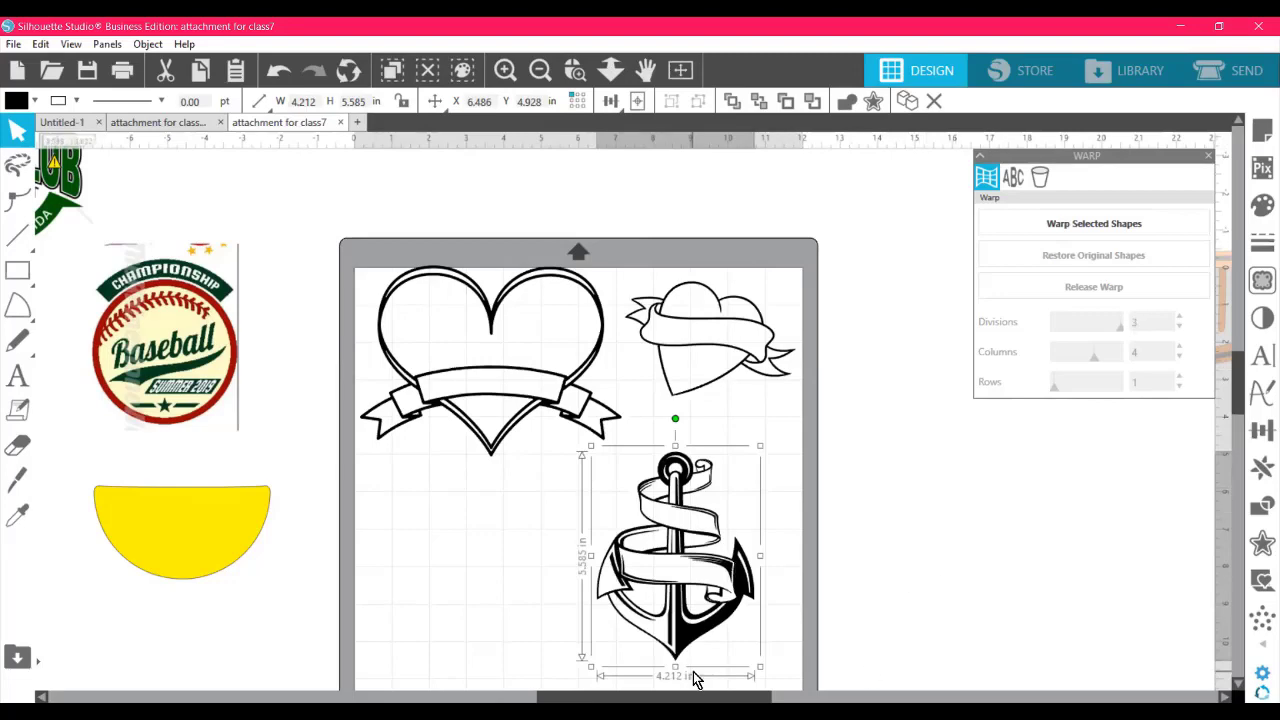
# - Move the large heart banner back off the page and the small ribbon heart to the page's upper middle
pyautogui.click(556, 396)
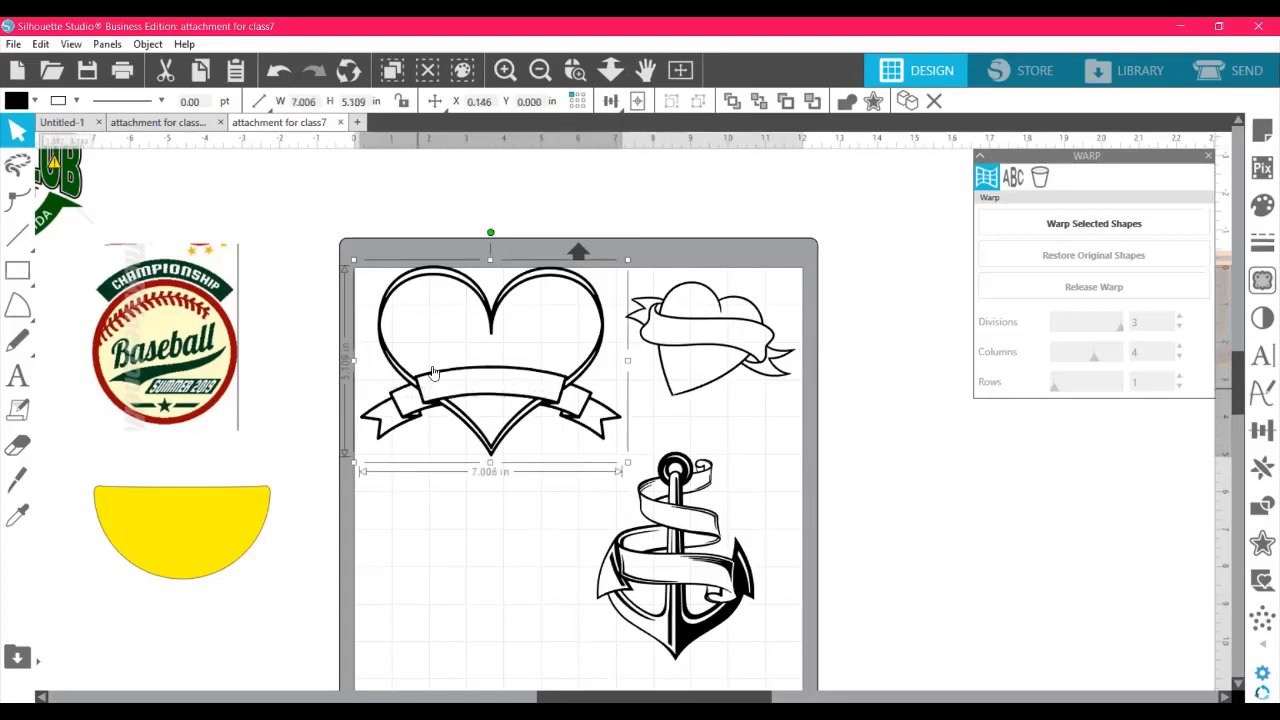
pyautogui.moveTo(432, 372); pyautogui.dragTo(65, 468)
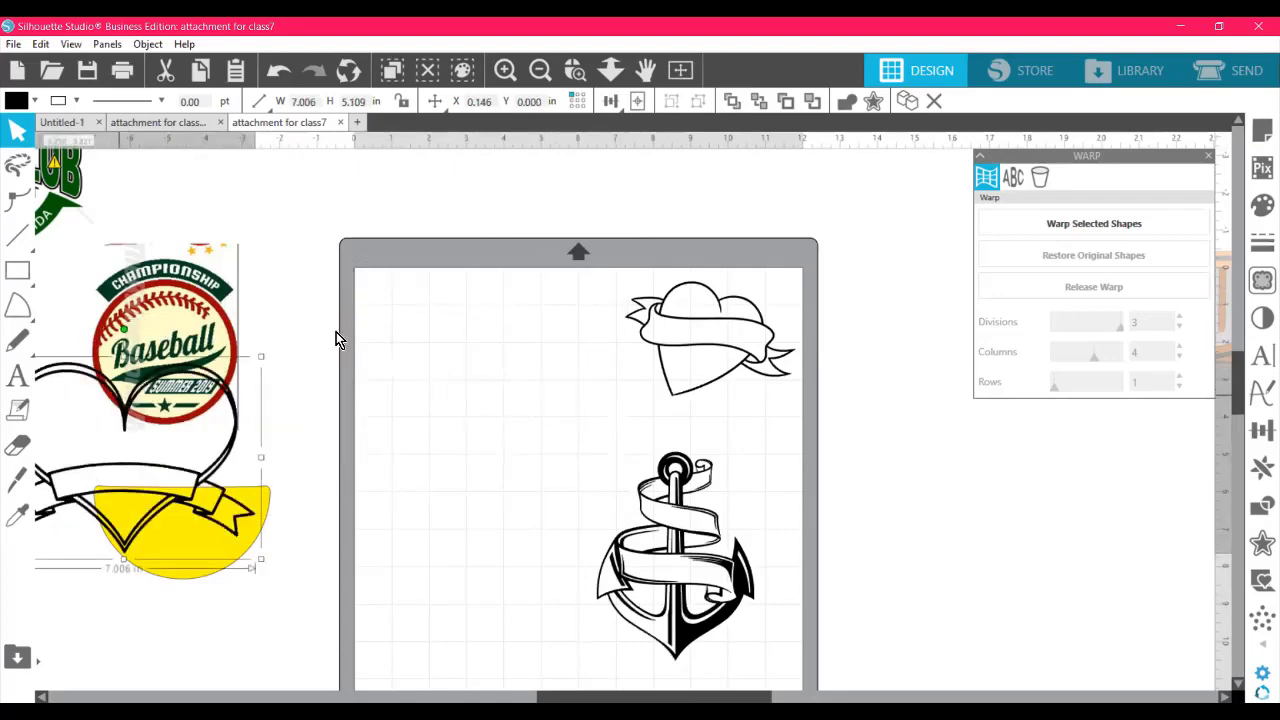
pyautogui.click(336, 340)
pyautogui.moveTo(650, 320); pyautogui.dragTo(470, 302)
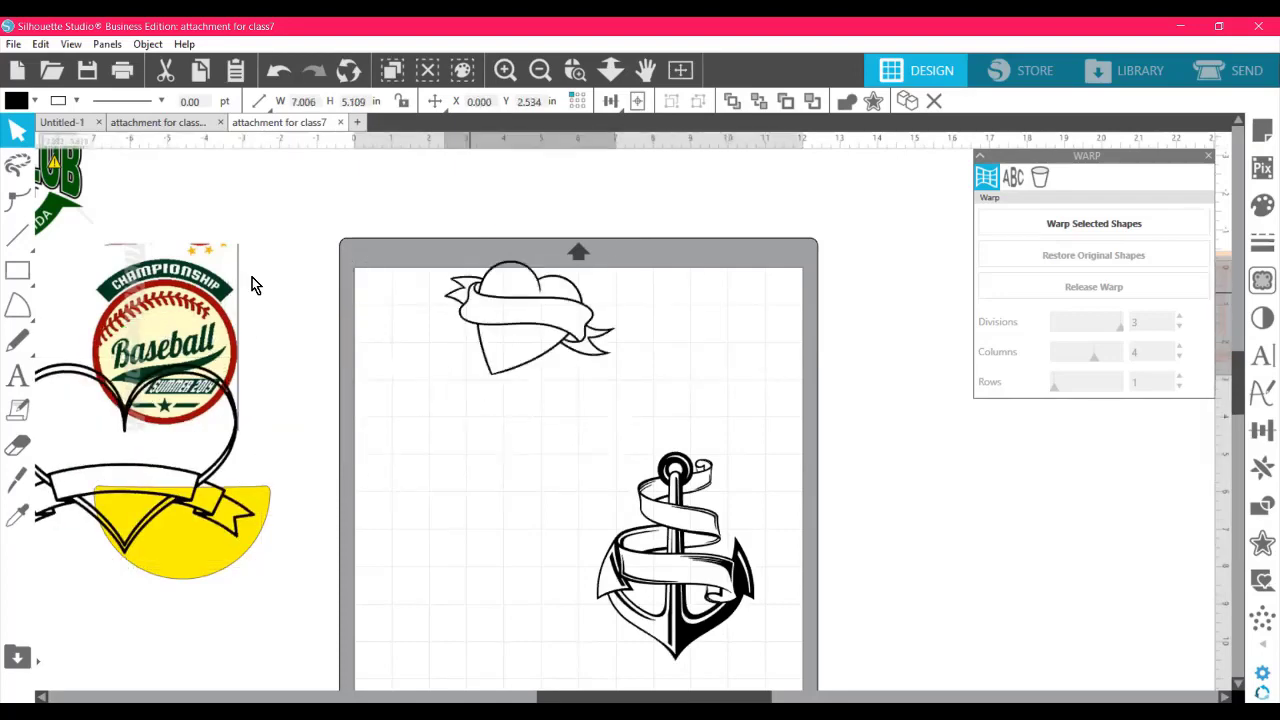
# - Move the small ribbon heart off the page beside the baseball badge and the ribboned anchor to the page's upper middle
pyautogui.moveTo(253, 285); pyautogui.dragTo(122, 240)
pyautogui.moveTo(646, 448); pyautogui.dragTo(567, 405)
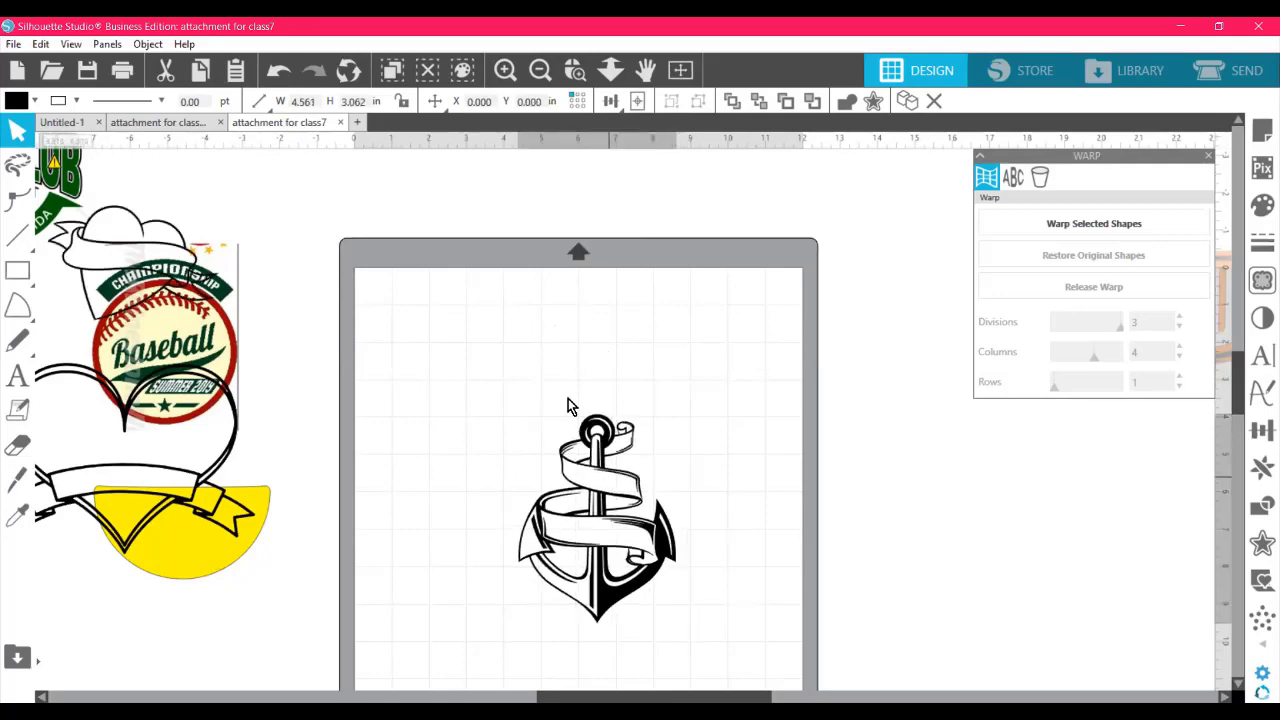
pyautogui.click(603, 458)
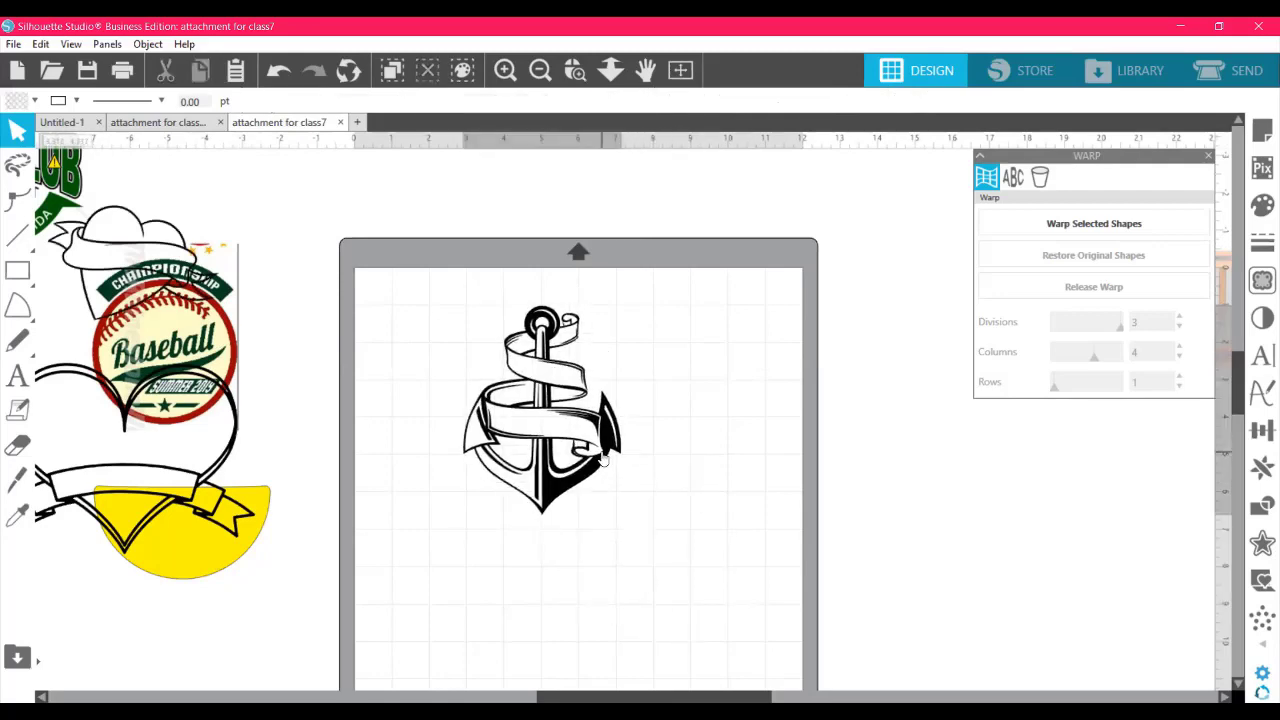
# - Enlarge the ribboned anchor to about 8.16 by 10.82 in and center it on the page
pyautogui.click(603, 458)
pyautogui.moveTo(632, 528); pyautogui.dragTo(1240, 390)
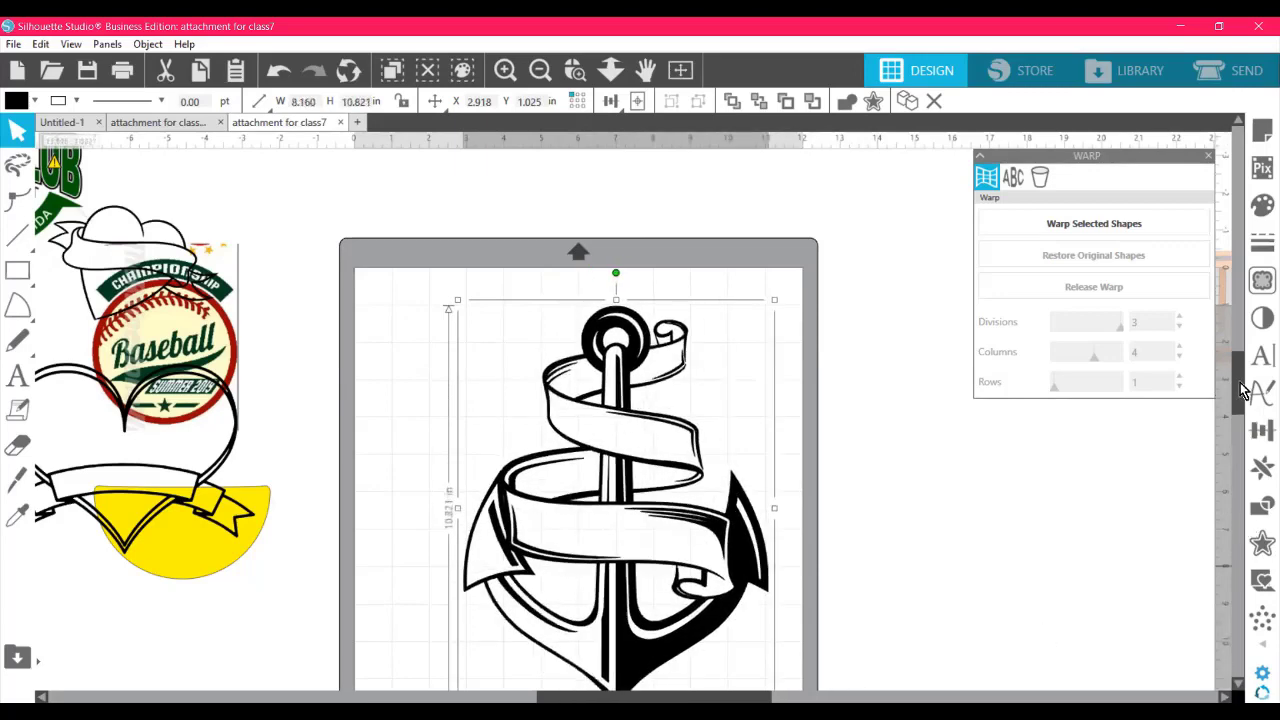
pyautogui.scroll(-1, 1240, 405)
pyautogui.scroll(-2, 730, 396)
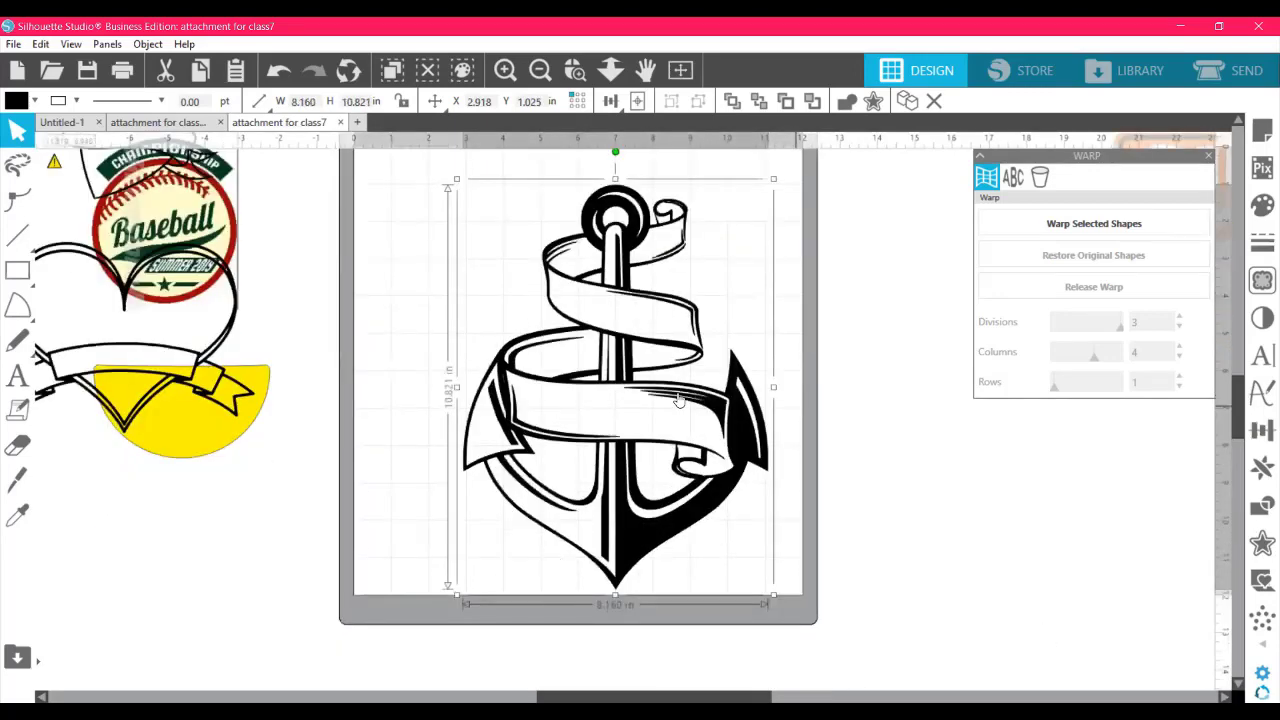
pyautogui.moveTo(678, 400); pyautogui.dragTo(641, 377)
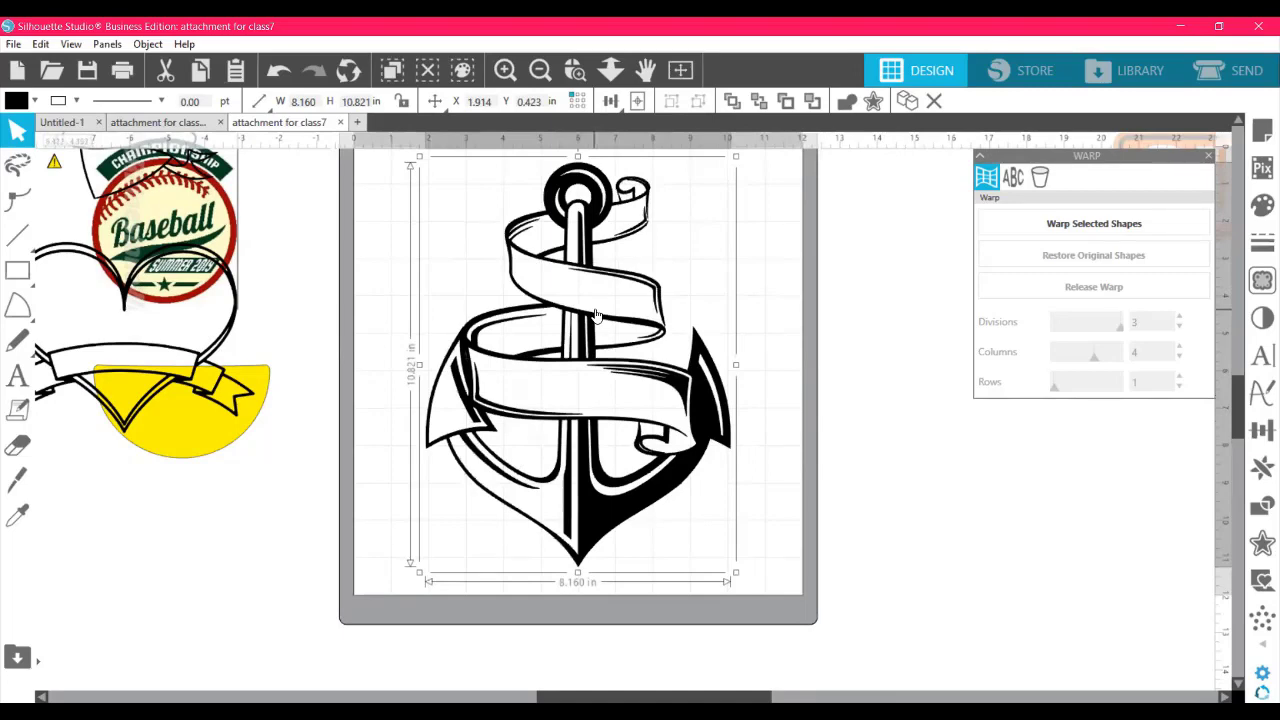
# - Move the pile of baseball, heart and yellow half-round graphics farther away from the page
pyautogui.click(126, 354)
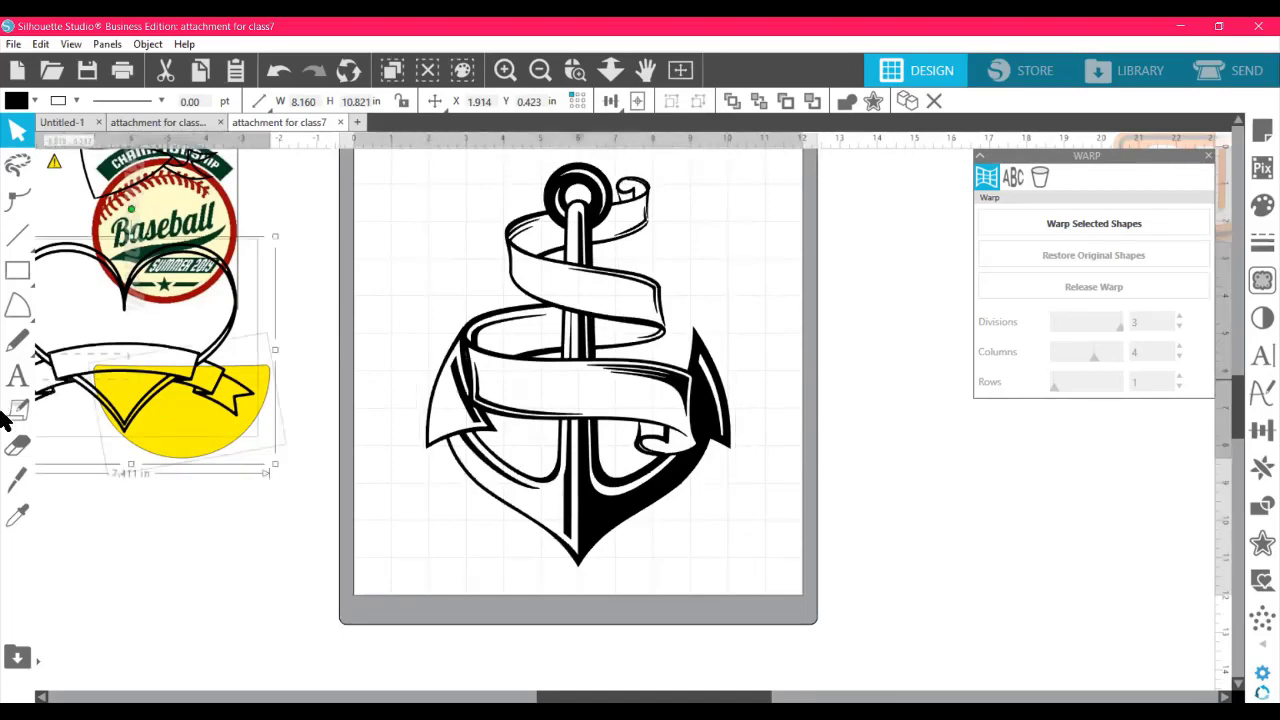
pyautogui.hscroll(-2, 346, 502)
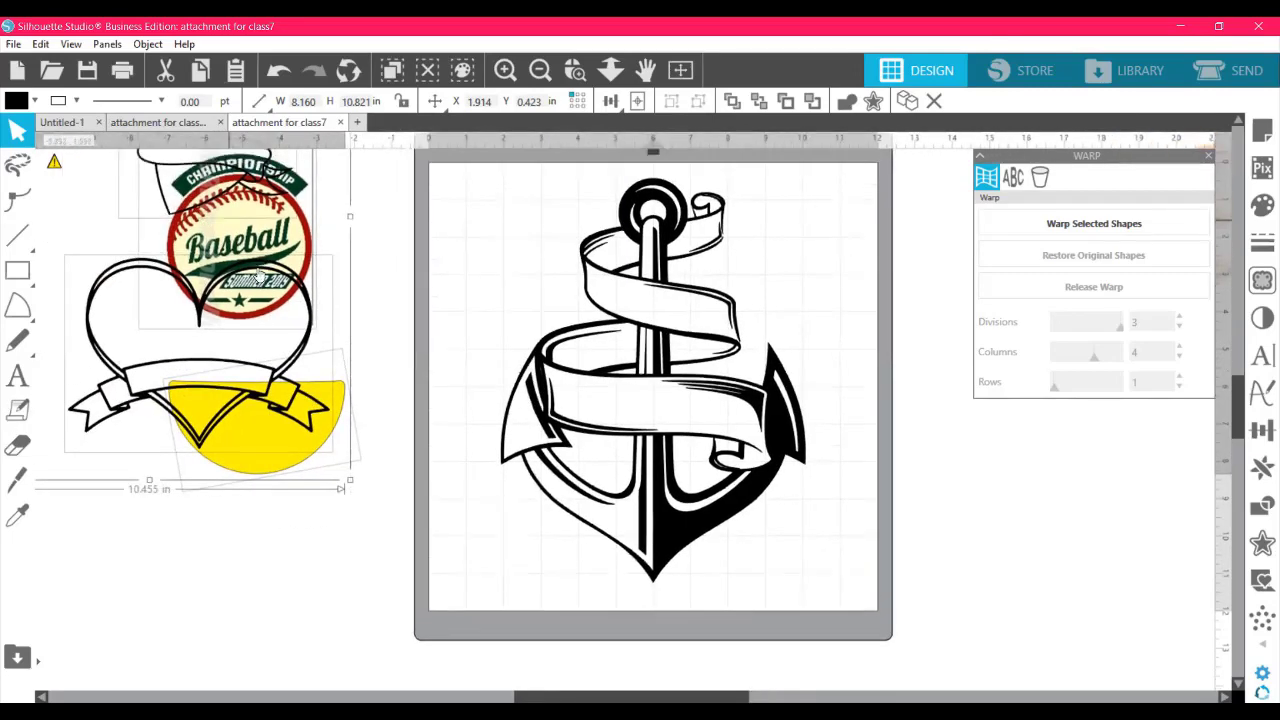
pyautogui.hscroll(-3, 640, 400)
pyautogui.hscroll(-1, 640, 400)
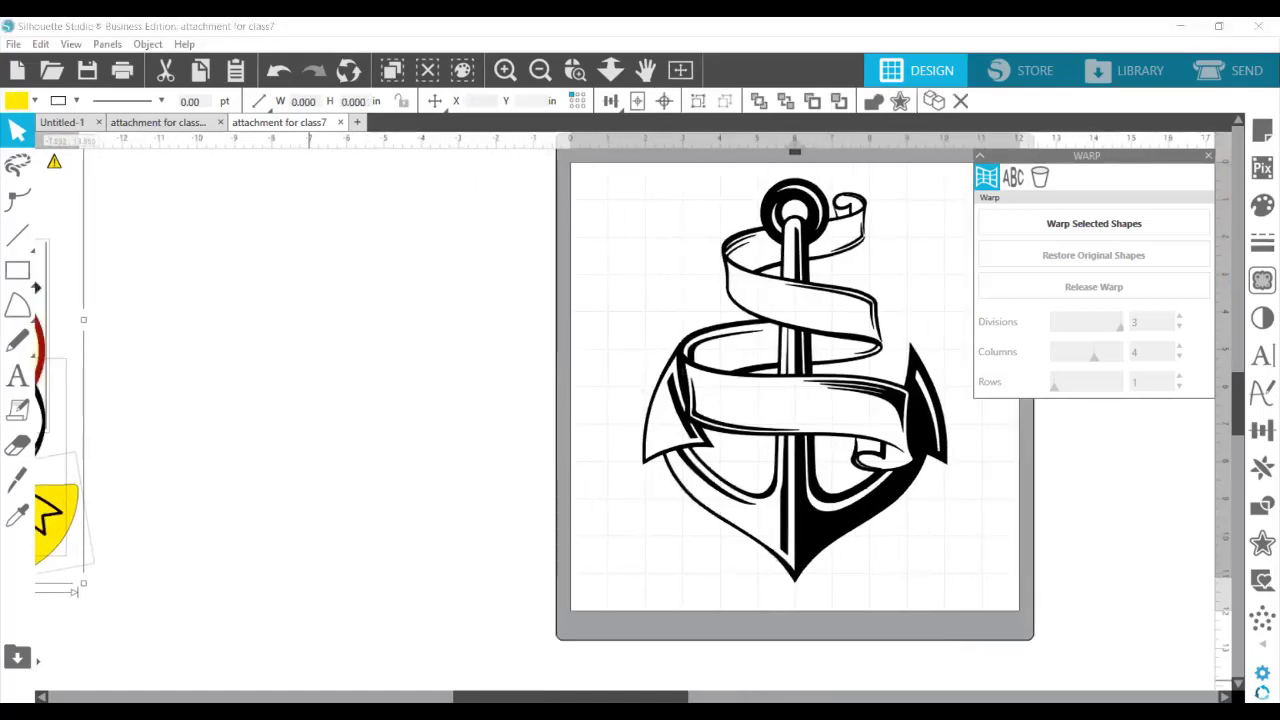
pyautogui.hscroll(6, 640, 400)
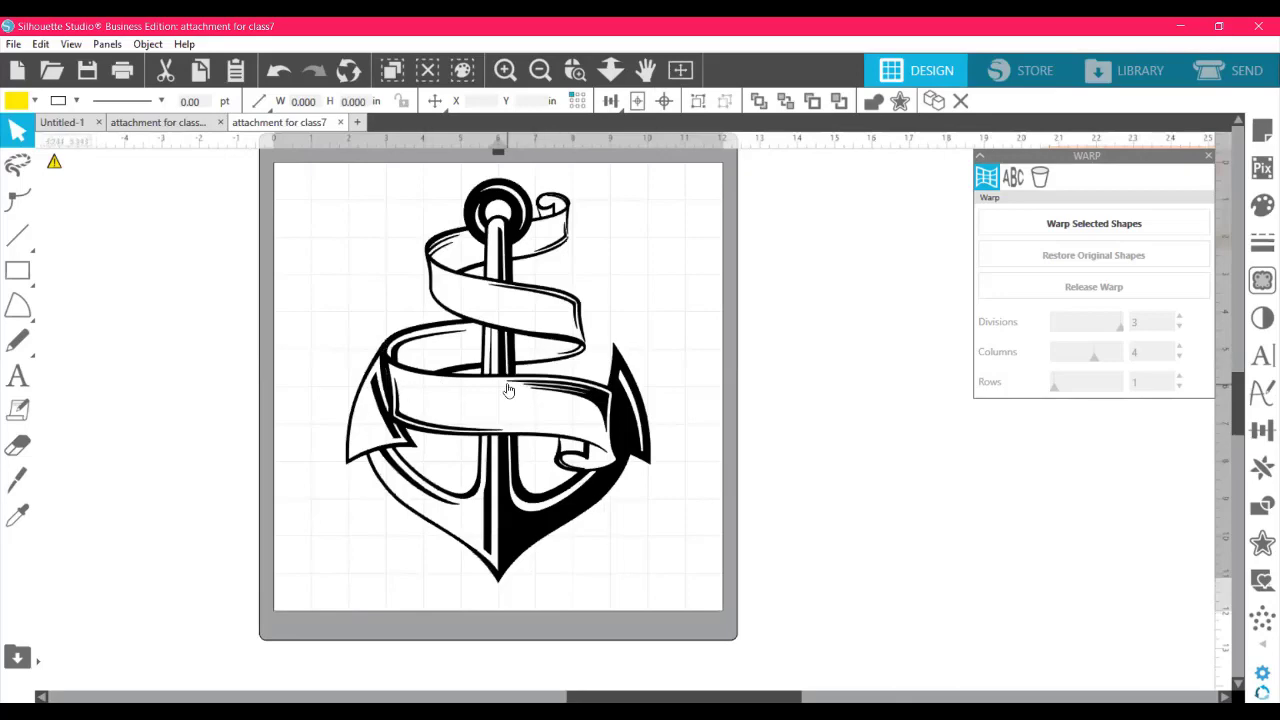
# - Reposition the large anchor in the middle of the page
pyautogui.moveTo(508, 390); pyautogui.dragTo(620, 404)
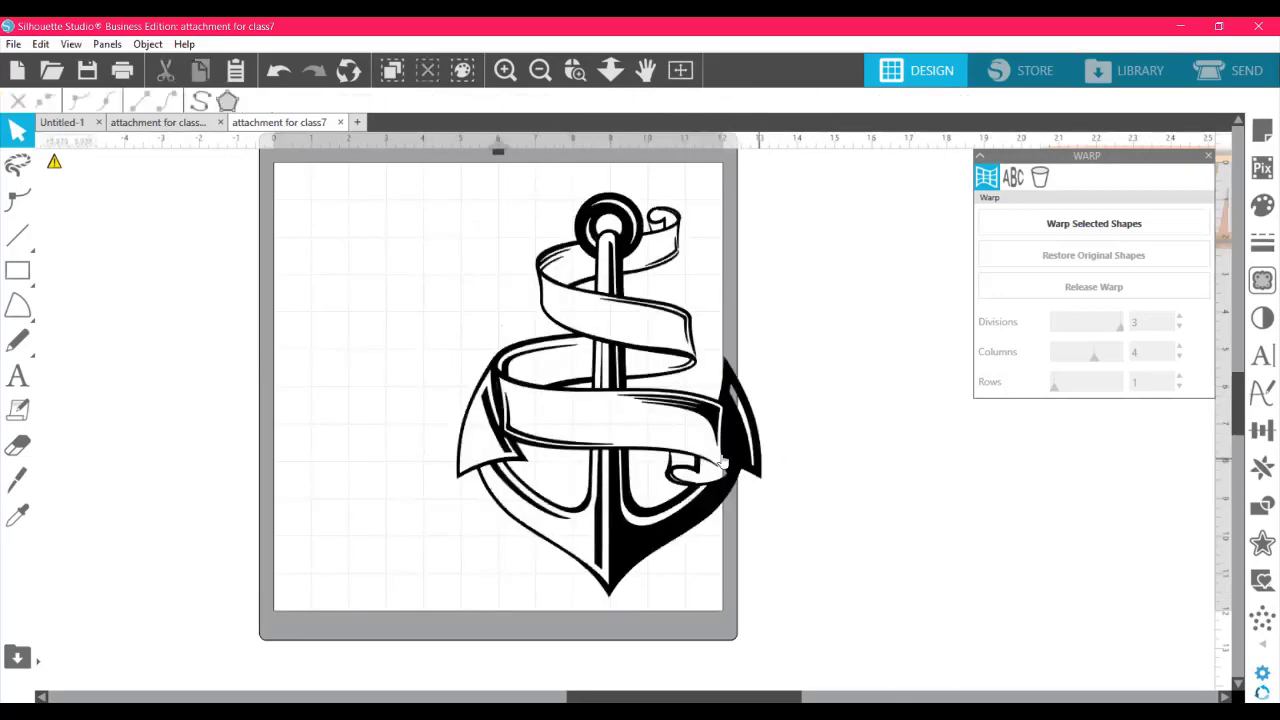
pyautogui.doubleClick(661, 409)
pyautogui.moveTo(649, 397); pyautogui.dragTo(543, 382)
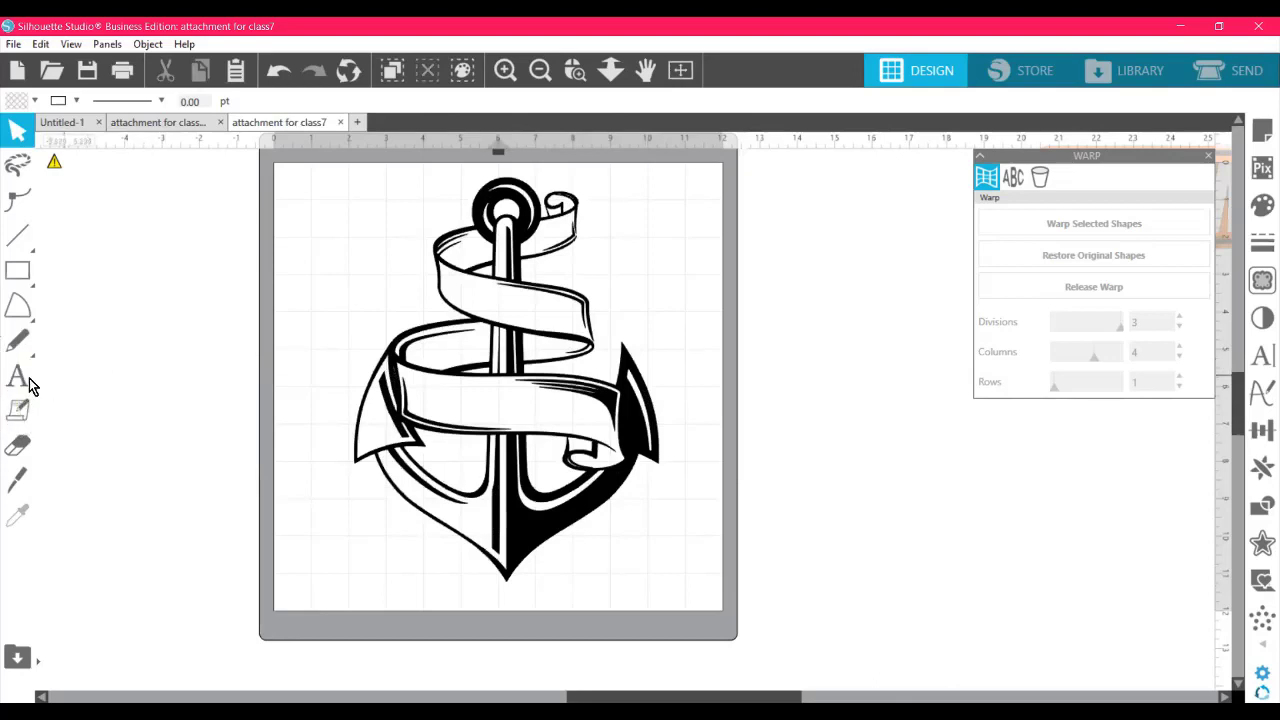
# - Add two separate text objects beside the anchor, one reading ANCHORS and the other reading AWAY
pyautogui.click(17, 375)
pyautogui.click(194, 365)
pyautogui.press('Escape')
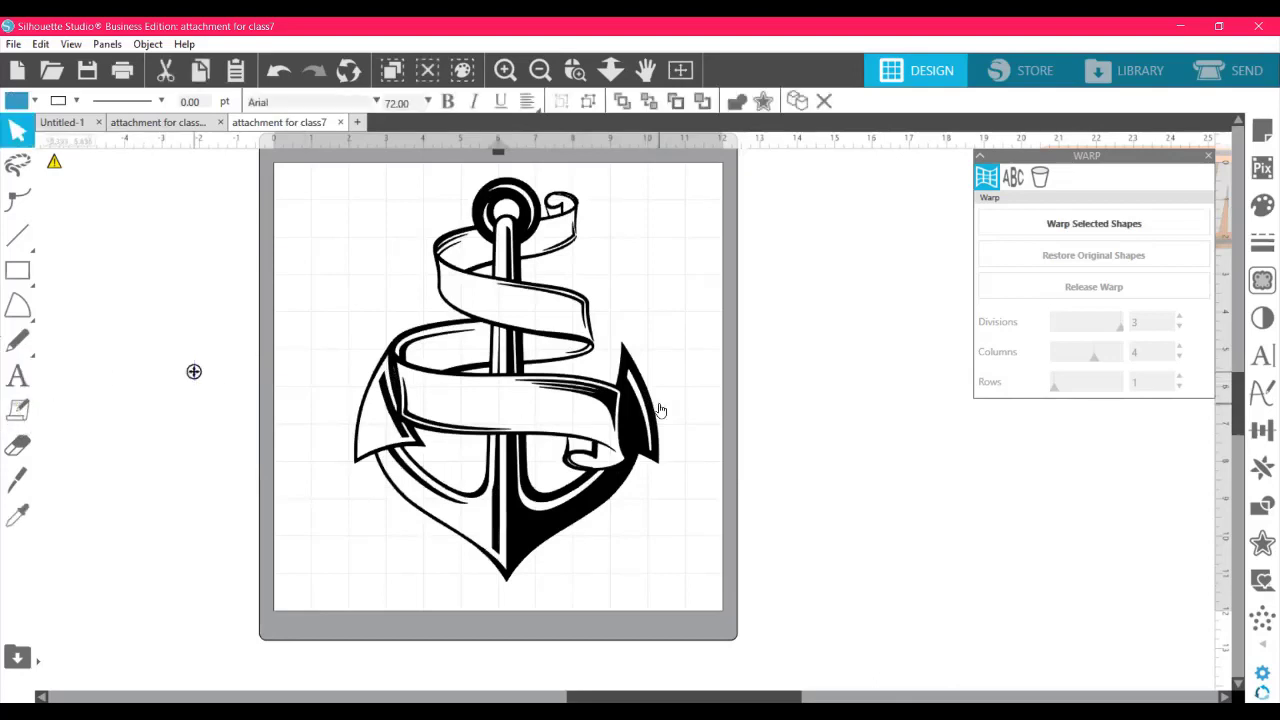
pyautogui.write('ANCHORS')
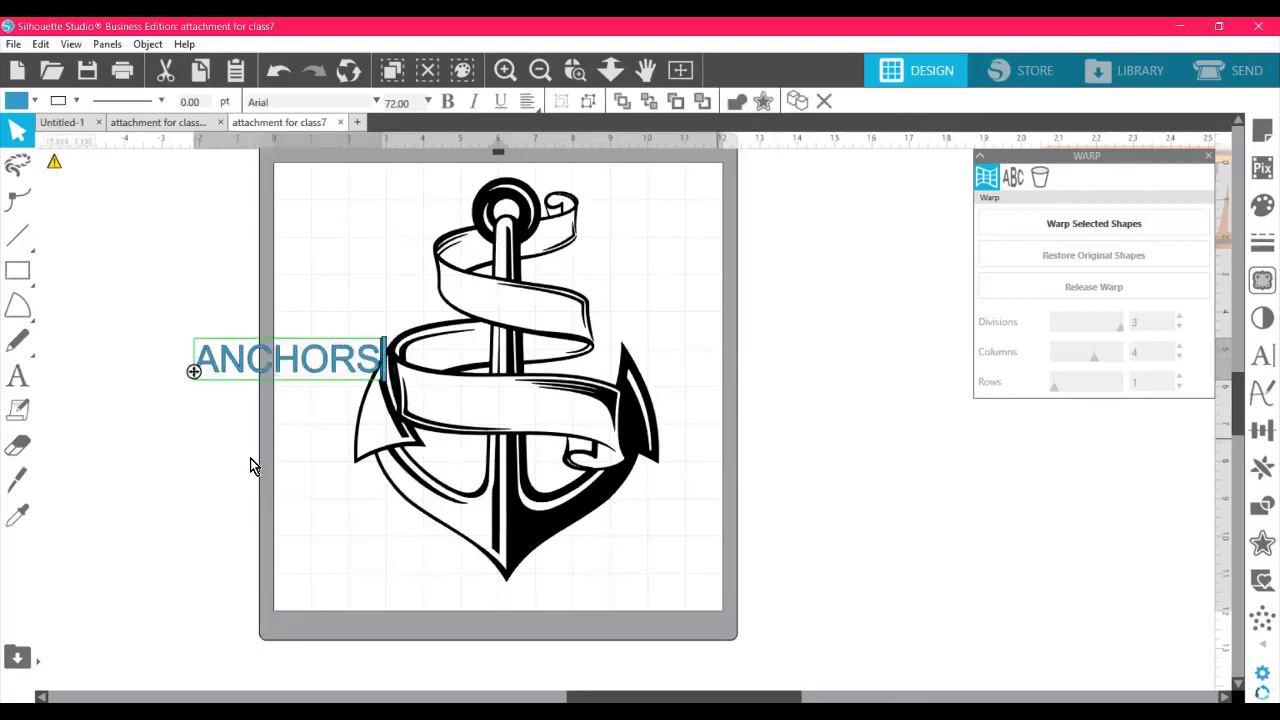
pyautogui.click(15, 386)
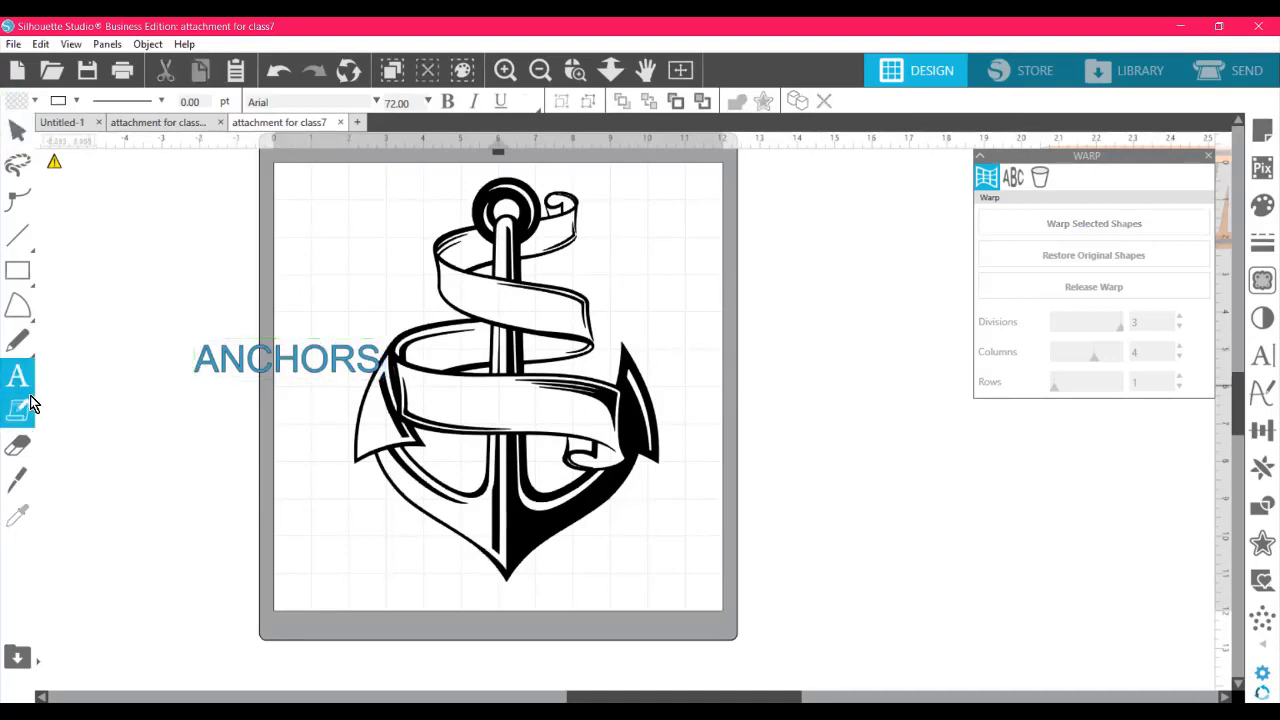
pyautogui.click(165, 473)
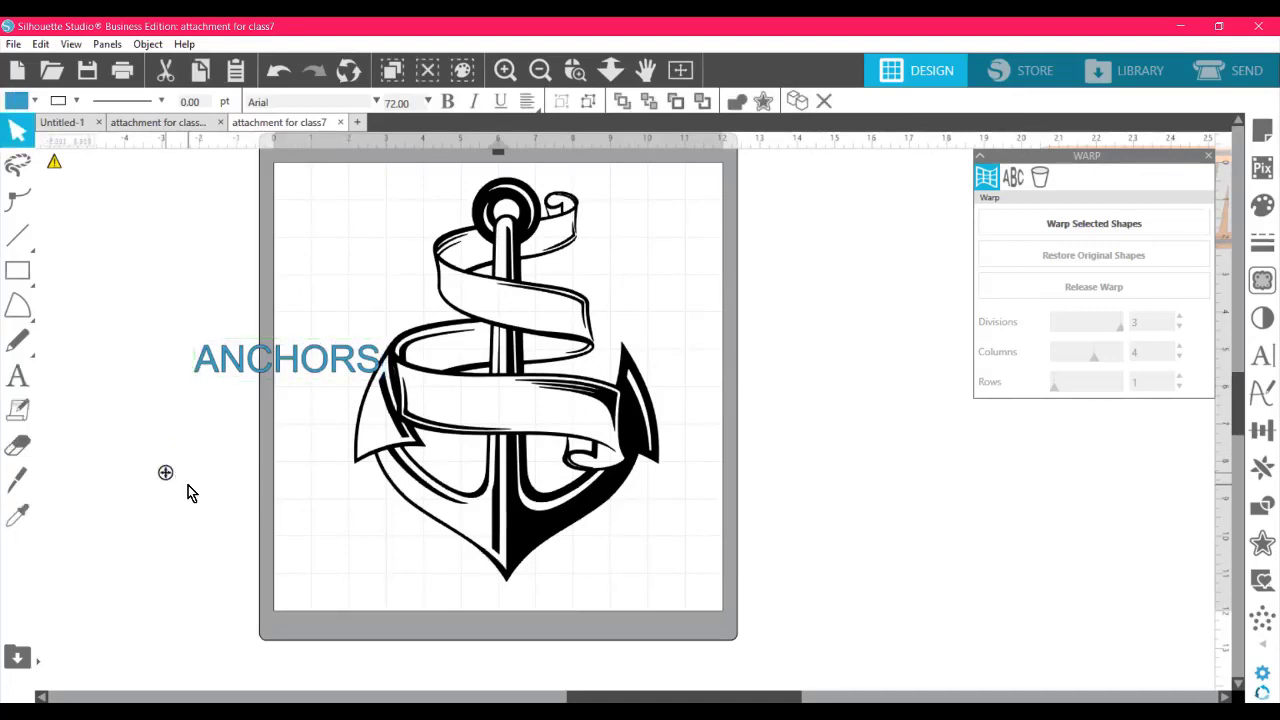
pyautogui.write('AWAY')
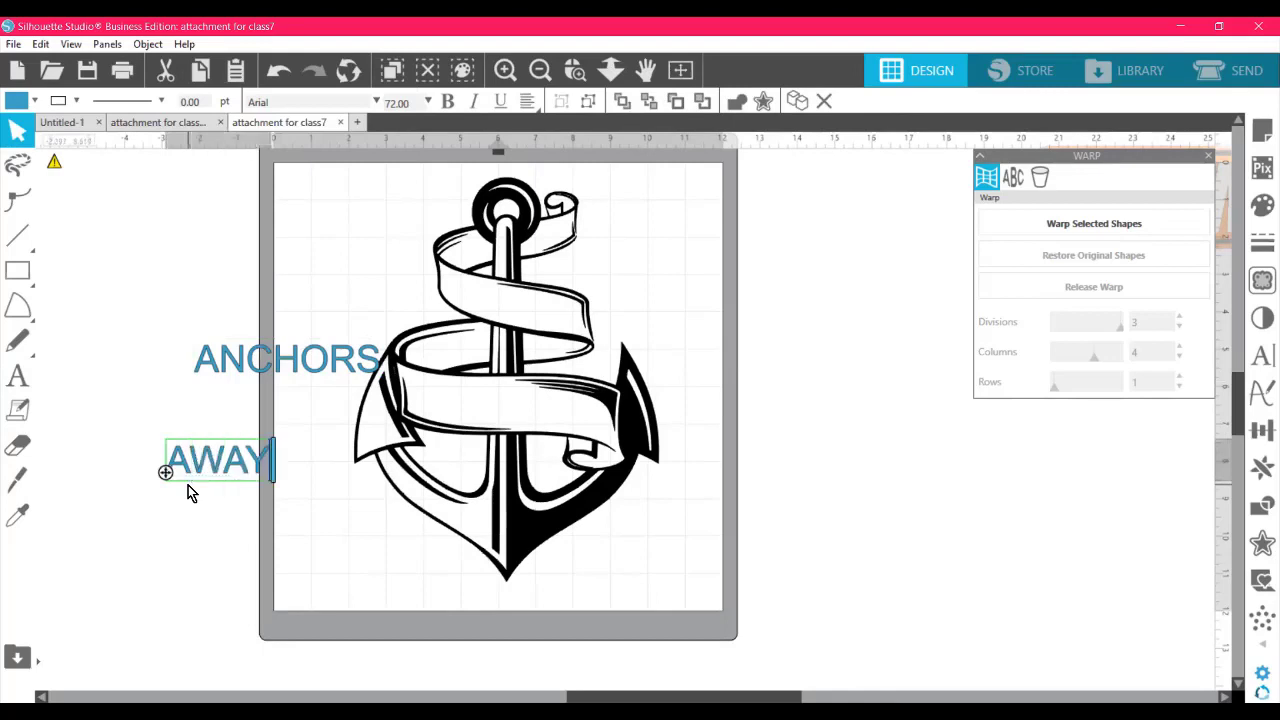
pyautogui.click(97, 542)
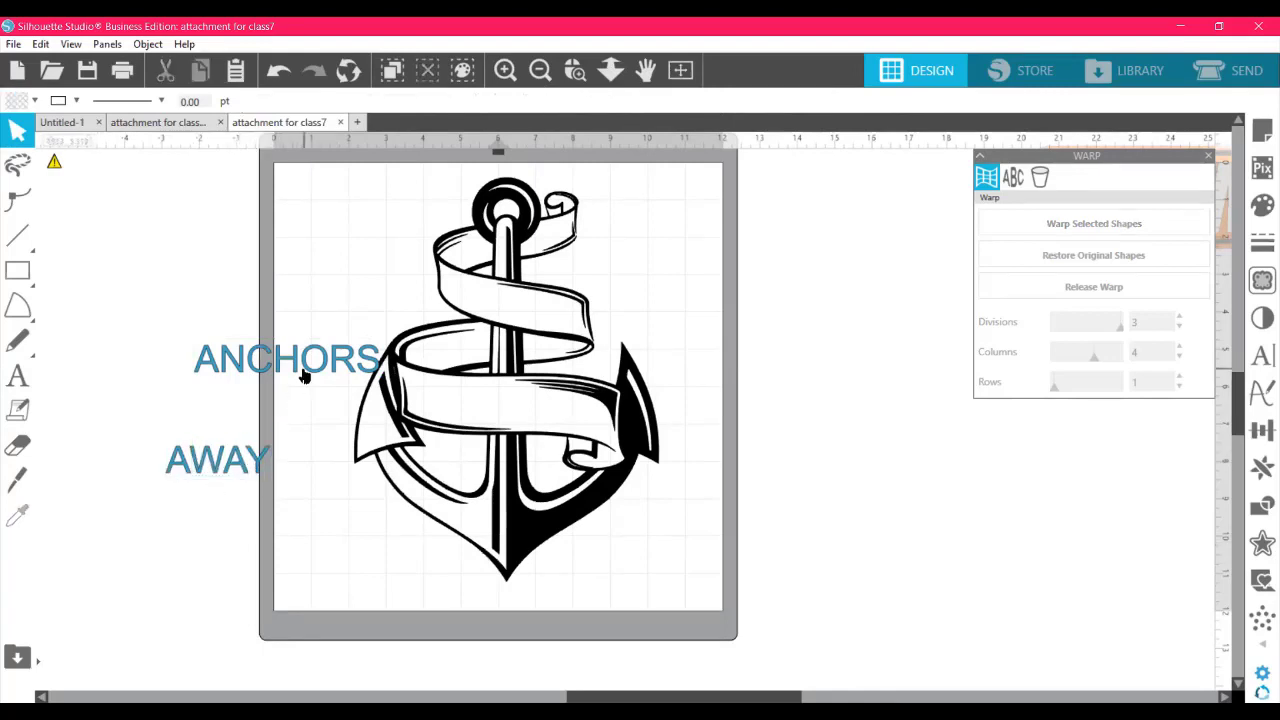
# - Place ANCHORS on the anchor's upper ribbon, tilt it along the ribbon's slope and narrow it to fit
pyautogui.moveTo(305, 373); pyautogui.dragTo(549, 318)
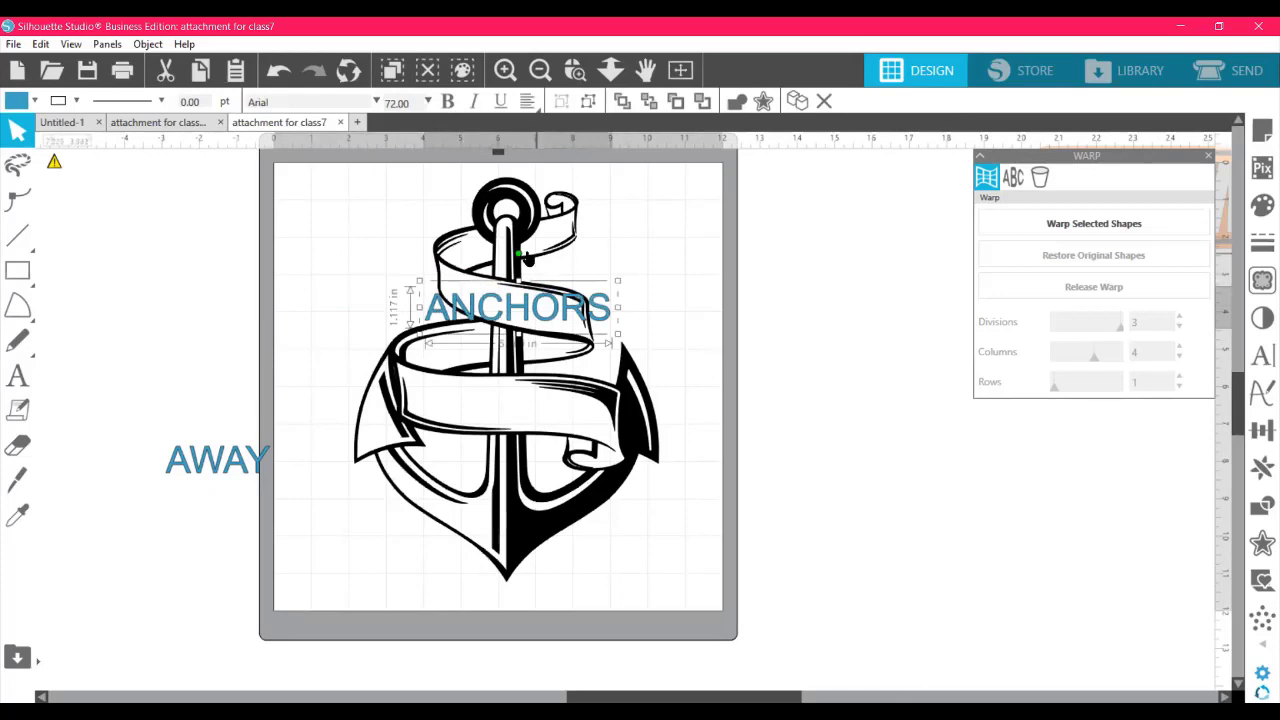
pyautogui.moveTo(519, 254)
pyautogui.mouseDown()
pyautogui.moveTo(542, 262)
pyautogui.moveTo(529, 256)
pyautogui.mouseUp()
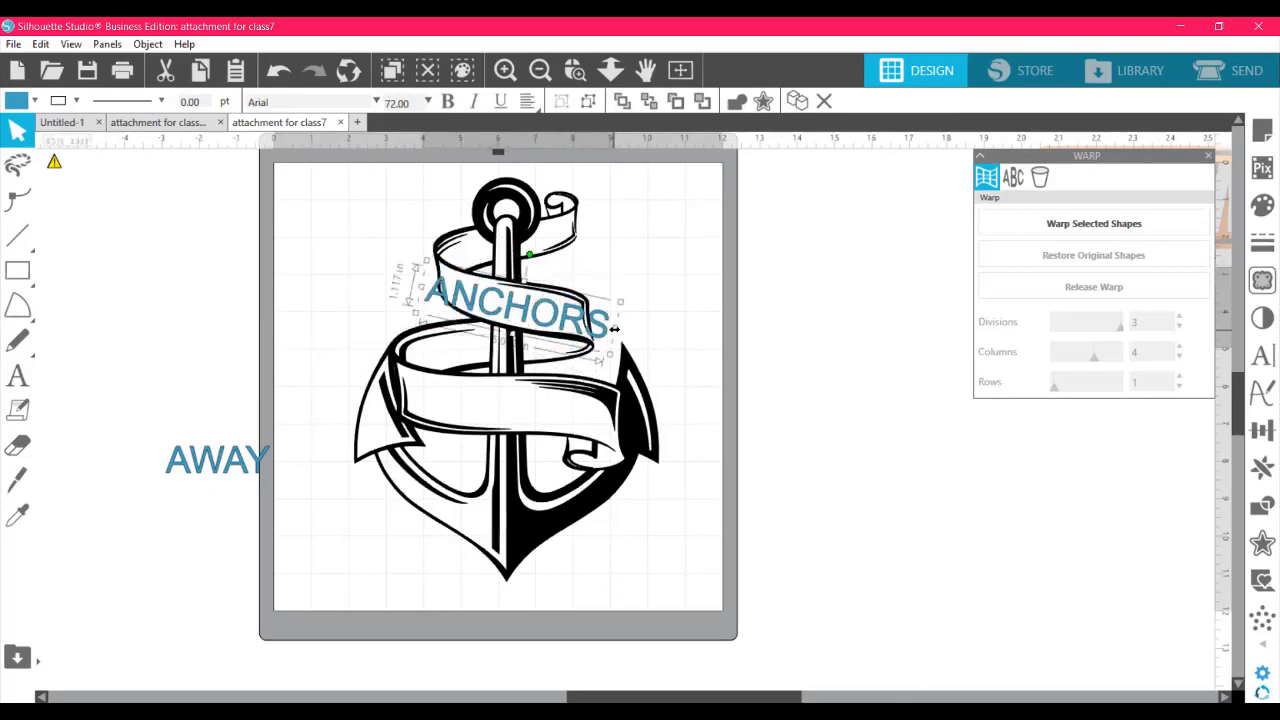
pyautogui.moveTo(616, 331); pyautogui.dragTo(564, 316)
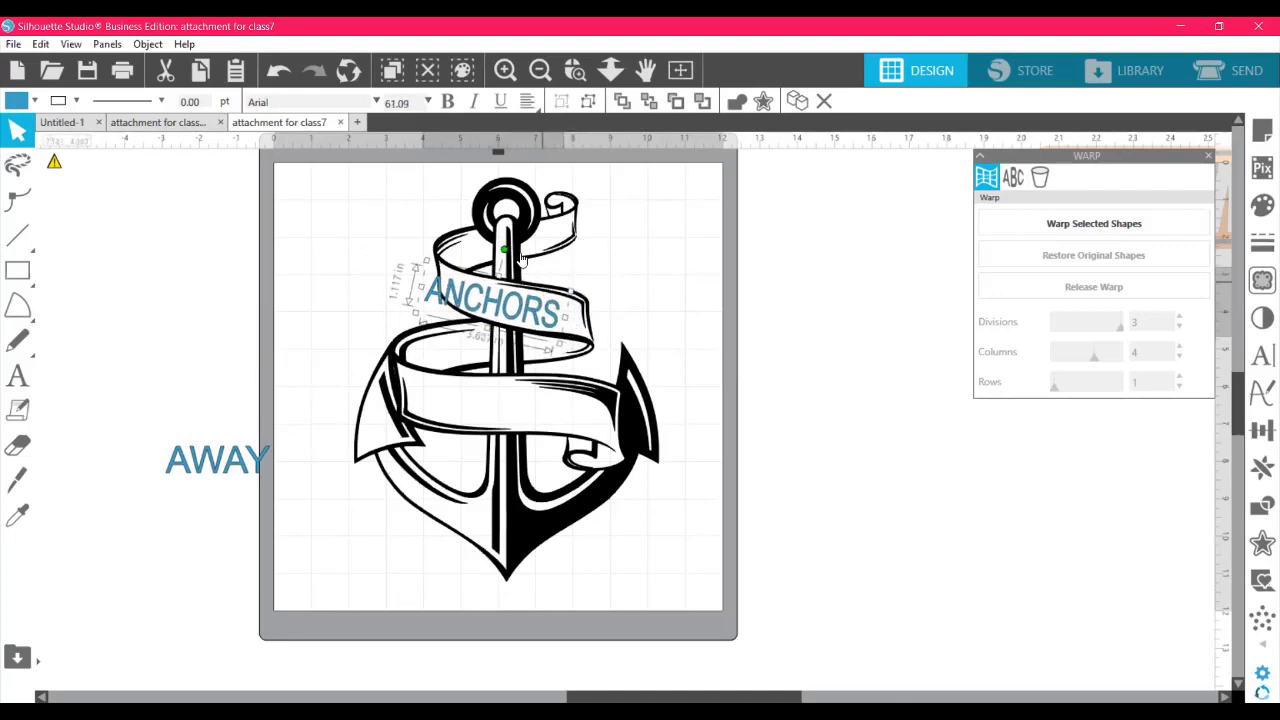
pyautogui.moveTo(487, 297); pyautogui.dragTo(507, 304)
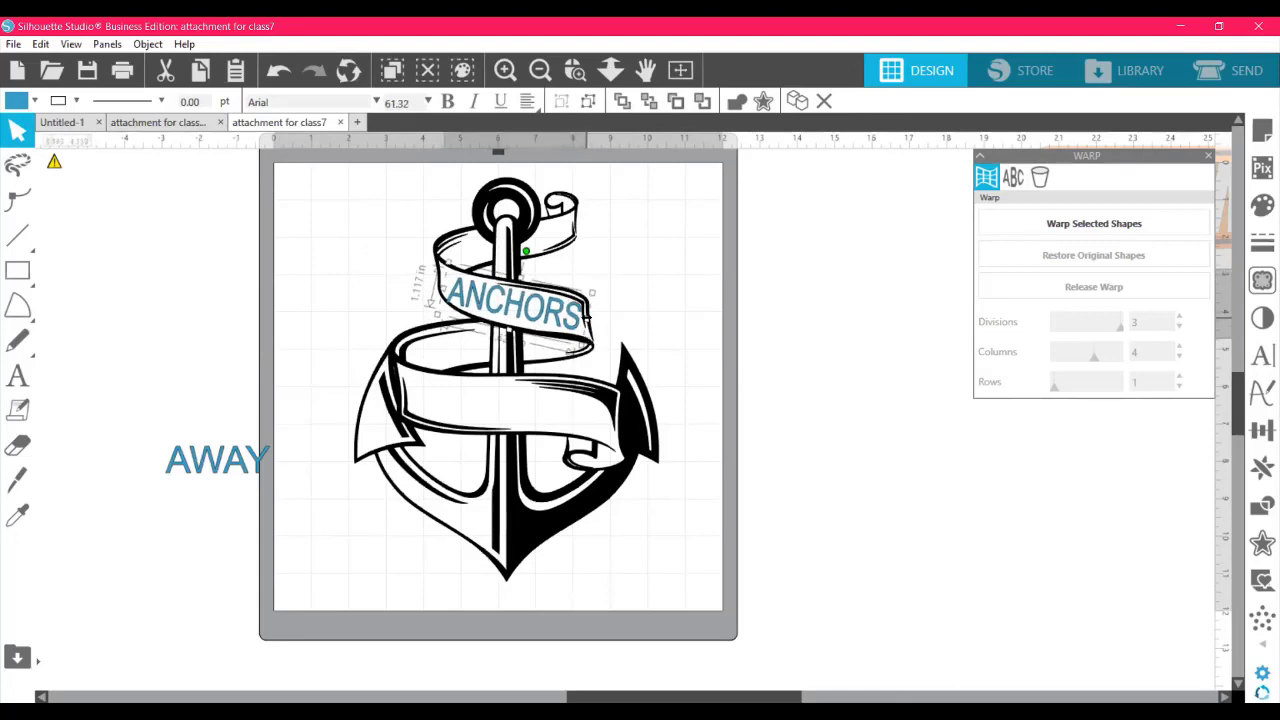
pyautogui.moveTo(586, 314); pyautogui.dragTo(536, 309)
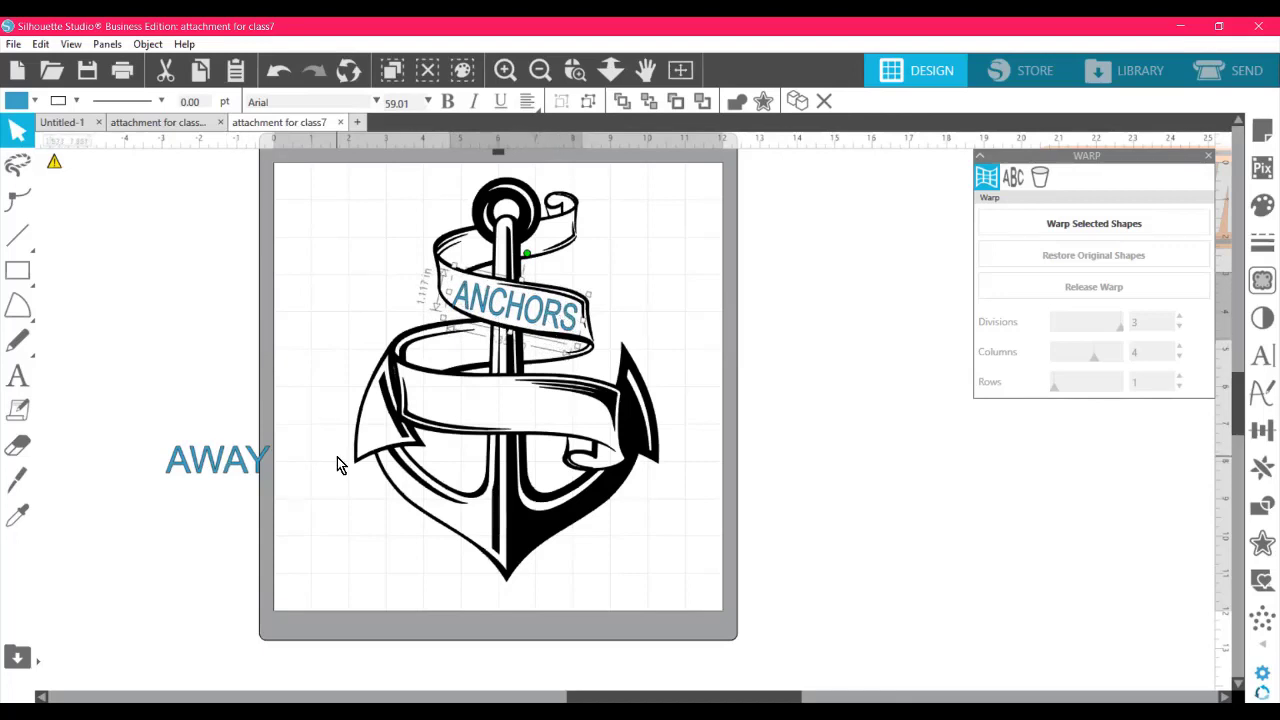
# - Widen AWAY, place it on the anchor's lower ribbon and tilt it slightly along the ribbon's slope
pyautogui.click(246, 465)
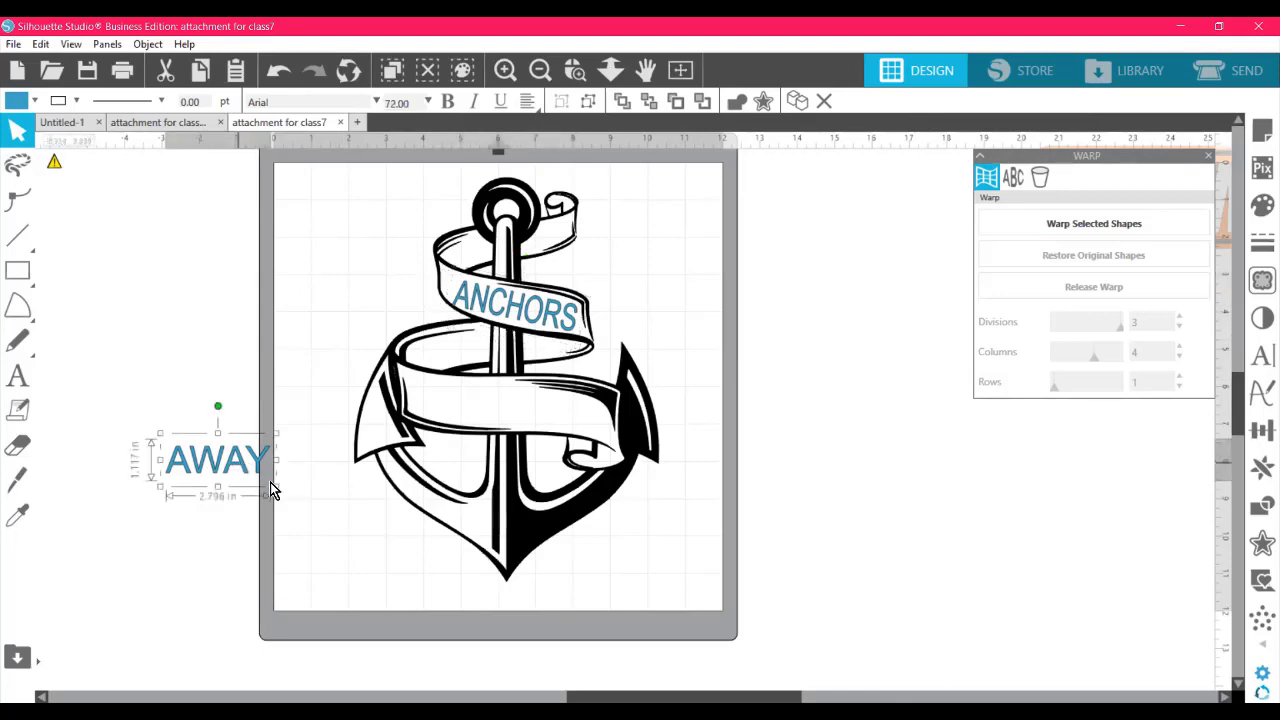
pyautogui.moveTo(277, 460); pyautogui.dragTo(500, 401)
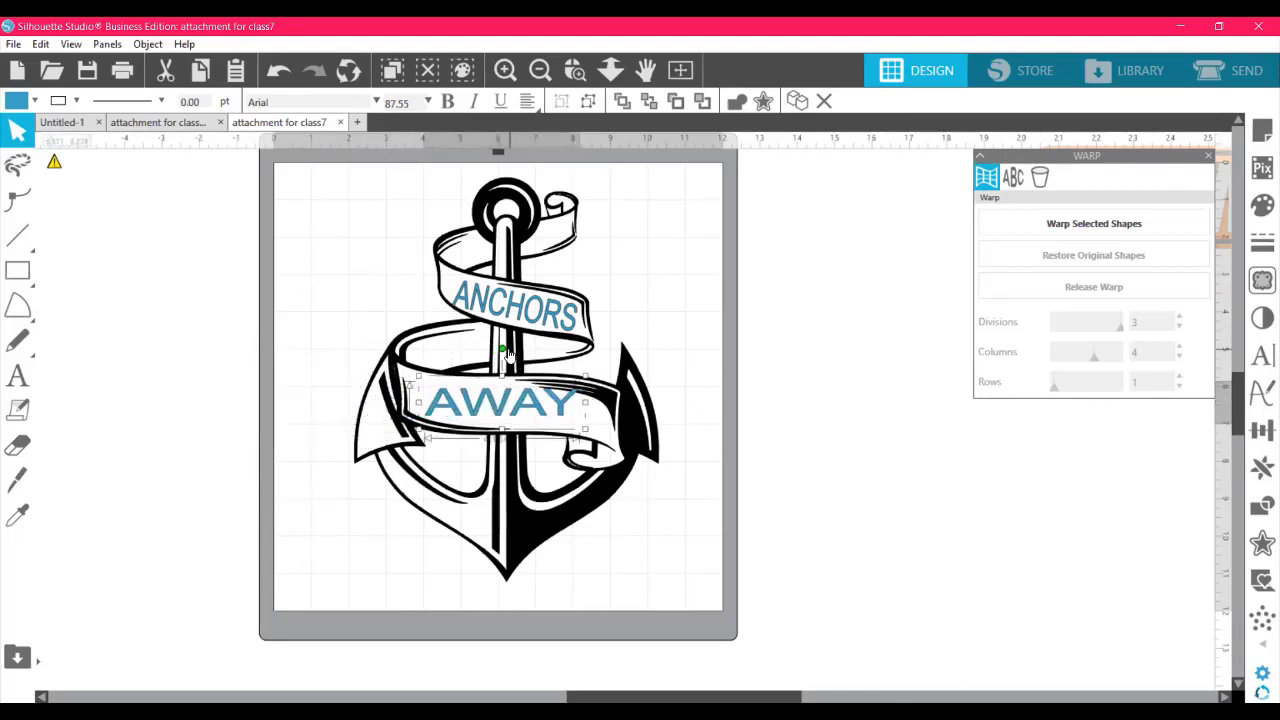
pyautogui.moveTo(509, 353); pyautogui.dragTo(509, 352)
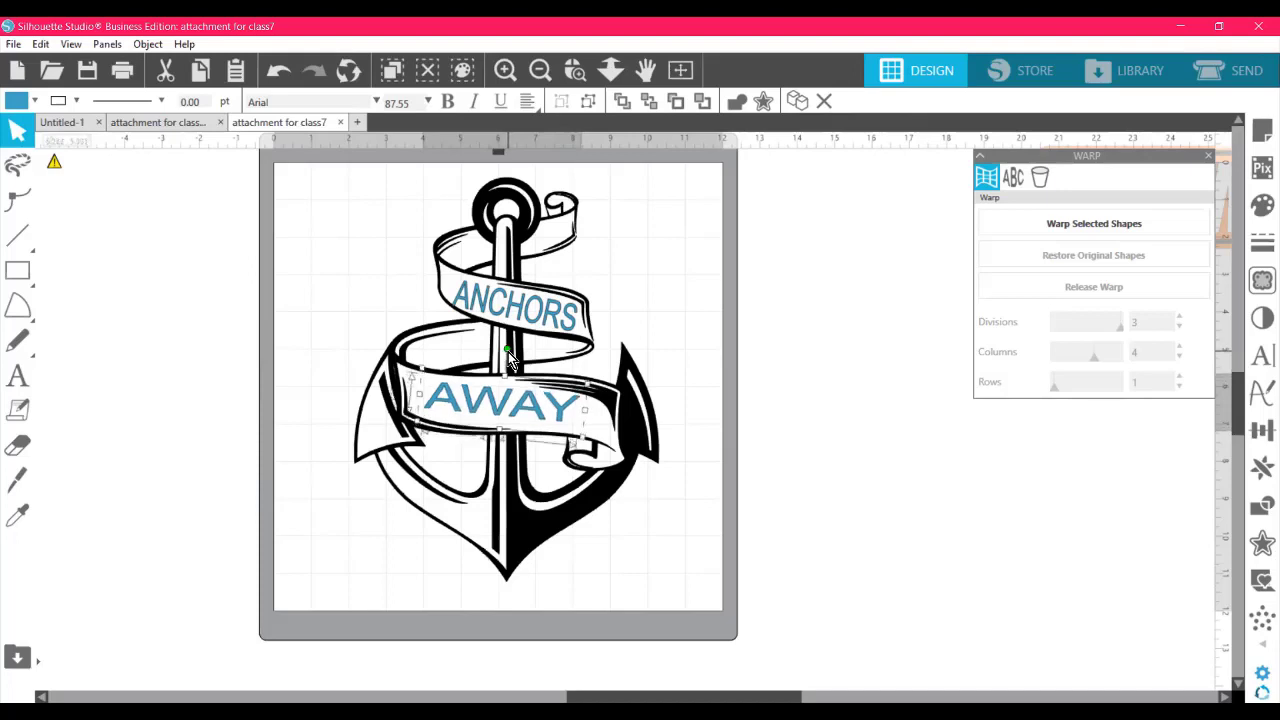
pyautogui.moveTo(541, 418); pyautogui.dragTo(544, 418)
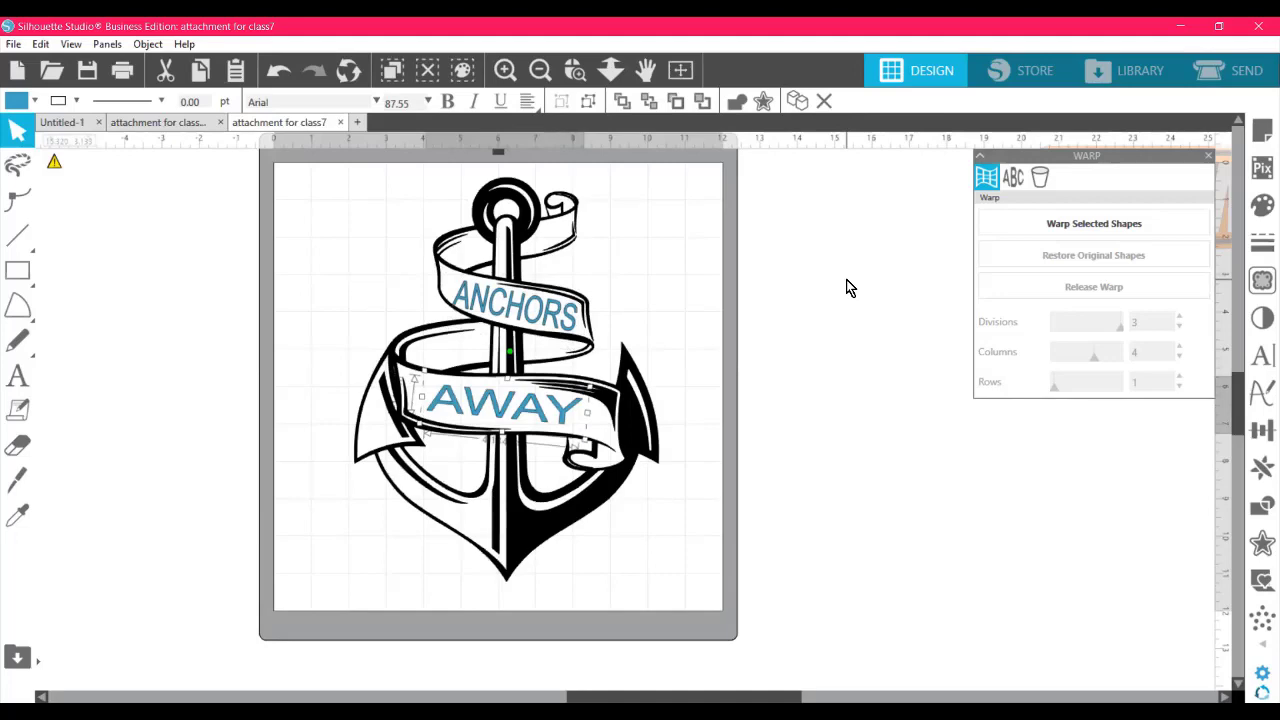
# - Scale ANCHORS down to about 1.01 in high and move both words off the ribbons to beside the anchor
pyautogui.click(511, 324)
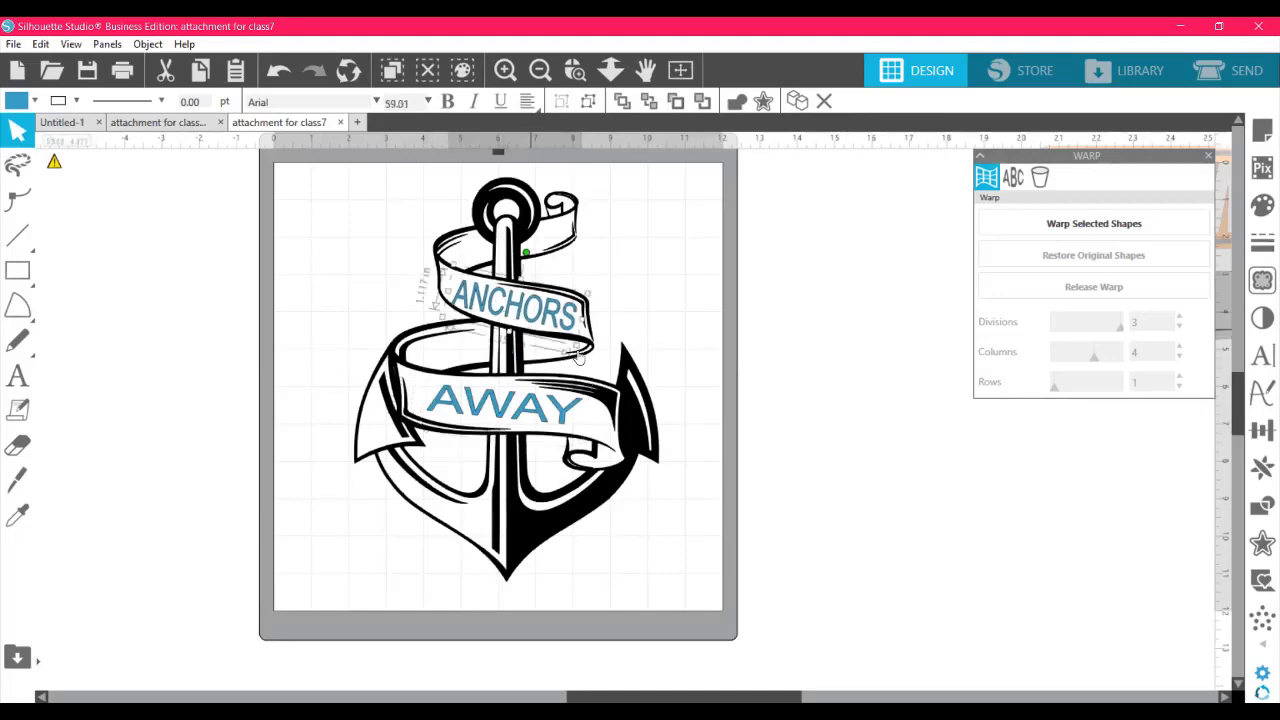
pyautogui.moveTo(580, 348); pyautogui.dragTo(331, 278)
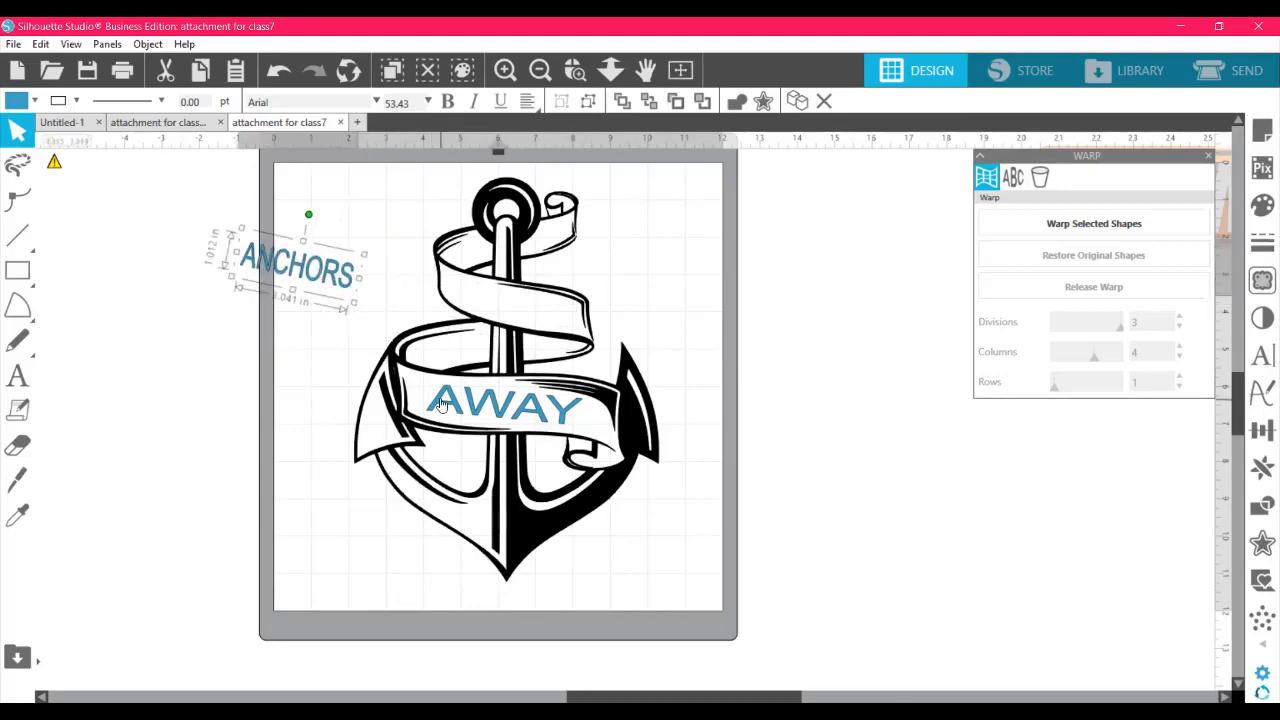
pyautogui.moveTo(441, 403); pyautogui.dragTo(140, 350)
# - Place a duplicate of the anchor off the page as a spare
pyautogui.click(527, 297)
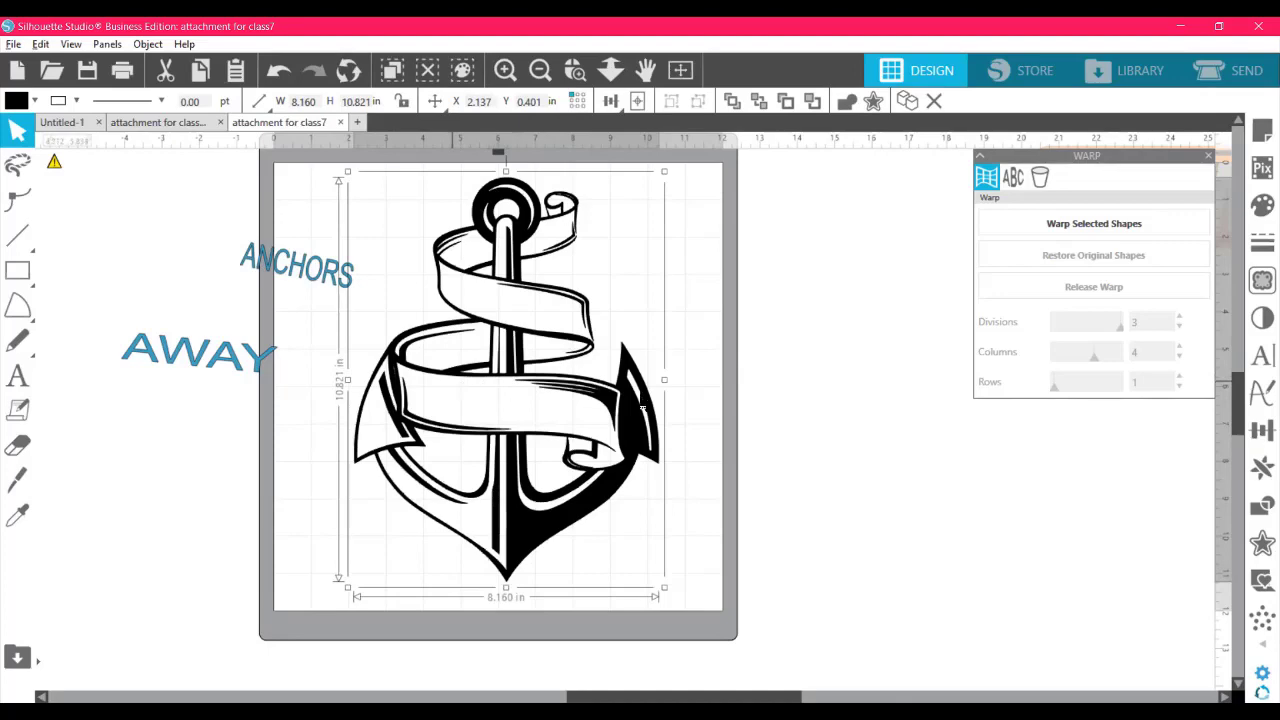
pyautogui.moveTo(643, 407); pyautogui.dragTo(849, 403)
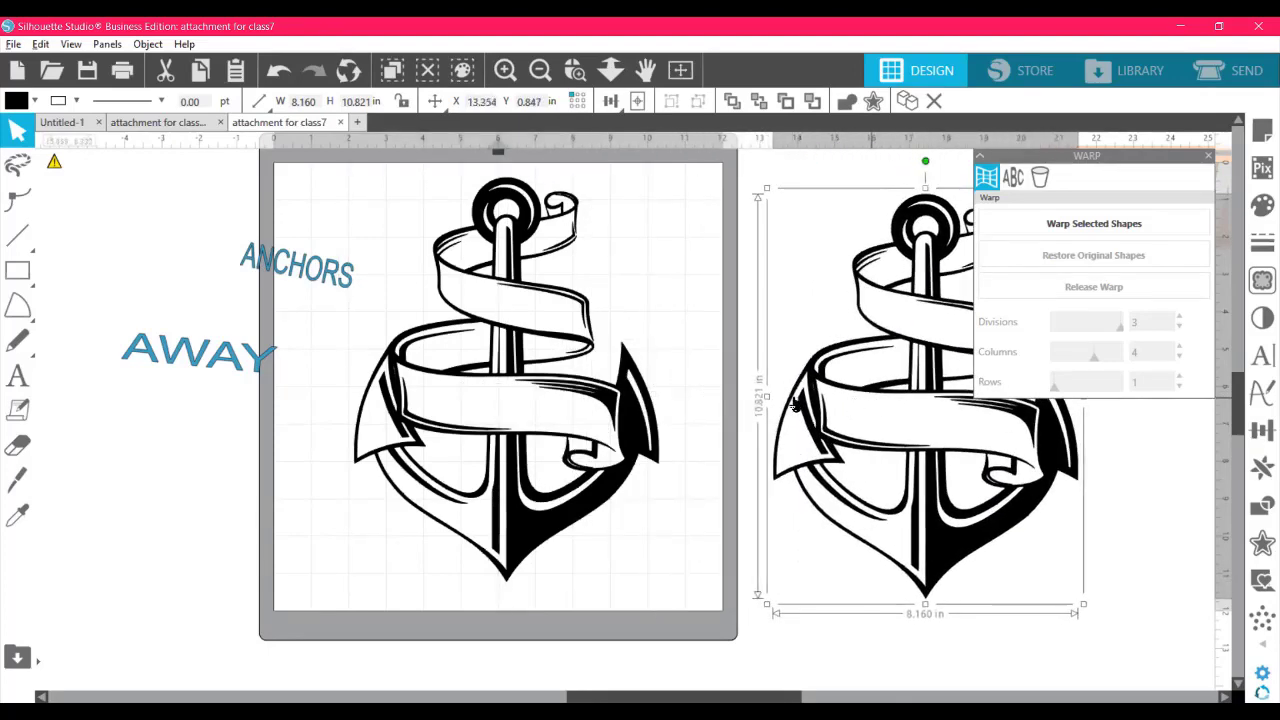
# - Create a 0.125 in offset with rounded corners around the anchor on the page
pyautogui.click(505, 387)
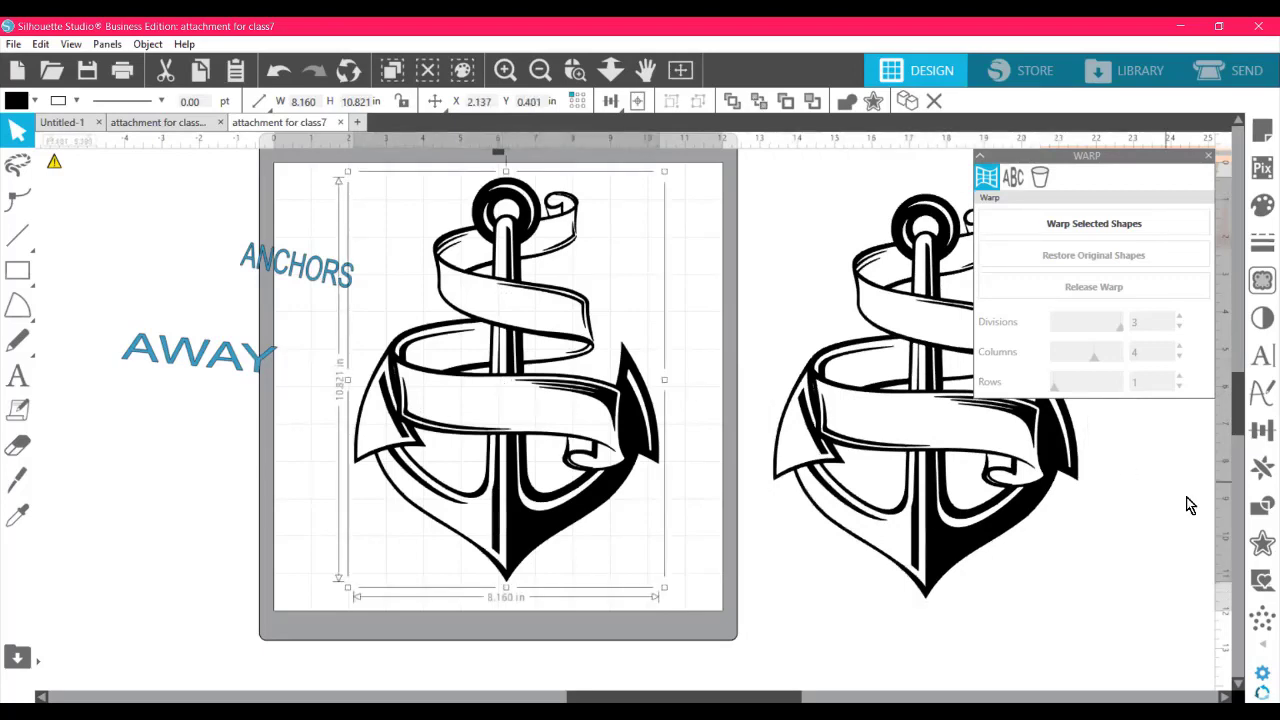
pyautogui.click(1262, 545)
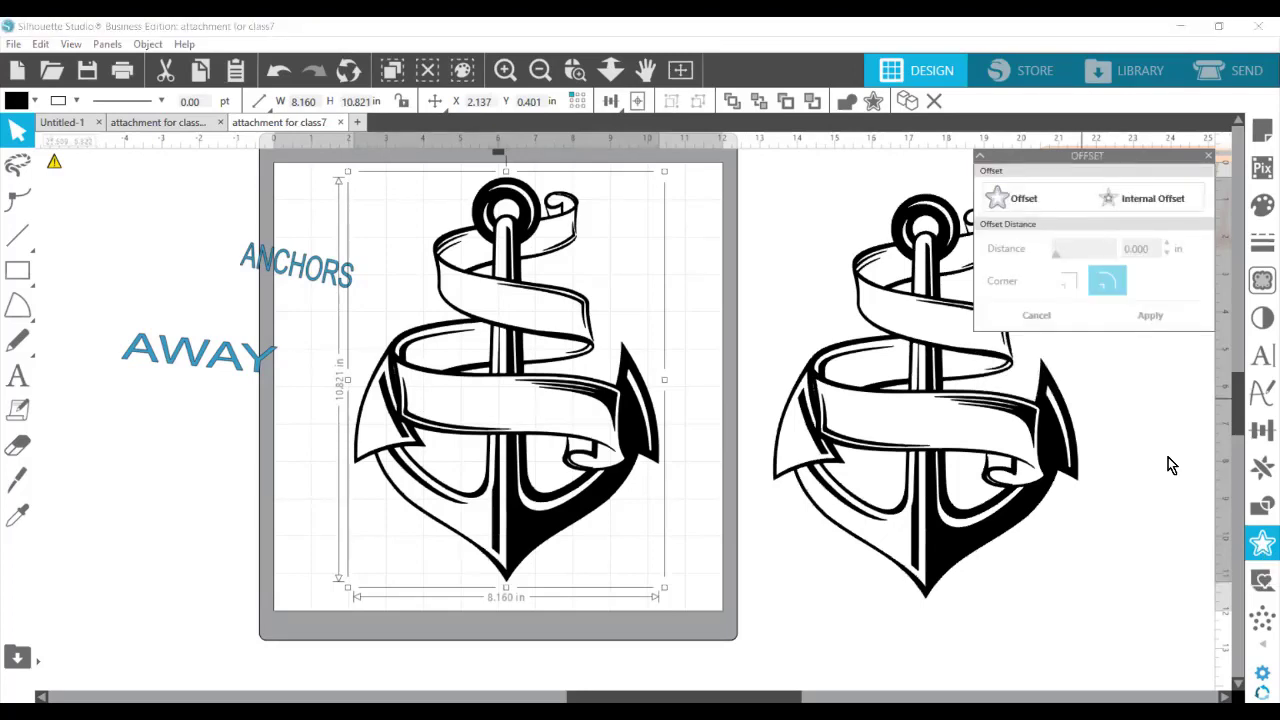
pyautogui.click(1007, 203)
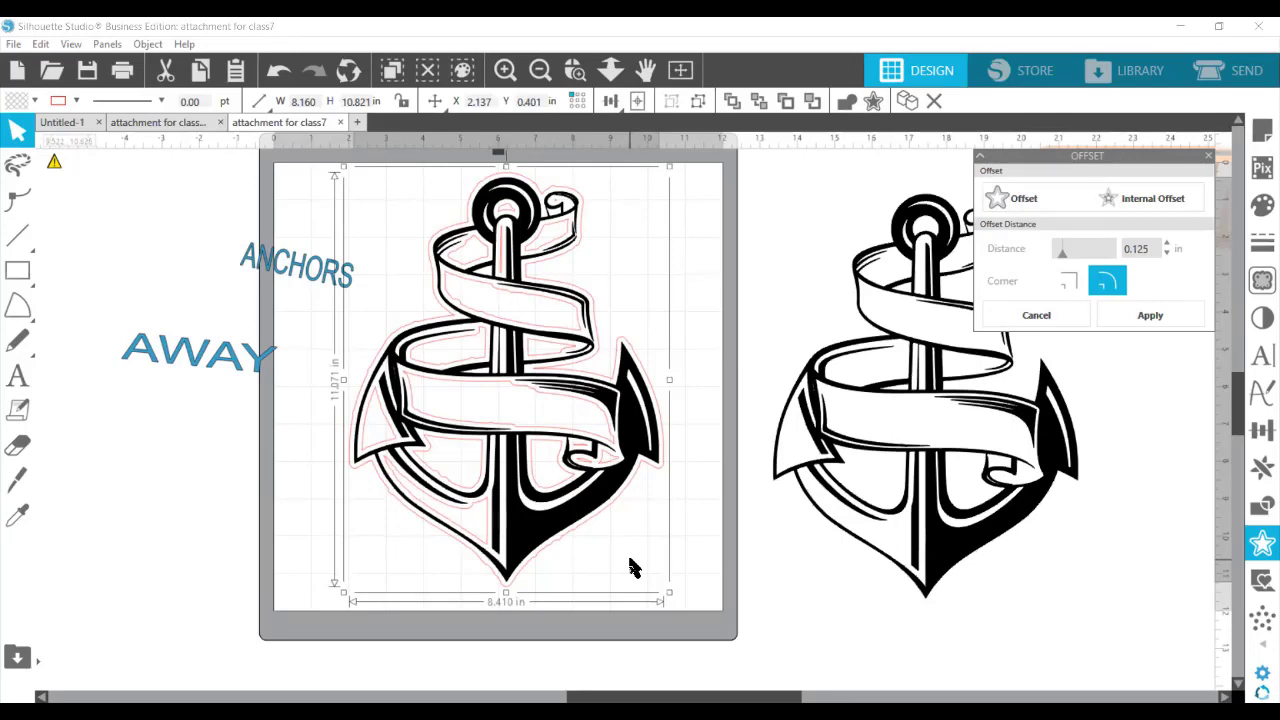
pyautogui.click(505, 70)
pyautogui.moveTo(373, 293); pyautogui.dragTo(582, 387)
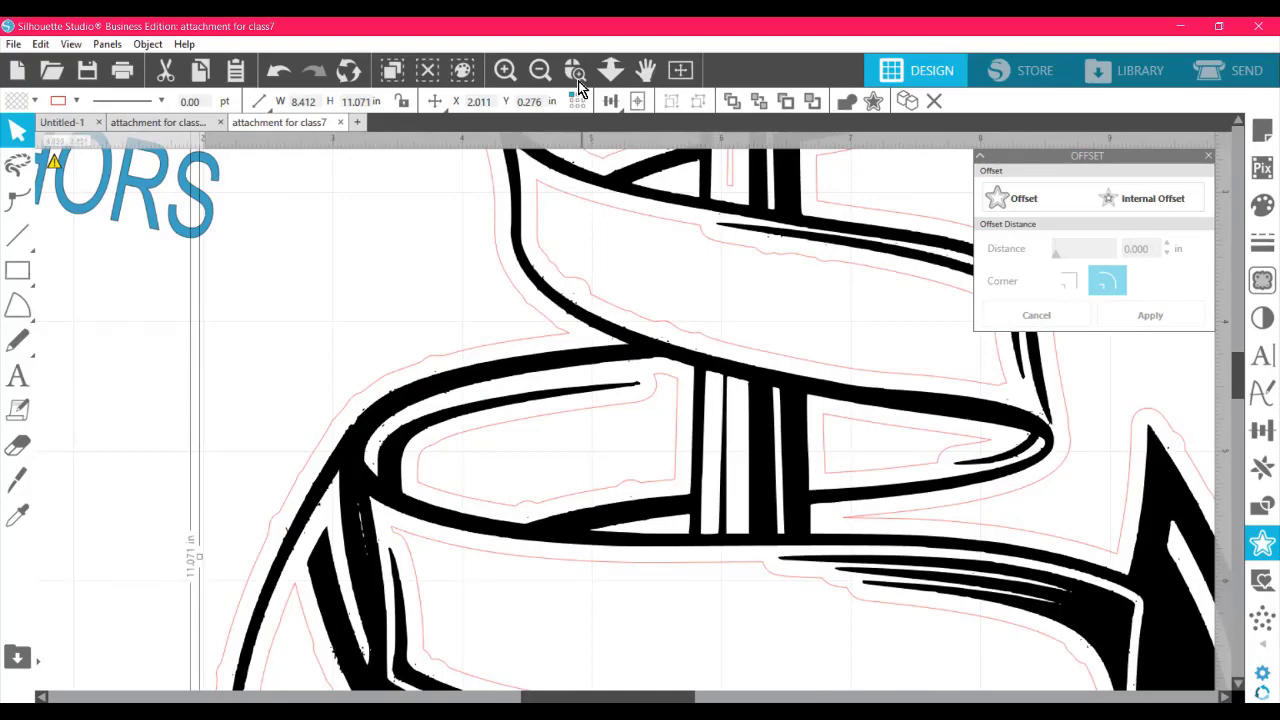
pyautogui.hotkey('ctrl', '-')
pyautogui.hotkey('ctrl', '-')
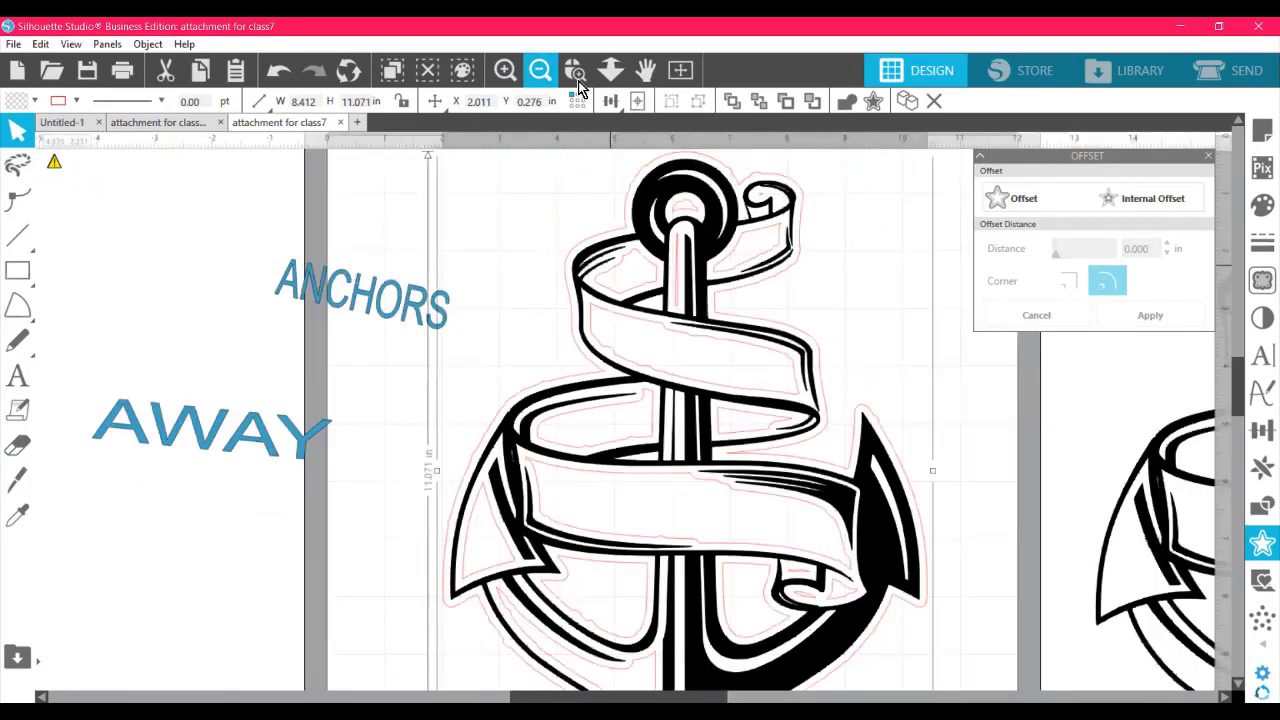
# - Move the black anchor off the page toward the spare copy, separating it from its red offset outline
pyautogui.hscroll(-5, 660, 420)
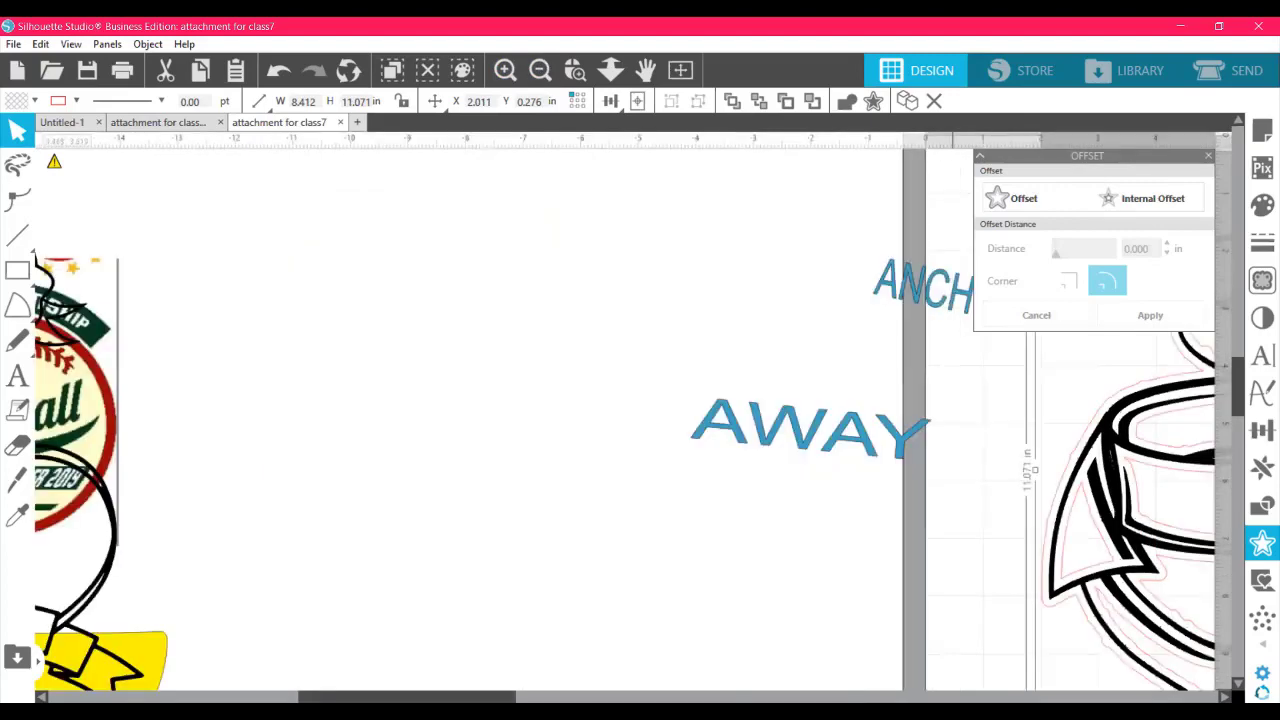
pyautogui.hscroll(5, 660, 420)
pyautogui.hscroll(2, 777, 600)
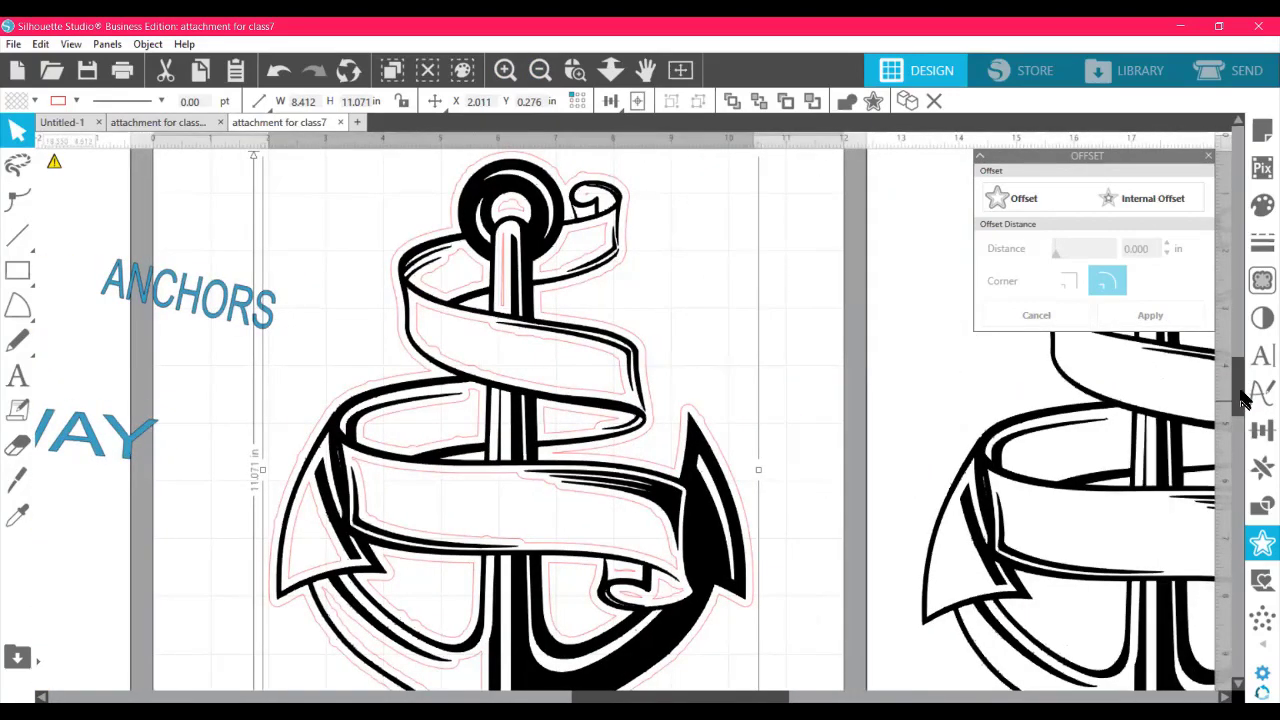
pyautogui.scroll(-1, 1247, 388)
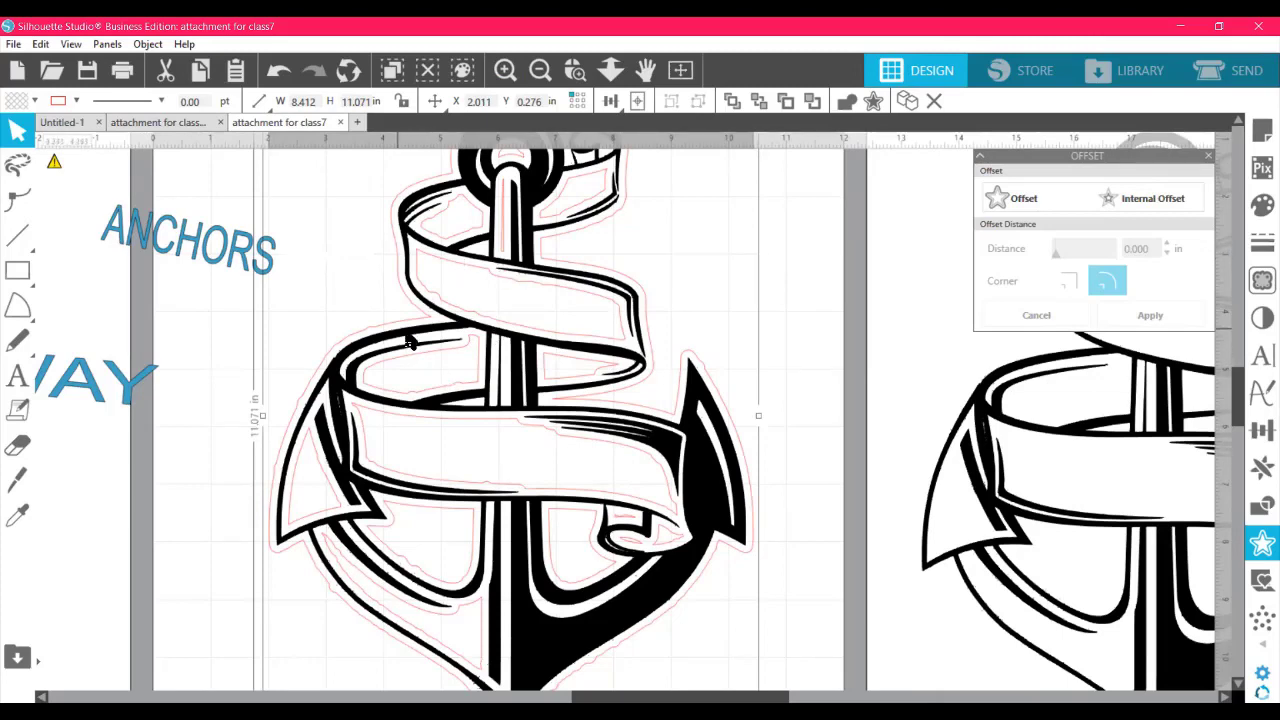
pyautogui.moveTo(400, 338); pyautogui.dragTo(1188, 308)
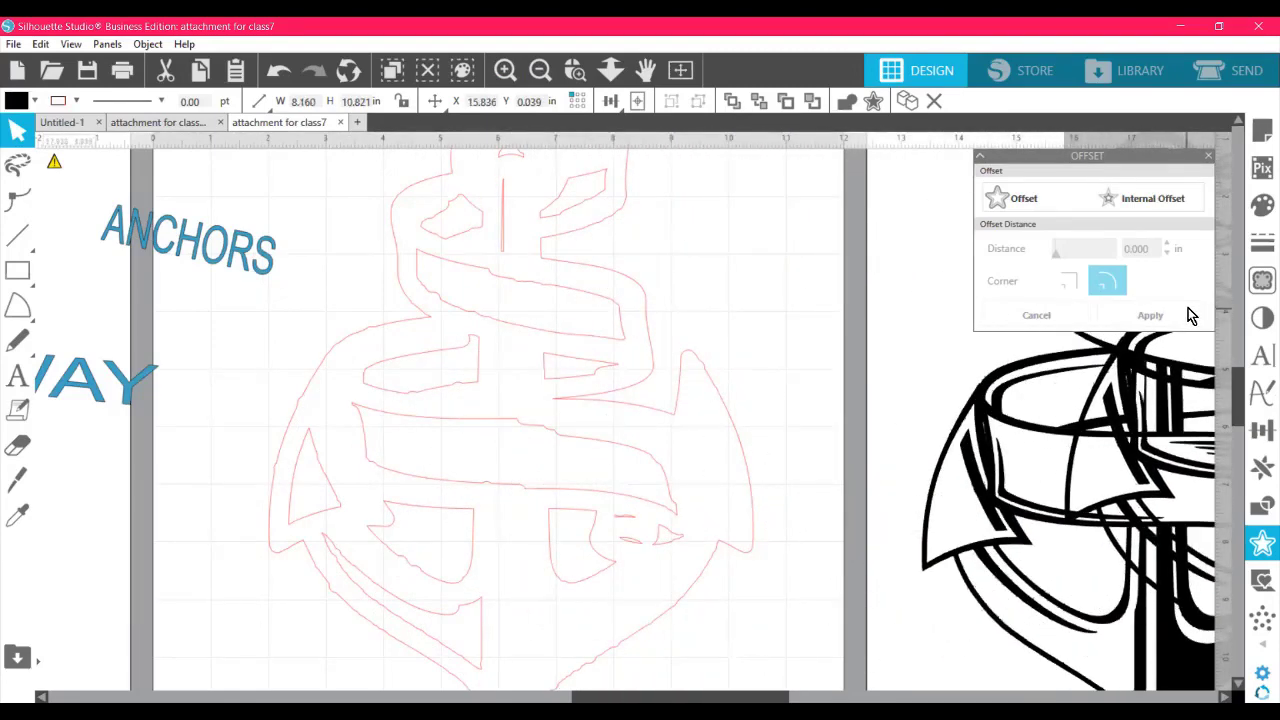
# - Place ANCHORS inside the offset outline's upper ribbon and AWAY inside its lower ribbon
pyautogui.click(242, 266)
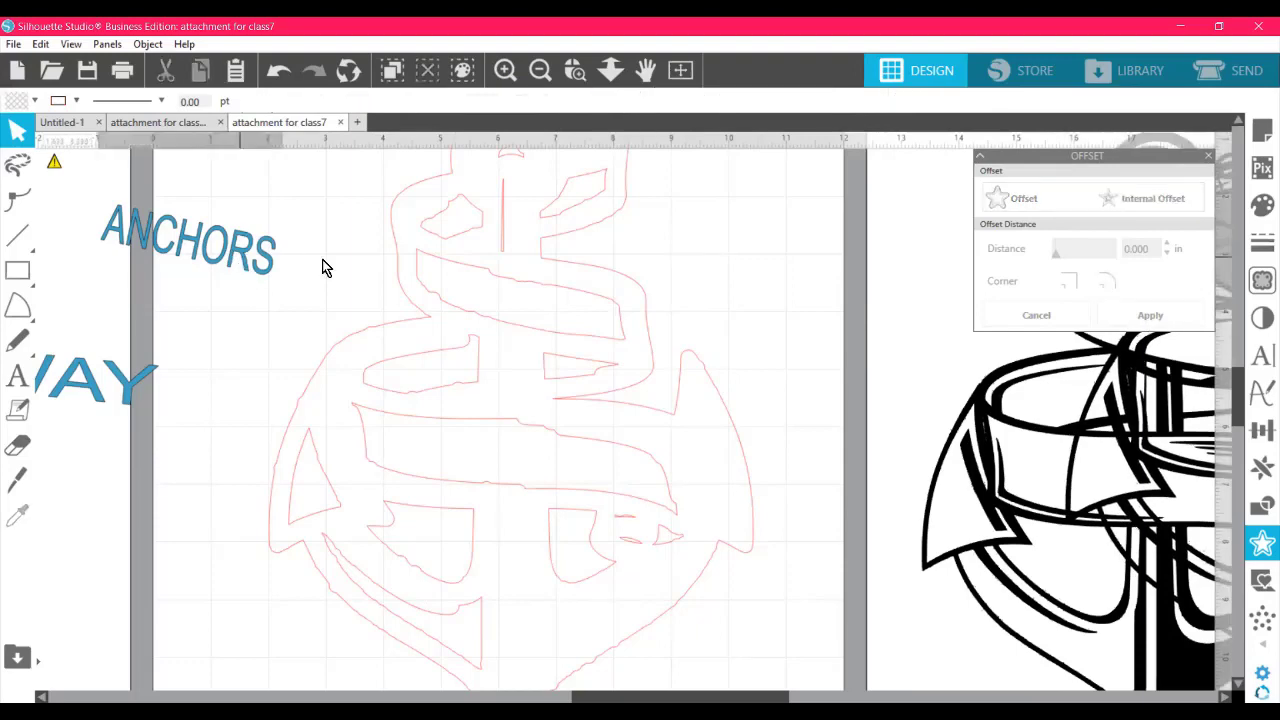
pyautogui.moveTo(241, 265); pyautogui.dragTo(565, 315)
pyautogui.click(436, 466)
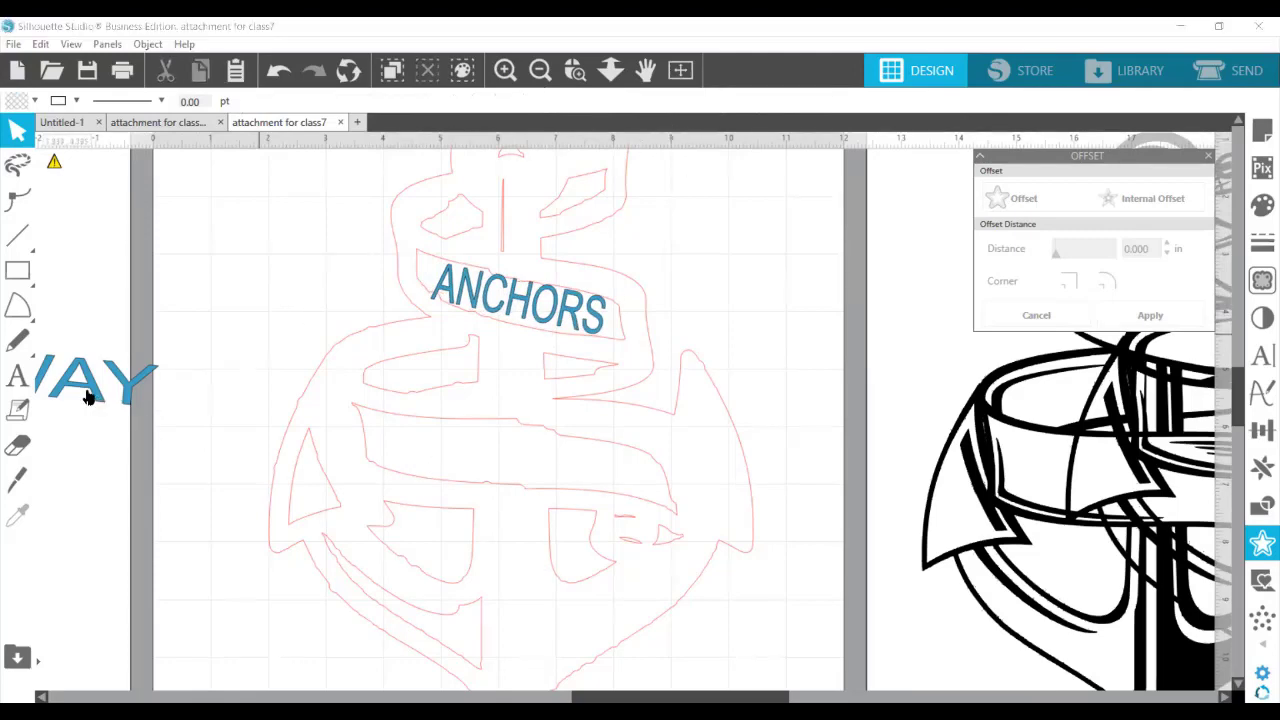
pyautogui.moveTo(87, 393); pyautogui.dragTo(550, 475)
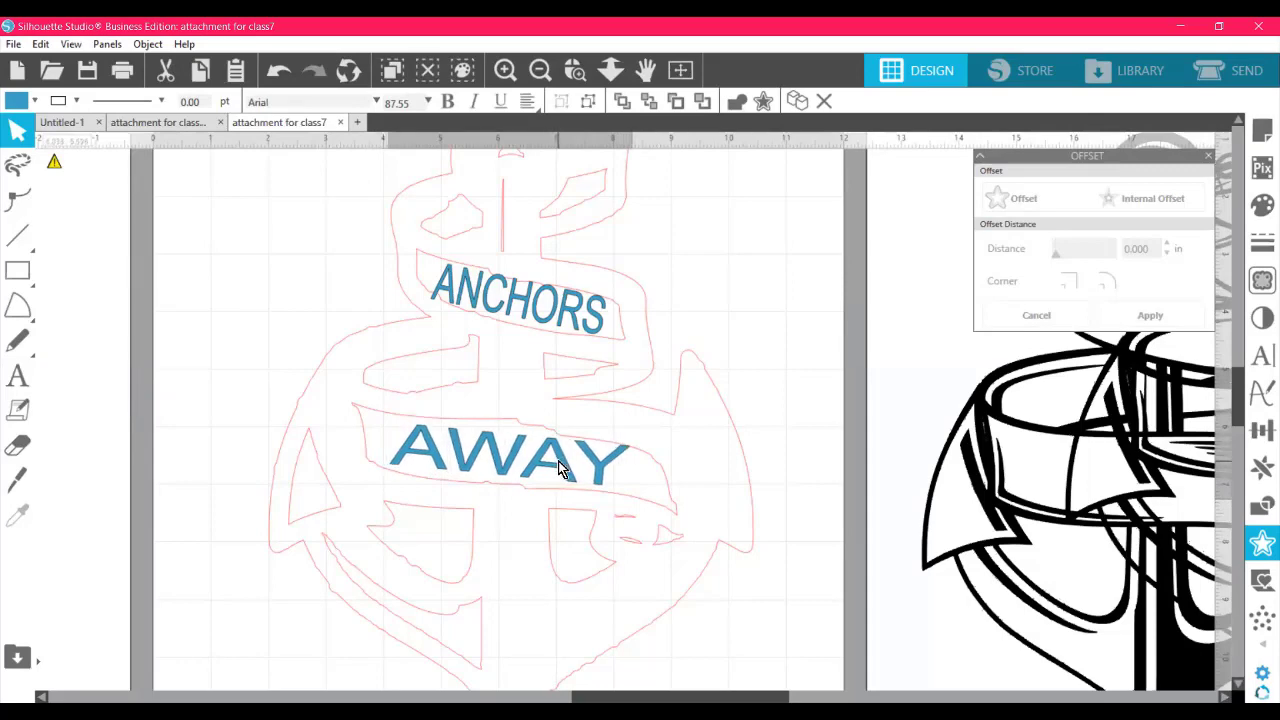
pyautogui.click(693, 358)
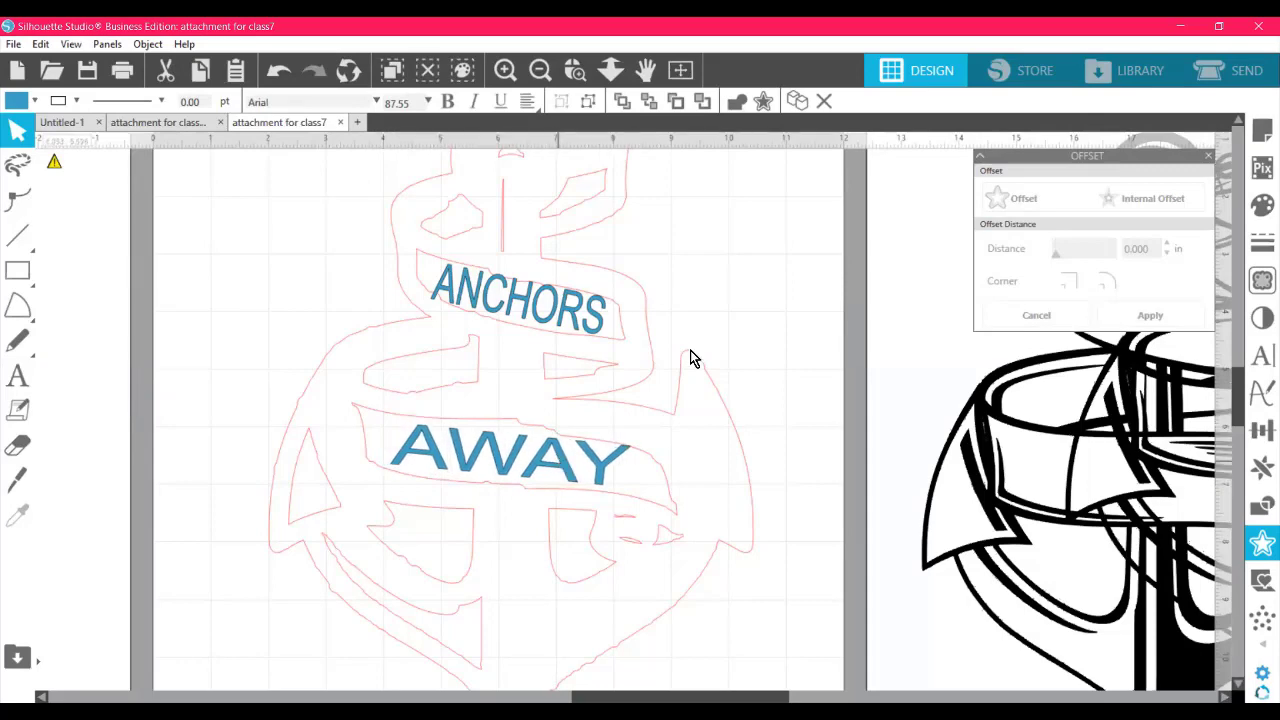
# - Scale ANCHORS down to about 2.53 by 0.84 in and center it within the upper ribbon outline
pyautogui.click(566, 321)
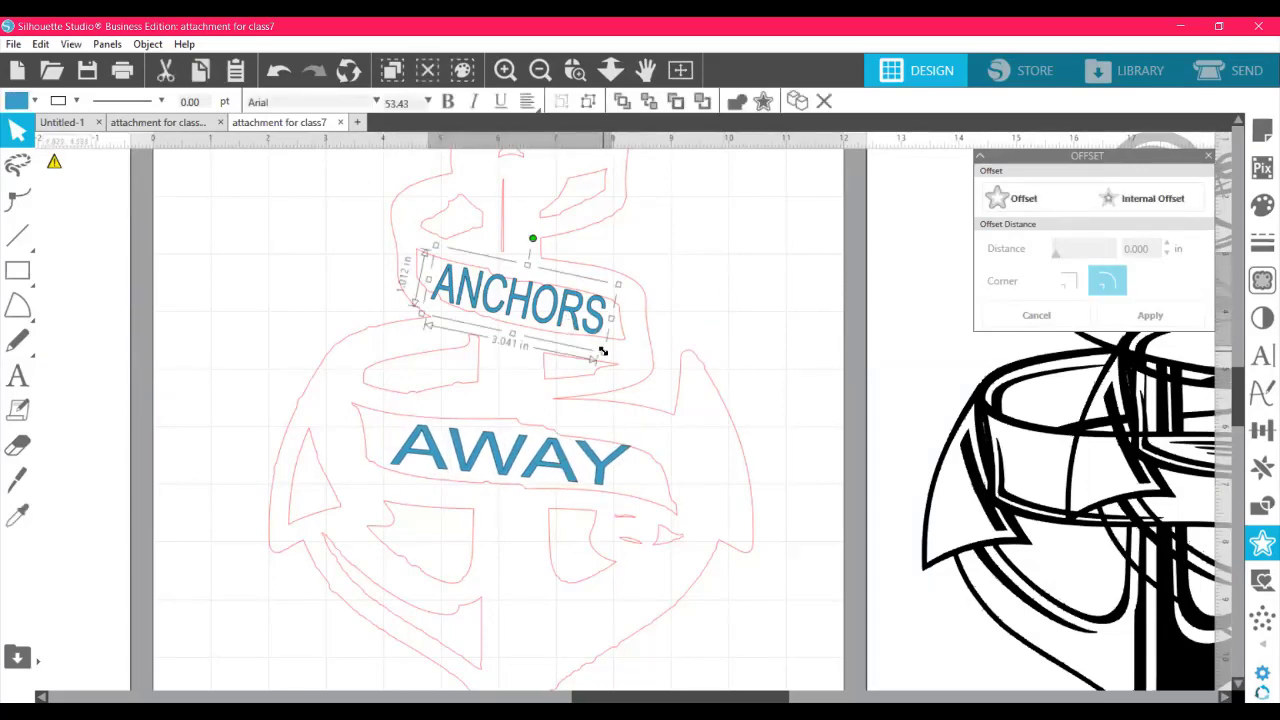
pyautogui.moveTo(602, 353); pyautogui.dragTo(532, 309)
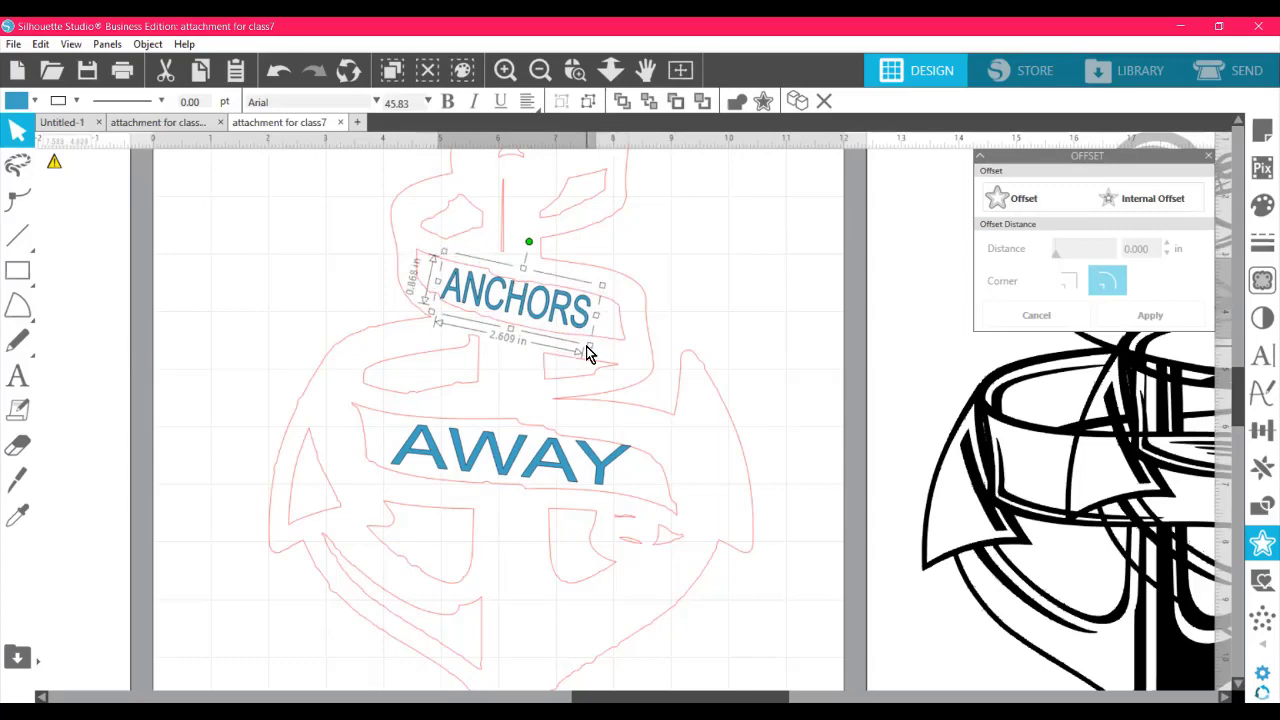
pyautogui.moveTo(588, 346); pyautogui.dragTo(555, 311)
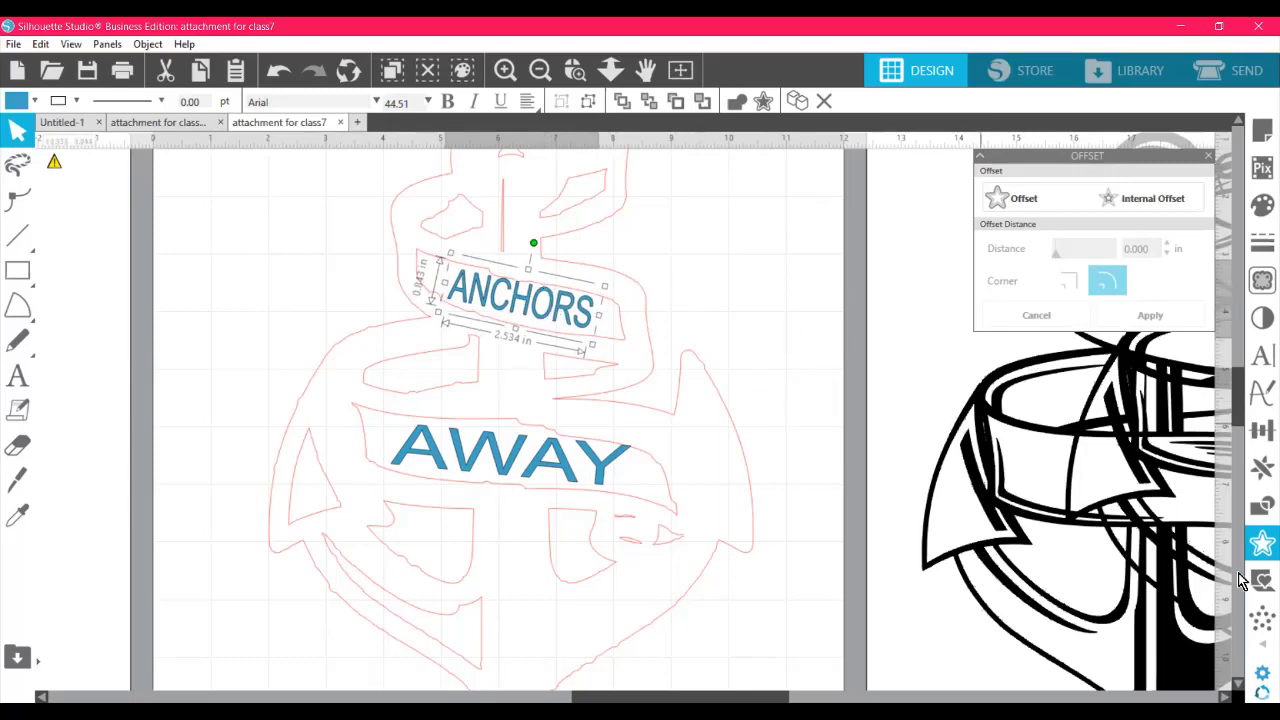
# - Open the Warp settings
pyautogui.click(1262, 648)
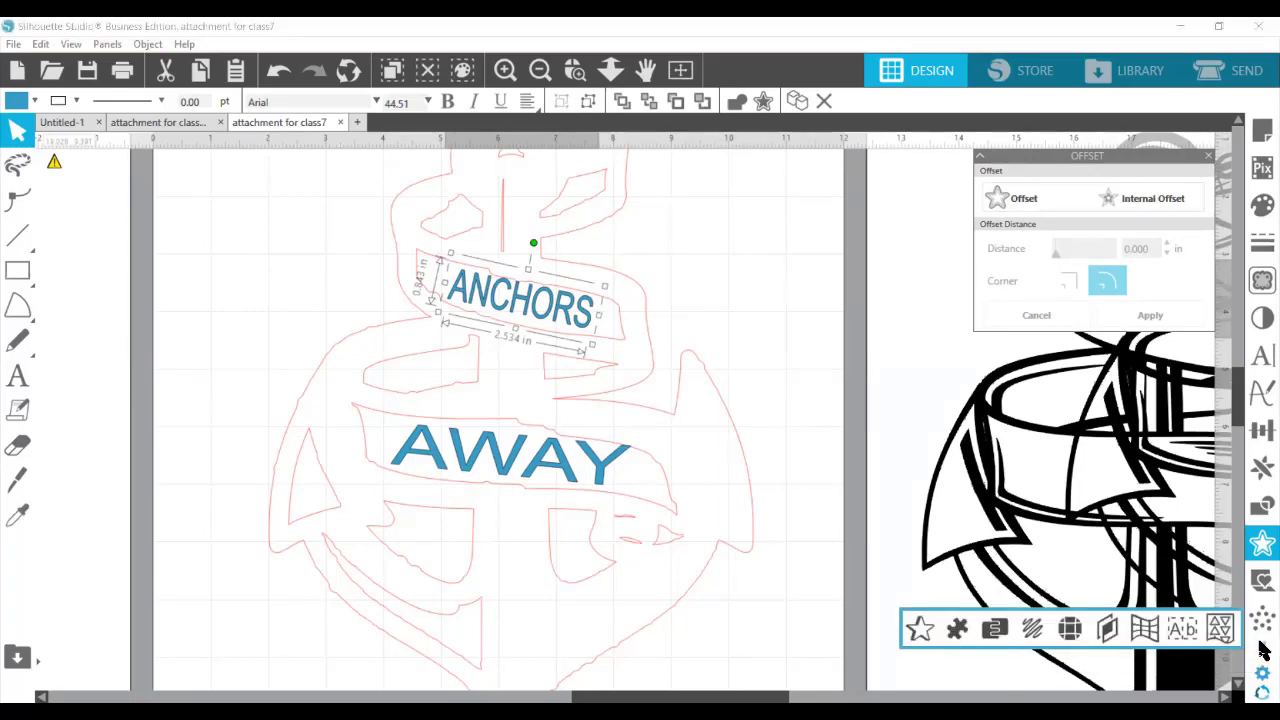
pyautogui.click(1262, 648)
pyautogui.click(1262, 648)
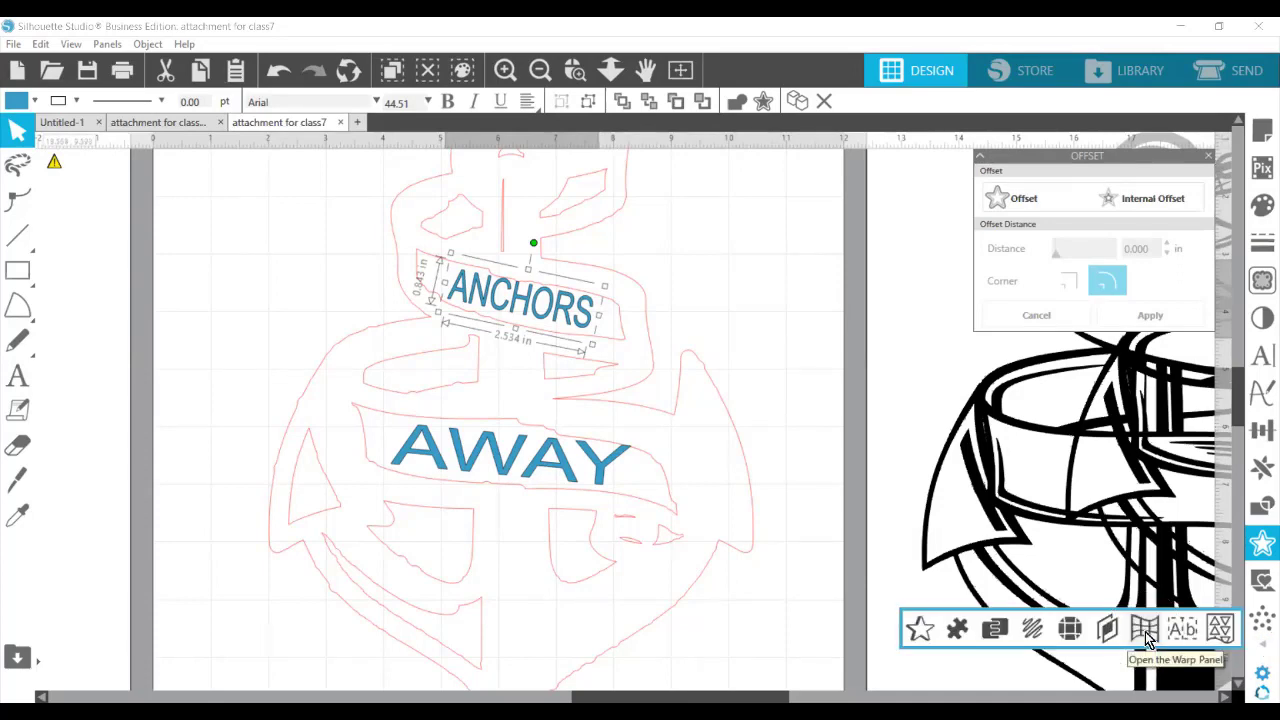
pyautogui.click(1145, 631)
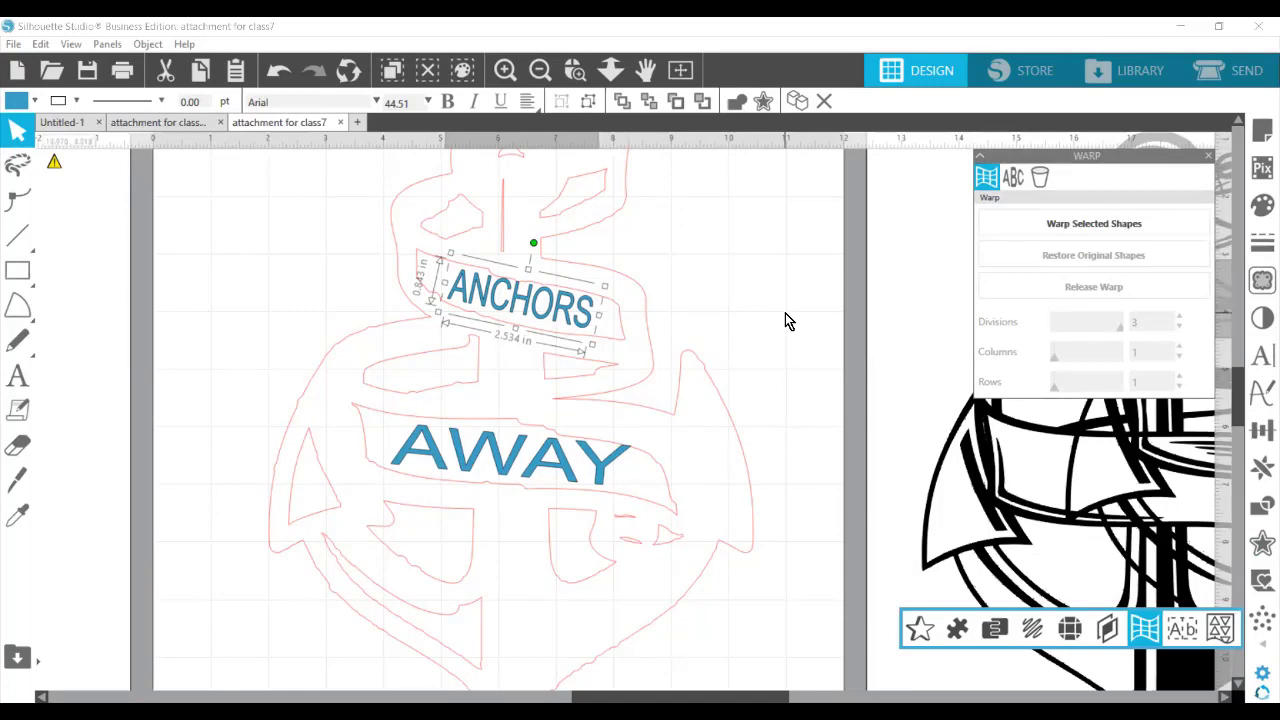
# - Try a 4 pt line thickness on the anchor's offset outline and undo it
pyautogui.click(583, 224)
pyautogui.click(582, 228)
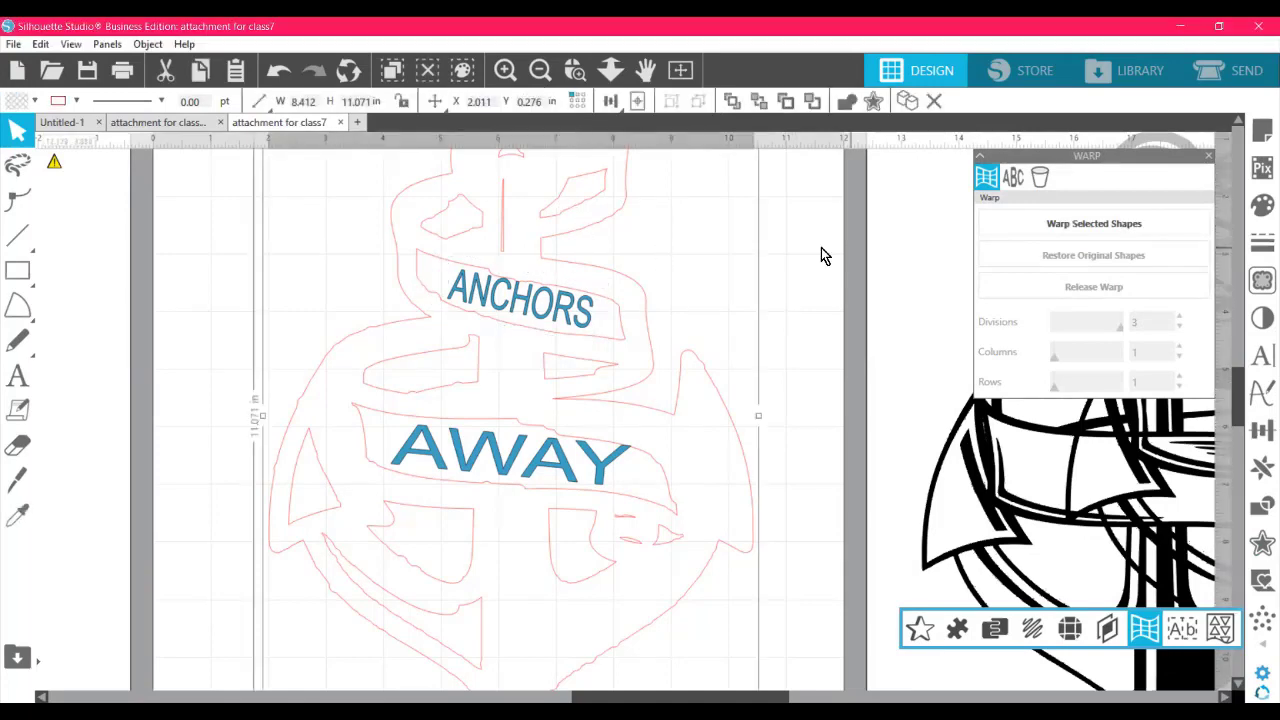
pyautogui.rightClick(608, 220)
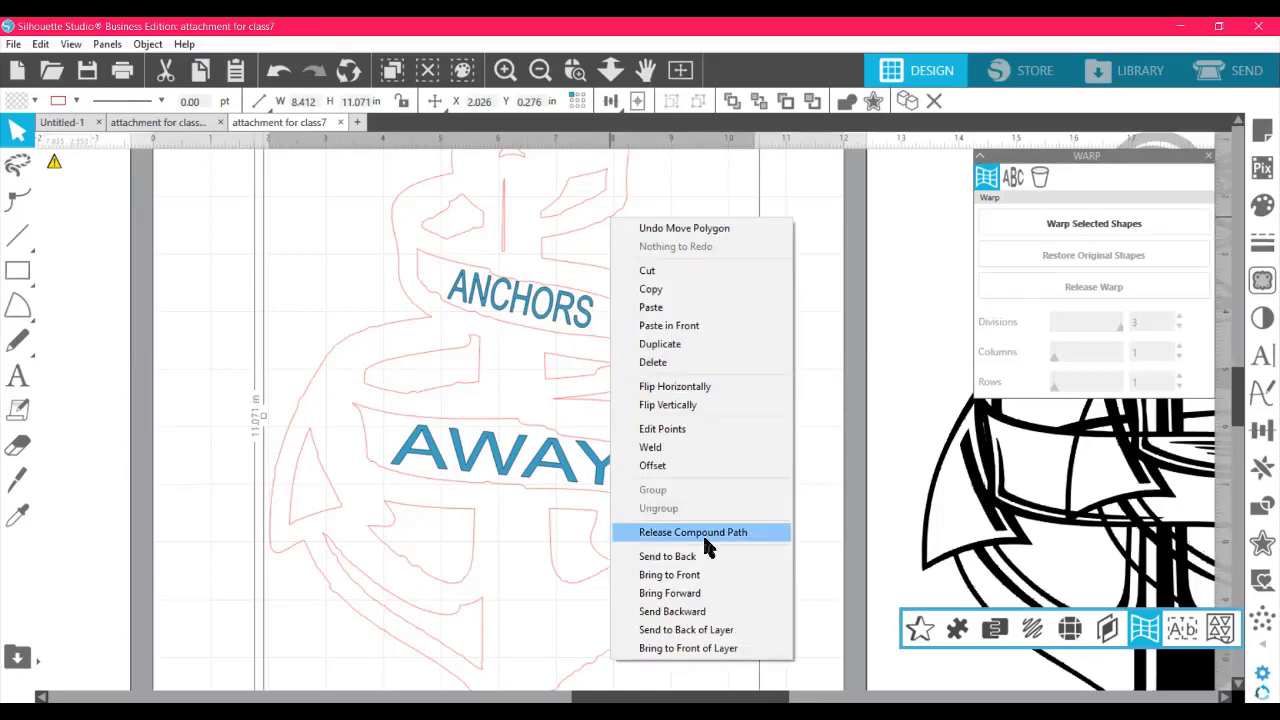
pyautogui.click(757, 189)
pyautogui.click(615, 219)
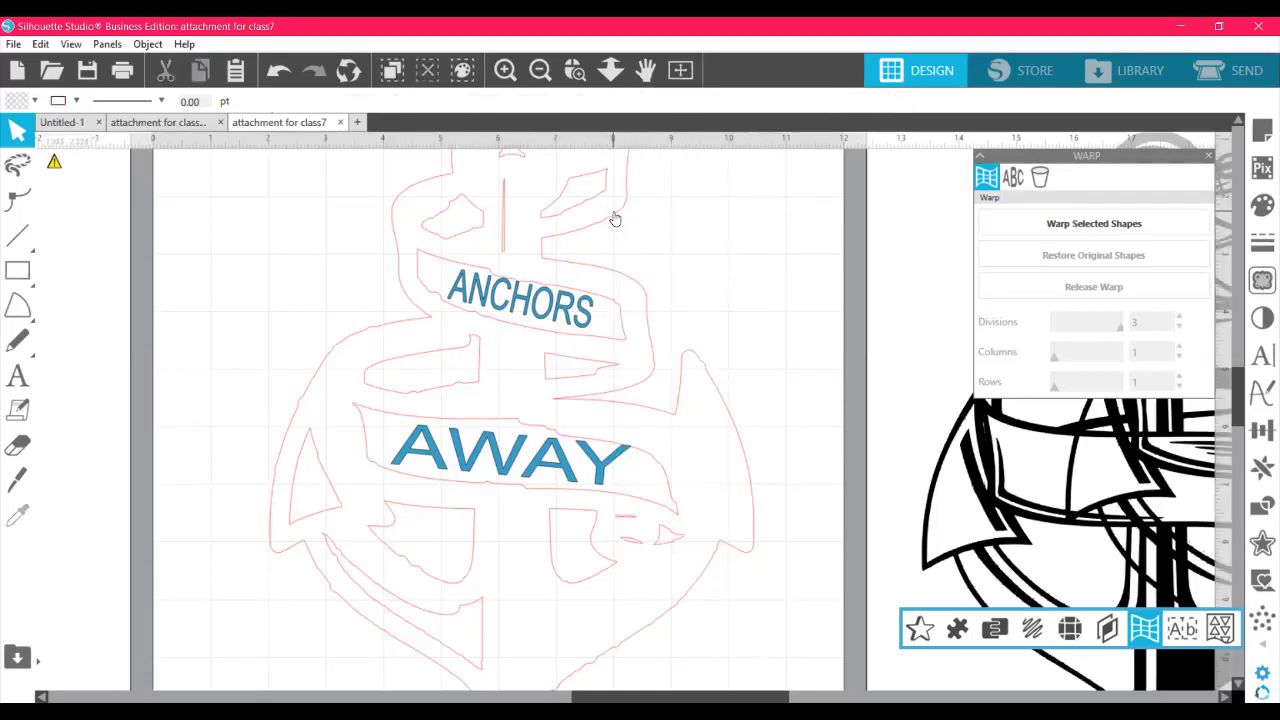
pyautogui.click(615, 219)
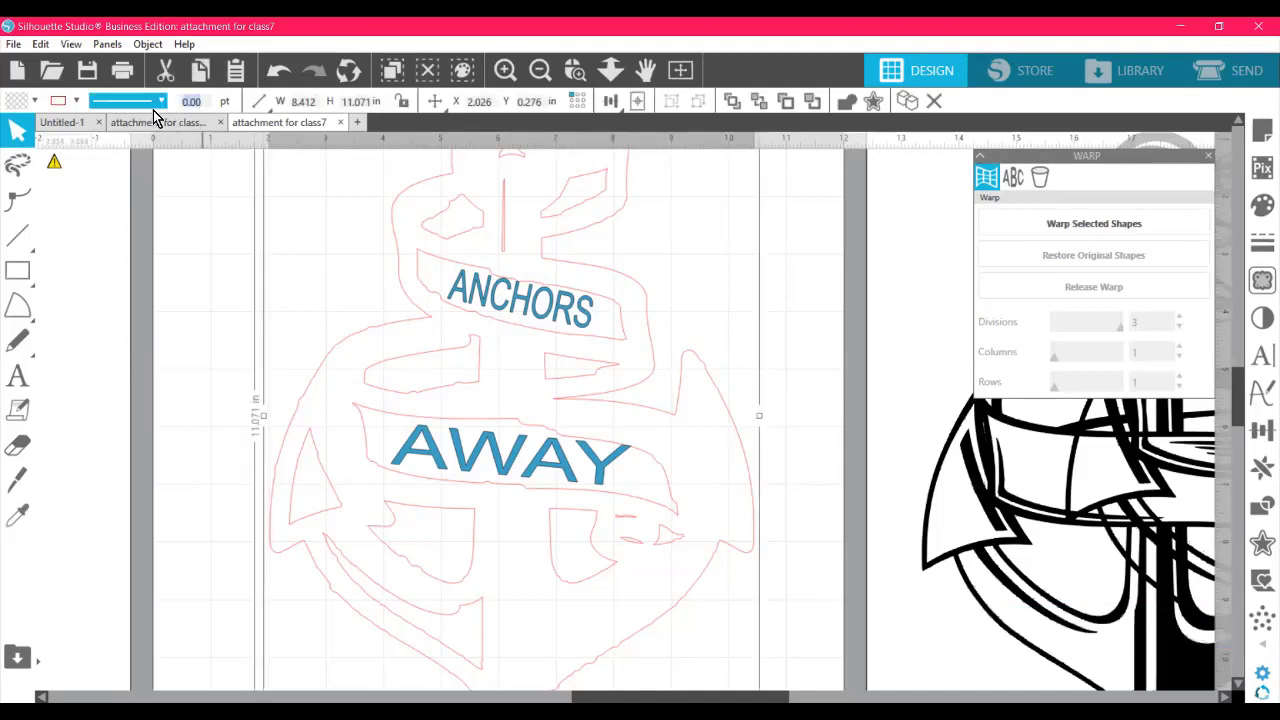
pyautogui.write('4')
pyautogui.press('Return')
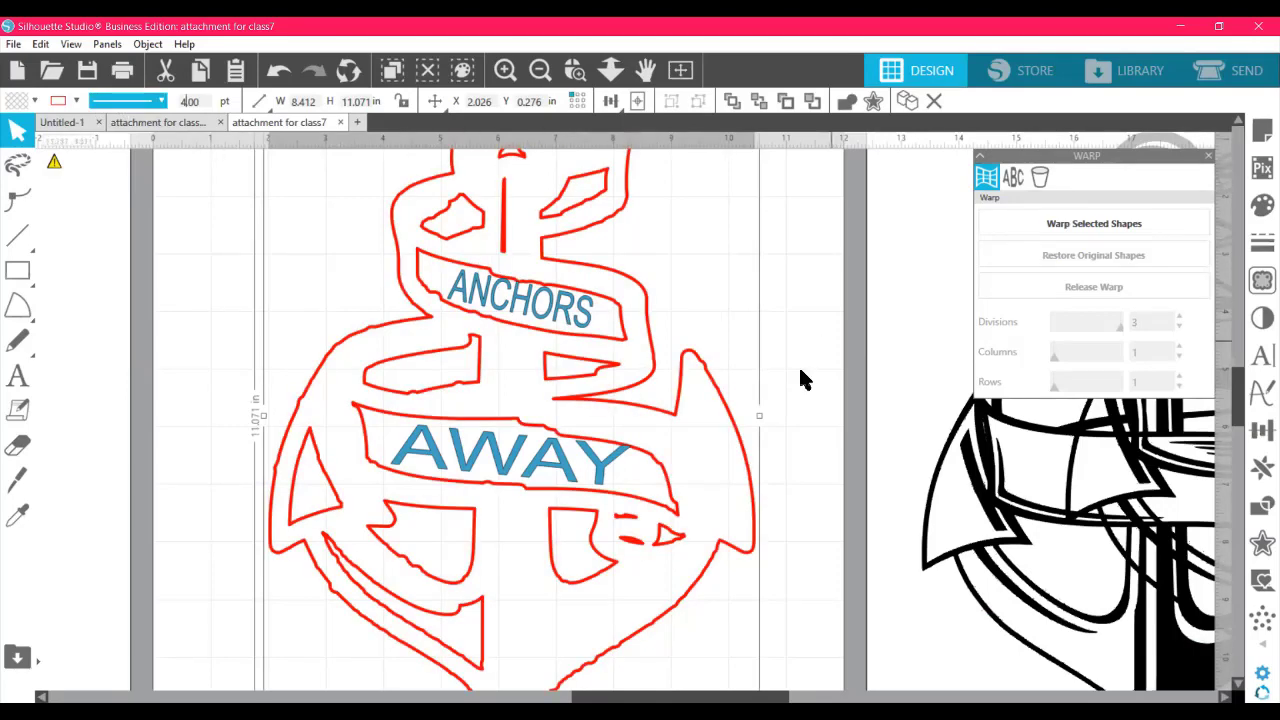
pyautogui.click(280, 68)
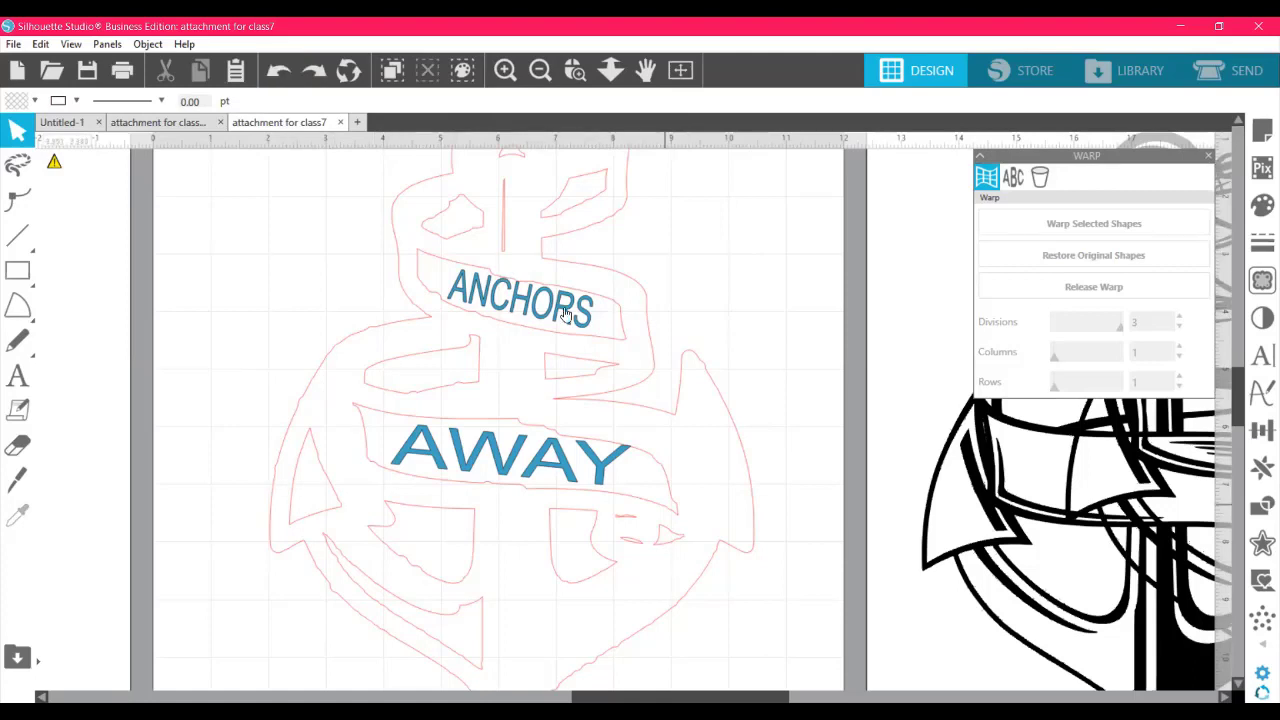
# - Set the line thickness of the anchor's offset outline to 3 pt
pyautogui.click(648, 300)
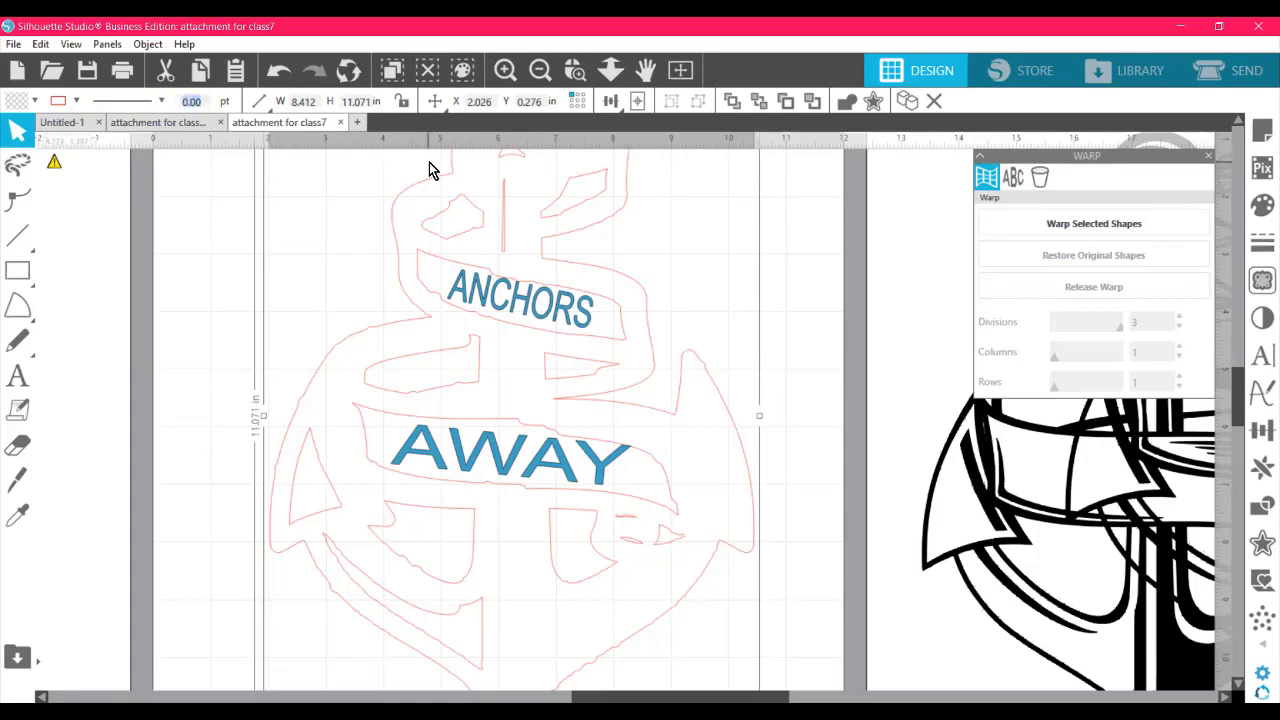
pyautogui.write('3')
pyautogui.press('Return')
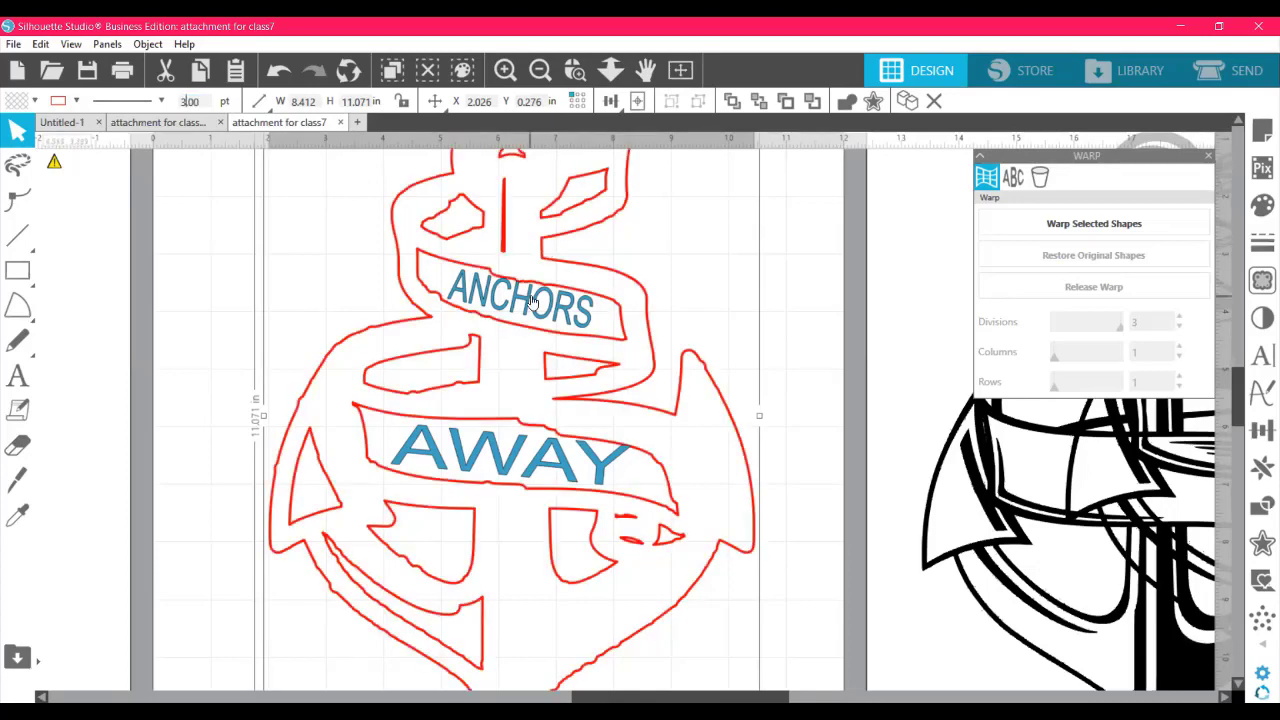
pyautogui.click(800, 277)
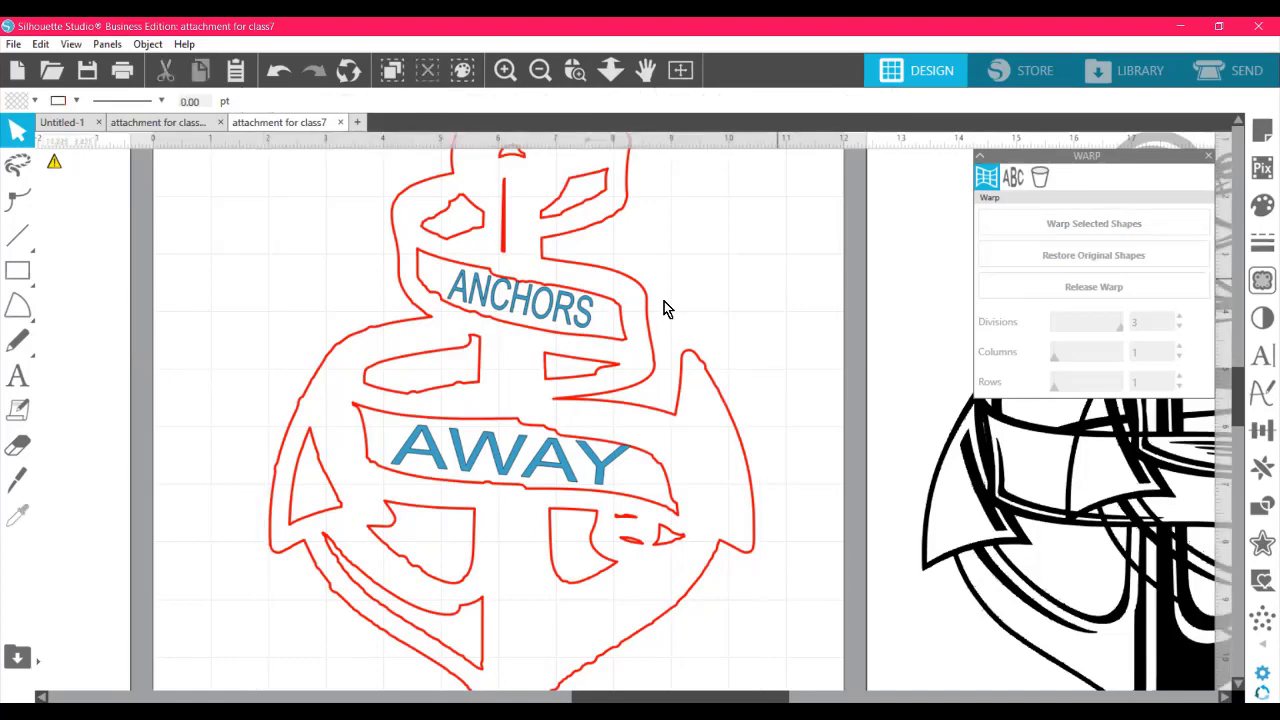
# - Apply a warp grid with 3 columns and 1 row to ANCHORS
pyautogui.click(530, 315)
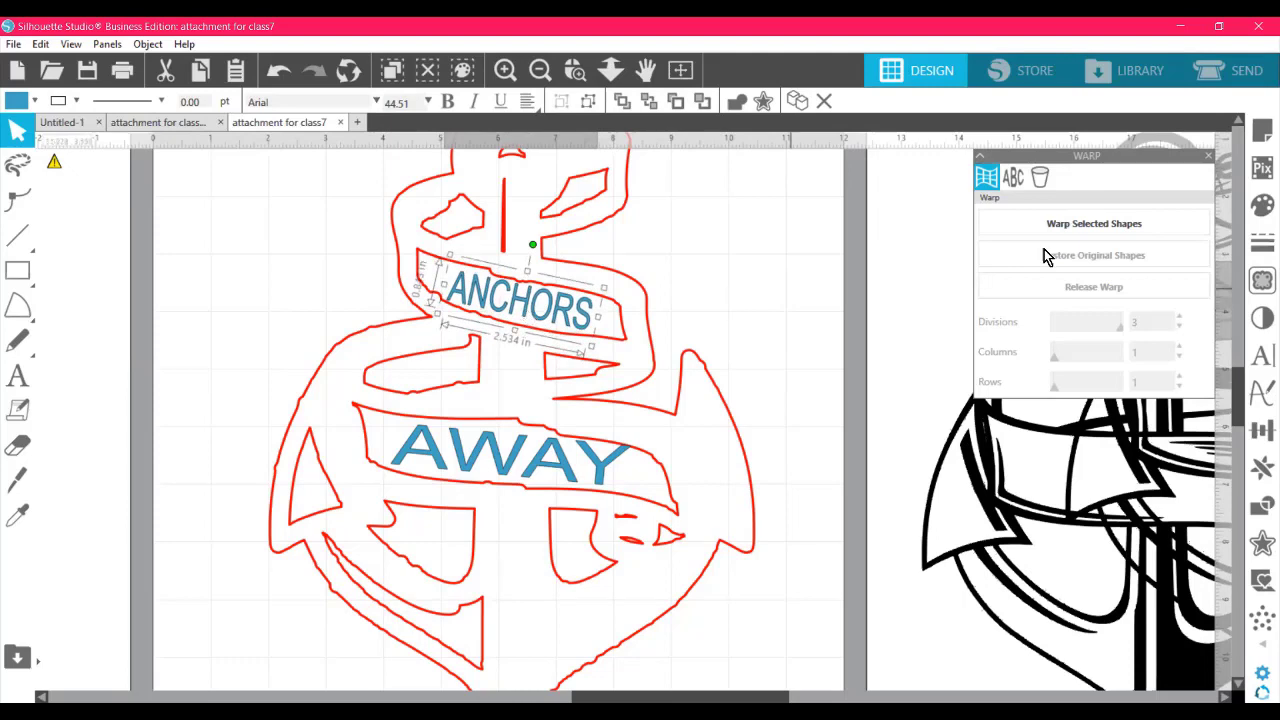
pyautogui.click(1135, 230)
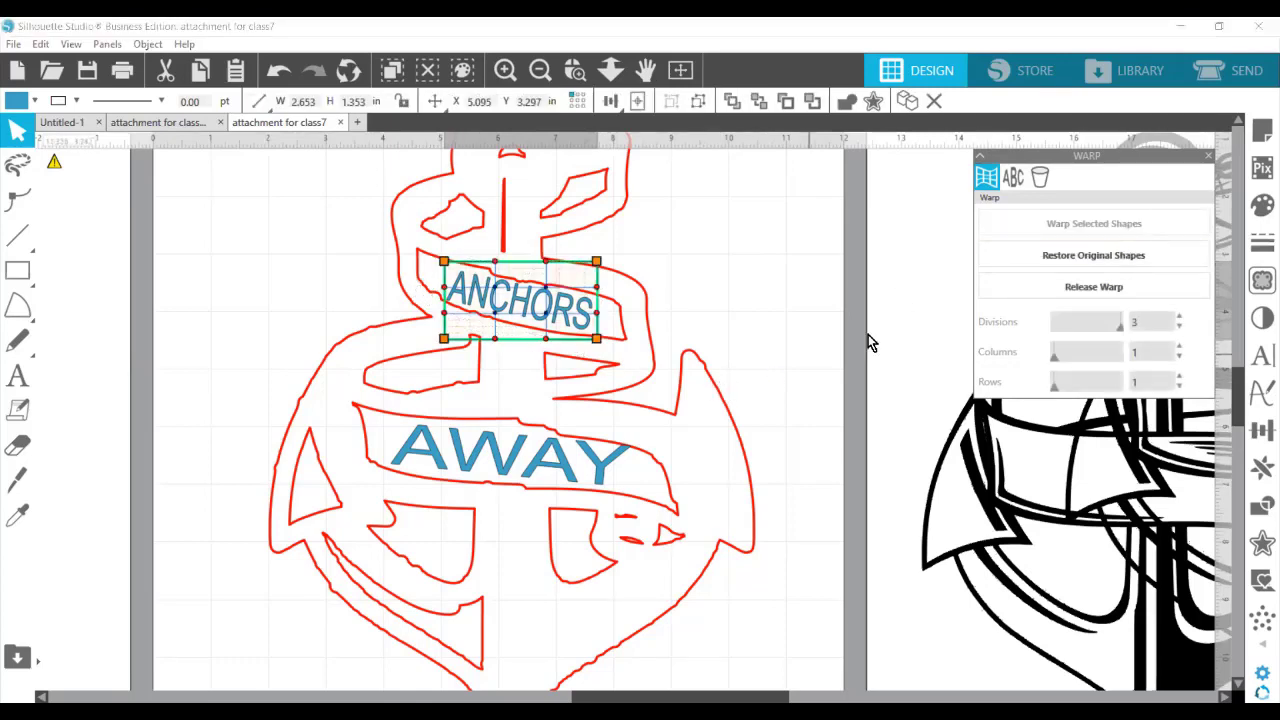
pyautogui.click(1180, 348)
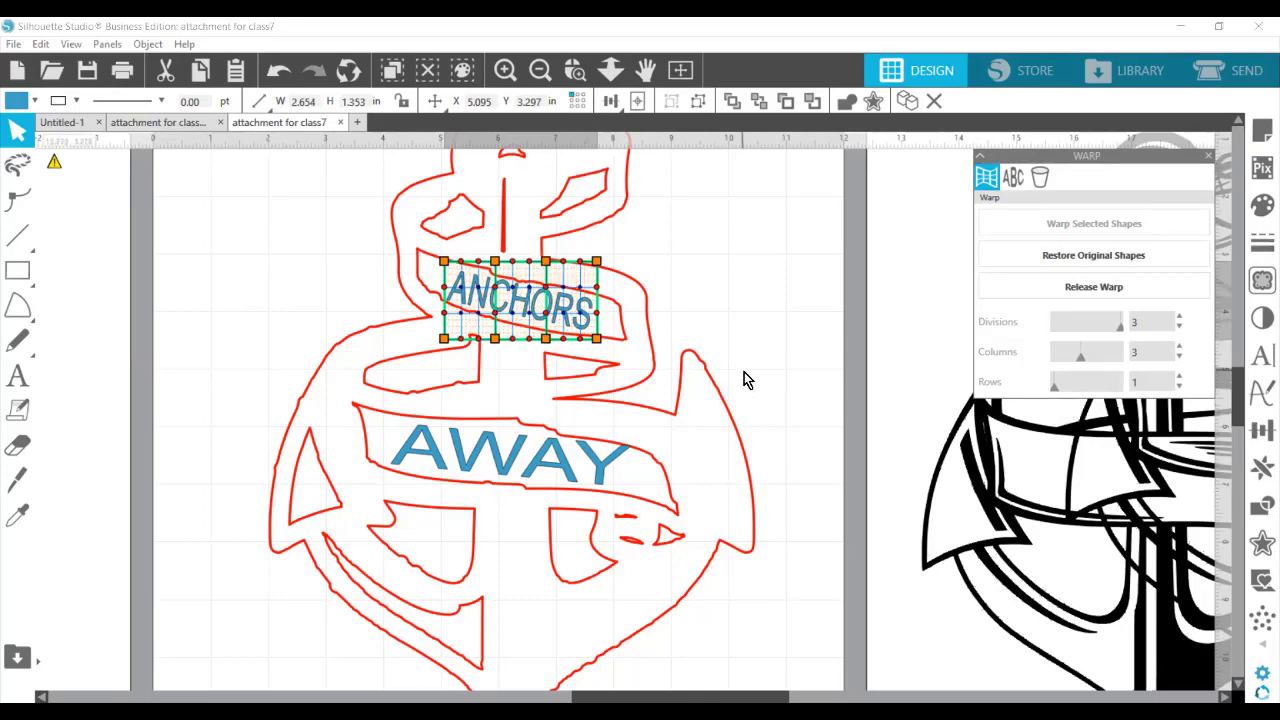
pyautogui.click(766, 303)
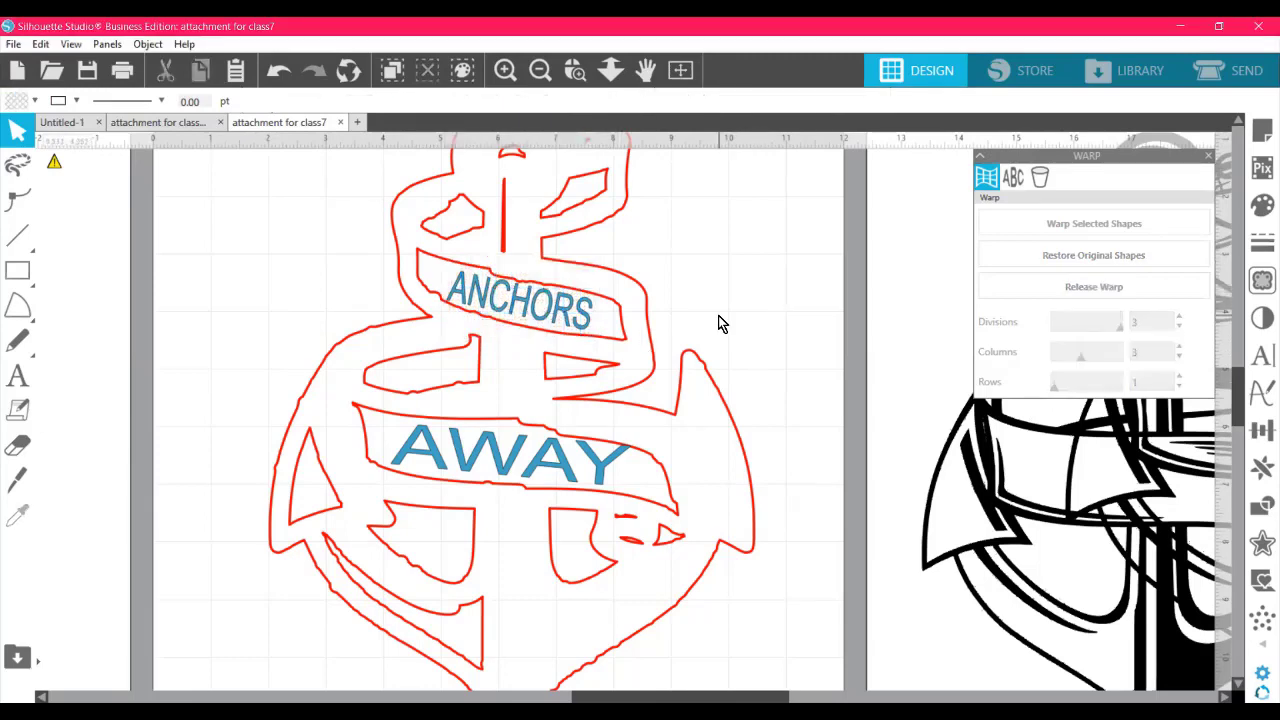
pyautogui.click(519, 189)
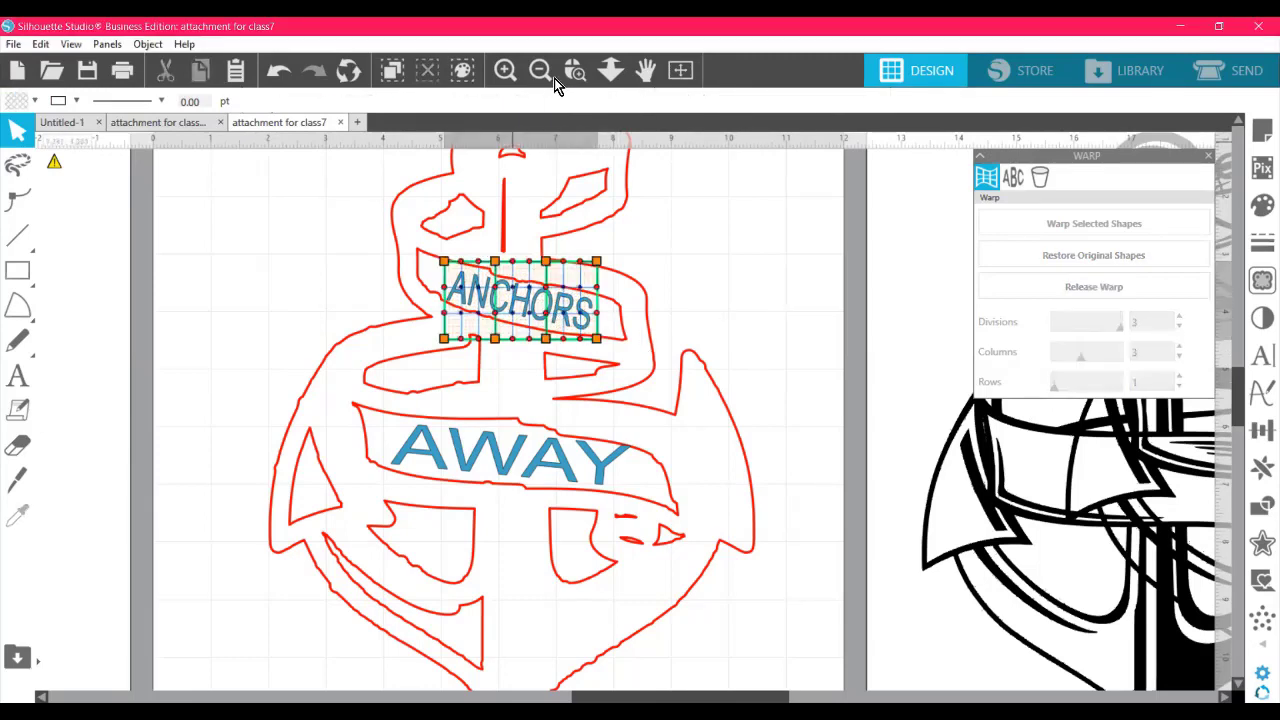
# - Pull the four outer corner points of the ANCHORS warp grid outward so the end letters stretch toward the ribbon's edges
pyautogui.click(572, 72)
pyautogui.moveTo(365, 198); pyautogui.dragTo(785, 430)
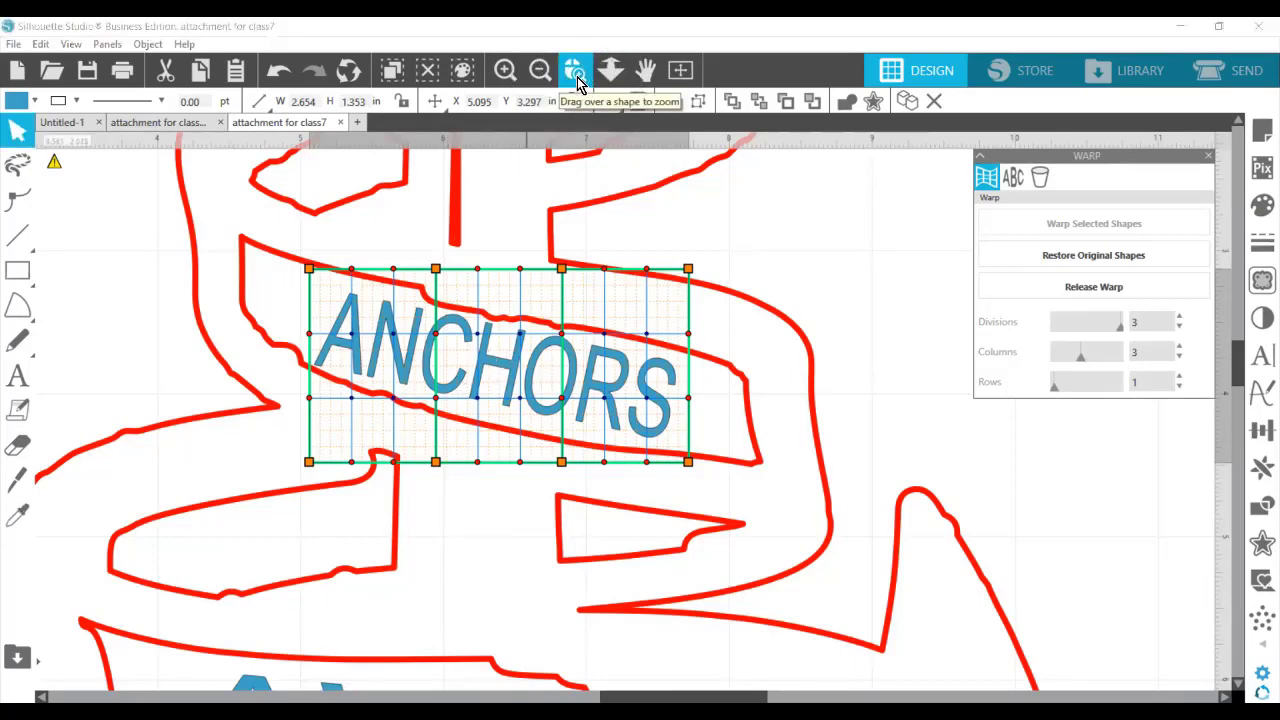
pyautogui.click(576, 78)
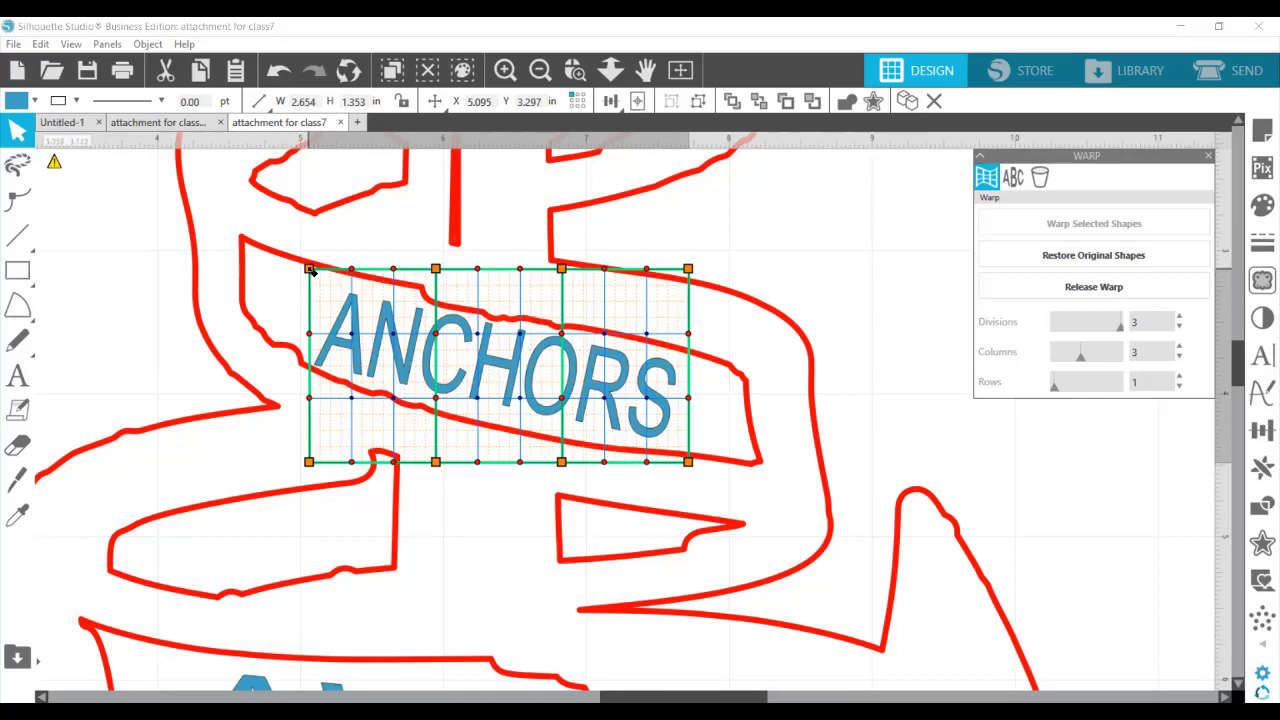
pyautogui.moveTo(309, 268); pyautogui.dragTo(307, 240)
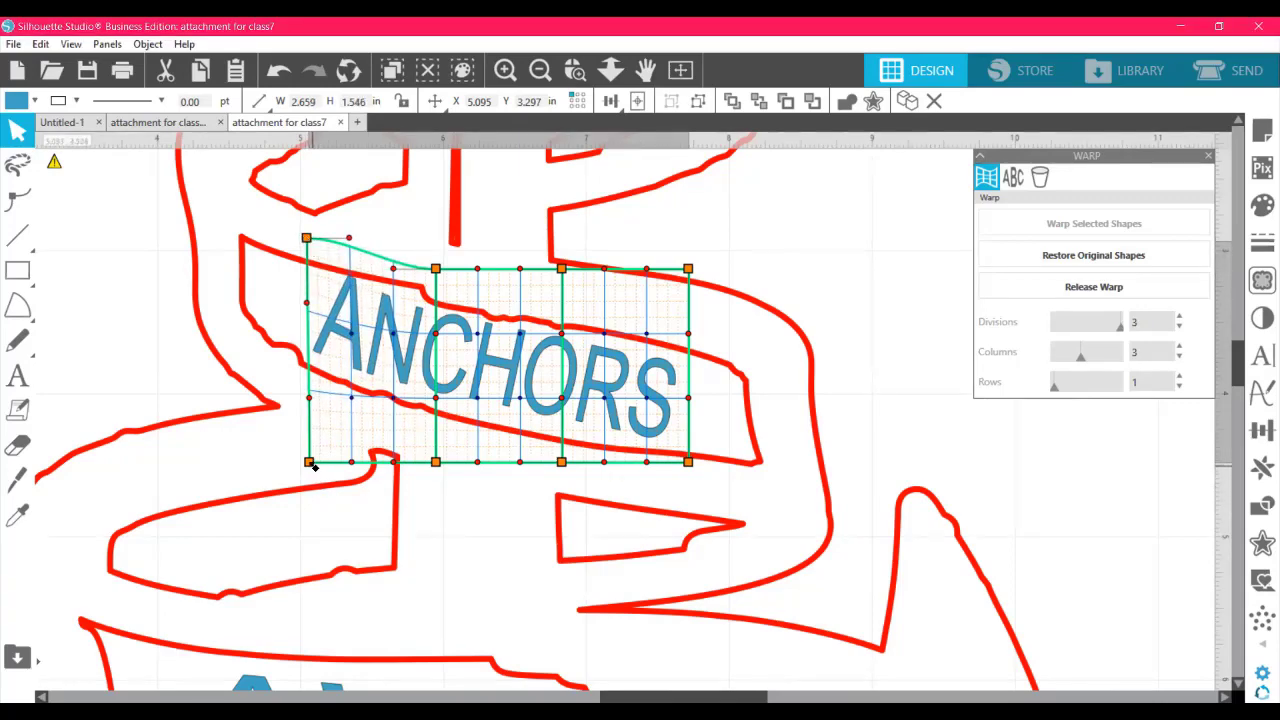
pyautogui.moveTo(308, 463); pyautogui.dragTo(288, 492)
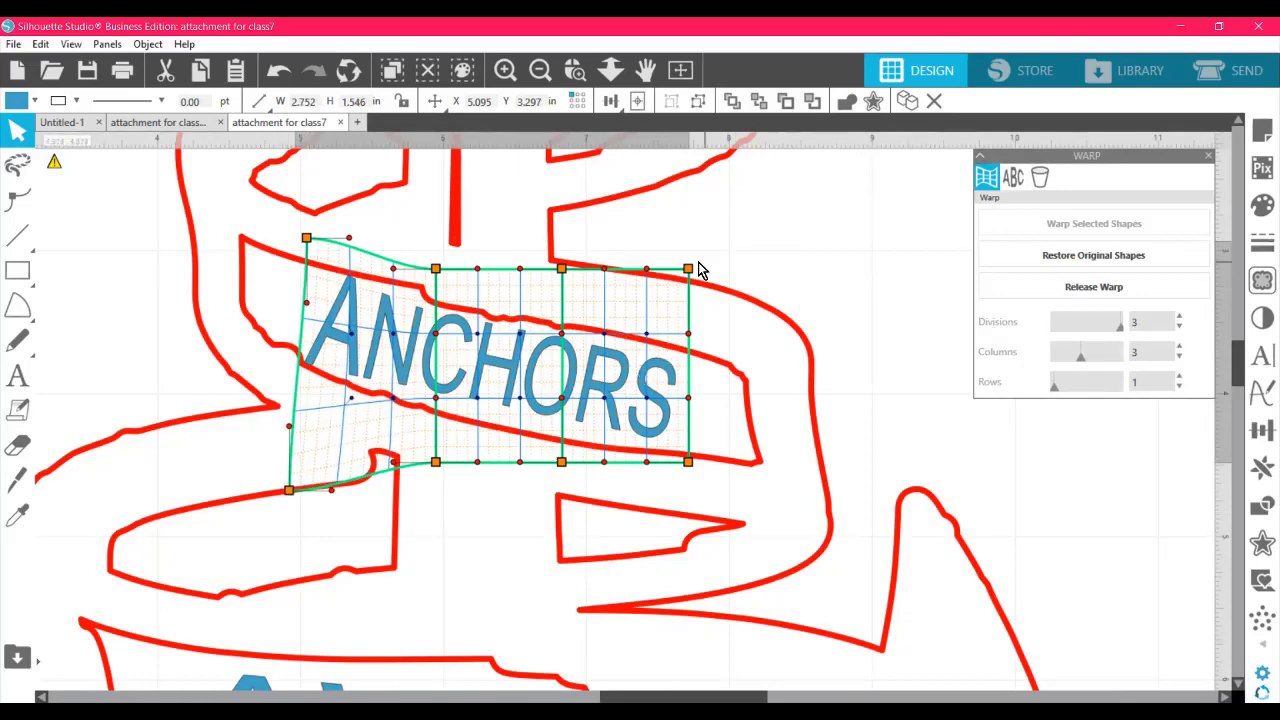
pyautogui.moveTo(689, 270); pyautogui.dragTo(706, 235)
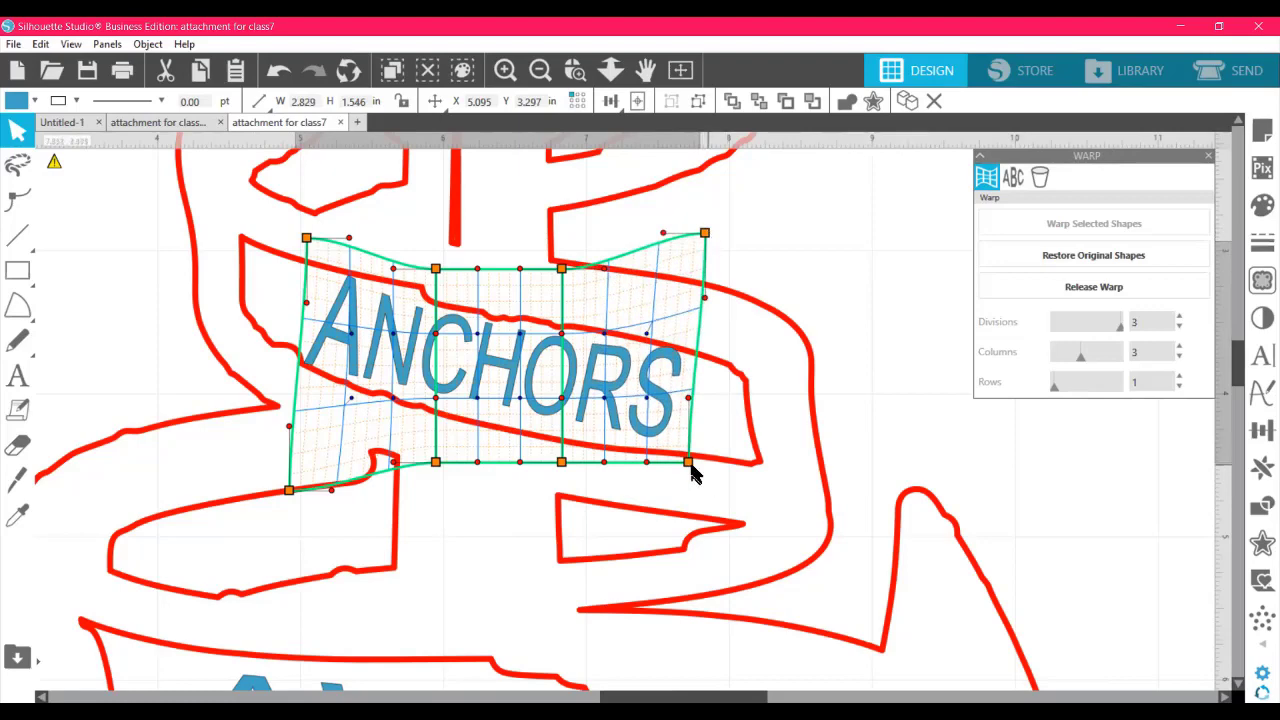
pyautogui.moveTo(689, 479); pyautogui.dragTo(692, 484)
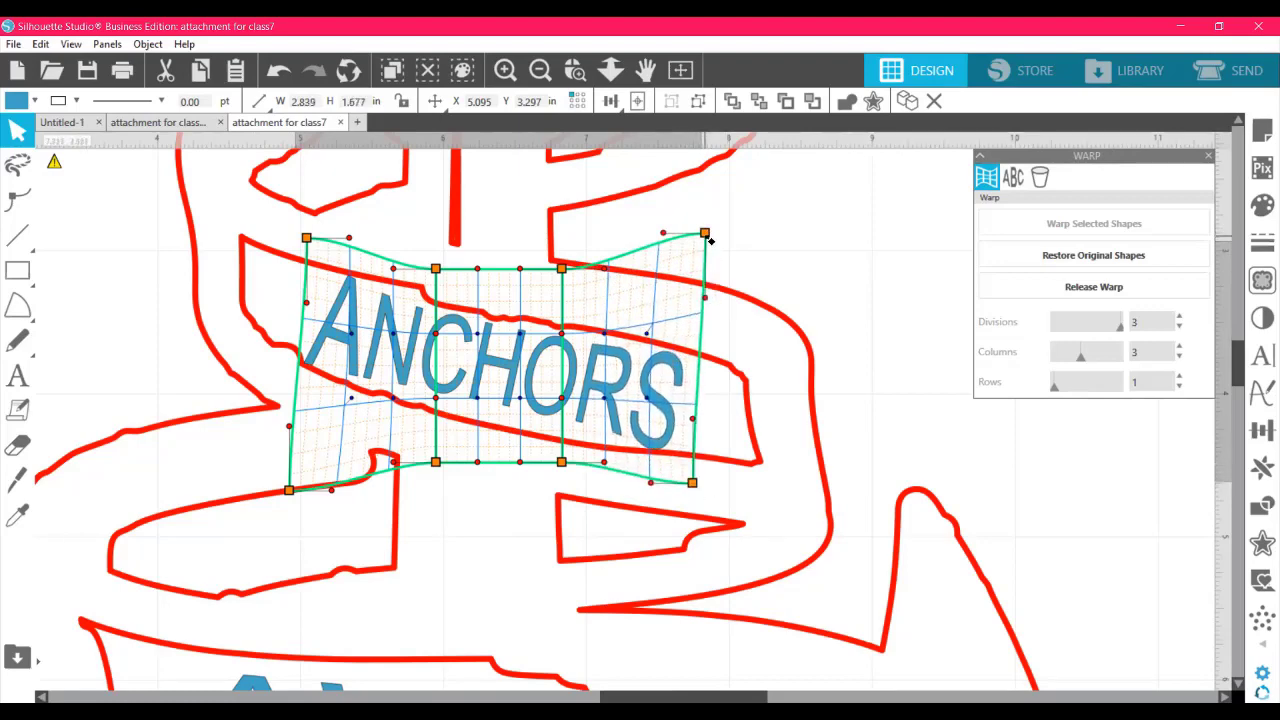
pyautogui.moveTo(705, 234); pyautogui.dragTo(708, 222)
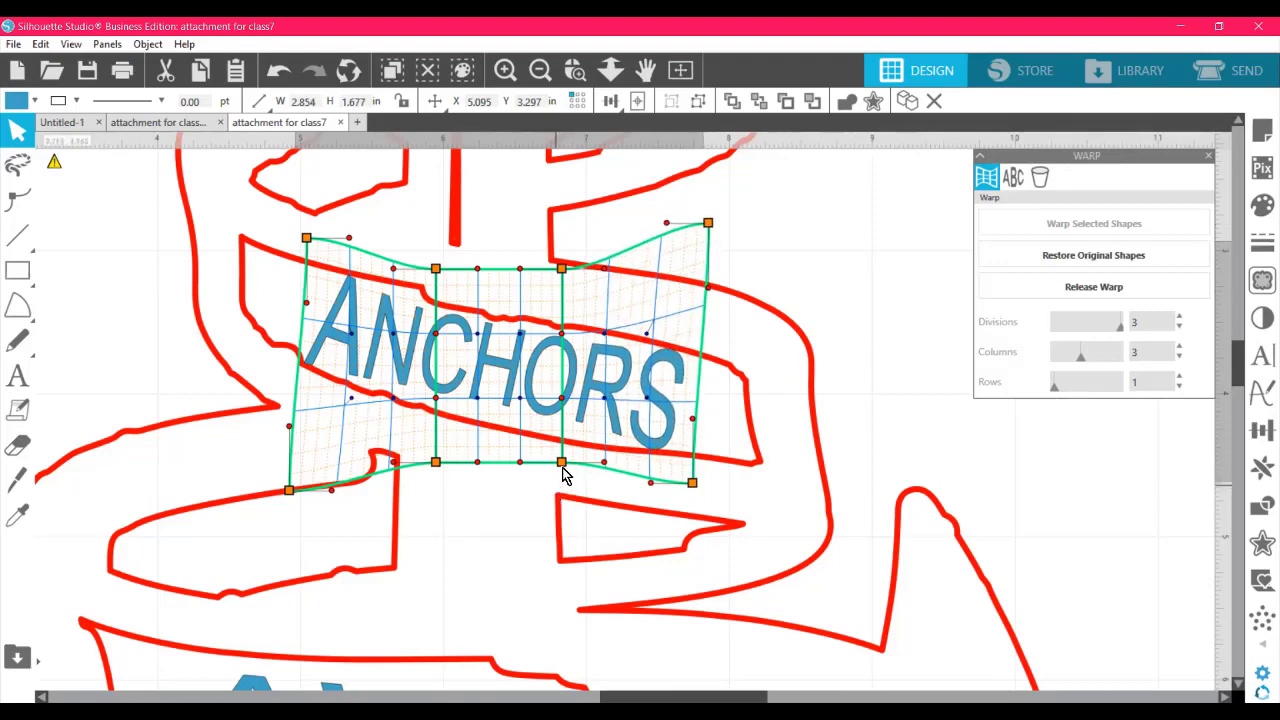
# - Pull the inner column points of the ANCHORS warp grid up along its upper edge and down along its lower edge
pyautogui.moveTo(561, 465); pyautogui.dragTo(554, 490)
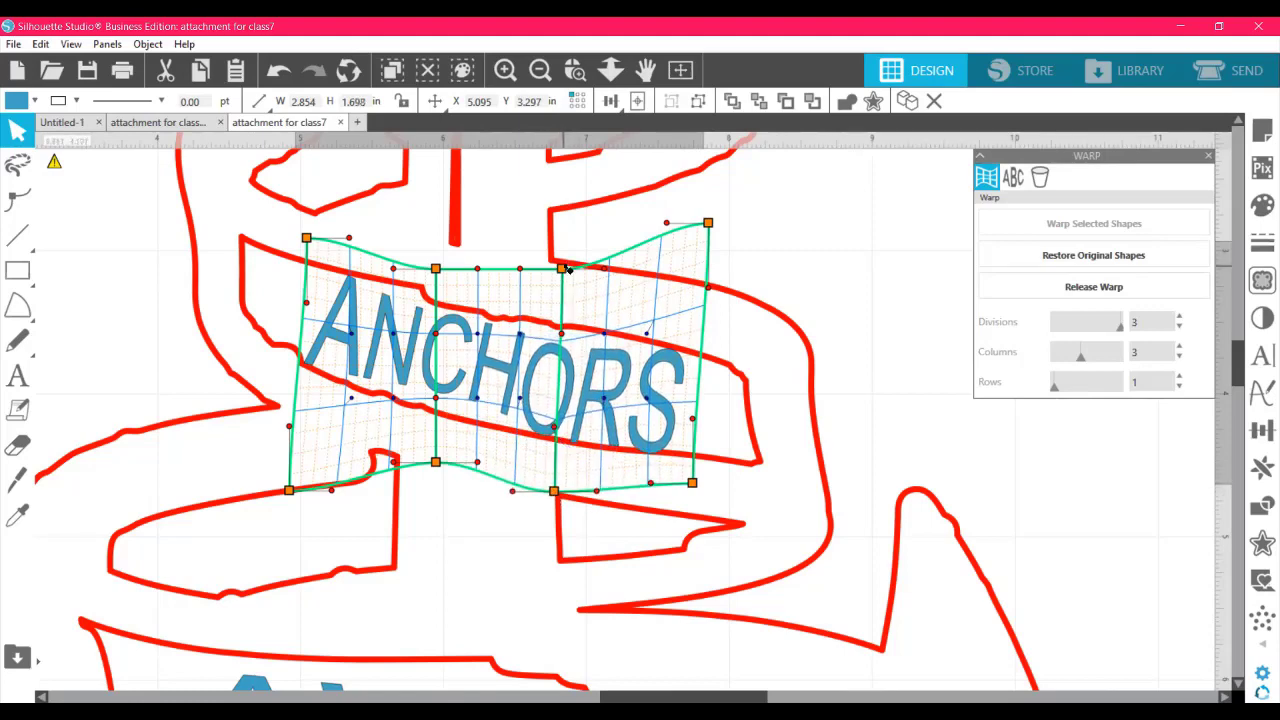
pyautogui.moveTo(564, 266); pyautogui.dragTo(567, 240)
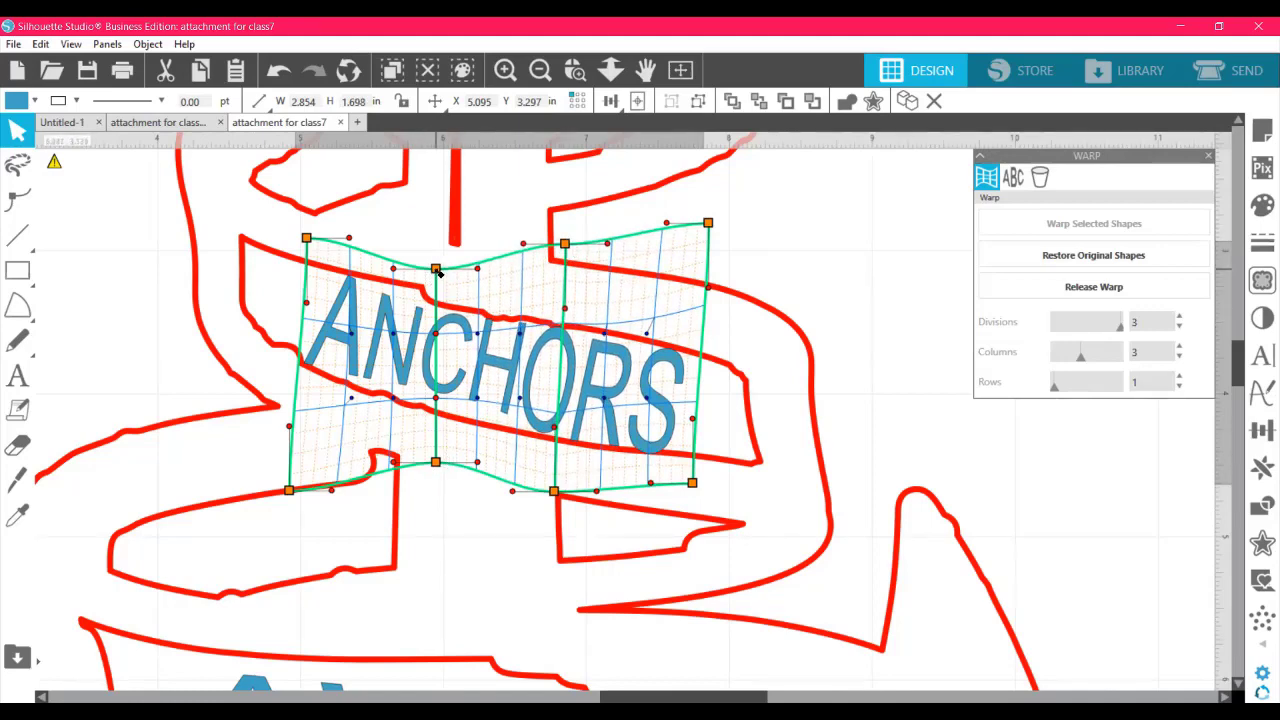
pyautogui.moveTo(437, 271)
pyautogui.mouseDown()
pyautogui.moveTo(437, 252)
pyautogui.moveTo(436, 271)
pyautogui.mouseUp()
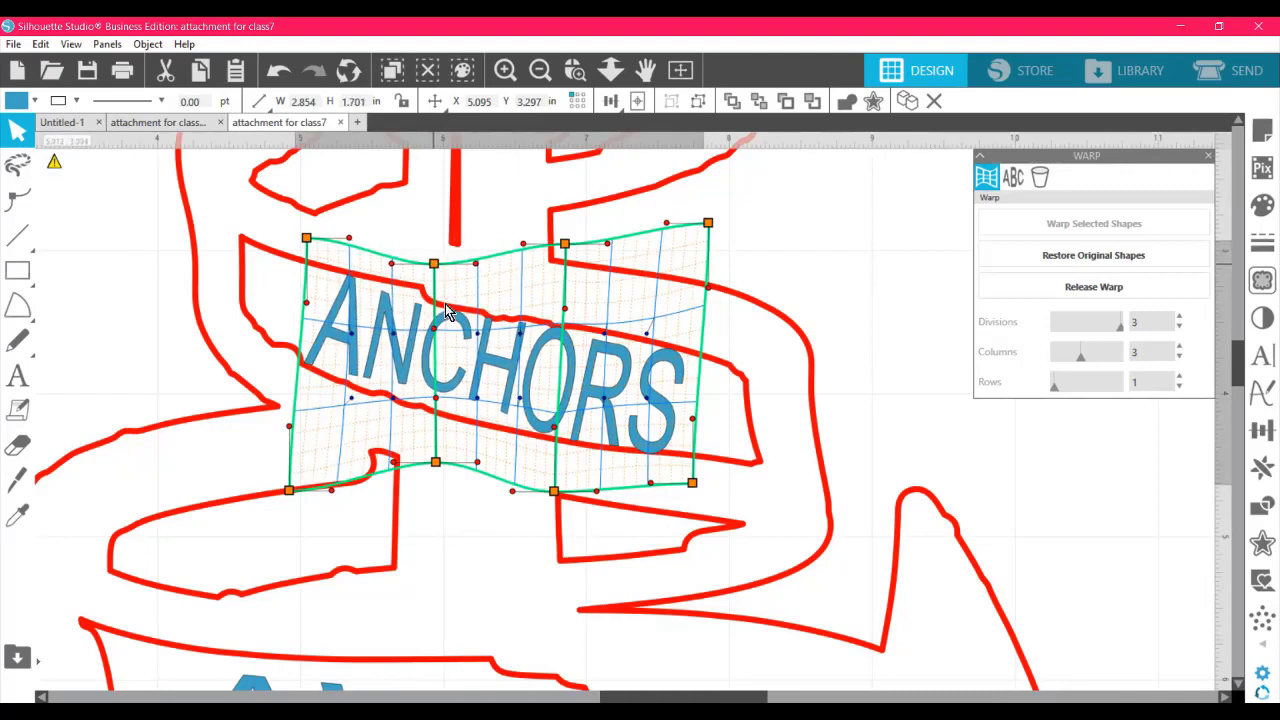
pyautogui.moveTo(435, 470); pyautogui.dragTo(421, 490)
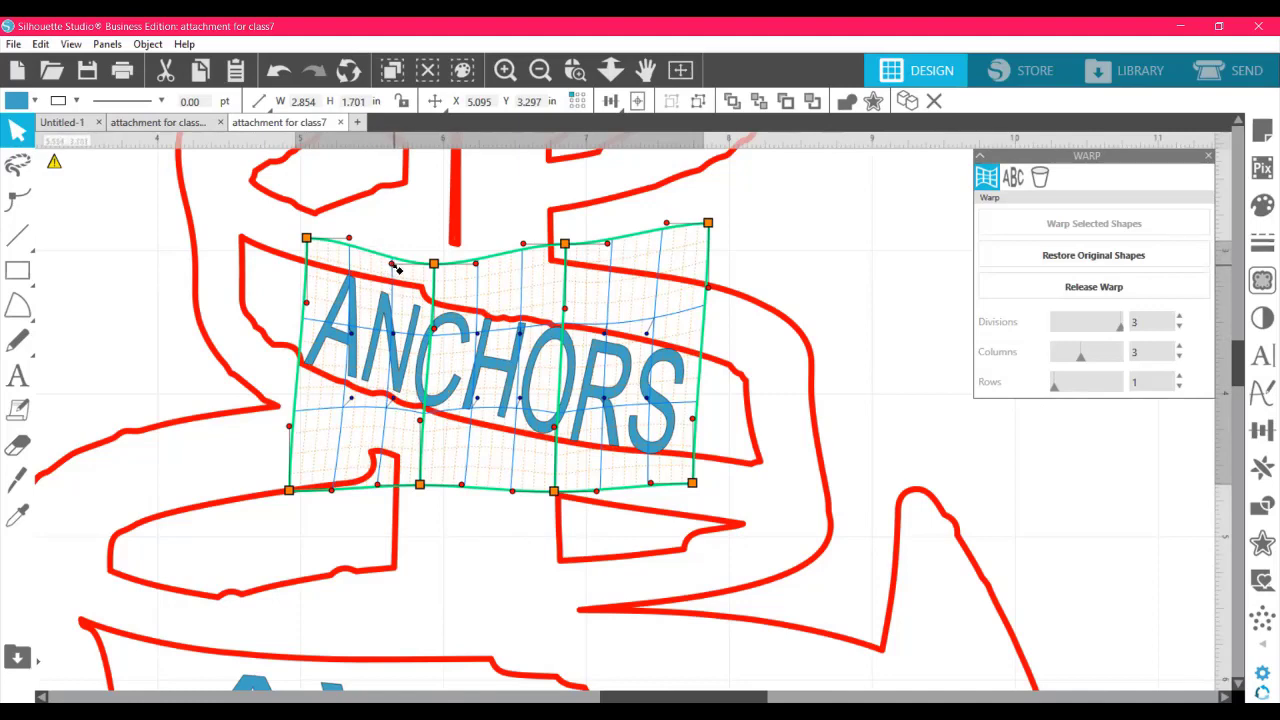
# - Bend the upper and lower edges of the warp grid's first column so the letters A and N follow the ribbon
pyautogui.moveTo(397, 268); pyautogui.dragTo(400, 232)
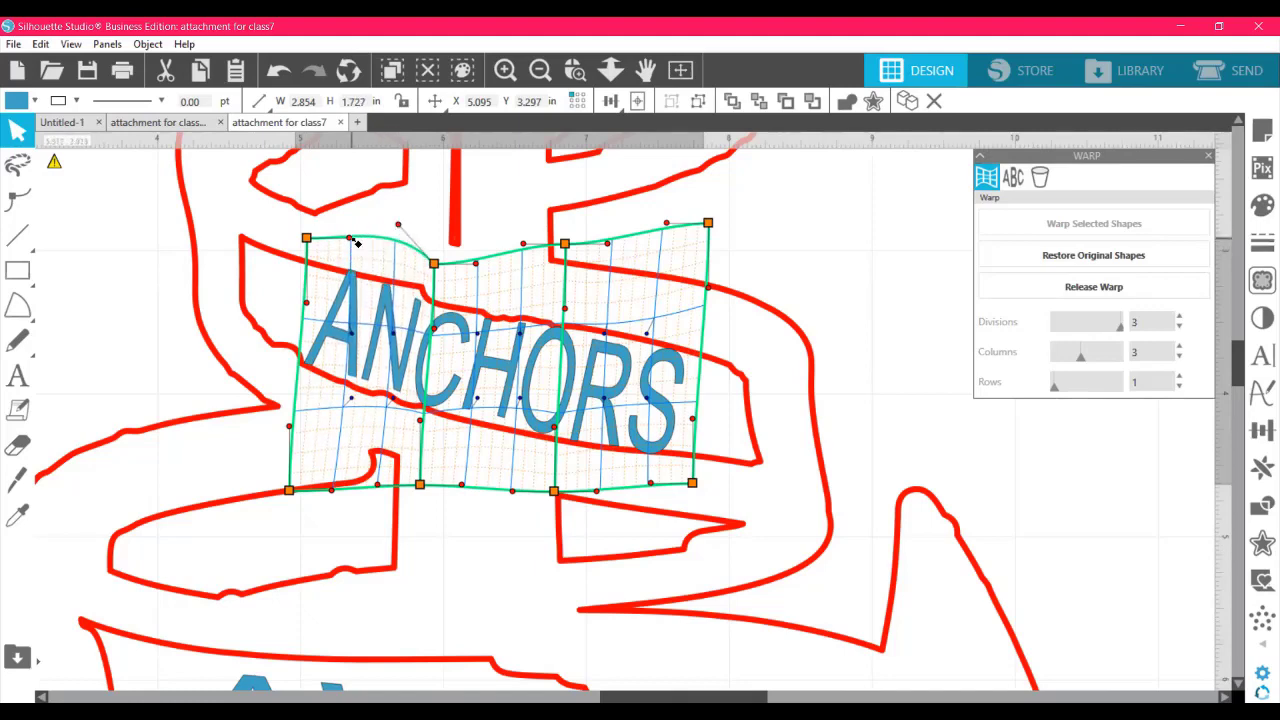
pyautogui.moveTo(351, 241); pyautogui.dragTo(343, 260)
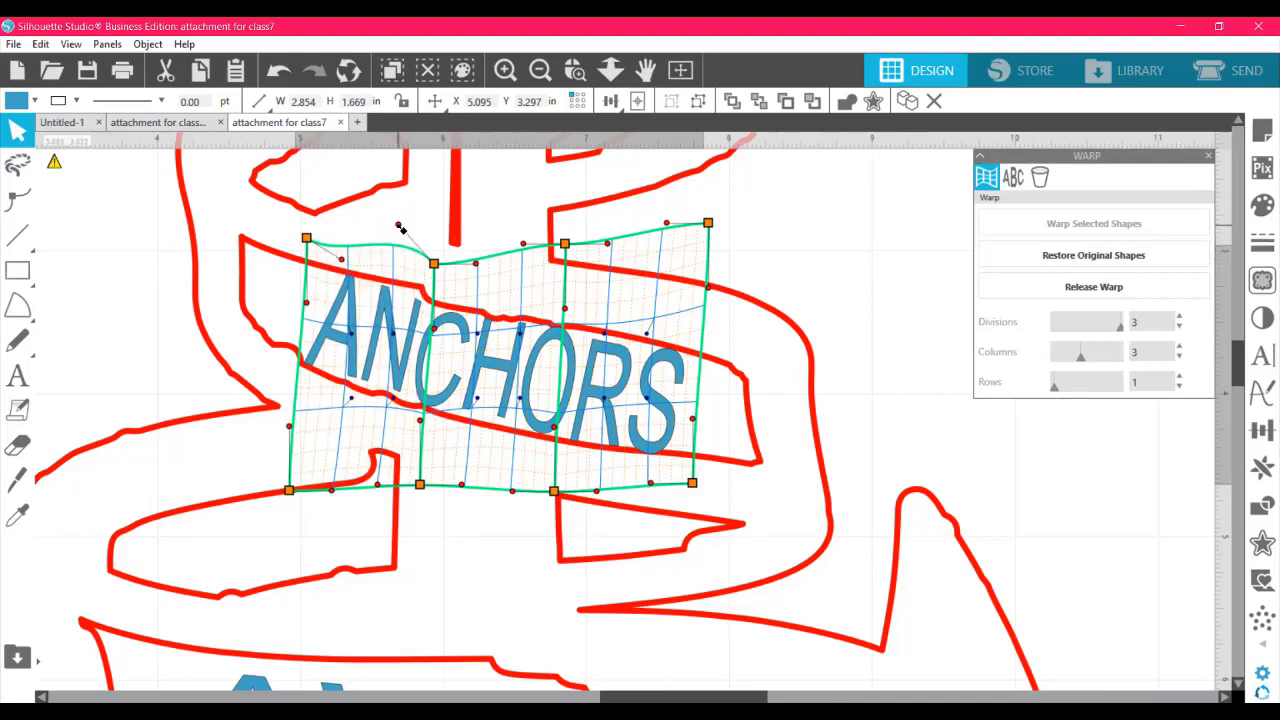
pyautogui.moveTo(400, 229); pyautogui.dragTo(405, 216)
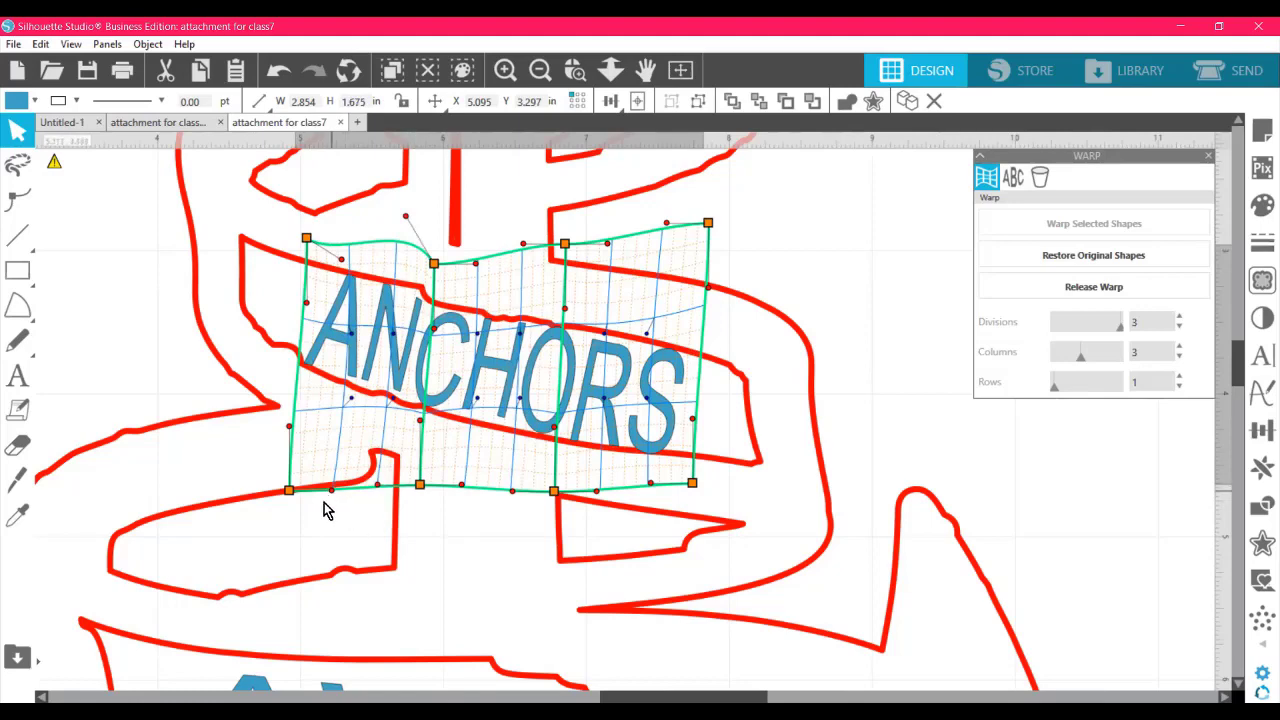
pyautogui.moveTo(331, 490); pyautogui.dragTo(308, 529)
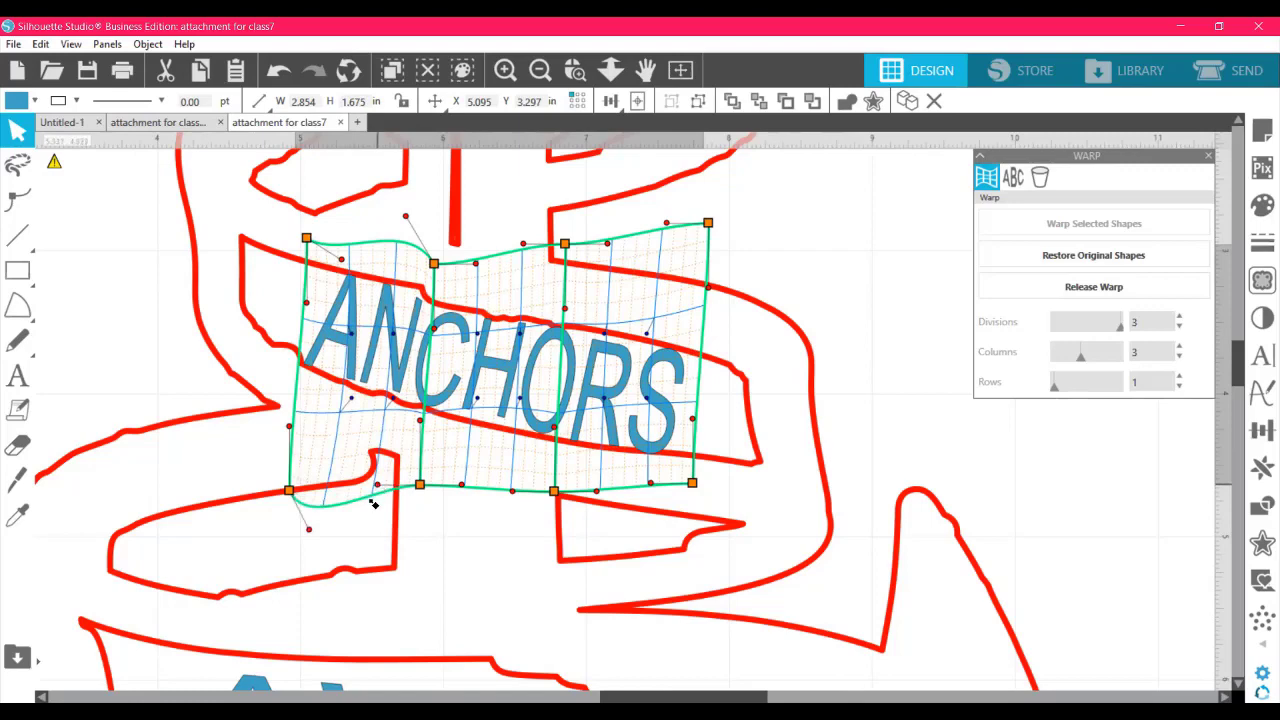
pyautogui.moveTo(373, 500); pyautogui.dragTo(364, 548)
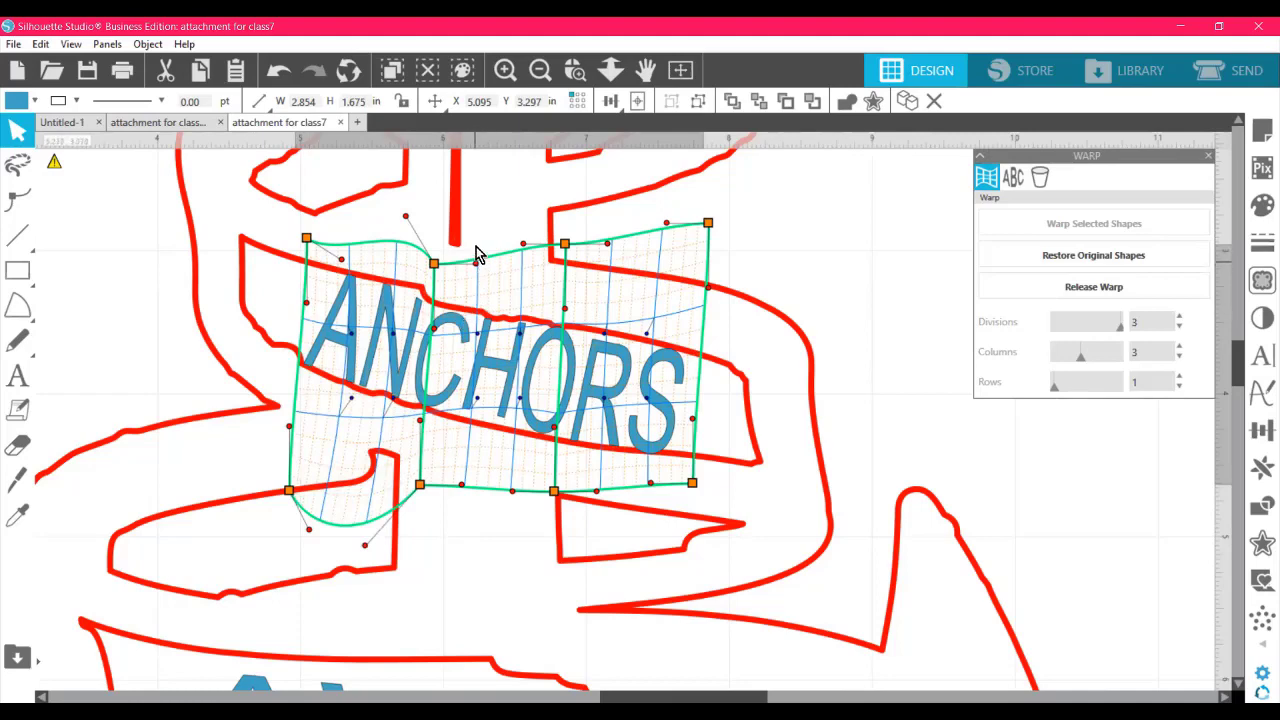
# - Bend the edges of the warp grid's middle and last columns so the letters C to S fill the ribbon
pyautogui.moveTo(477, 250); pyautogui.dragTo(478, 252)
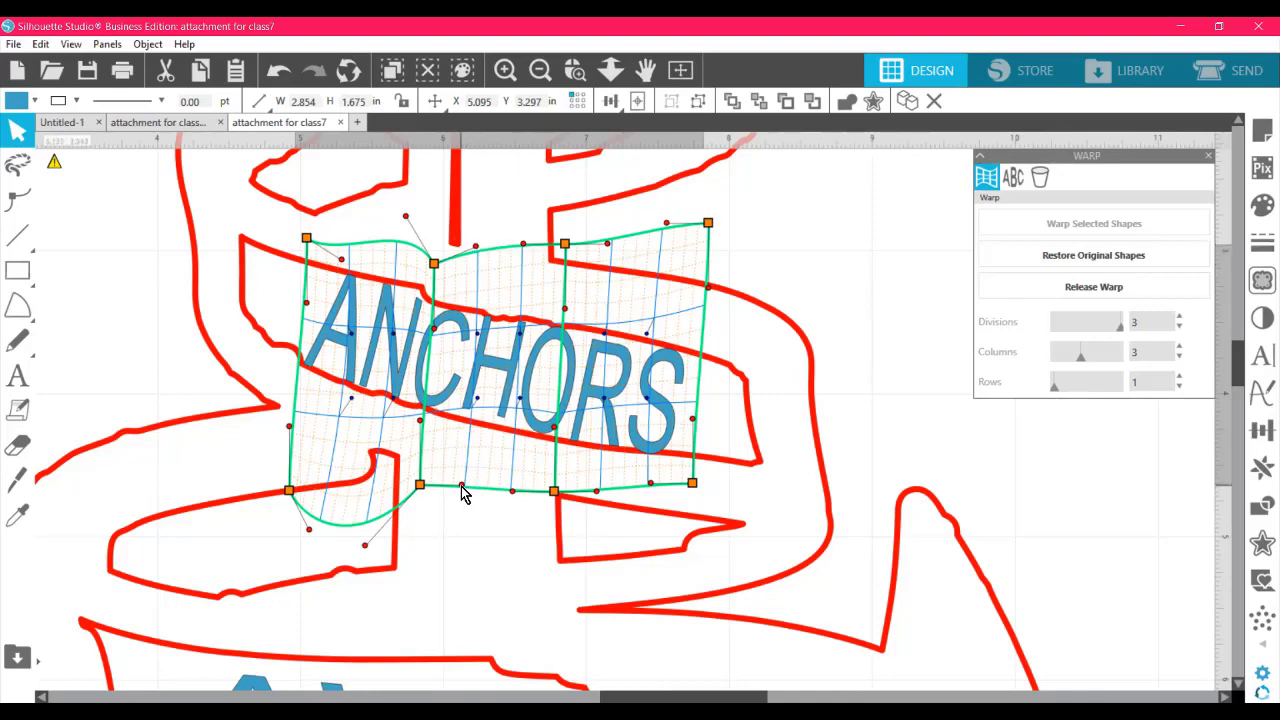
pyautogui.moveTo(462, 493); pyautogui.dragTo(451, 550)
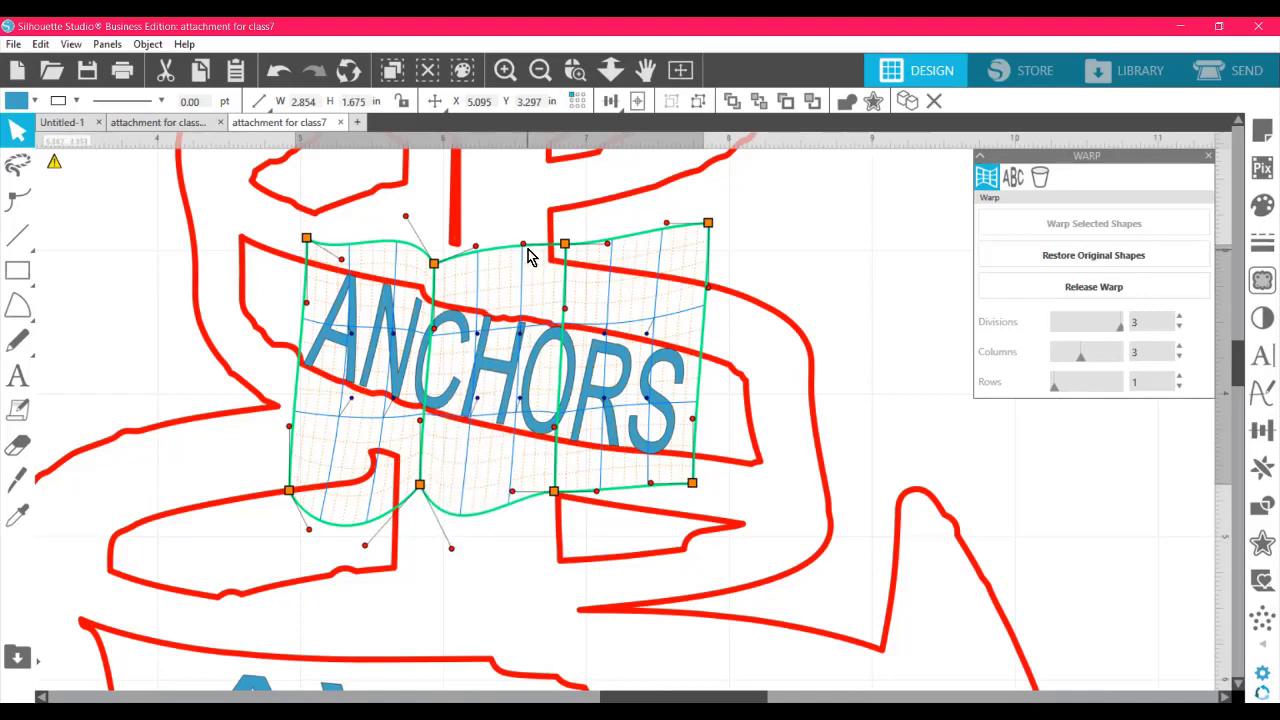
pyautogui.click(610, 246)
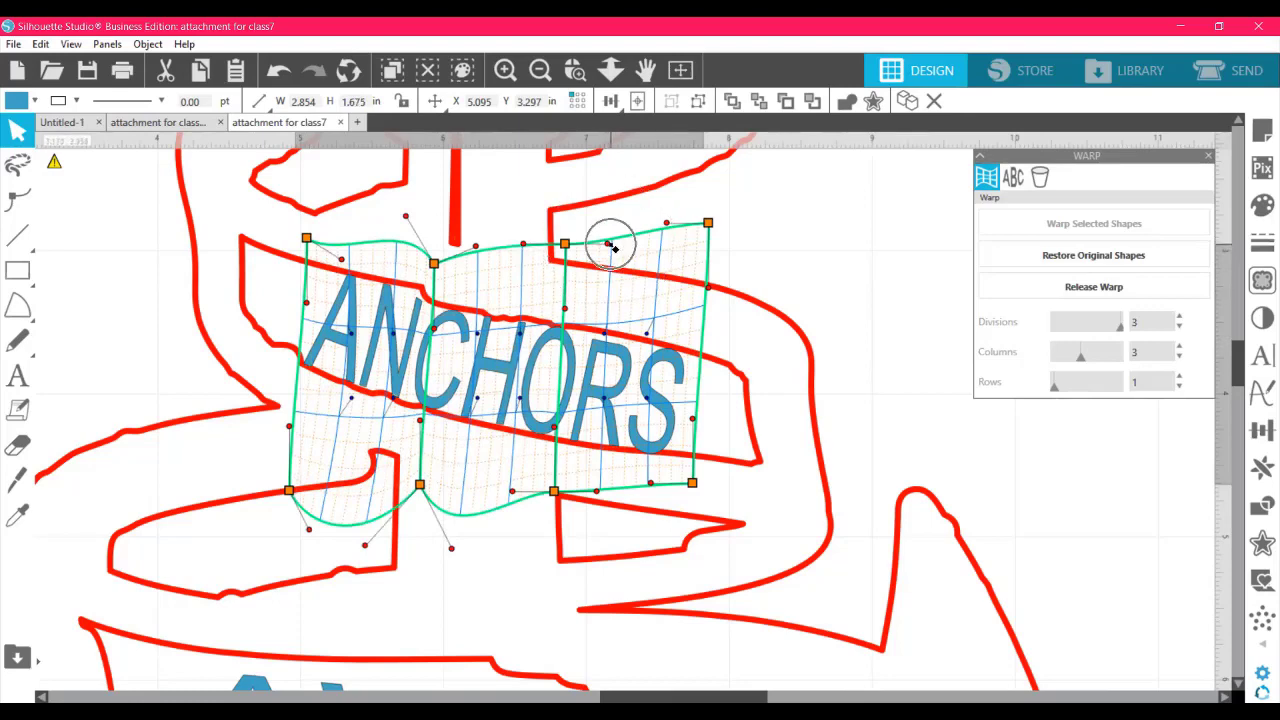
pyautogui.moveTo(609, 246); pyautogui.dragTo(620, 164)
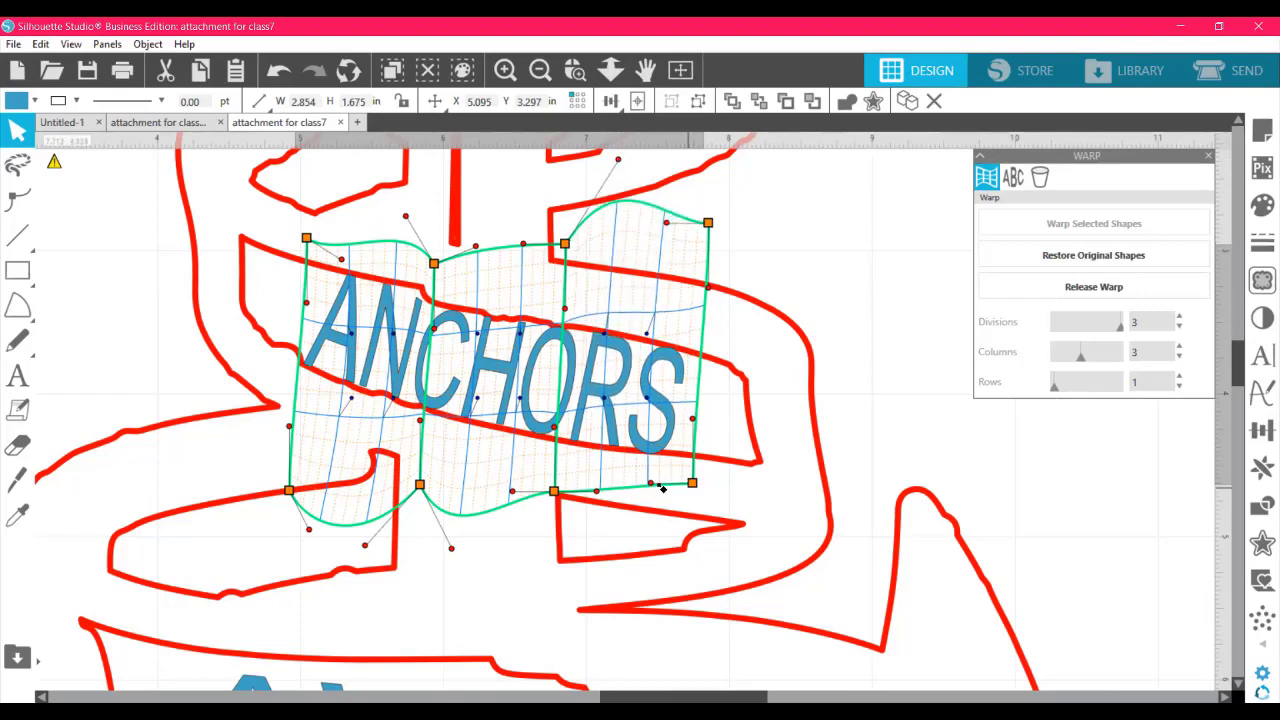
pyautogui.moveTo(656, 488); pyautogui.dragTo(651, 470)
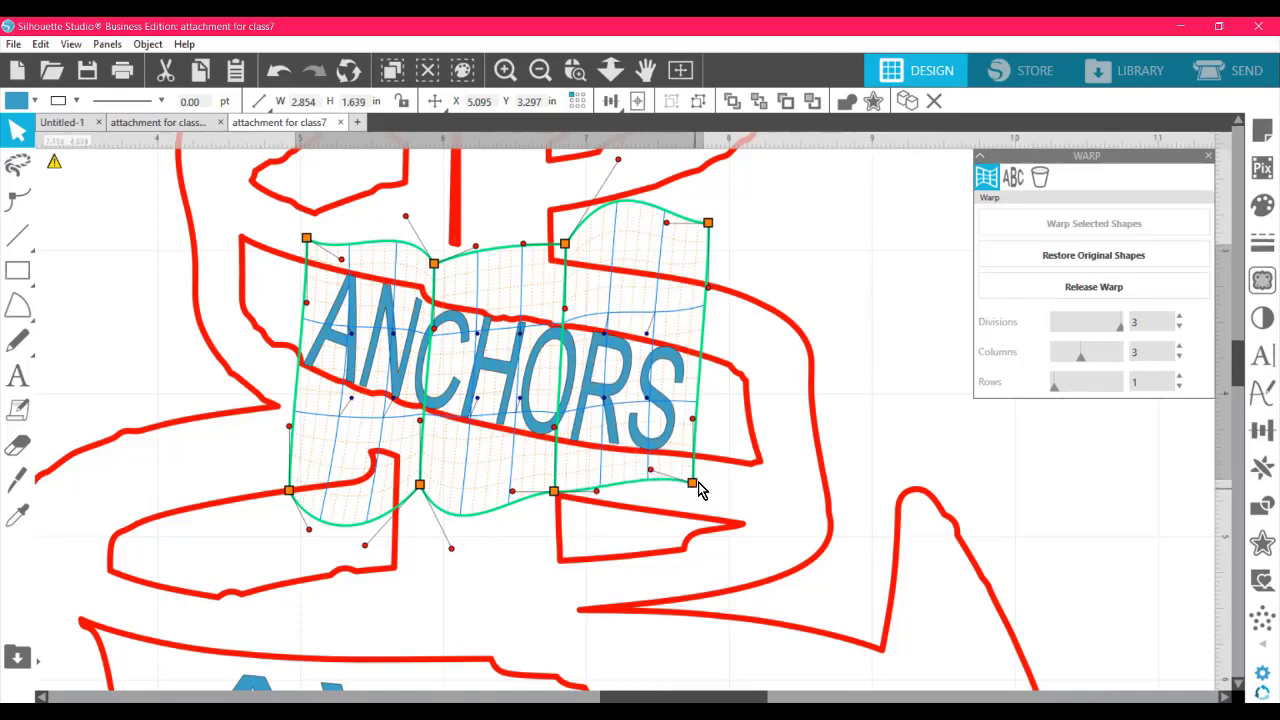
pyautogui.click(695, 484)
pyautogui.press('i')
pyautogui.press('v')
pyautogui.press('i')
pyautogui.press('v')
pyautogui.press('i')
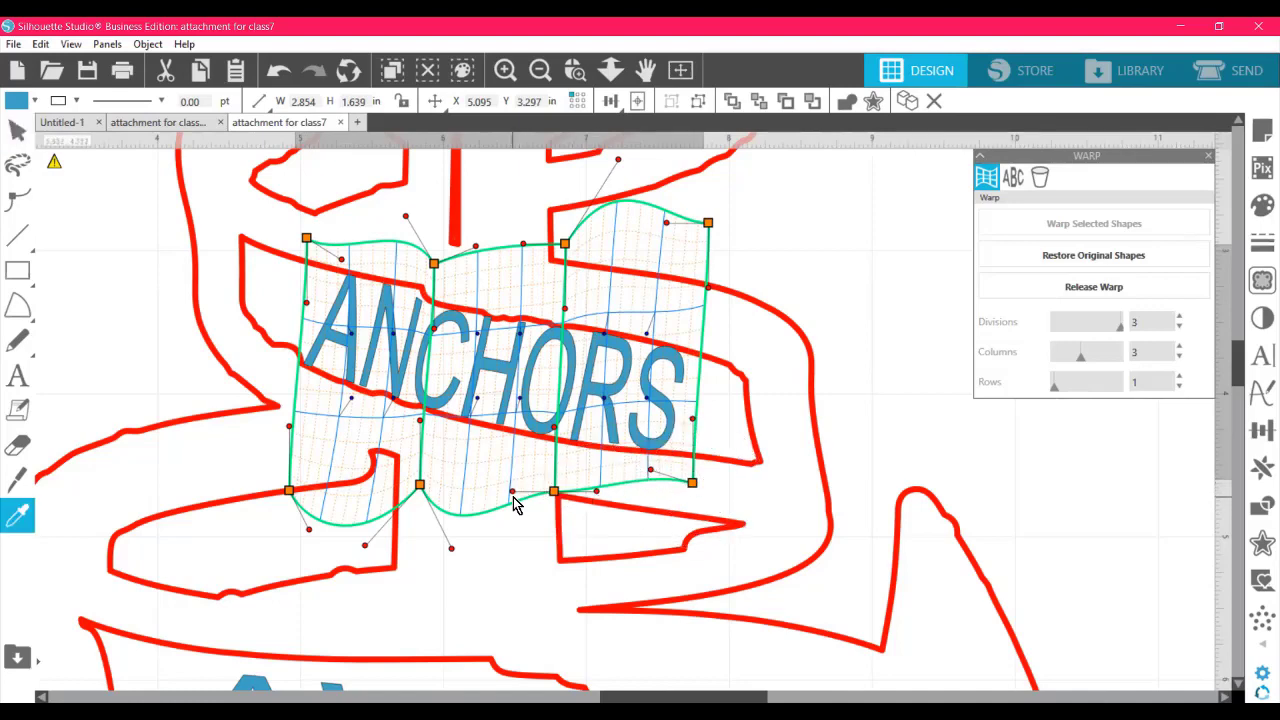
pyautogui.press('v')
pyautogui.press('i')
pyautogui.press('v')
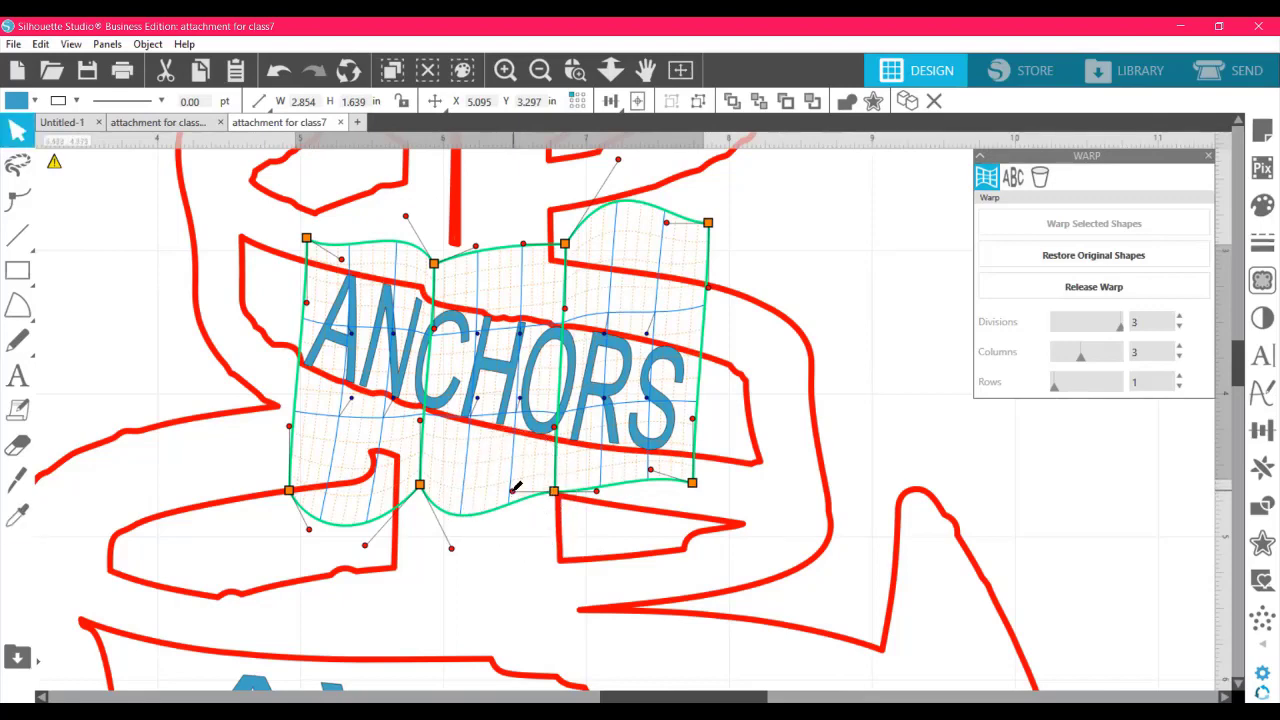
pyautogui.press('i')
pyautogui.press('v')
pyautogui.press('i')
pyautogui.press('v')
# - Refine the upper curve of the warp grid's first column to fit the letters A and N under the ribbon's edge
pyautogui.moveTo(407, 218); pyautogui.dragTo(418, 185)
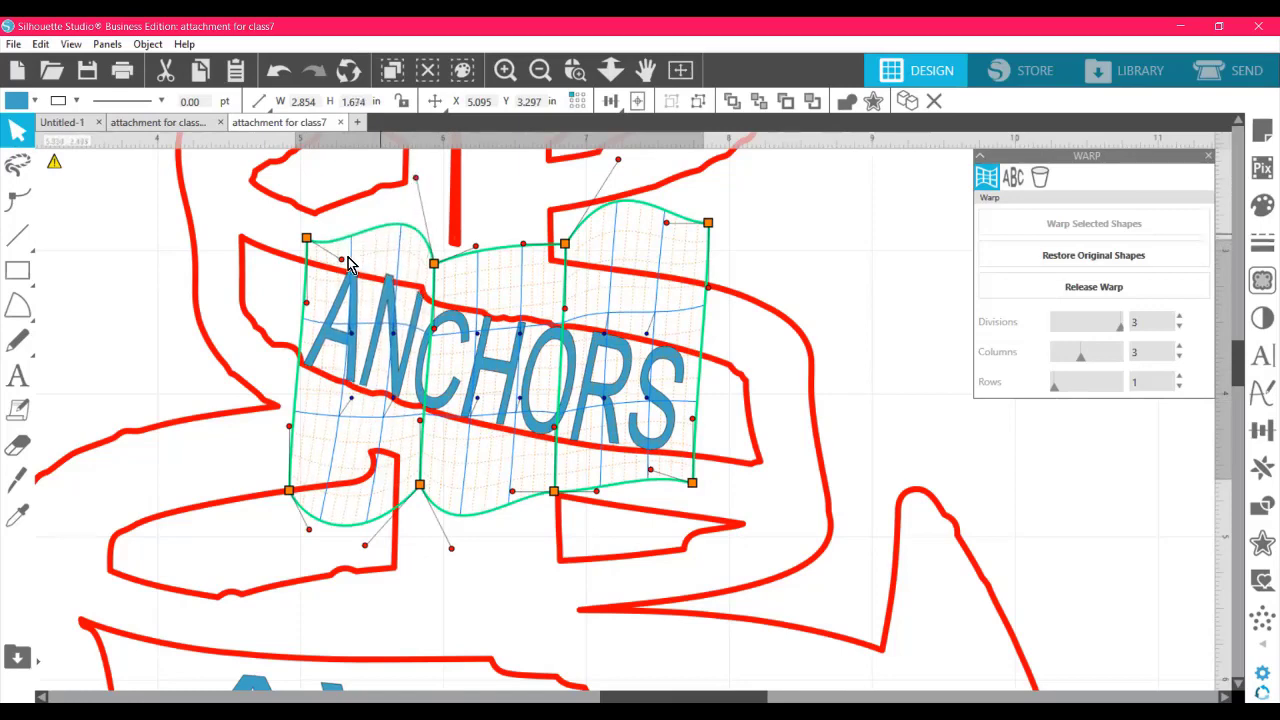
pyautogui.moveTo(341, 260); pyautogui.dragTo(320, 283)
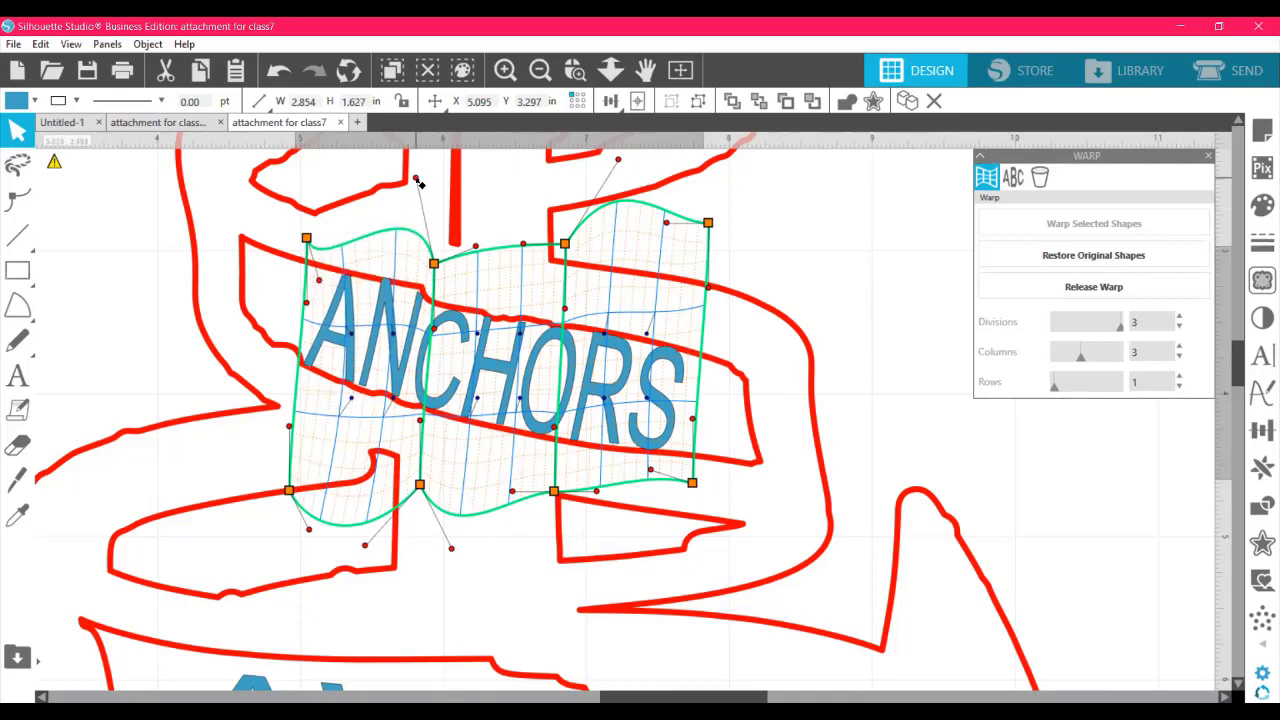
pyautogui.moveTo(417, 179); pyautogui.dragTo(413, 198)
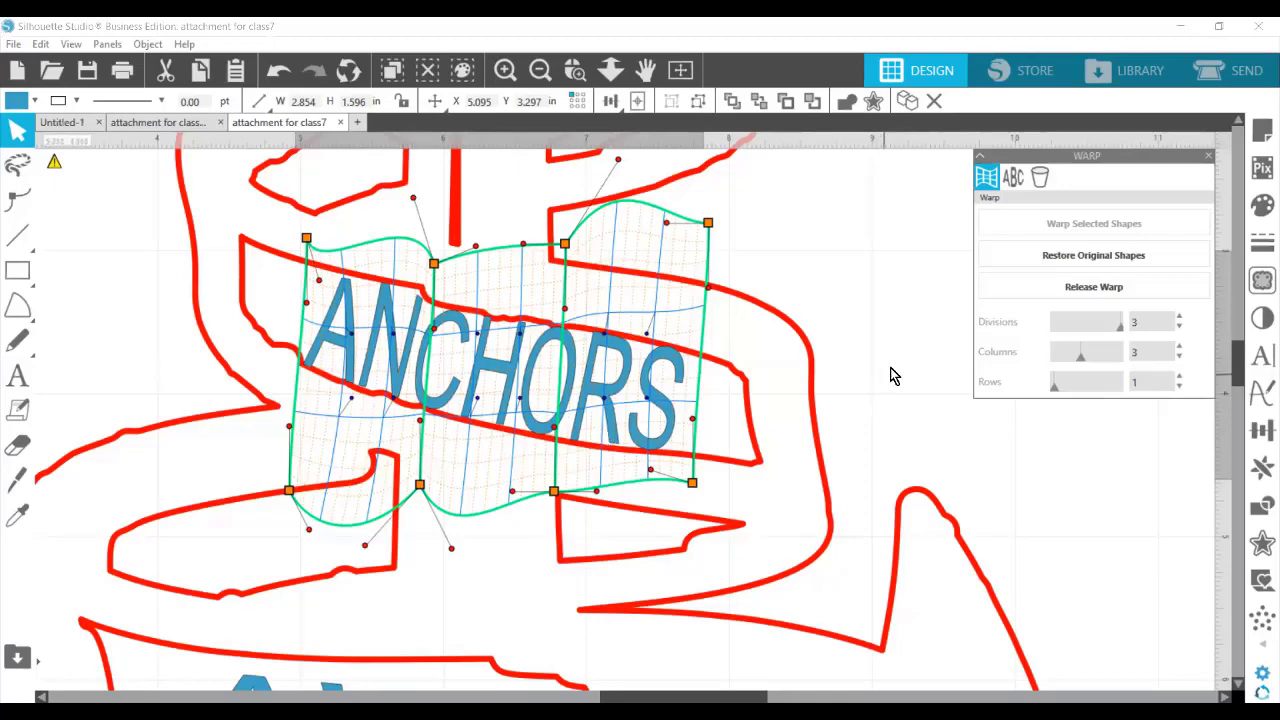
# - Check the fit of ANCHORS in the ribbon without the warp grid and release its warp into standard cut lines
pyautogui.click(865, 305)
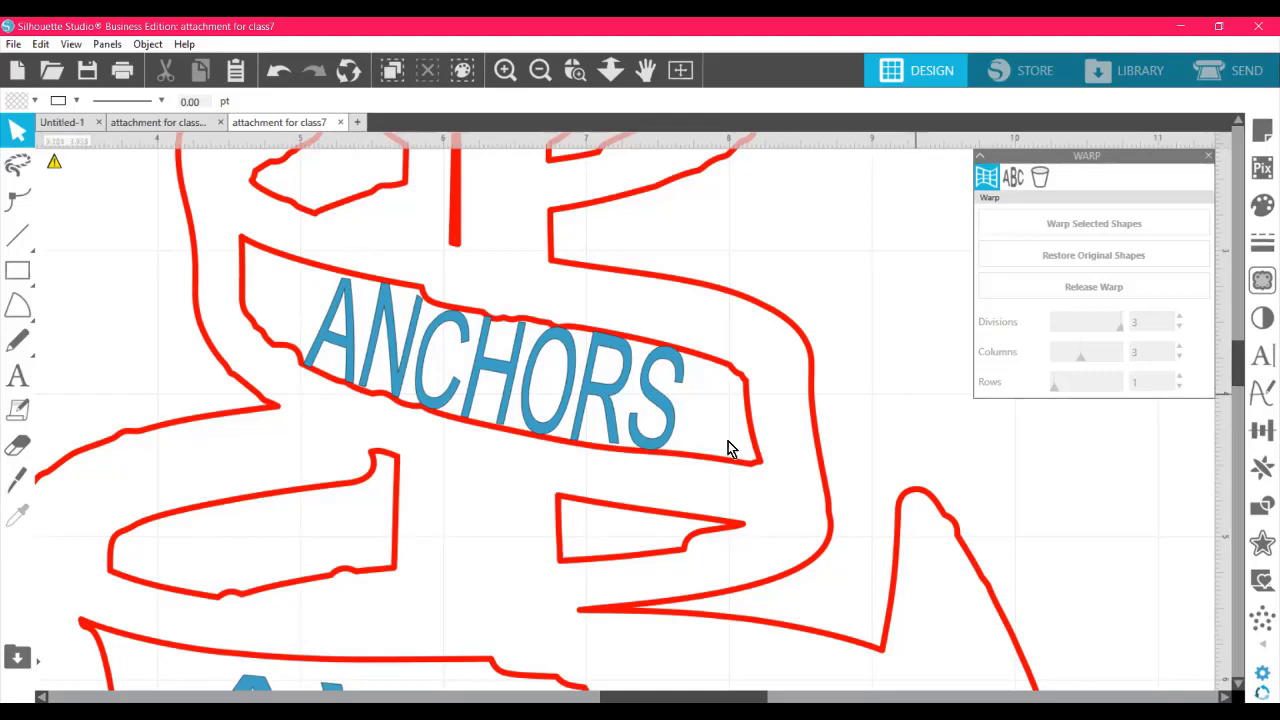
pyautogui.click(677, 437)
pyautogui.click(796, 617)
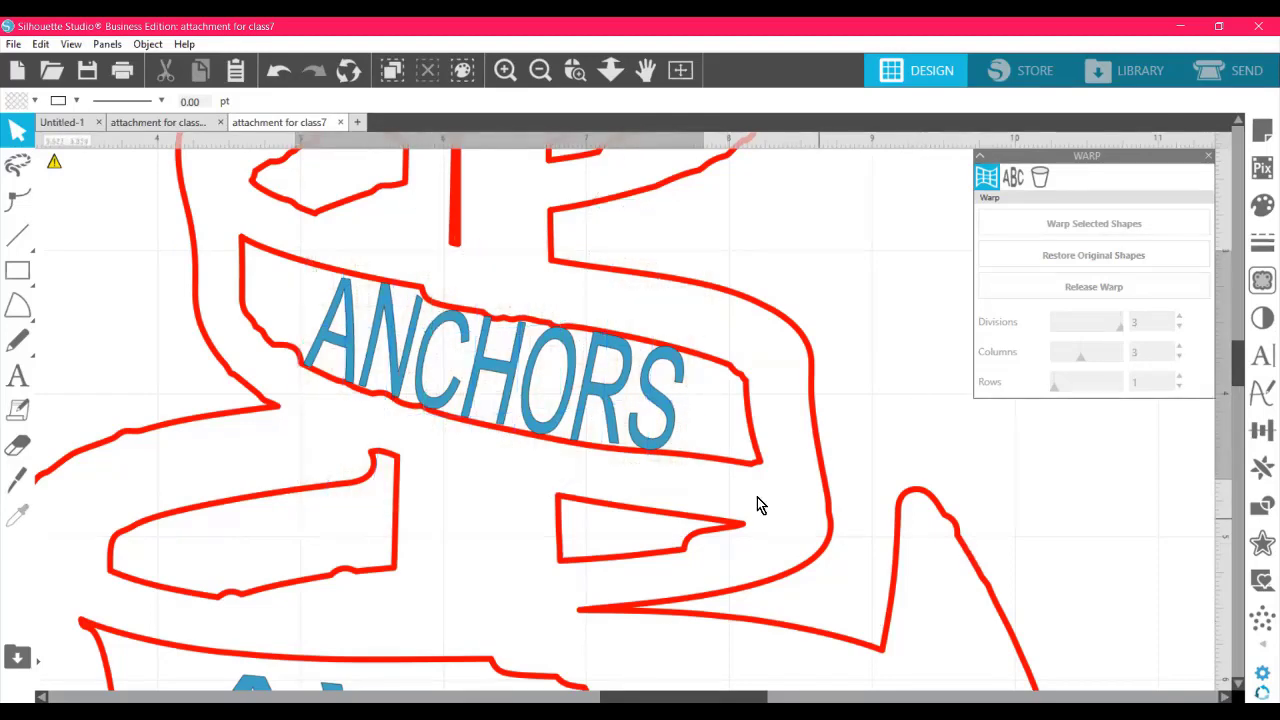
pyautogui.click(660, 452)
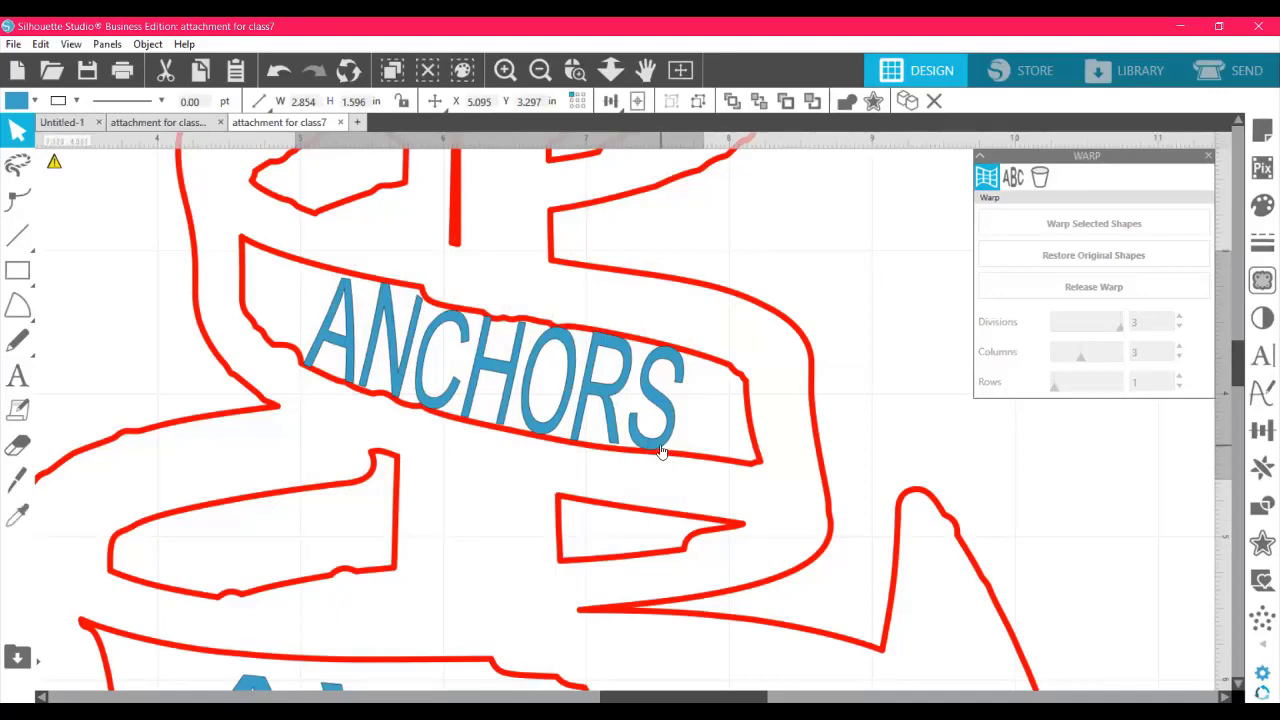
pyautogui.click(800, 448)
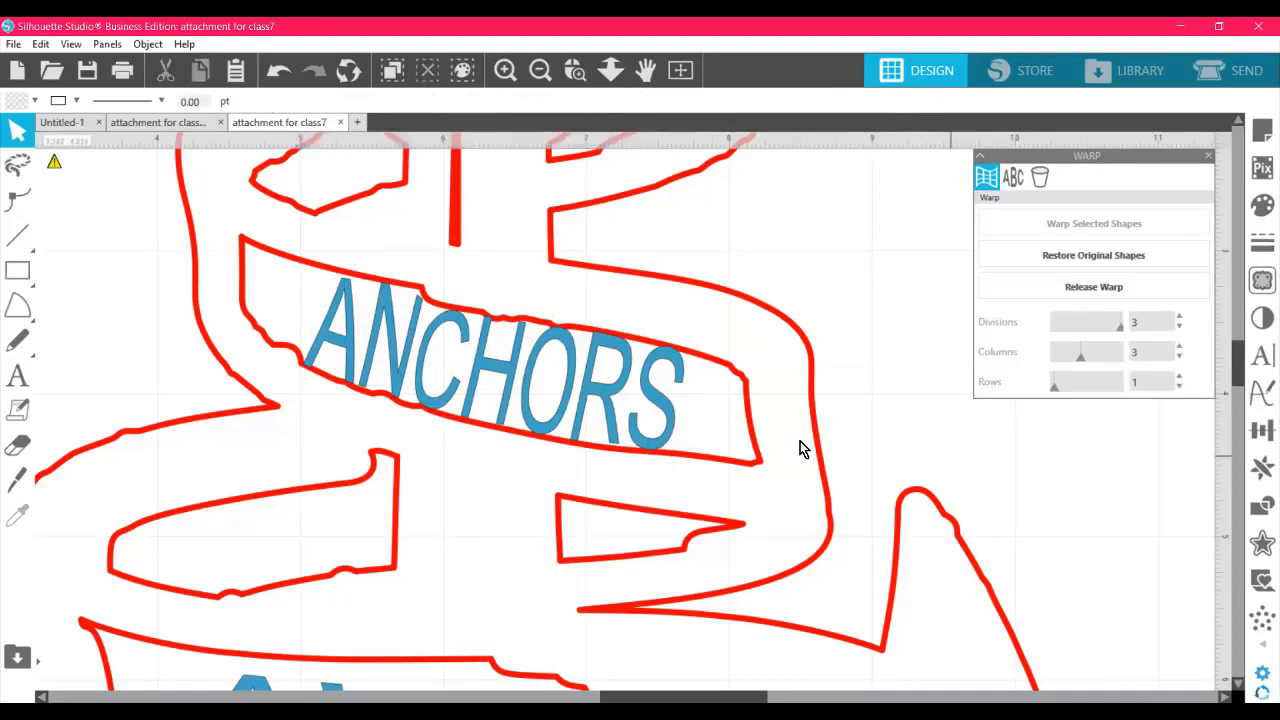
pyautogui.click(666, 420)
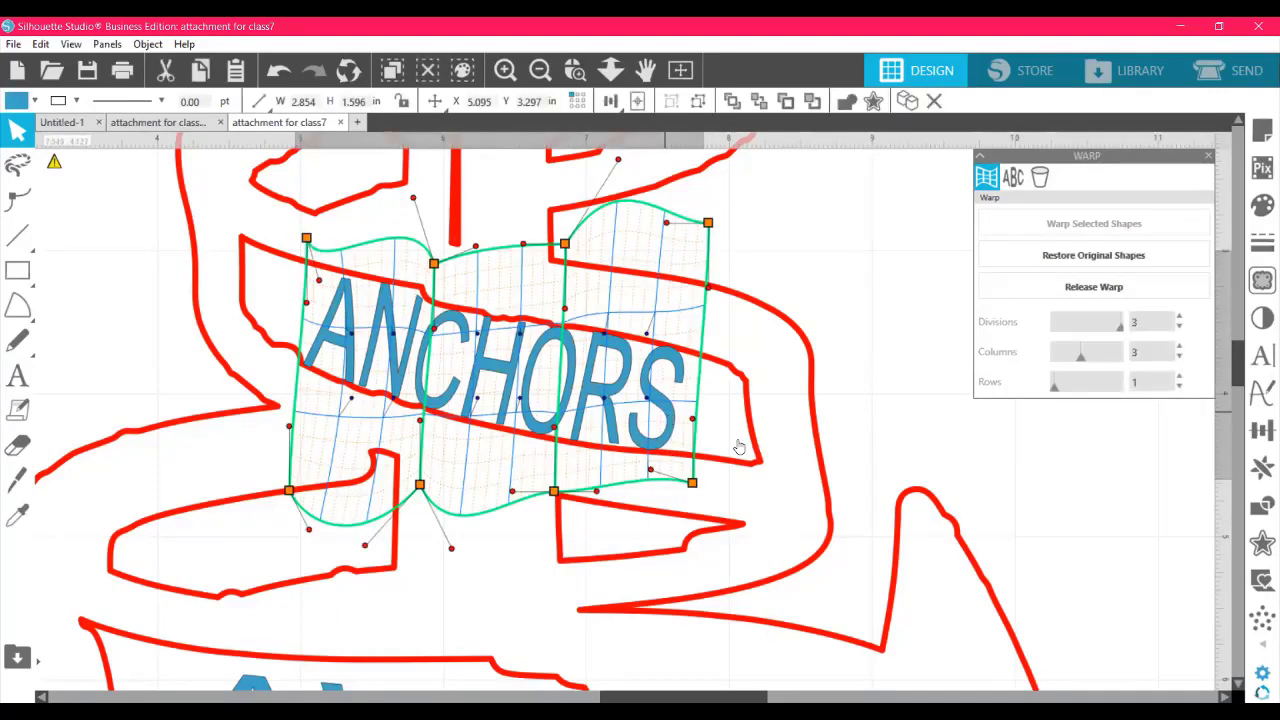
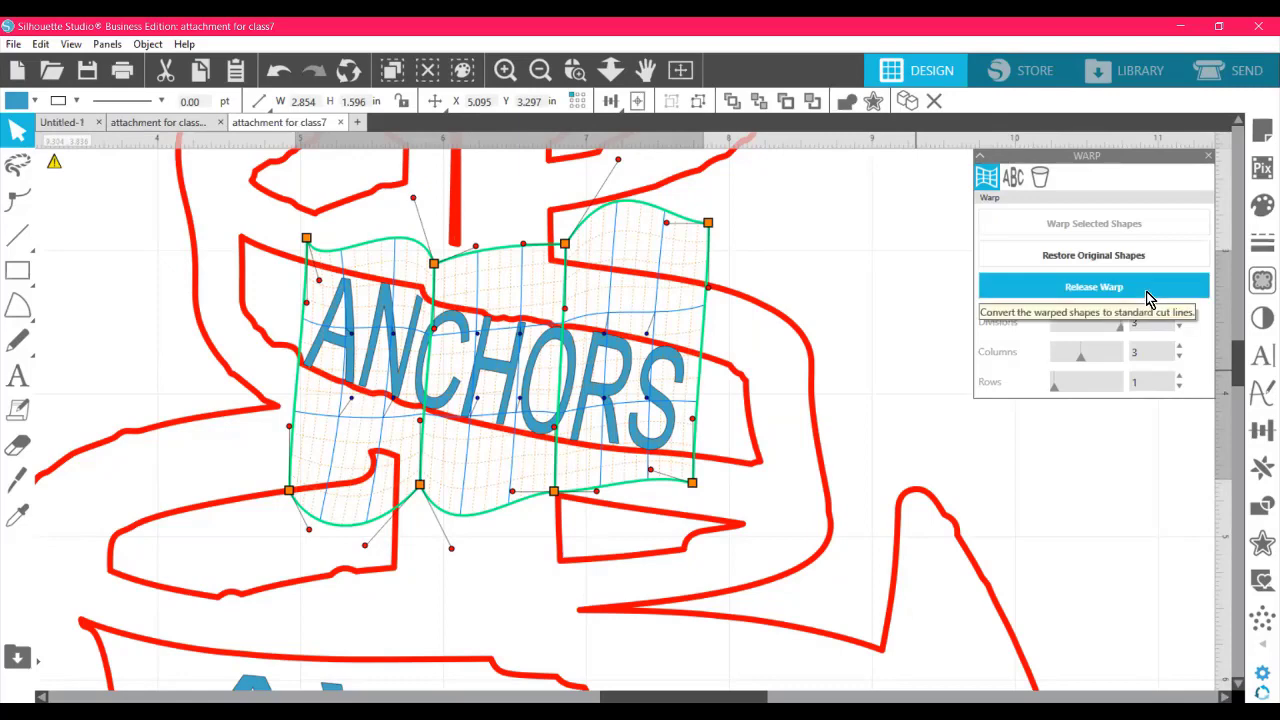
pyautogui.click(1148, 299)
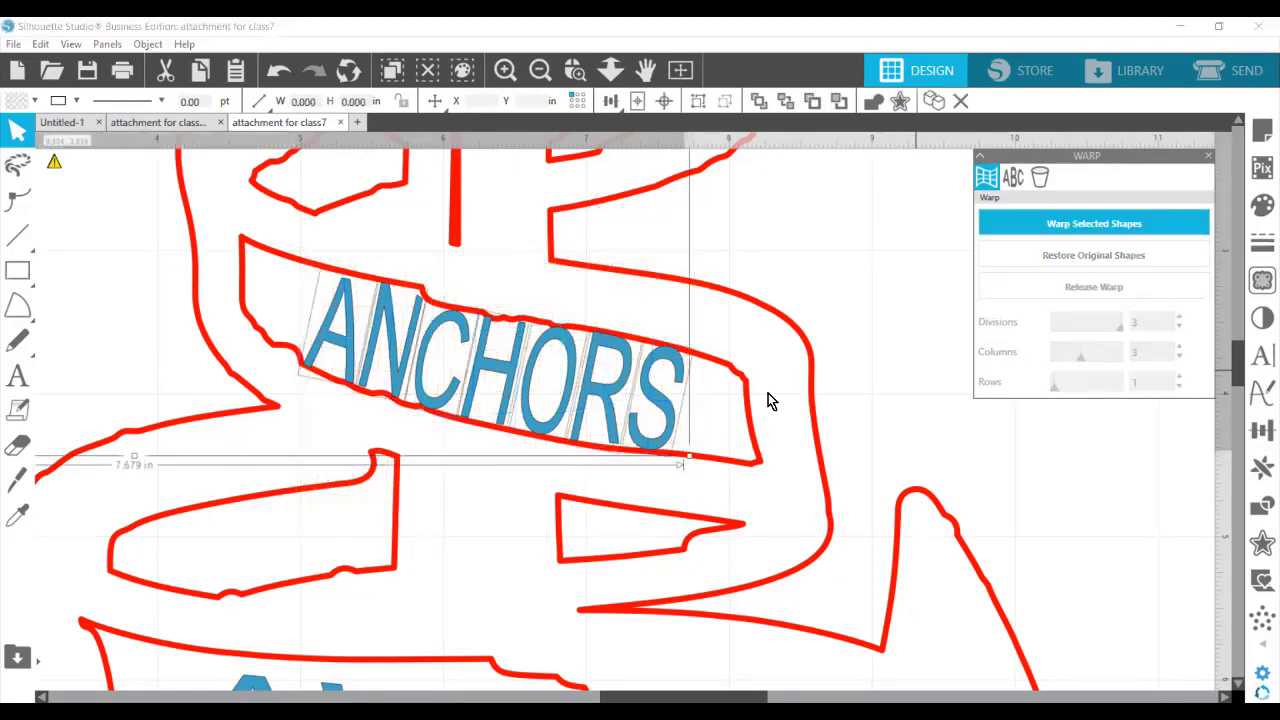
pyautogui.moveTo(779, 323); pyautogui.dragTo(851, 349)
pyautogui.doubleClick(858, 346)
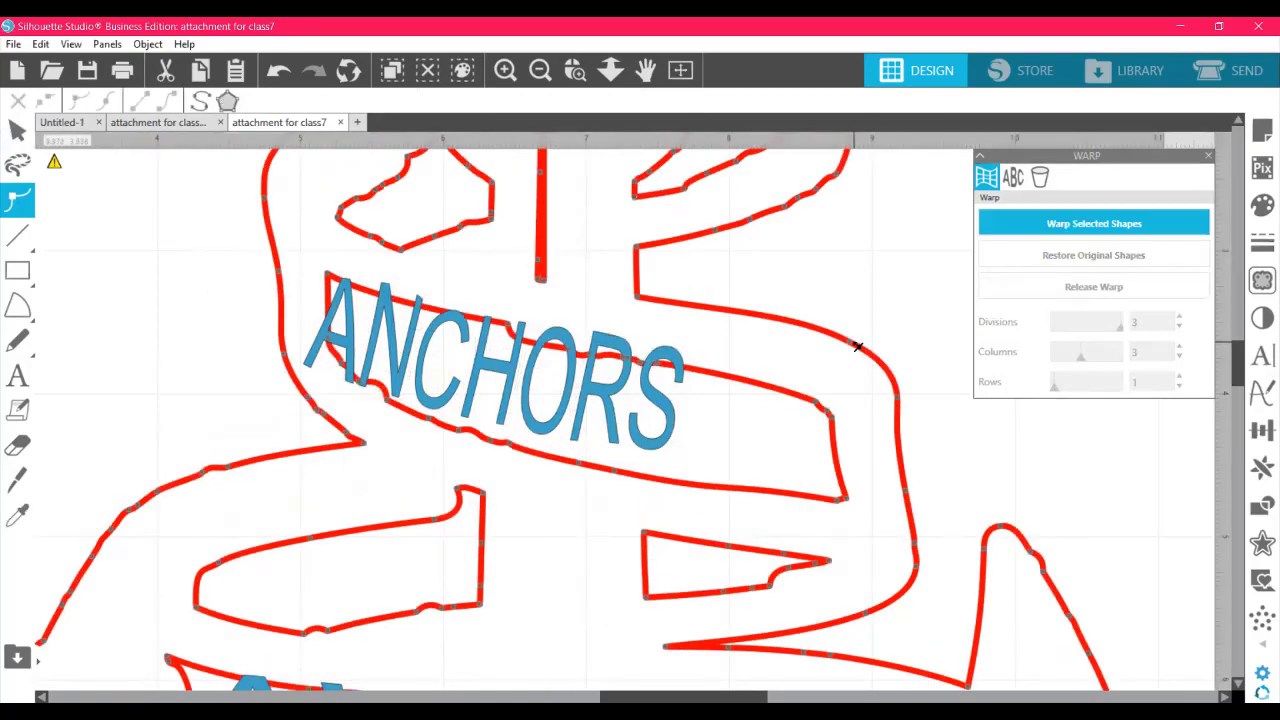
pyautogui.moveTo(953, 399); pyautogui.dragTo(950, 398)
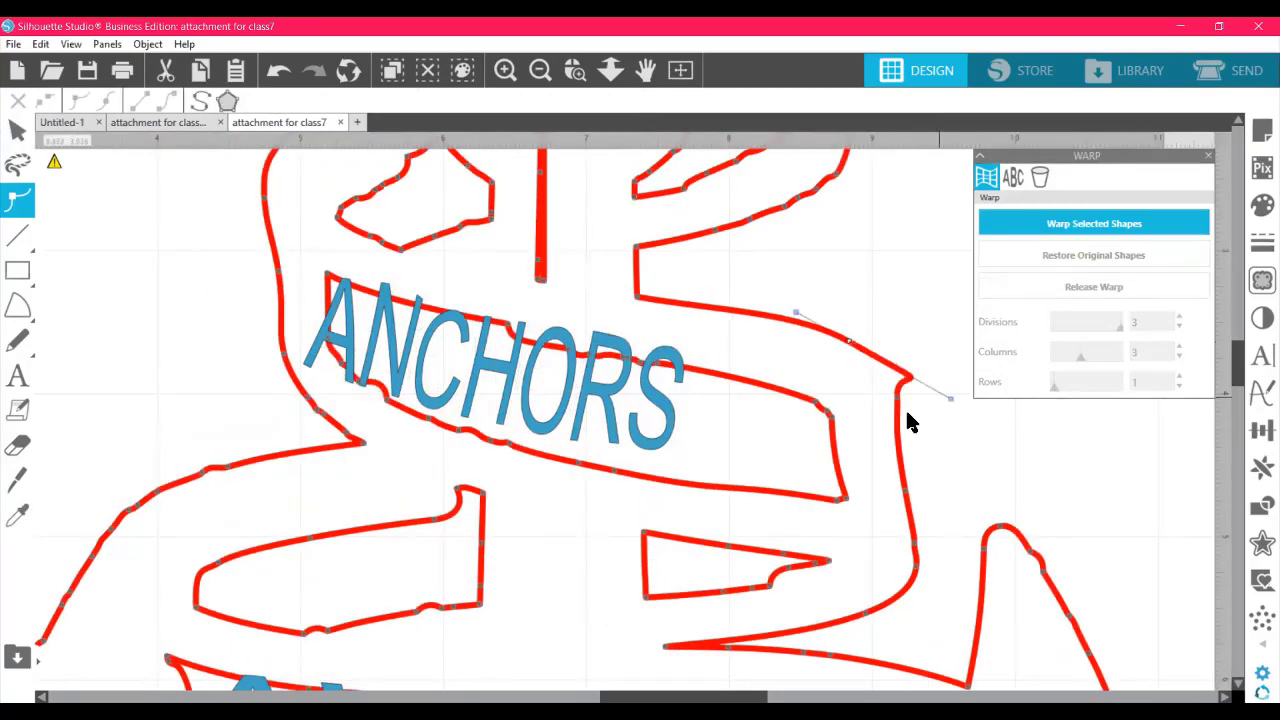
# - Leave point editing and delete the red offset outline of the anchor, keeping the ANCHORS and AWAY lettering
pyautogui.doubleClick(902, 486)
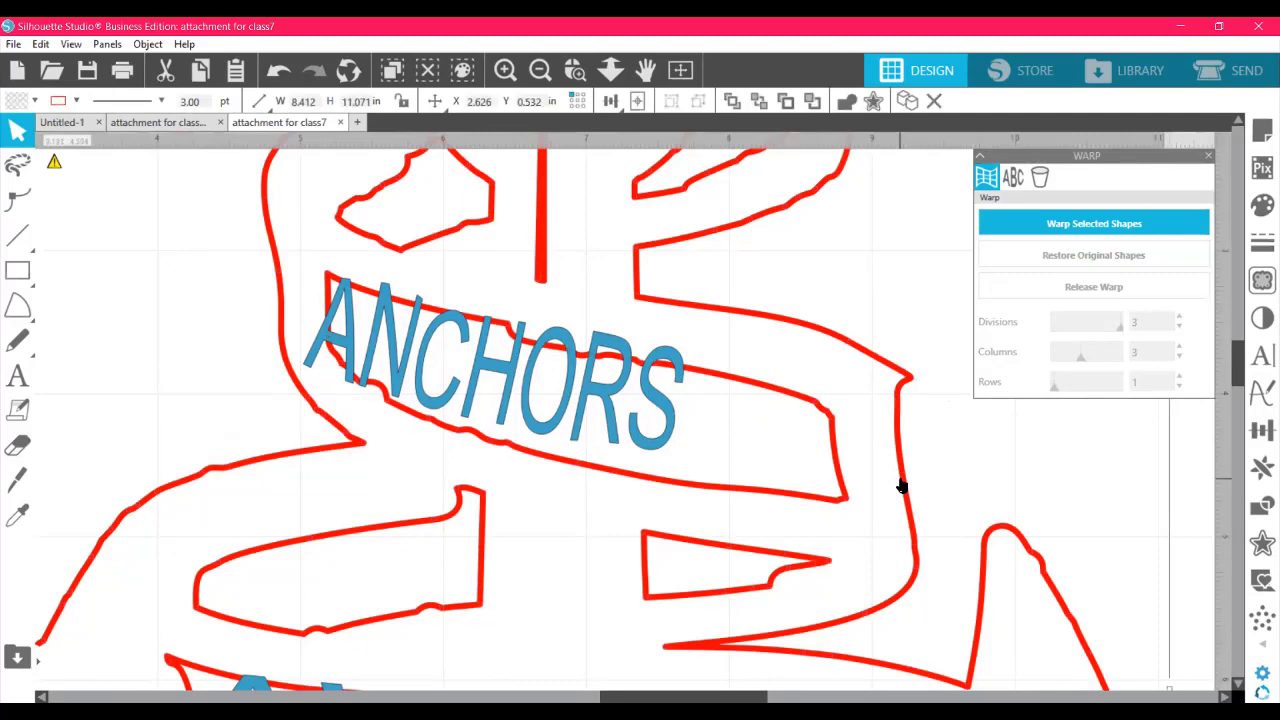
pyautogui.press('Delete')
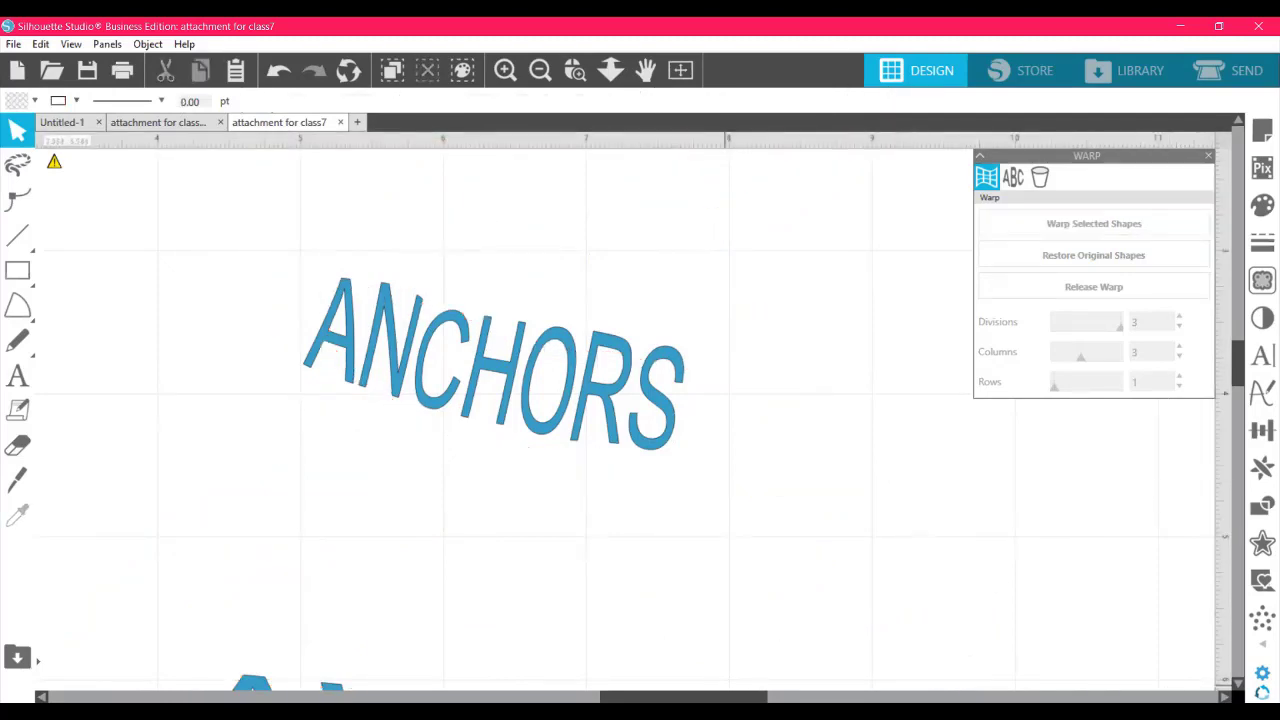
pyautogui.hscroll(10, 794, 680)
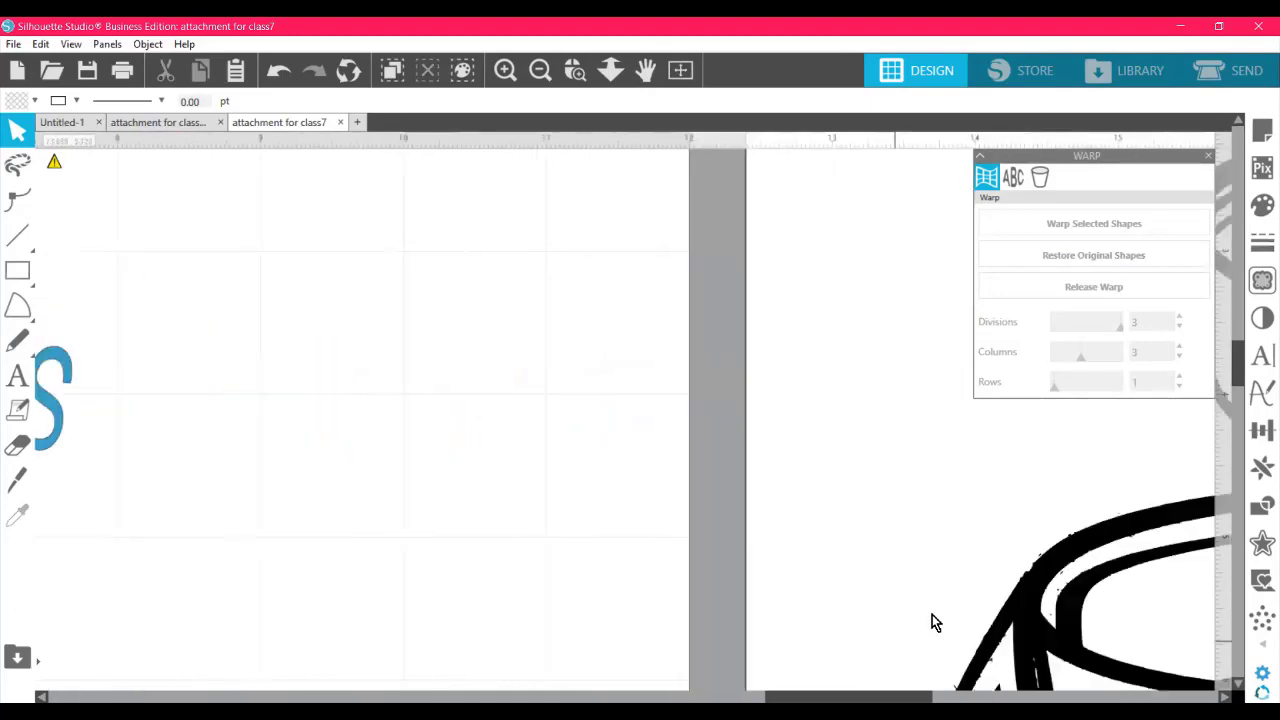
# - Move the anchor artwork onto the mat so its upper banner frames the word ANCHORS
pyautogui.moveTo(1024, 594)
pyautogui.mouseDown()
pyautogui.moveTo(820, 574)
pyautogui.moveTo(300, 430)
pyautogui.mouseUp()
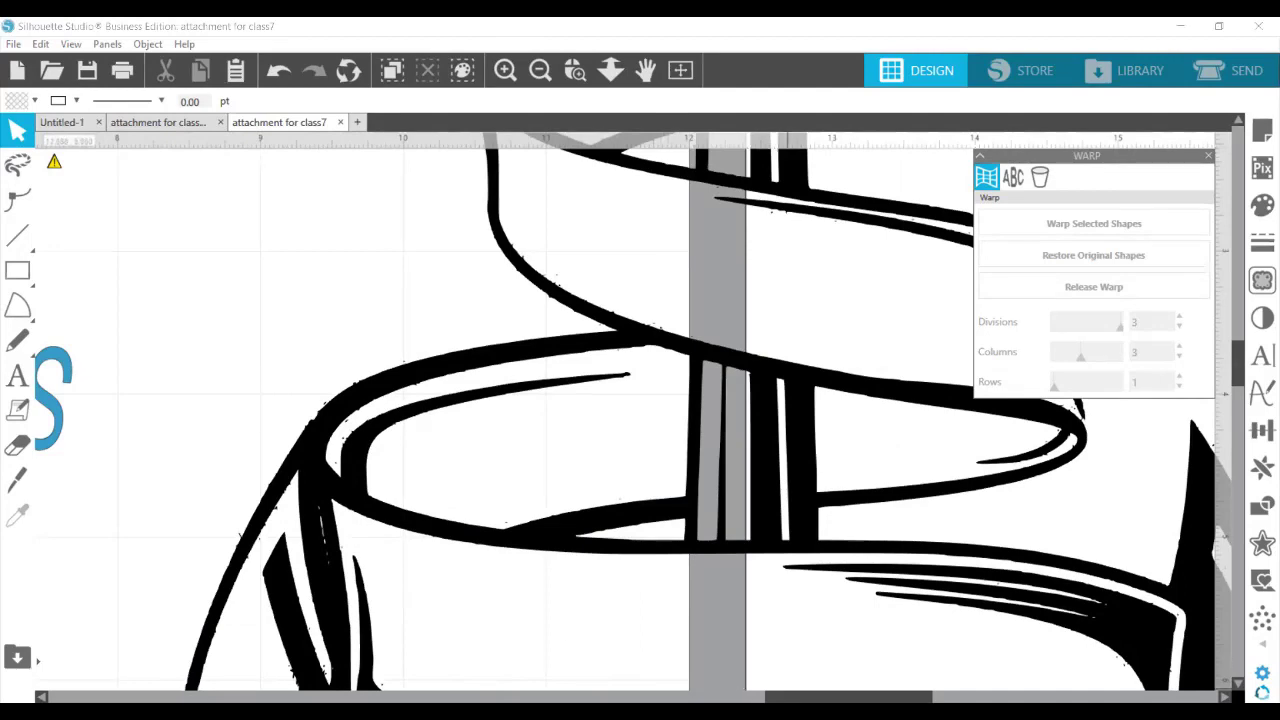
pyautogui.moveTo(245, 515); pyautogui.dragTo(814, 515)
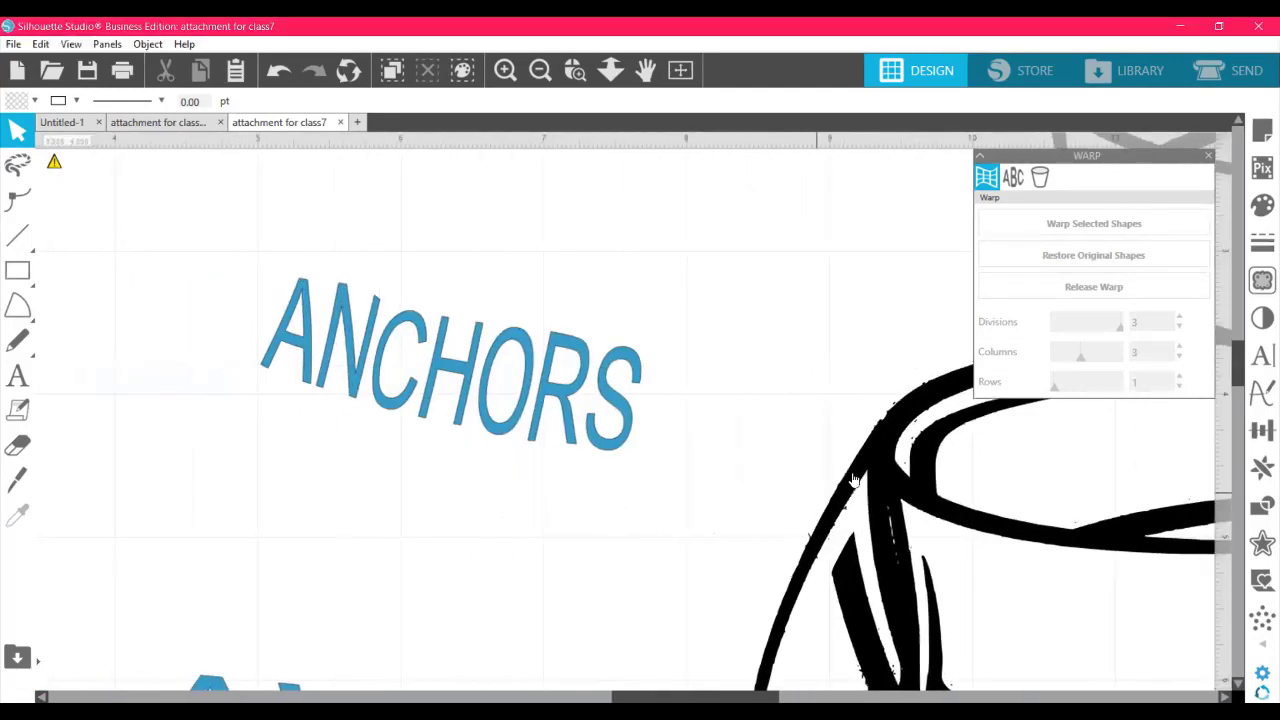
pyautogui.moveTo(941, 537)
pyautogui.mouseDown()
pyautogui.moveTo(800, 458)
pyautogui.moveTo(297, 242)
pyautogui.moveTo(166, 223)
pyautogui.moveTo(189, 480)
pyautogui.moveTo(106, 610)
pyautogui.moveTo(62, 599)
pyautogui.mouseUp()
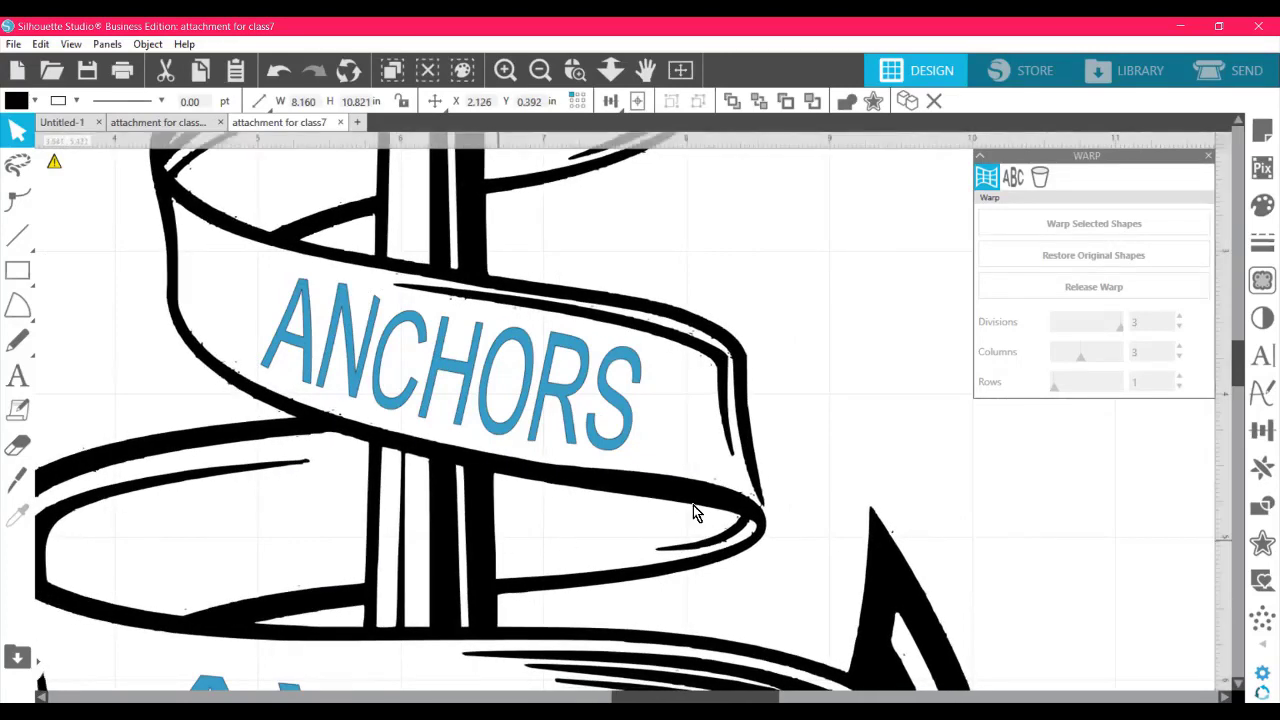
pyautogui.click(874, 392)
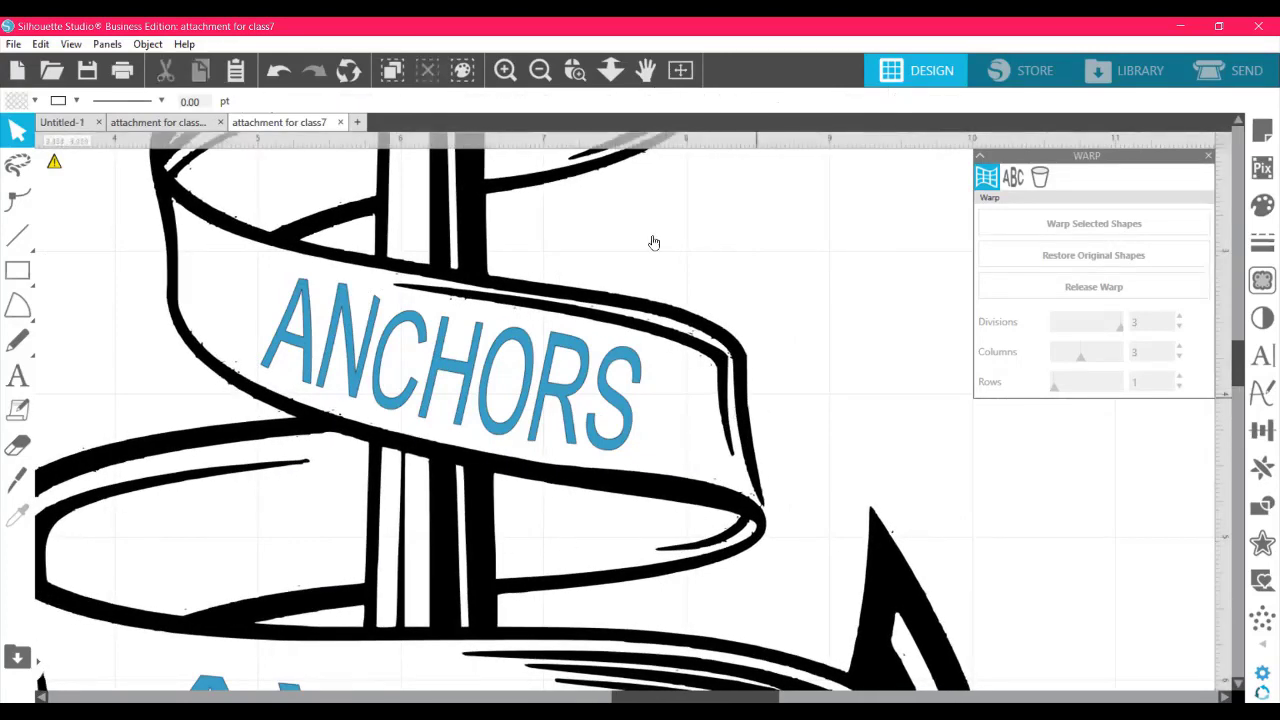
# - Nudge the word AWAY to center it within the lower banner of the anchor on the mat
pyautogui.hotkey('ctrl', '-')
pyautogui.hotkey('ctrl', '-')
pyautogui.hotkey('ctrl', '-')
pyautogui.hotkey('ctrl', '-')
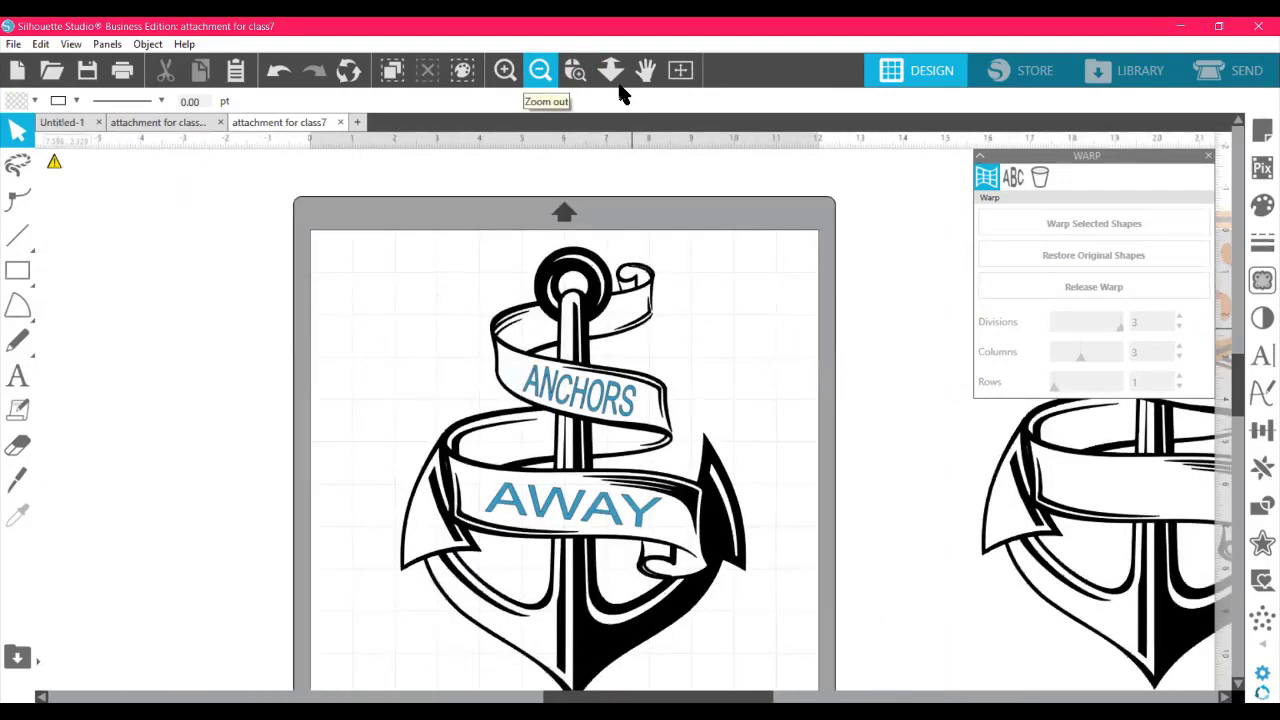
pyautogui.hotkey('ctrl', '-')
pyautogui.hotkey('ctrl', '-')
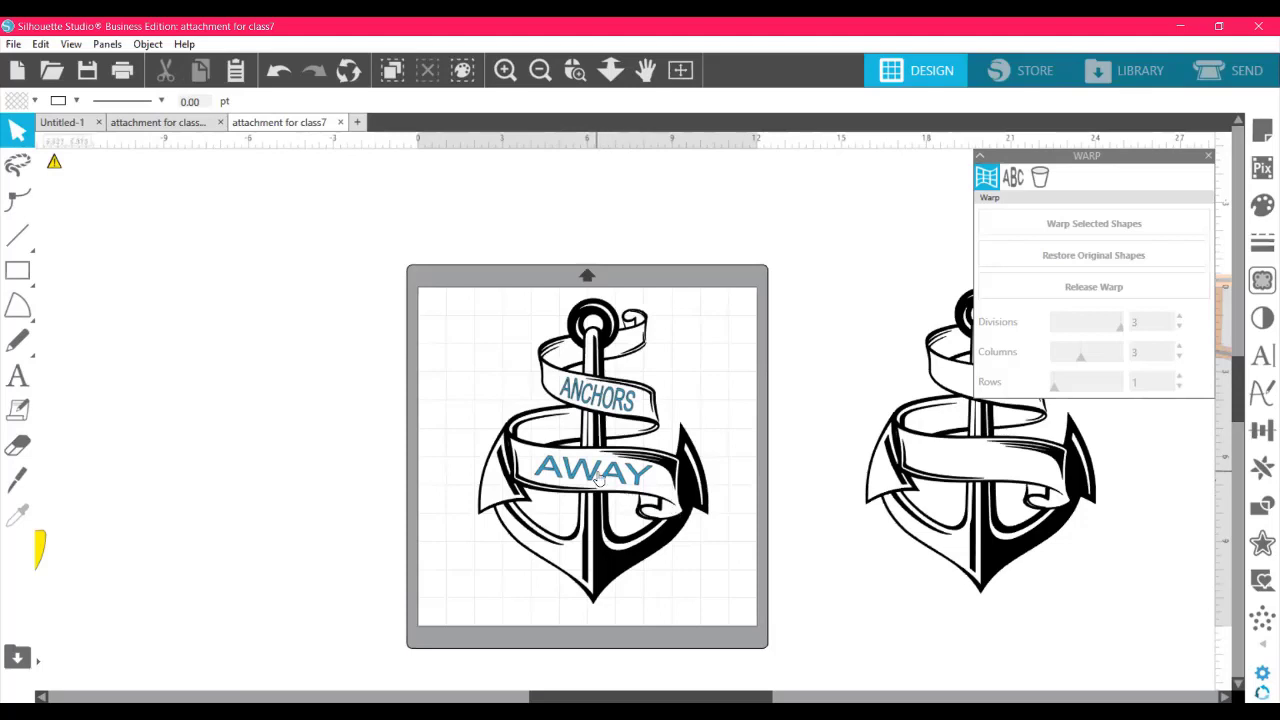
pyautogui.moveTo(599, 478); pyautogui.dragTo(657, 508)
pyautogui.moveTo(601, 478); pyautogui.dragTo(601, 480)
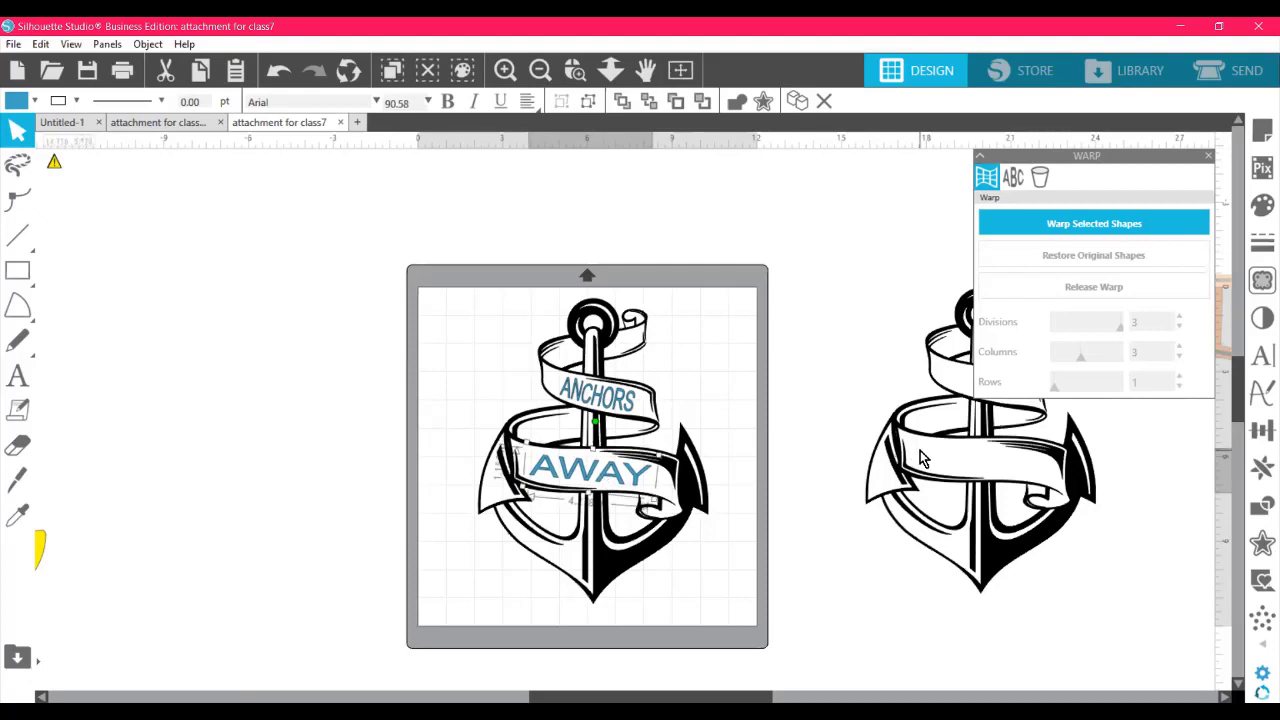
# - Move the textless anchor copy closer to the mat and create a 0.125 in offset around it with rounded corners
pyautogui.click(876, 442)
pyautogui.moveTo(905, 447); pyautogui.dragTo(797, 398)
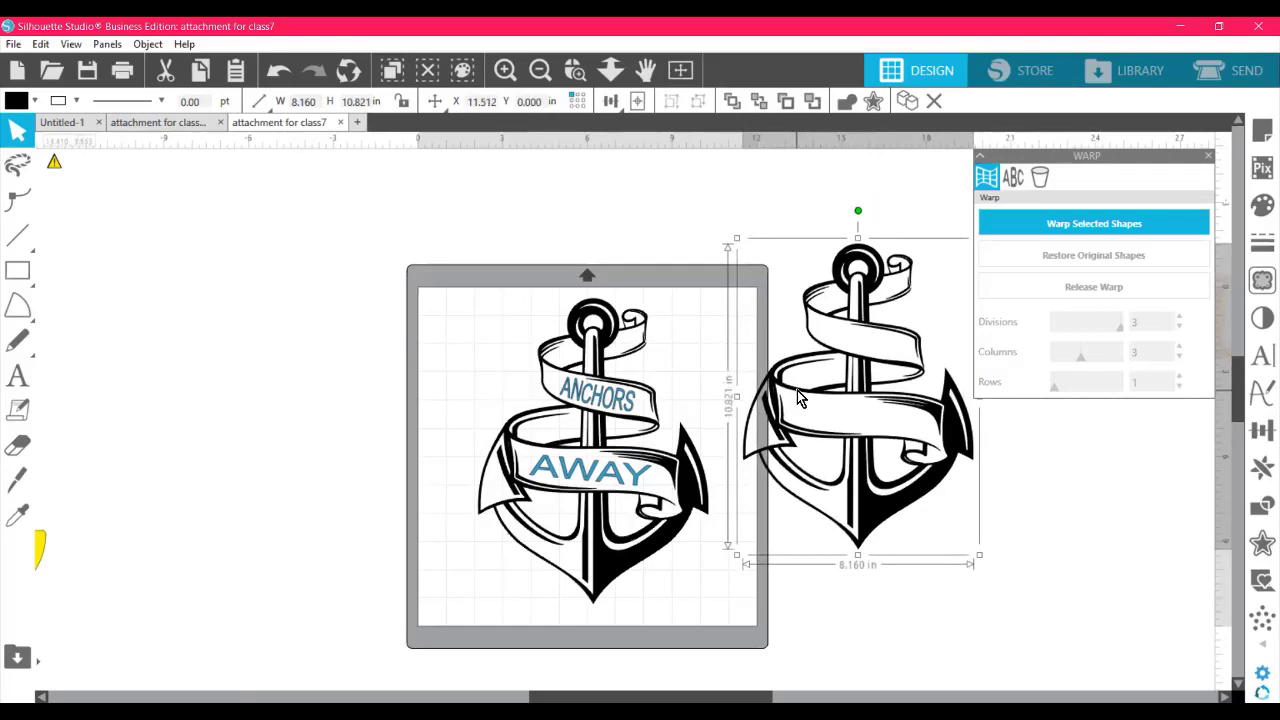
pyautogui.click(1260, 548)
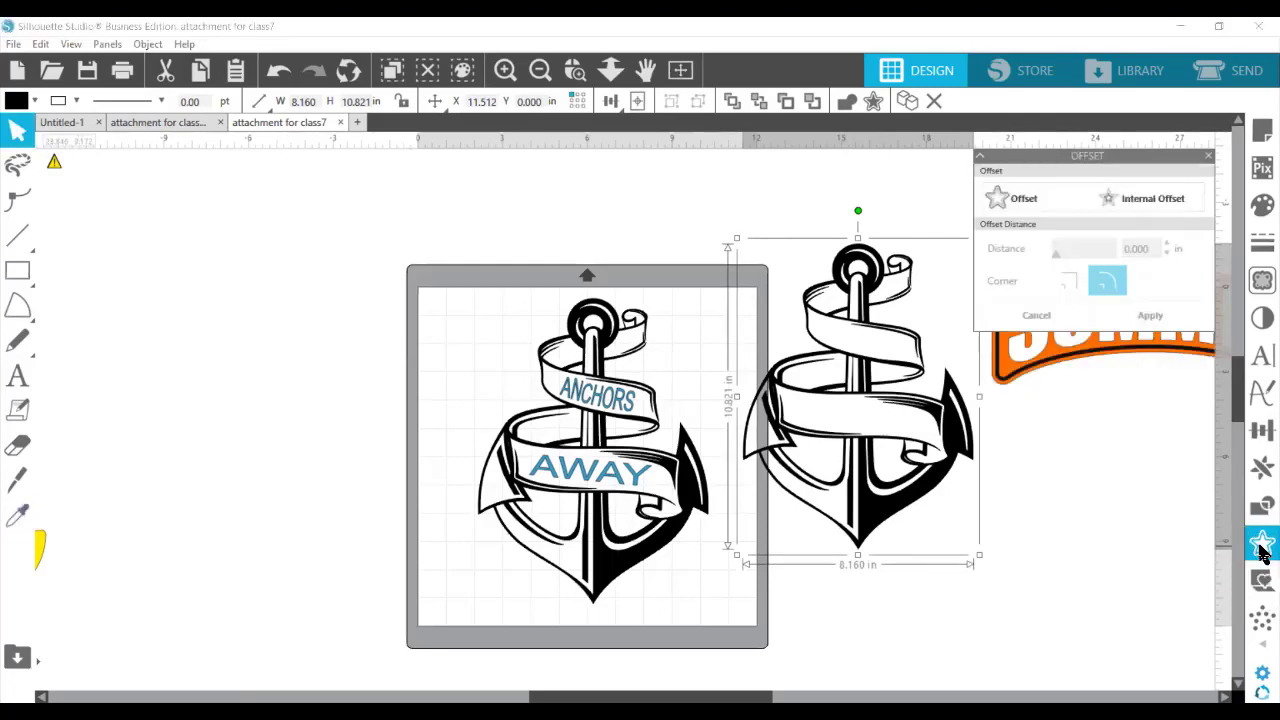
pyautogui.click(1030, 204)
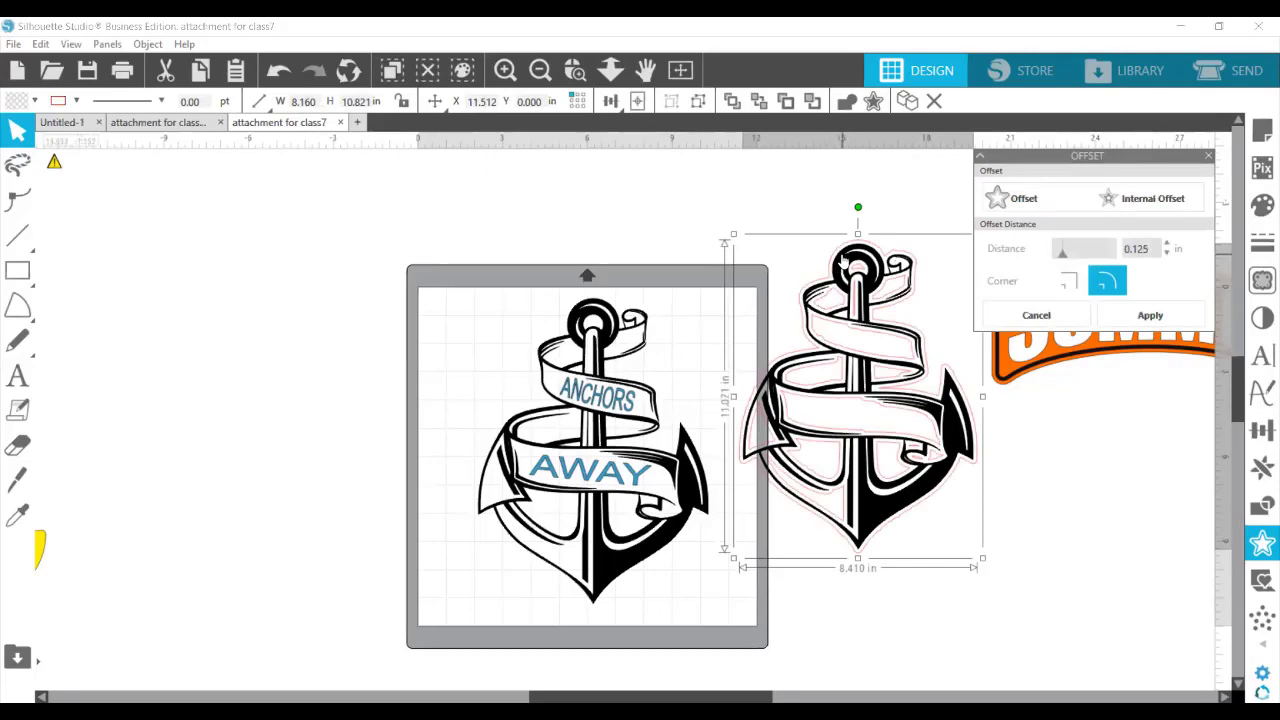
# - Move the black anchor copy away from its offset outline and set the outline's line thickness to 3 pt
pyautogui.moveTo(858, 283); pyautogui.dragTo(1185, 447)
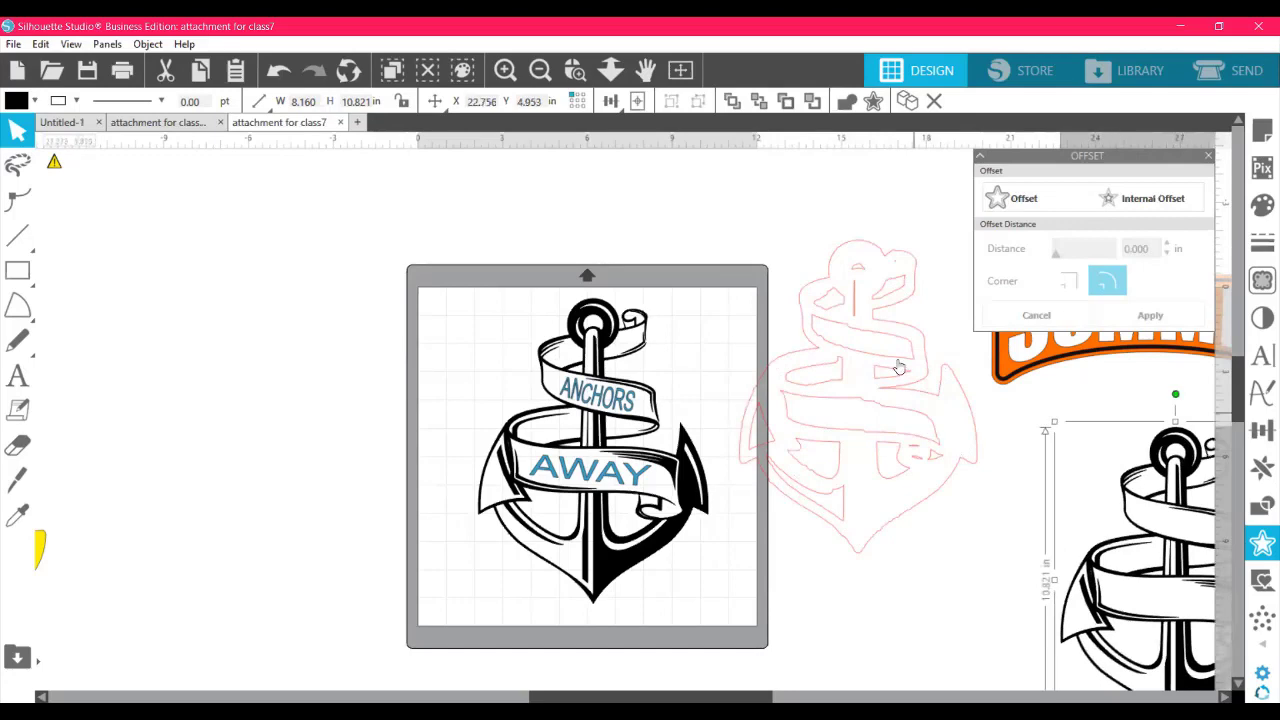
pyautogui.click(896, 522)
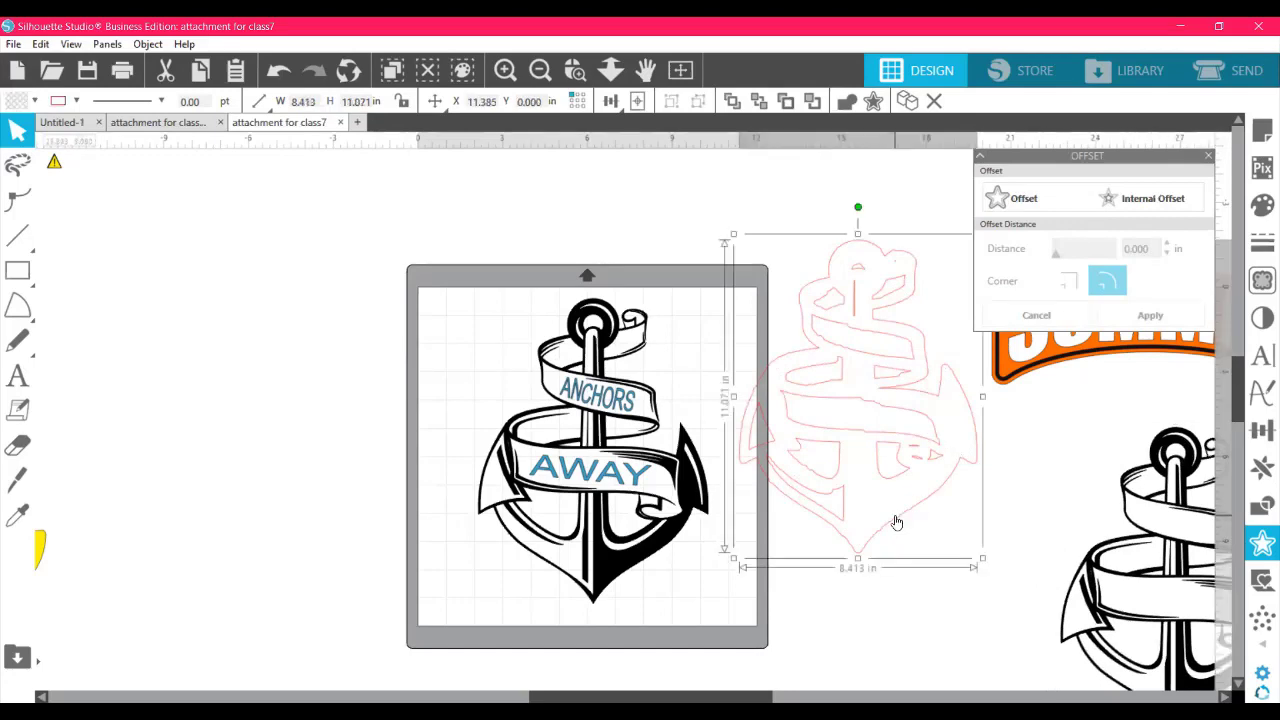
pyautogui.click(151, 166)
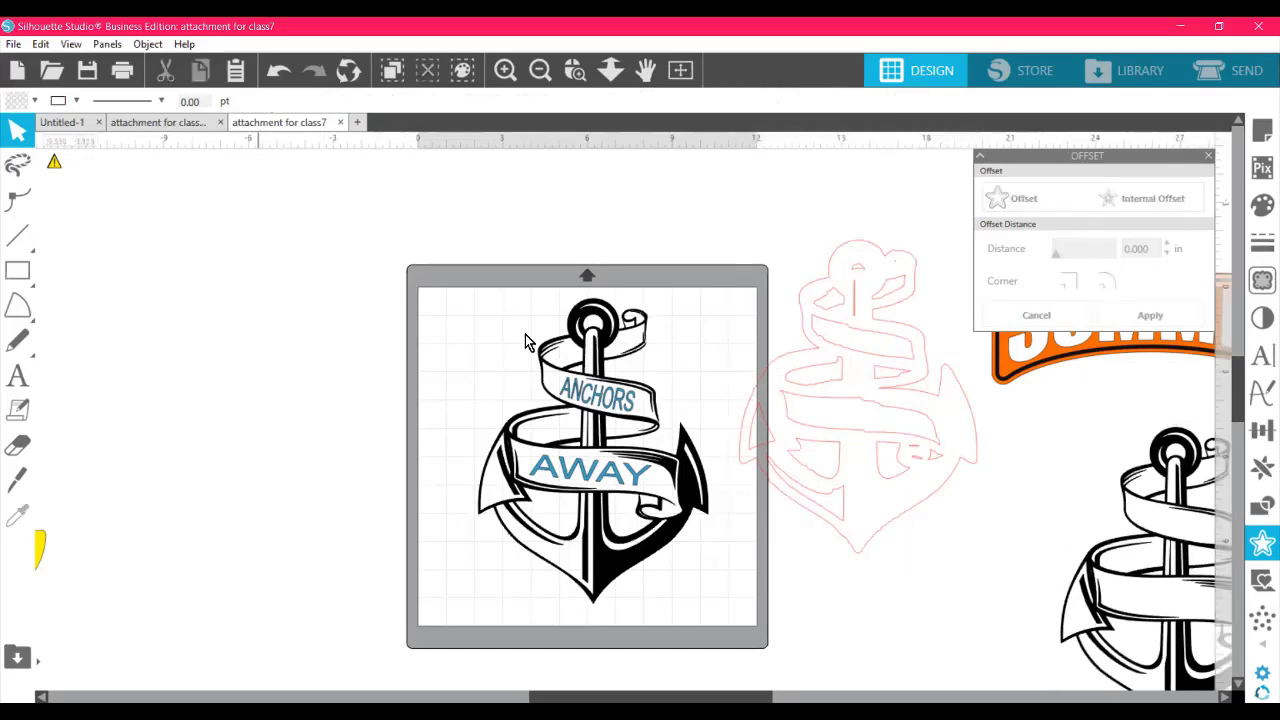
pyautogui.click(853, 253)
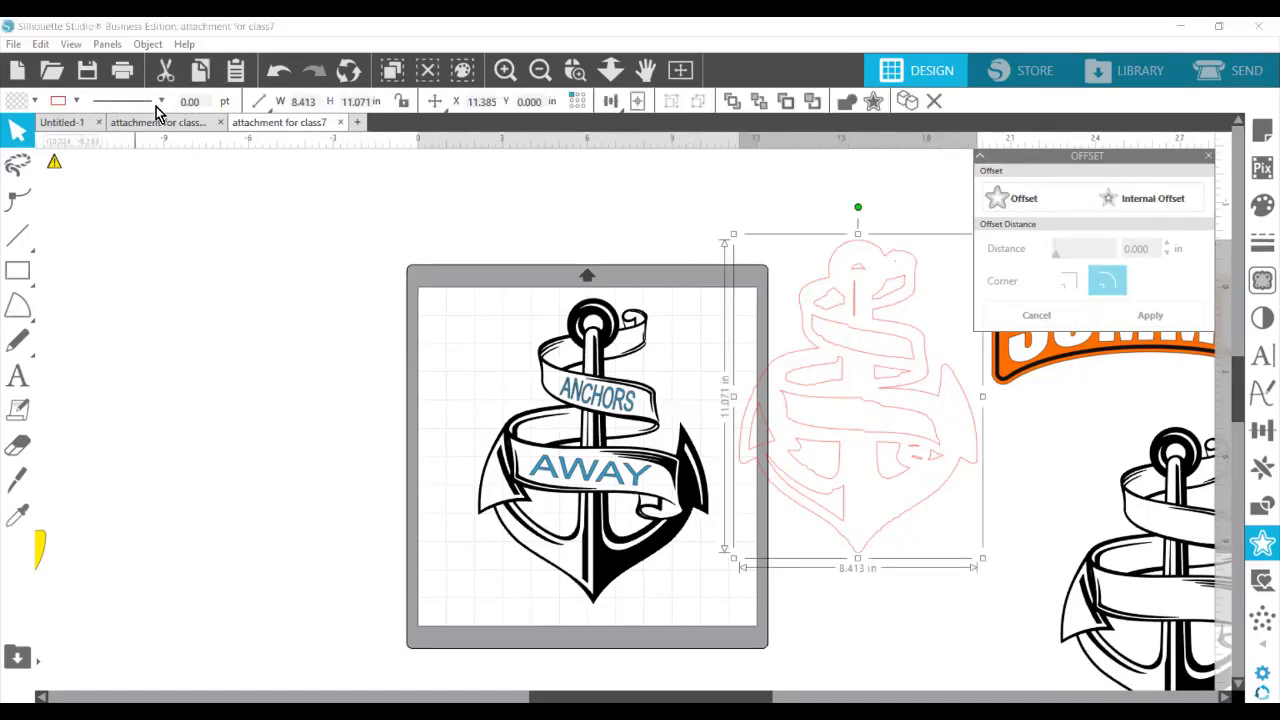
pyautogui.click(210, 103)
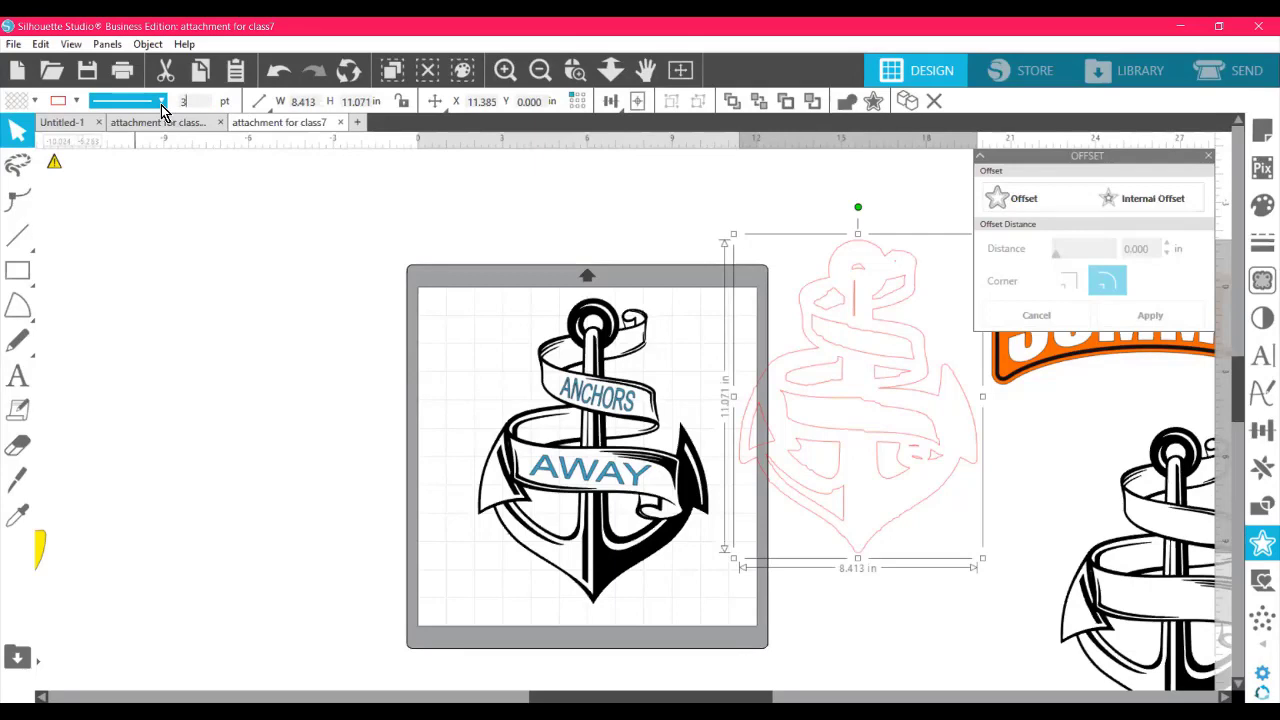
pyautogui.press('Return')
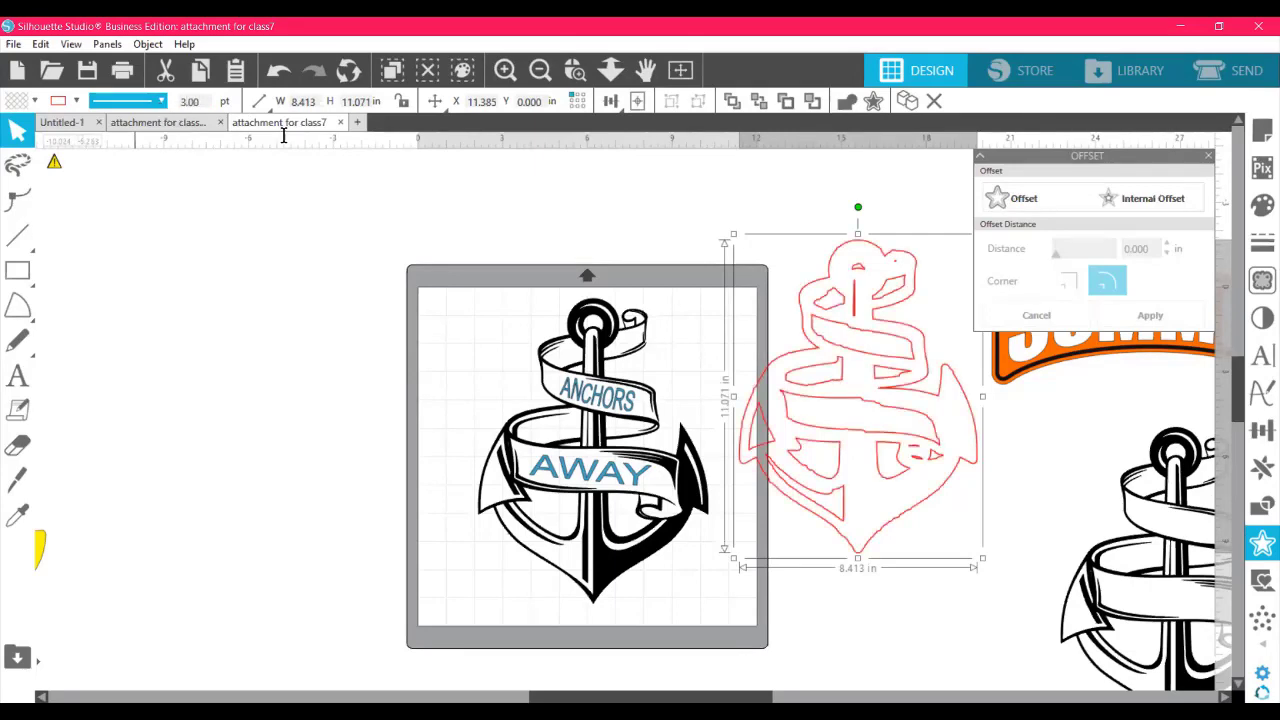
# - Move the red offset outline to the left of the mat and place the word AWAY inside its lower banner
pyautogui.moveTo(866, 248); pyautogui.dragTo(309, 283)
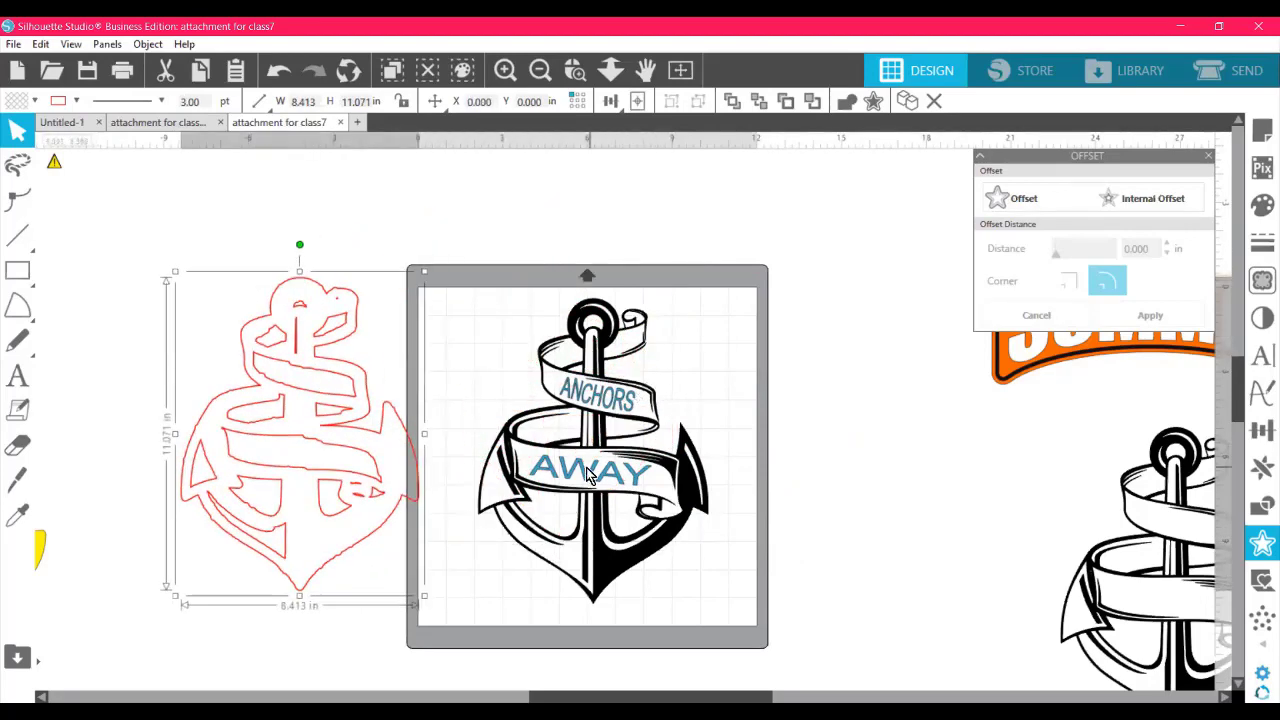
pyautogui.moveTo(591, 474); pyautogui.dragTo(304, 459)
pyautogui.click(517, 458)
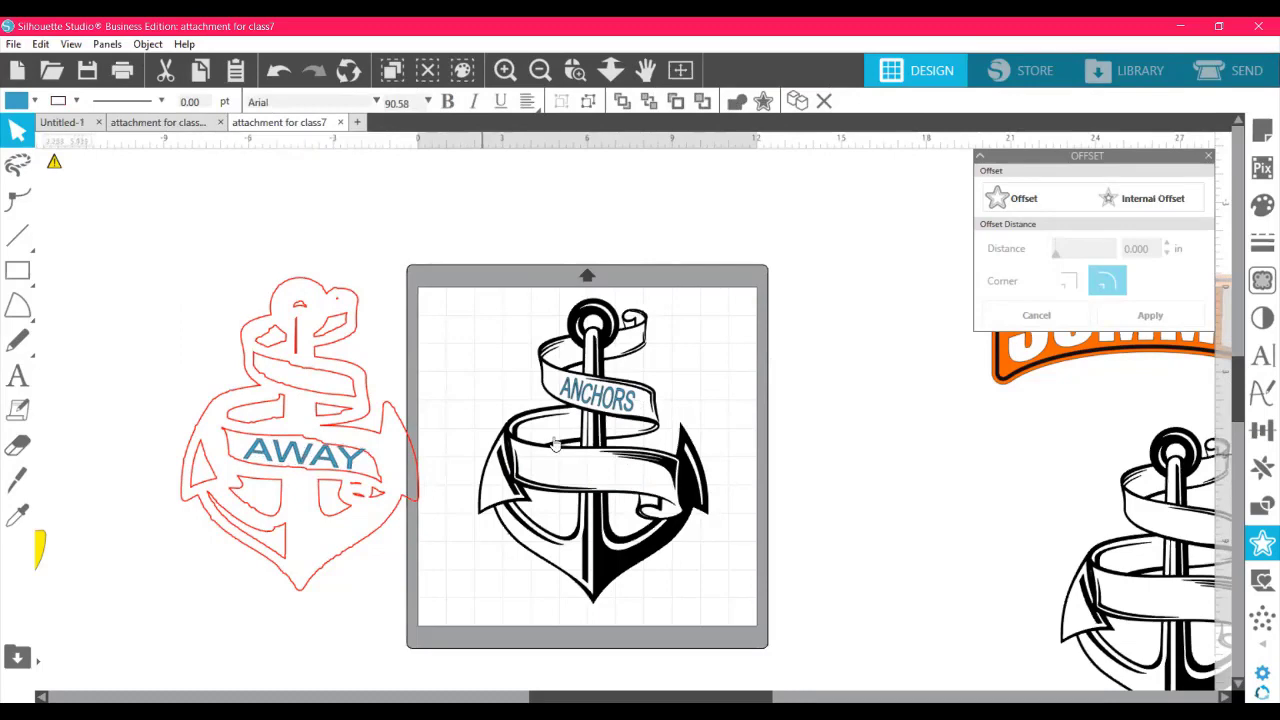
# - Group the anchor on the mat with its ANCHORS text and move them off the mat to the right
pyautogui.click(612, 362)
pyautogui.rightClick(580, 388)
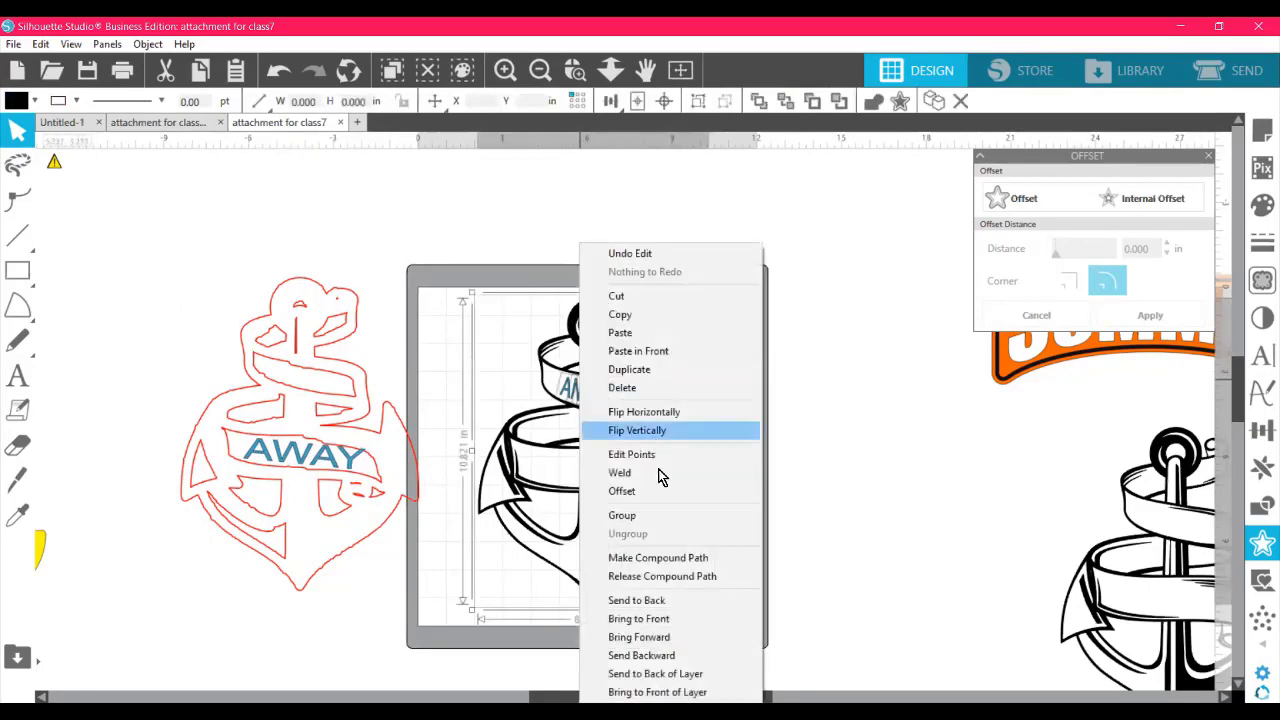
pyautogui.click(645, 516)
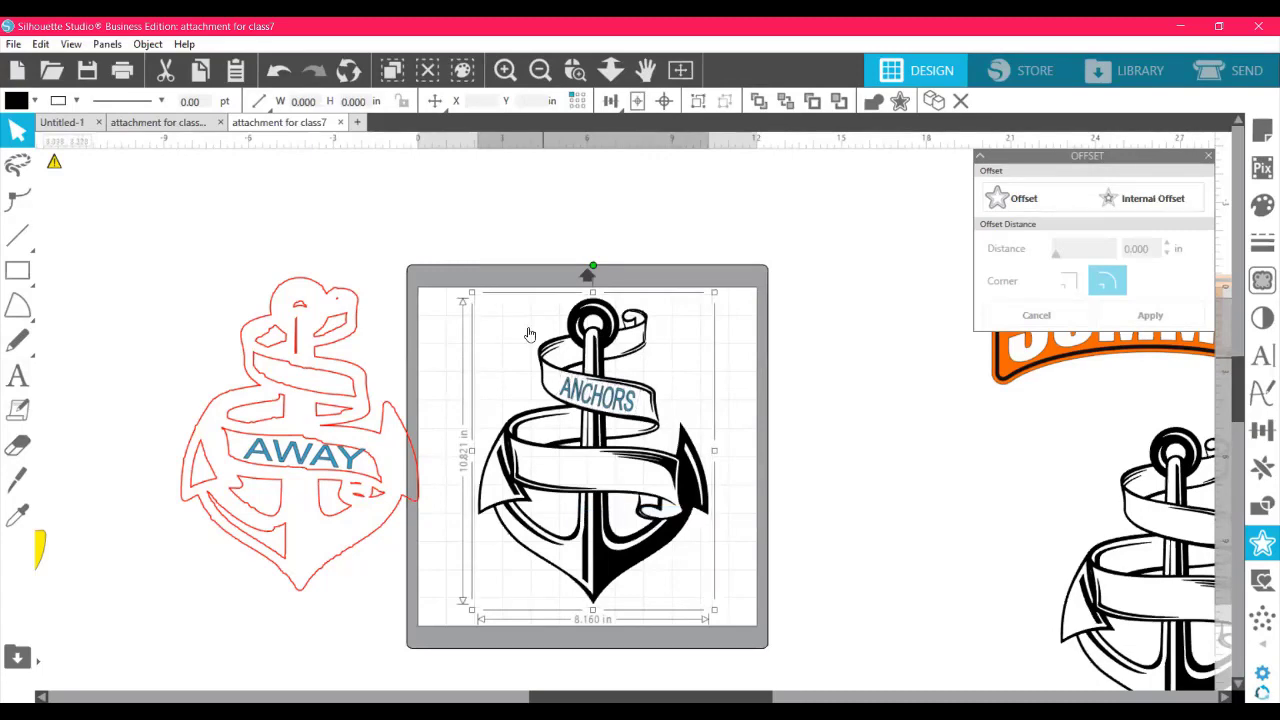
pyautogui.moveTo(555, 377); pyautogui.dragTo(699, 382)
pyautogui.moveTo(925, 400); pyautogui.dragTo(1000, 395)
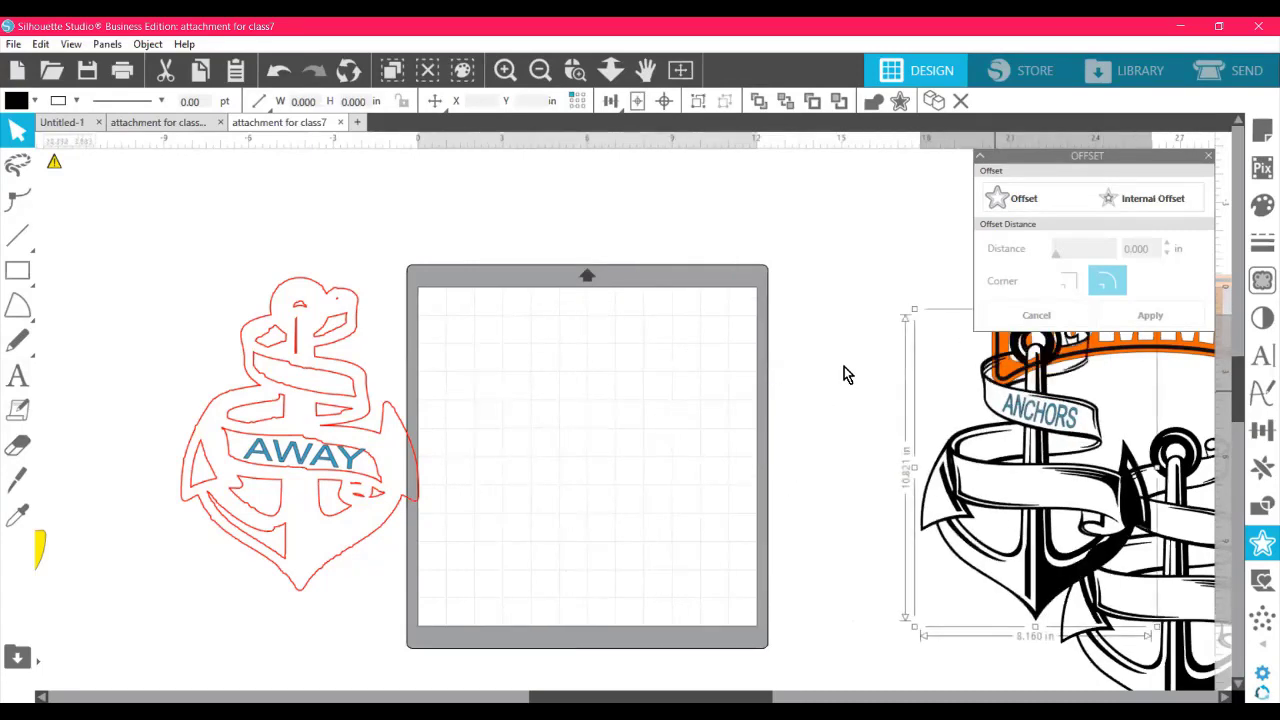
# - Move the red offset outline together with the word AWAY onto the empty mat
pyautogui.click(343, 537)
pyautogui.moveTo(257, 360); pyautogui.dragTo(539, 378)
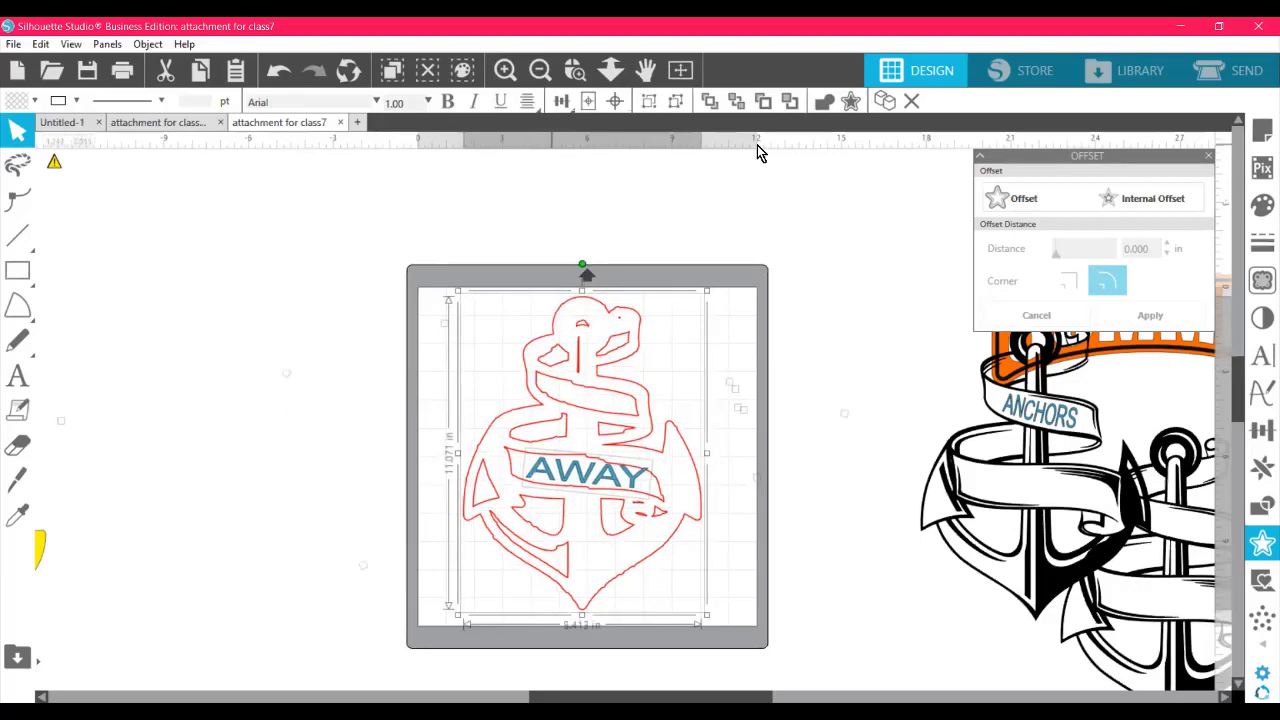
pyautogui.click(824, 194)
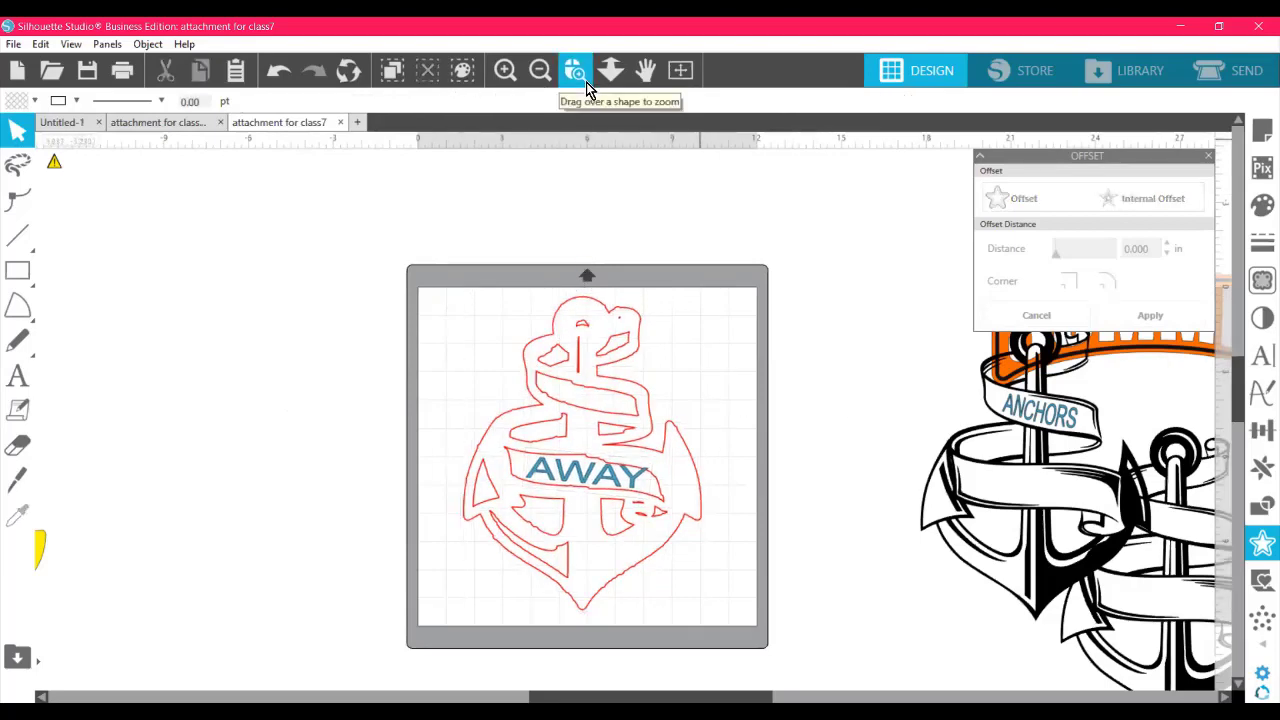
# - Reposition the word AWAY within the lower banner of the red outline
pyautogui.click(586, 82)
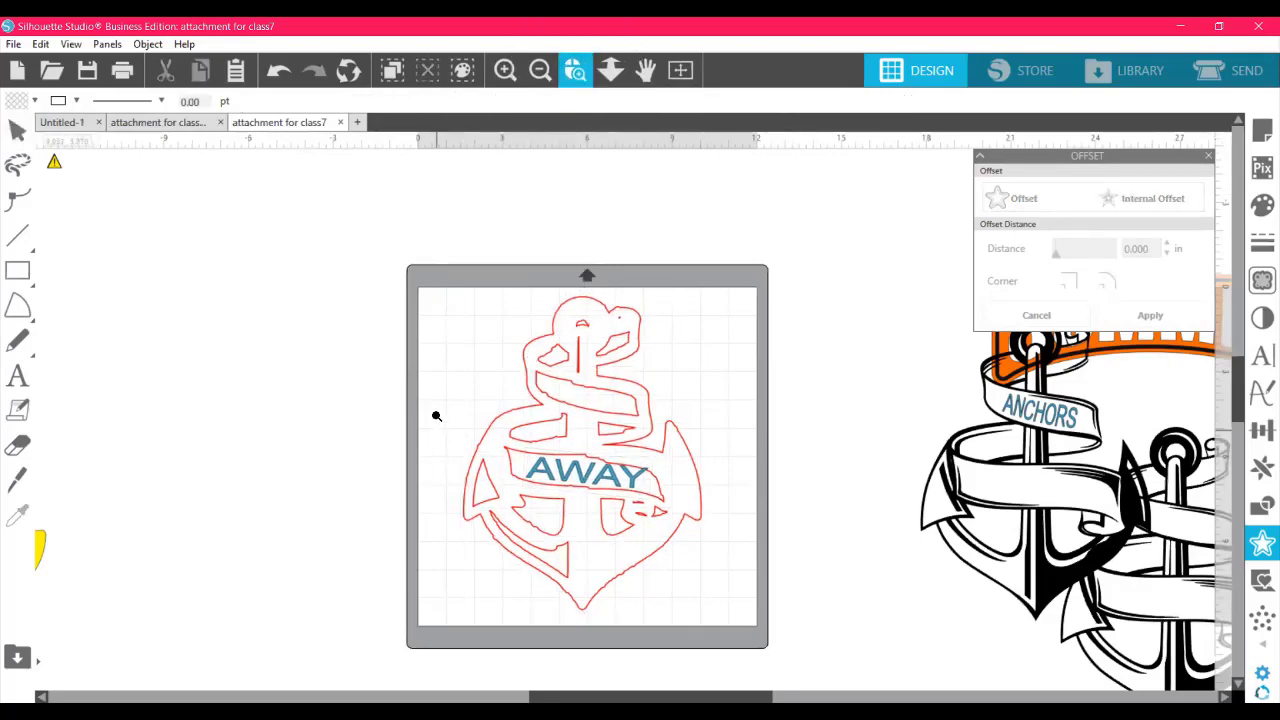
pyautogui.moveTo(434, 414); pyautogui.dragTo(748, 513)
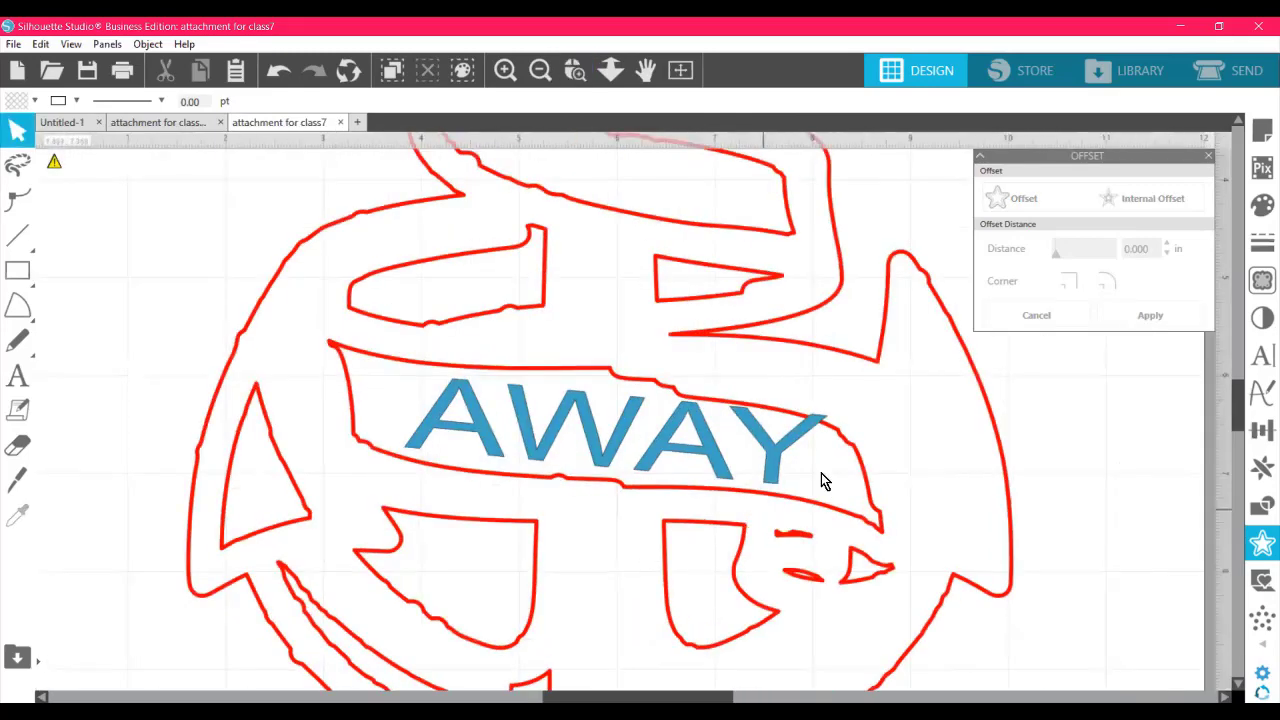
pyautogui.click(757, 450)
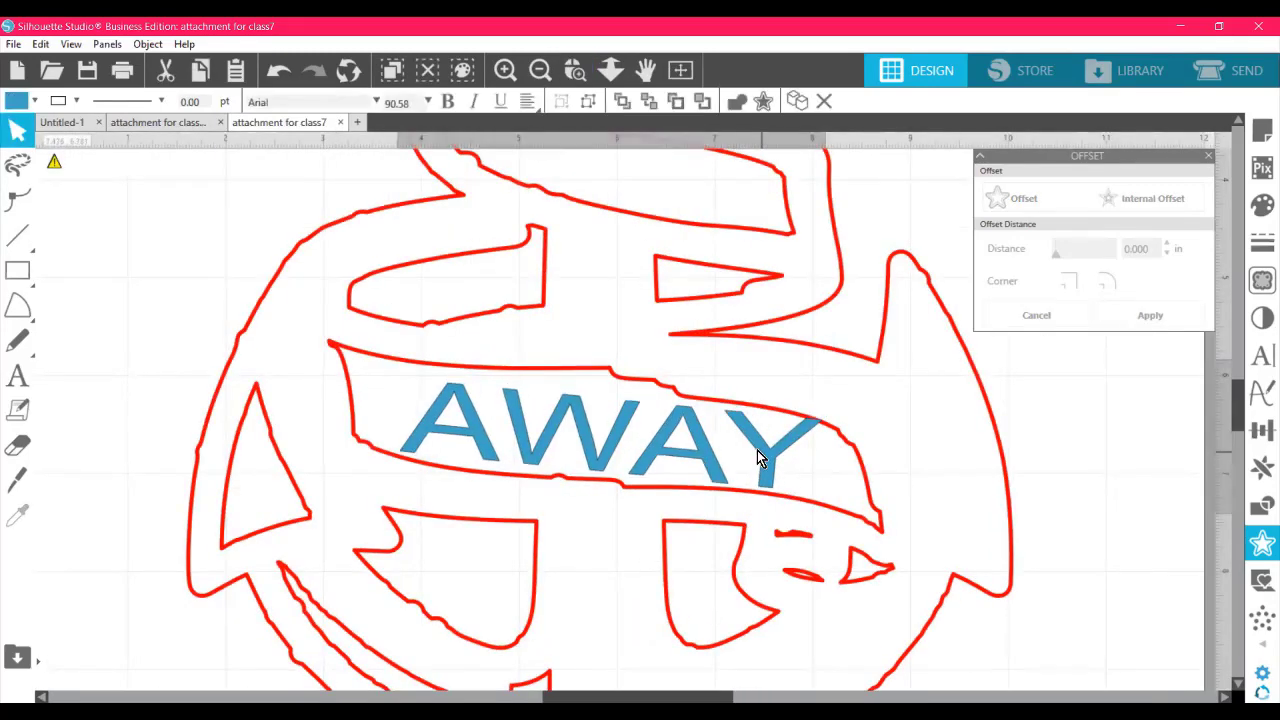
pyautogui.moveTo(756, 449); pyautogui.dragTo(750, 449)
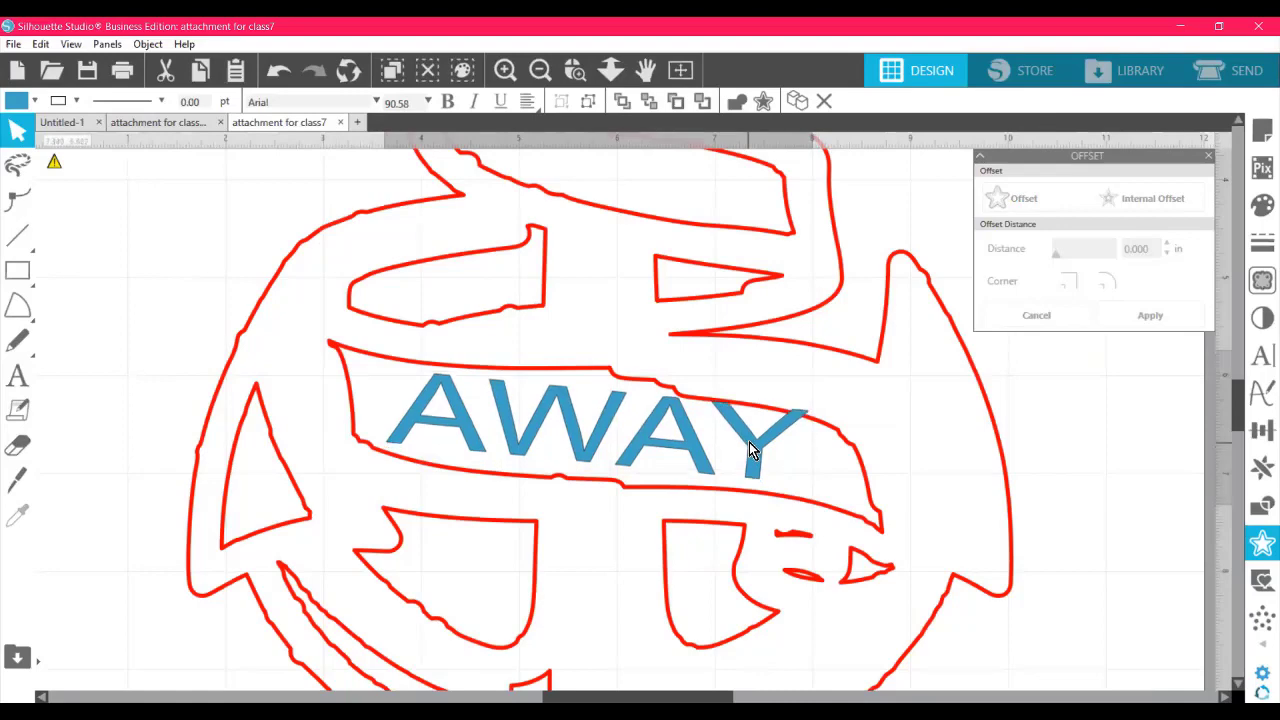
pyautogui.moveTo(749, 449); pyautogui.dragTo(756, 448)
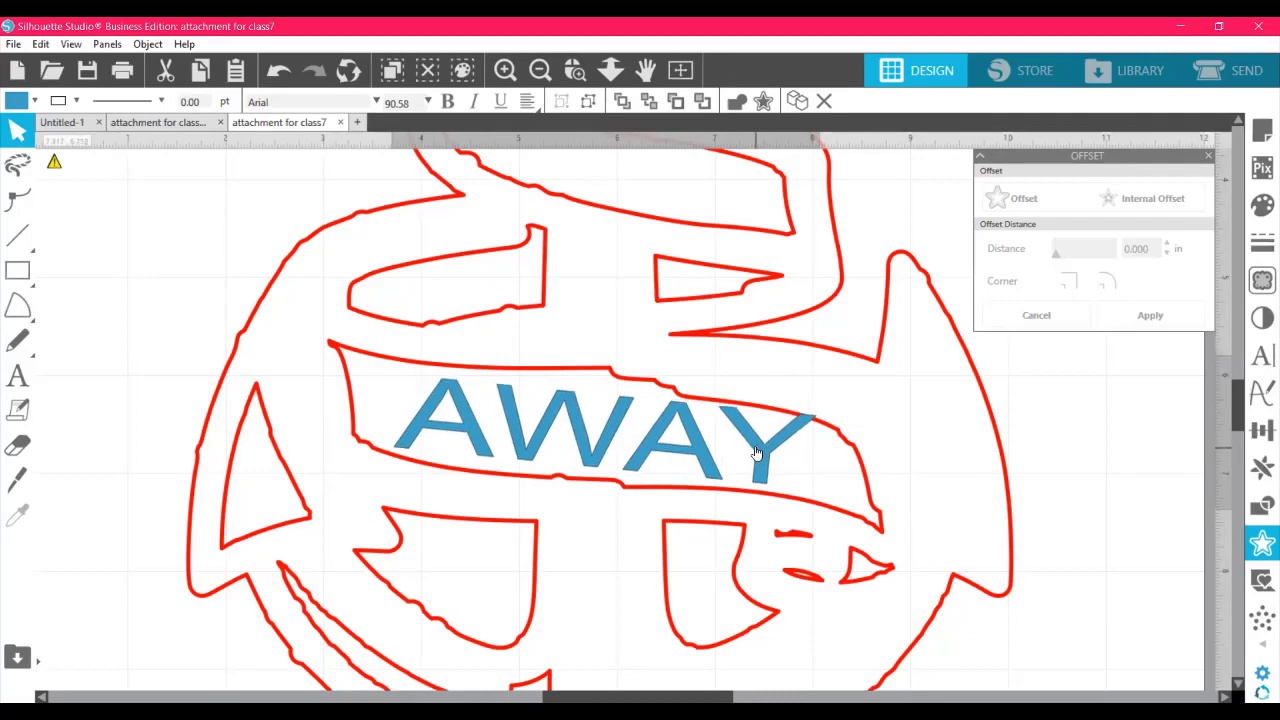
pyautogui.click(1069, 628)
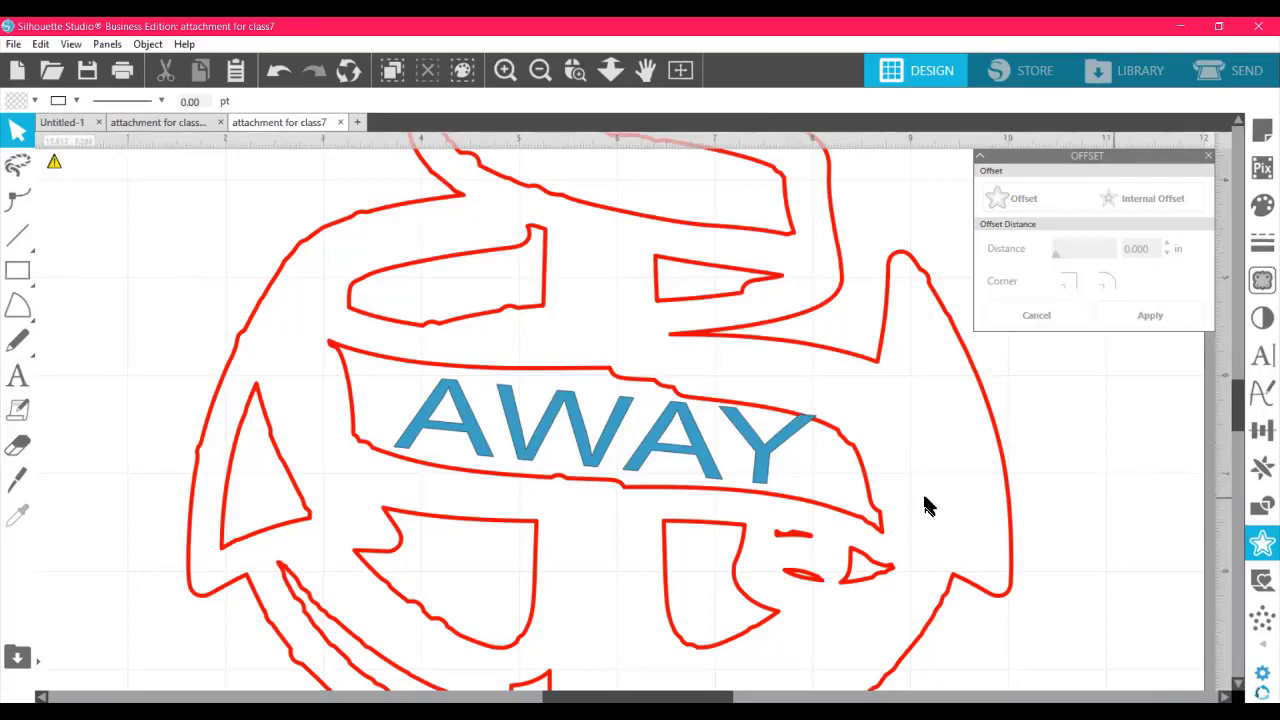
# - Apply a warp grid with 3 columns and 1 row to the word AWAY
pyautogui.click(757, 467)
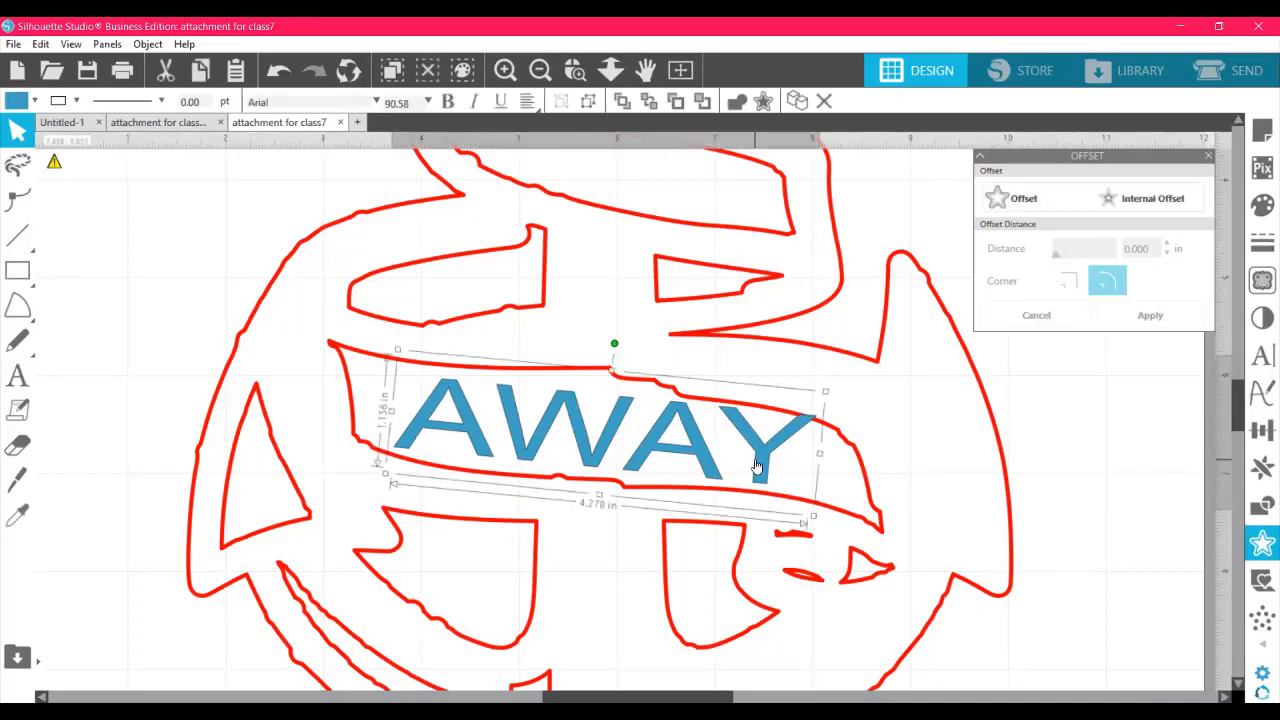
pyautogui.click(1262, 649)
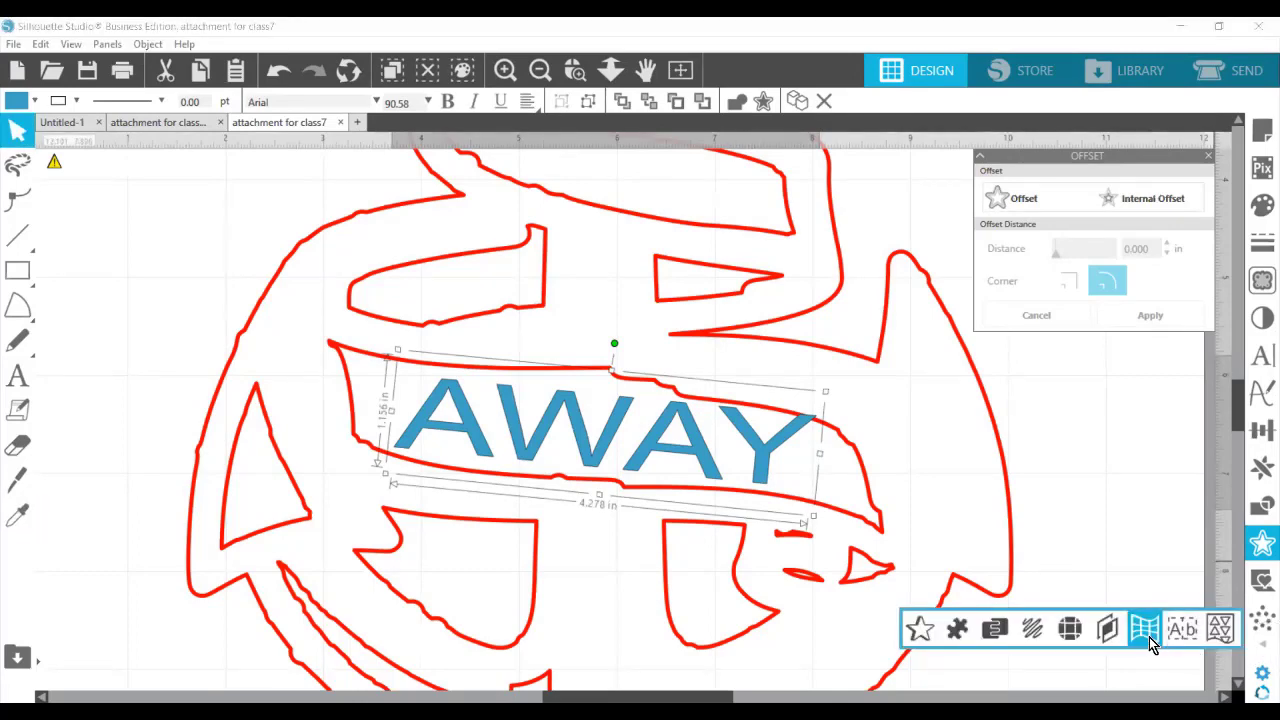
pyautogui.click(1146, 636)
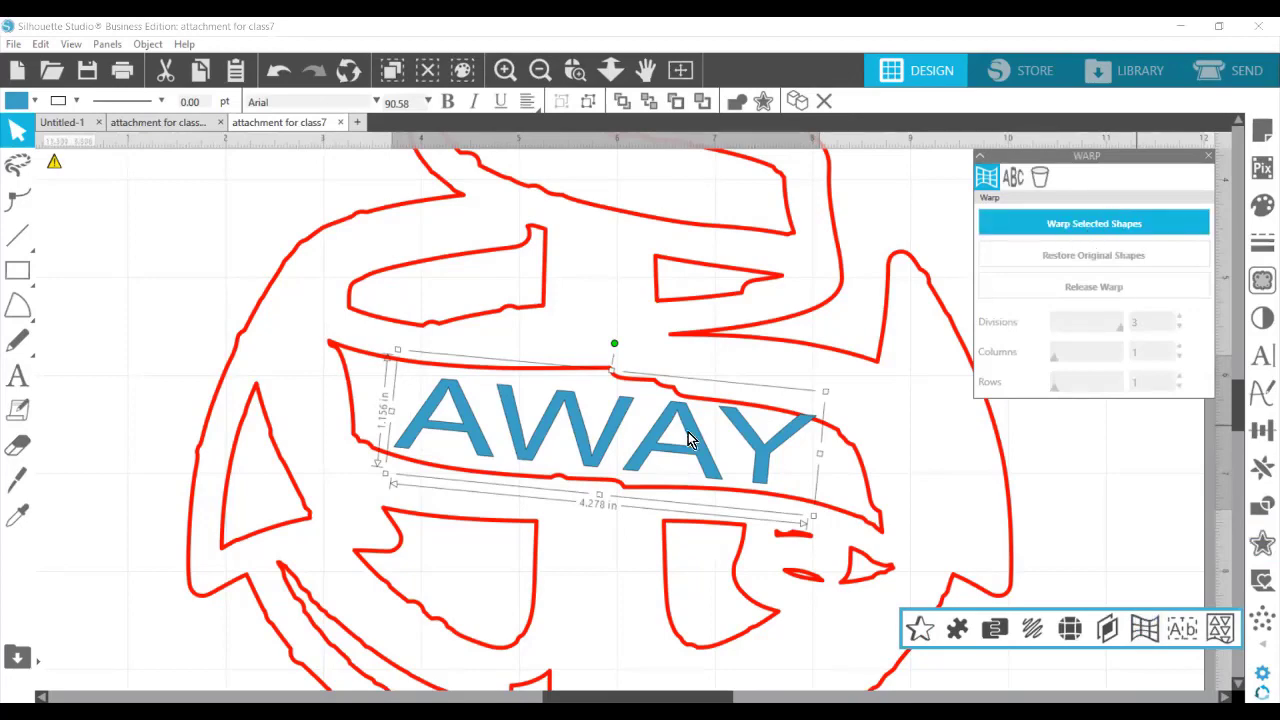
pyautogui.click(1128, 226)
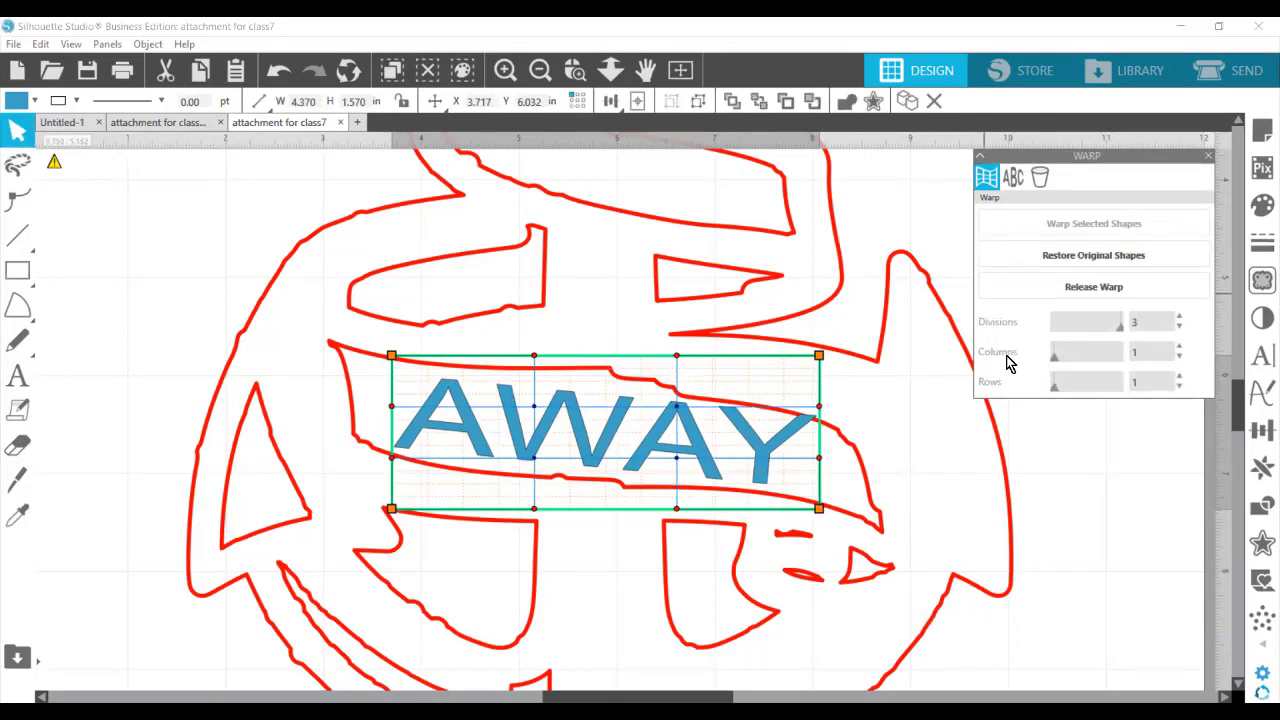
pyautogui.click(1179, 348)
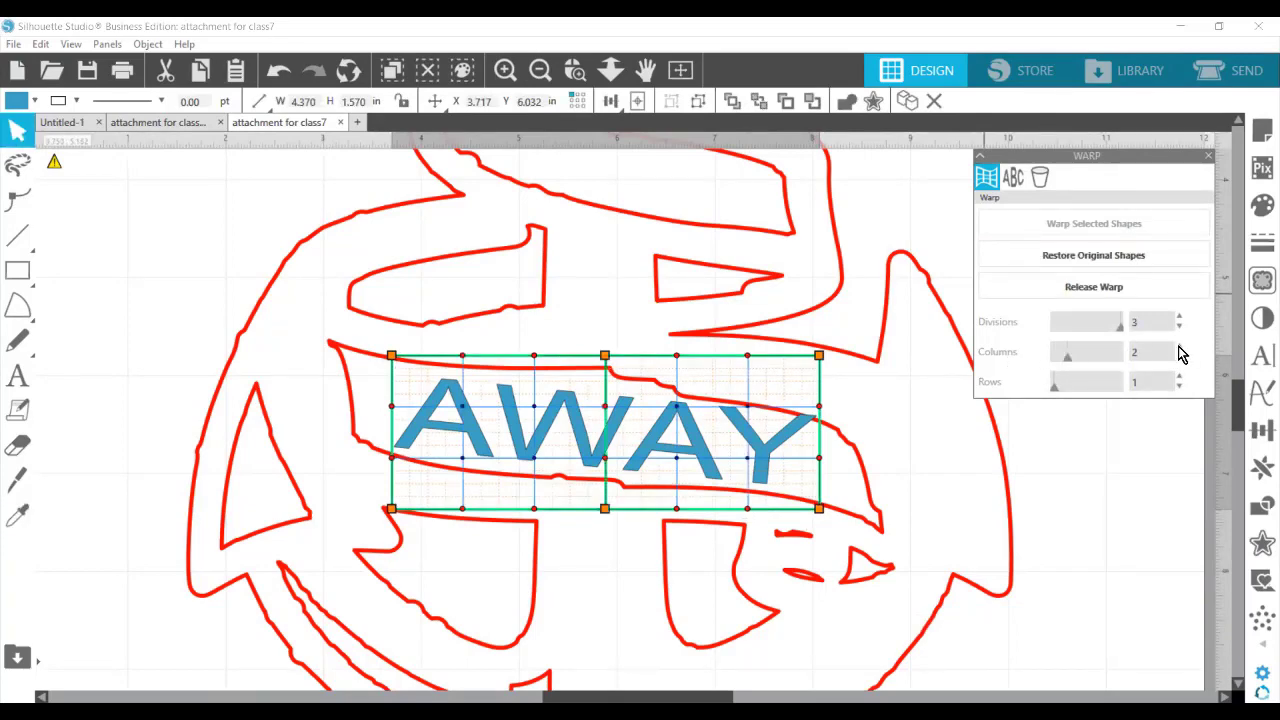
pyautogui.click(1179, 348)
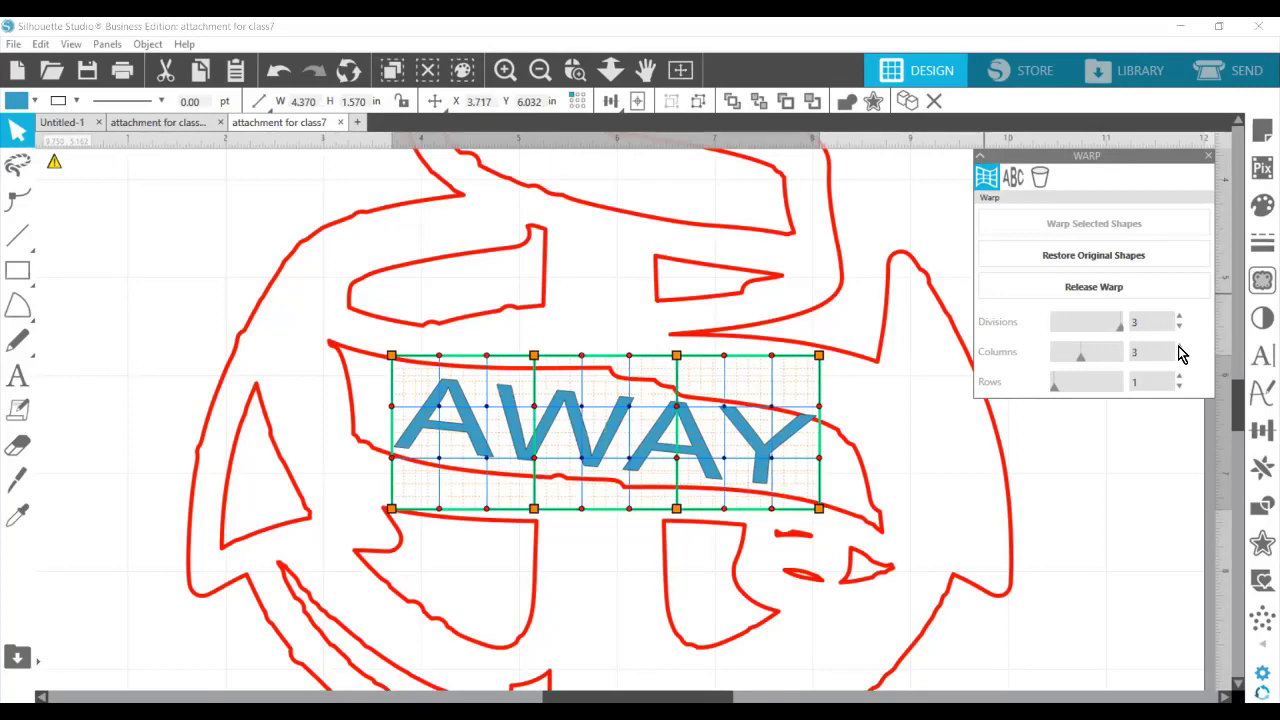
# - Set the warp grid on the word AWAY to 4 columns
pyautogui.click(1179, 348)
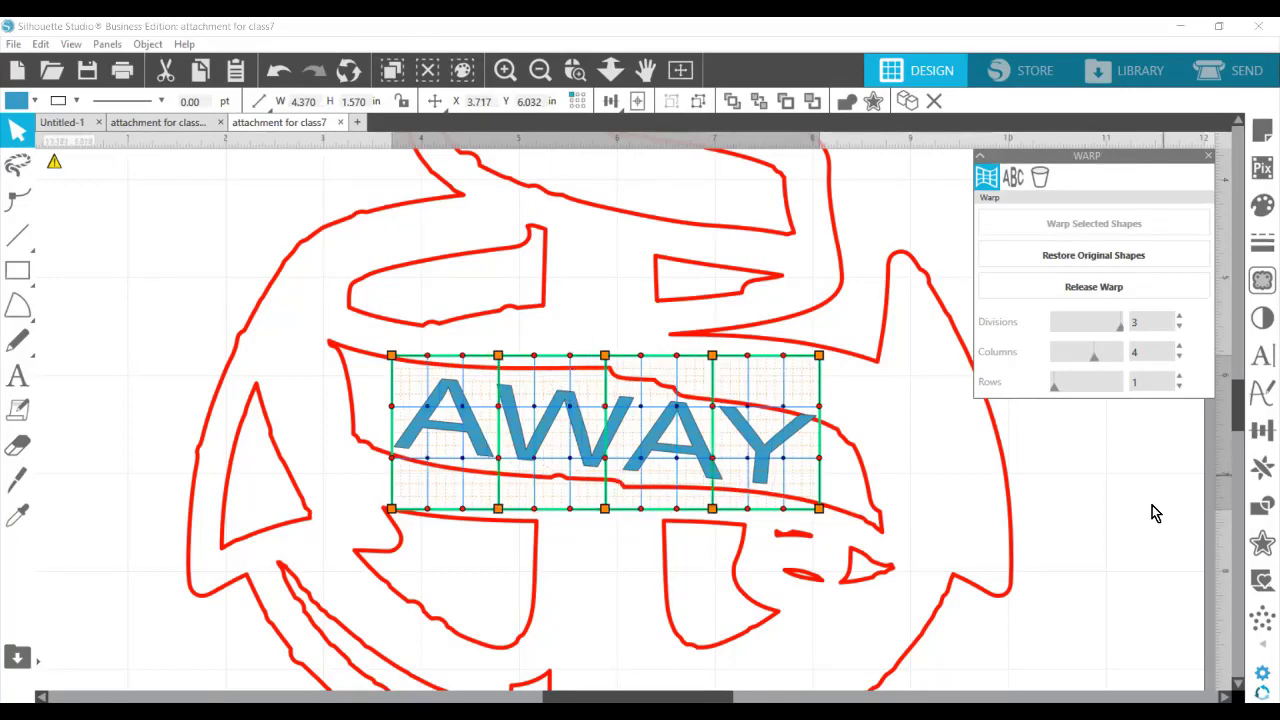
pyautogui.click(806, 522)
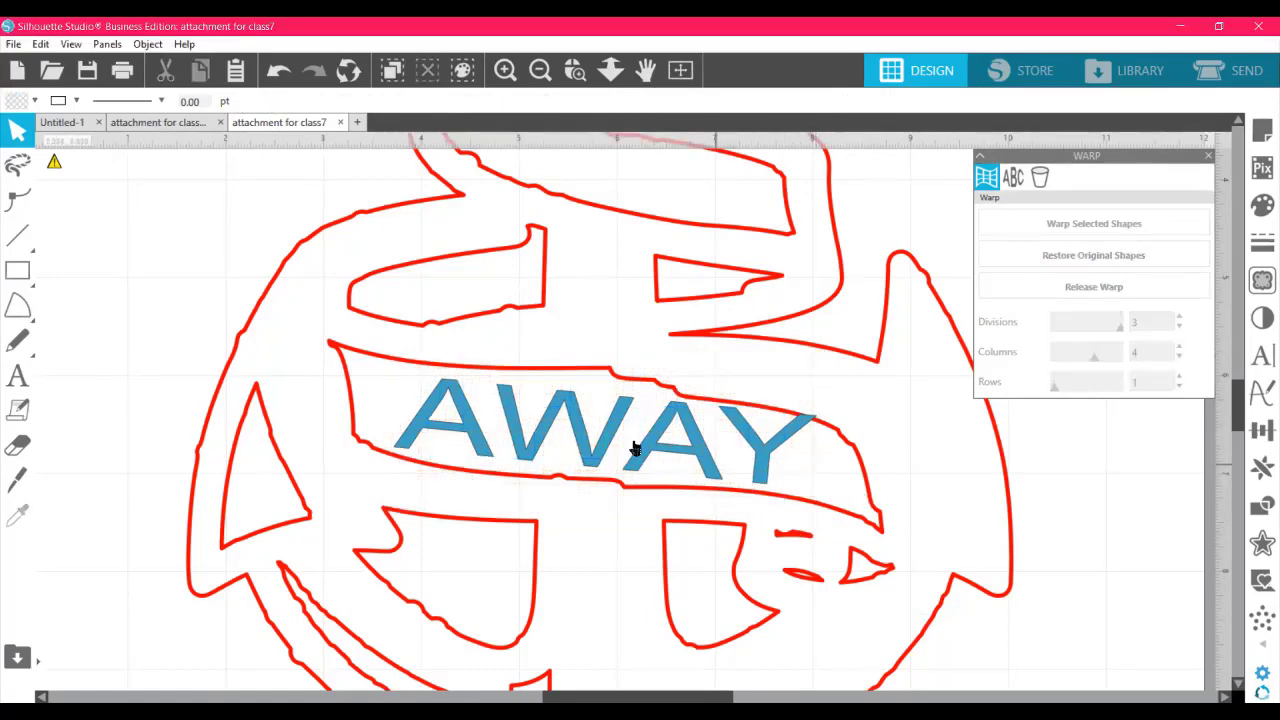
pyautogui.click(762, 458)
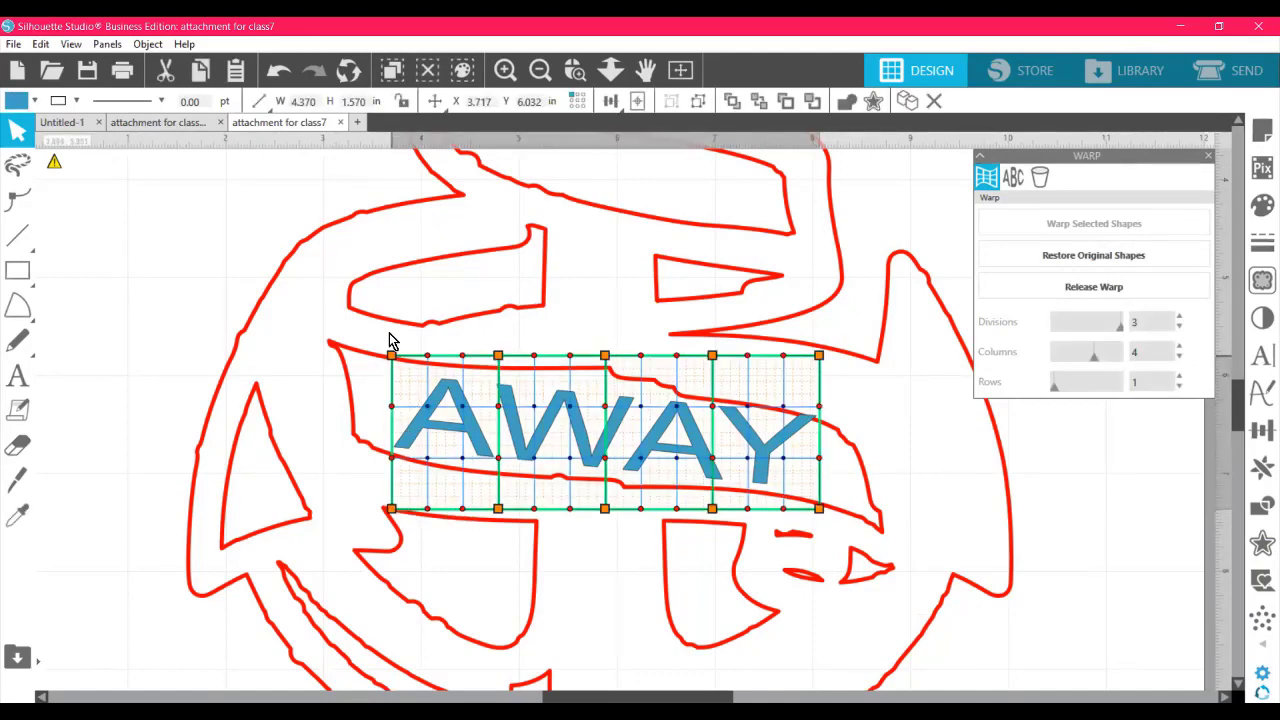
# - Pull the four warp nodes around the first A outward so the letter fills the left end of the banner
pyautogui.moveTo(391, 355); pyautogui.dragTo(376, 325)
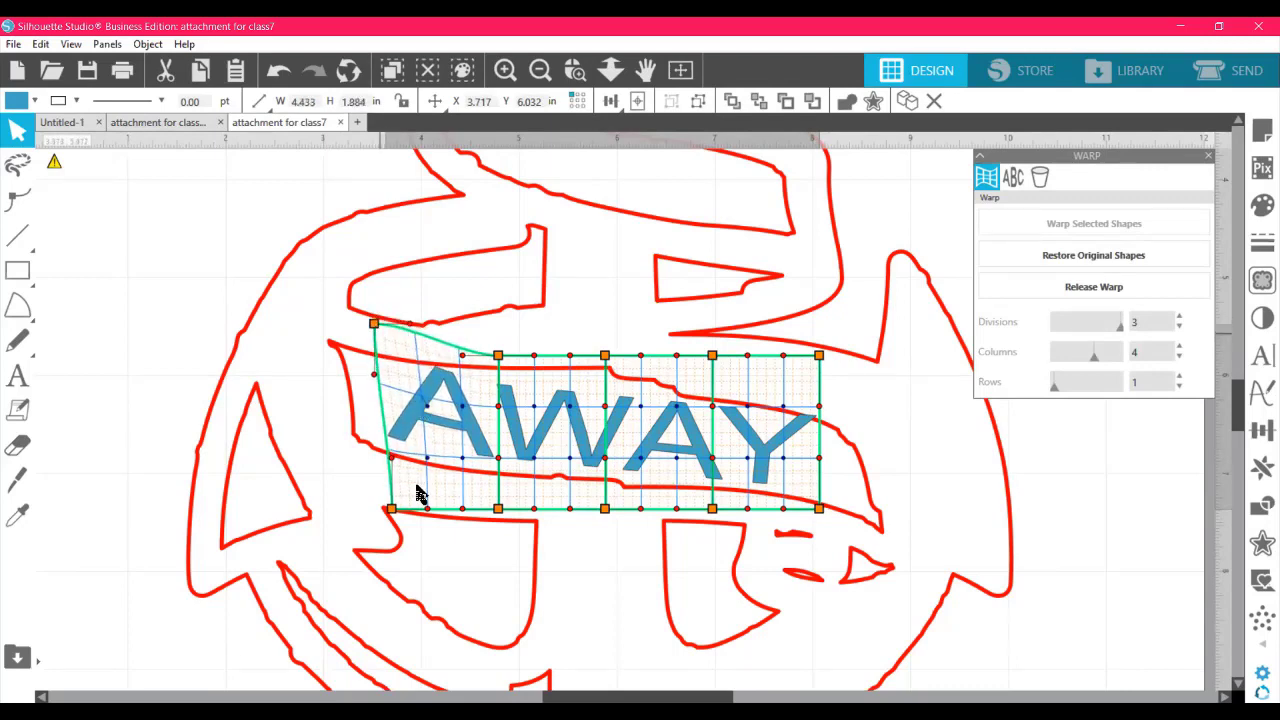
pyautogui.moveTo(391, 508); pyautogui.dragTo(371, 534)
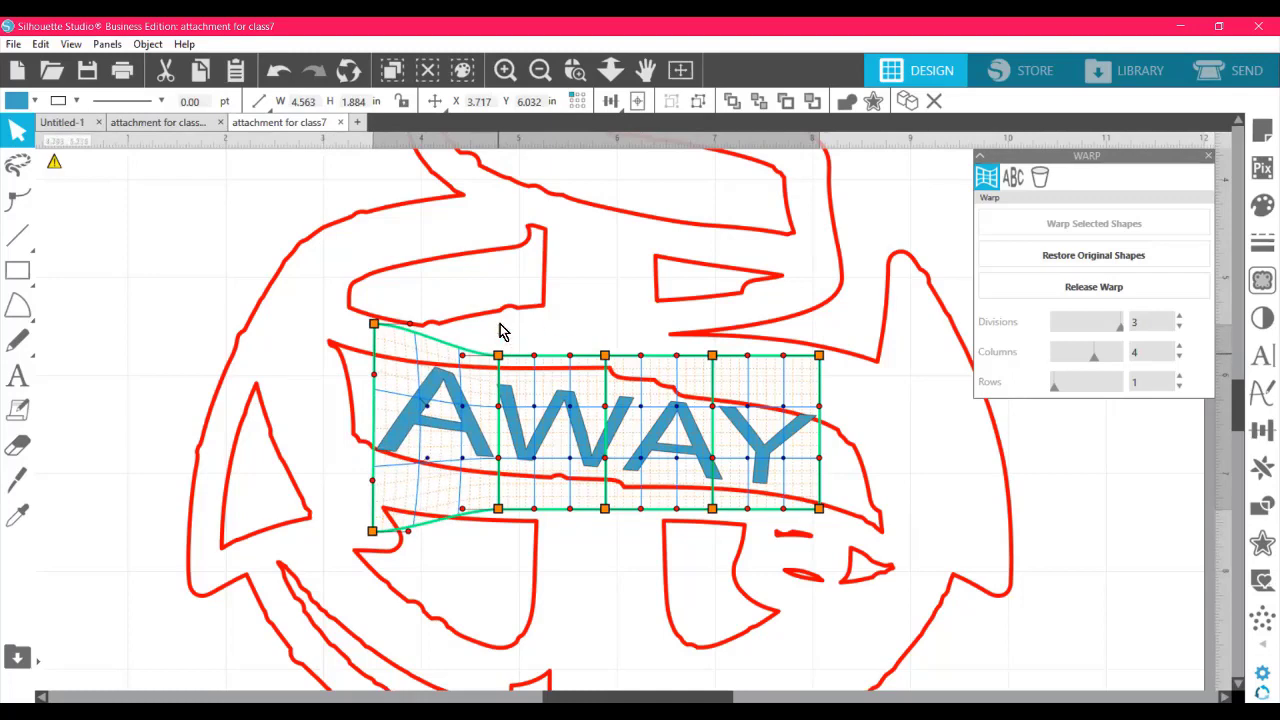
pyautogui.moveTo(498, 355); pyautogui.dragTo(495, 338)
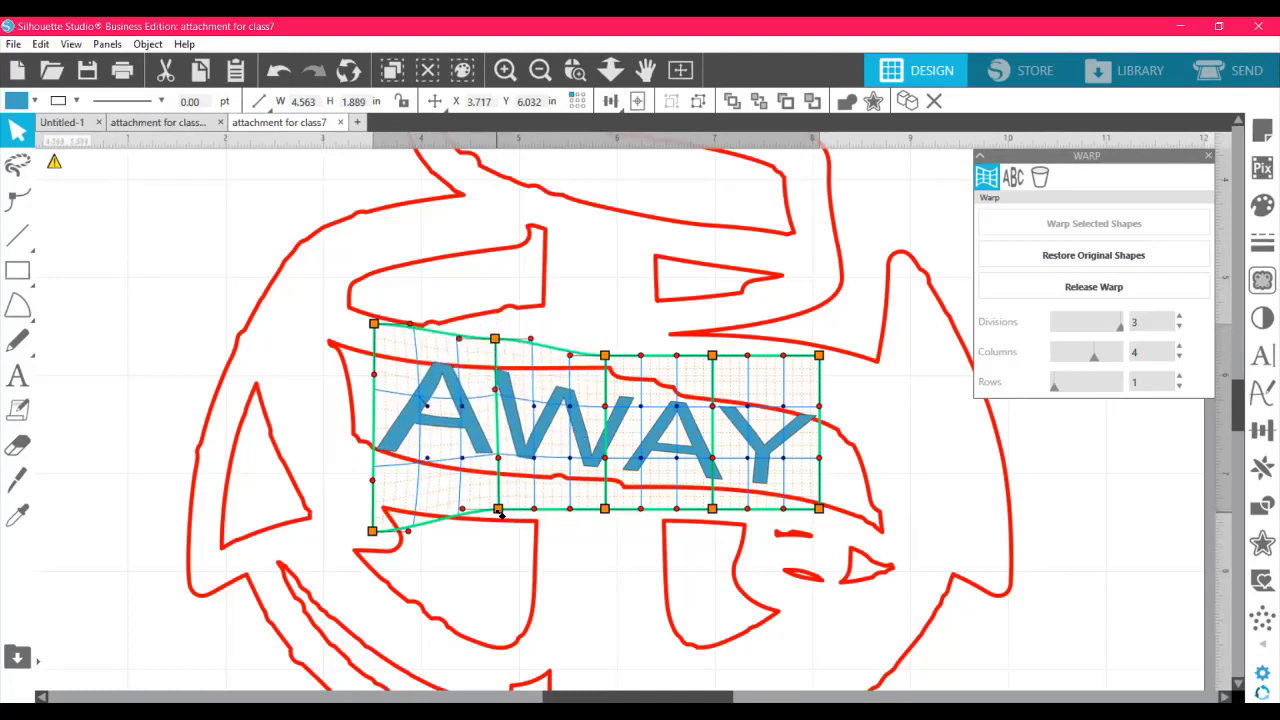
pyautogui.moveTo(500, 515); pyautogui.dragTo(493, 541)
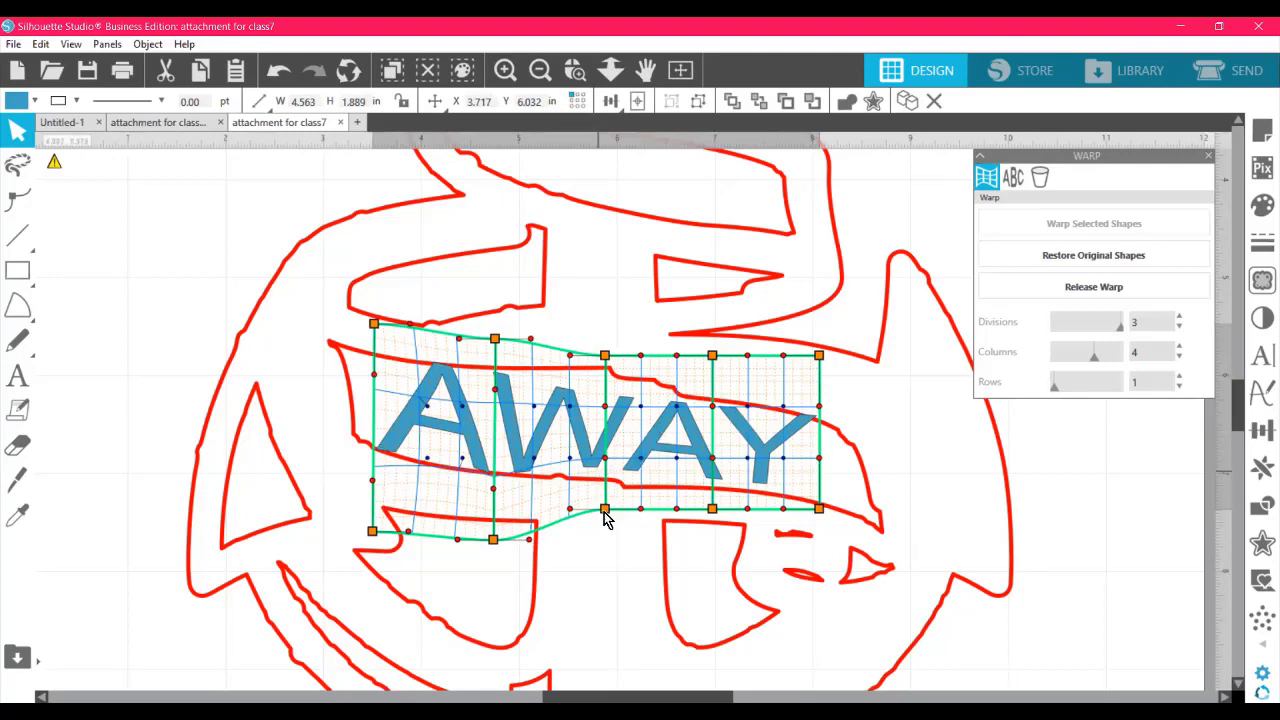
# - Adjust the remaining upper and lower warp nodes around W, A and Y so the letters reach the banner's edges
pyautogui.moveTo(605, 520); pyautogui.dragTo(603, 528)
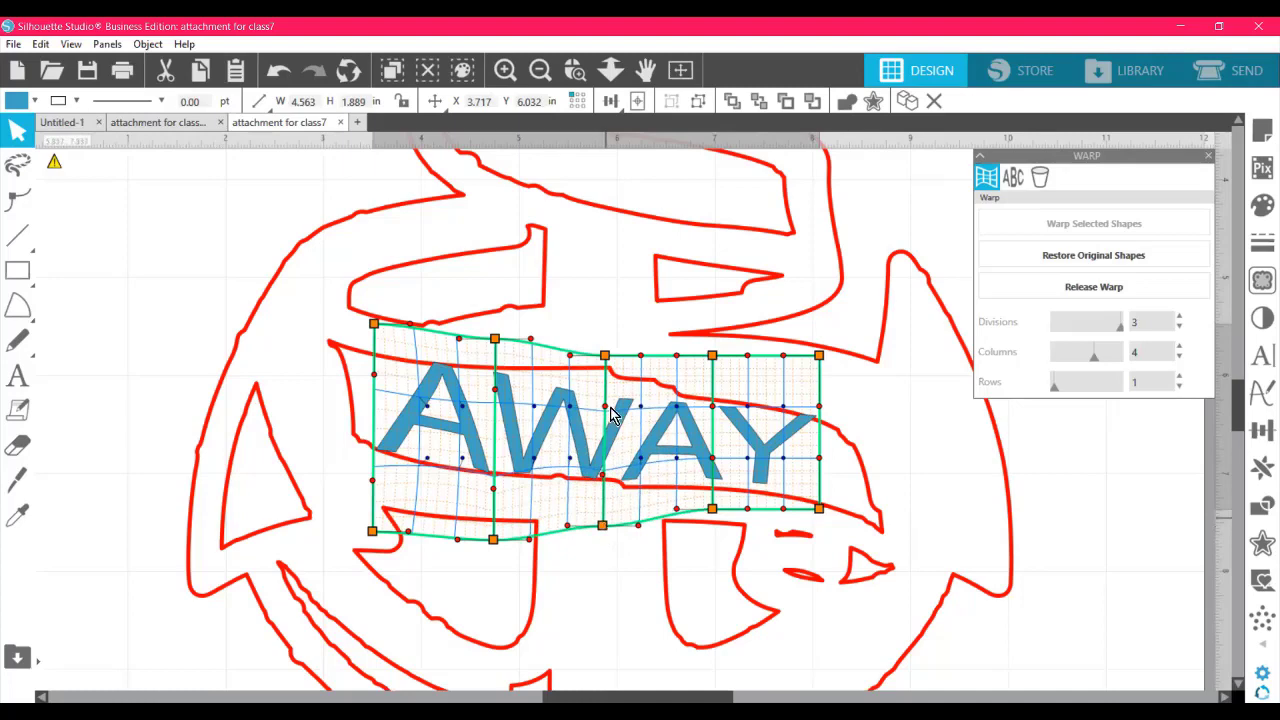
pyautogui.moveTo(606, 355); pyautogui.dragTo(613, 331)
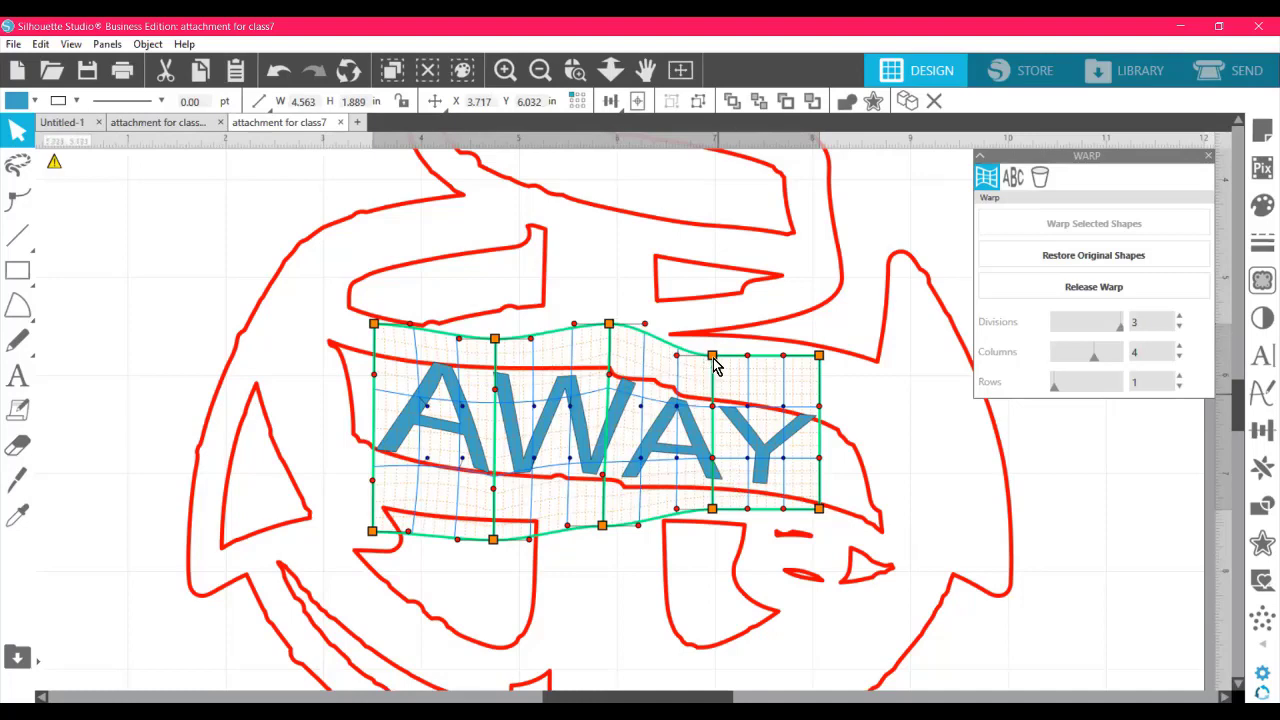
pyautogui.moveTo(717, 355); pyautogui.dragTo(715, 348)
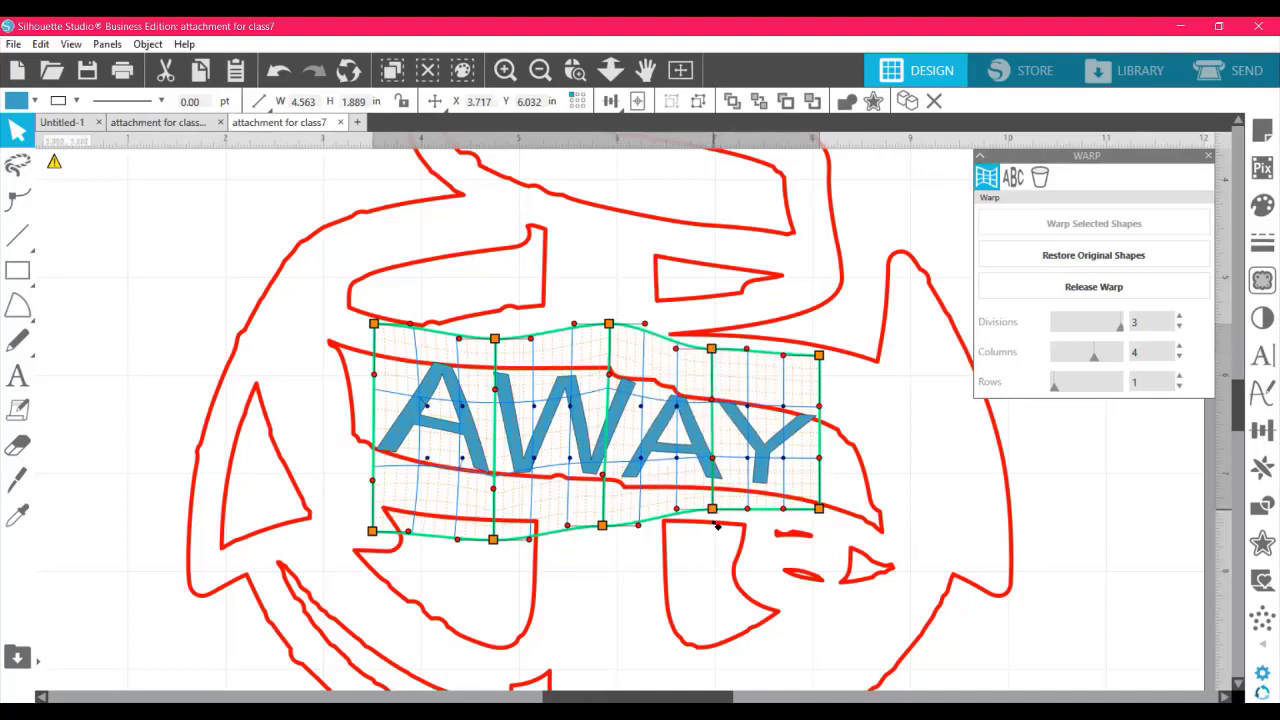
pyautogui.moveTo(712, 509); pyautogui.dragTo(712, 519)
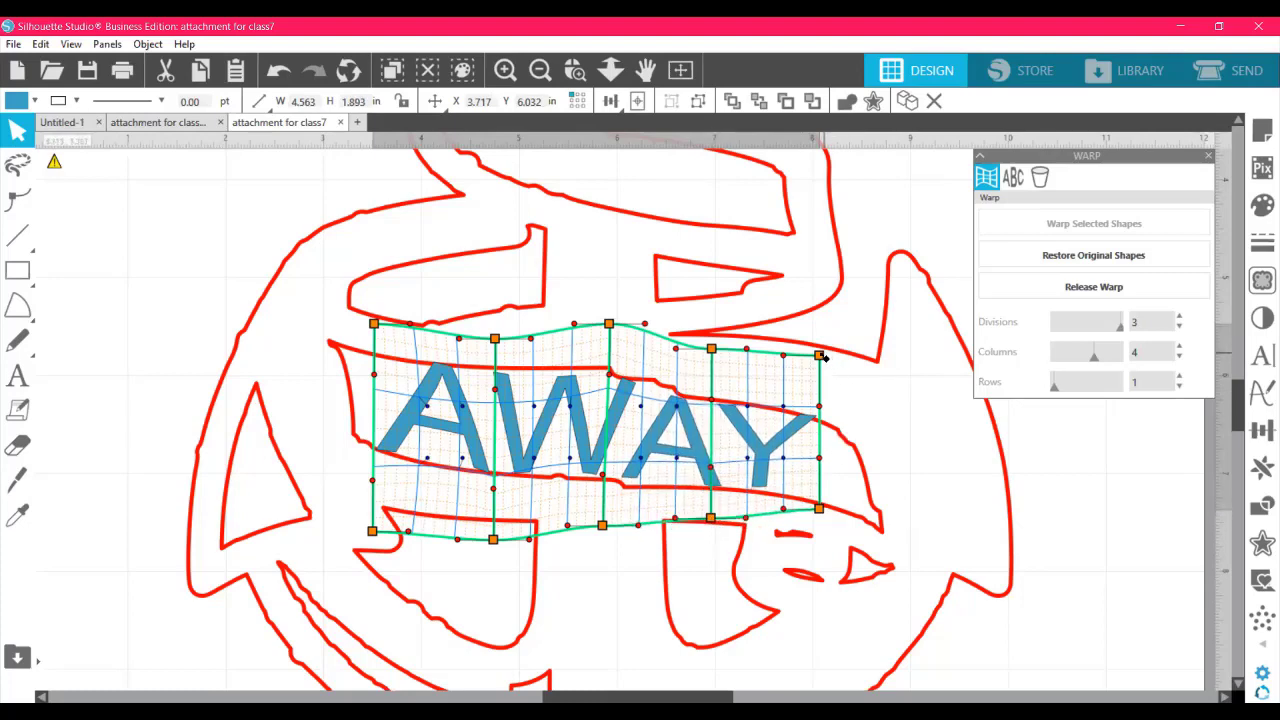
pyautogui.moveTo(822, 362); pyautogui.dragTo(818, 368)
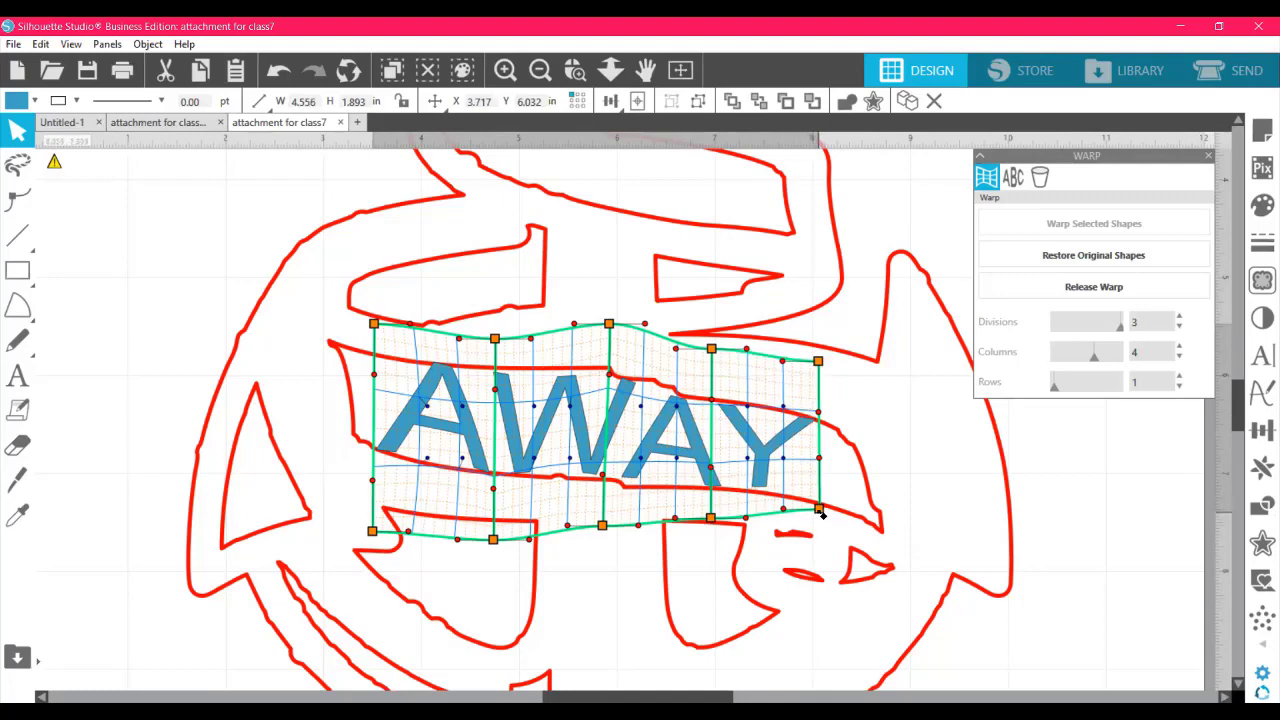
pyautogui.moveTo(821, 512); pyautogui.dragTo(819, 524)
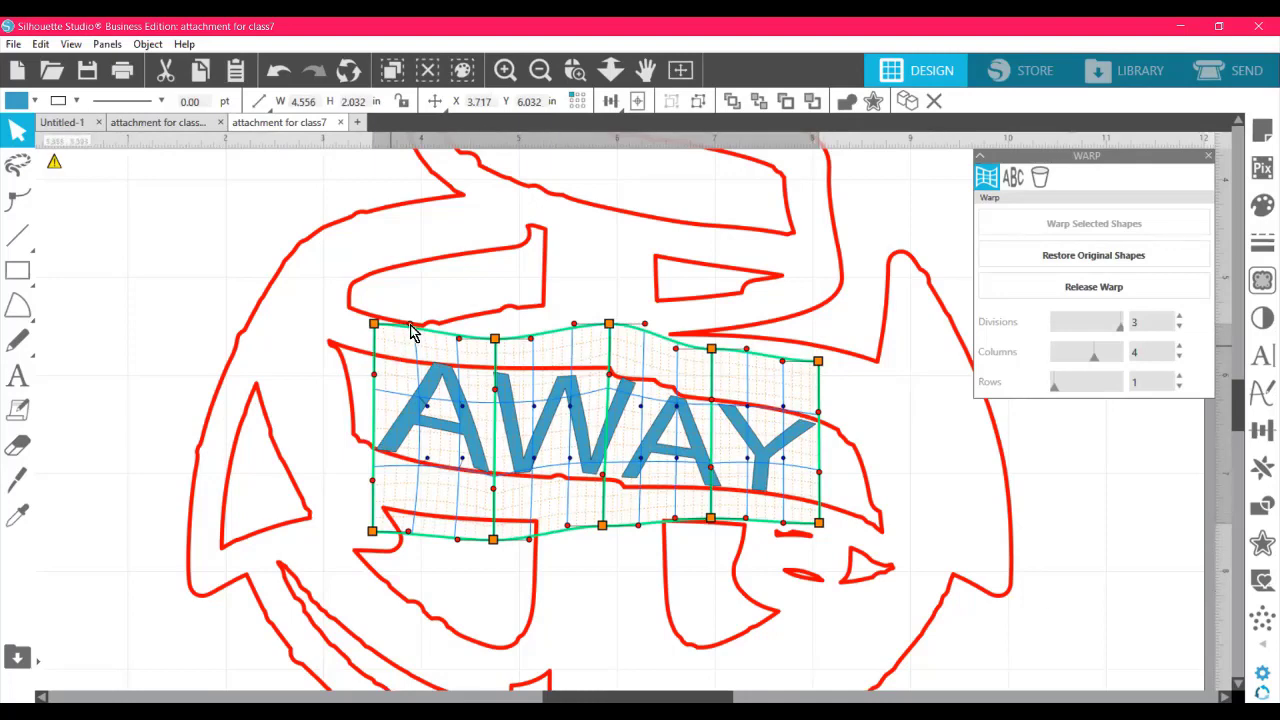
# - Adjust the warp curve handles above and below the first A so the letter follows the banner's edges
pyautogui.moveTo(415, 333); pyautogui.dragTo(405, 293)
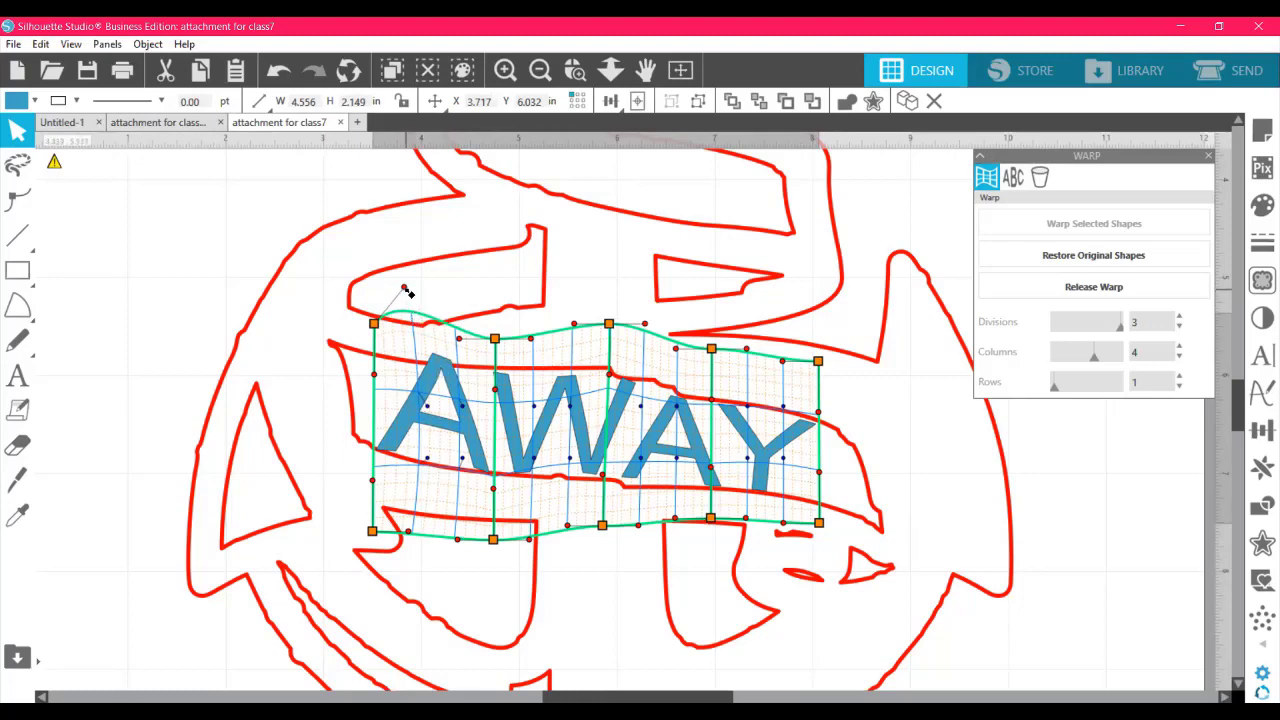
pyautogui.moveTo(408, 290); pyautogui.dragTo(399, 339)
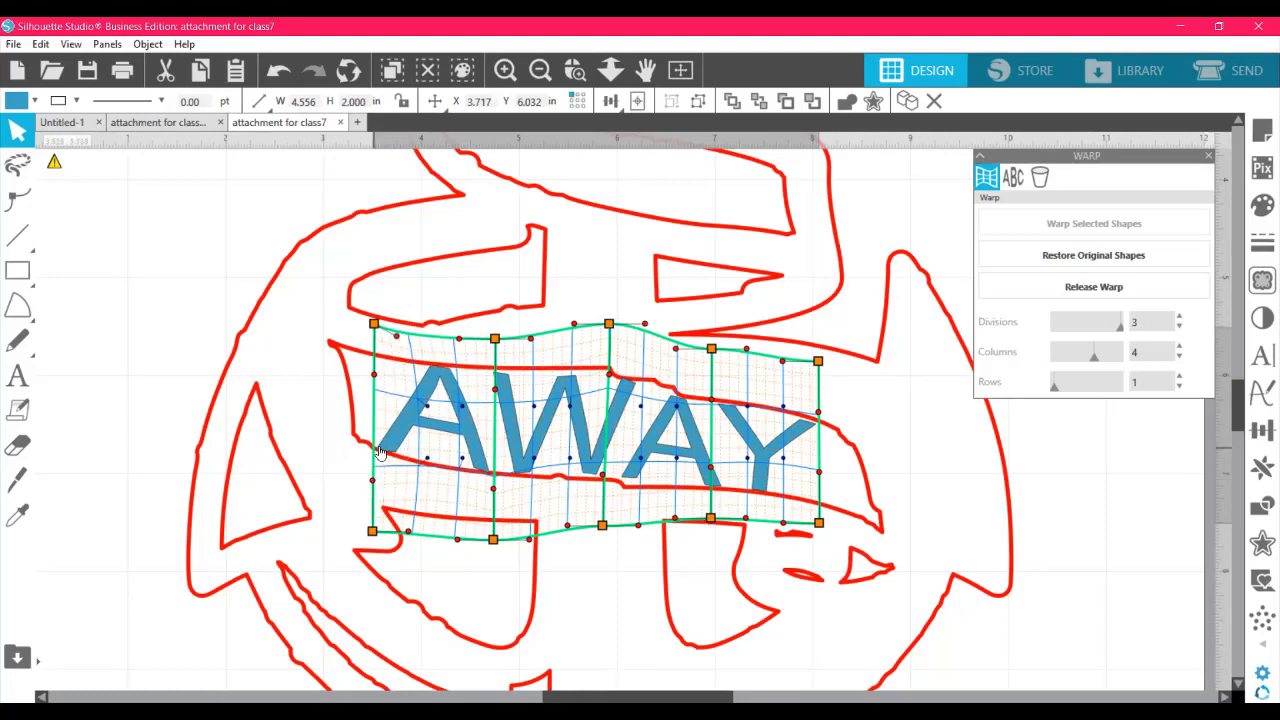
pyautogui.press('i')
pyautogui.press('v')
pyautogui.moveTo(376, 486)
pyautogui.mouseDown()
pyautogui.moveTo(372, 470)
pyautogui.moveTo(373, 485)
pyautogui.mouseUp()
pyautogui.press('i')
pyautogui.press('Escape')
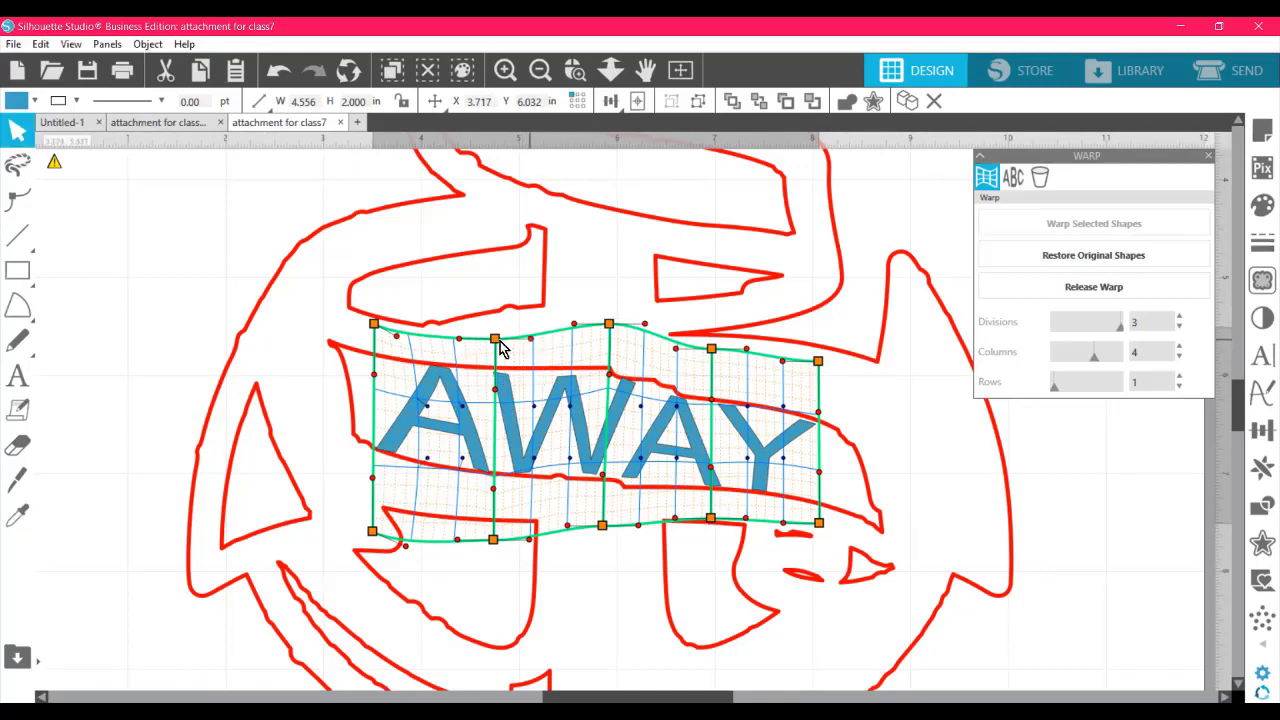
# - Raise the upper warp node between the first A and W slightly and bend the adjoining curve handles to follow the banner
pyautogui.moveTo(496, 336); pyautogui.dragTo(497, 336)
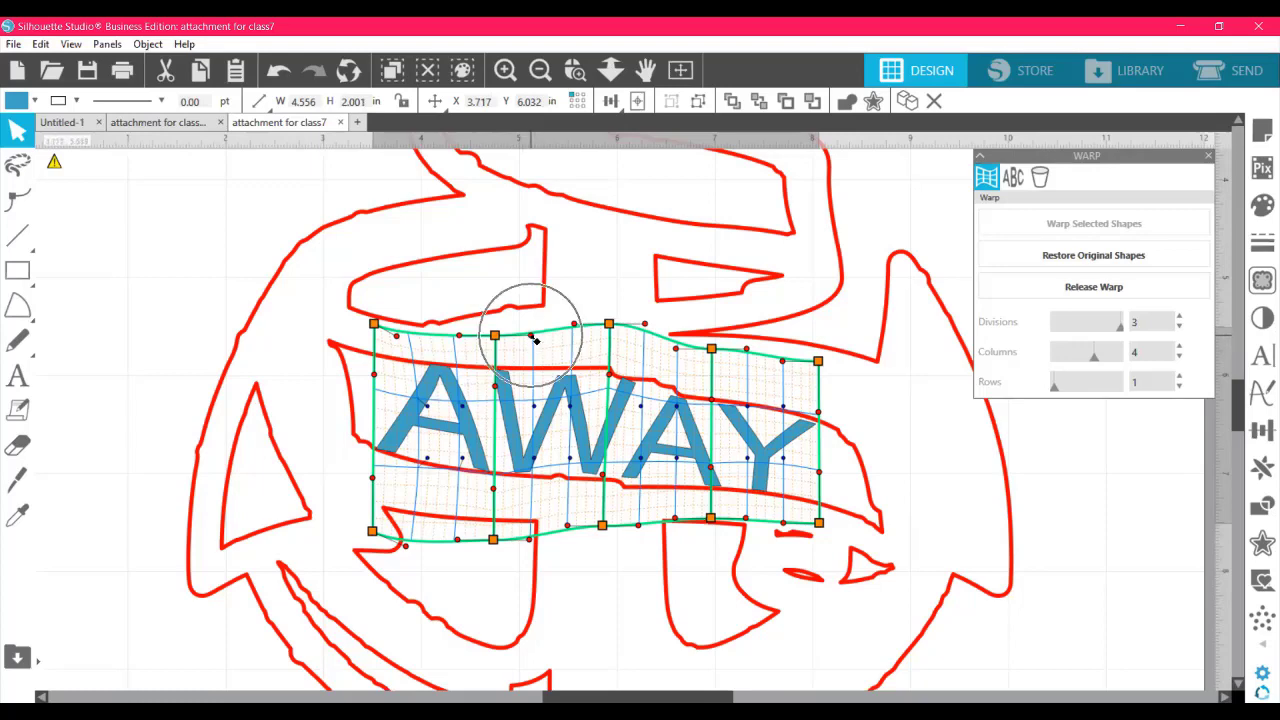
pyautogui.click(533, 472)
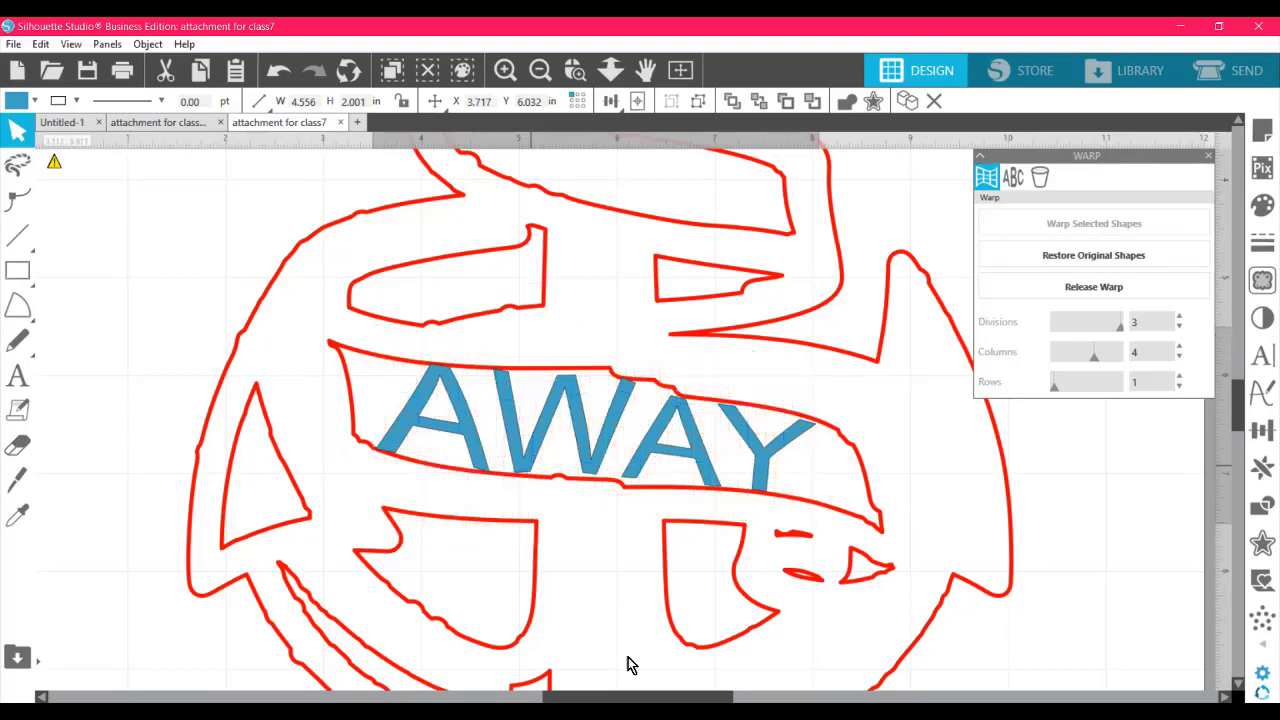
pyautogui.click(526, 470)
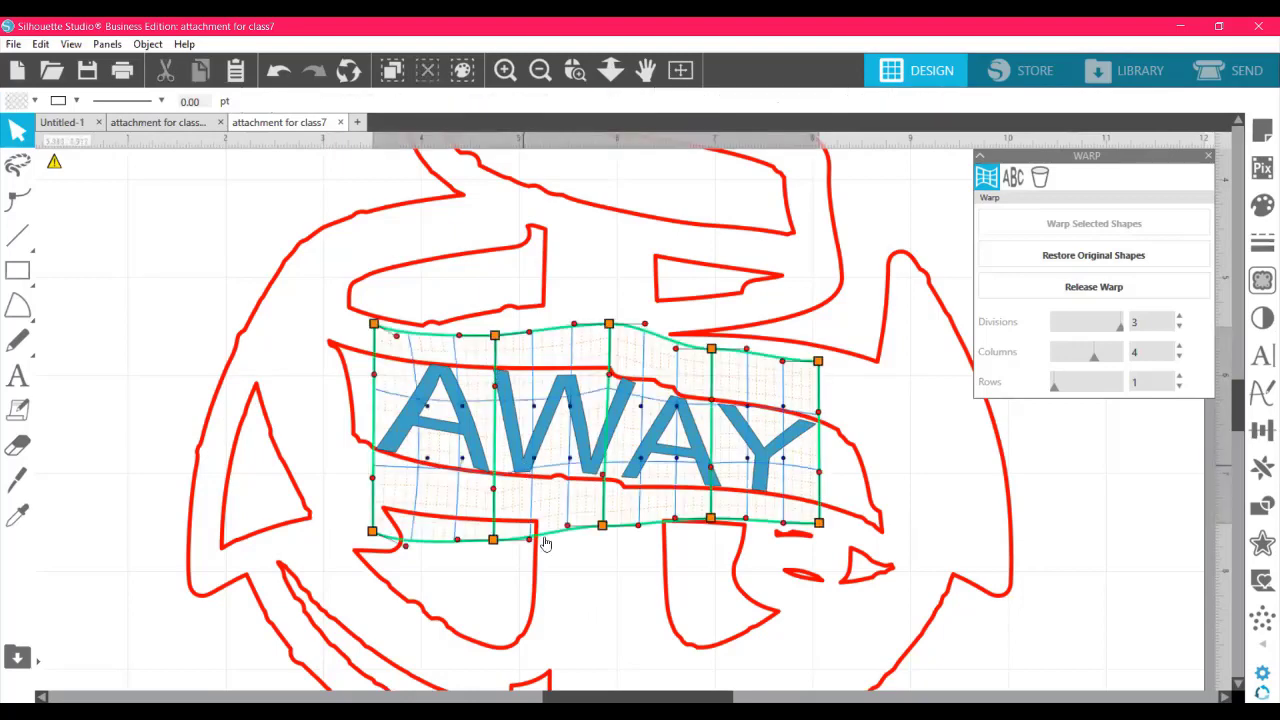
pyautogui.click(533, 543)
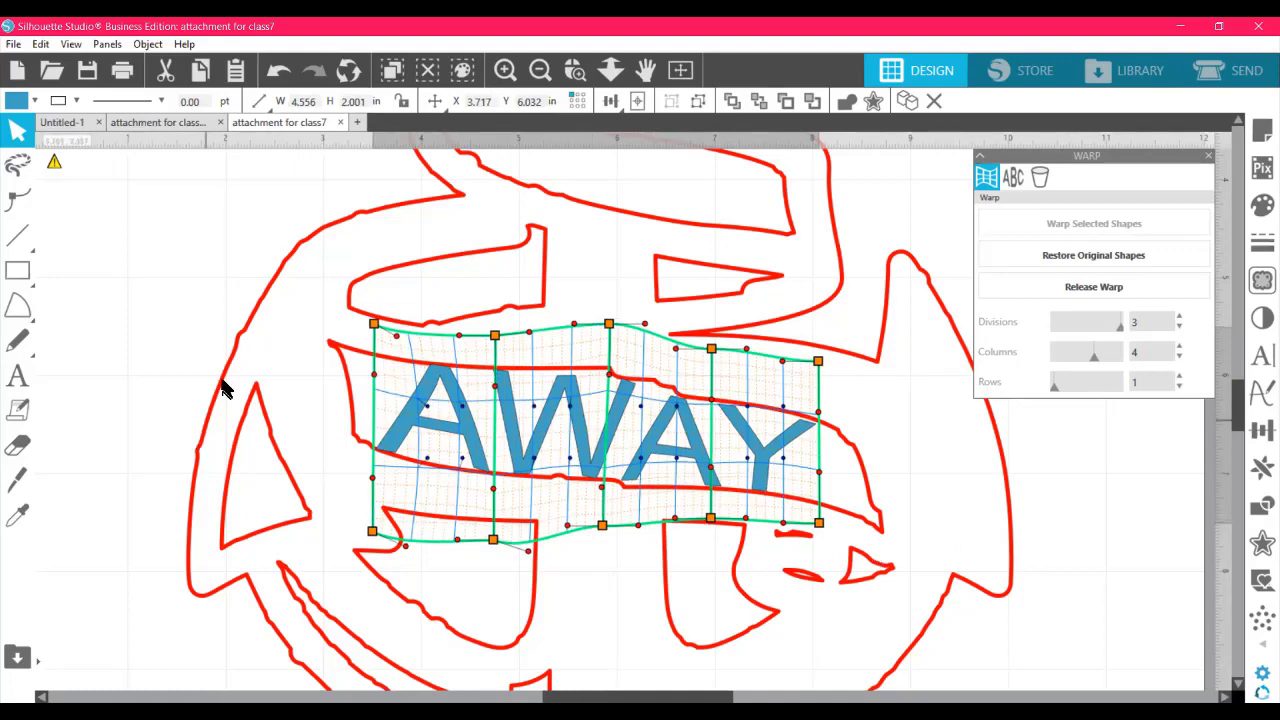
# - Delete the red offset outline together with the warped word AWAY from the mat
pyautogui.moveTo(232, 218); pyautogui.dragTo(541, 365)
pyautogui.click(940, 620)
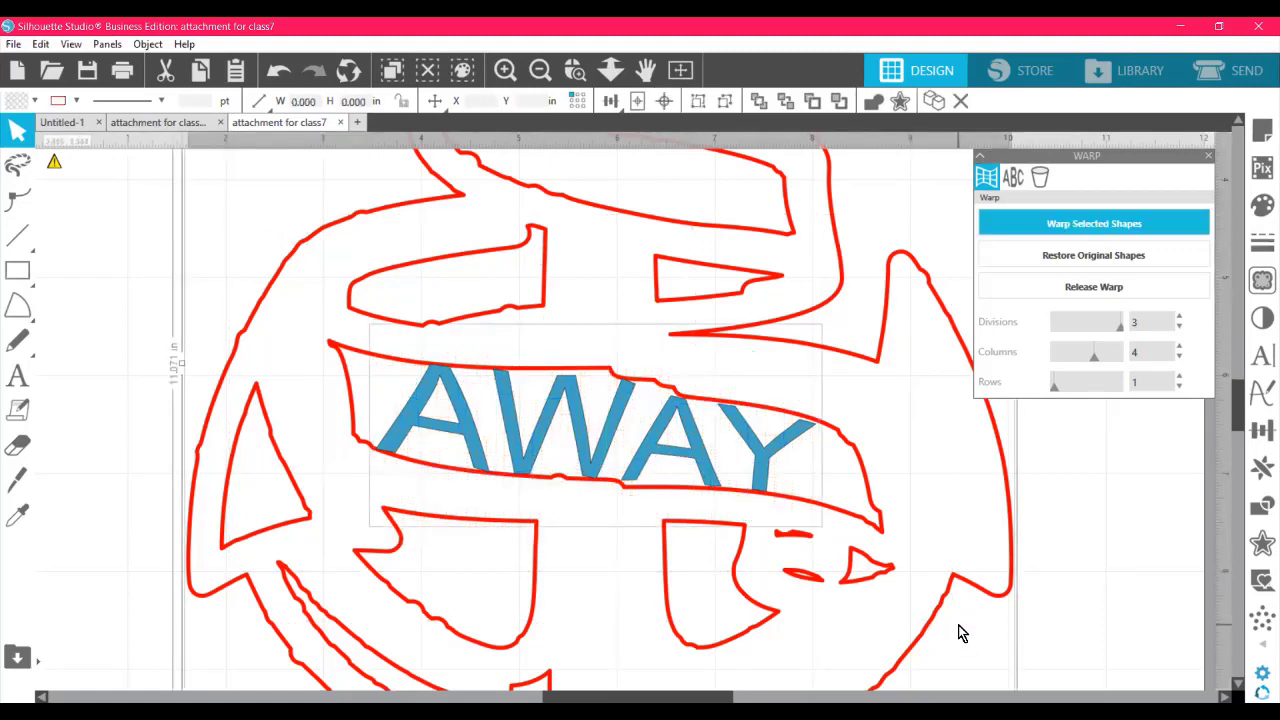
pyautogui.press('Delete')
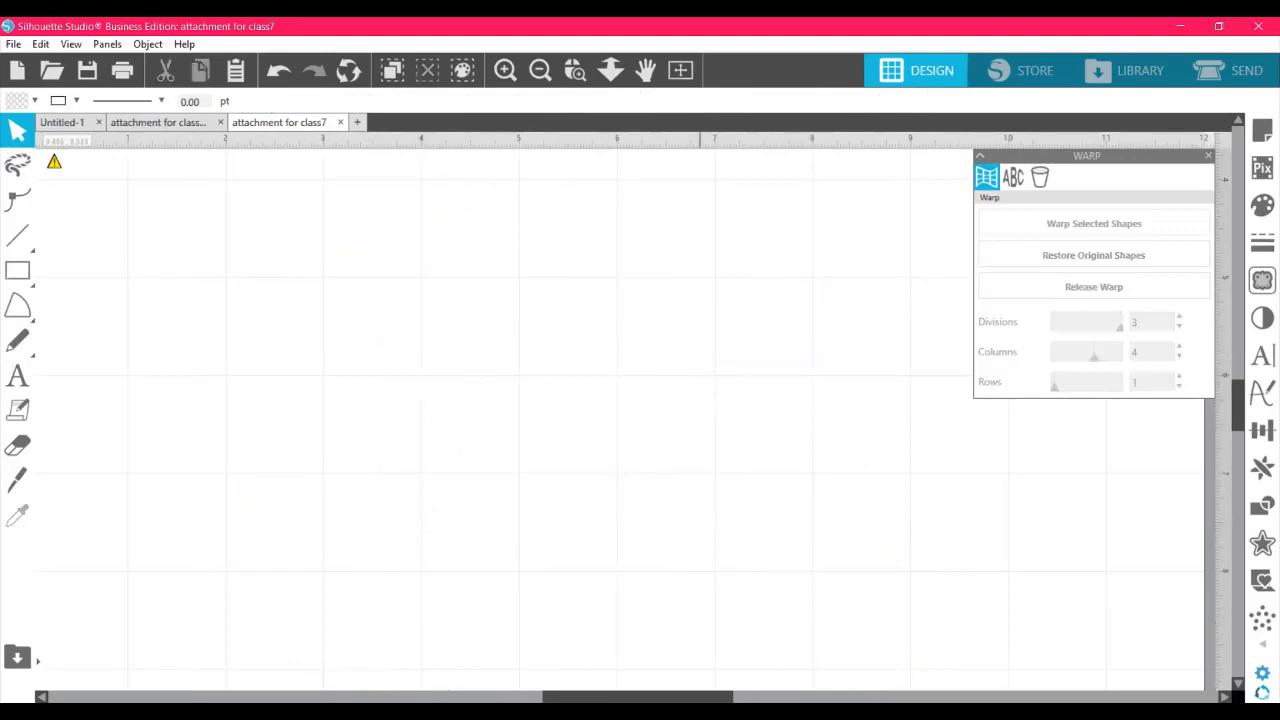
# - Separate the Beach Club and Baseball logos from the overlapping designs, placing Beach Club nearer the mat and Baseball above the small heart
pyautogui.moveTo(698, 697); pyautogui.dragTo(543, 697)
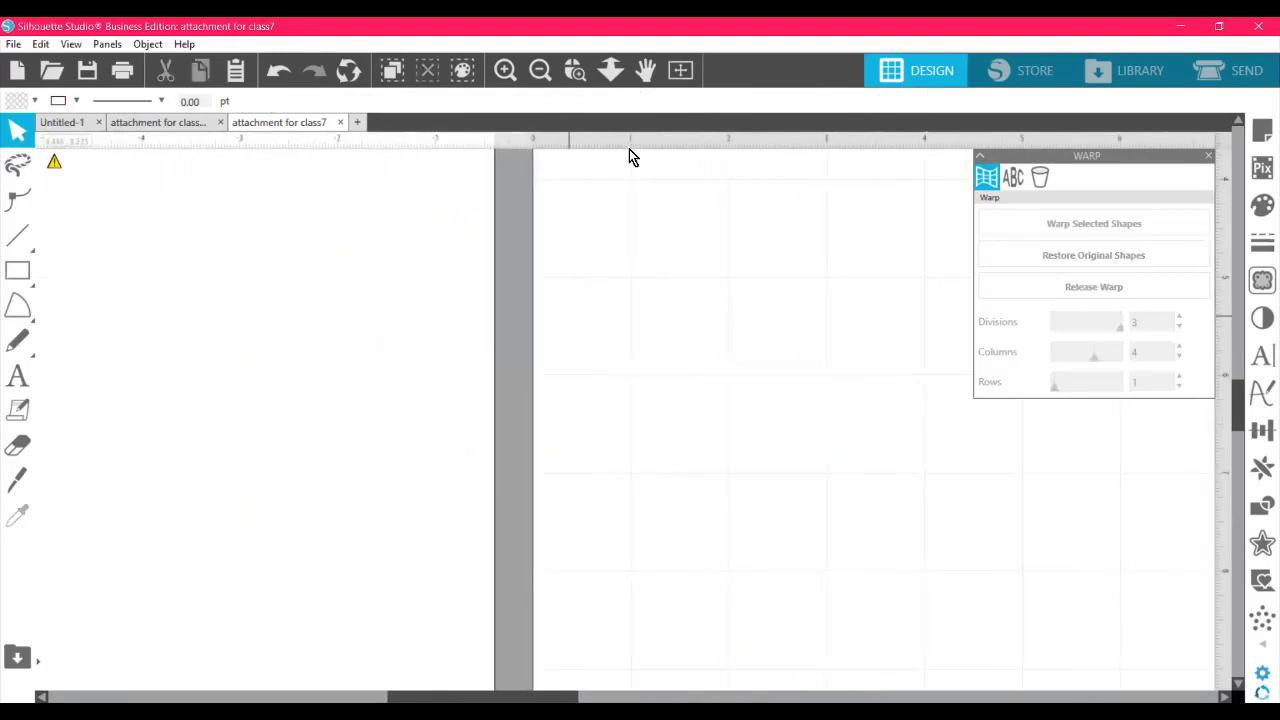
pyautogui.click(680, 71)
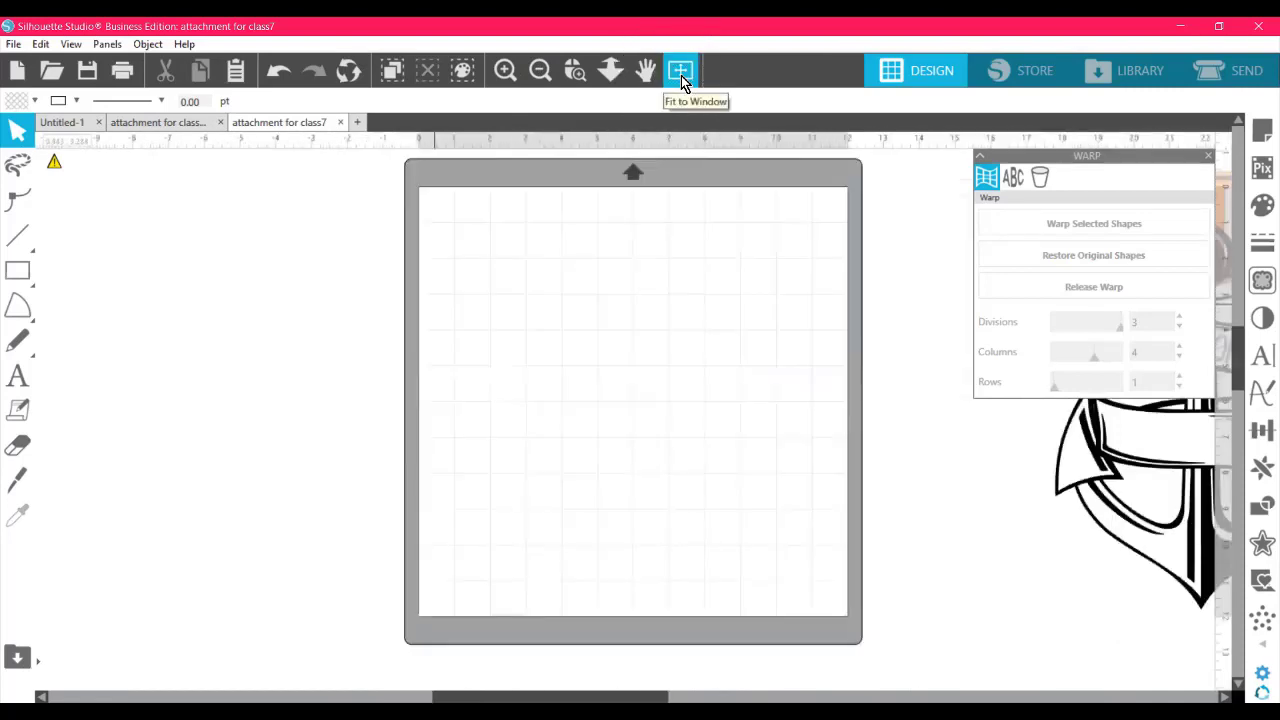
pyautogui.hscroll(5, 633, 417)
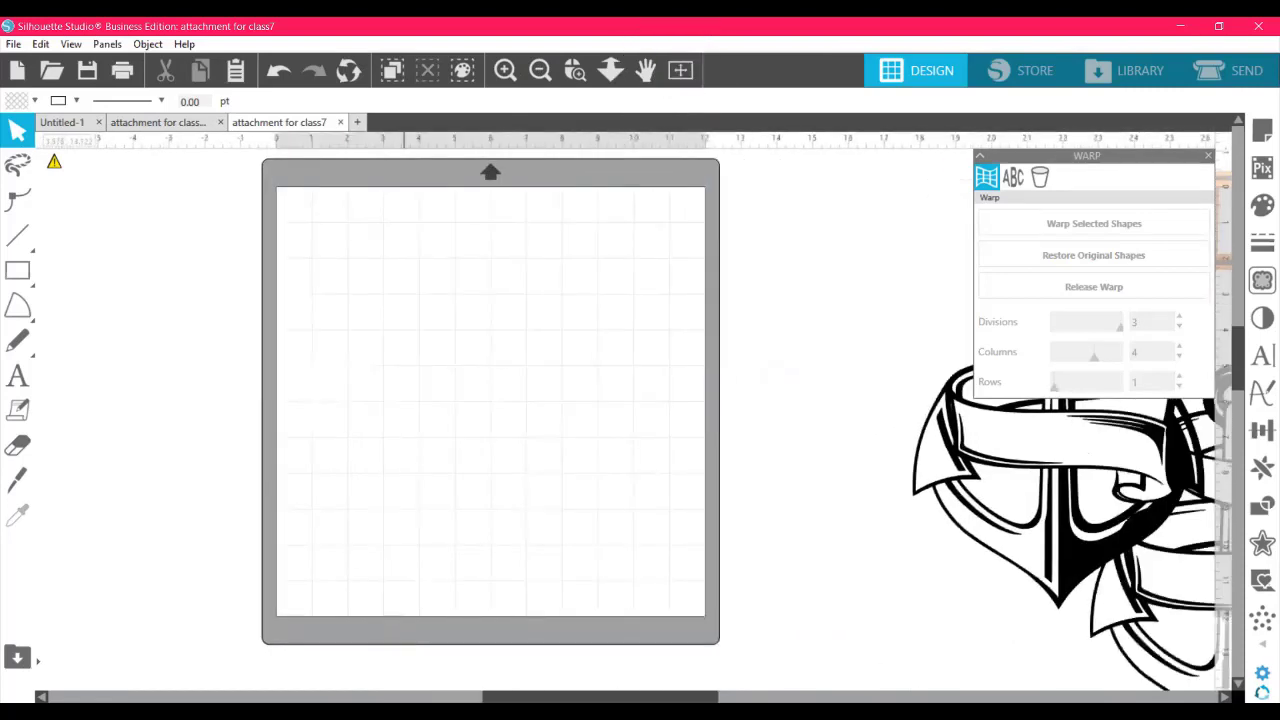
pyautogui.hscroll(-10, 633, 425)
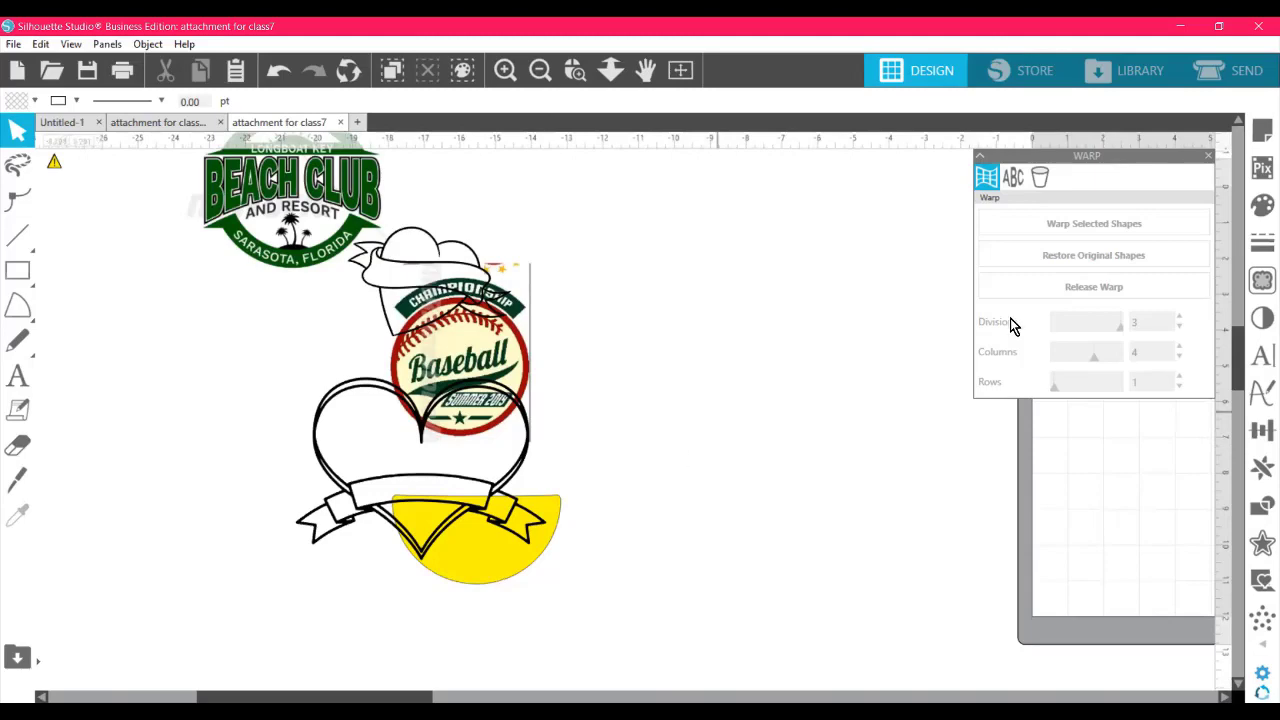
pyautogui.moveTo(1240, 367); pyautogui.dragTo(1240, 337)
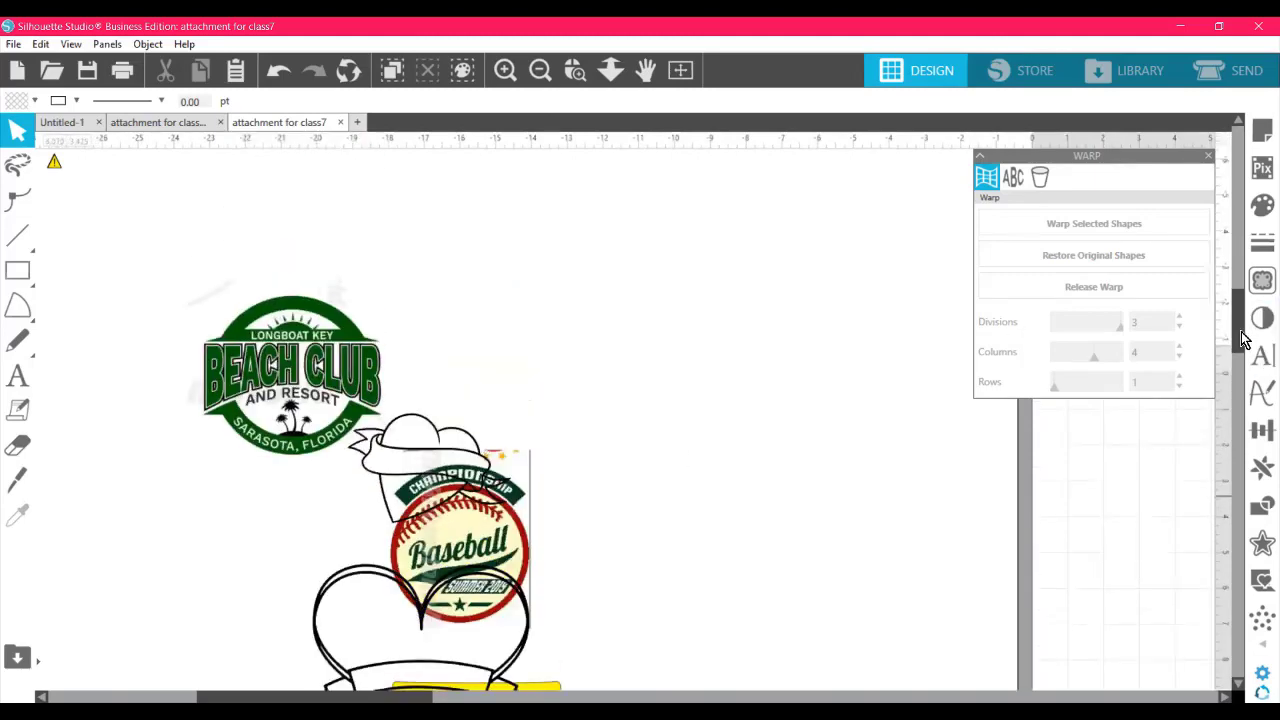
pyautogui.moveTo(325, 325); pyautogui.dragTo(785, 317)
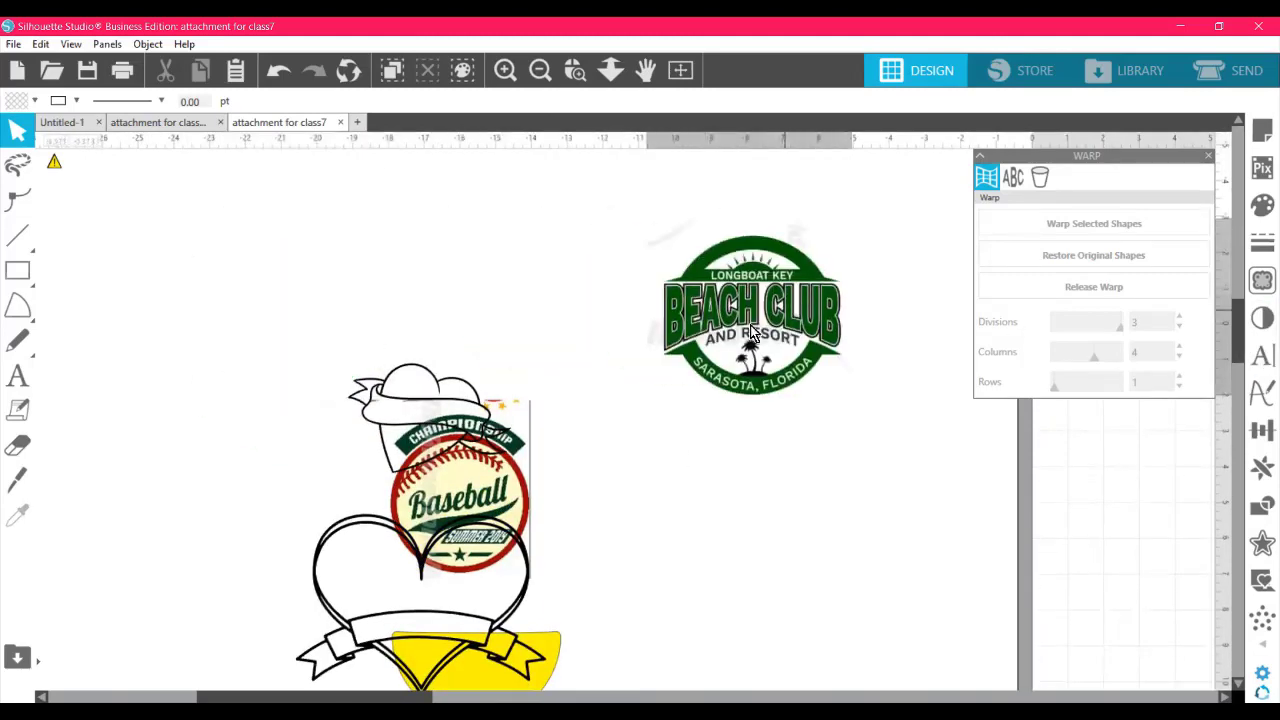
pyautogui.moveTo(489, 514); pyautogui.dragTo(815, 540)
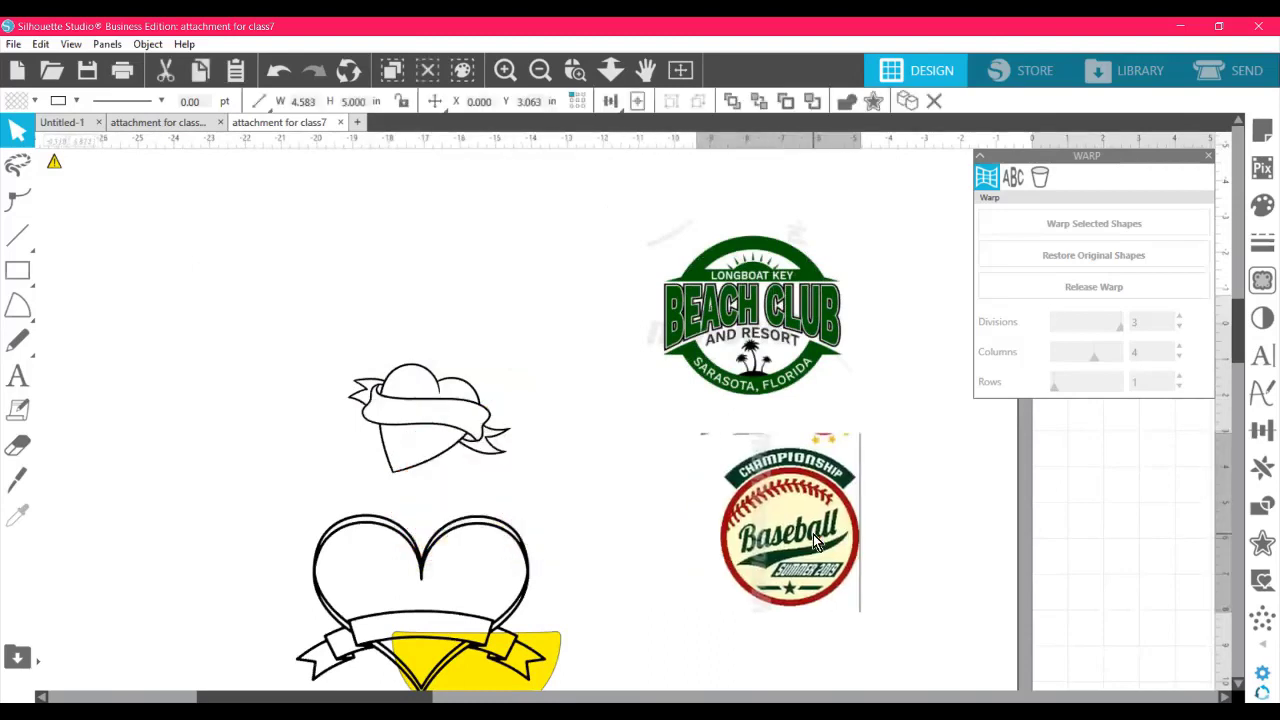
pyautogui.click(1115, 472)
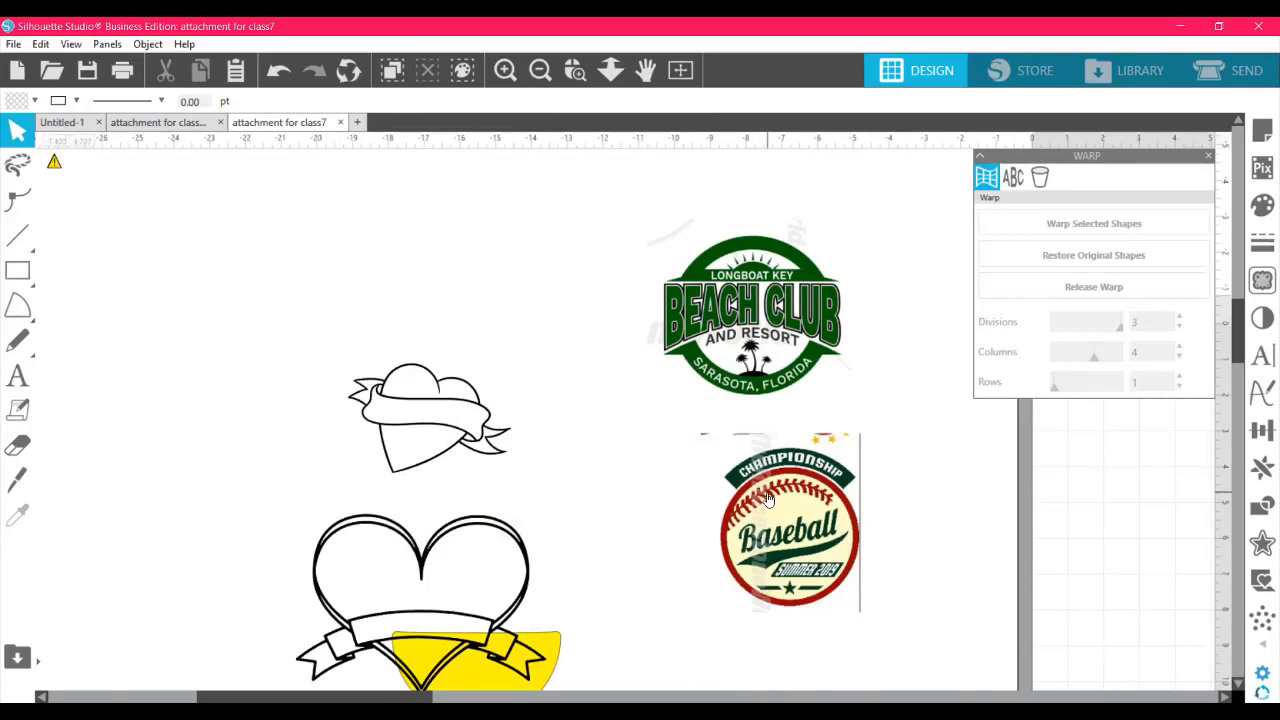
pyautogui.moveTo(768, 498); pyautogui.dragTo(249, 261)
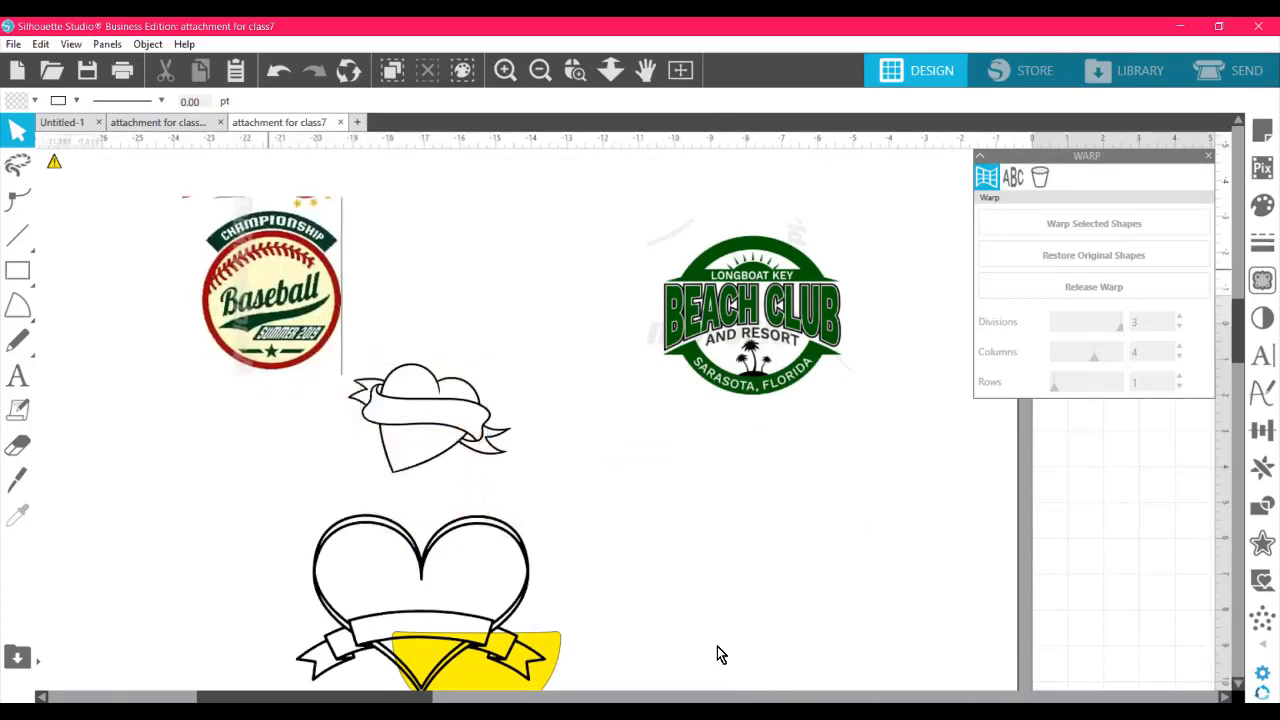
# - Move the Beach Club logo onto the empty mat and center it horizontally in the mat's upper half
pyautogui.hscroll(10, 465, 641)
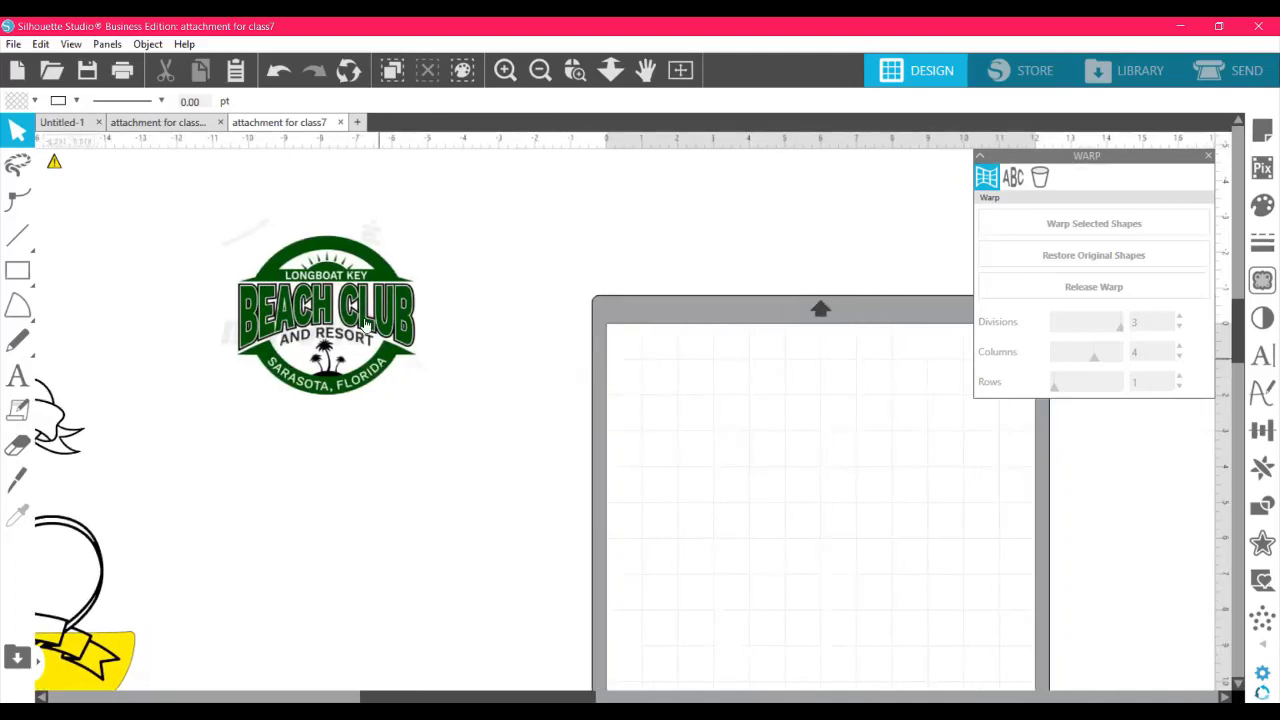
pyautogui.moveTo(362, 322); pyautogui.dragTo(822, 509)
pyautogui.moveTo(762, 408); pyautogui.dragTo(783, 370)
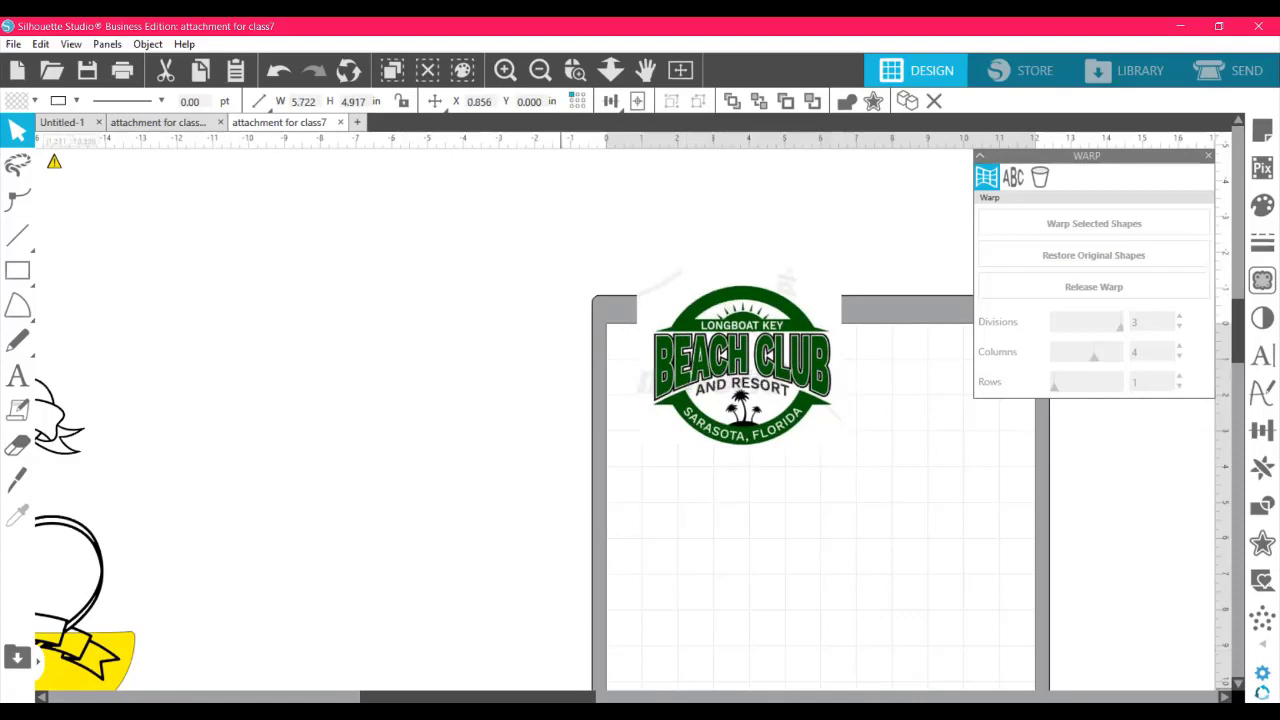
pyautogui.press('Escape')
pyautogui.hscroll(3, 620, 410)
pyautogui.hscroll(2, 617, 631)
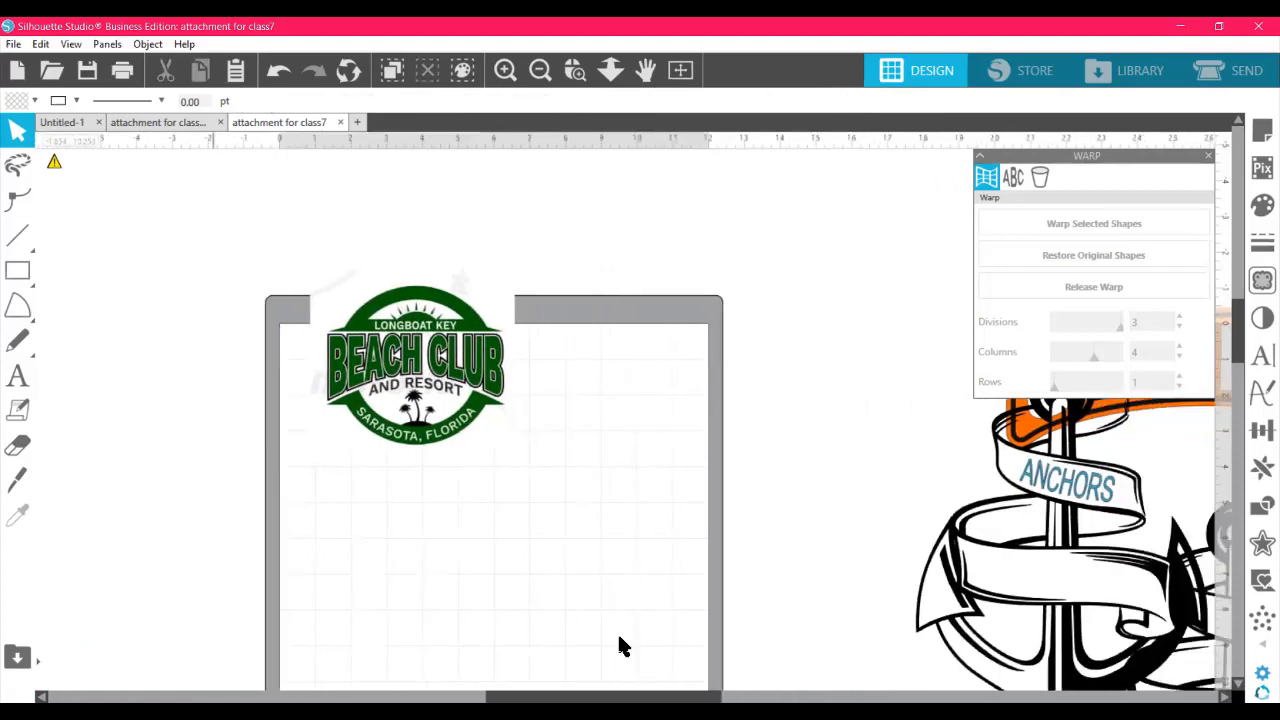
pyautogui.moveTo(522, 405); pyautogui.dragTo(599, 497)
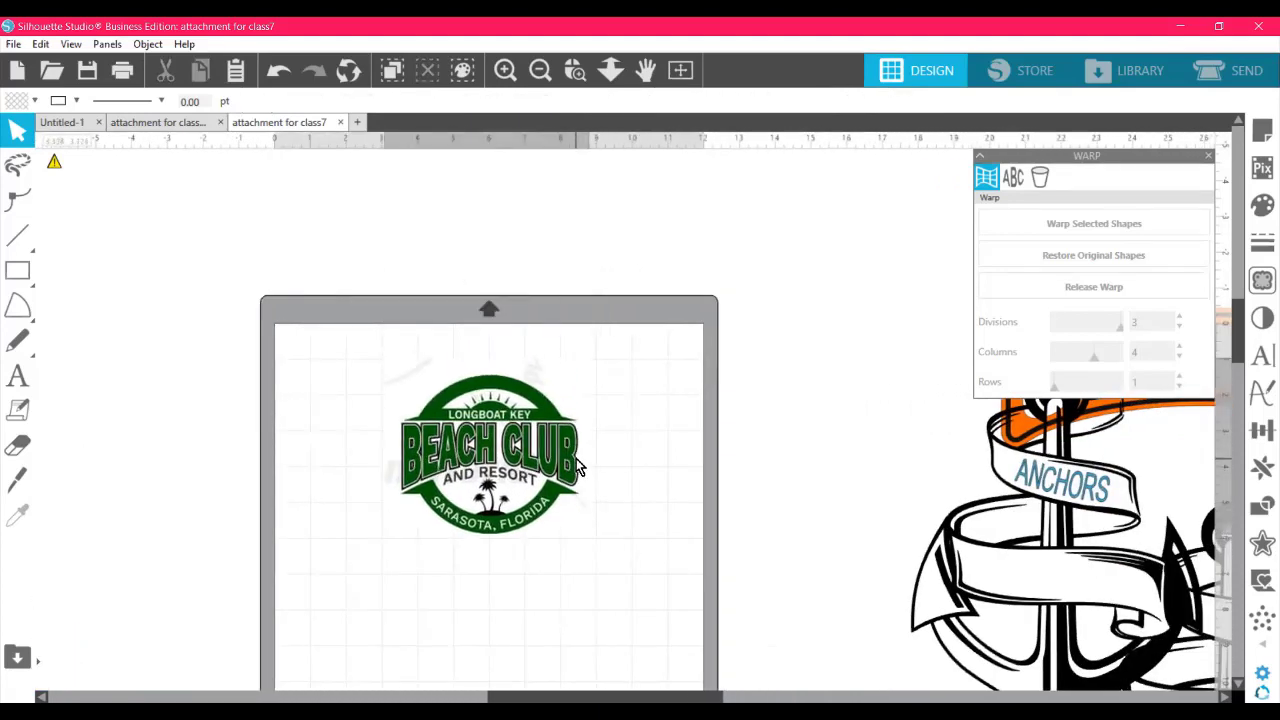
# - Trace the entire Beach Club logo using a trace area of about 6.3 by 5.7 in drawn around it
pyautogui.press('Escape')
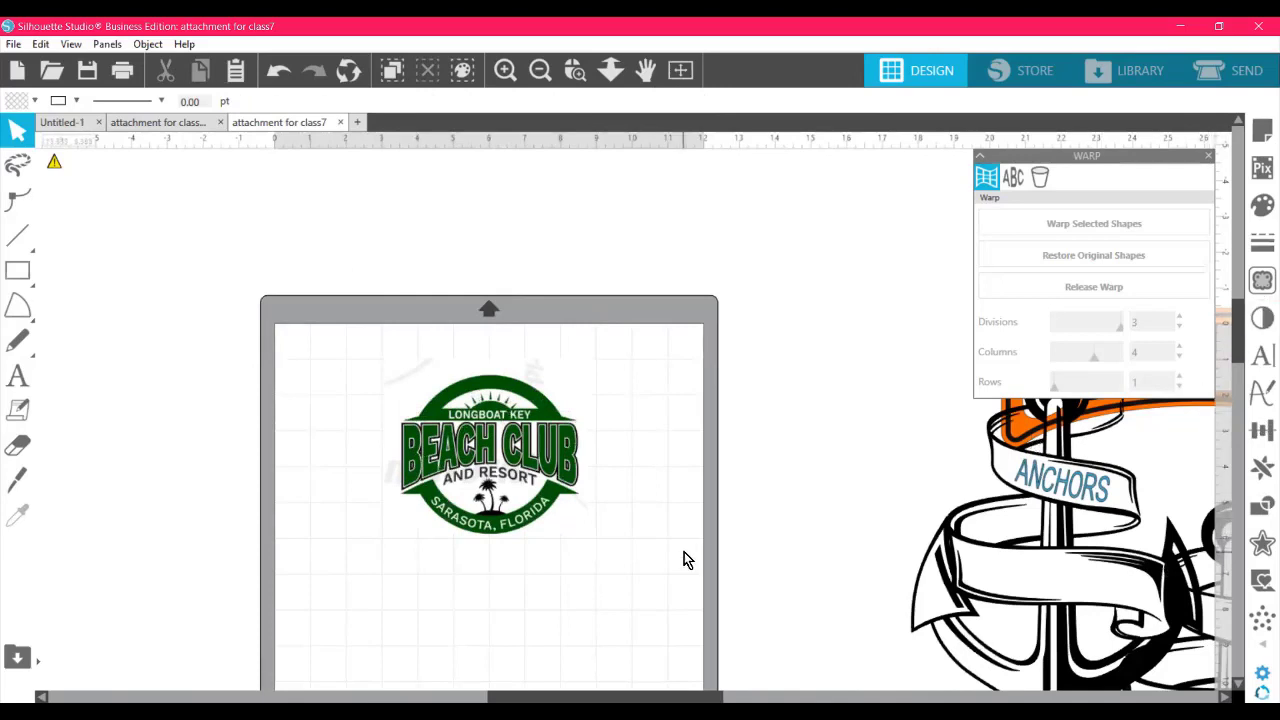
pyautogui.click(1262, 284)
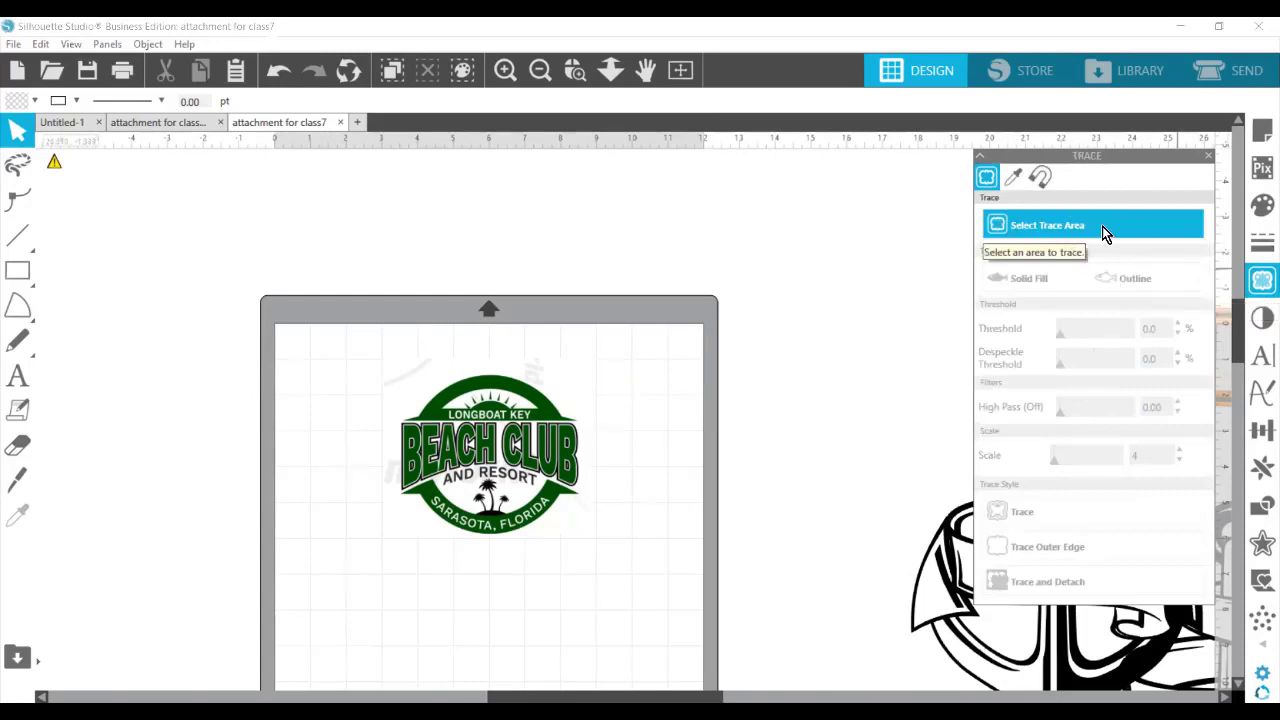
pyautogui.click(1102, 227)
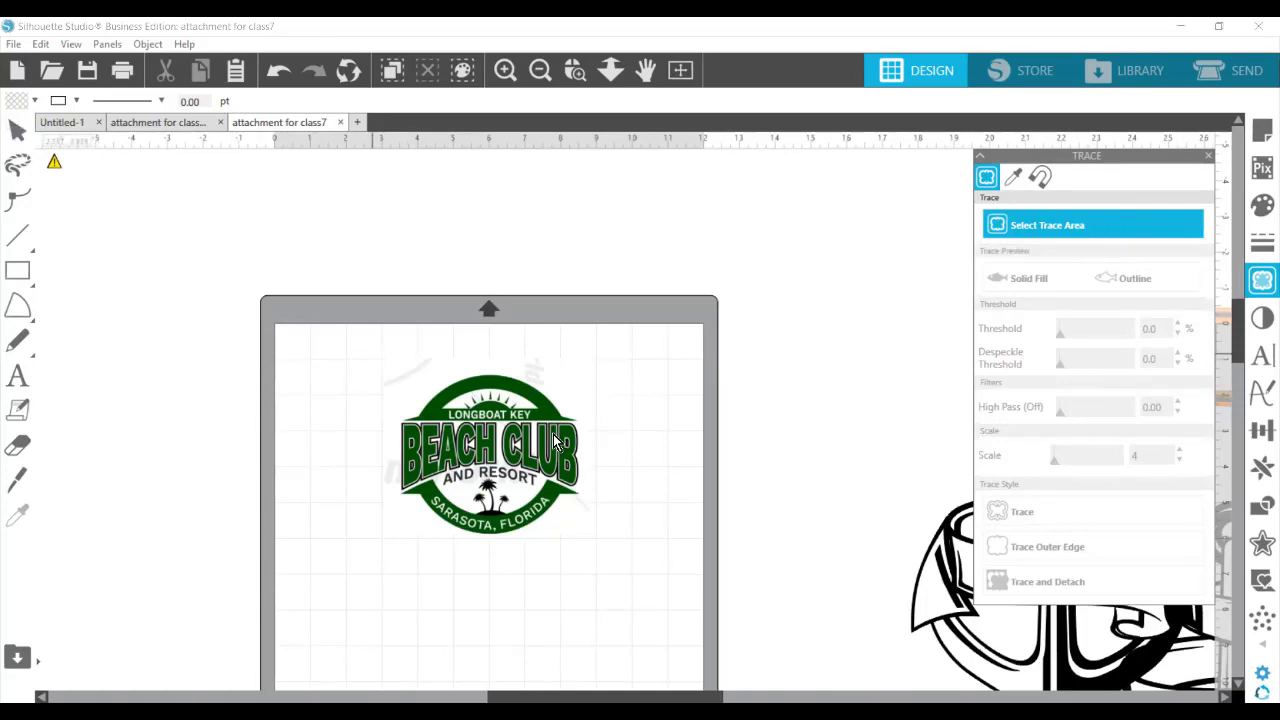
pyautogui.moveTo(371, 352)
pyautogui.mouseDown()
pyautogui.moveTo(600, 528)
pyautogui.moveTo(598, 556)
pyautogui.mouseUp()
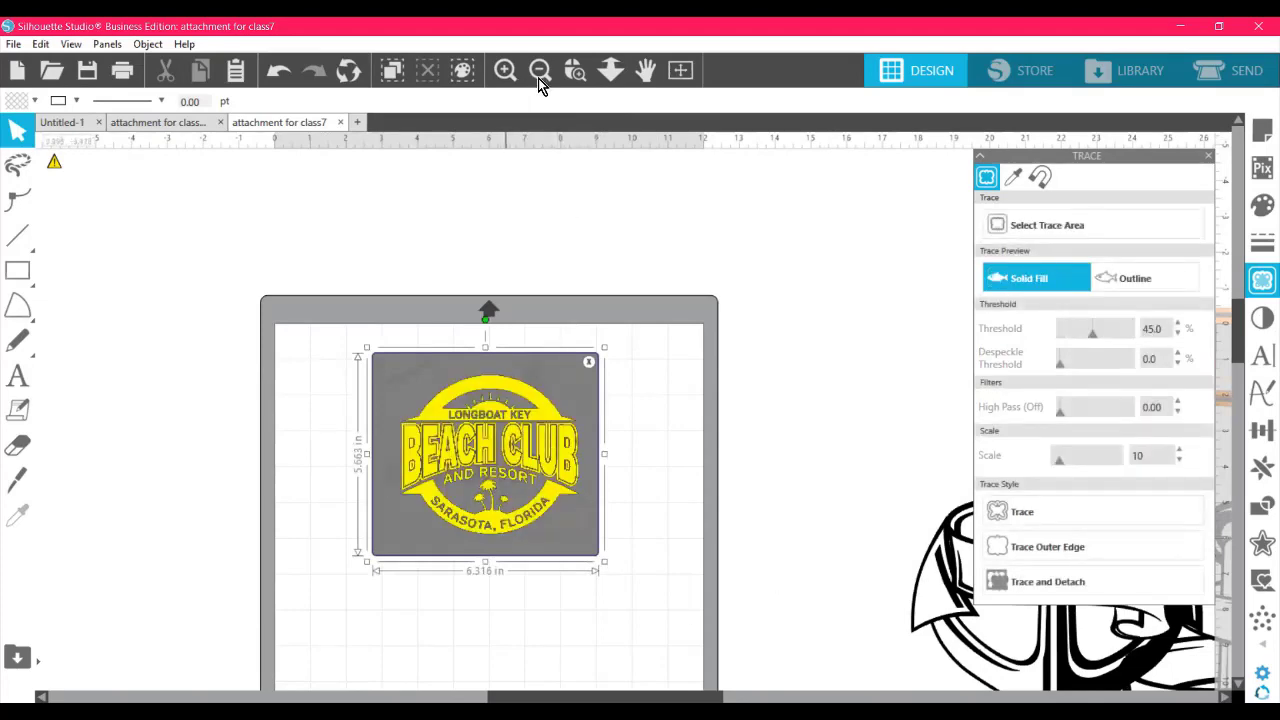
pyautogui.click(578, 88)
pyautogui.moveTo(348, 378); pyautogui.dragTo(641, 478)
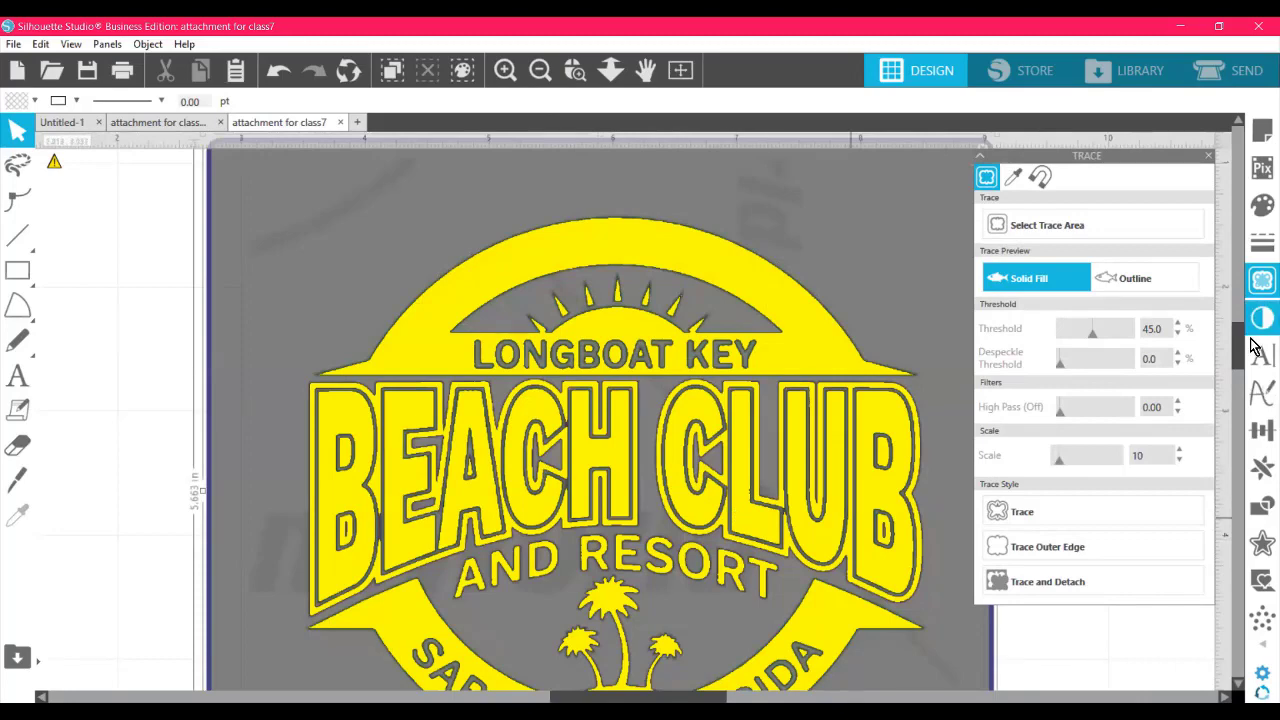
pyautogui.moveTo(1245, 347)
pyautogui.mouseDown()
pyautogui.moveTo(1246, 366)
pyautogui.moveTo(1250, 352)
pyautogui.mouseUp()
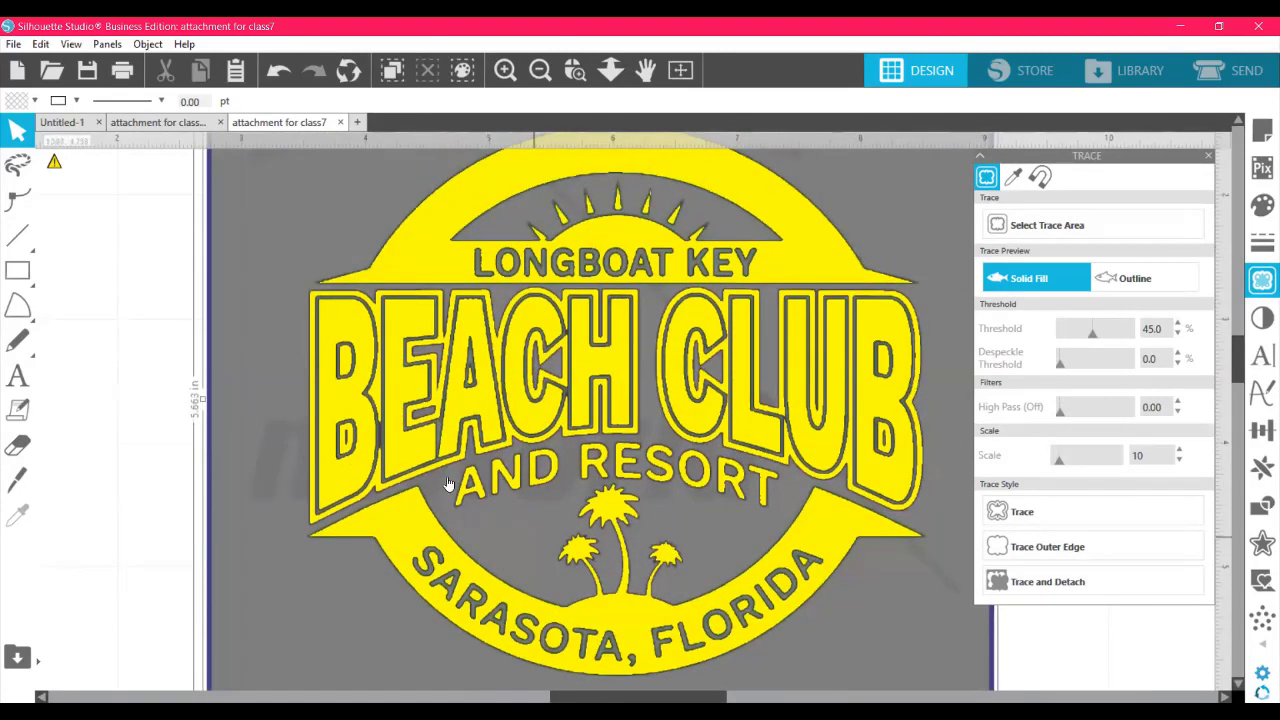
pyautogui.click(380, 433)
pyautogui.click(1041, 518)
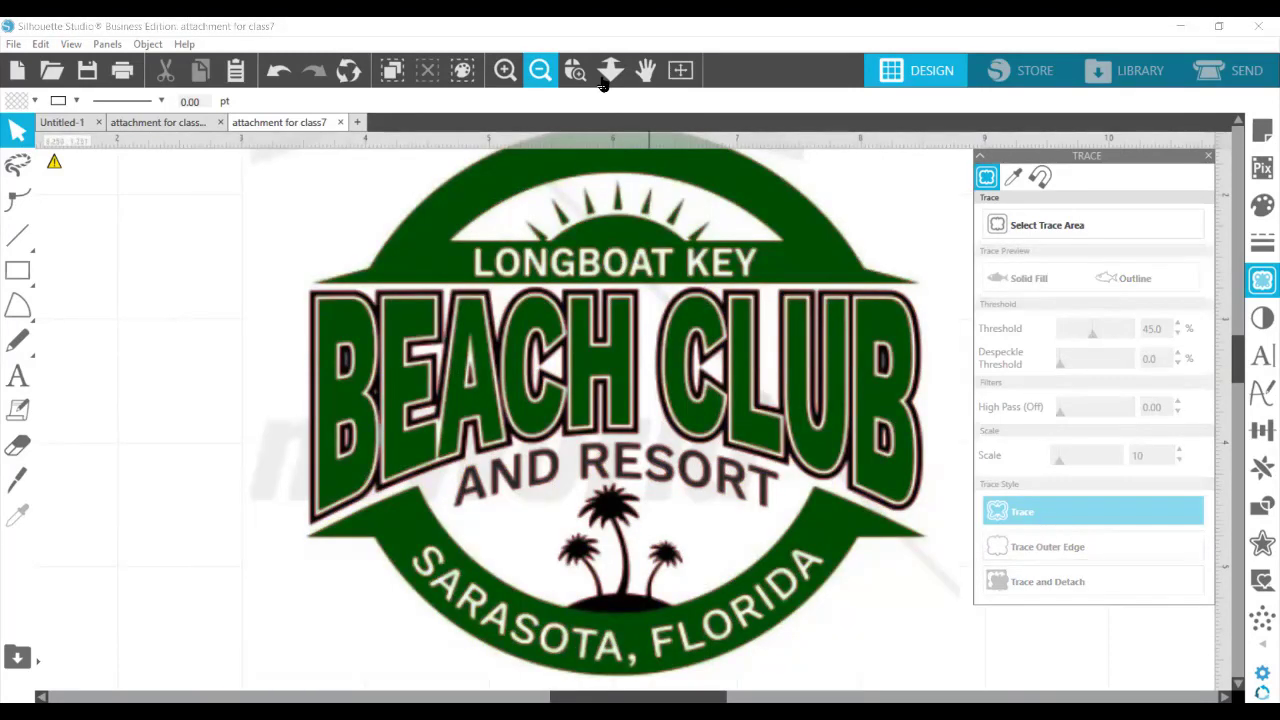
# - Pull the original Beach Club image away from its traced outlines and delete it
pyautogui.click(540, 70)
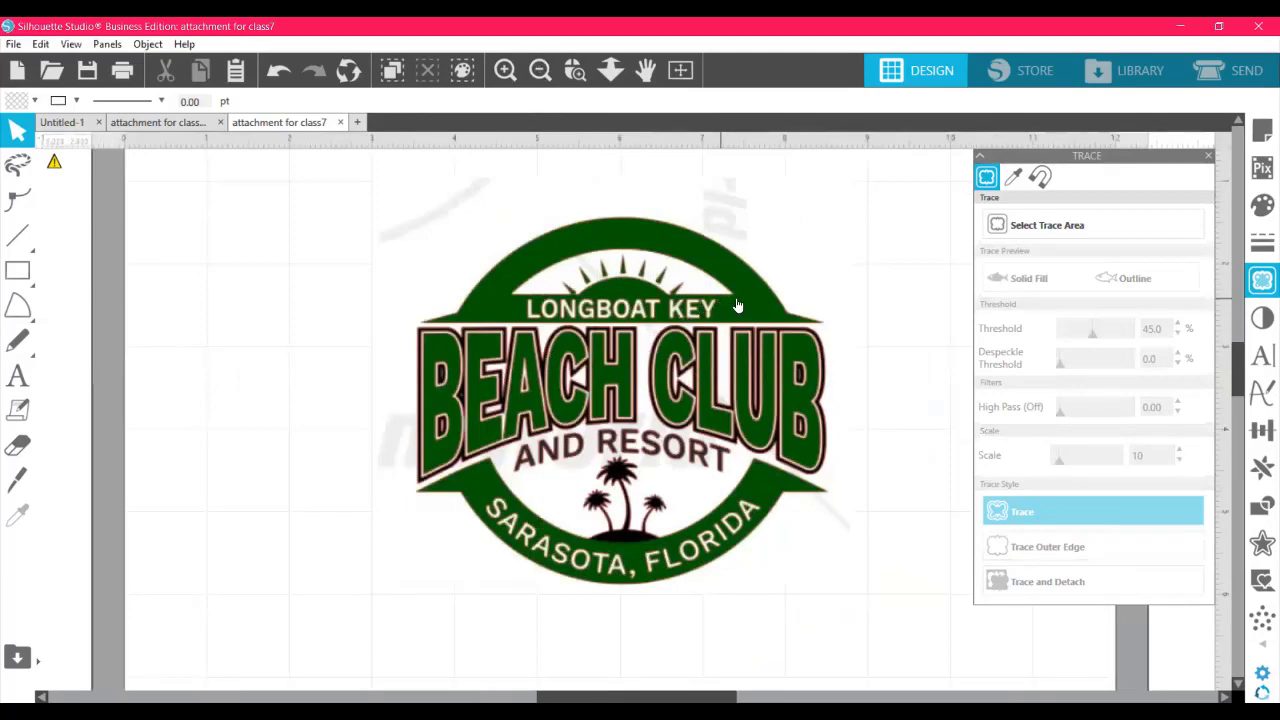
pyautogui.moveTo(744, 302); pyautogui.dragTo(392, 343)
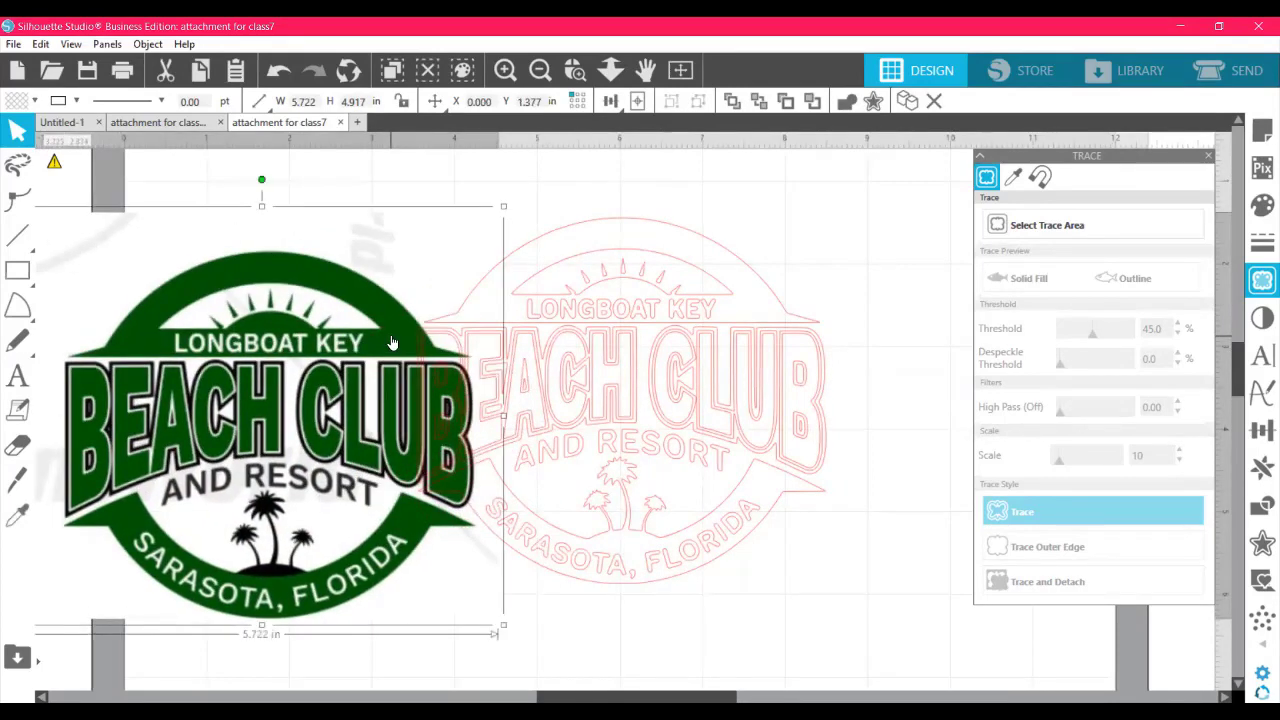
pyautogui.press('Delete')
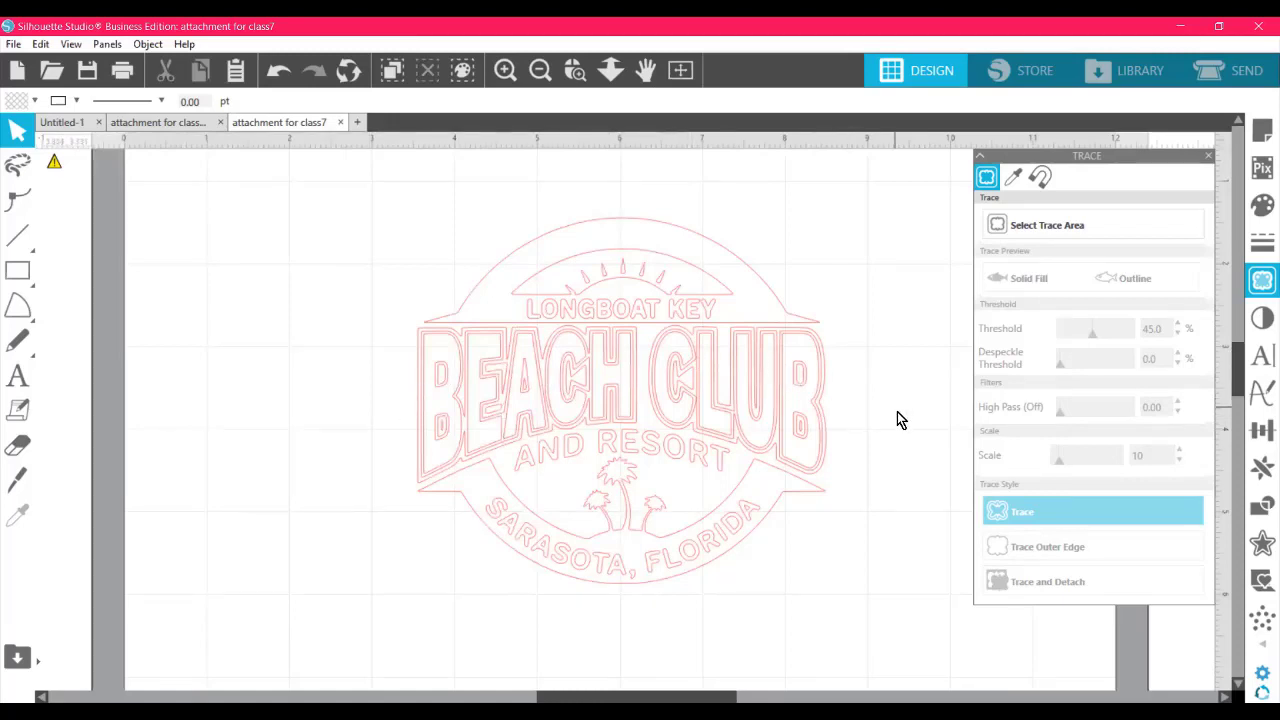
# - Fill the traced Beach Club logo with light purple
pyautogui.click(592, 227)
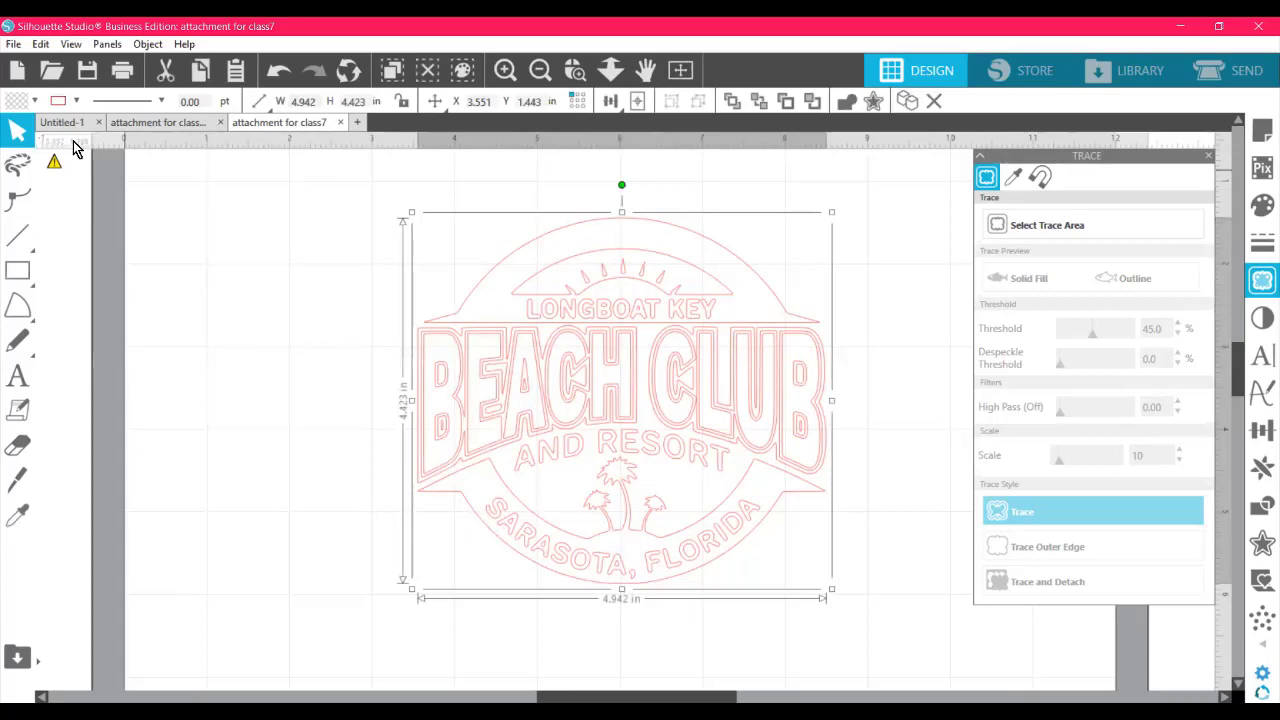
pyautogui.click(16, 104)
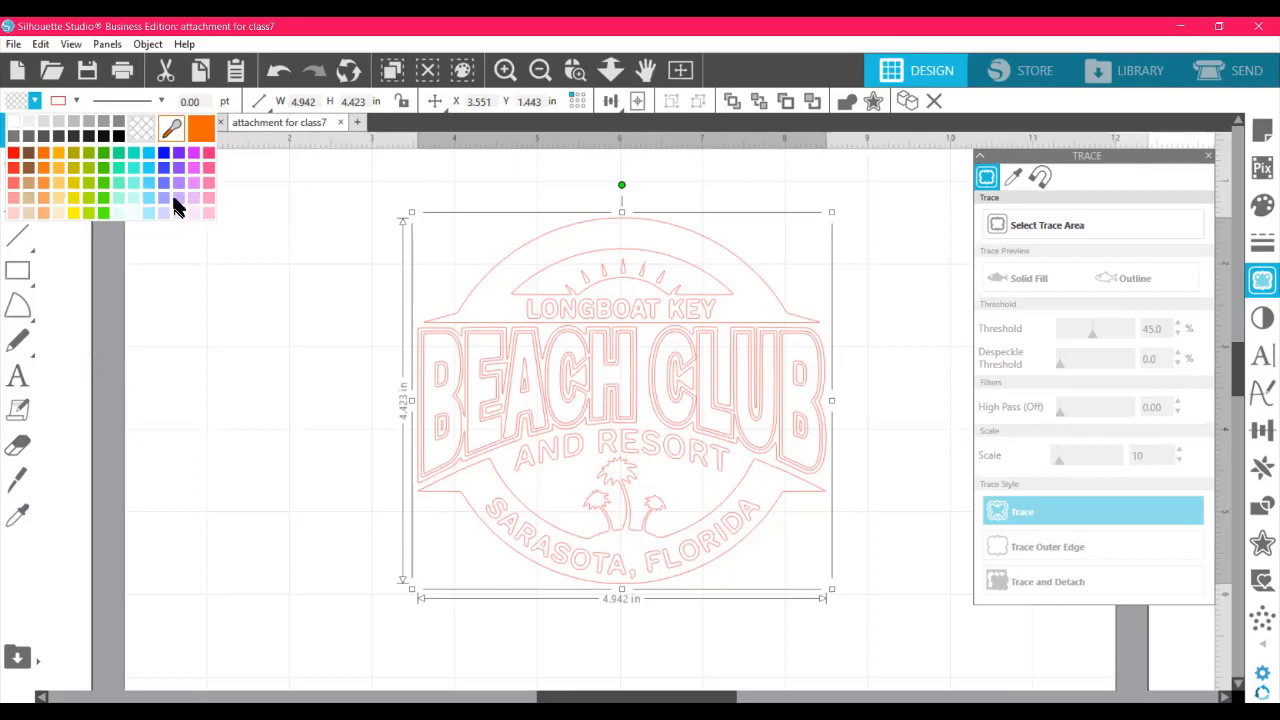
pyautogui.click(293, 279)
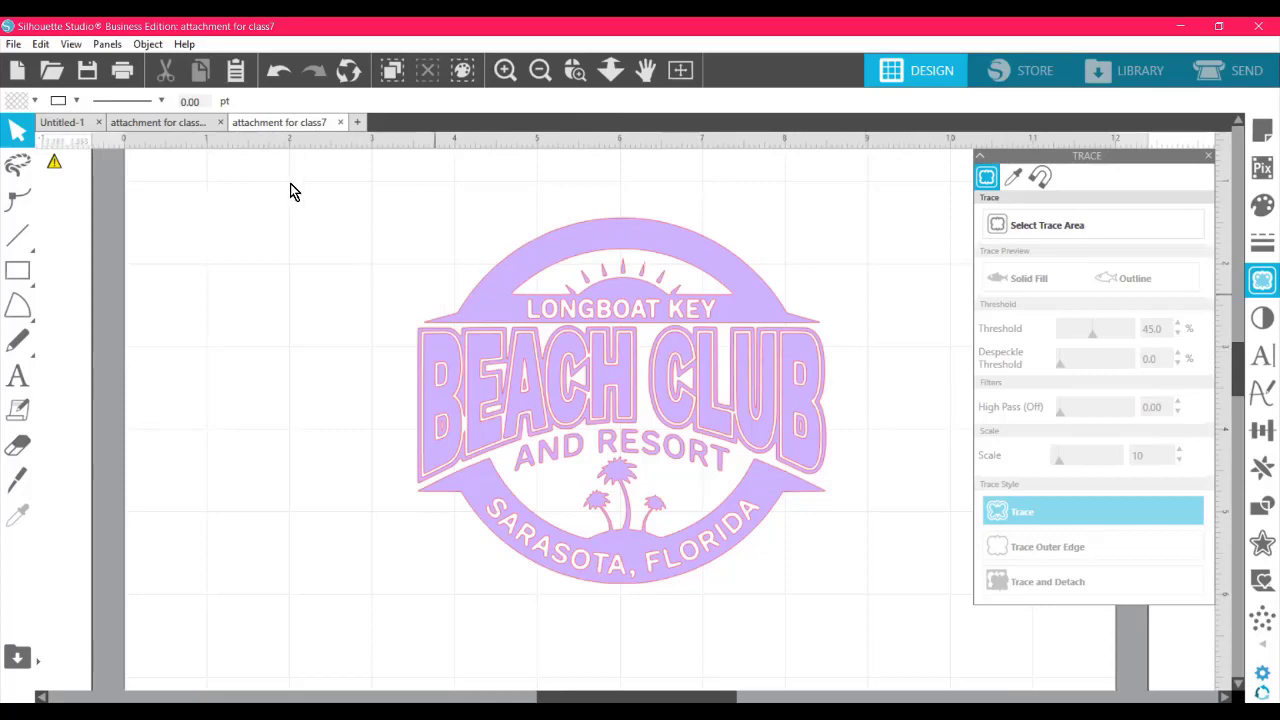
# - Release the compound path of the traced logo to separate its individual pieces
pyautogui.click(147, 44)
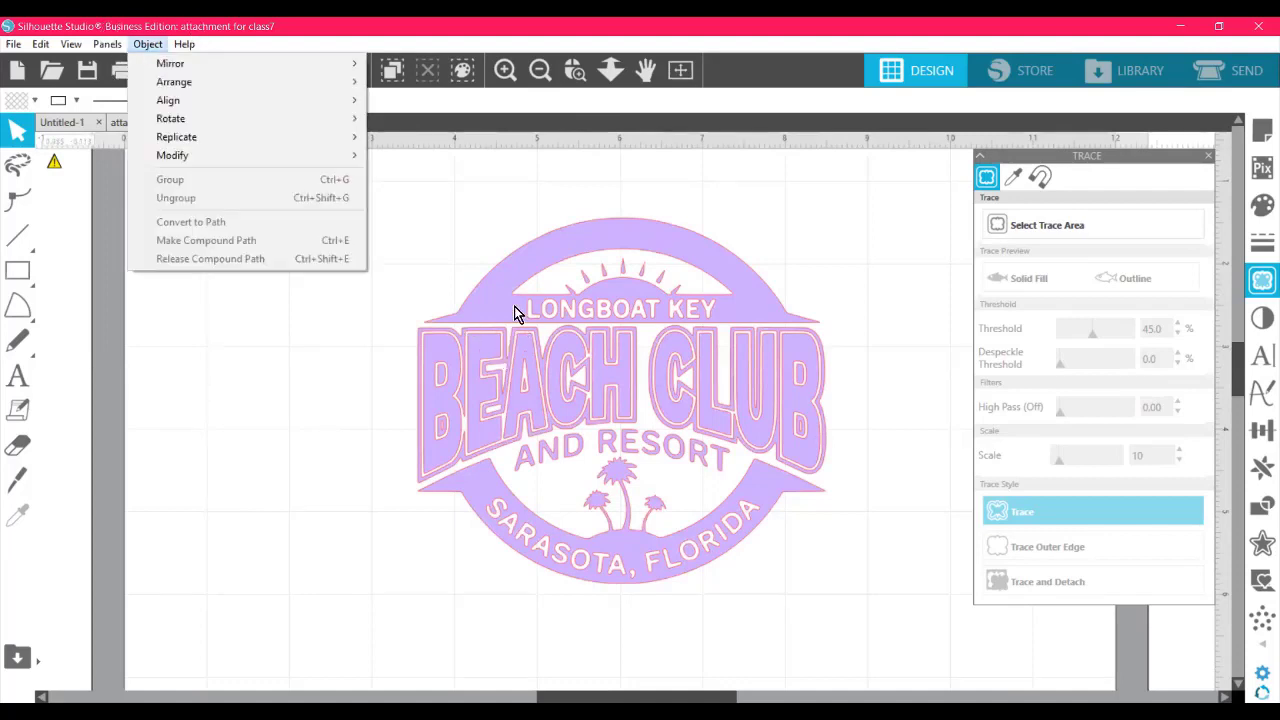
pyautogui.click(529, 271)
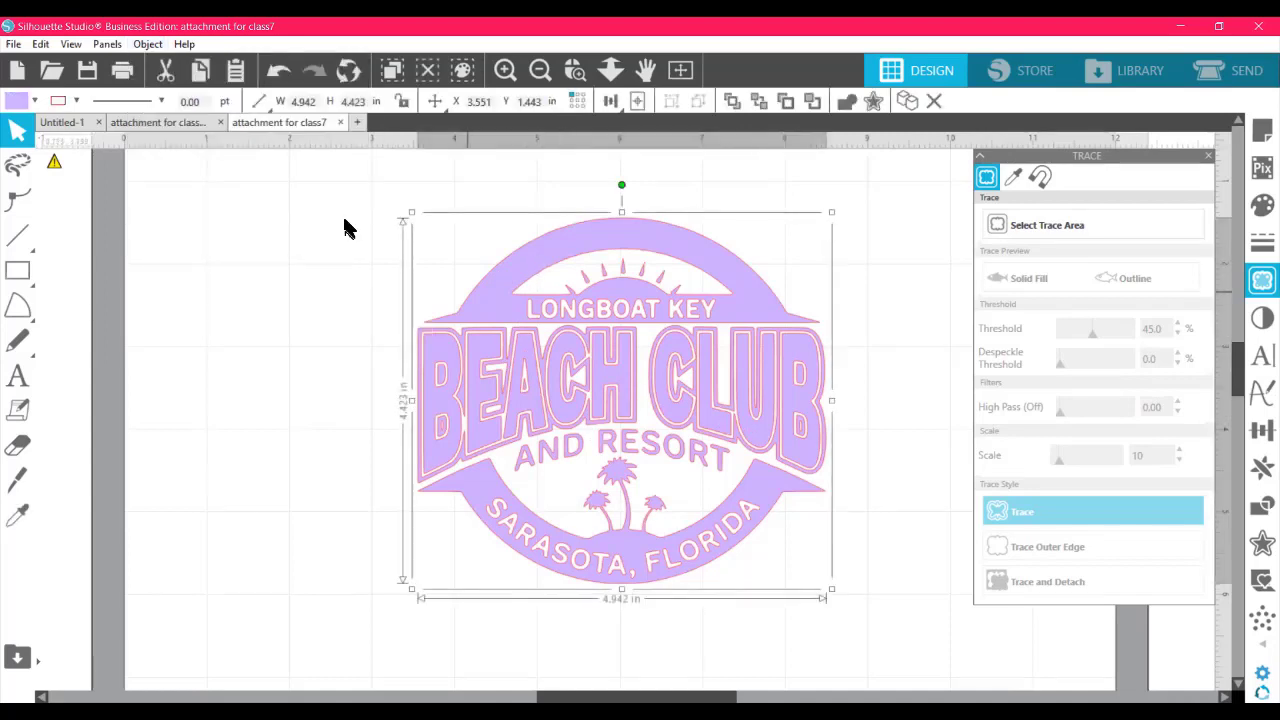
pyautogui.click(145, 43)
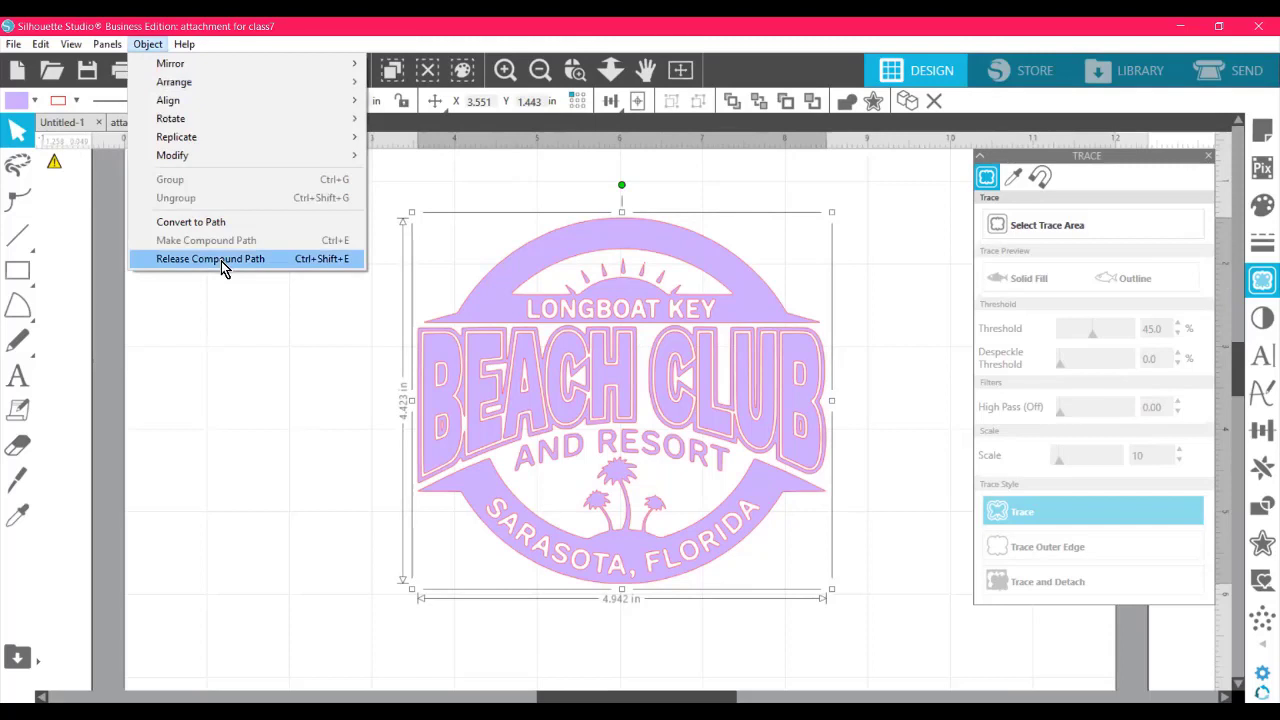
pyautogui.click(221, 261)
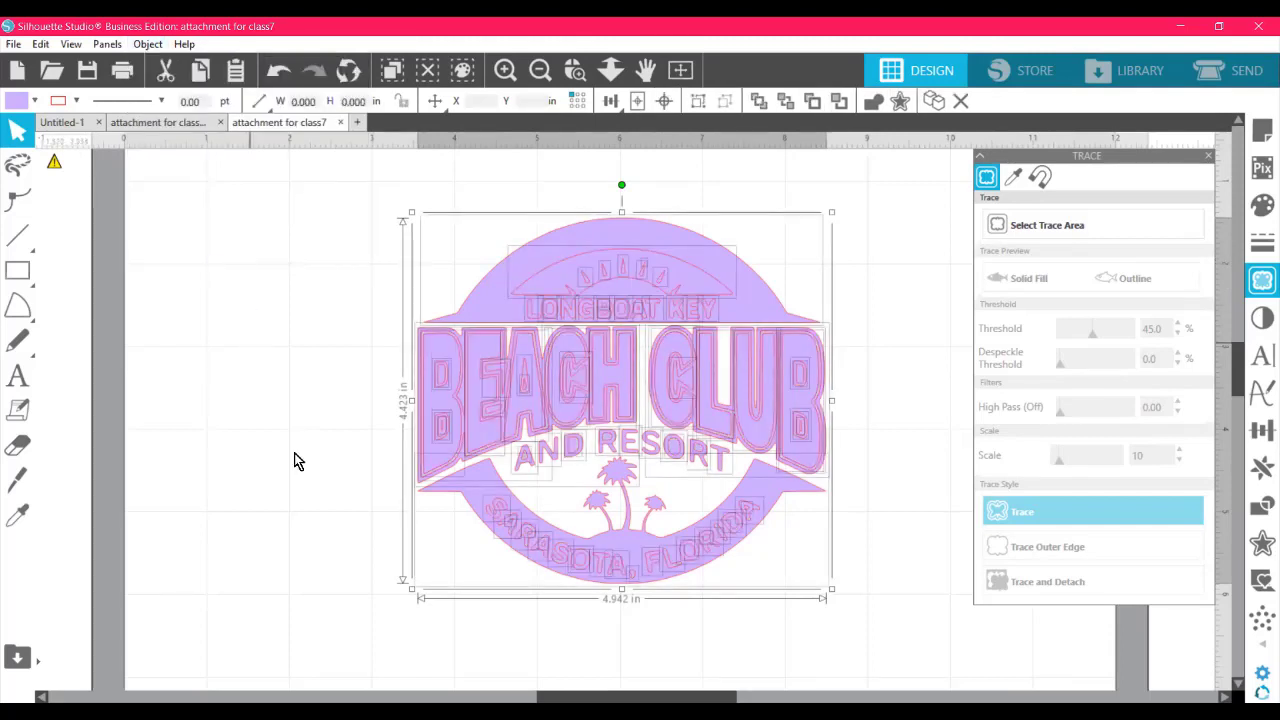
# - Remove the BEACH CLUB lettering from the logo's middle, including the leftover inner pieces of the letters
pyautogui.click(912, 412)
pyautogui.moveTo(848, 396); pyautogui.dragTo(470, 402)
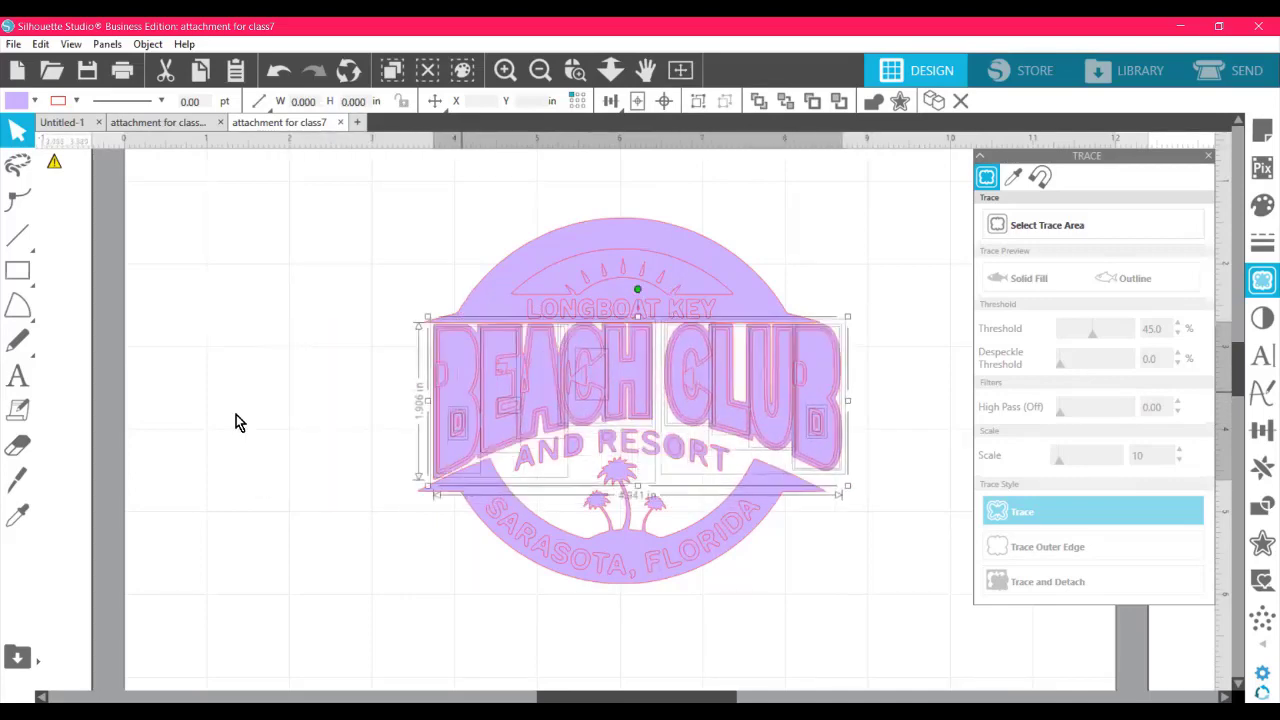
pyautogui.moveTo(236, 420); pyautogui.dragTo(212, 520)
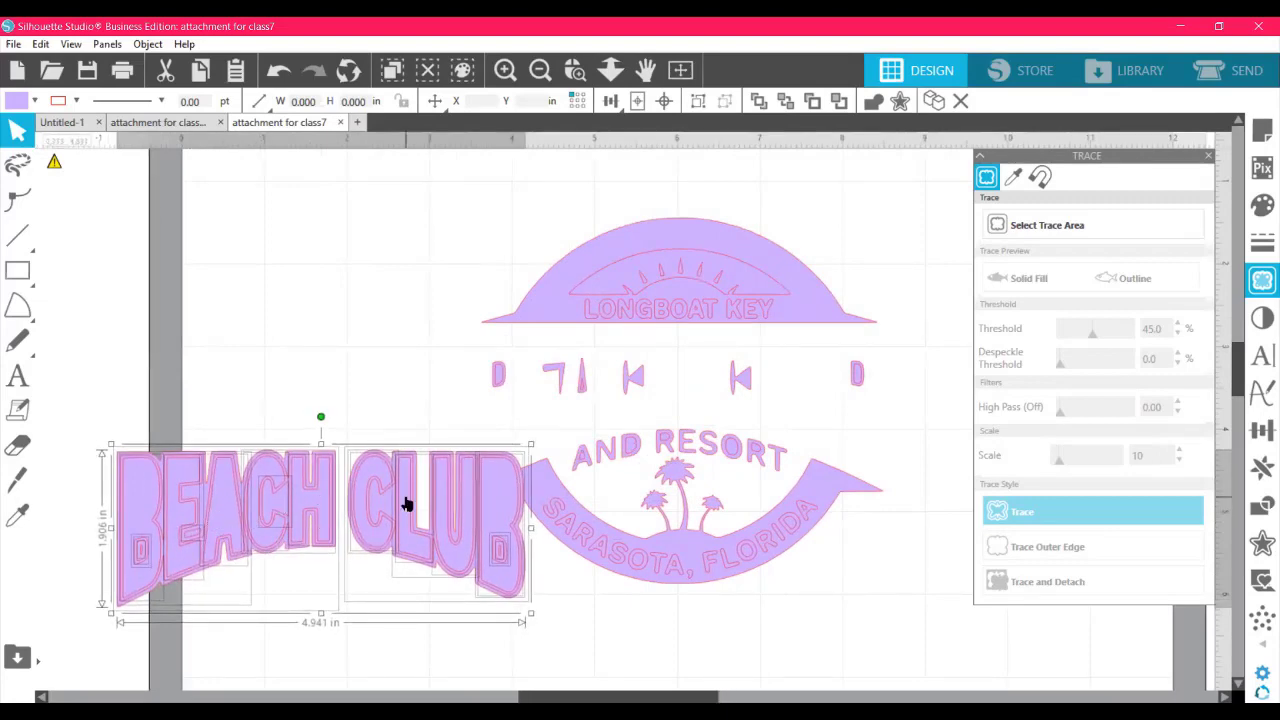
pyautogui.press('Delete')
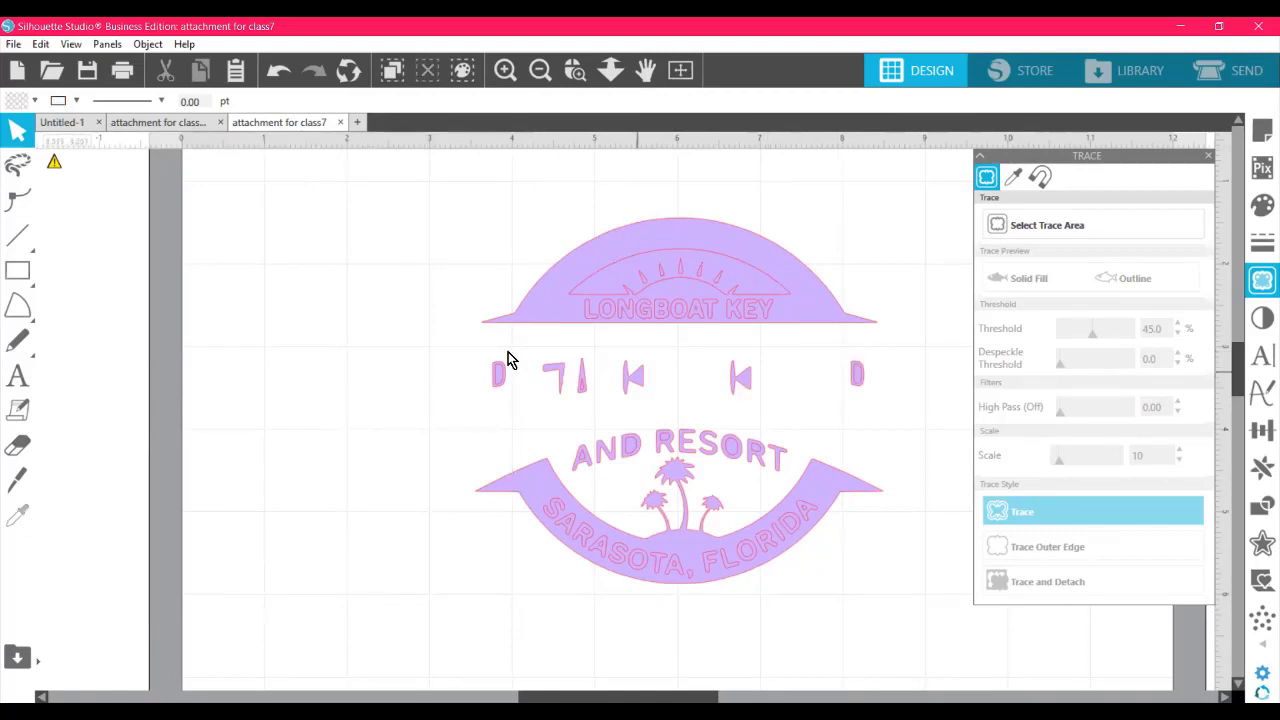
pyautogui.moveTo(453, 362); pyautogui.dragTo(884, 400)
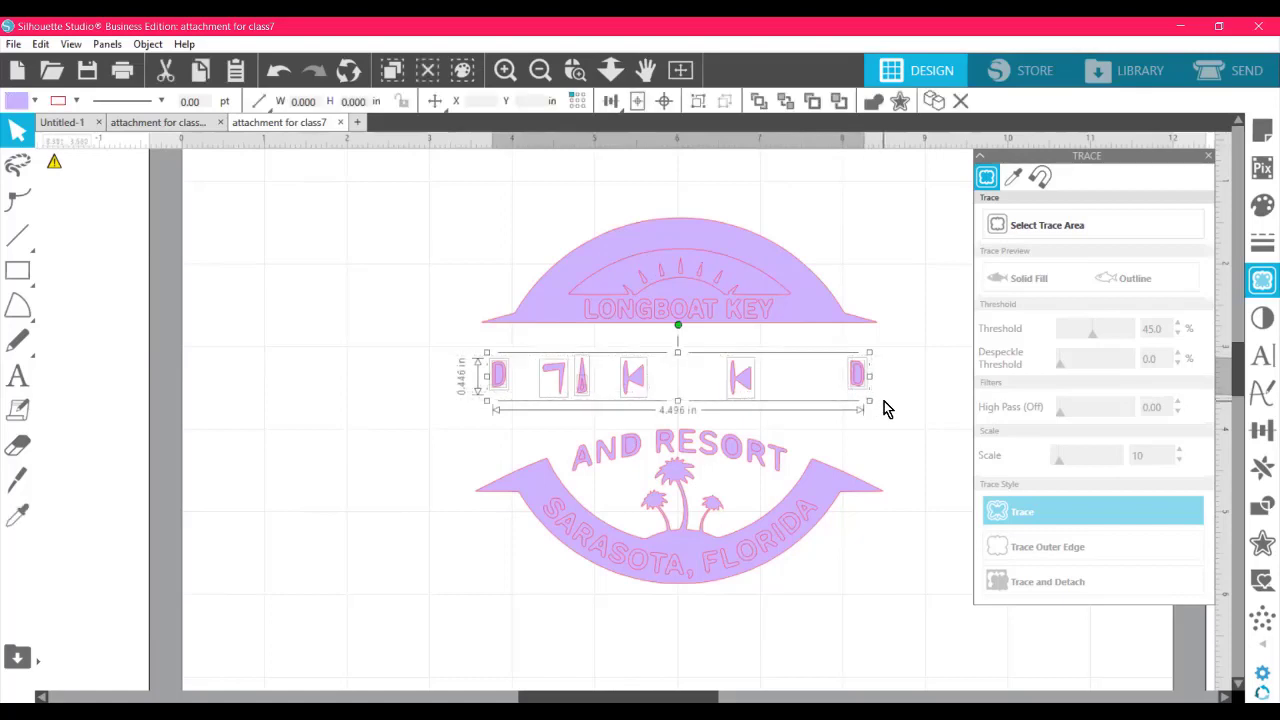
pyautogui.press('Delete')
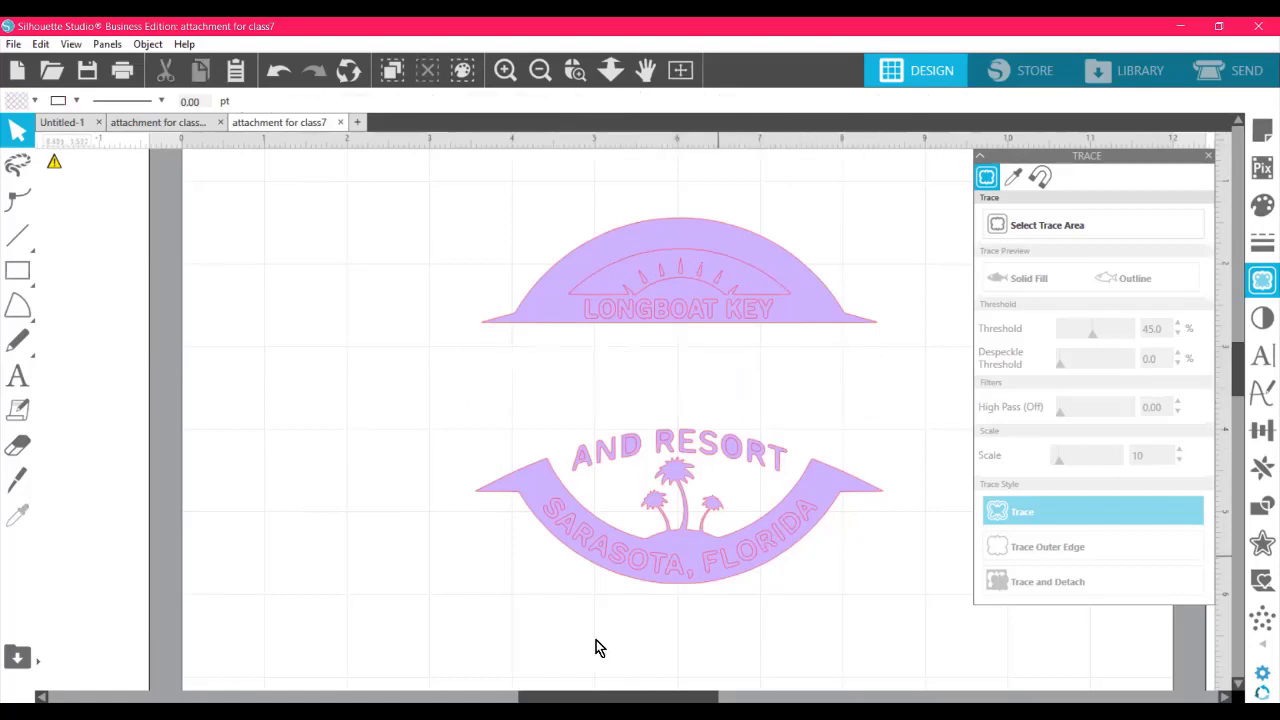
# - Combine all the remaining logo pieces into a compound path, and undo that change
pyautogui.moveTo(559, 696); pyautogui.dragTo(611, 696)
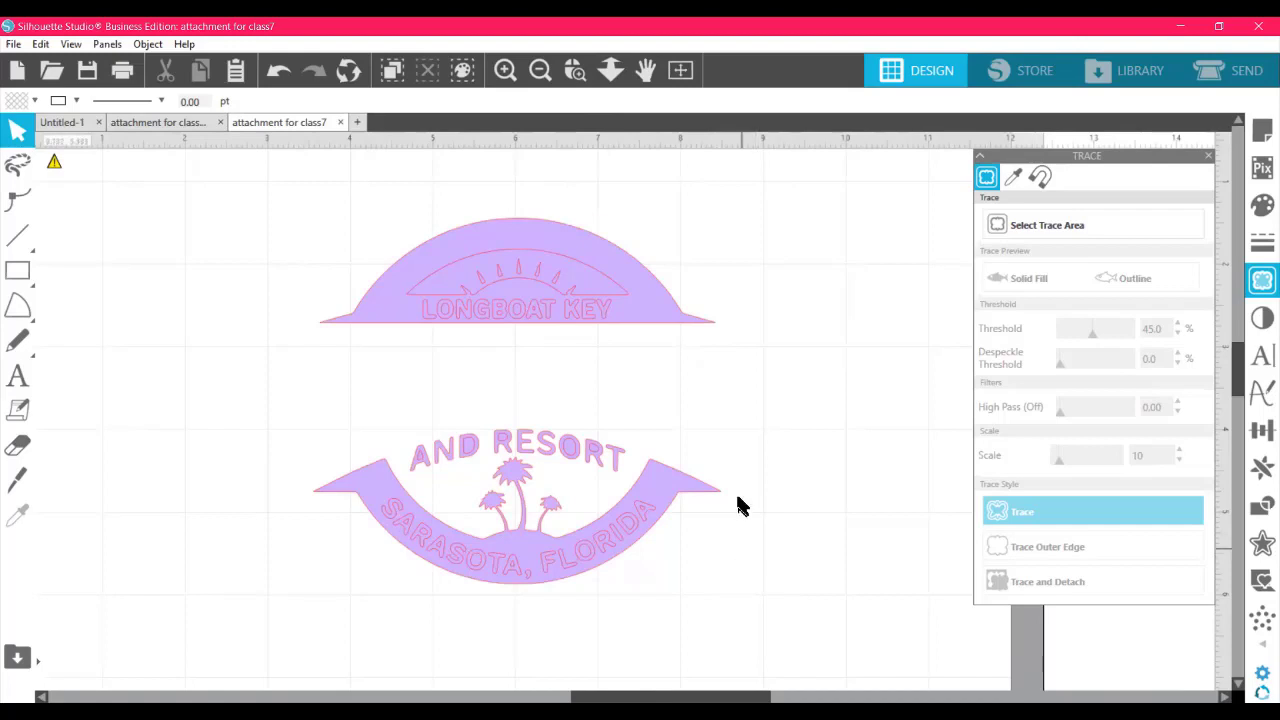
pyautogui.moveTo(732, 604); pyautogui.dragTo(290, 205)
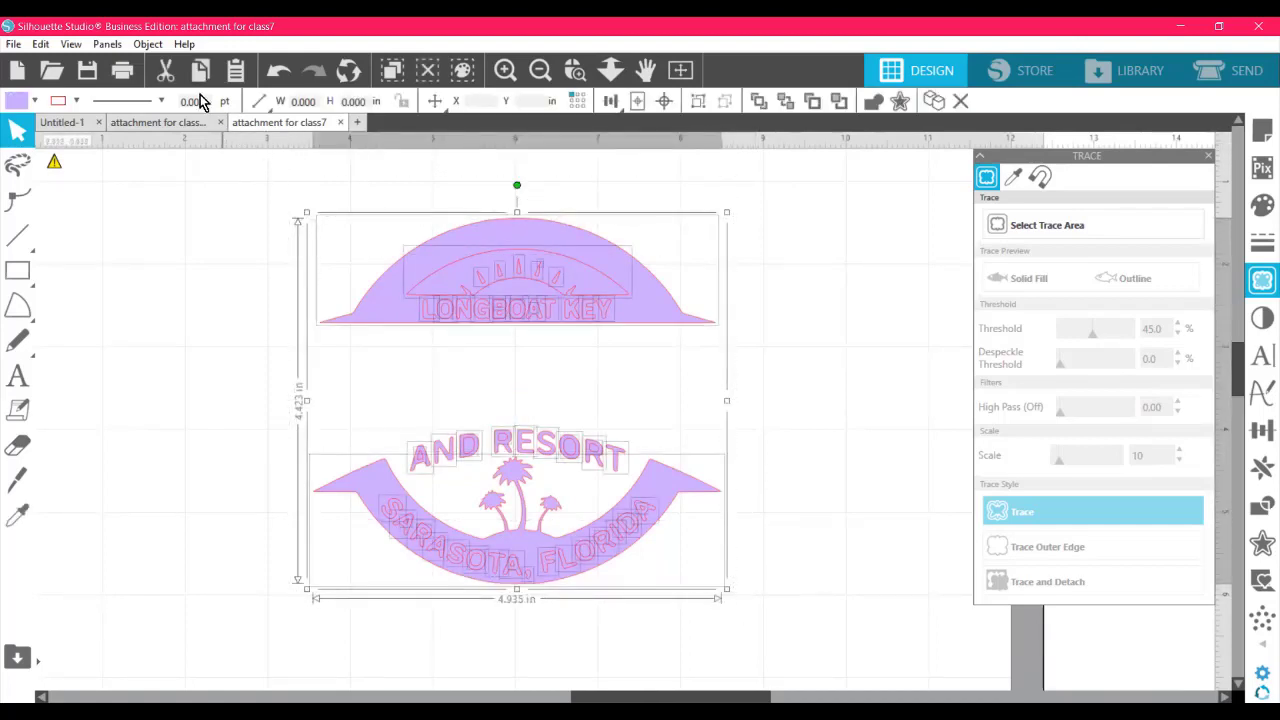
pyautogui.click(152, 46)
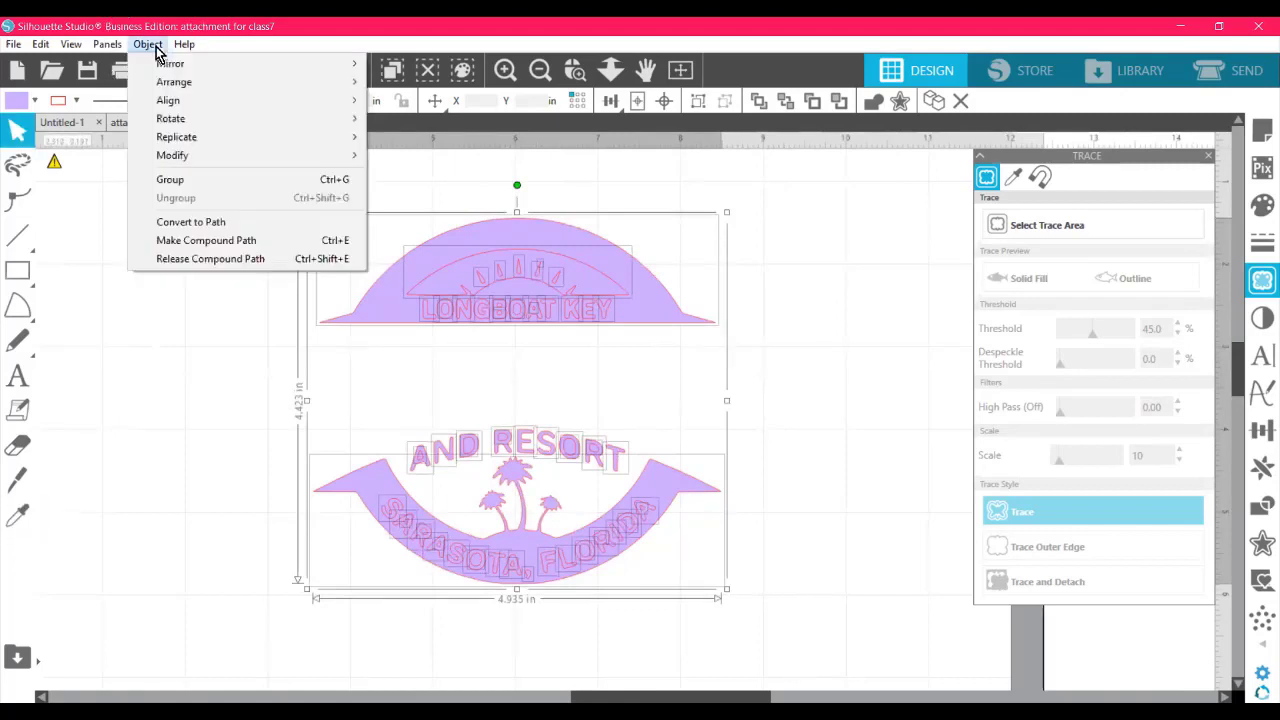
pyautogui.click(197, 247)
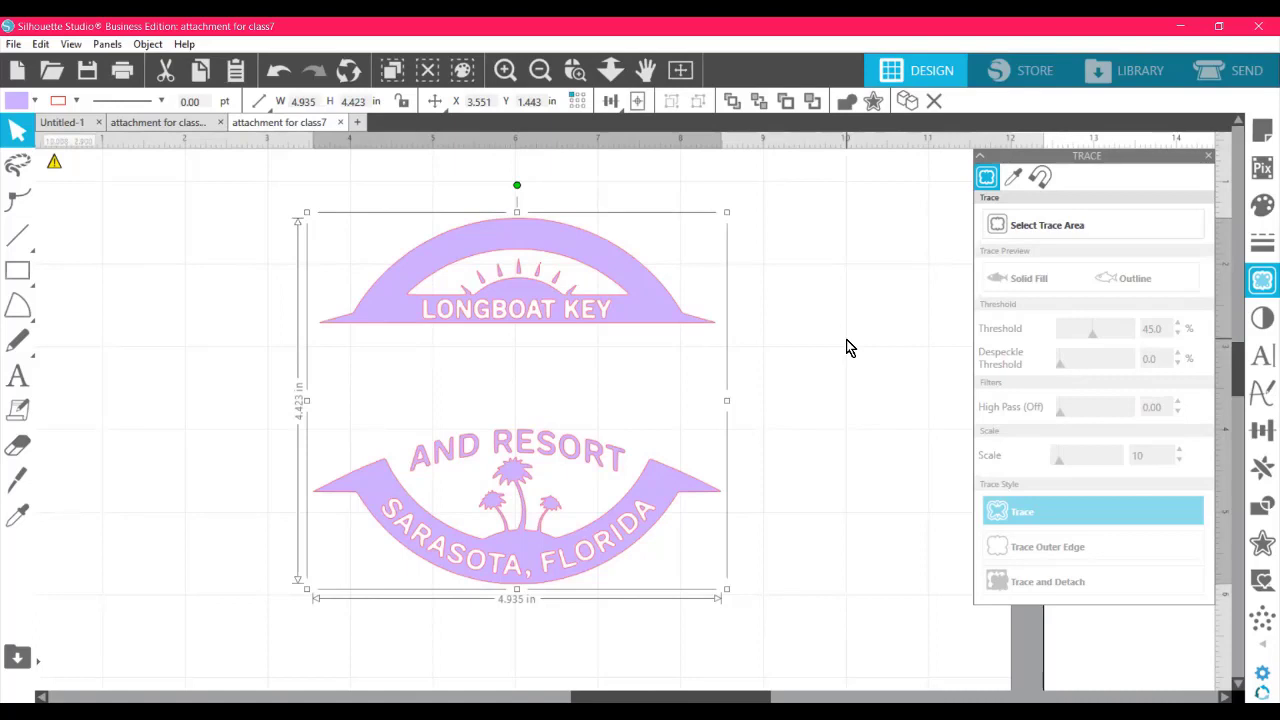
pyautogui.click(280, 74)
pyautogui.click(885, 278)
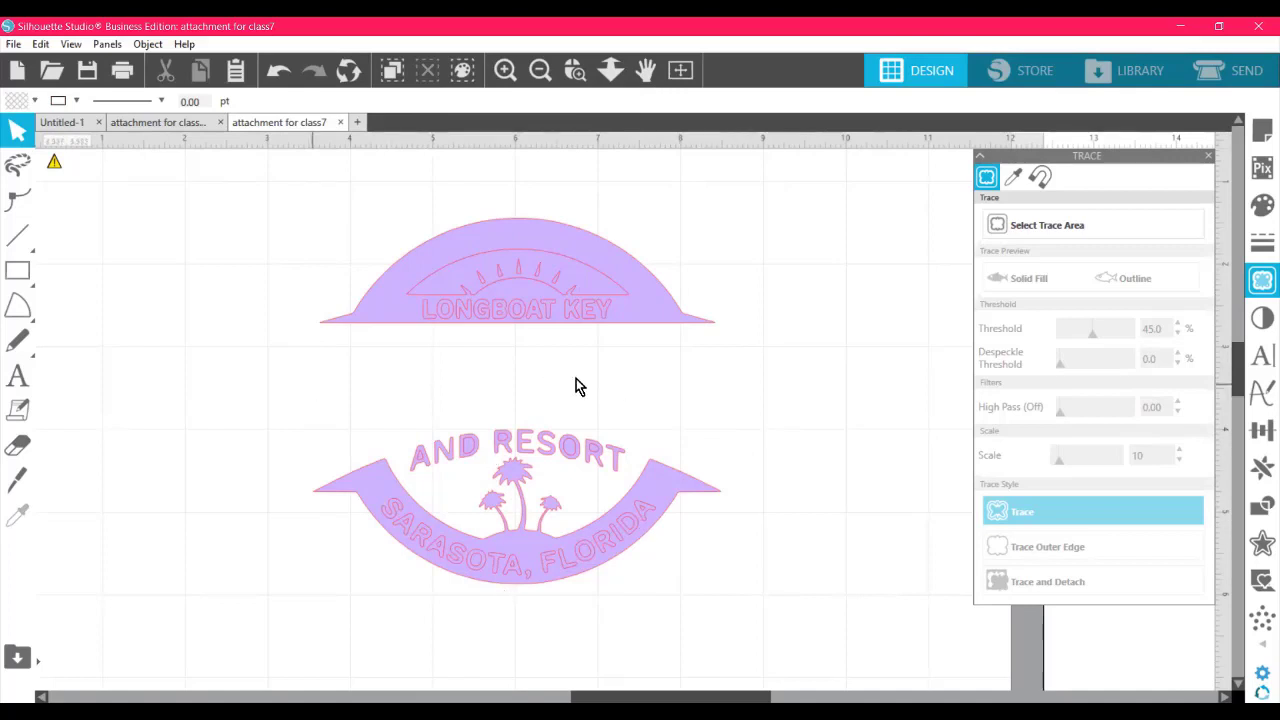
# - Make a compound path from the remaining upper and lower logo pieces
pyautogui.moveTo(769, 651); pyautogui.dragTo(288, 200)
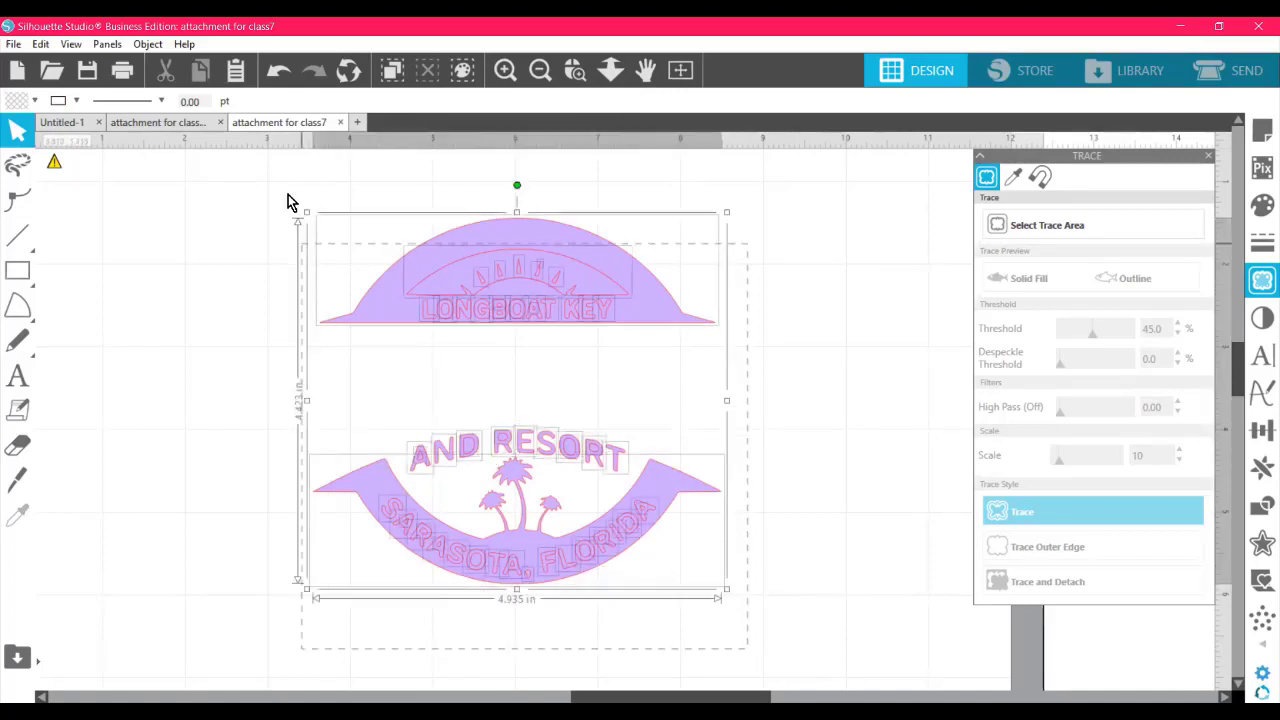
pyautogui.click(147, 46)
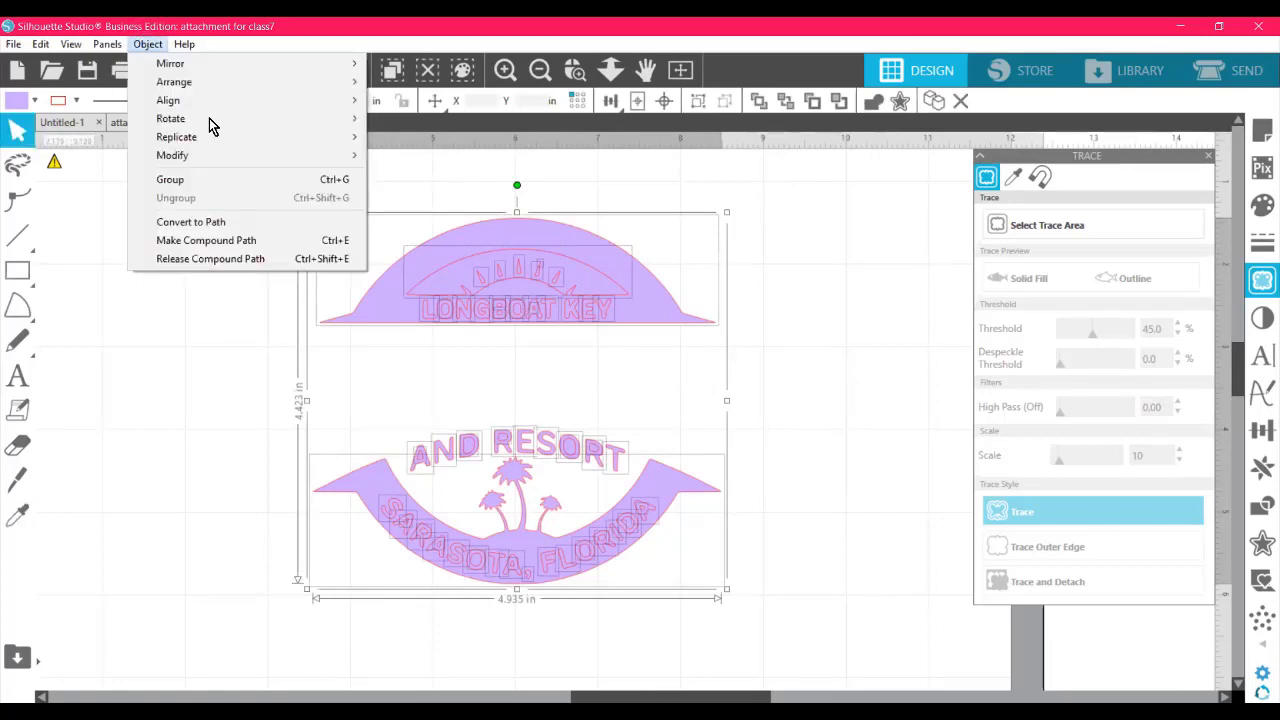
pyautogui.click(256, 243)
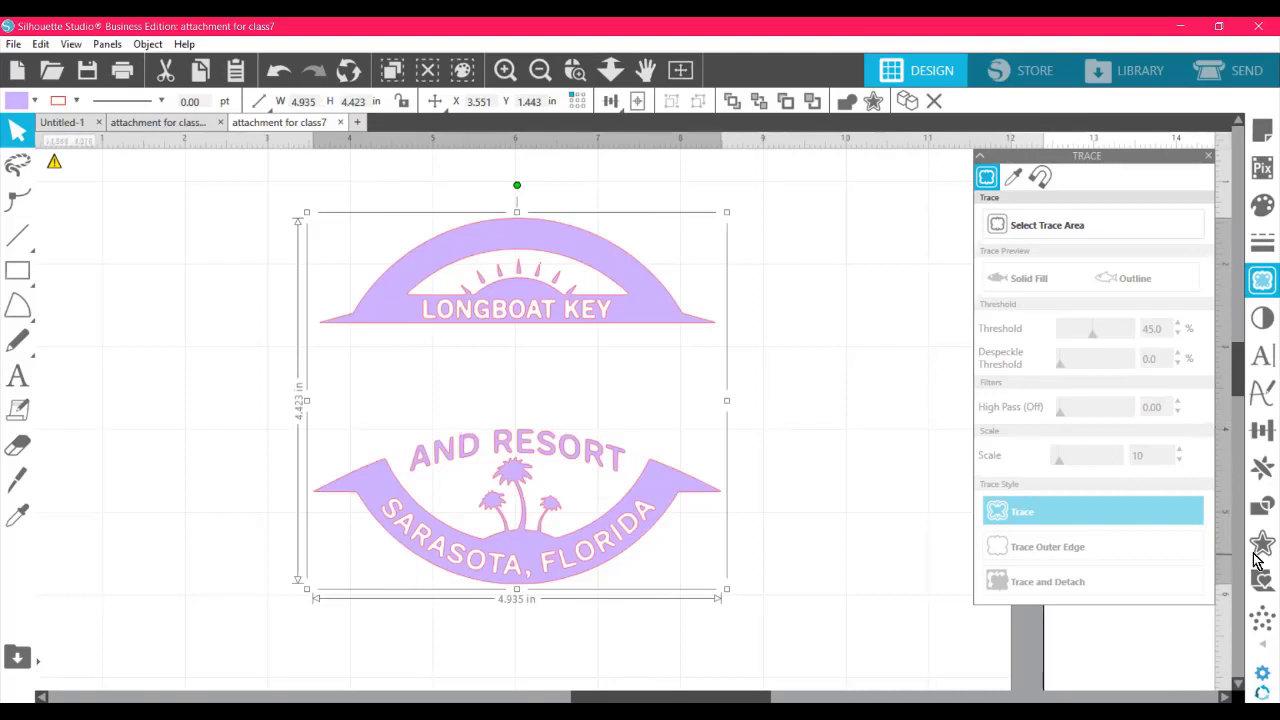
# - Create a rounded-corner offset at 0.125 in around the remaining logo pieces
pyautogui.press('i')
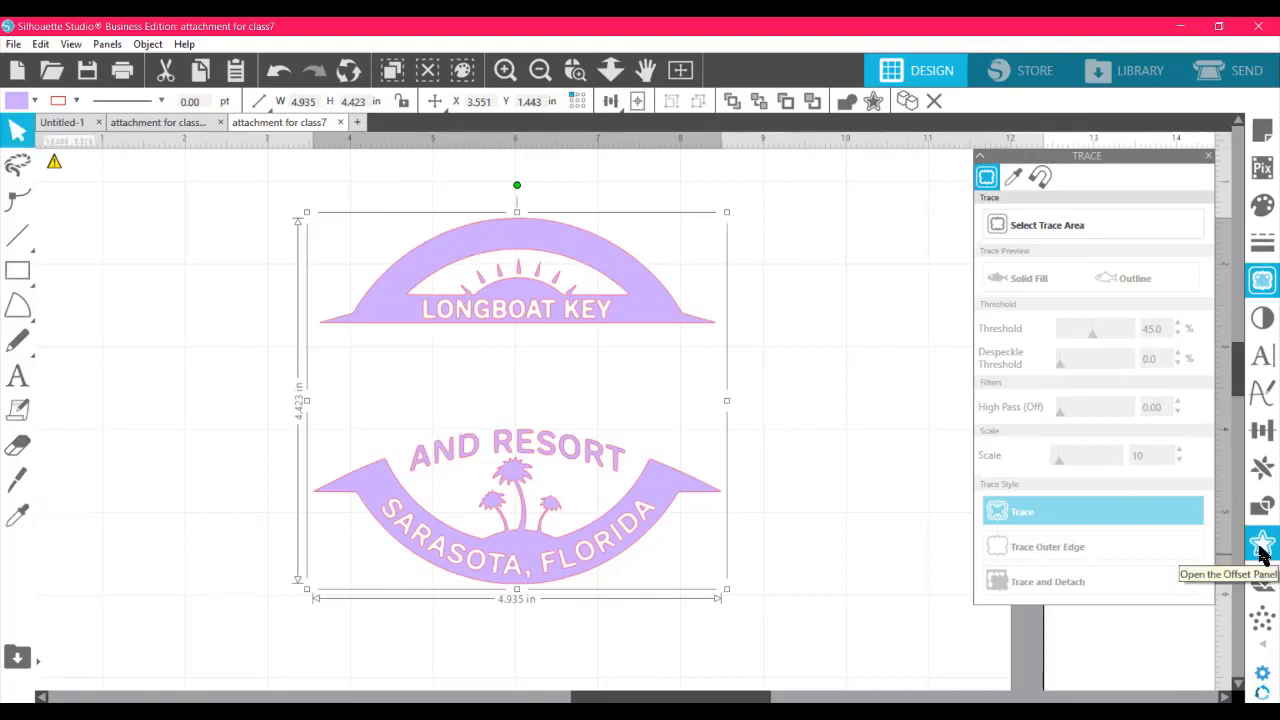
pyautogui.press('Escape')
pyautogui.click(1261, 548)
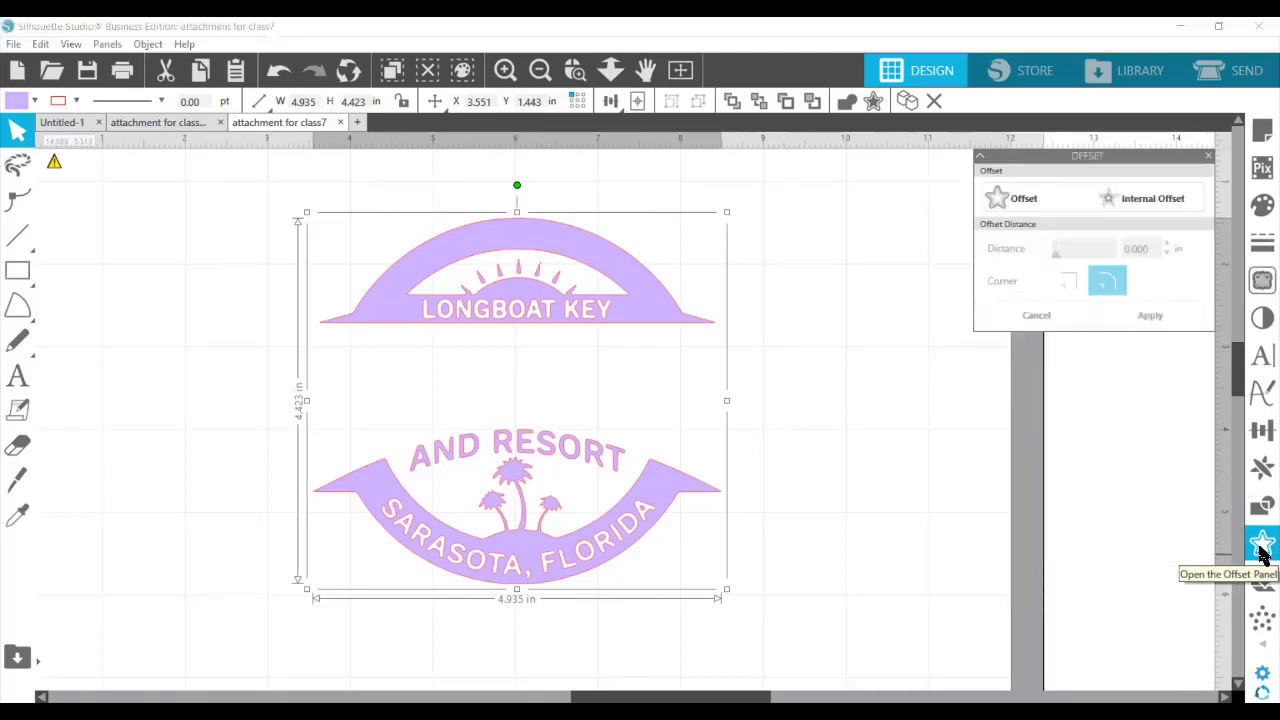
pyautogui.click(1053, 199)
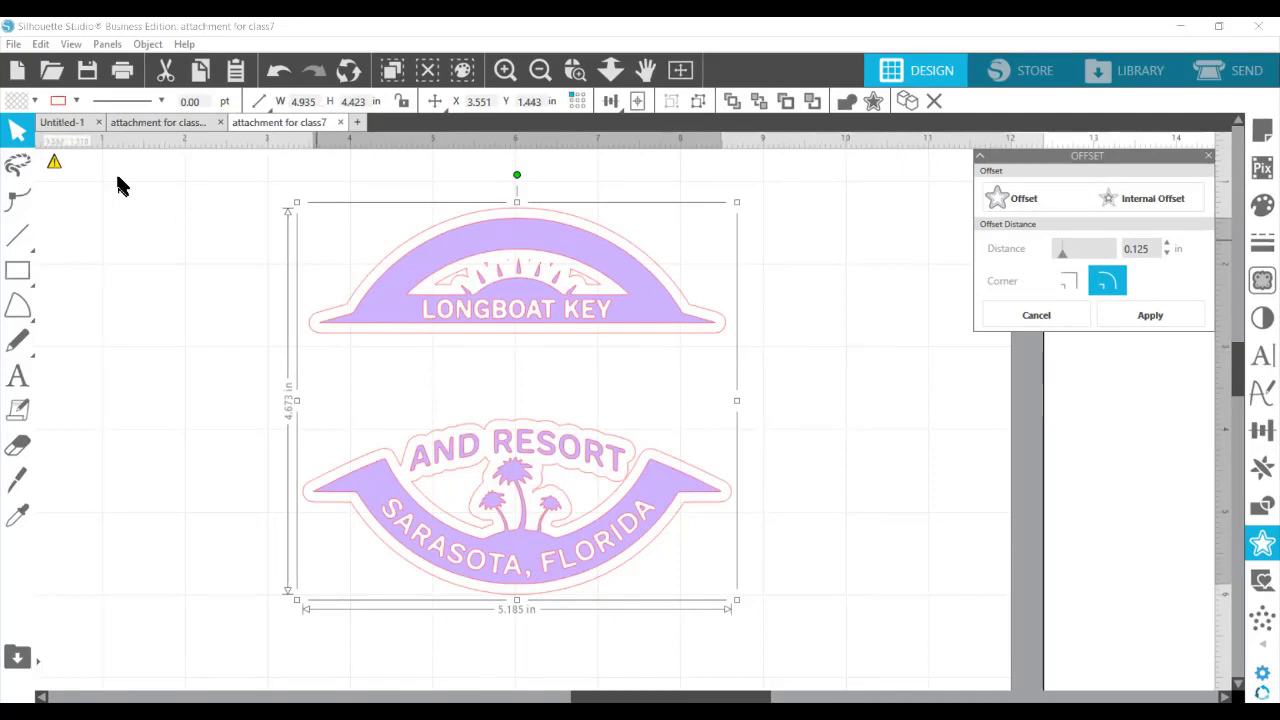
# - Set the offset outline's line thickness to 3 pt
pyautogui.click(146, 113)
pyautogui.click(207, 100)
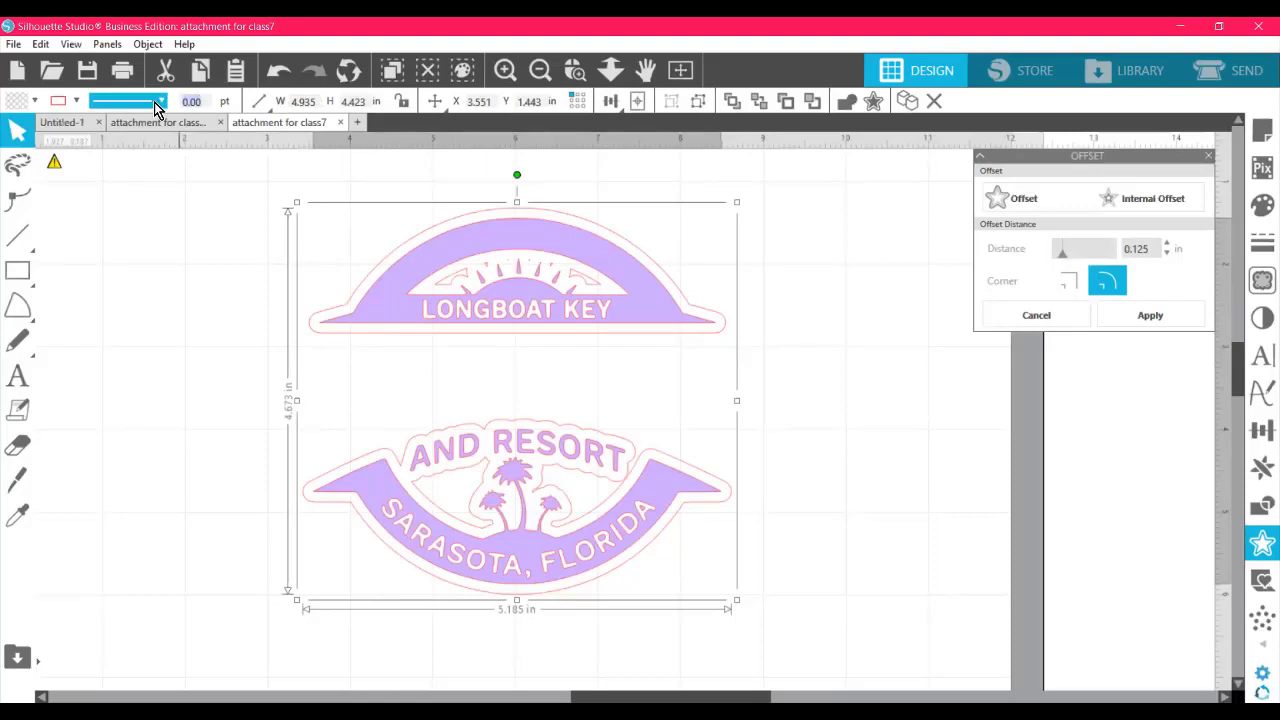
pyautogui.write('3')
pyautogui.press('Return')
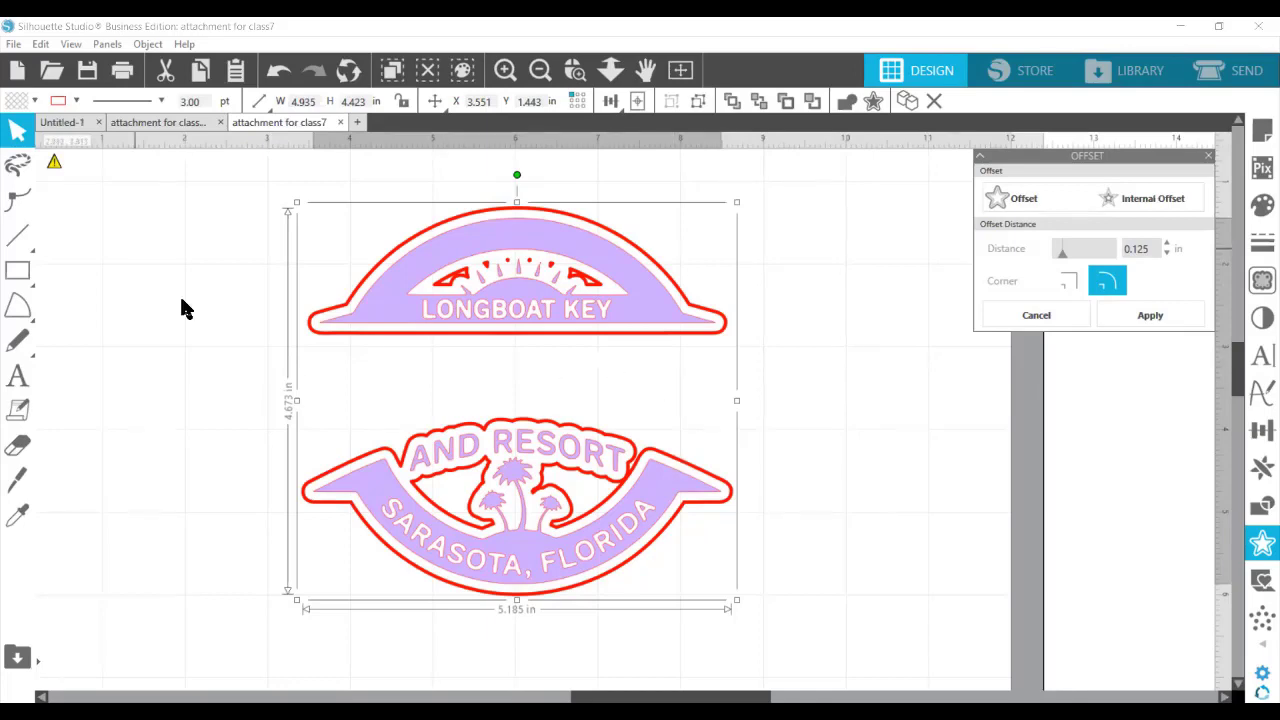
# - Add the text VACATION beside the logo and select all of its letters
pyautogui.click(17, 380)
pyautogui.click(120, 423)
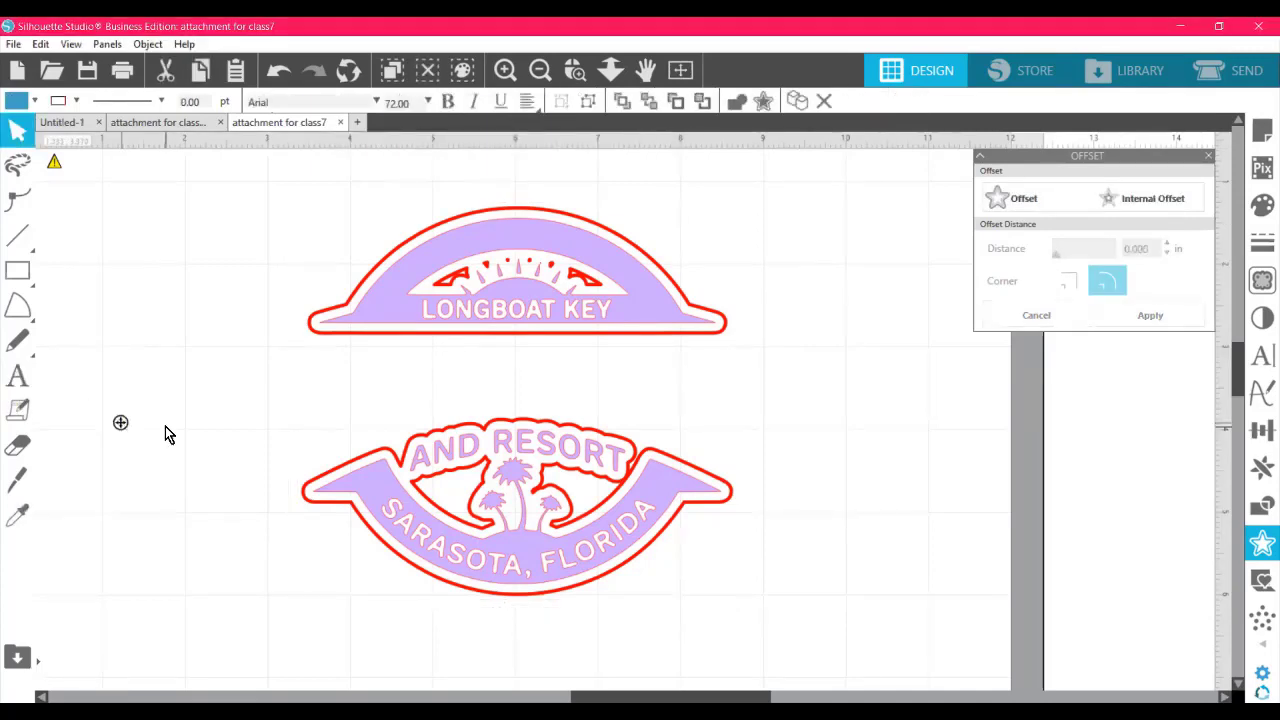
pyautogui.write('VA')
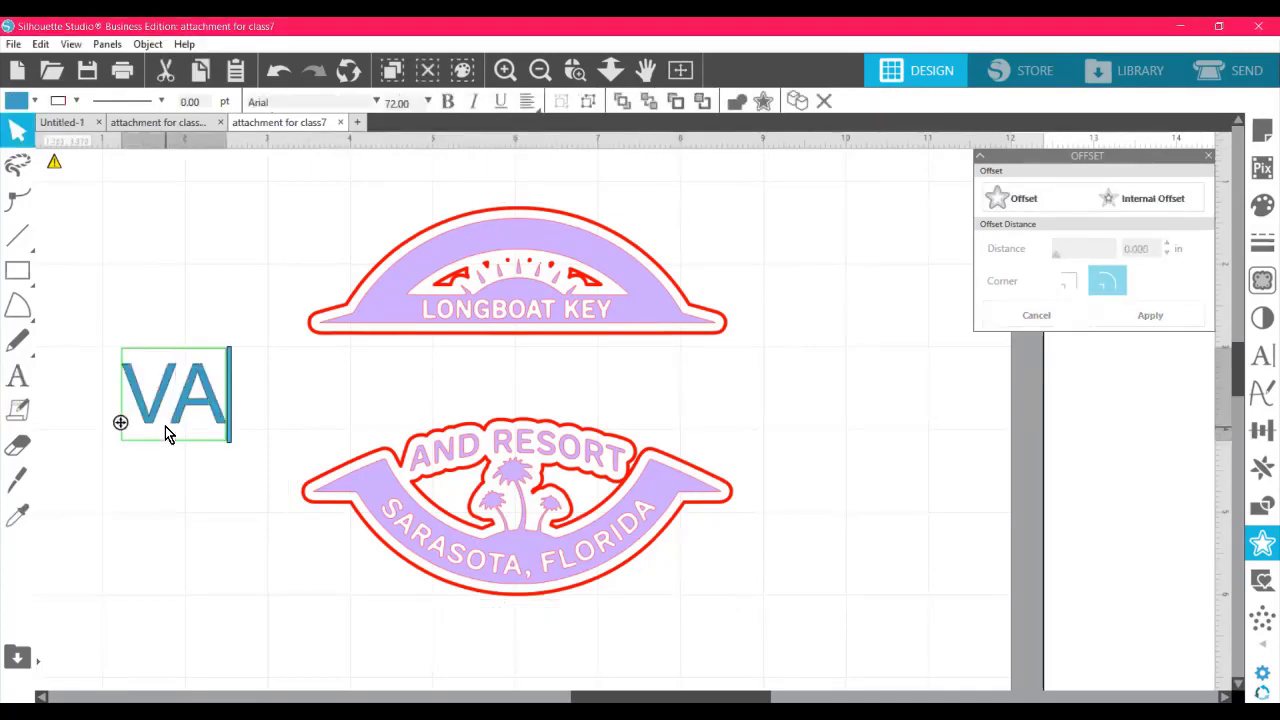
pyautogui.write('CATION')
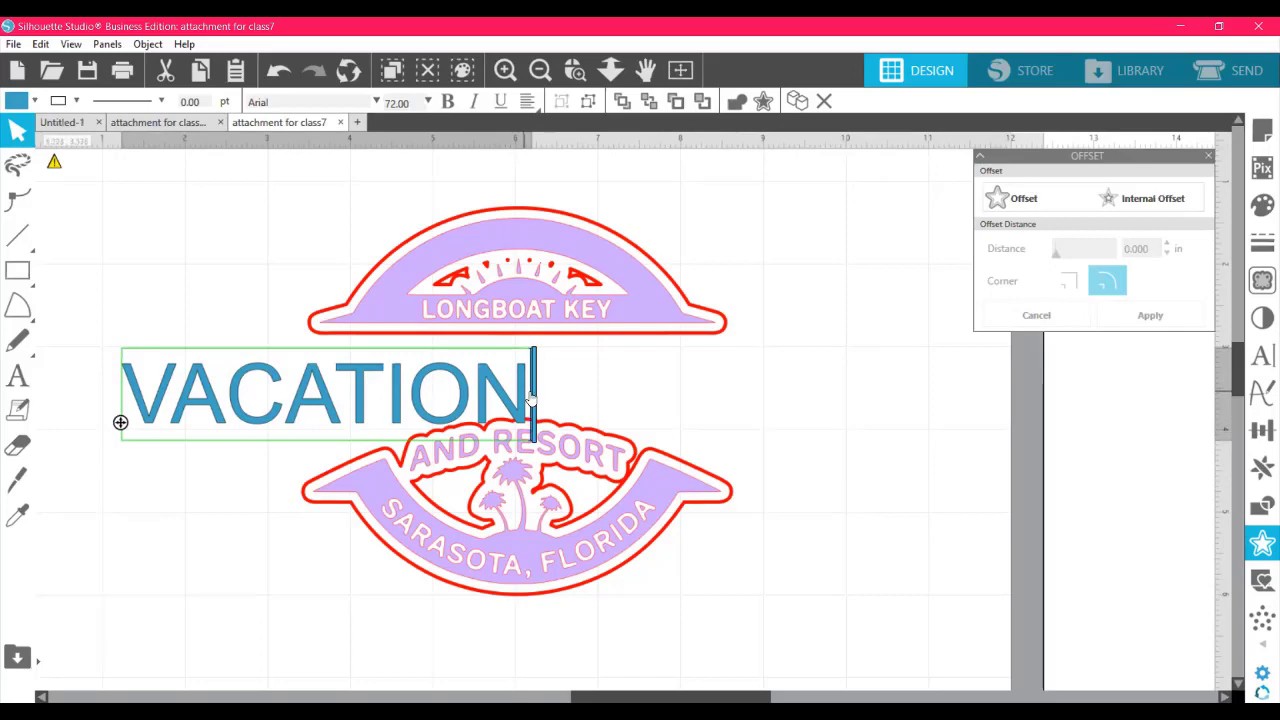
pyautogui.moveTo(523, 392); pyautogui.dragTo(124, 389)
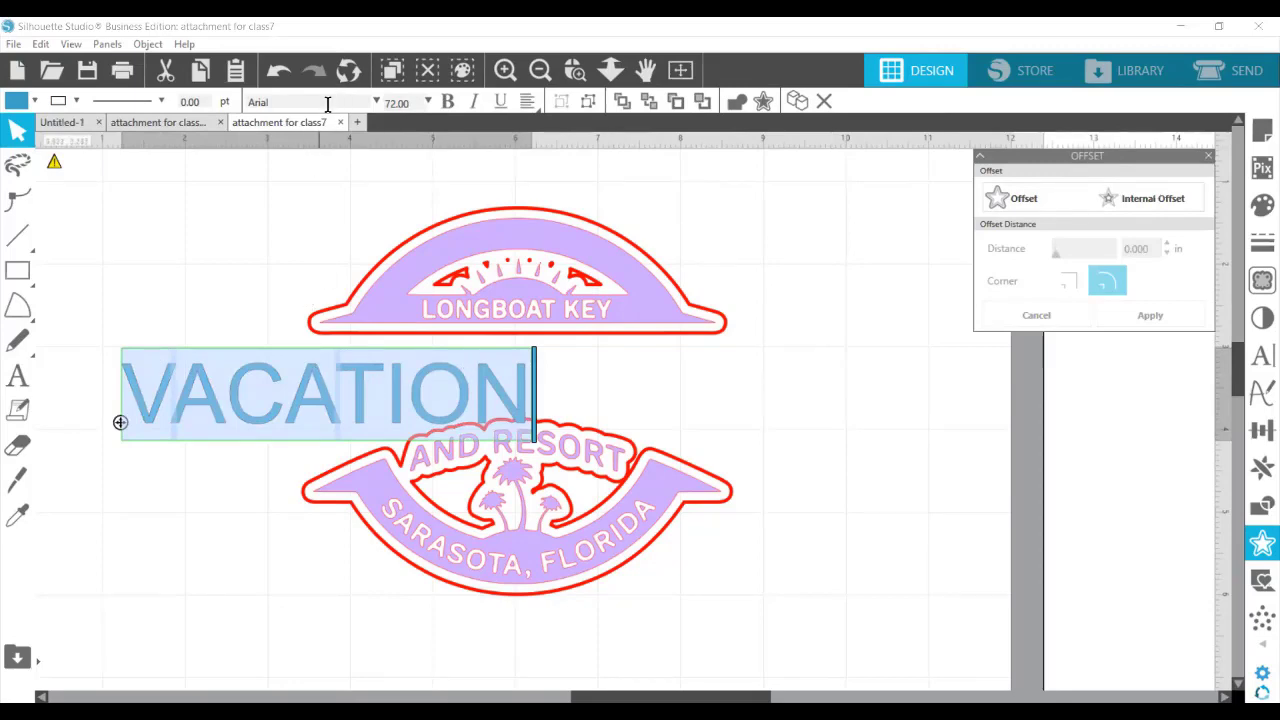
pyautogui.click(281, 104)
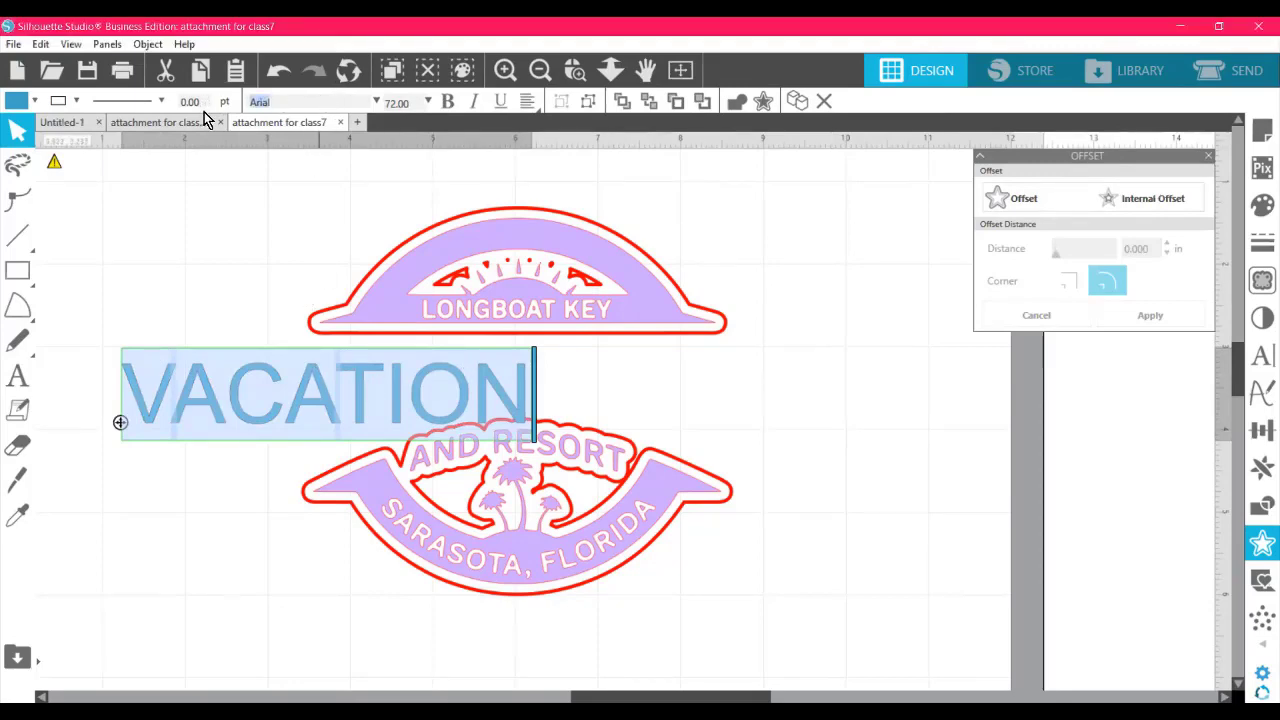
pyautogui.write('IMP')
pyautogui.press('BackSpace')
pyautogui.press('BackSpace')
pyautogui.press('BackSpace')
pyautogui.press('BackSpace')
pyautogui.write('ial')
pyautogui.hotkey('ctrl', 'a')
pyautogui.write('I')
pyautogui.press('BackSpace')
pyautogui.write('A')
pyautogui.click(262, 101)
pyautogui.write('I')
pyautogui.press('Escape')
pyautogui.press('Escape')
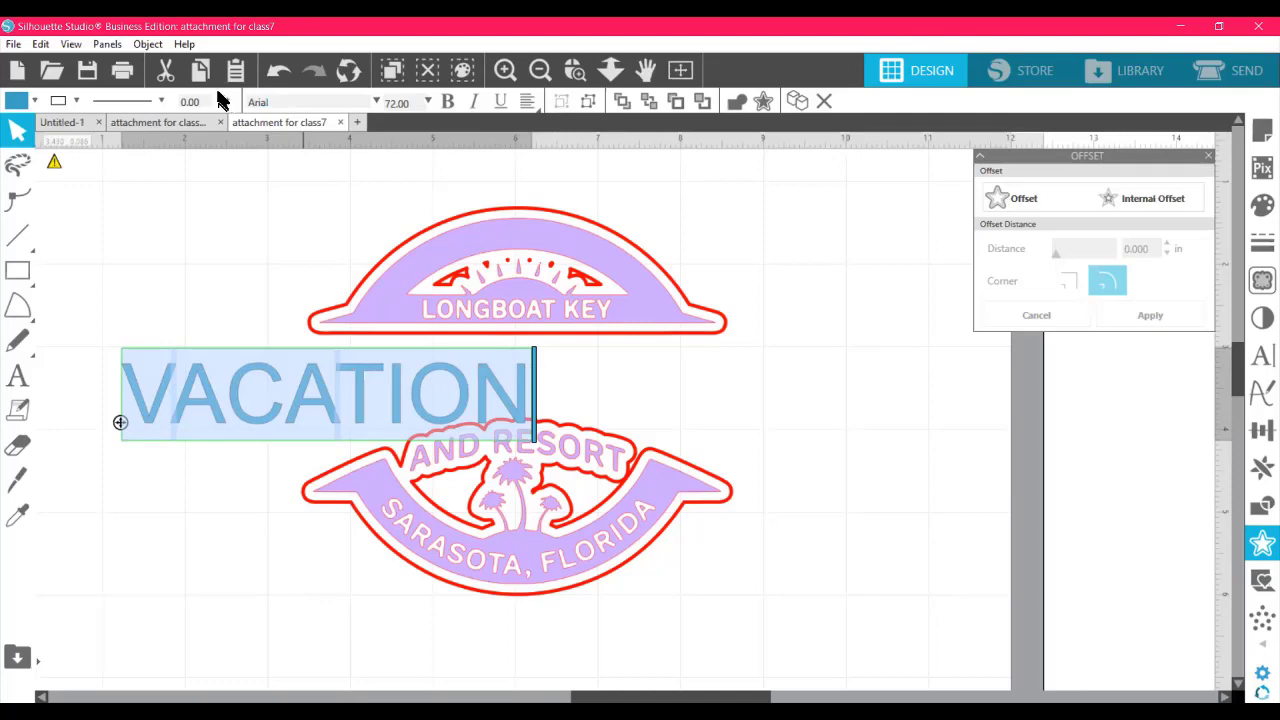
pyautogui.click(246, 101)
pyautogui.write('Im')
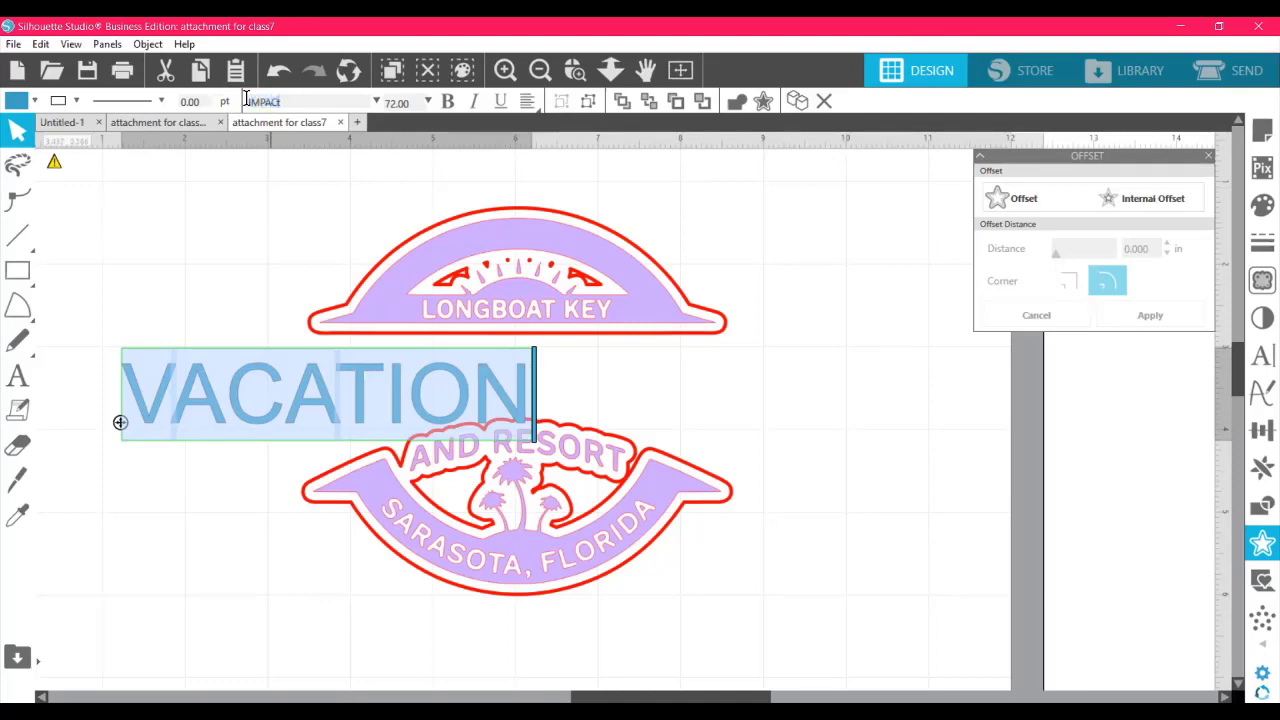
pyautogui.press('Escape')
# - Set the VACATION text's font to Impact, finish editing the text and select it as an object
pyautogui.click(1261, 362)
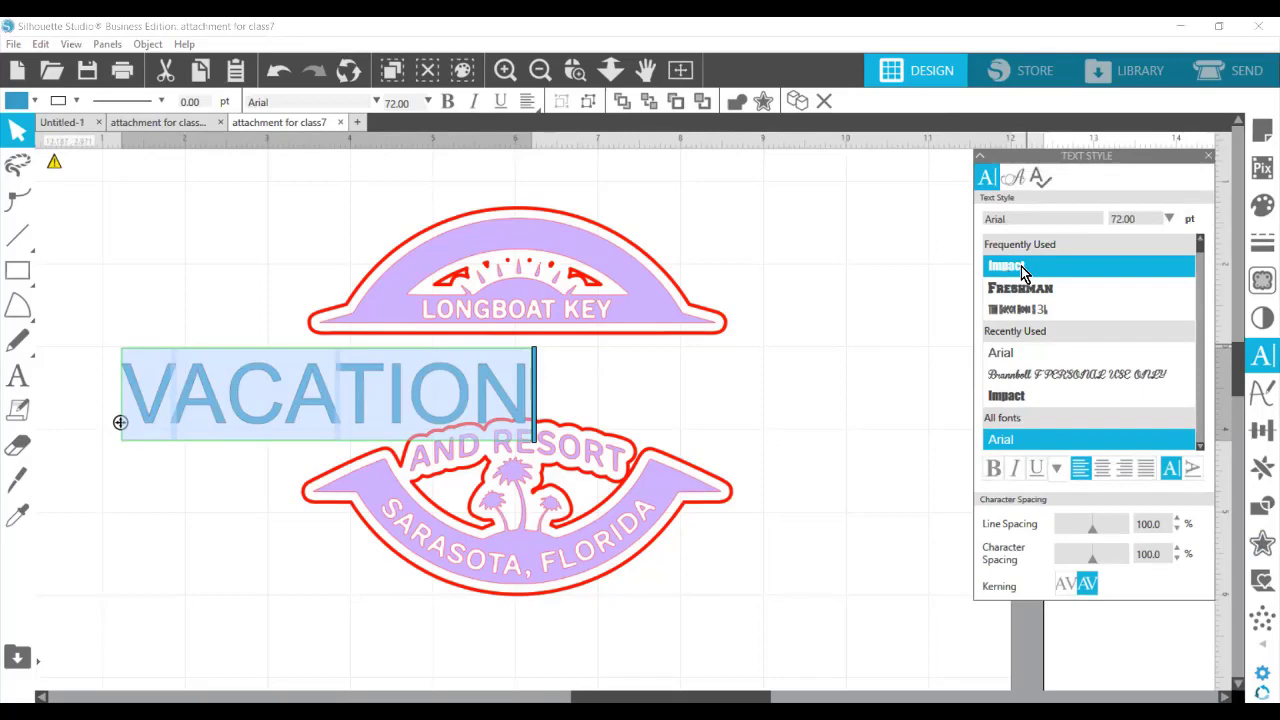
pyautogui.click(1029, 266)
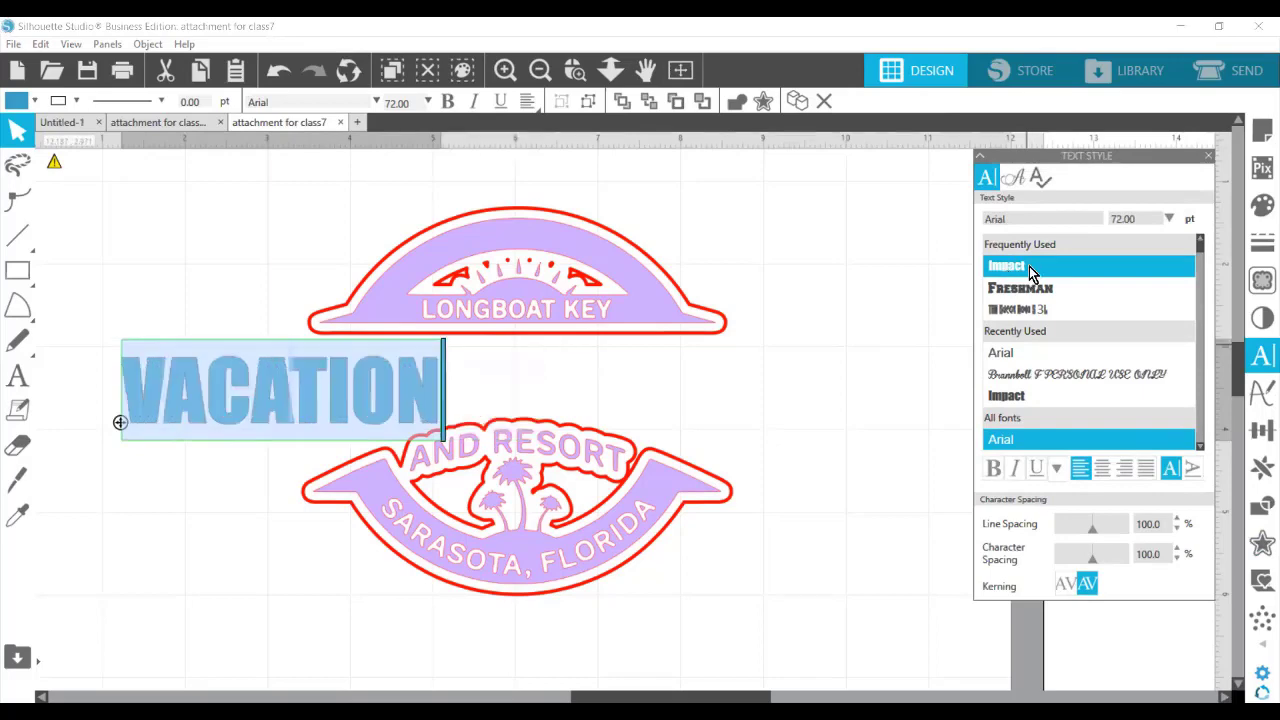
pyautogui.click(844, 387)
pyautogui.click(437, 382)
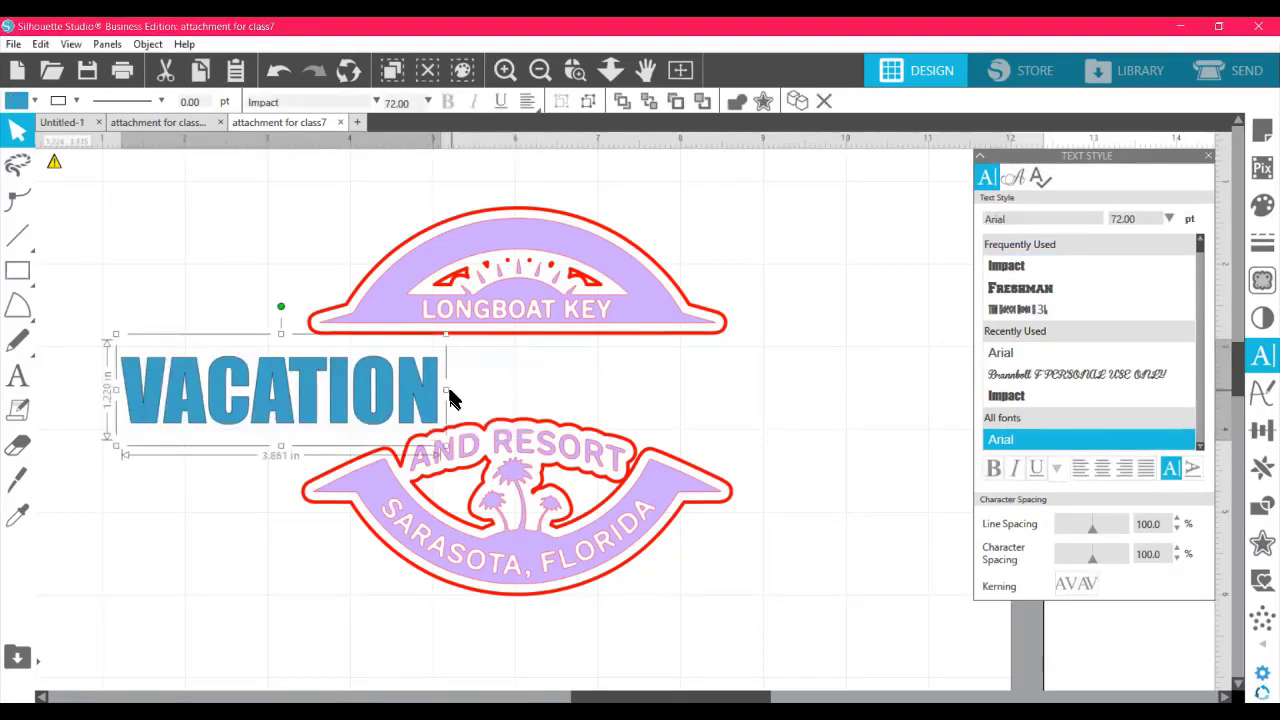
# - Stretch VACATION to about 5.26 in wide and place it in the gap between the upper and lower logo pieces
pyautogui.moveTo(390, 399); pyautogui.dragTo(743, 383)
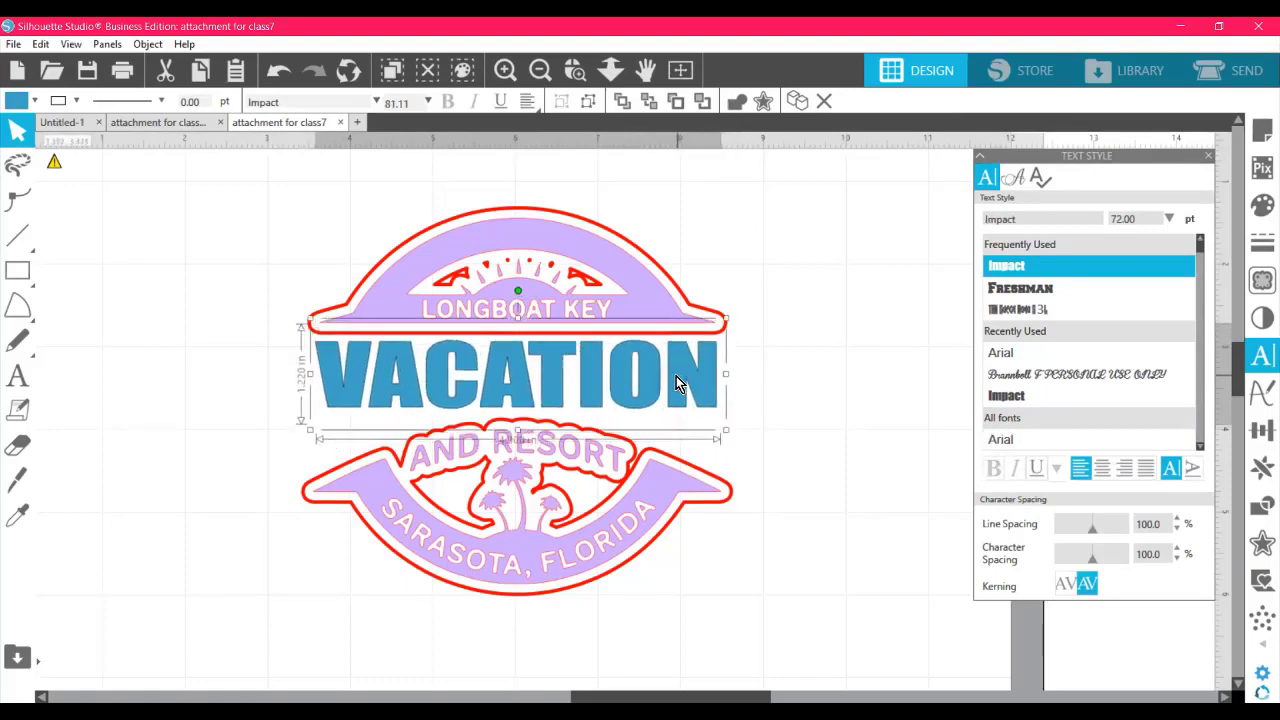
pyautogui.moveTo(674, 380); pyautogui.dragTo(697, 442)
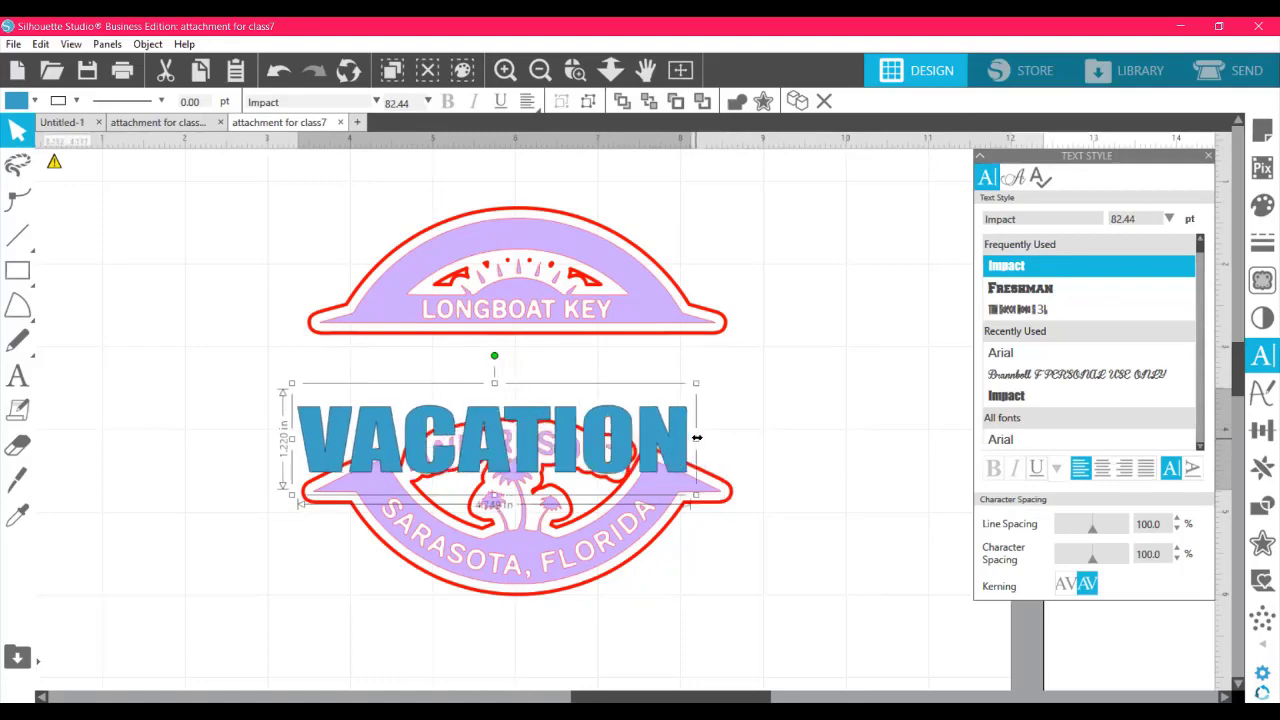
pyautogui.click(798, 442)
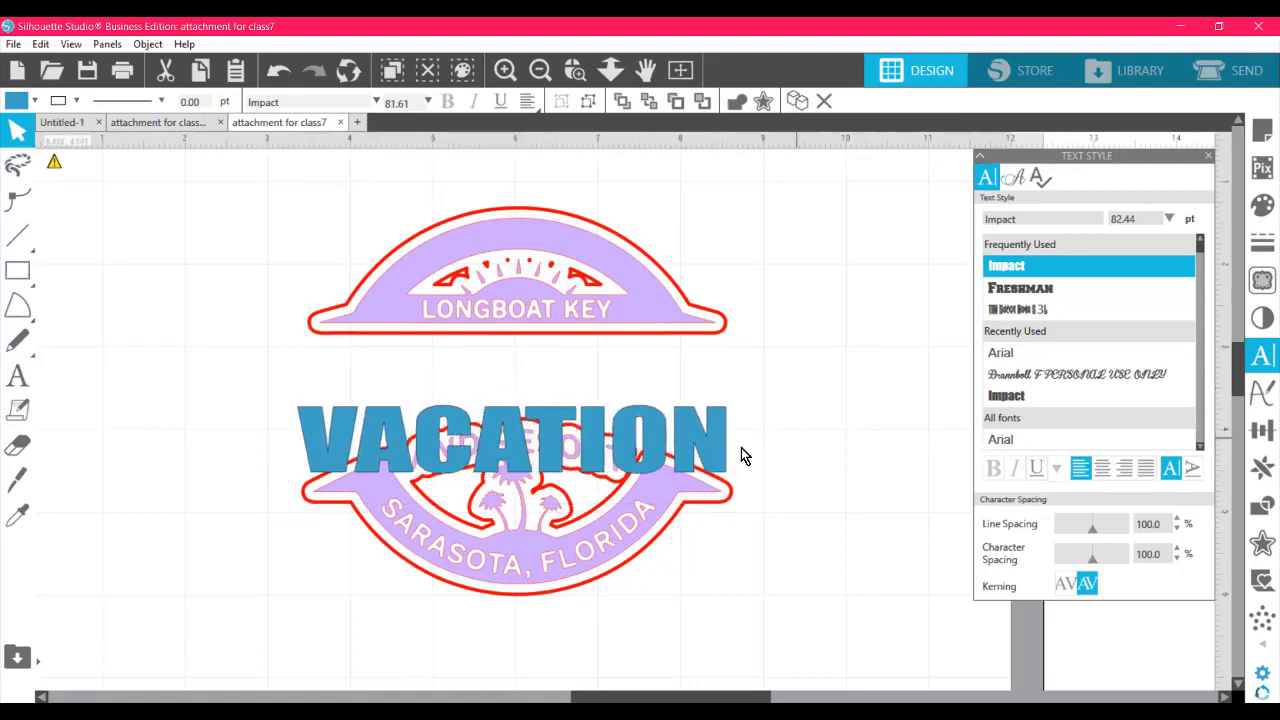
pyautogui.moveTo(713, 452); pyautogui.dragTo(733, 383)
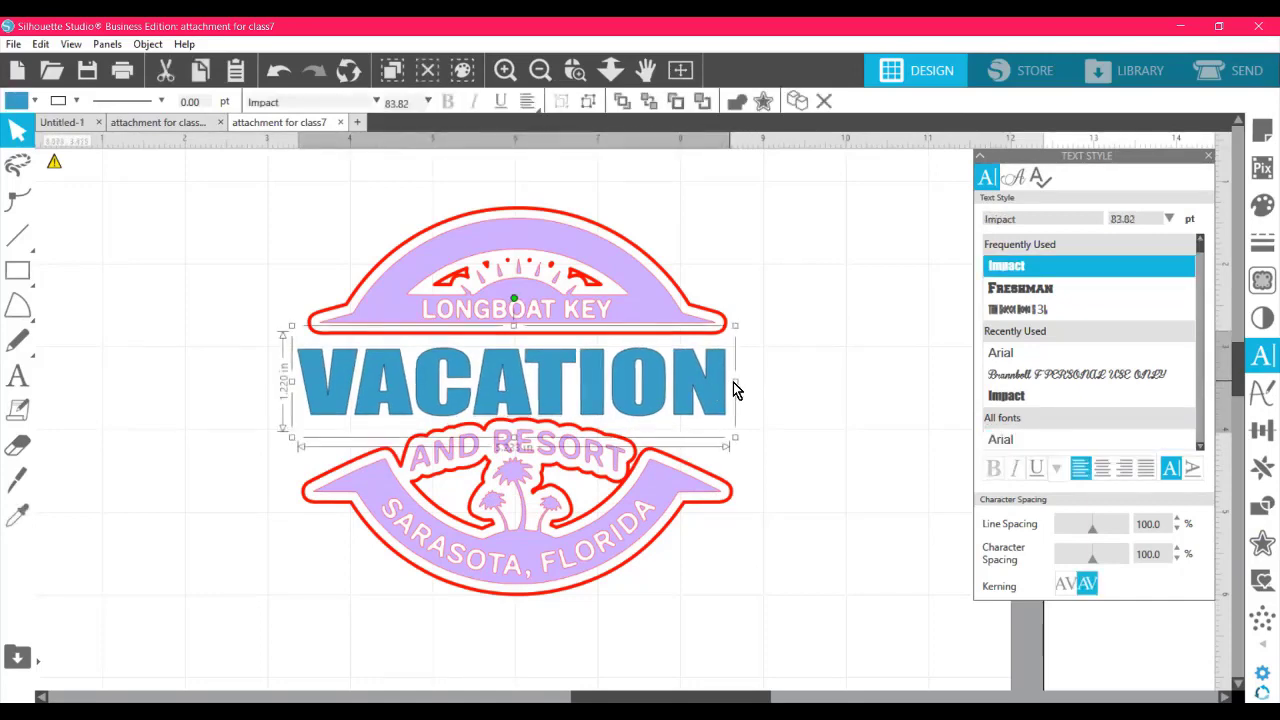
pyautogui.click(815, 384)
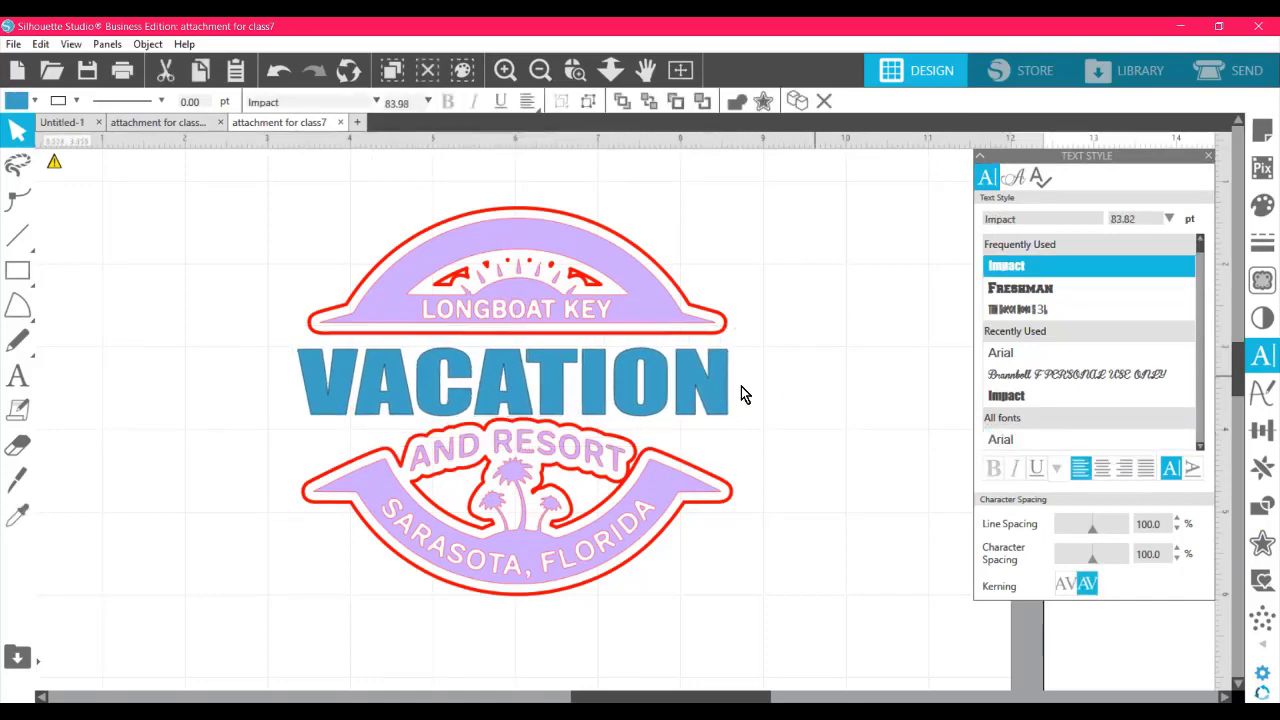
pyautogui.moveTo(702, 393); pyautogui.dragTo(708, 388)
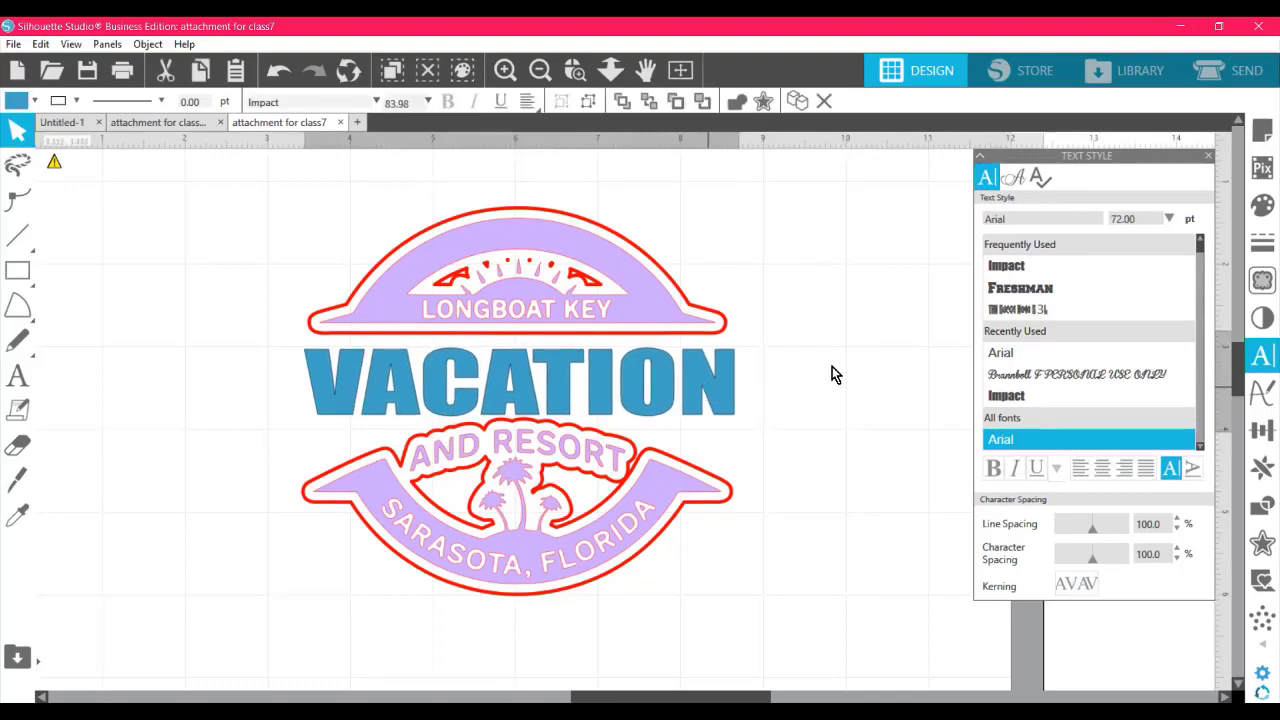
pyautogui.click(832, 368)
pyautogui.click(669, 391)
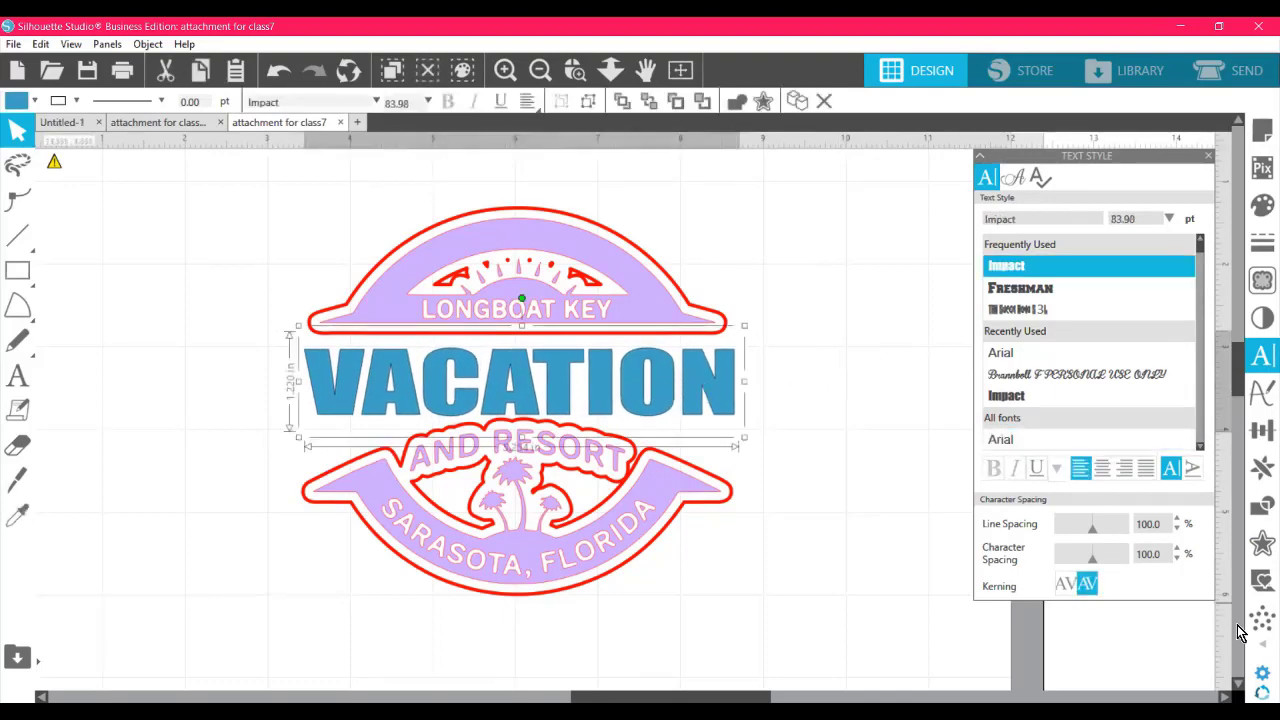
# - Apply a warp grid to the VACATION text and set it to 5 columns
pyautogui.click(1260, 650)
pyautogui.moveTo(1262, 648)
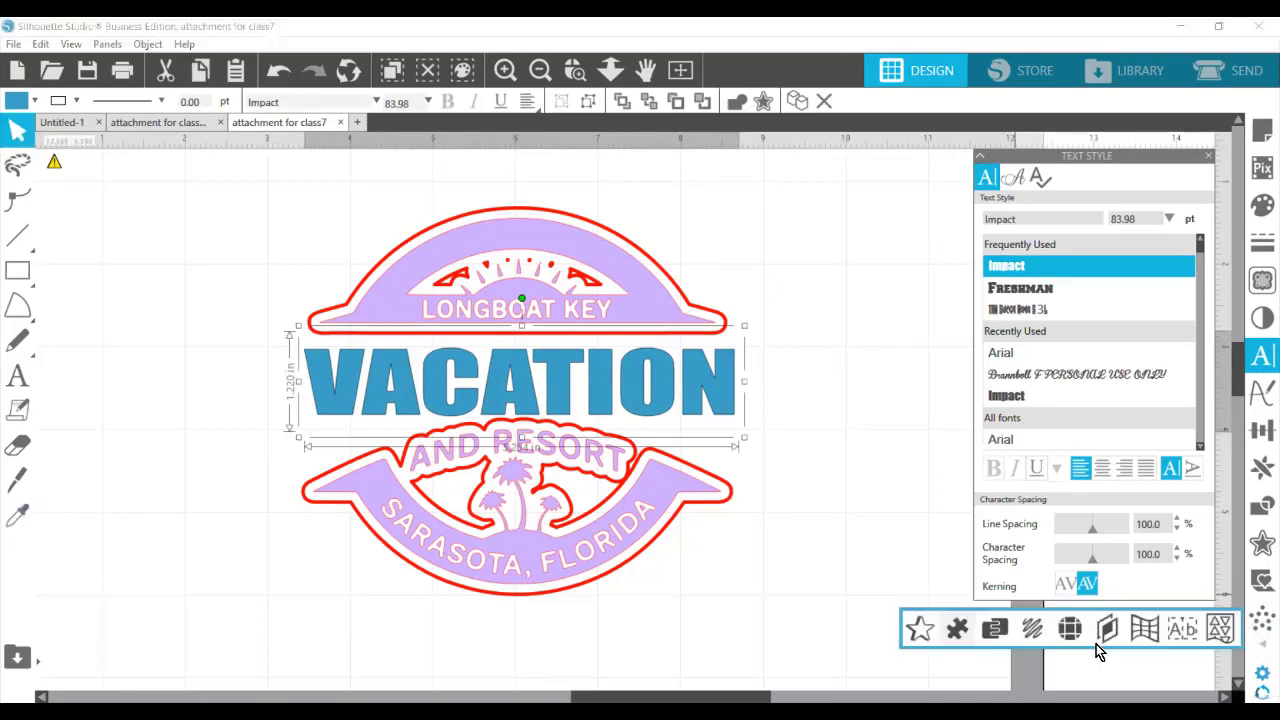
pyautogui.click(1145, 628)
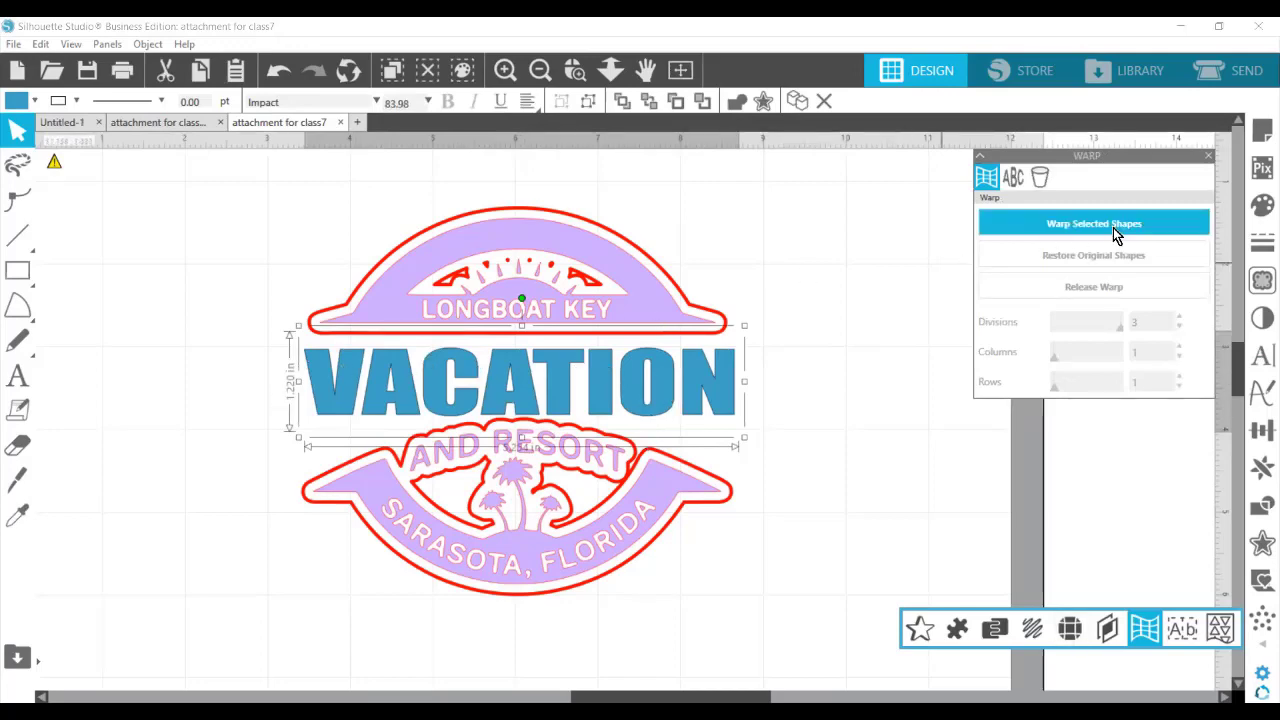
pyautogui.click(1173, 225)
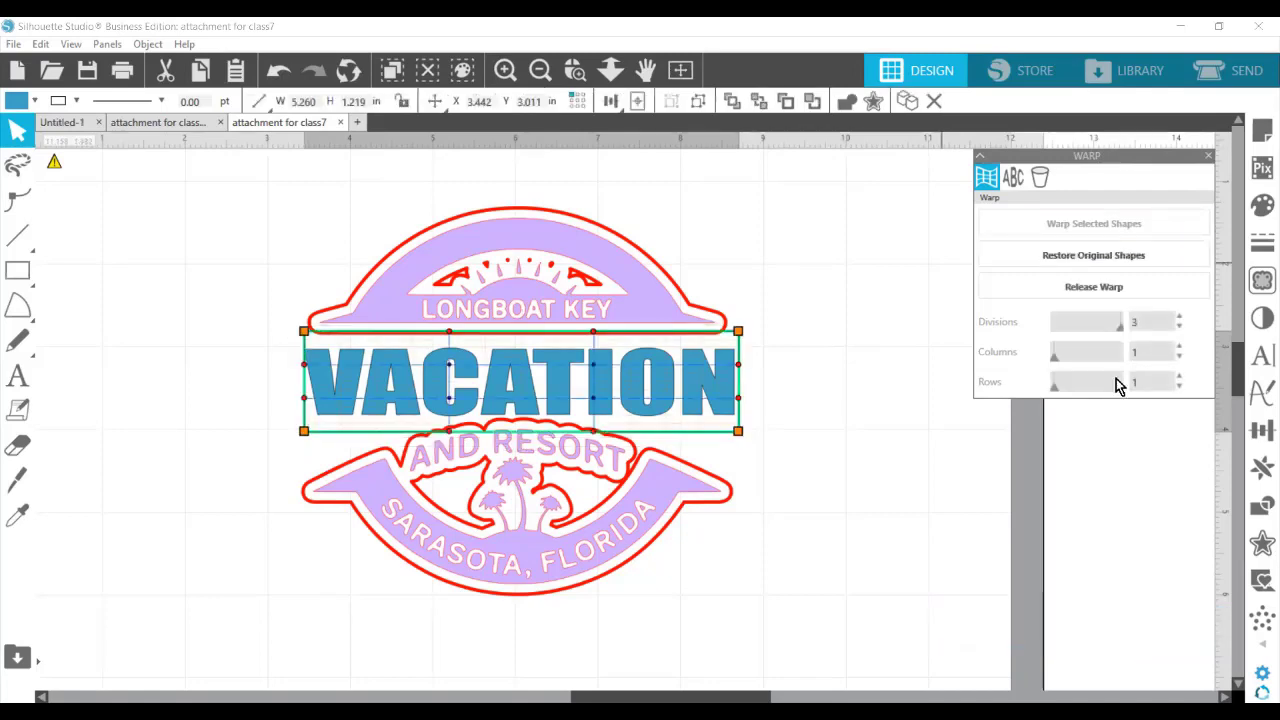
pyautogui.click(1180, 347)
pyautogui.click(1180, 347)
pyautogui.click(1181, 347)
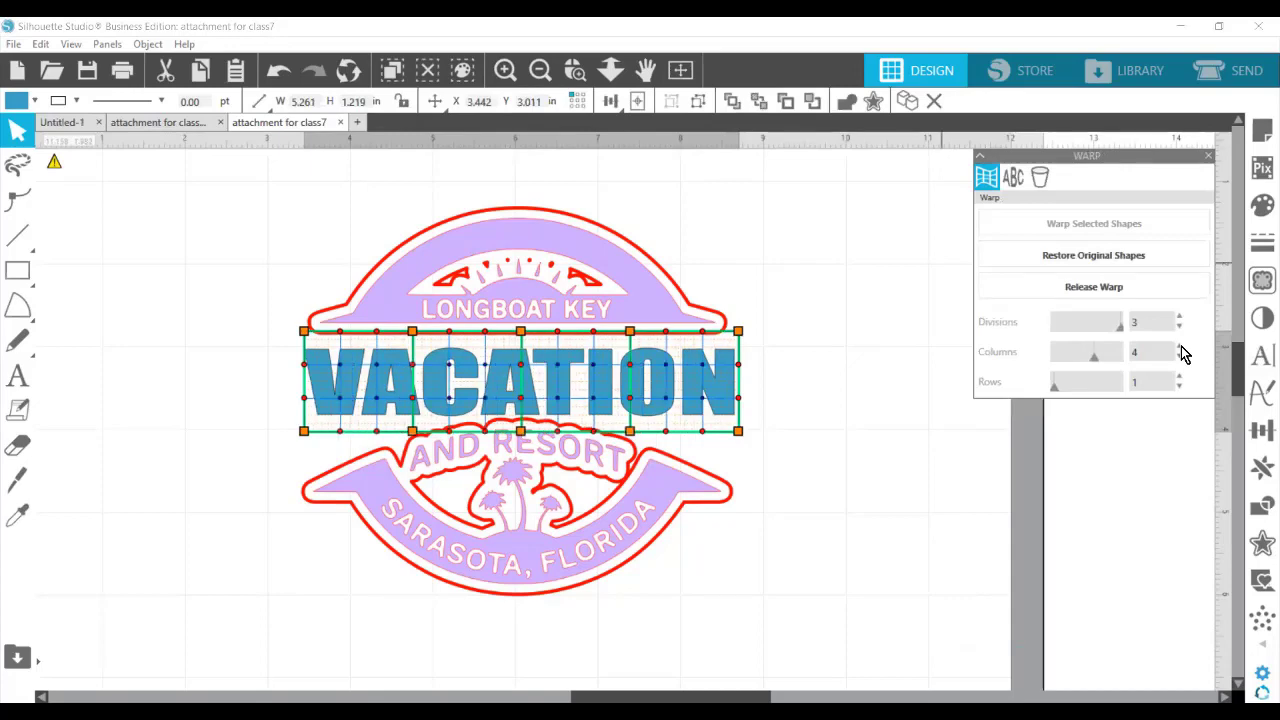
pyautogui.click(1180, 347)
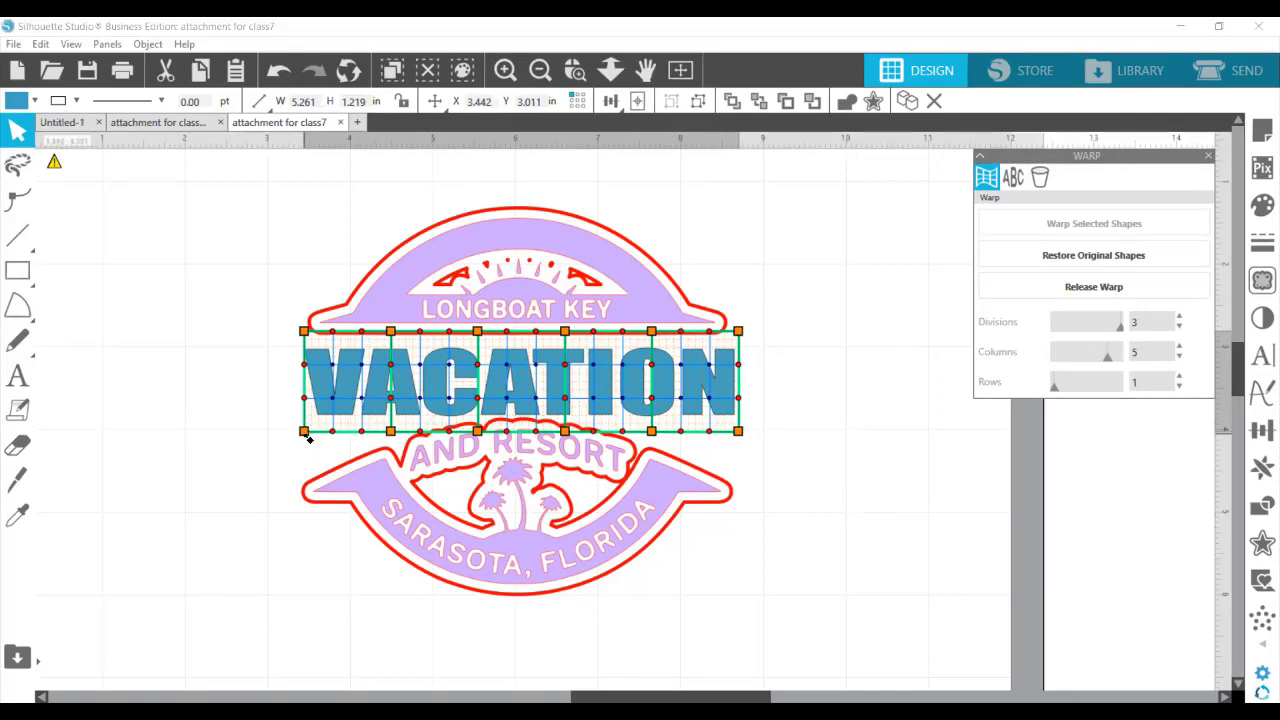
# - Pull the warp grid's four outer corners up and down so the V and N reach the upper and lower outlines
pyautogui.moveTo(300, 462); pyautogui.dragTo(297, 507)
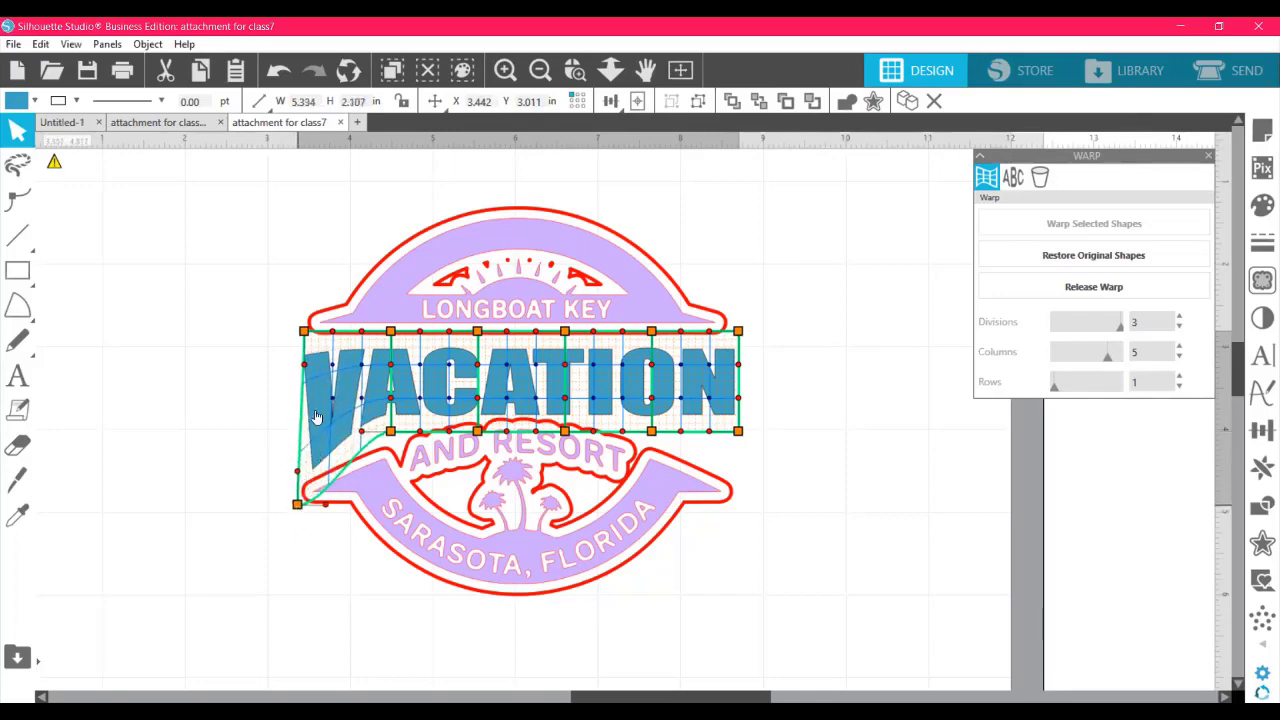
pyautogui.moveTo(304, 331); pyautogui.dragTo(306, 305)
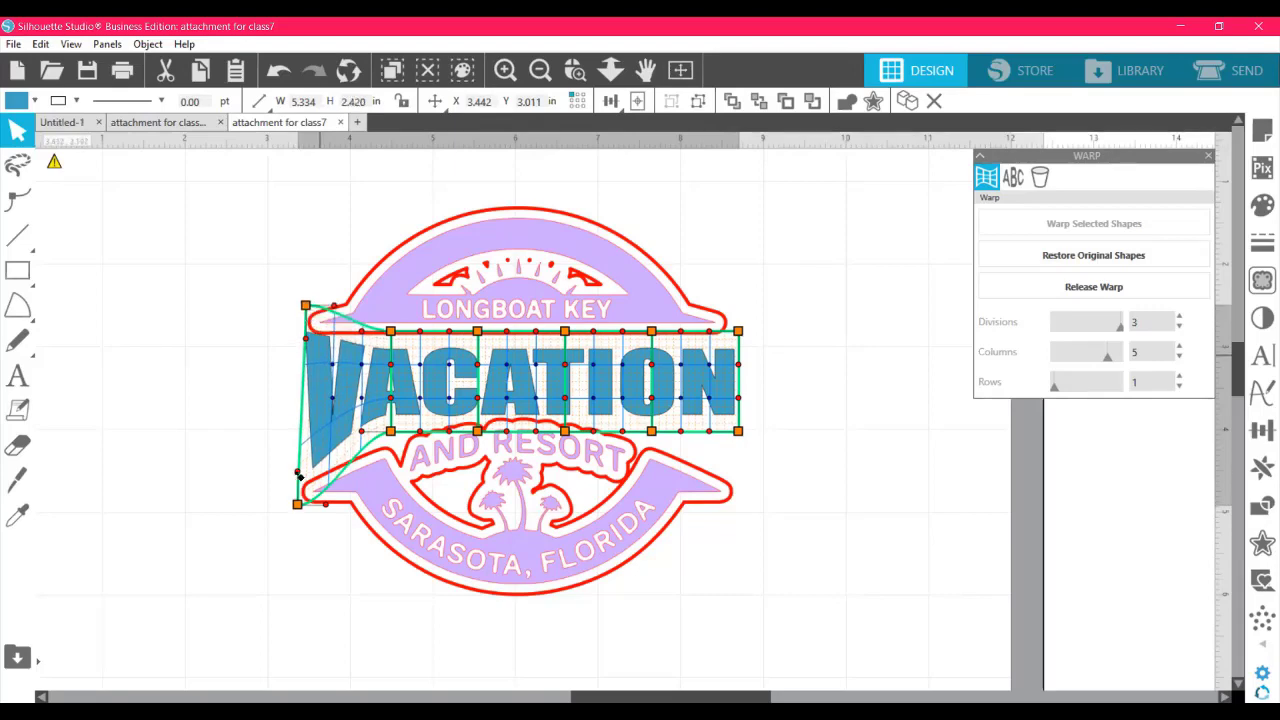
pyautogui.moveTo(303, 509); pyautogui.dragTo(297, 526)
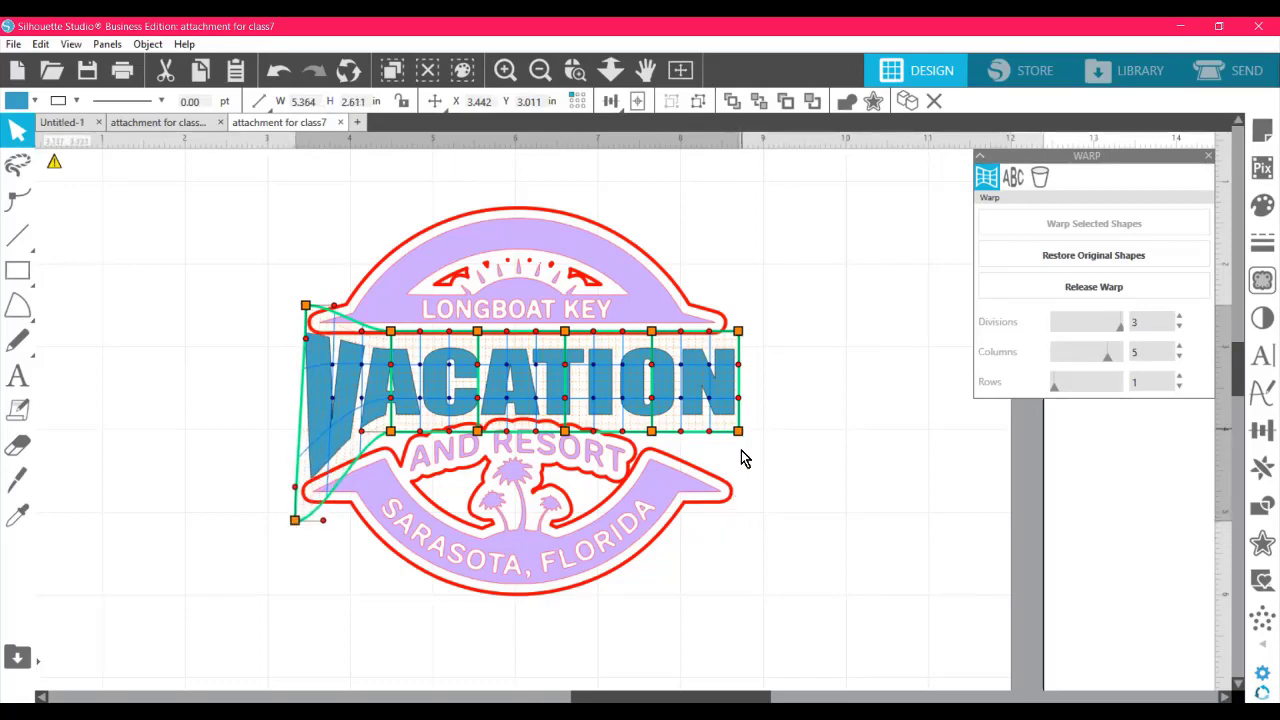
pyautogui.moveTo(738, 431); pyautogui.dragTo(736, 513)
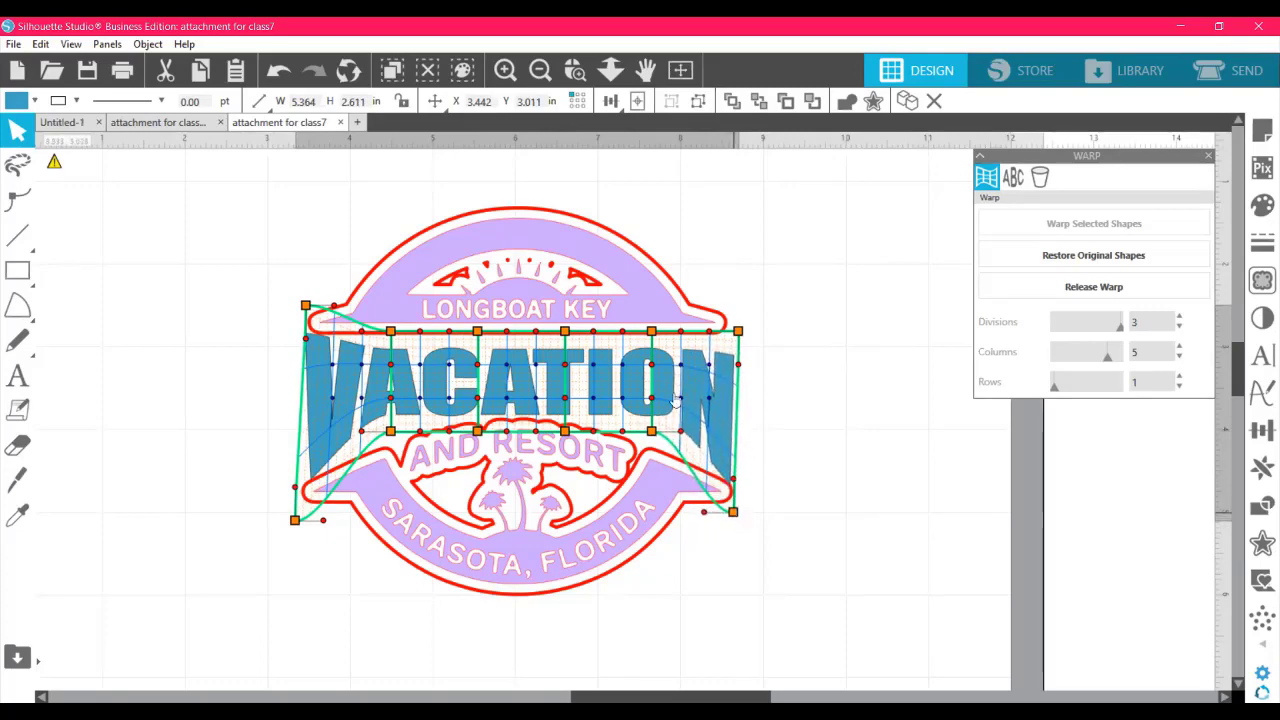
pyautogui.moveTo(740, 328); pyautogui.dragTo(736, 305)
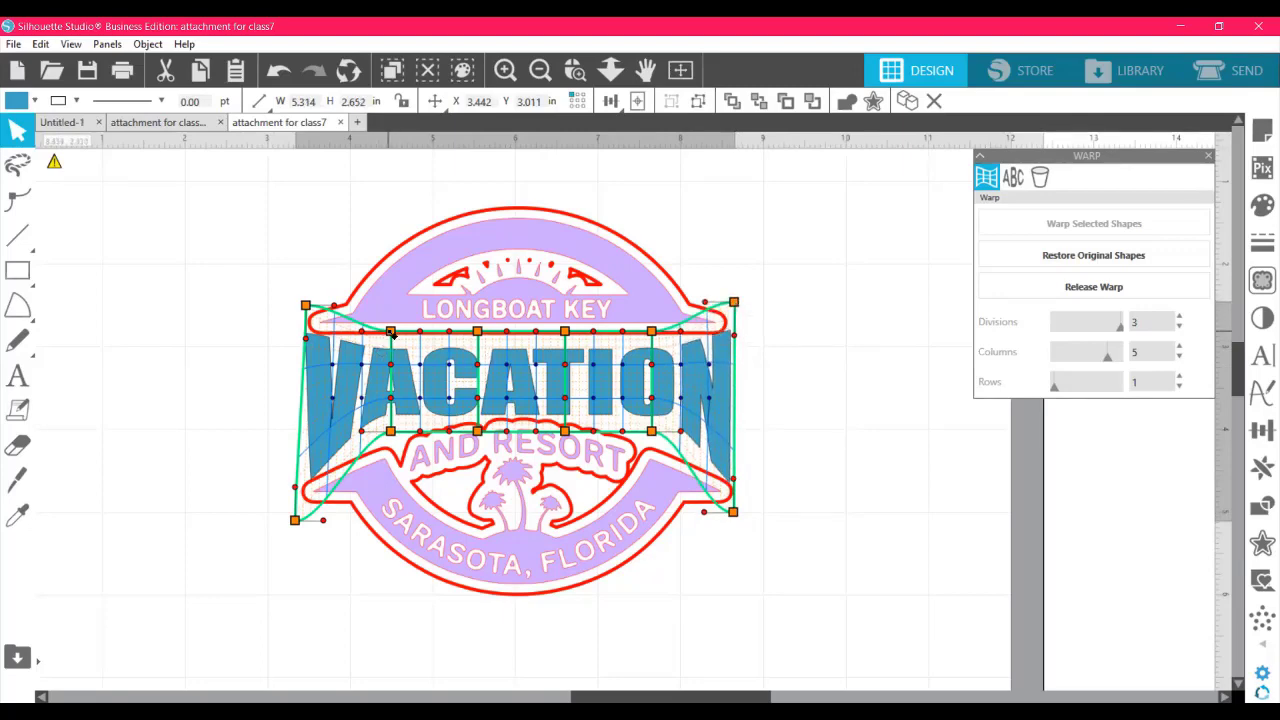
# - Move the top and bottom nodes of the first two inner grid lines outward to fit the V, A and C to the outlines
pyautogui.moveTo(391, 333); pyautogui.dragTo(390, 314)
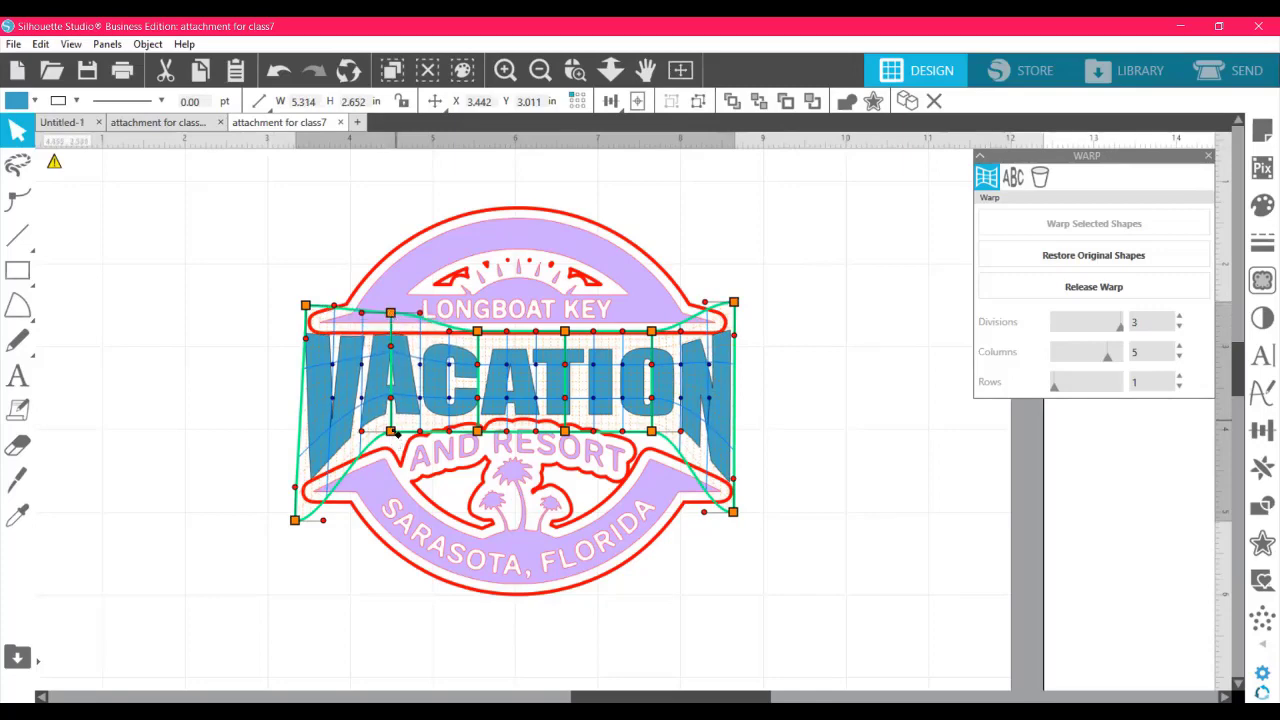
pyautogui.moveTo(392, 432); pyautogui.dragTo(400, 464)
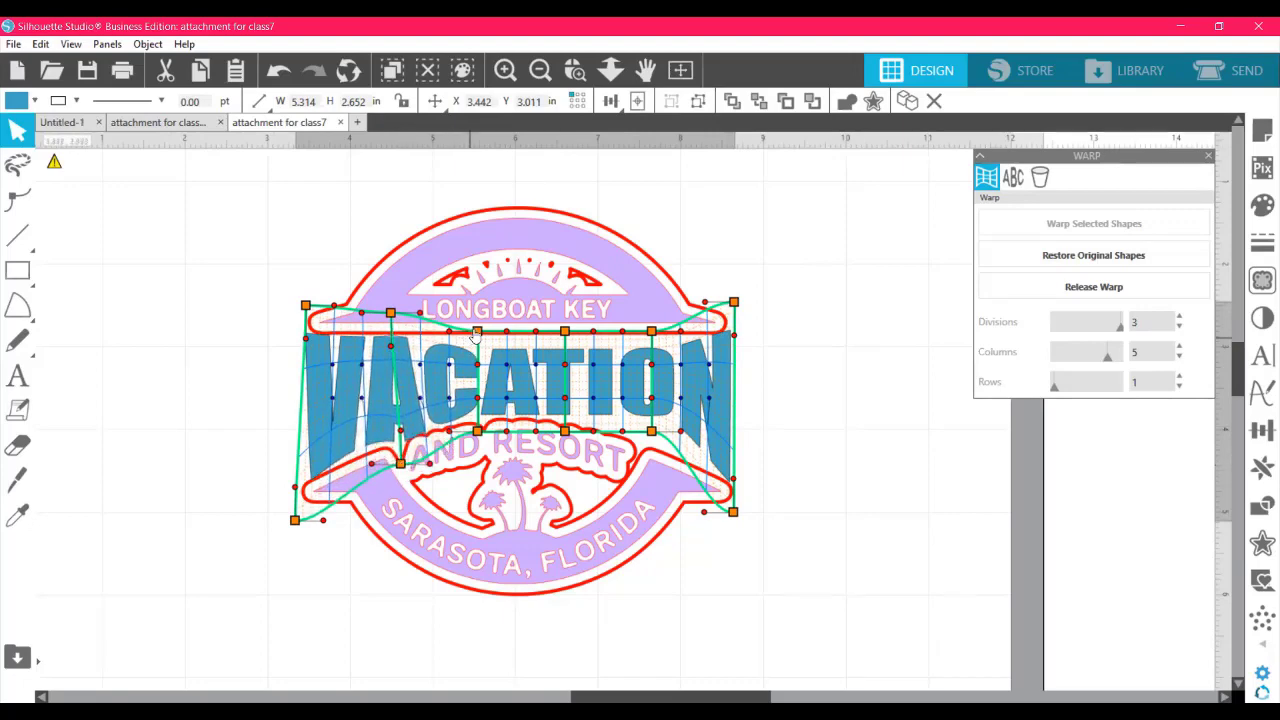
pyautogui.moveTo(477, 331); pyautogui.dragTo(476, 314)
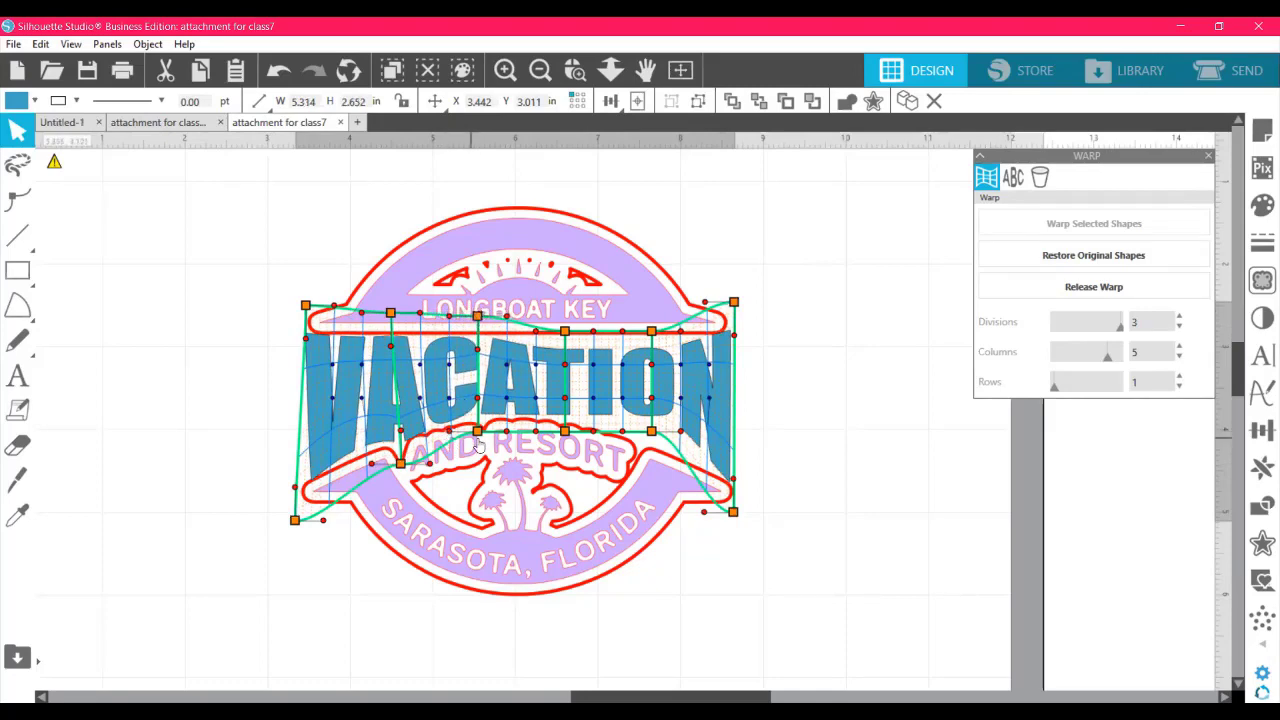
pyautogui.moveTo(481, 442); pyautogui.dragTo(478, 441)
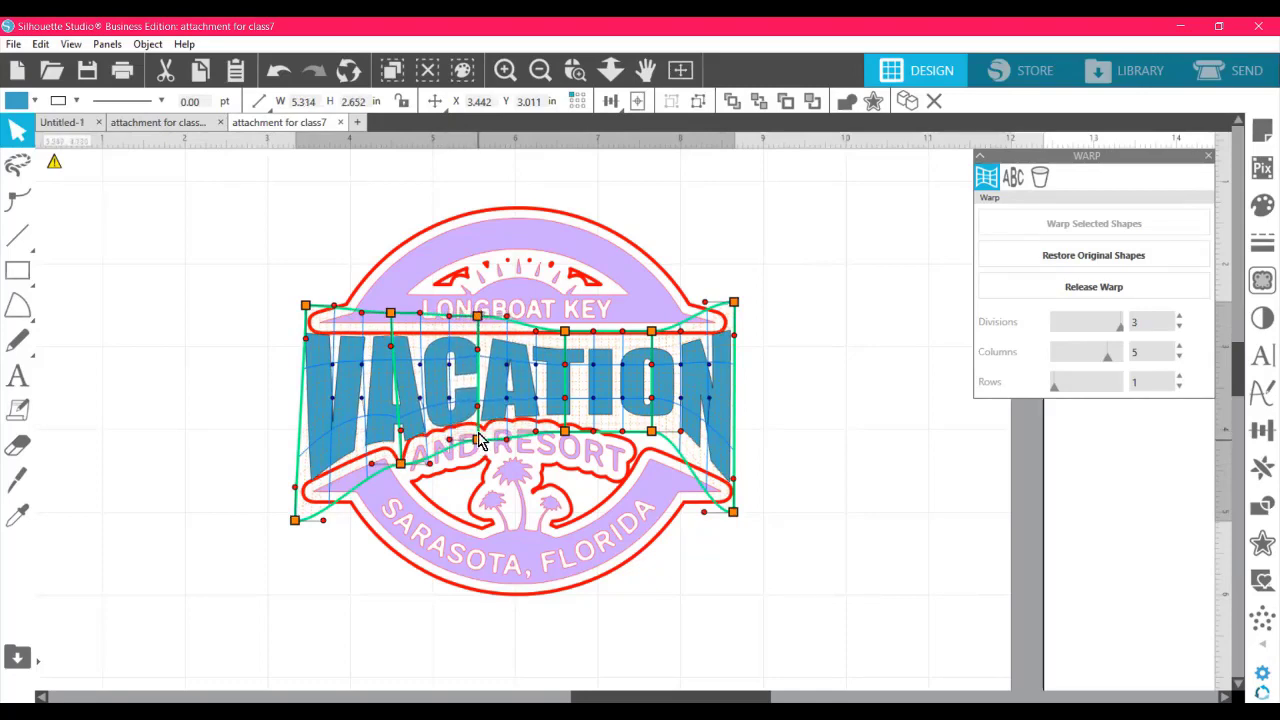
# - Move the top and bottom nodes of the third inner grid line outward so the T and I fill the gap
pyautogui.moveTo(566, 335); pyautogui.dragTo(564, 321)
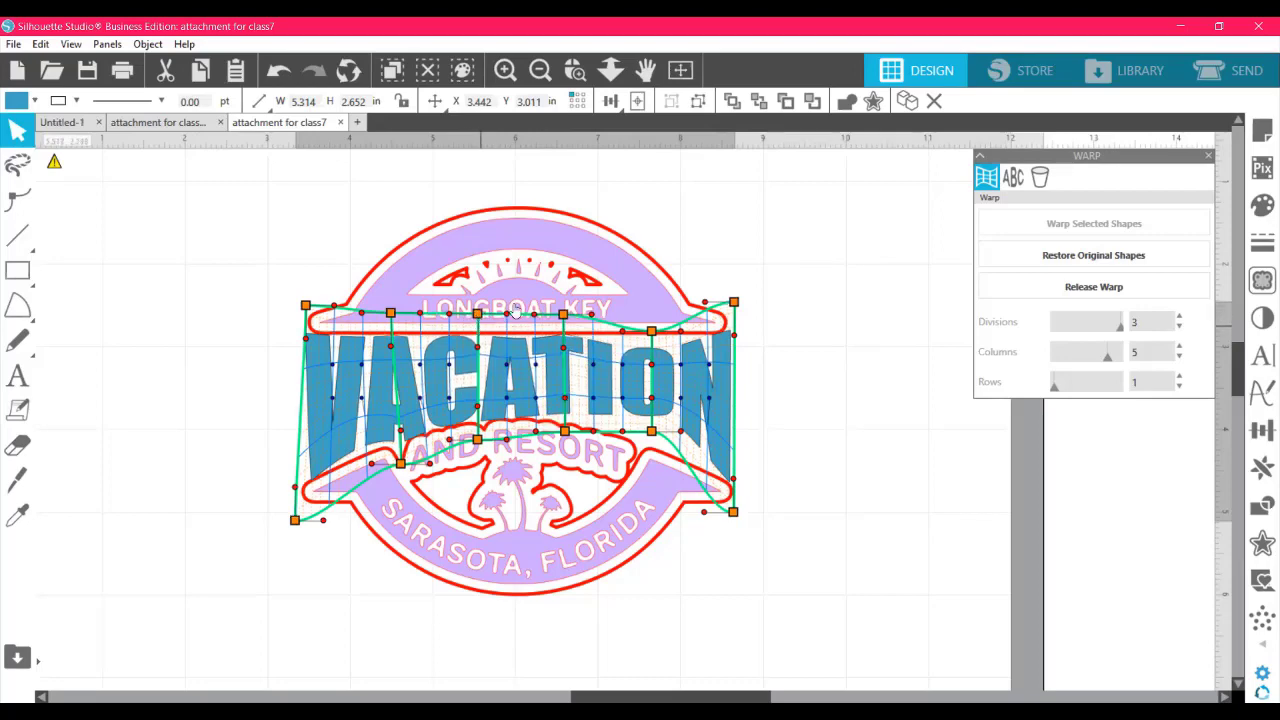
pyautogui.click(574, 72)
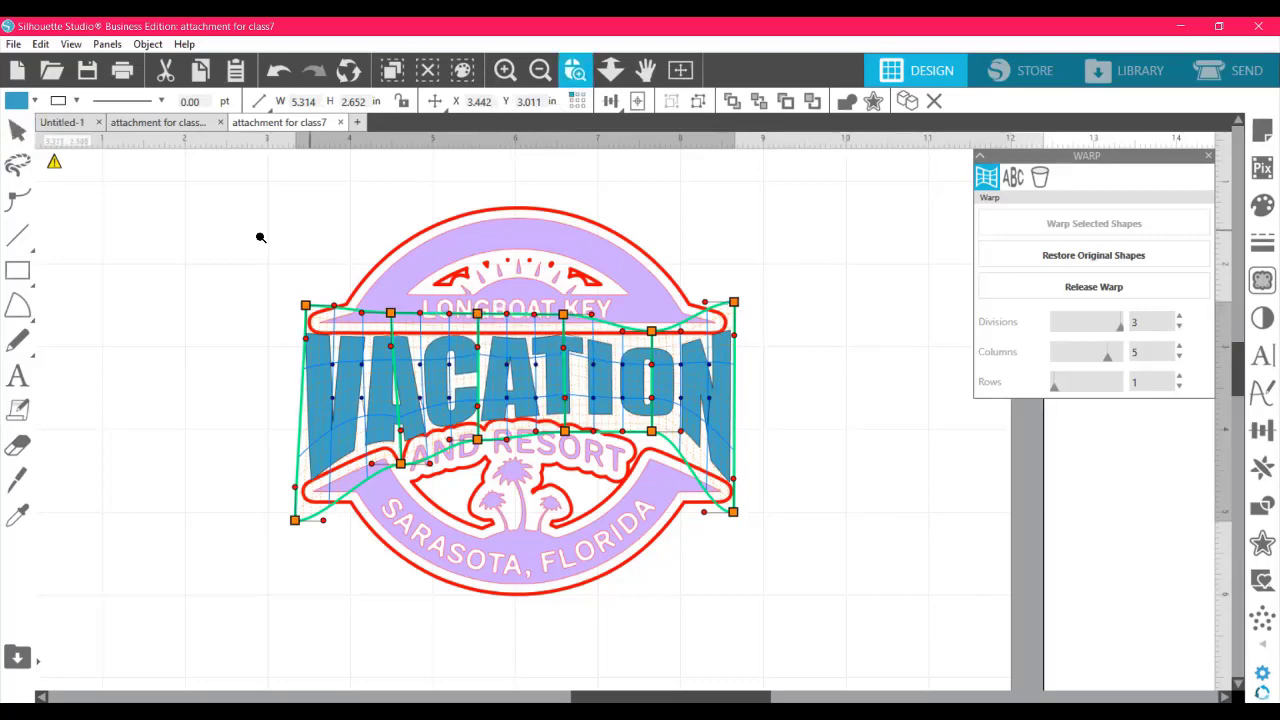
pyautogui.moveTo(825, 567); pyautogui.dragTo(215, 275)
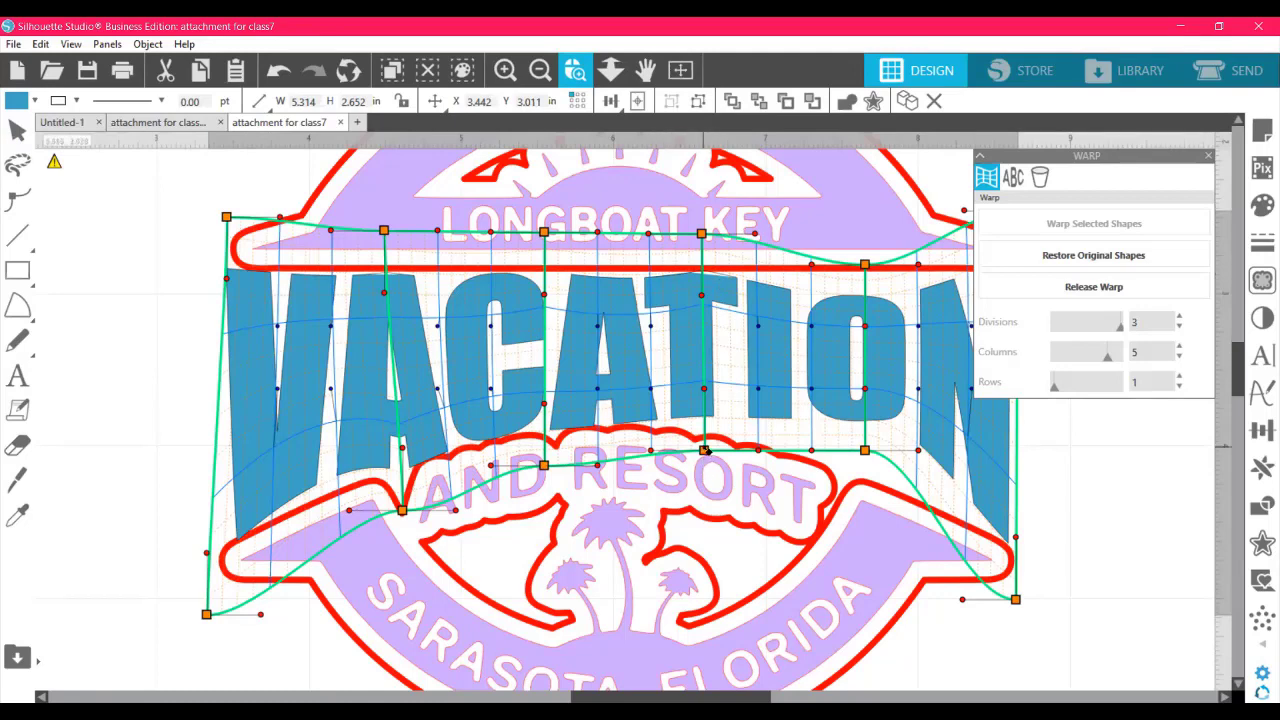
pyautogui.moveTo(703, 450); pyautogui.dragTo(705, 466)
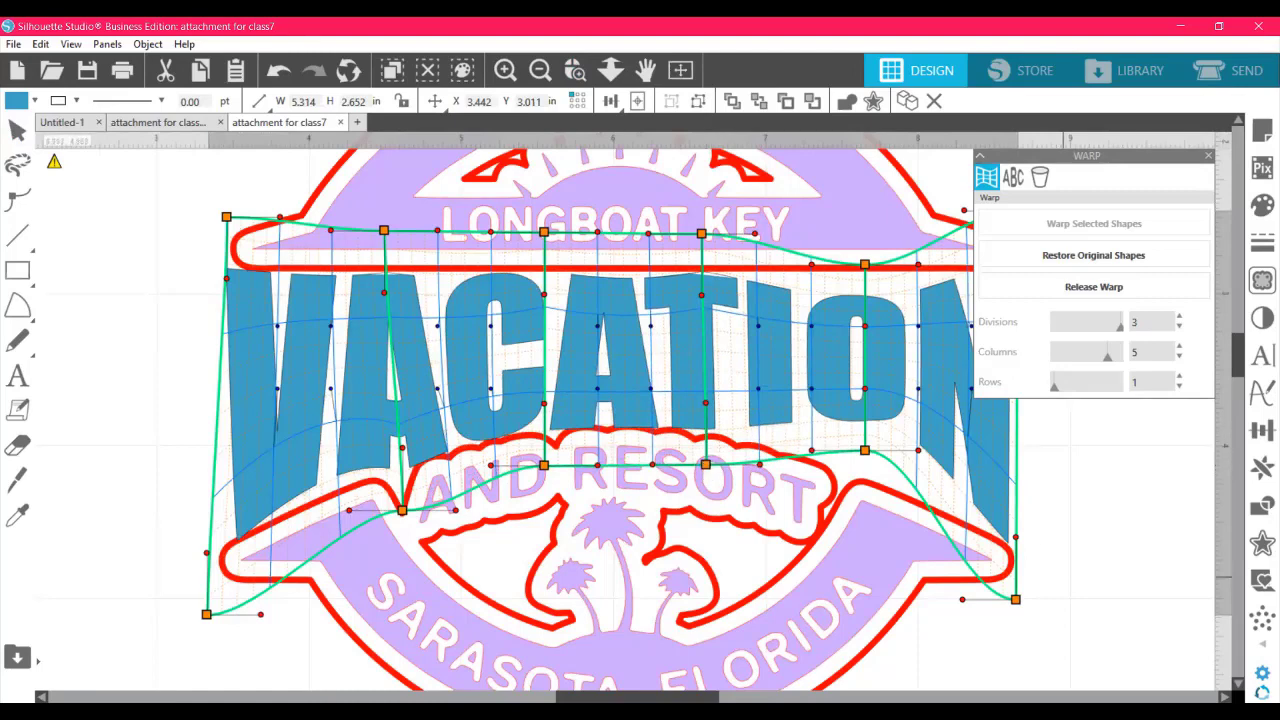
# - Move the top and bottom nodes of the fourth inner grid line outward to fit the O, and nudge the lower corner beside the N outward
pyautogui.click(17, 130)
pyautogui.hscroll(3, 600, 400)
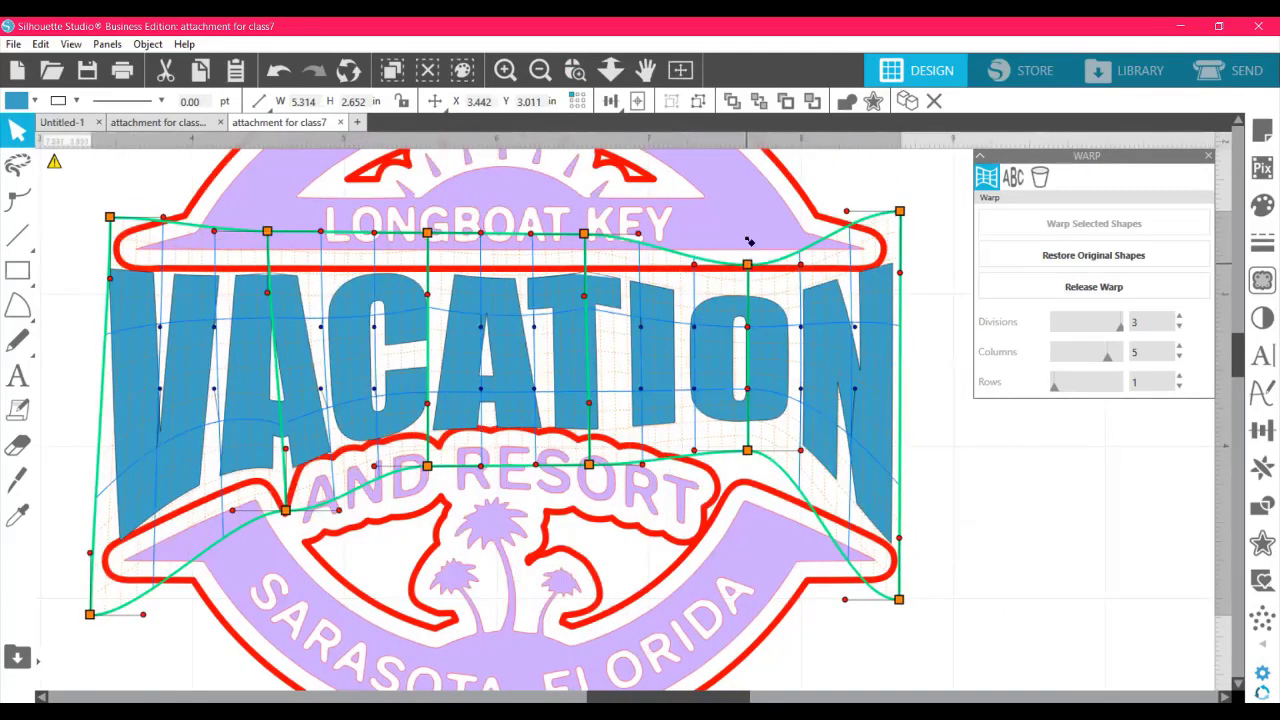
pyautogui.moveTo(749, 241); pyautogui.dragTo(748, 247)
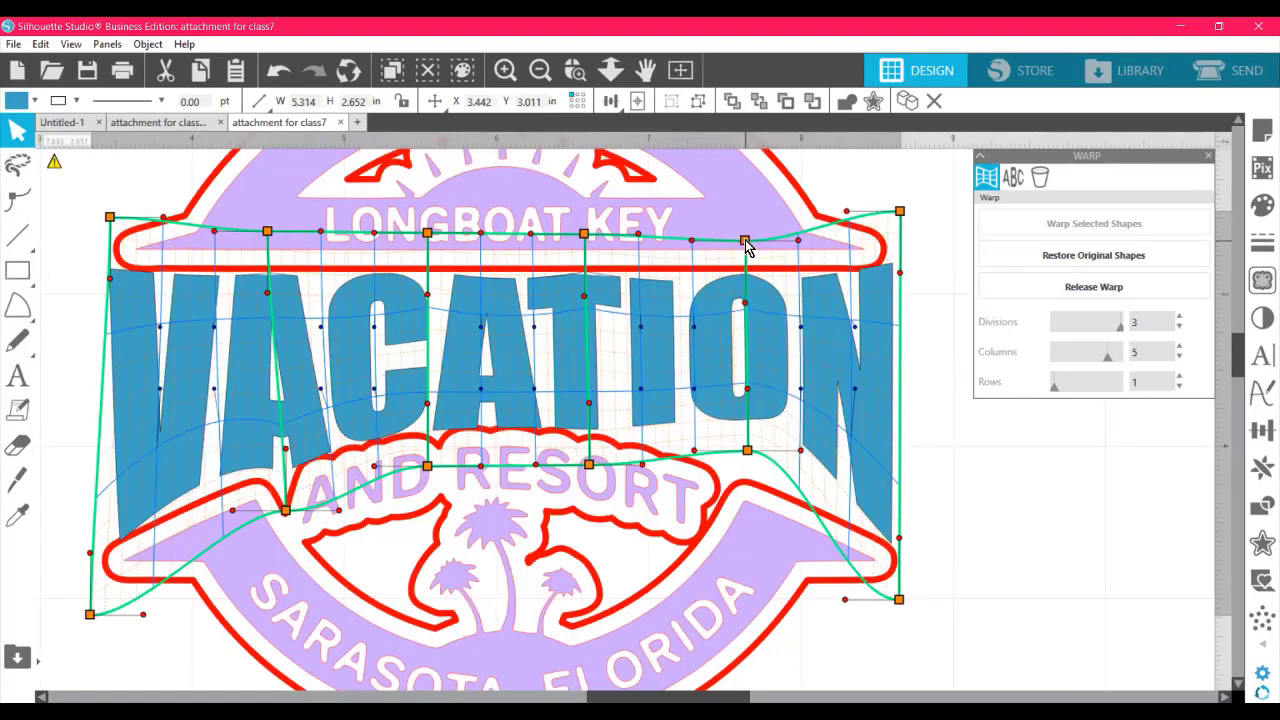
pyautogui.moveTo(748, 451); pyautogui.dragTo(740, 516)
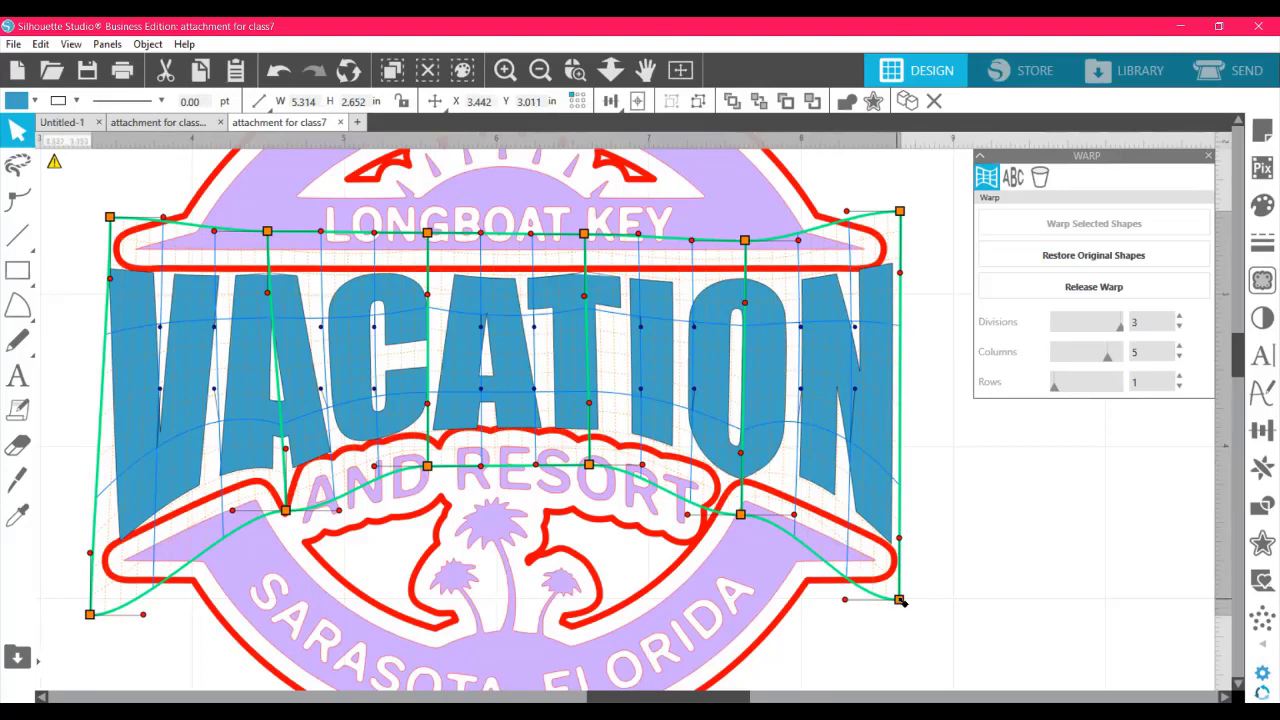
pyautogui.moveTo(904, 608); pyautogui.dragTo(903, 605)
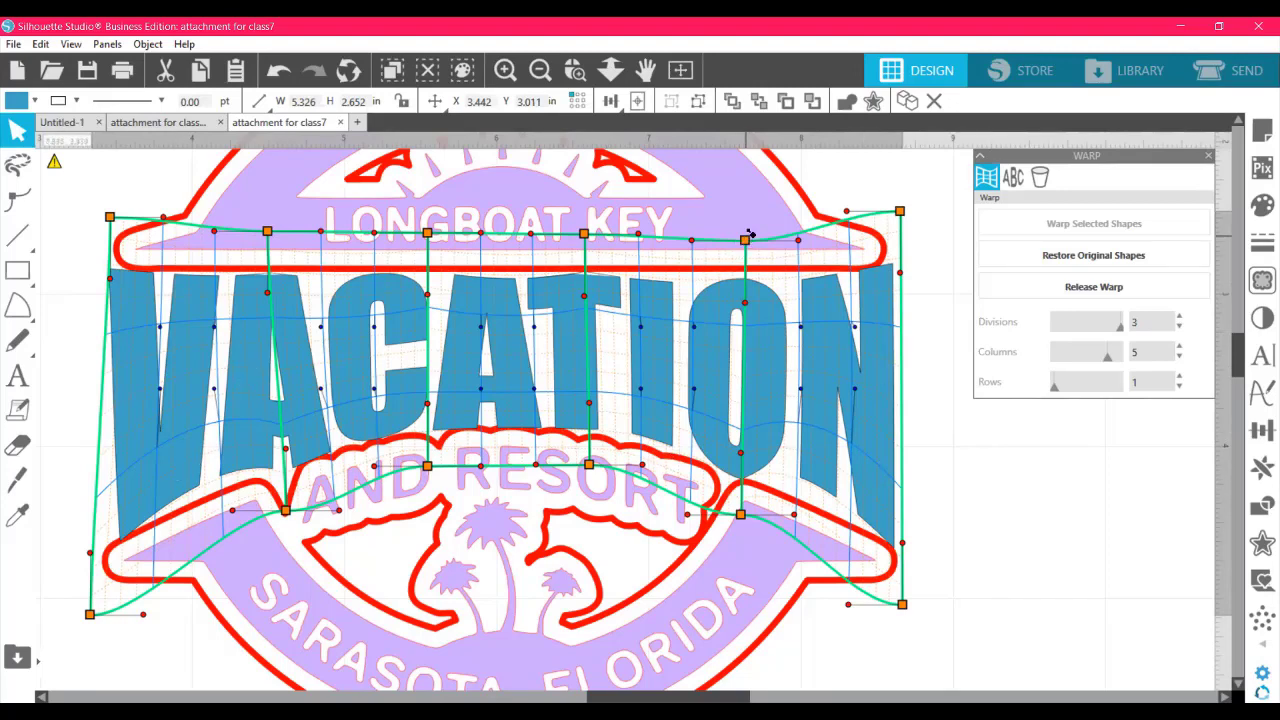
pyautogui.moveTo(750, 233); pyautogui.dragTo(742, 226)
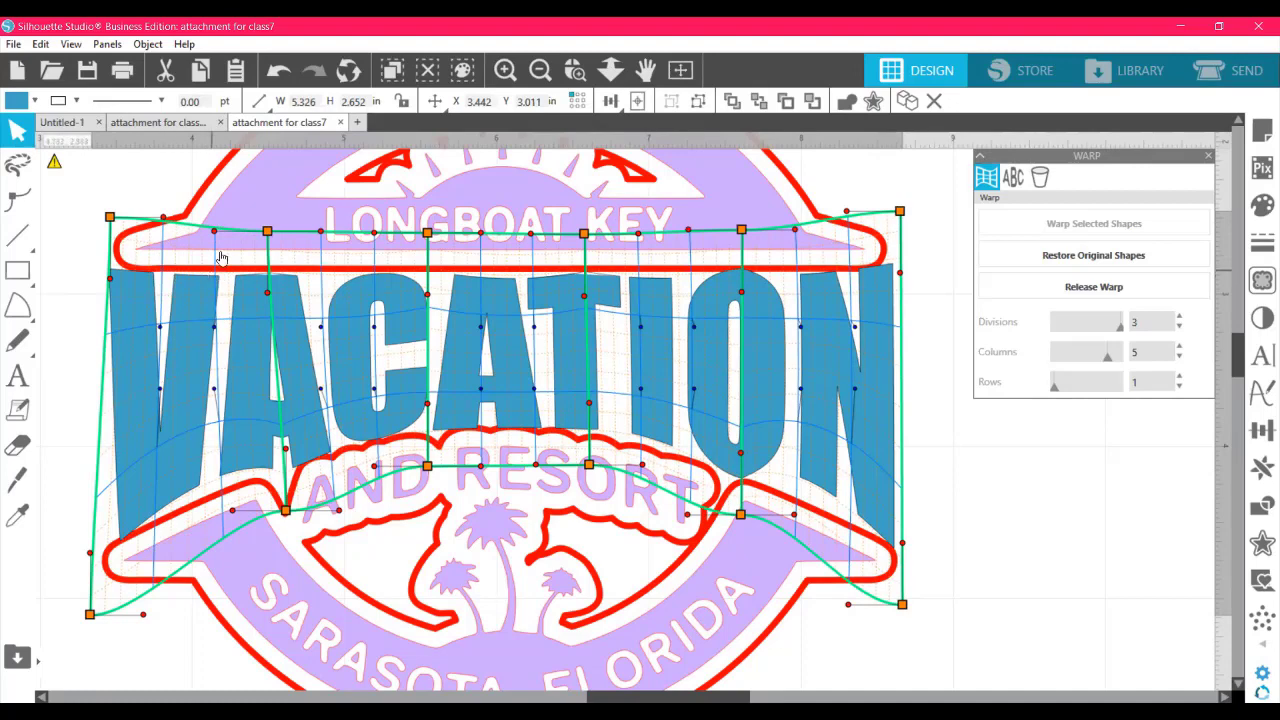
# - Adjust the curve handles along the warp grid's top edge so the tops of the VACATION letters follow the upper outline
pyautogui.moveTo(216, 228); pyautogui.dragTo(216, 222)
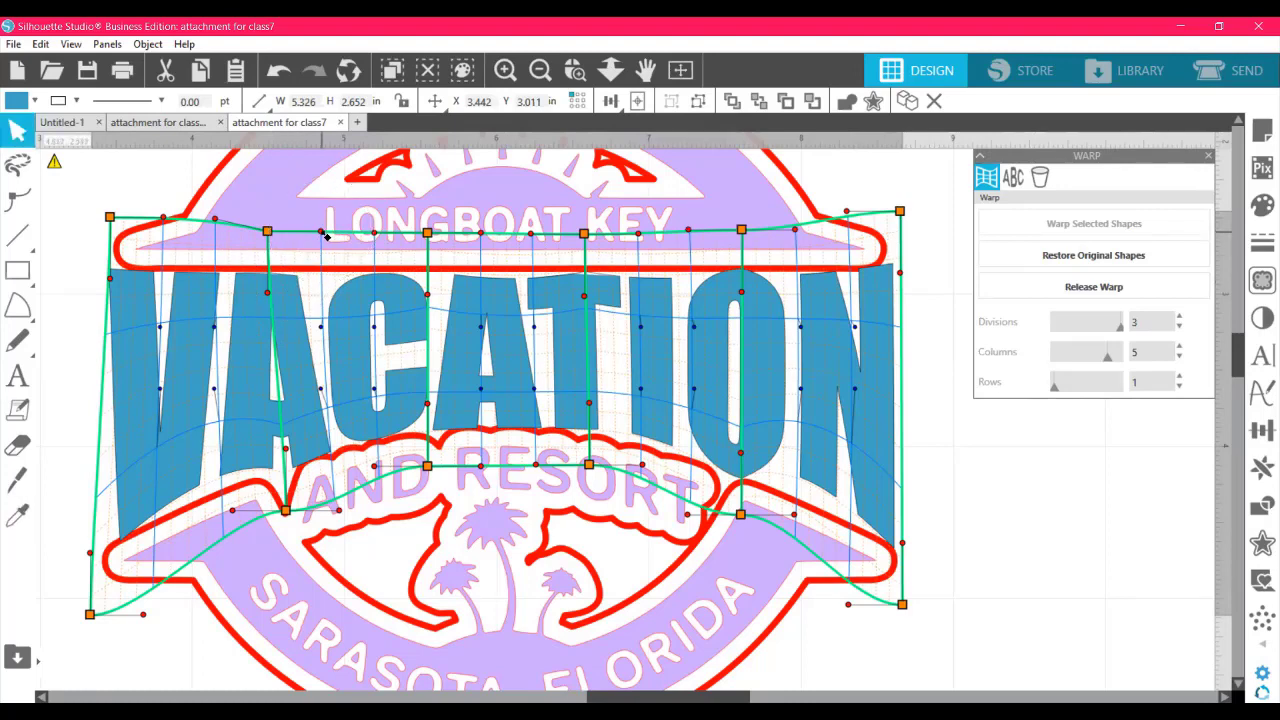
pyautogui.moveTo(326, 236); pyautogui.dragTo(327, 218)
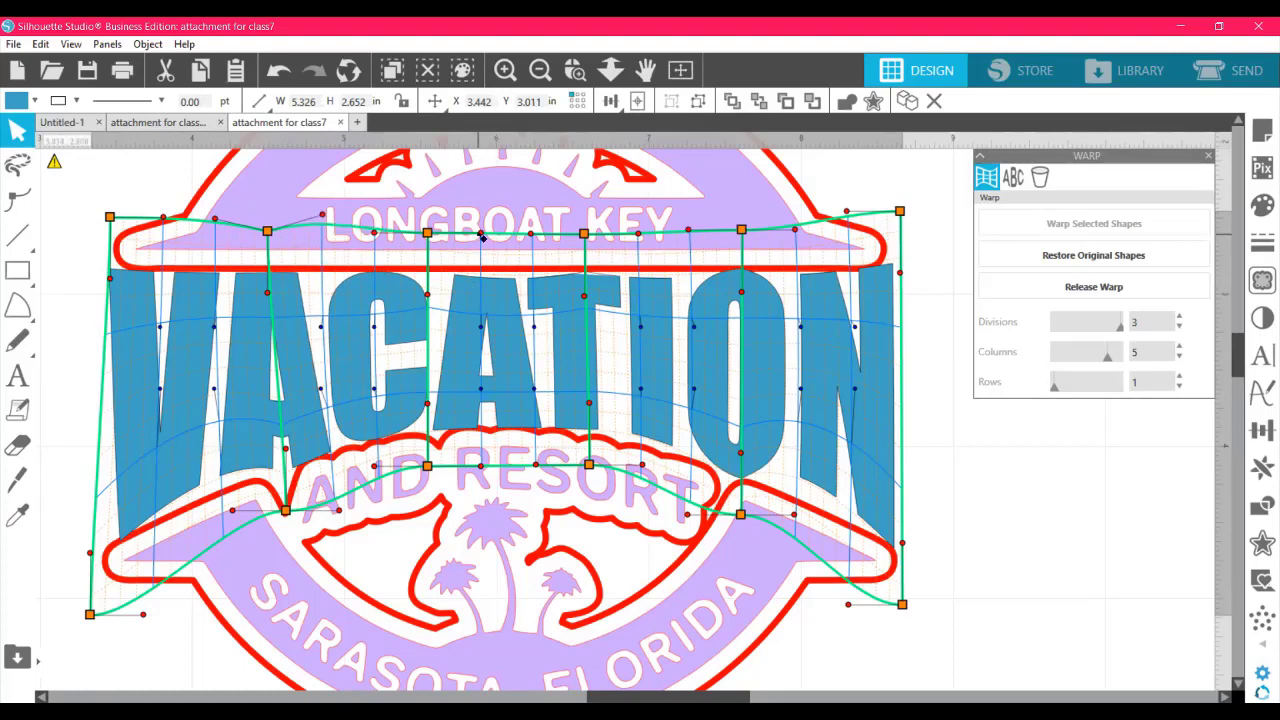
pyautogui.moveTo(478, 224); pyautogui.dragTo(477, 215)
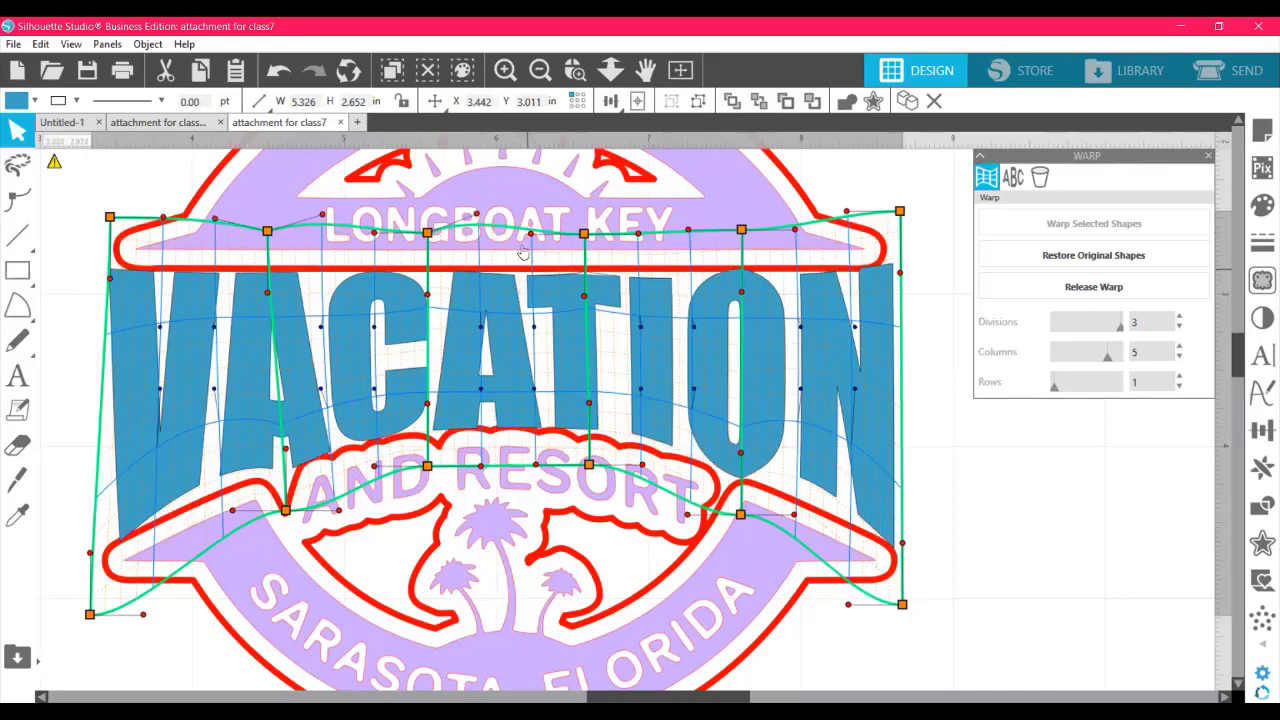
pyautogui.moveTo(535, 240); pyautogui.dragTo(531, 226)
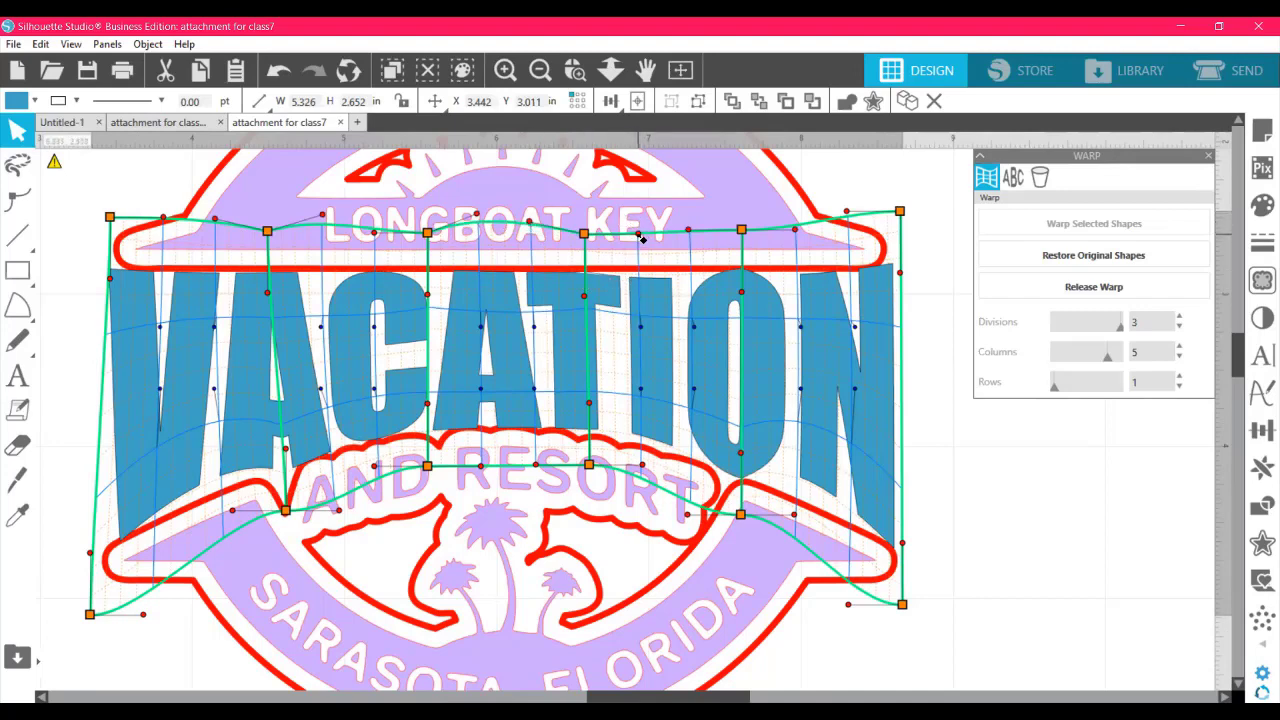
pyautogui.moveTo(643, 239); pyautogui.dragTo(636, 222)
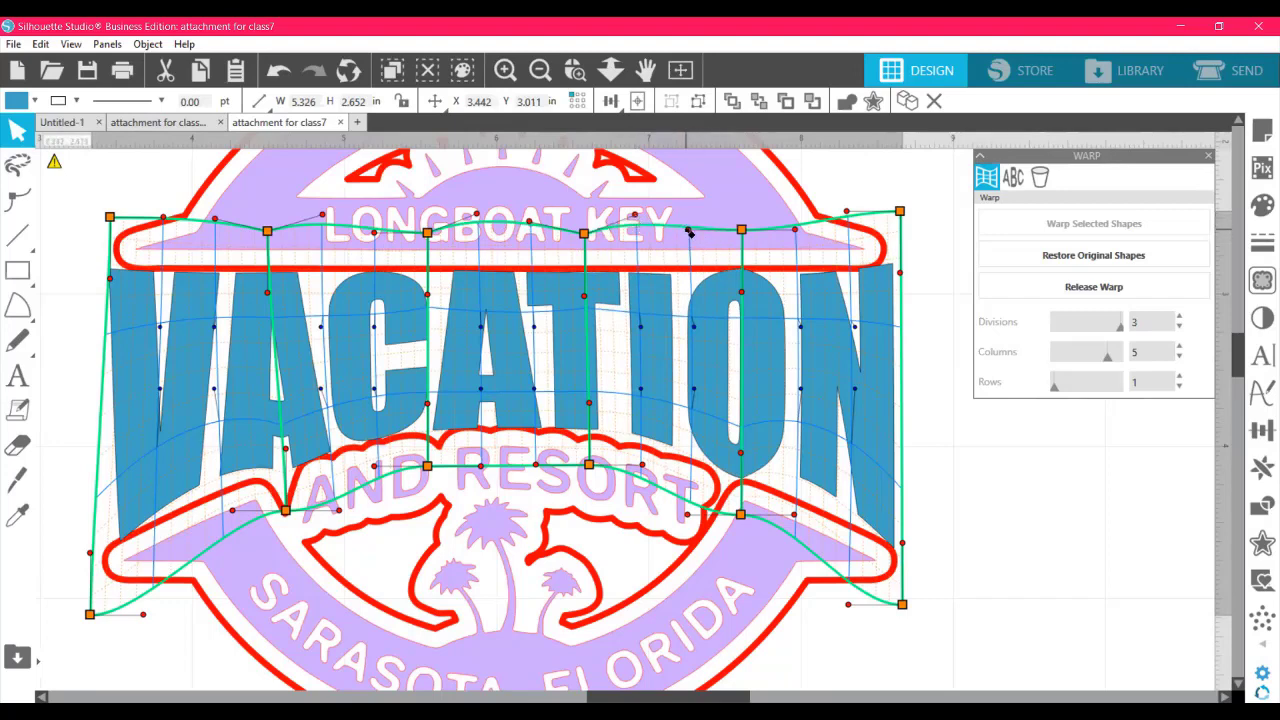
pyautogui.moveTo(689, 232); pyautogui.dragTo(687, 219)
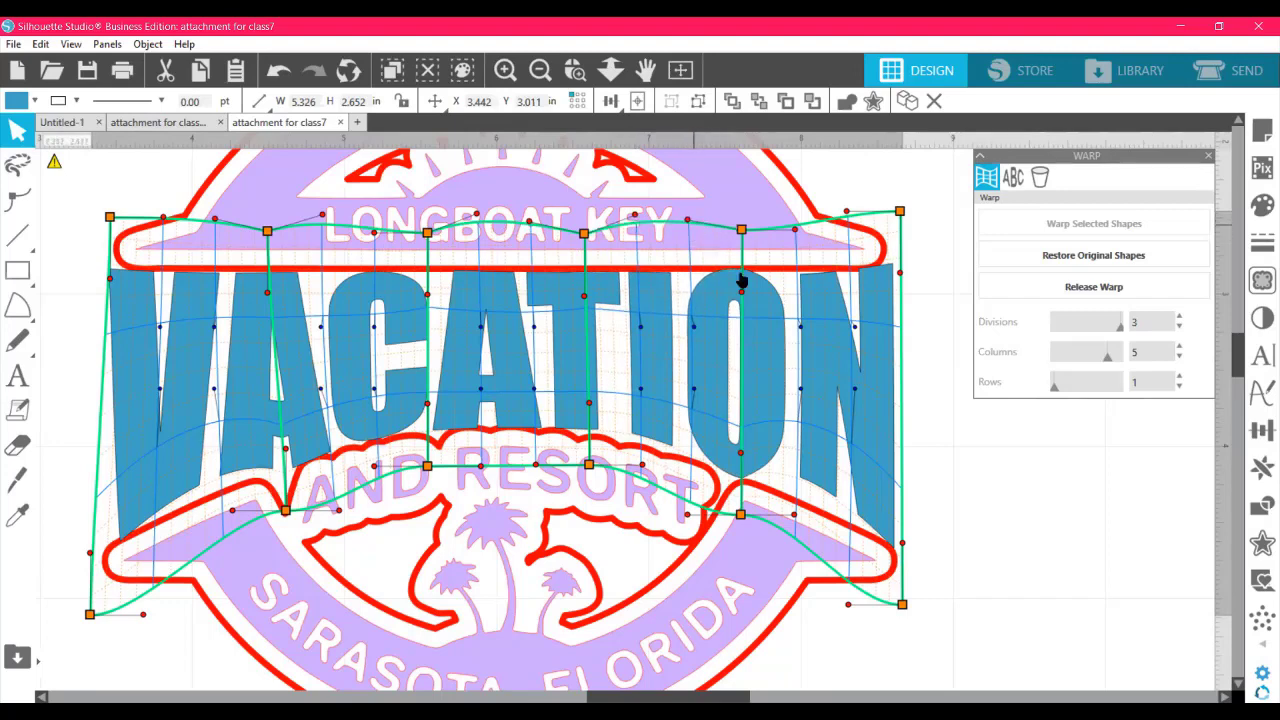
pyautogui.moveTo(744, 237); pyautogui.dragTo(743, 234)
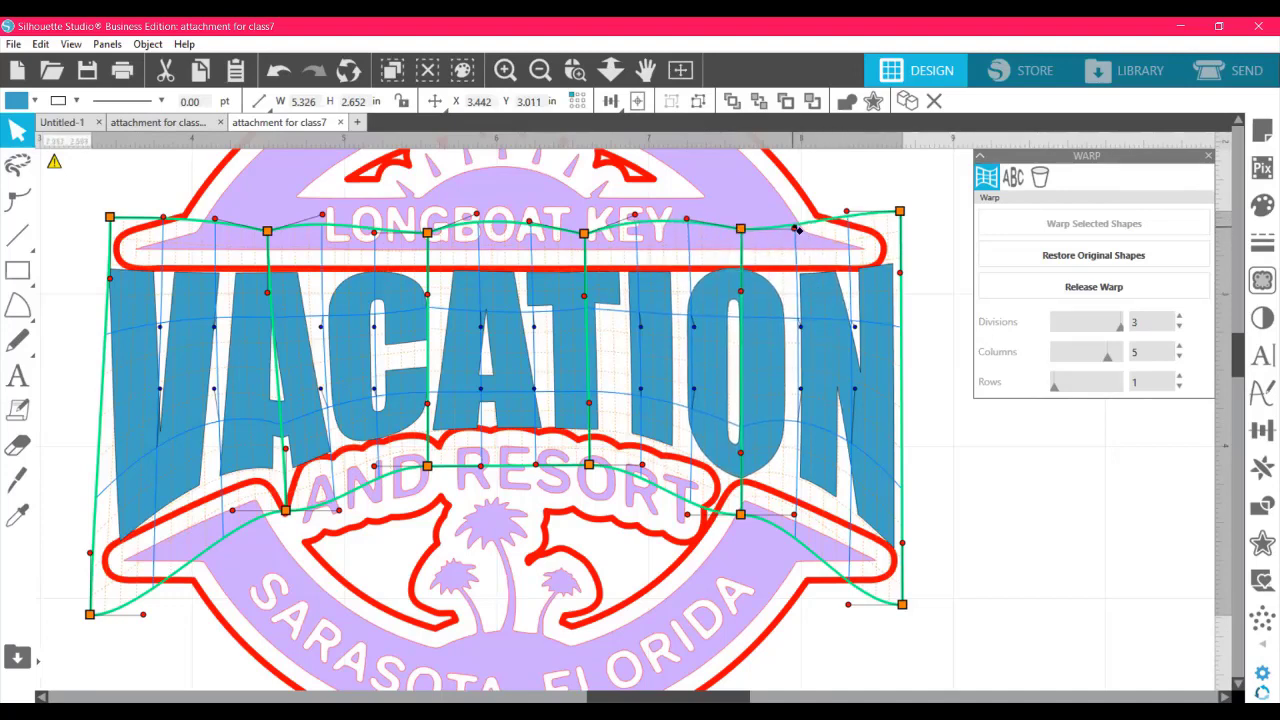
pyautogui.moveTo(797, 230)
pyautogui.mouseDown()
pyautogui.moveTo(850, 218)
pyautogui.moveTo(797, 220)
pyautogui.mouseUp()
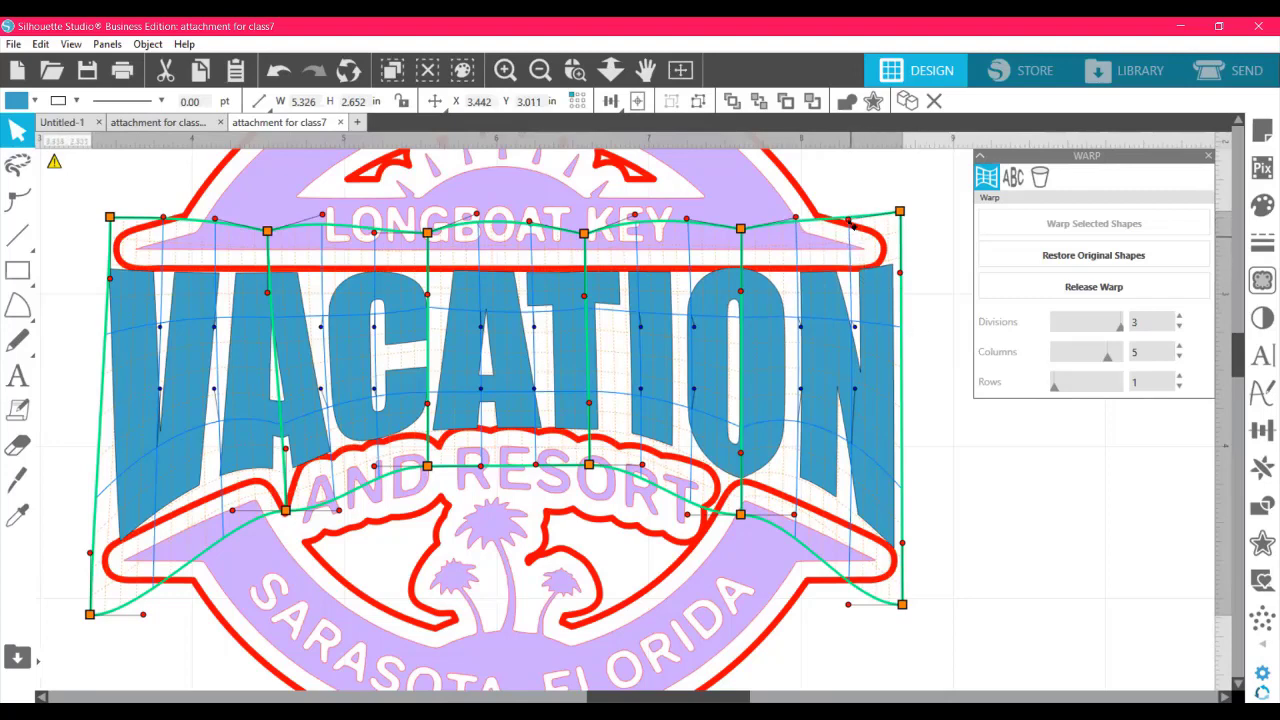
pyautogui.moveTo(853, 228); pyautogui.dragTo(840, 233)
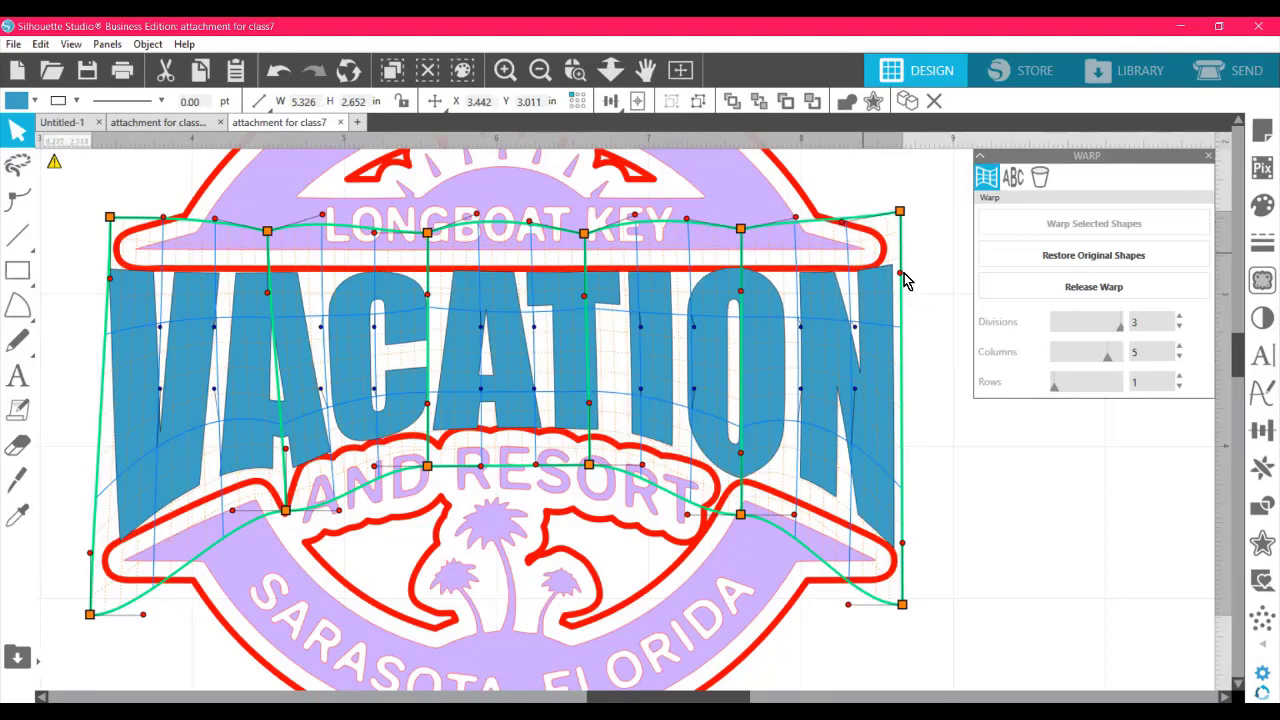
pyautogui.moveTo(905, 279); pyautogui.dragTo(906, 283)
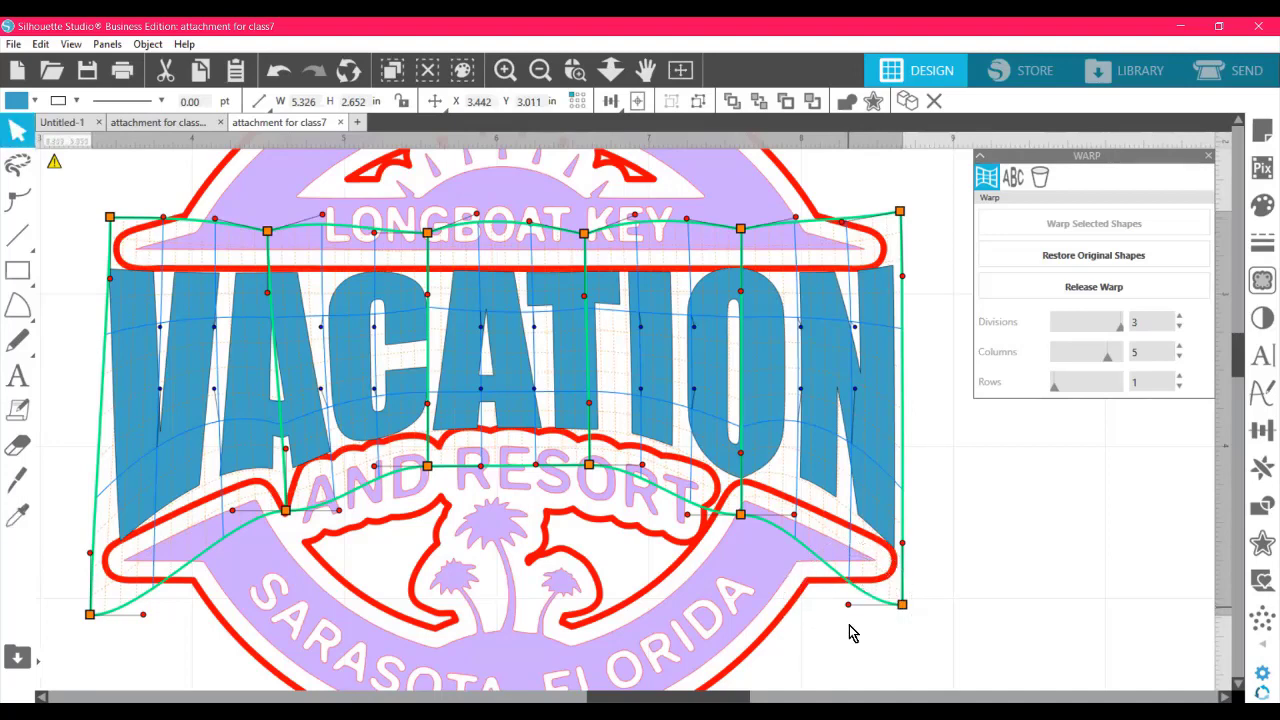
# - Adjust the curve handles along the warp grid's bottom edge so the letter bottoms follow the lower outline, and leave warp editing
pyautogui.moveTo(848, 604); pyautogui.dragTo(841, 643)
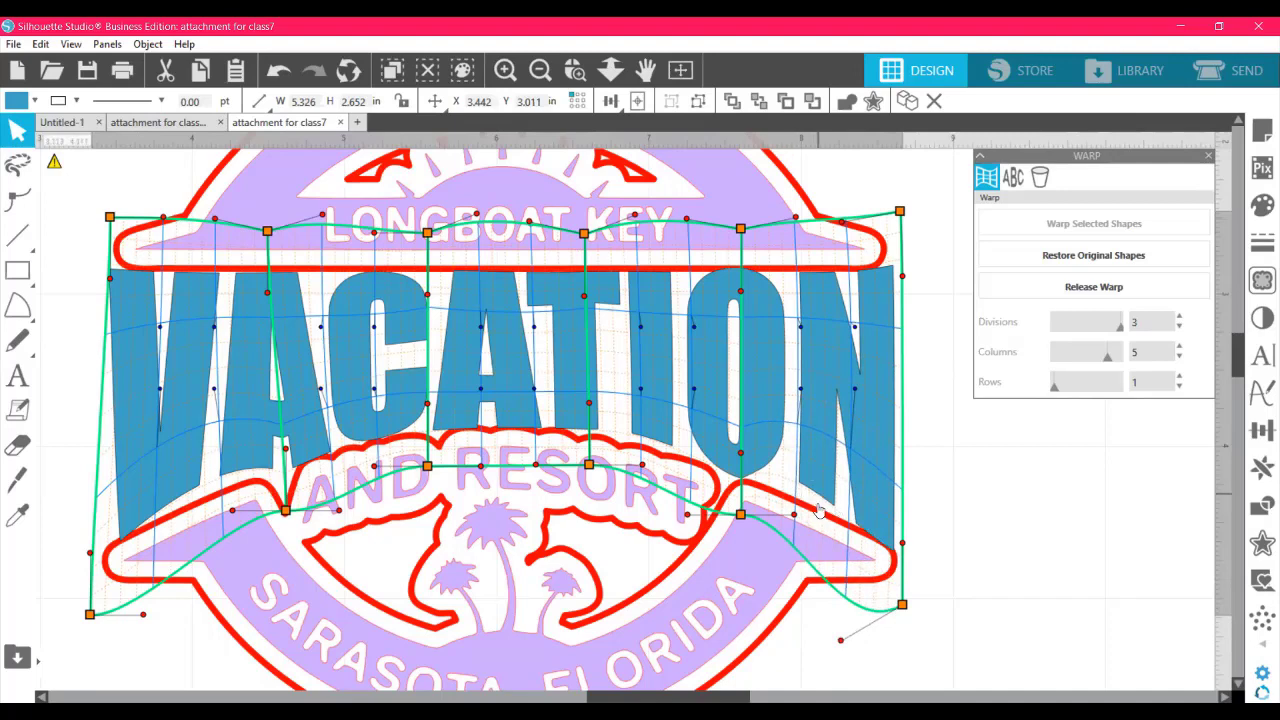
pyautogui.moveTo(800, 522); pyautogui.dragTo(782, 573)
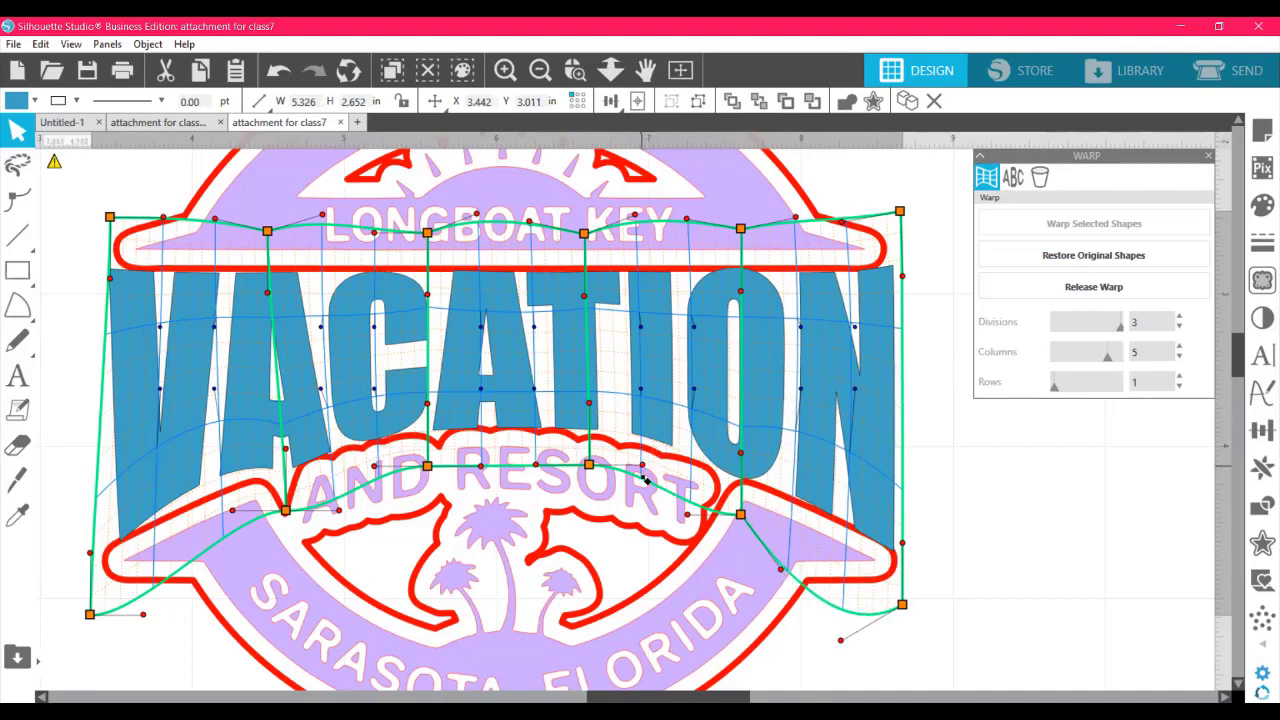
pyautogui.moveTo(645, 478); pyautogui.dragTo(642, 506)
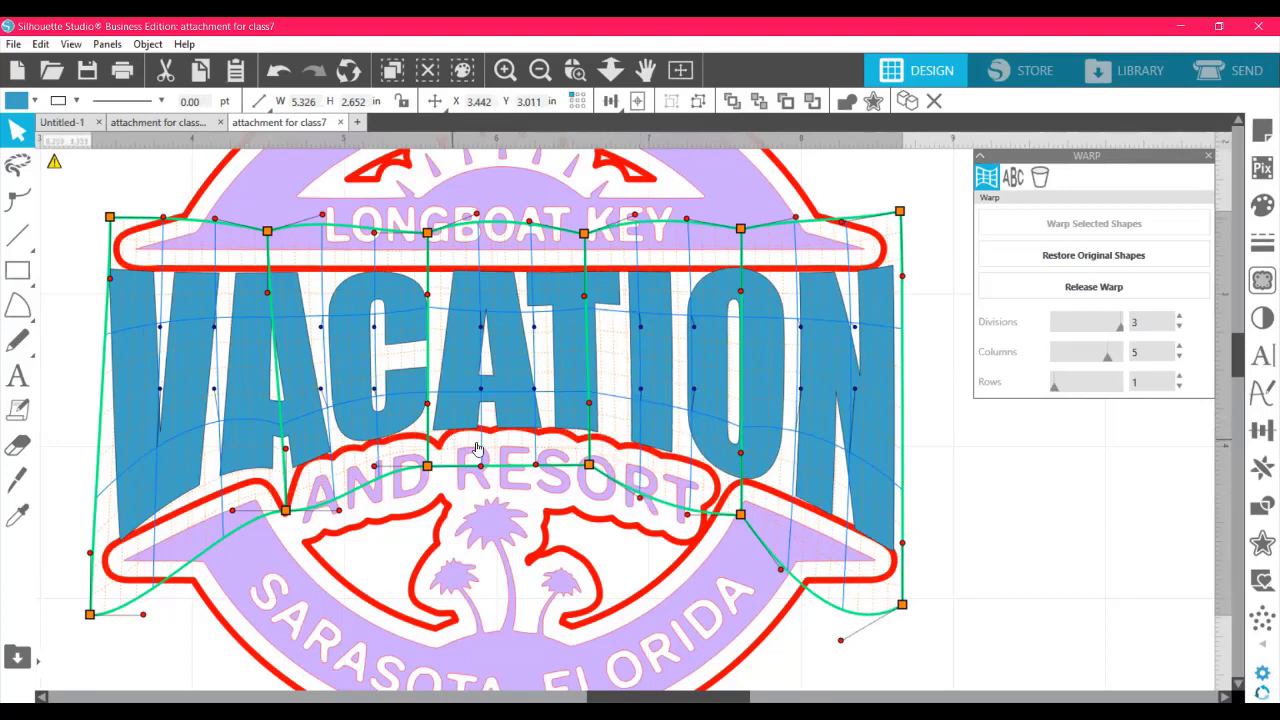
pyautogui.moveTo(480, 466); pyautogui.dragTo(490, 461)
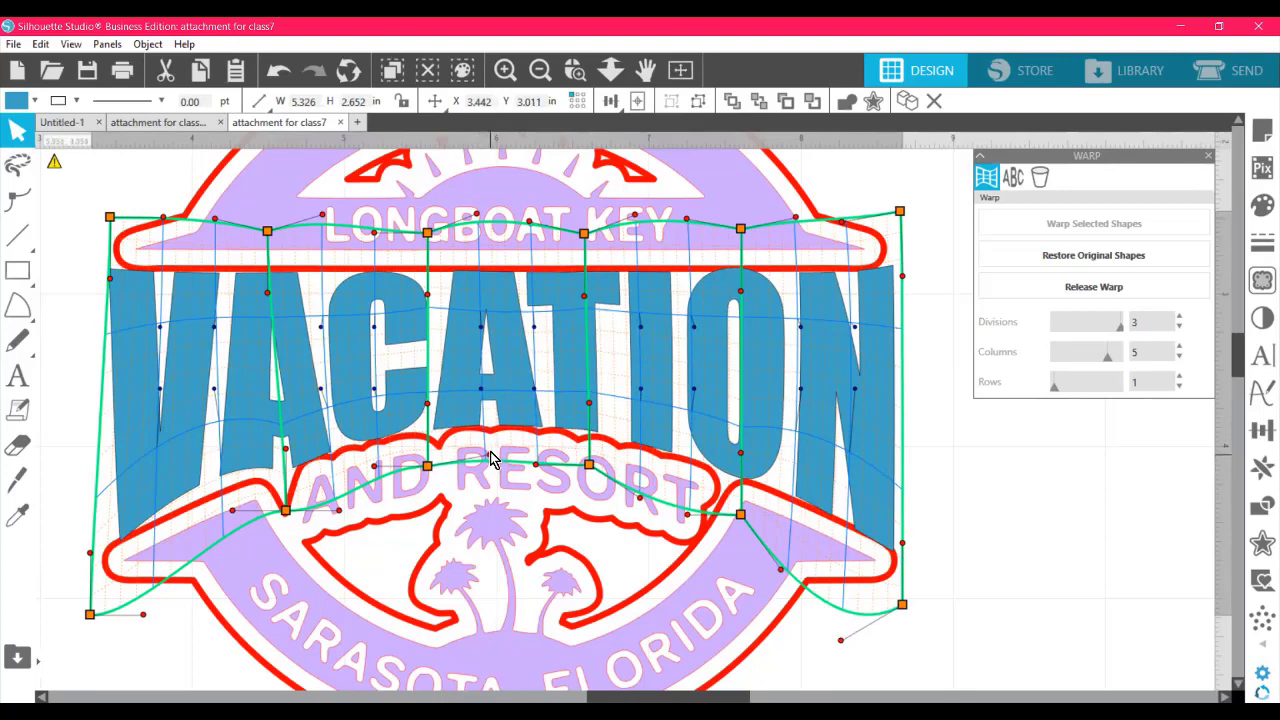
pyautogui.click(260, 459)
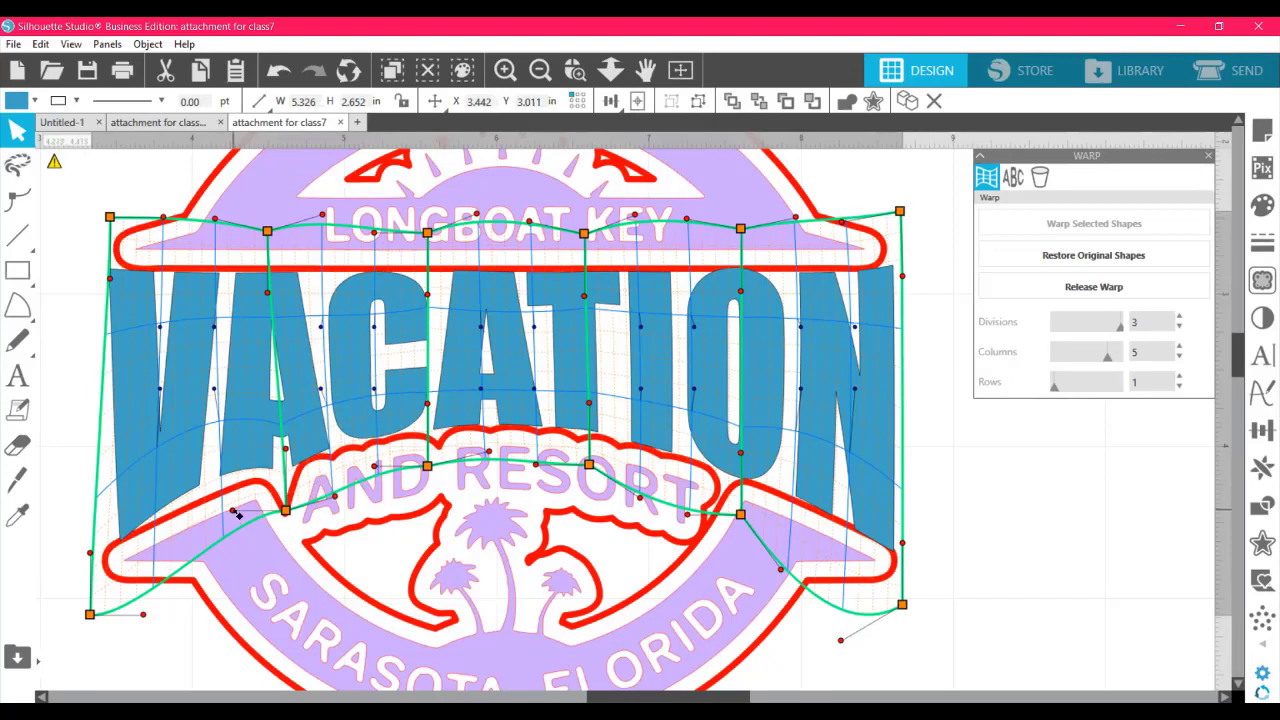
pyautogui.moveTo(232, 518); pyautogui.dragTo(226, 572)
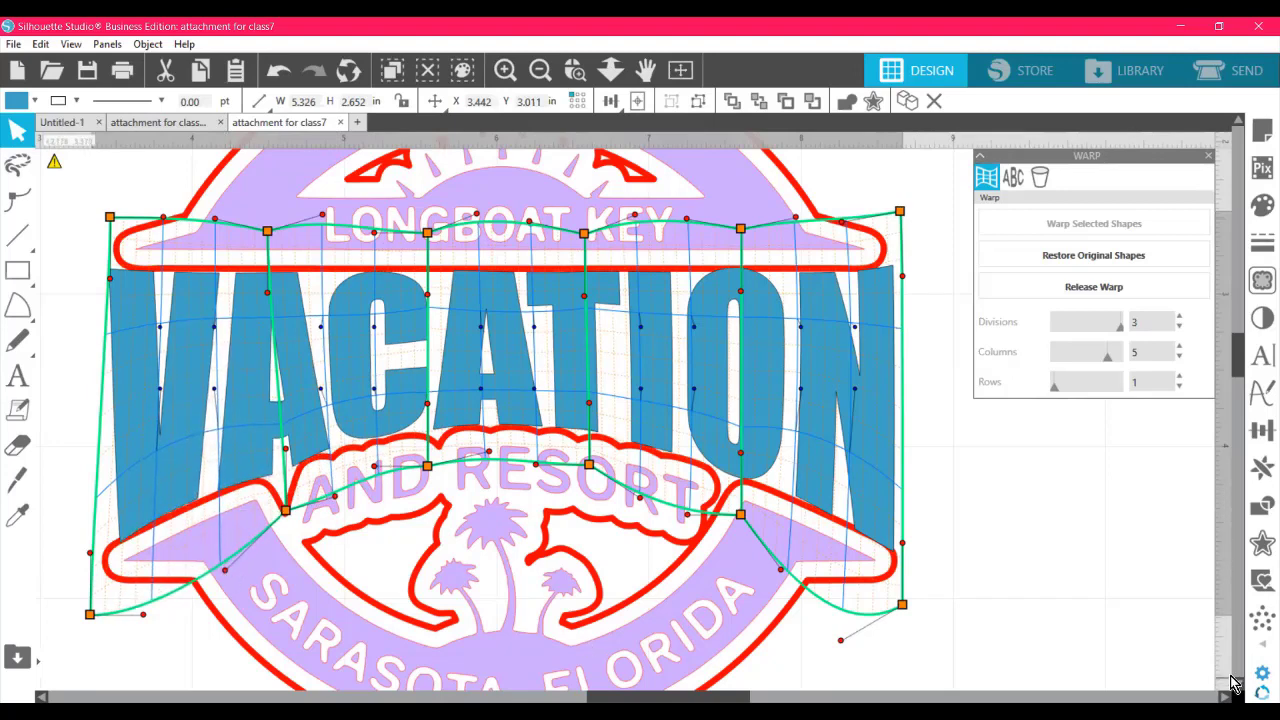
pyautogui.click(979, 498)
pyautogui.moveTo(975, 499); pyautogui.dragTo(575, 464)
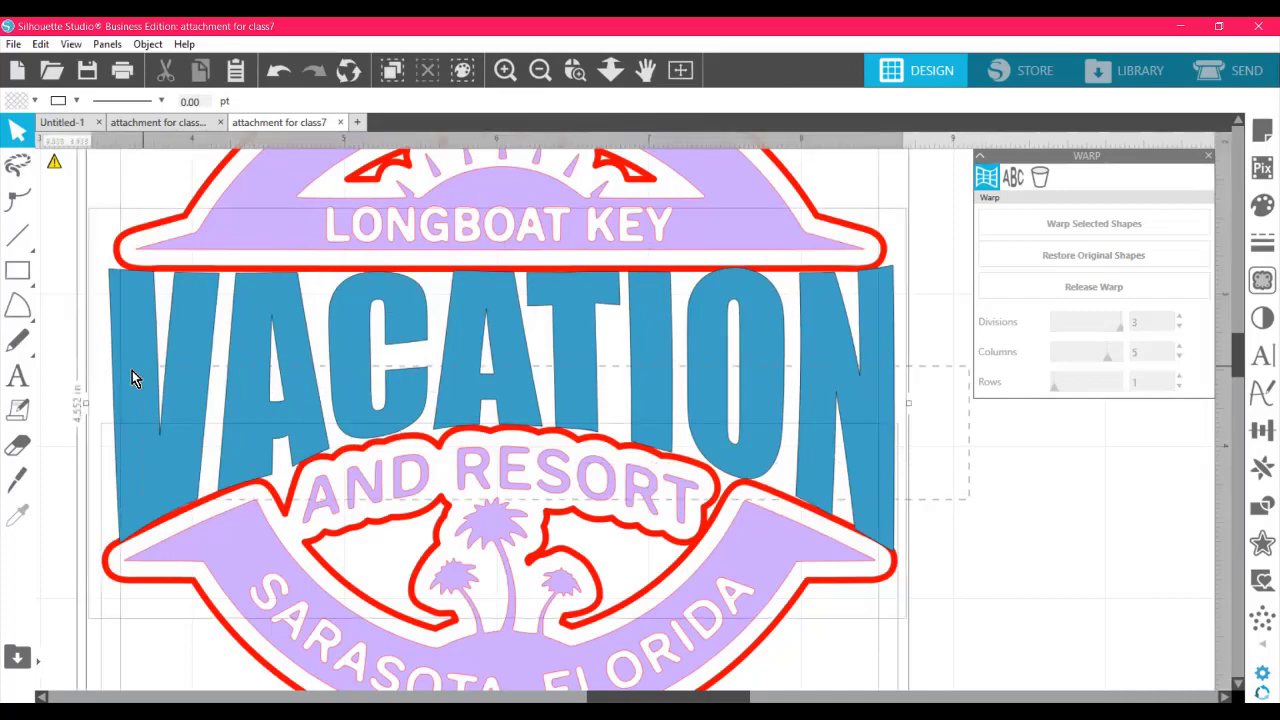
pyautogui.click(433, 525)
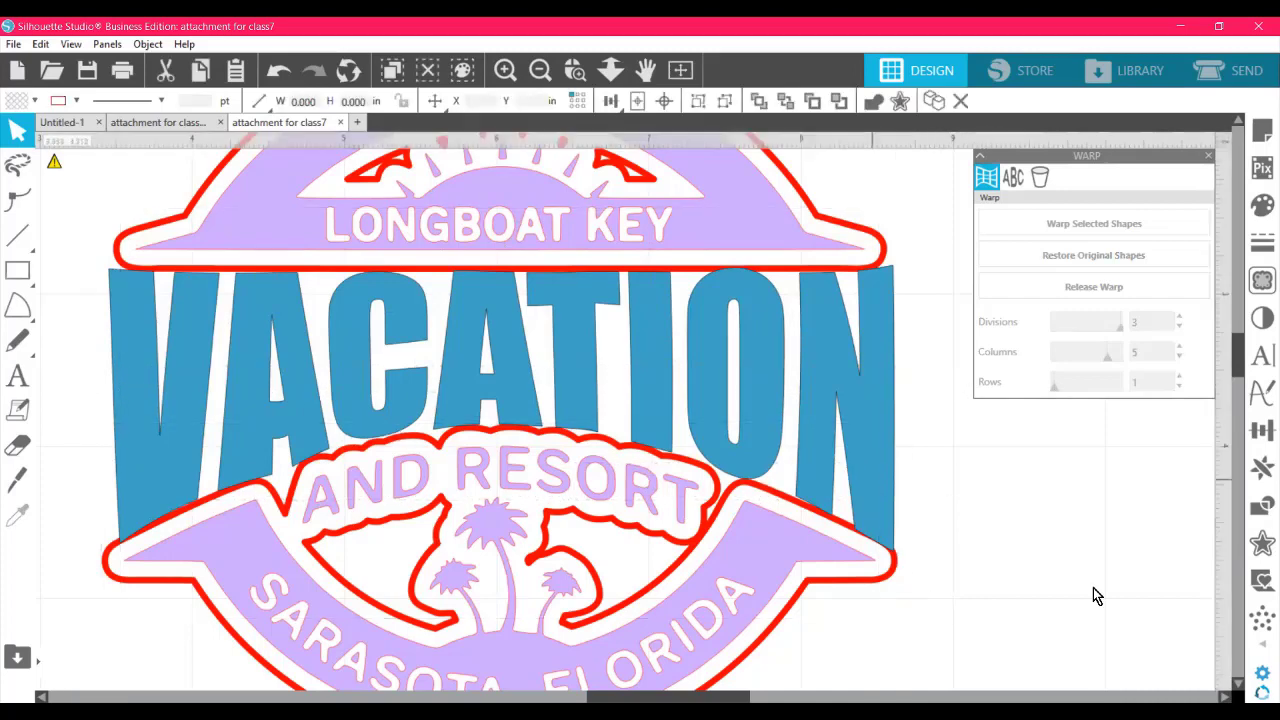
pyautogui.click(858, 470)
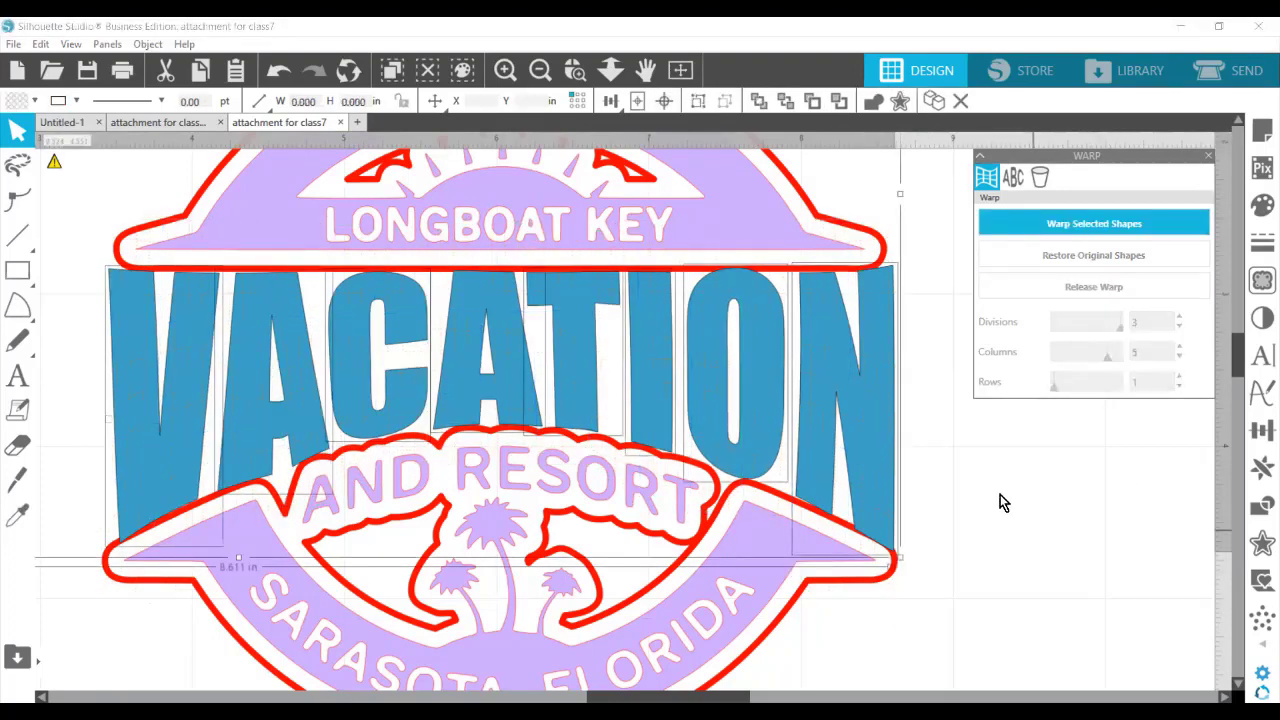
pyautogui.click(988, 474)
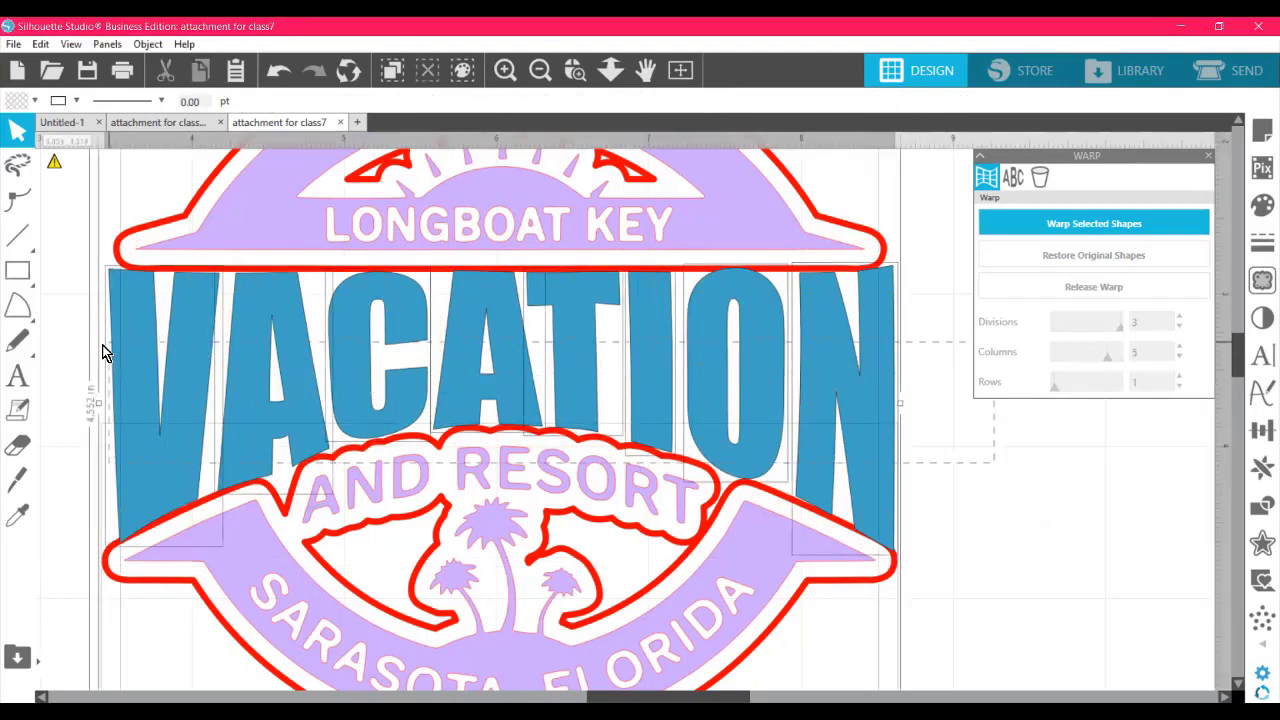
# - Select all the warped letters of VACATION and group them
pyautogui.click(134, 398)
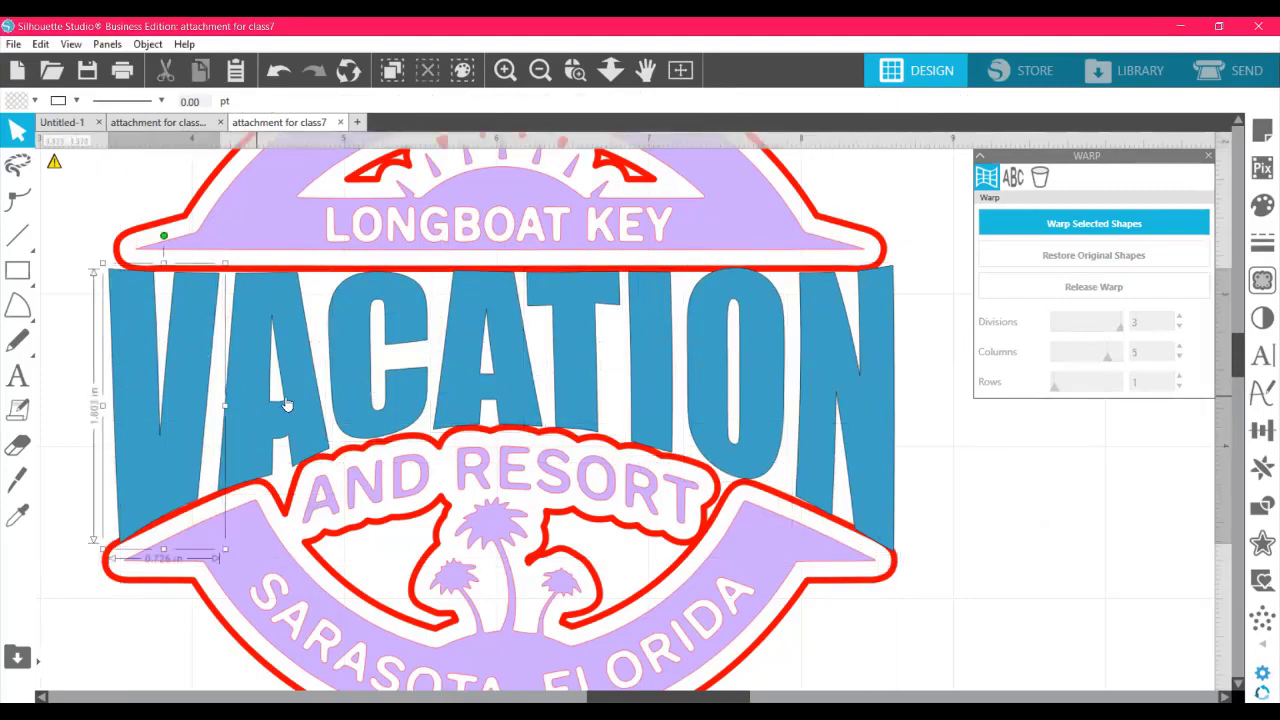
pyautogui.keyDown('shift'); pyautogui.click(330, 408); pyautogui.keyUp('shift')
pyautogui.keyDown('shift'); pyautogui.click(375, 410); pyautogui.keyUp('shift')
pyautogui.keyDown('shift'); pyautogui.click(487, 395); pyautogui.keyUp('shift')
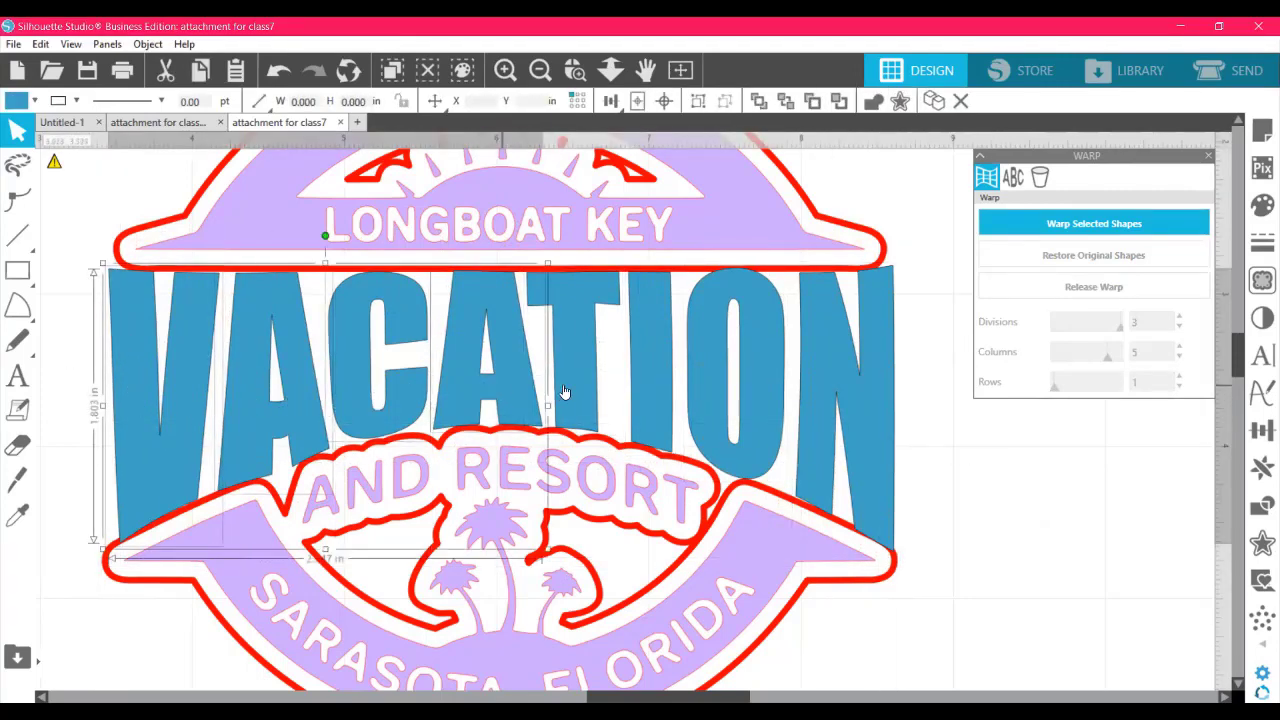
pyautogui.keyDown('shift'); pyautogui.click(640, 395); pyautogui.keyUp('shift')
pyautogui.keyDown('shift'); pyautogui.click(757, 406); pyautogui.keyUp('shift')
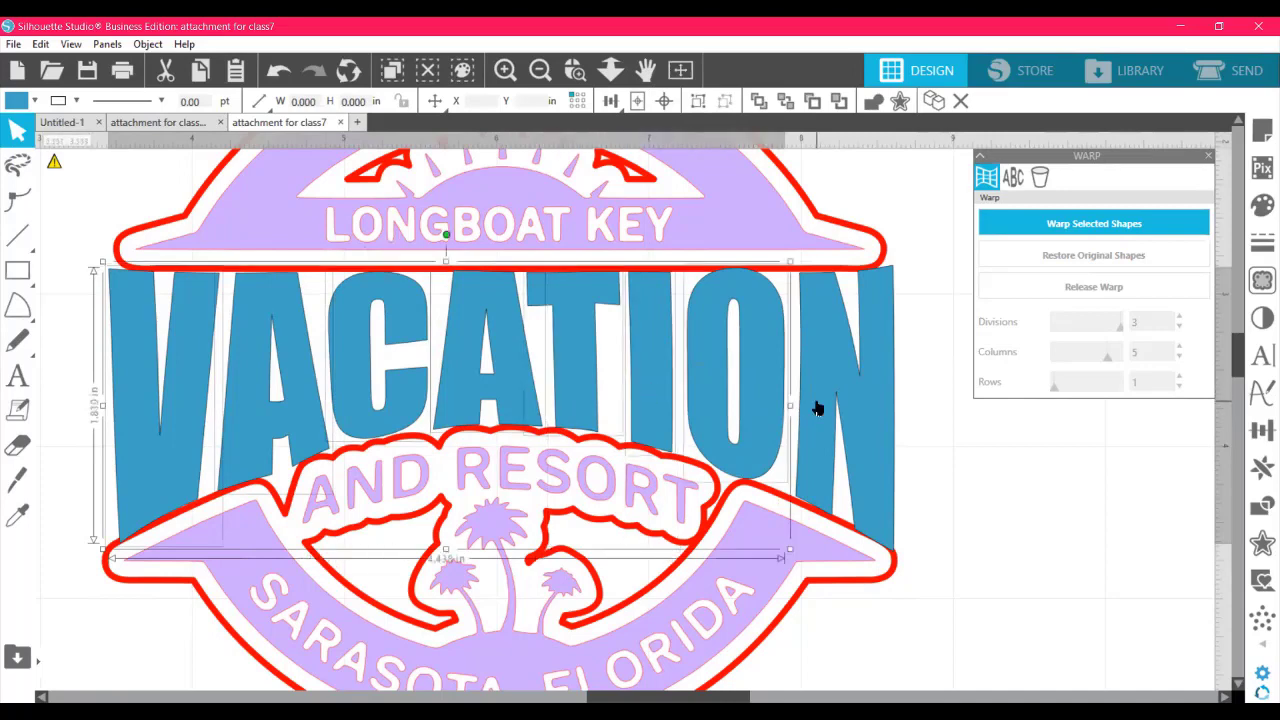
pyautogui.keyDown('shift'); pyautogui.click(818, 405); pyautogui.keyUp('shift')
pyautogui.rightClick(821, 403)
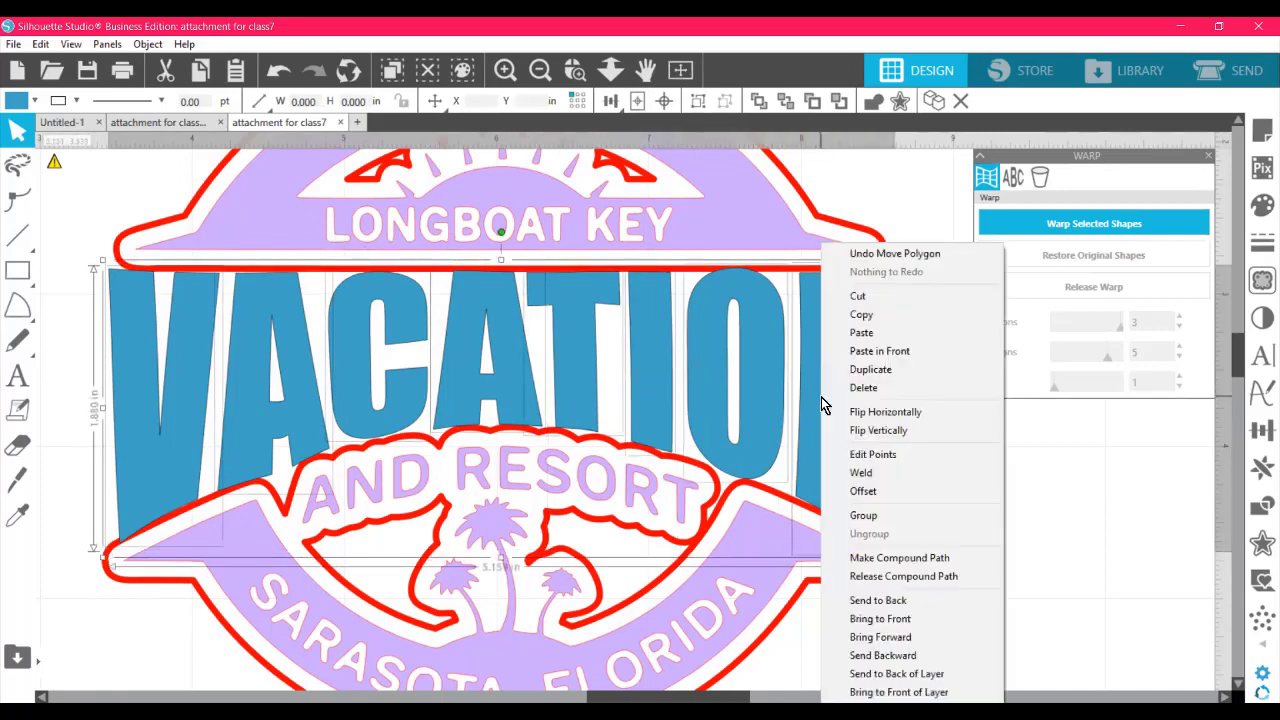
pyautogui.click(904, 517)
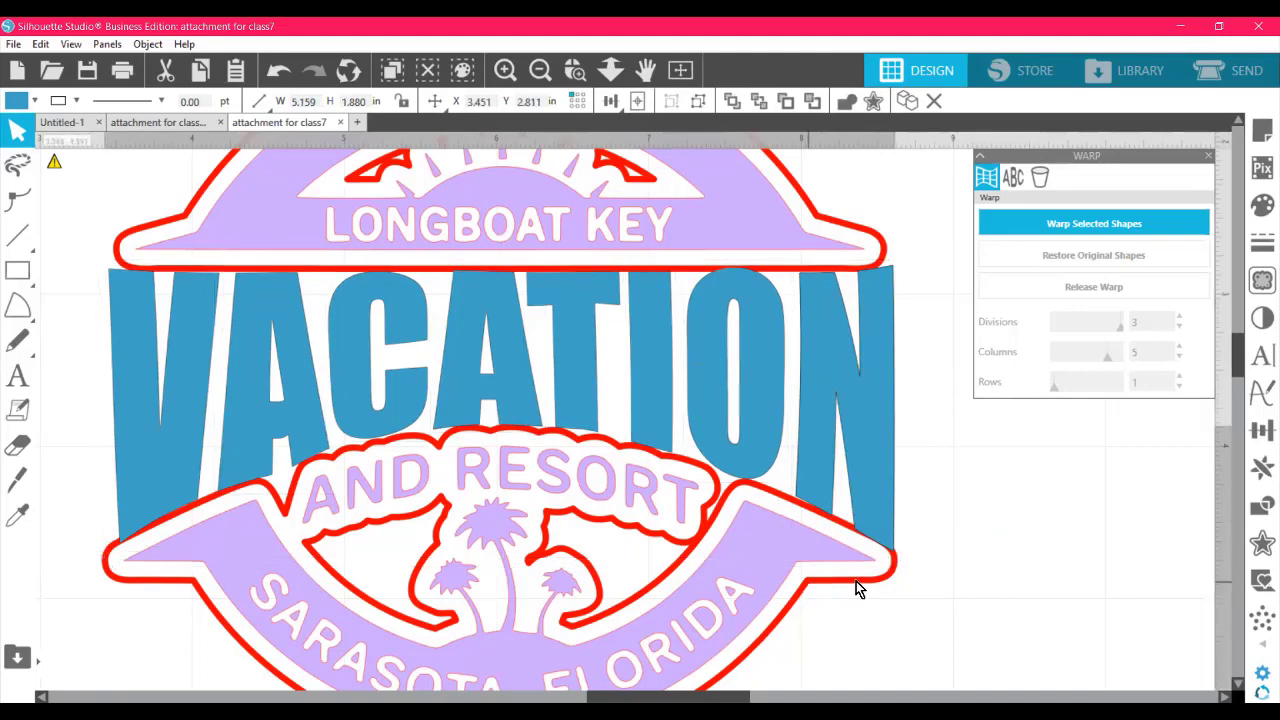
# - Move the red offset outlines away from the logo and delete both the lower and the upper one
pyautogui.moveTo(856, 581); pyautogui.dragTo(1185, 638)
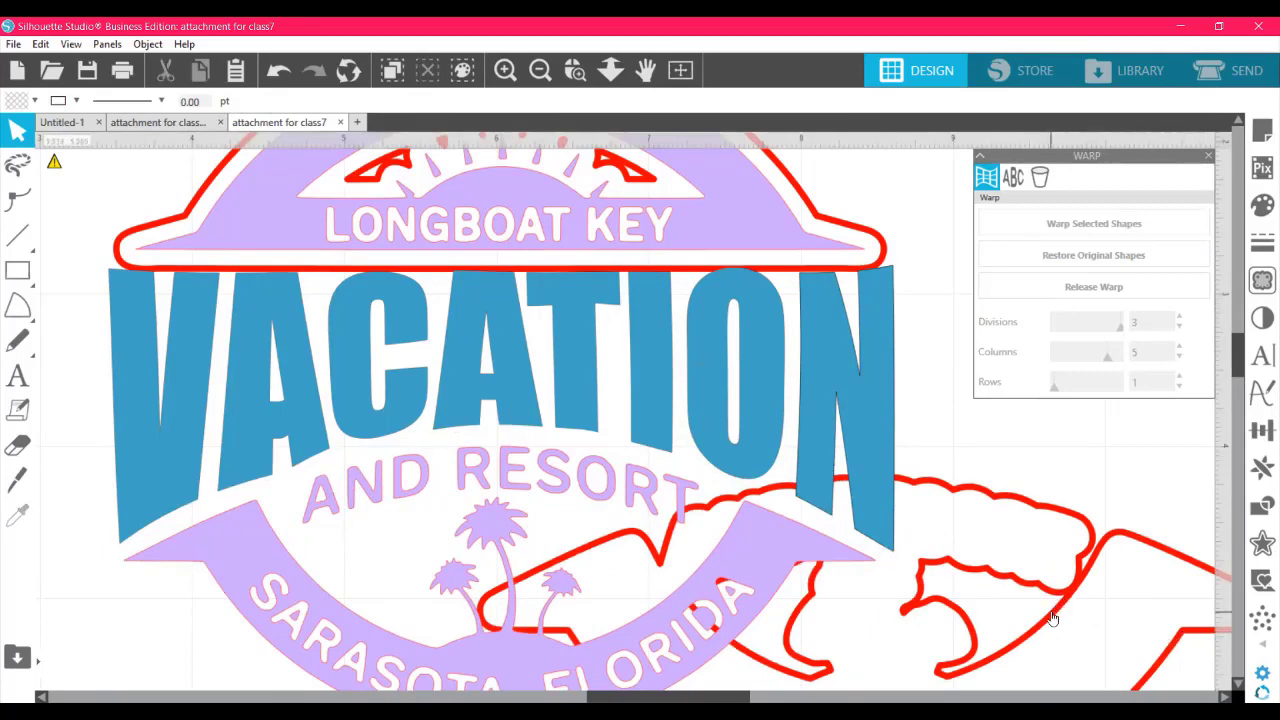
pyautogui.click(1068, 513)
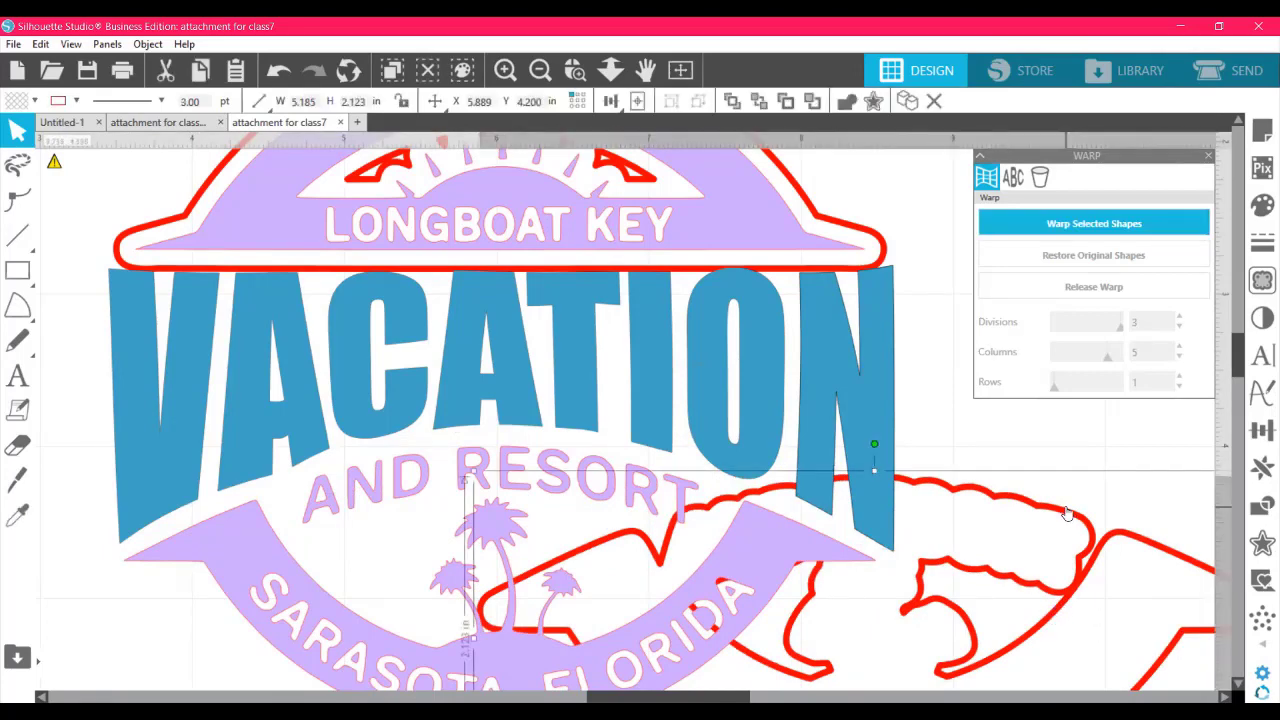
pyautogui.press('Delete')
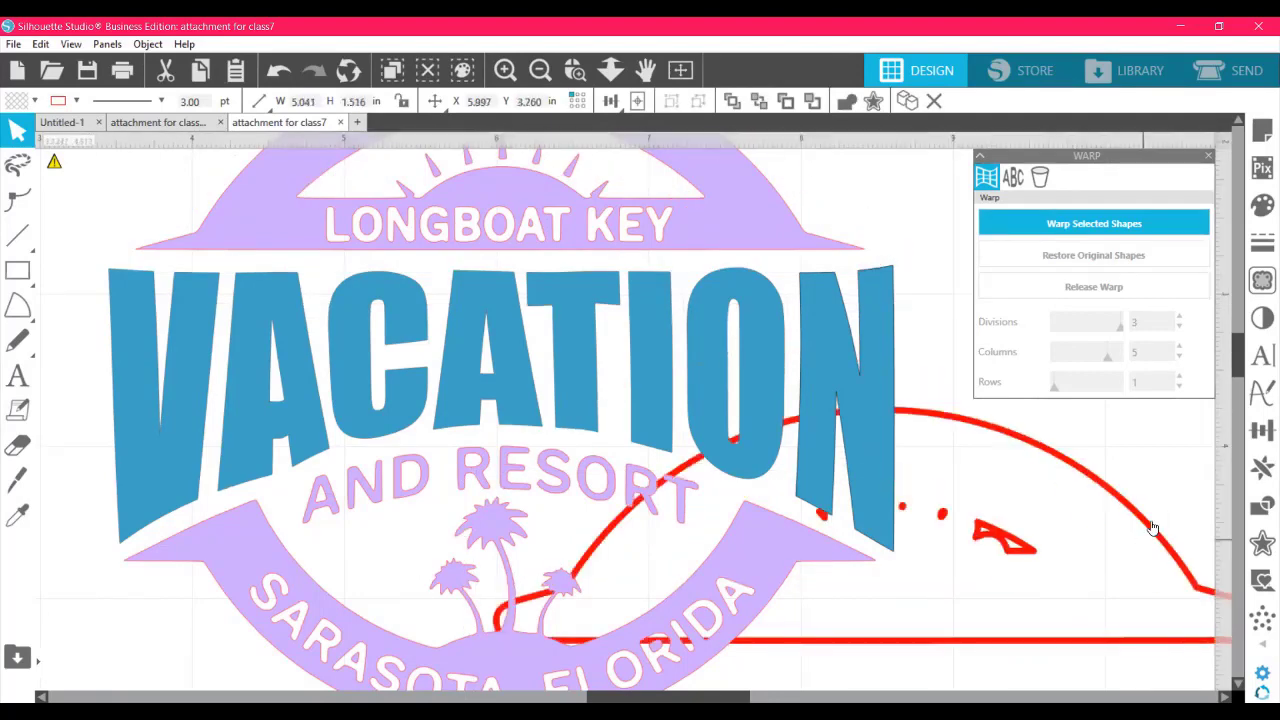
pyautogui.click(1153, 524)
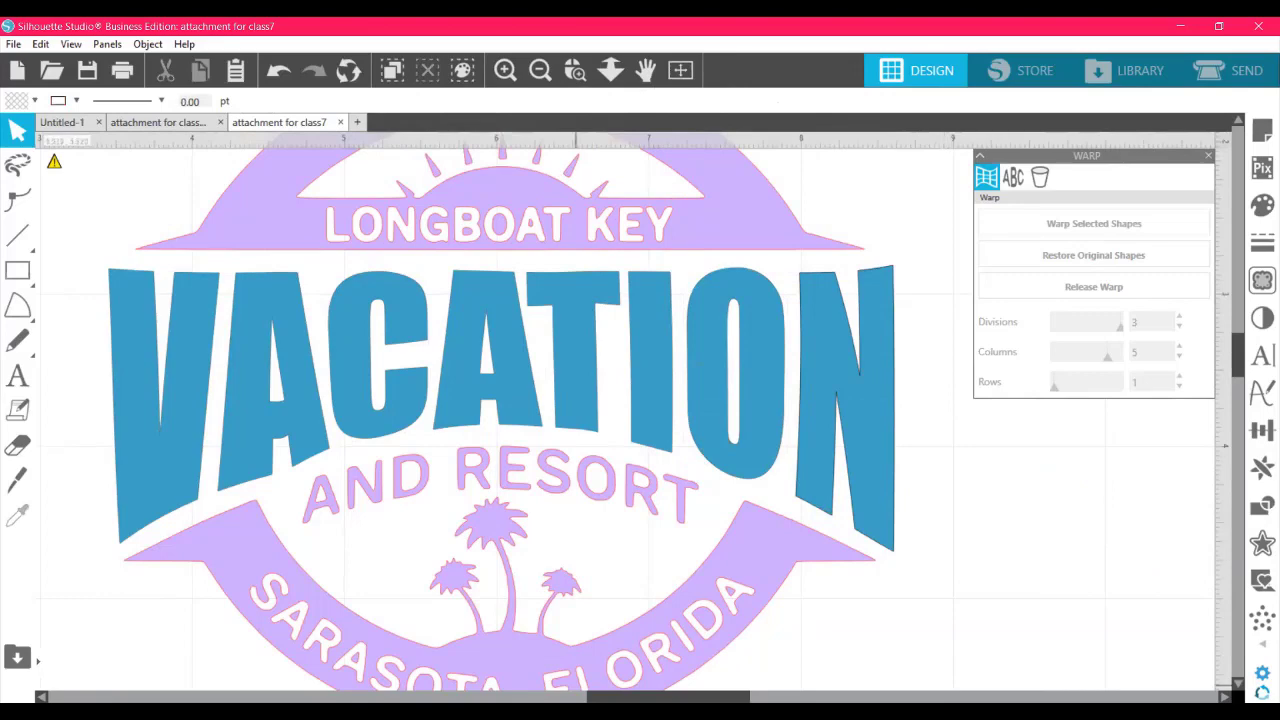
pyautogui.hscroll(5, 600, 410)
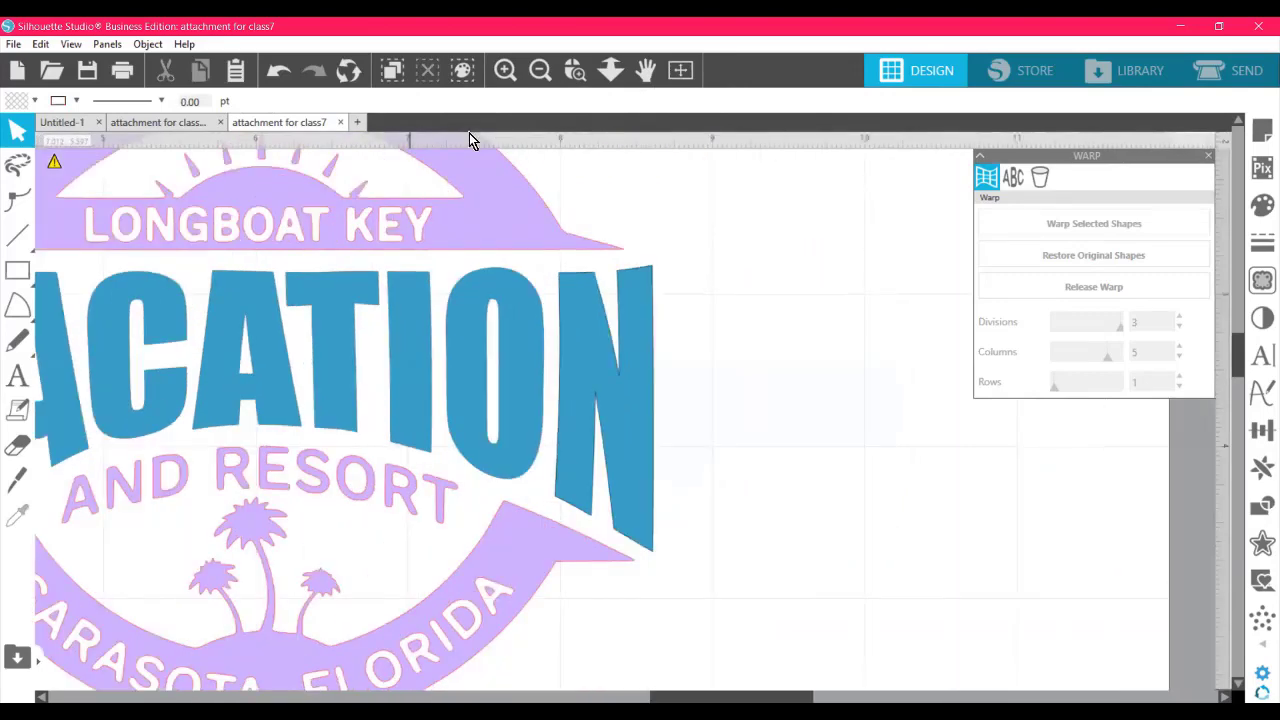
# - Look over the finished VACATION logo and the other designs placed around the page
pyautogui.click(538, 70)
pyautogui.click(540, 70)
pyautogui.click(540, 70)
pyautogui.click(540, 70)
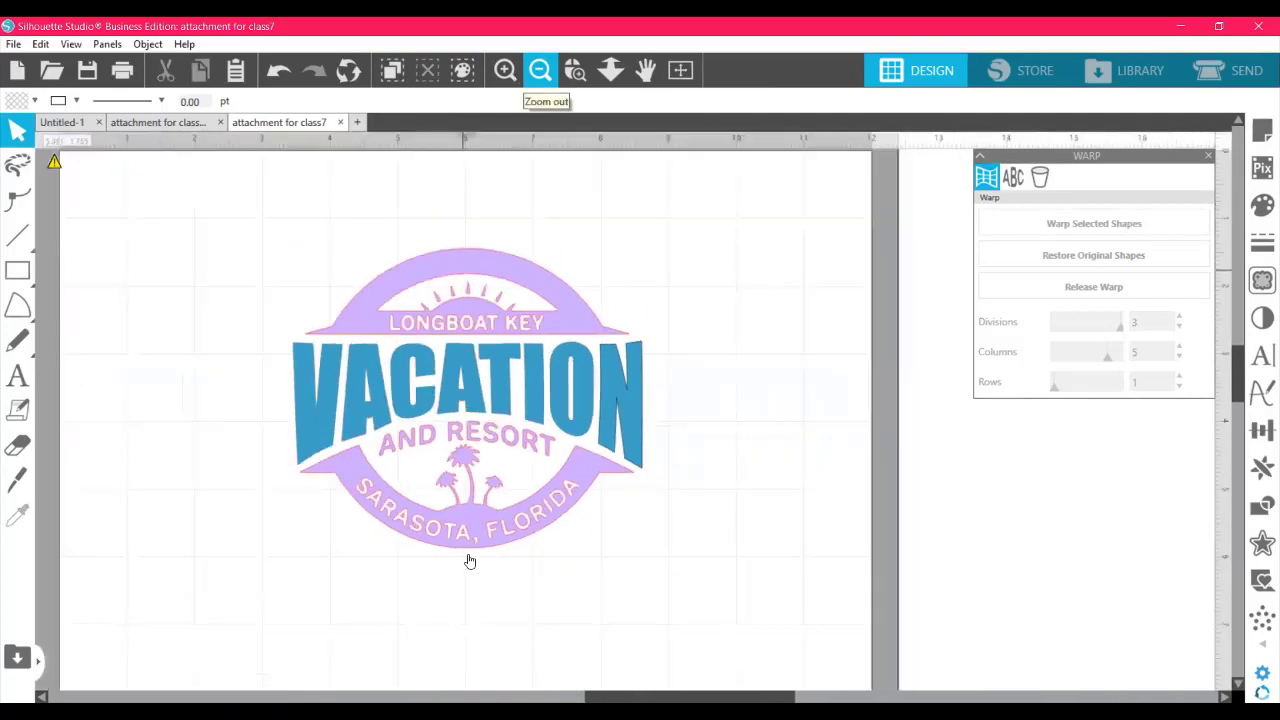
pyautogui.hscroll(9, 630, 410)
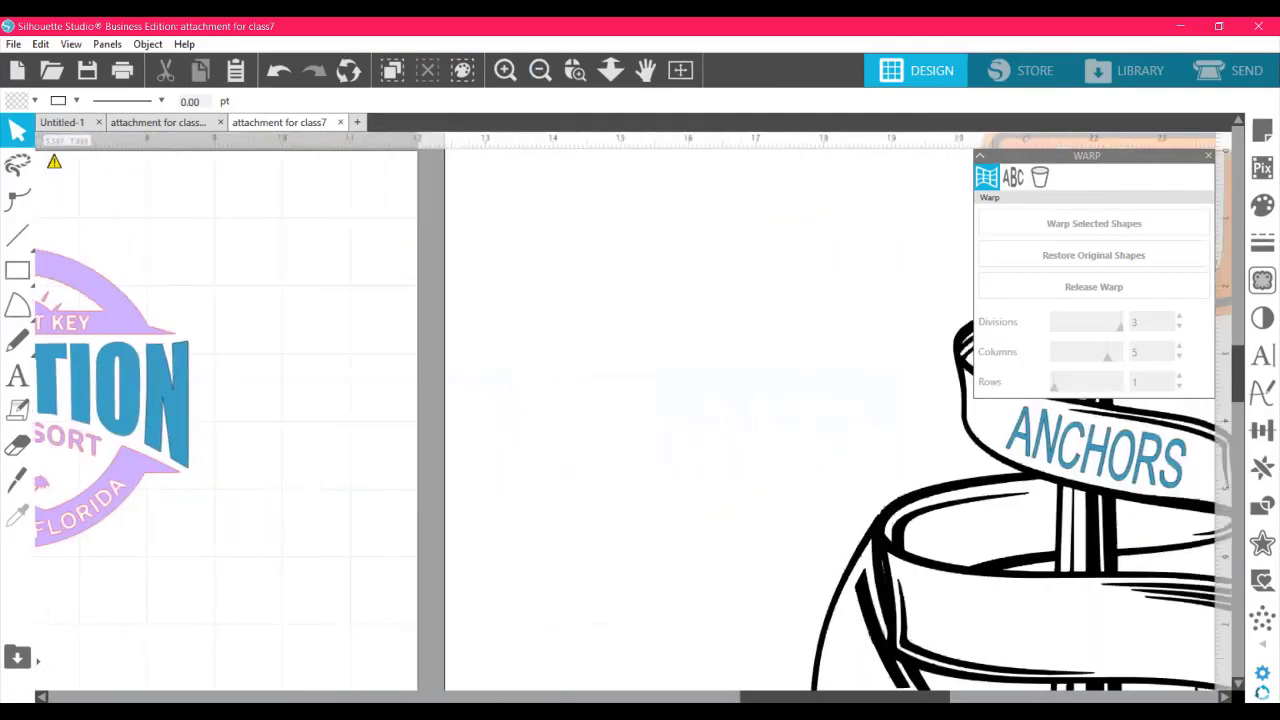
pyautogui.hscroll(8, 1018, 678)
pyautogui.hscroll(-14, 645, 214)
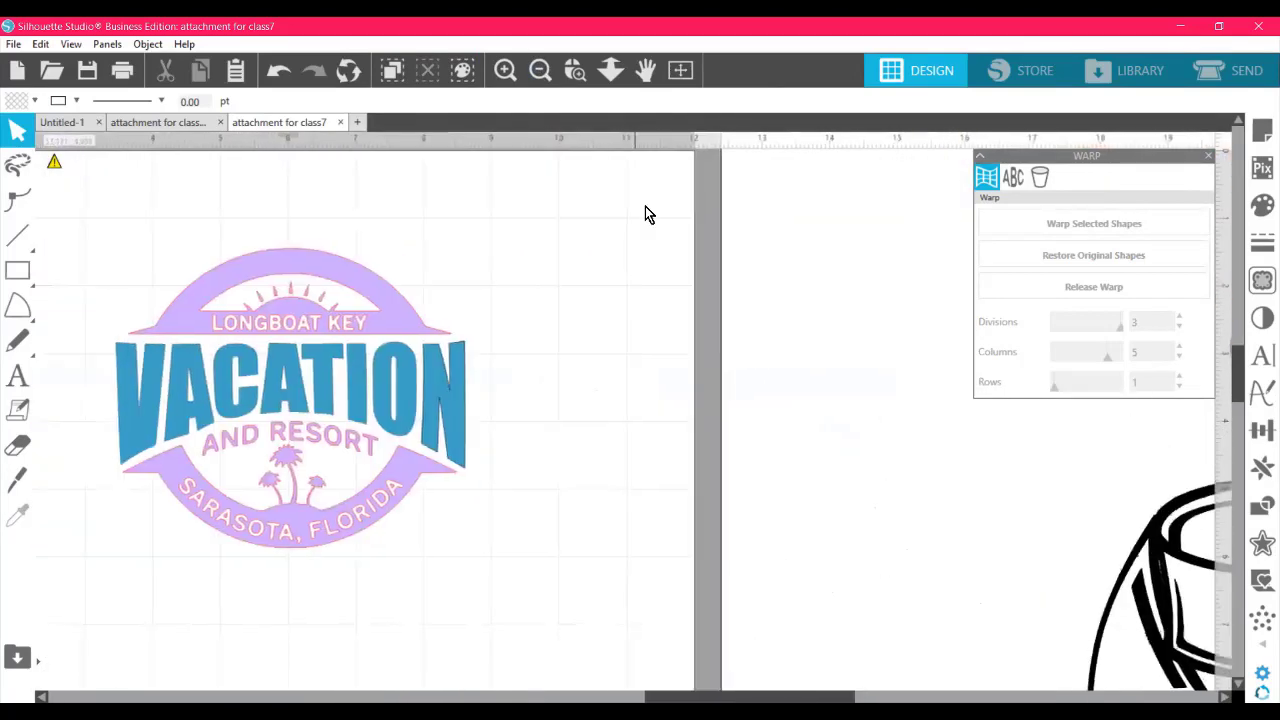
pyautogui.click(550, 86)
pyautogui.click(550, 86)
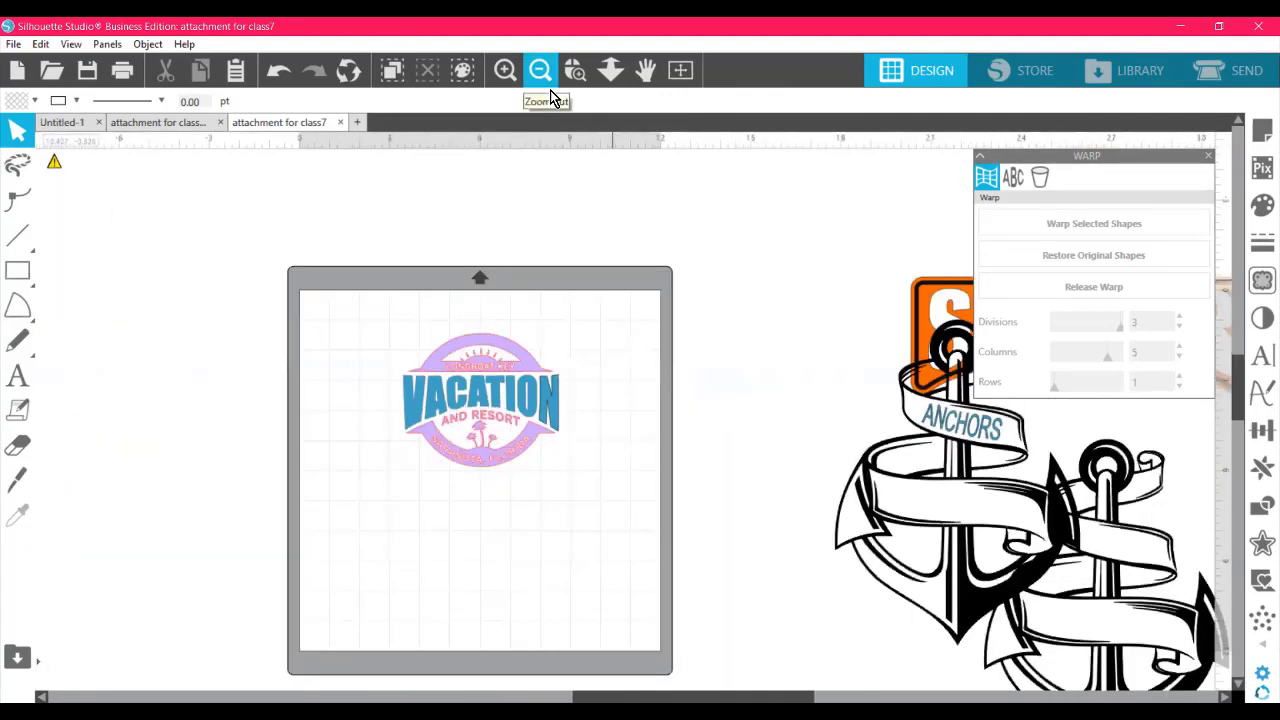
pyautogui.click(550, 90)
pyautogui.click(550, 90)
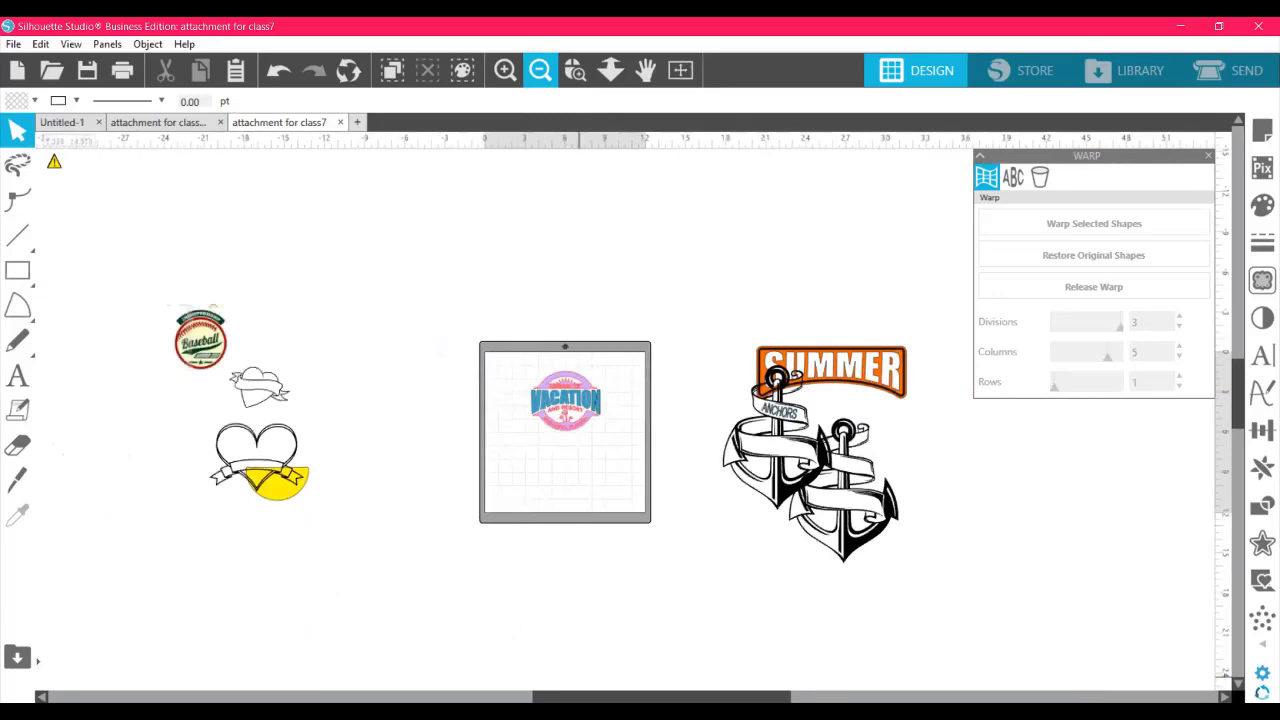
pyautogui.hscroll(2, 531, 540)
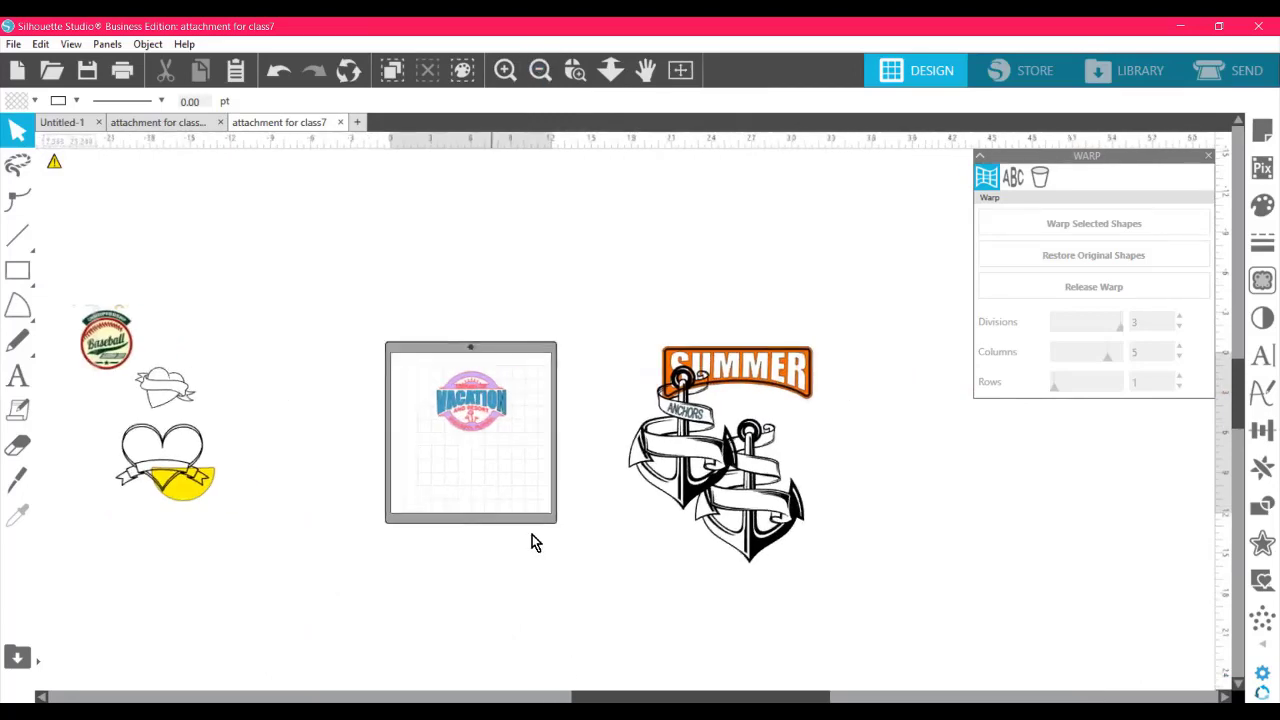
pyautogui.click(537, 78)
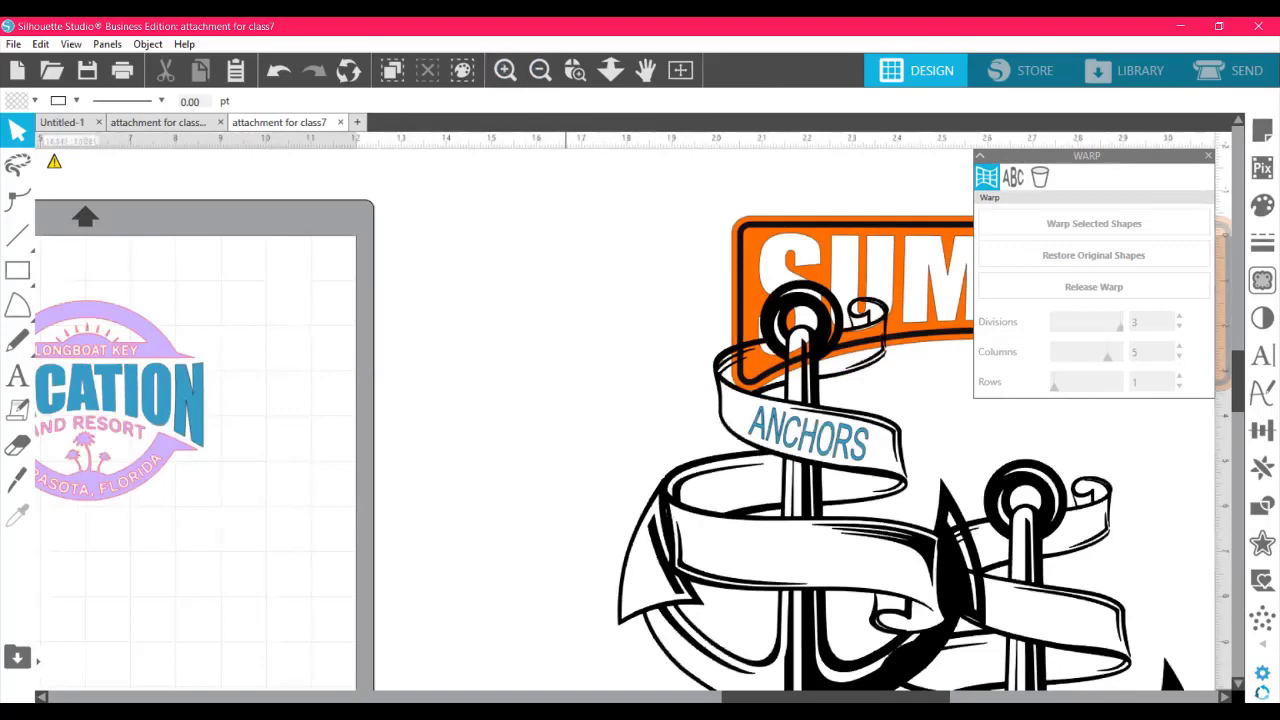
pyautogui.hscroll(-5, 566, 650)
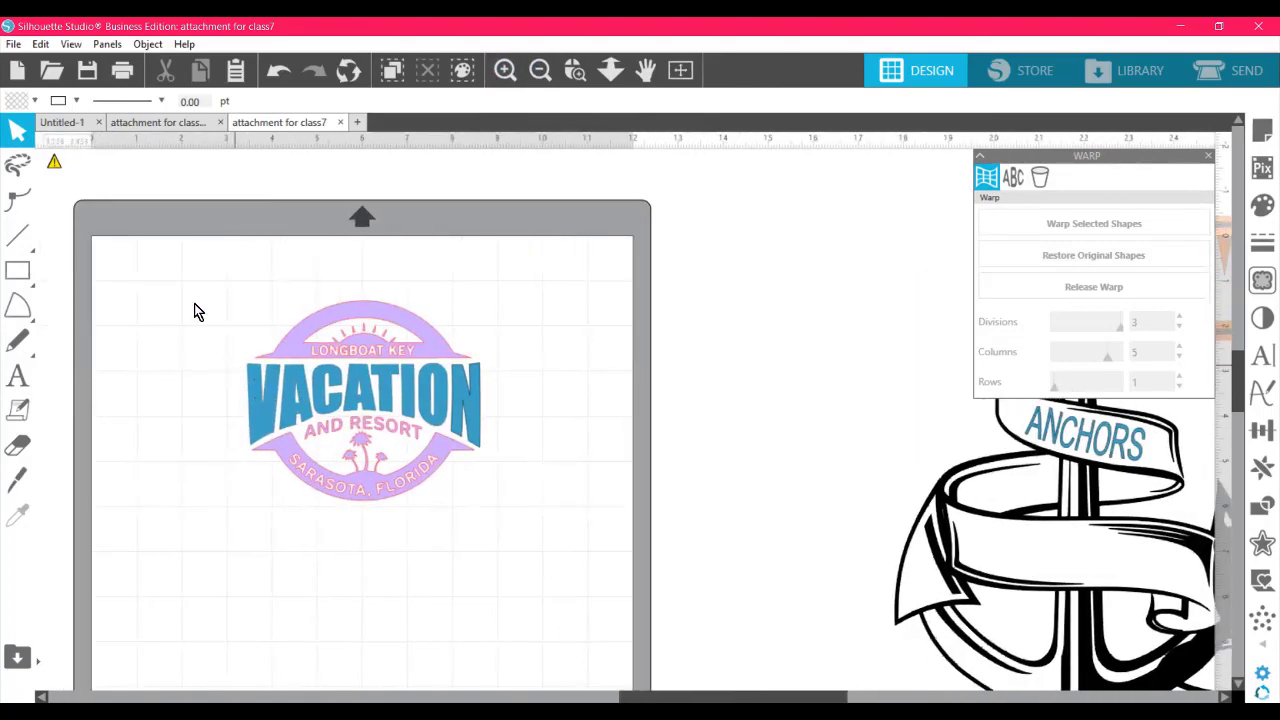
# - Fill every part of the VACATION logo with black and make its outlines transparent
pyautogui.moveTo(214, 280); pyautogui.dragTo(553, 563)
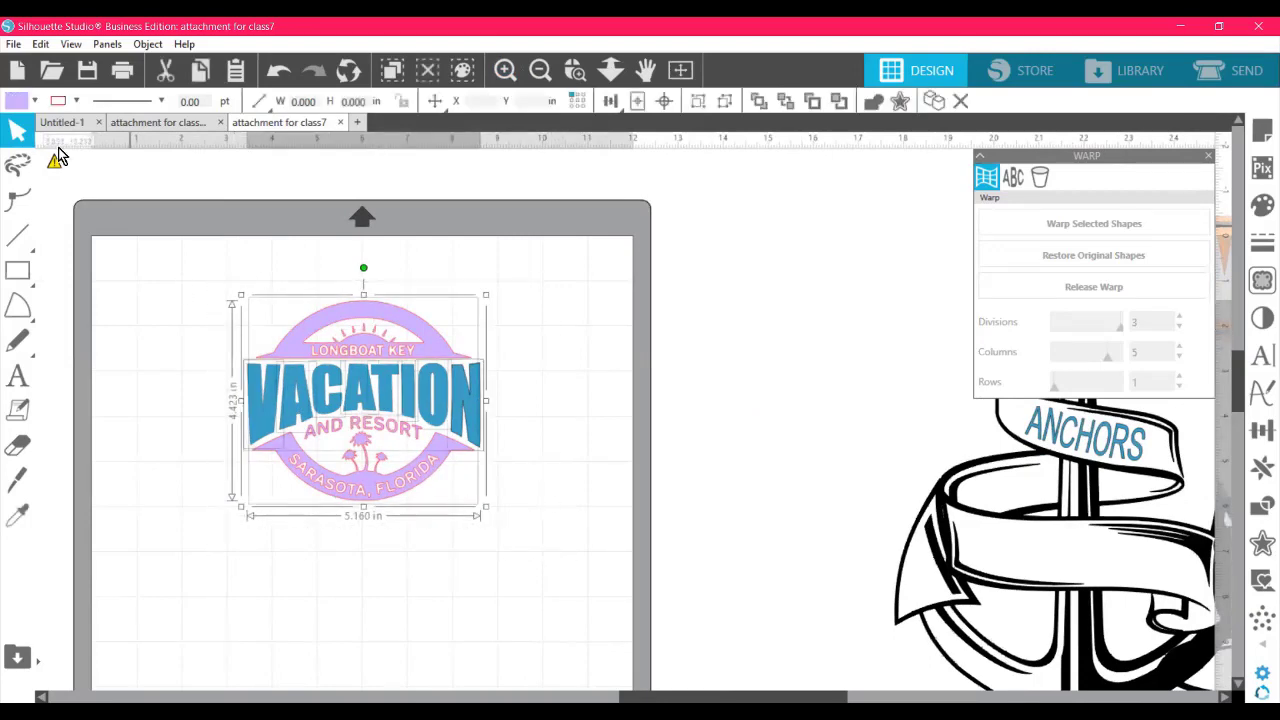
pyautogui.click(34, 101)
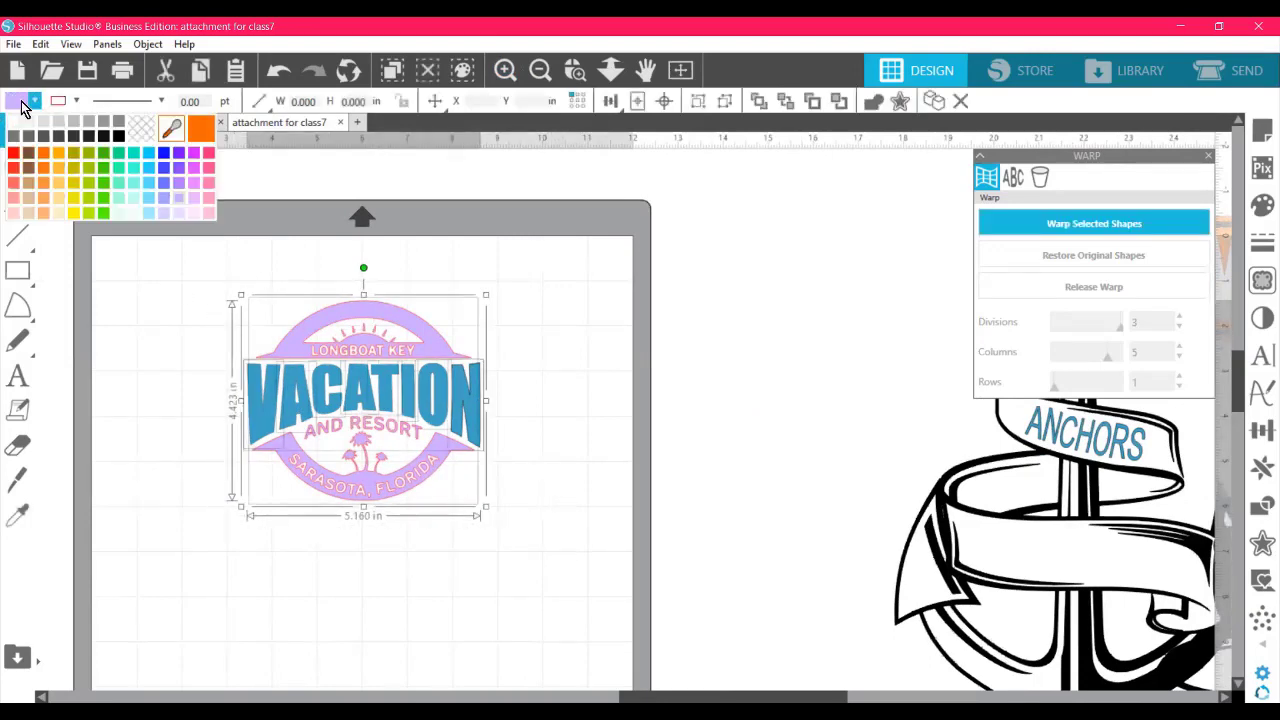
pyautogui.click(113, 133)
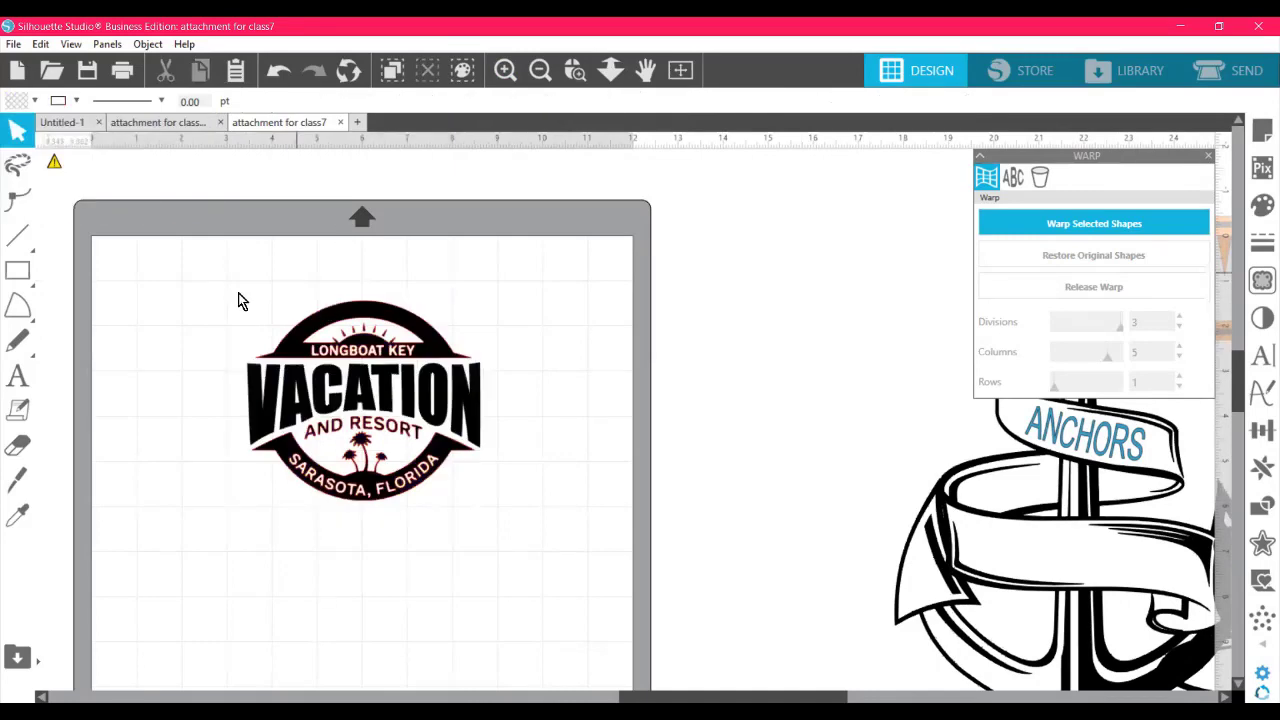
pyautogui.click(76, 102)
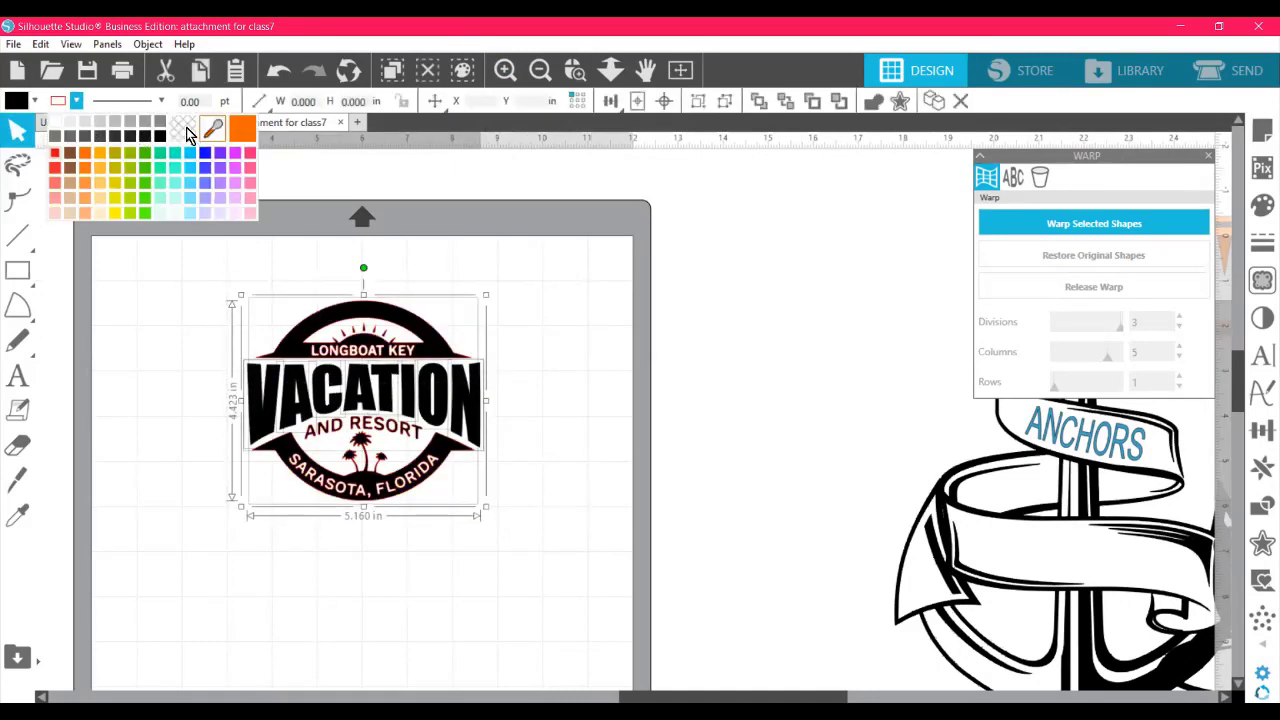
pyautogui.click(806, 411)
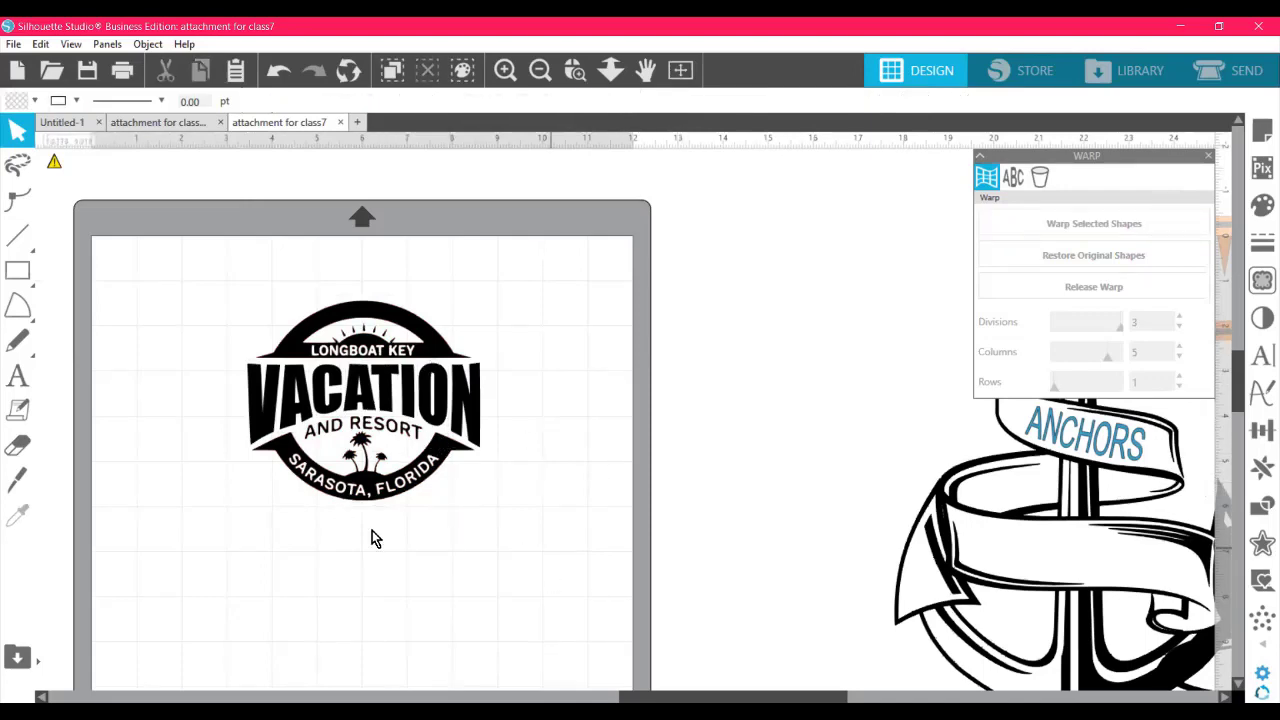
# - Select the word VACATION together with the surrounding logo and group them into one object
pyautogui.moveTo(371, 539); pyautogui.dragTo(216, 288)
pyautogui.rightClick(343, 372)
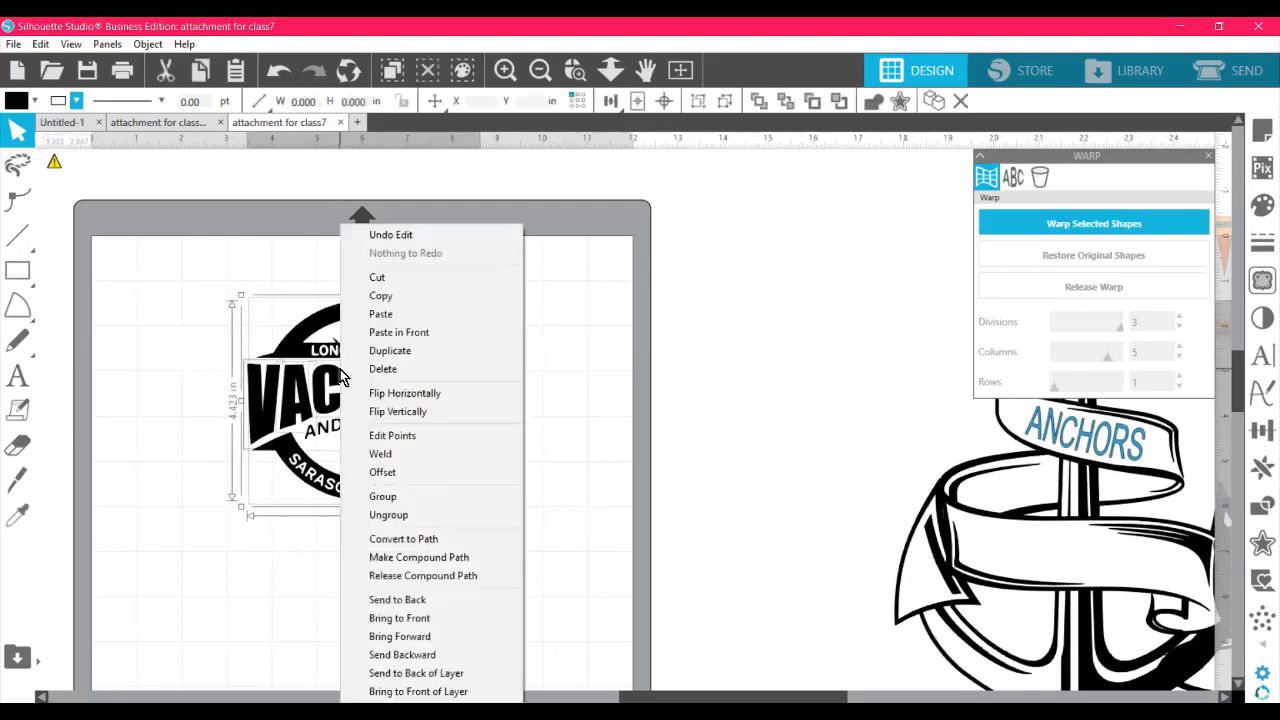
pyautogui.click(423, 497)
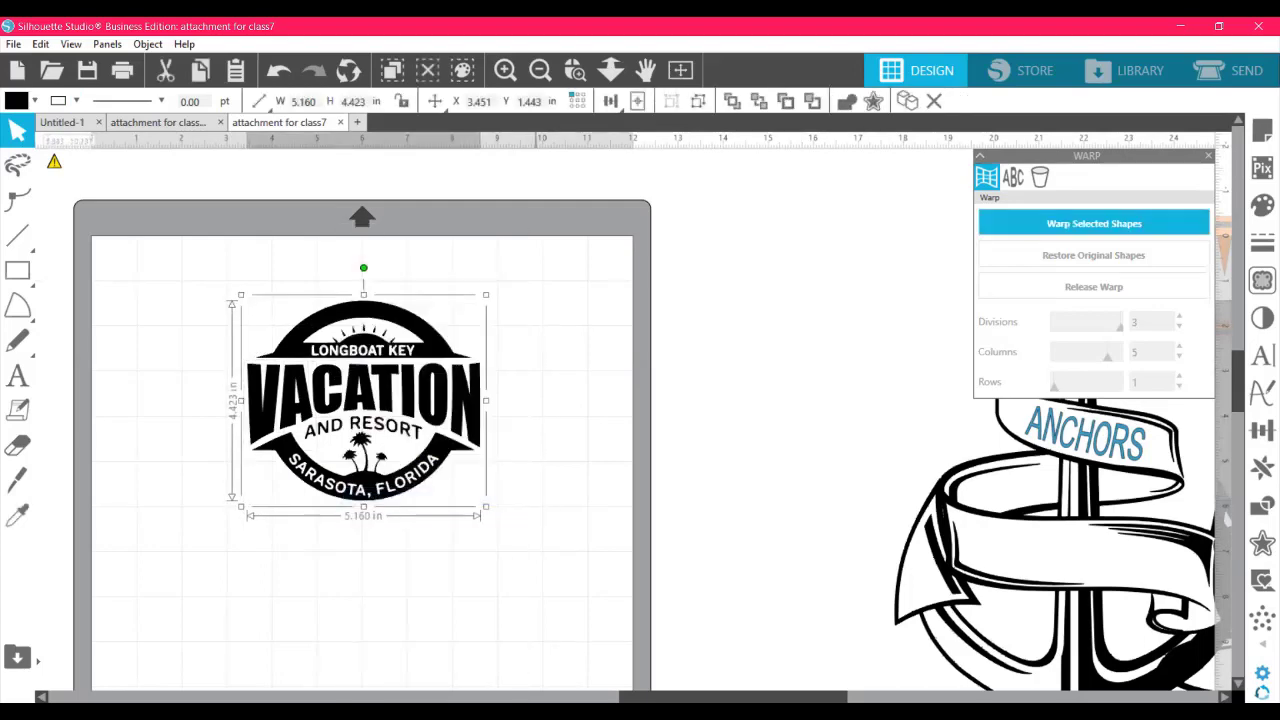
# - Move the large banner heart and the small banner heart away from the yellow half circle, closer to the page
pyautogui.moveTo(668, 697); pyautogui.dragTo(509, 697)
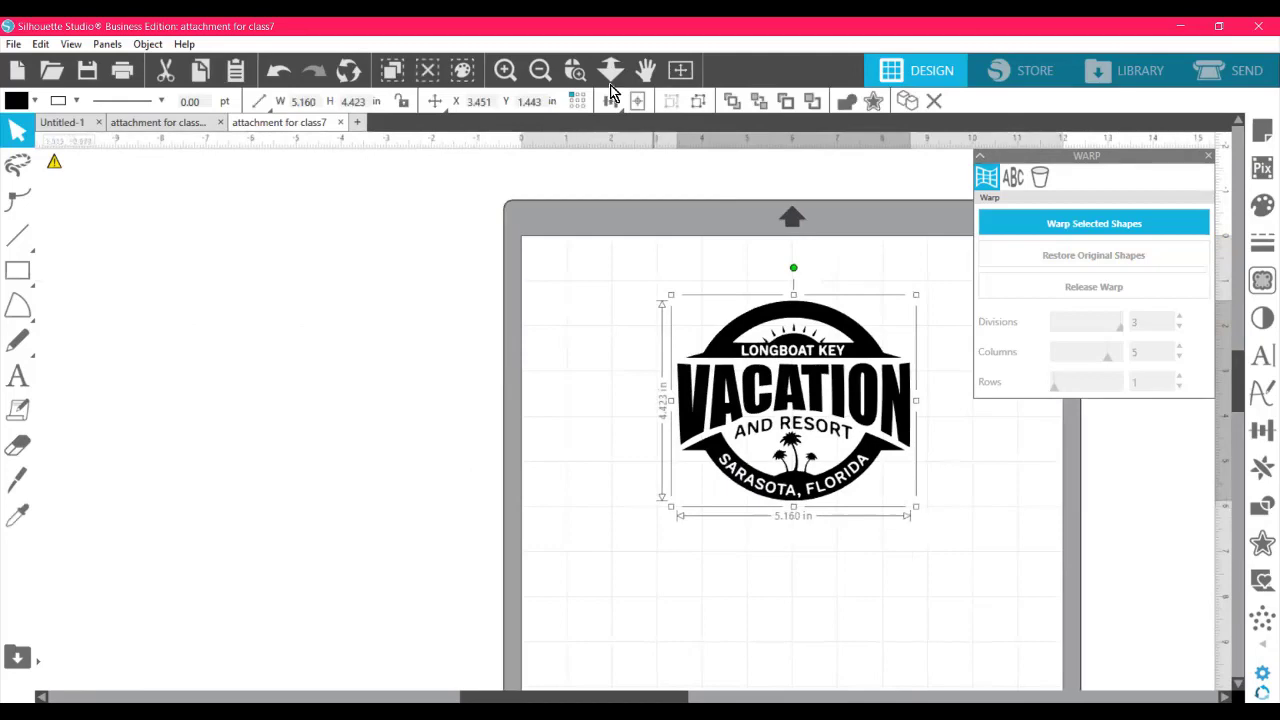
pyautogui.click(540, 70)
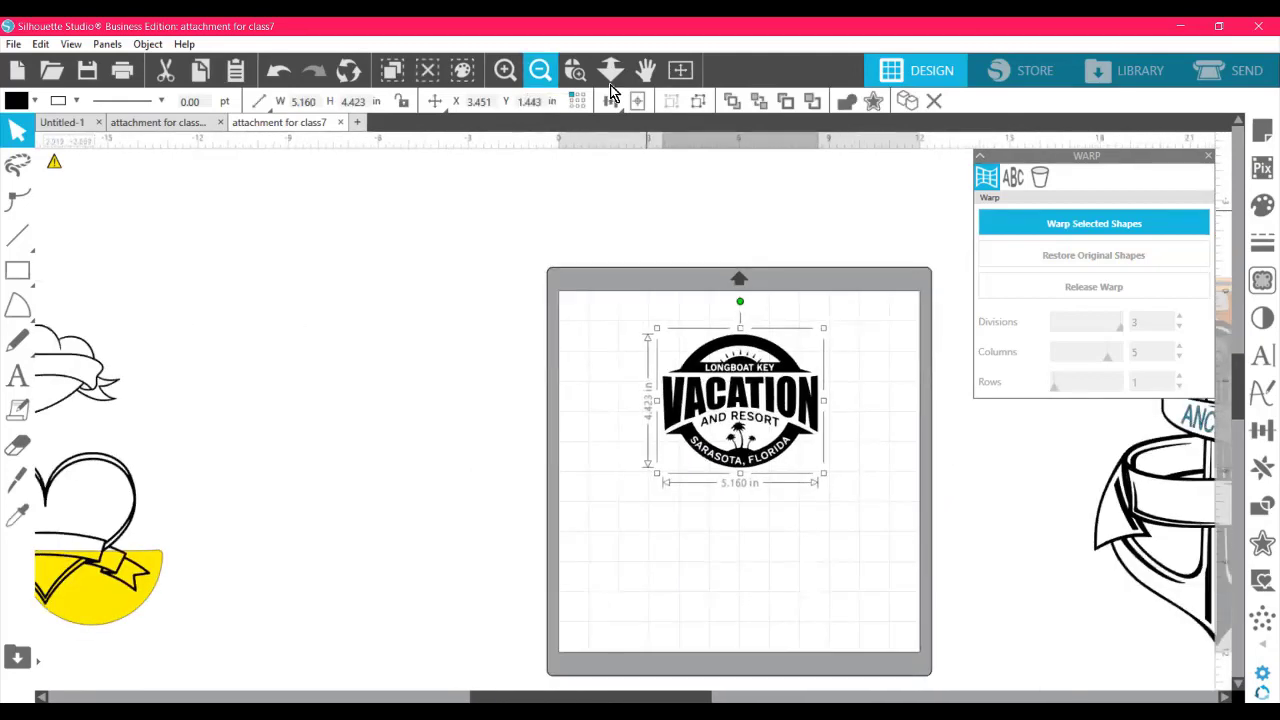
pyautogui.click(540, 70)
pyautogui.moveTo(241, 455); pyautogui.dragTo(468, 250)
pyautogui.click(283, 363)
pyautogui.moveTo(250, 366); pyautogui.dragTo(383, 334)
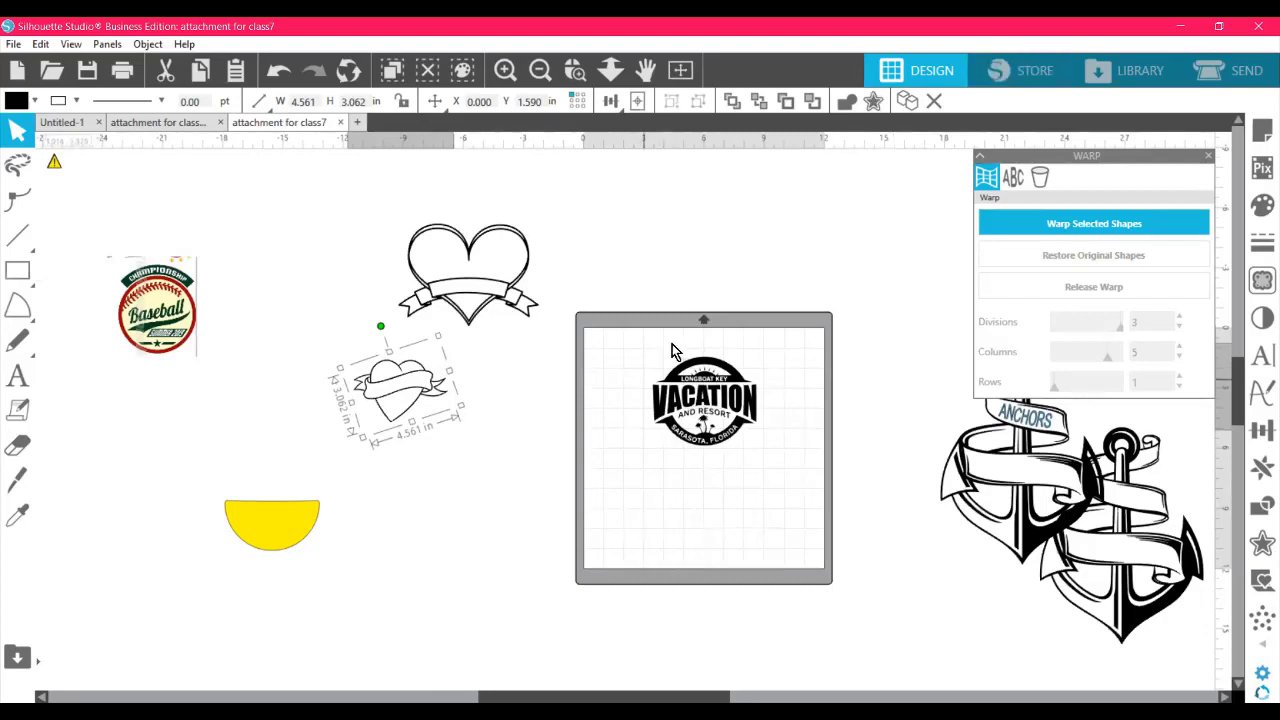
# - Move both banner hearts far from the page, placing them one above the other beneath the baseball image
pyautogui.scroll(-2, 672, 350)
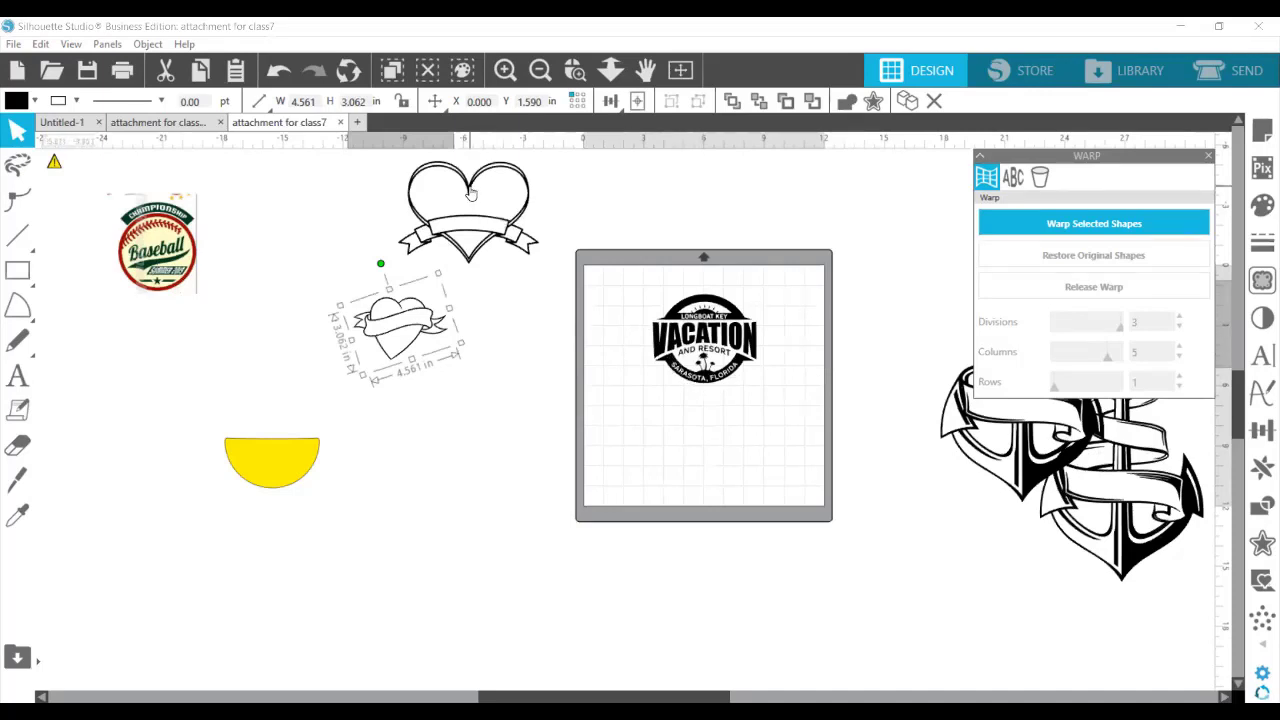
pyautogui.moveTo(471, 193); pyautogui.dragTo(101, 321)
pyautogui.moveTo(356, 333); pyautogui.dragTo(72, 429)
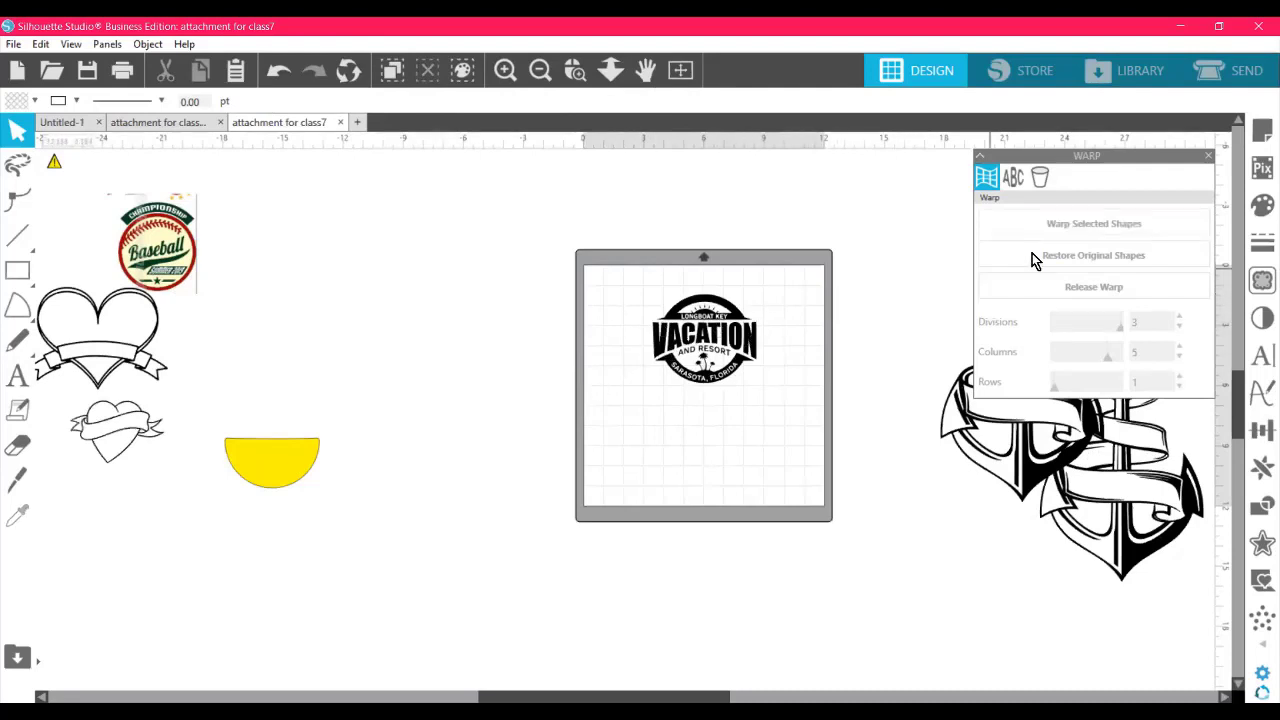
# - Bring up the warp templates and add the text SILHOUETTE beside the page, enlarged to about 15.8 in wide
pyautogui.click(1016, 184)
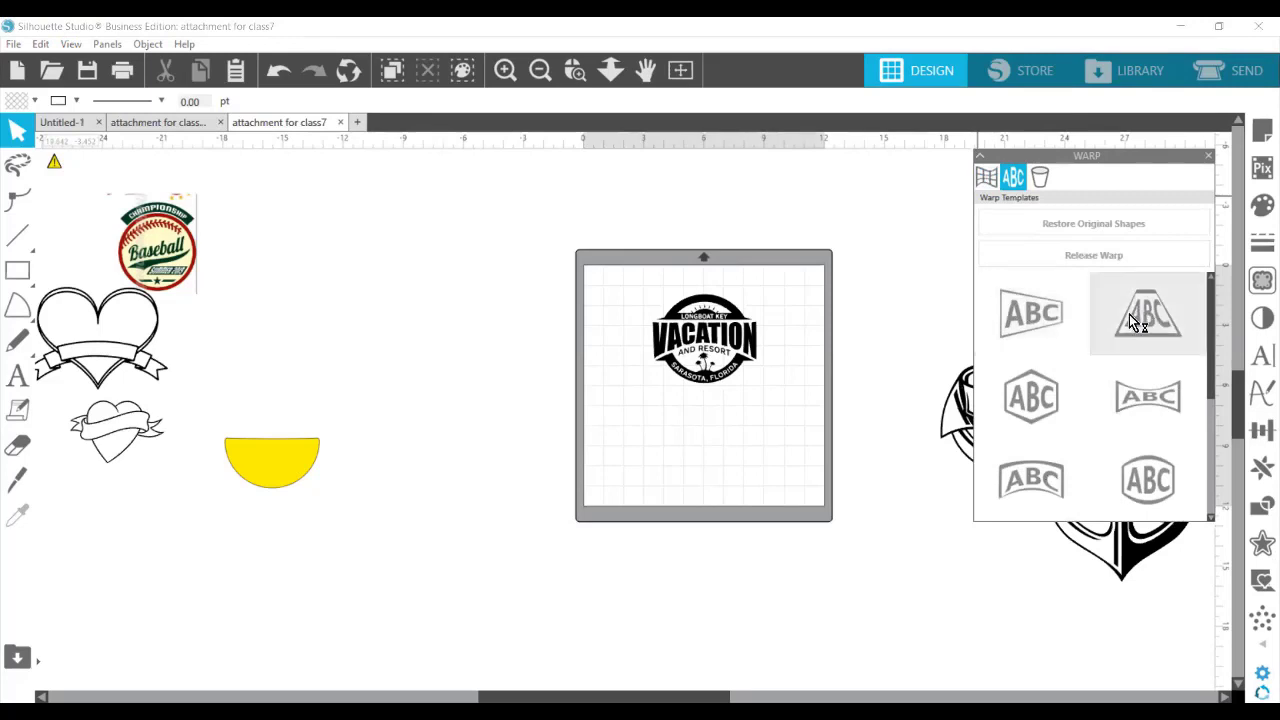
pyautogui.moveTo(1213, 300)
pyautogui.mouseDown()
pyautogui.moveTo(1205, 439)
pyautogui.moveTo(1214, 300)
pyautogui.mouseUp()
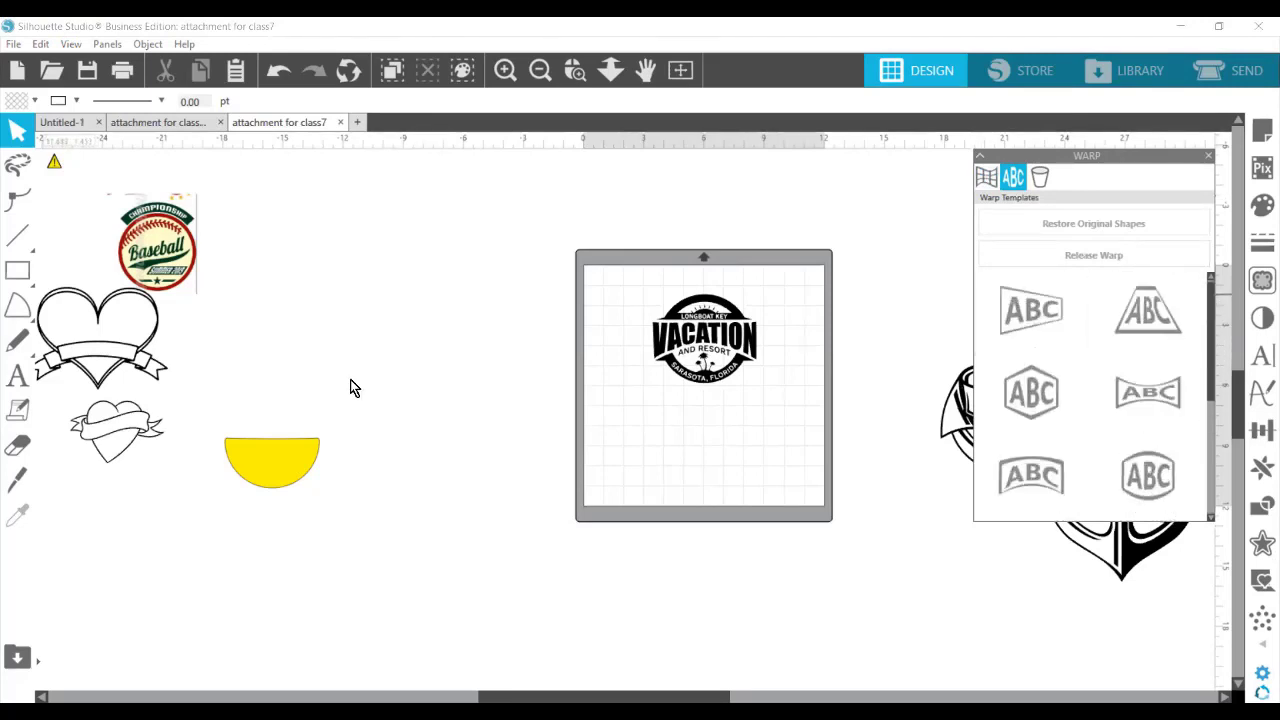
pyautogui.click(18, 373)
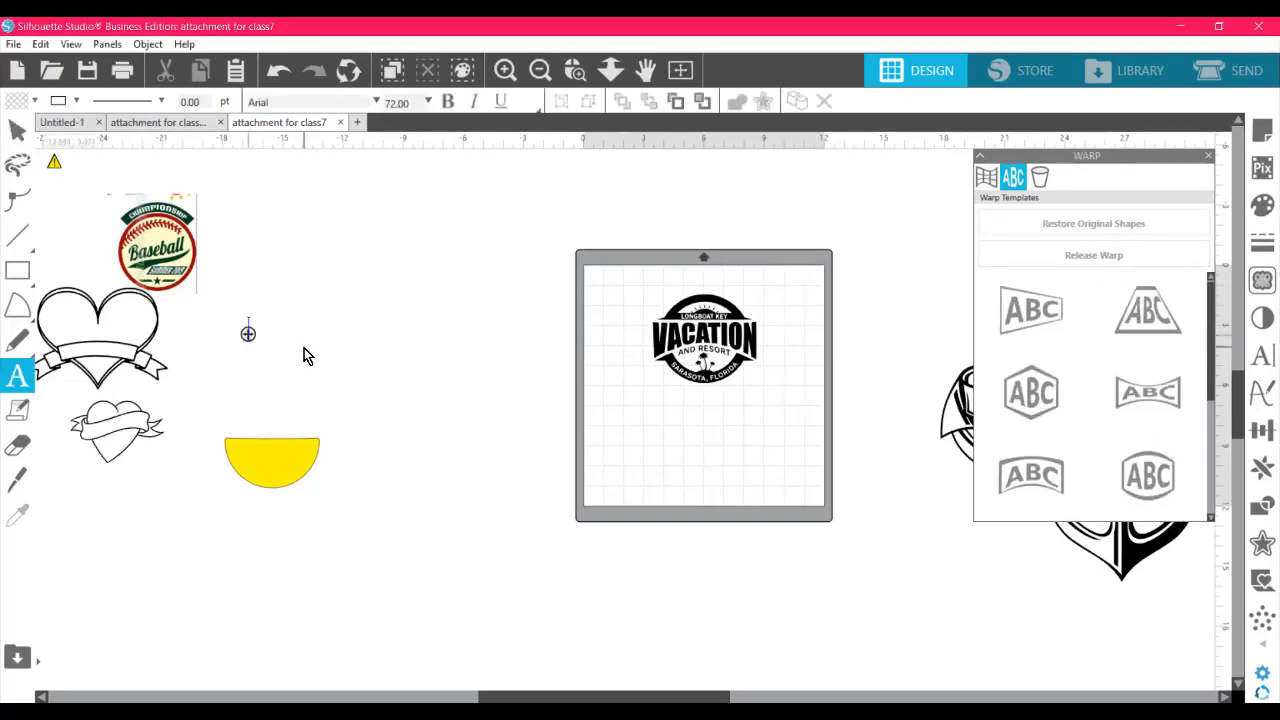
pyautogui.write('SIL')
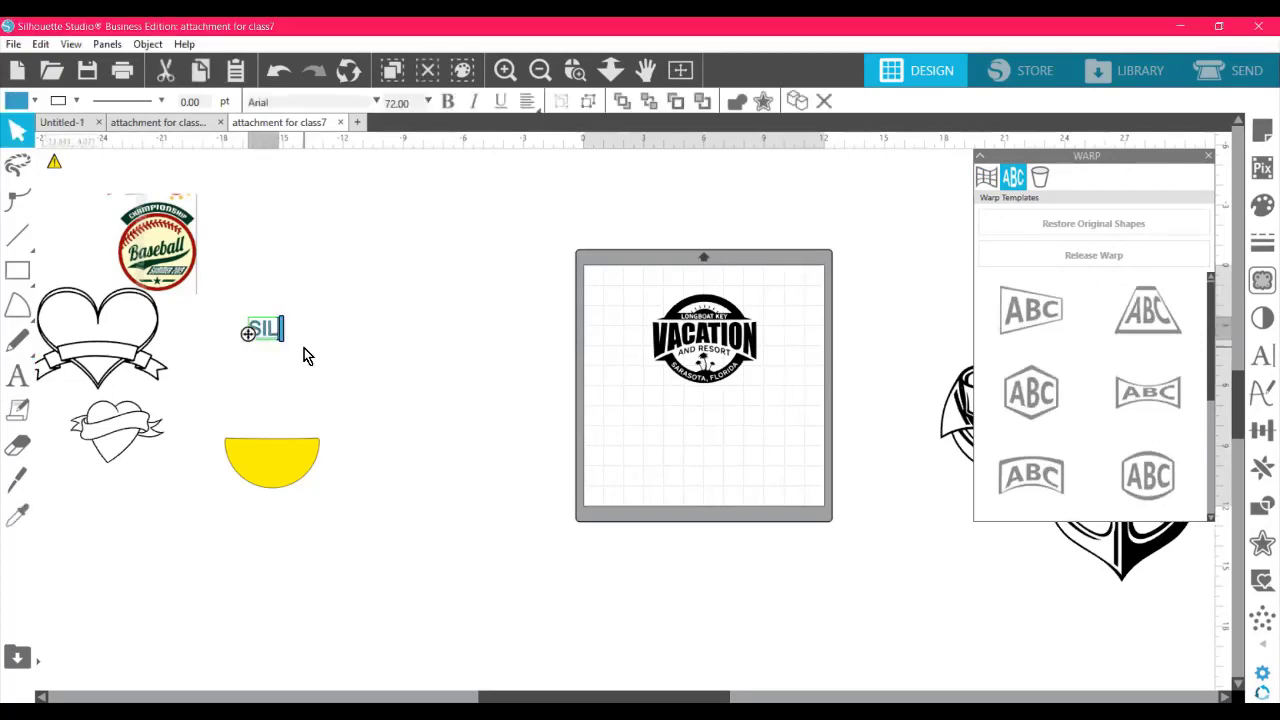
pyautogui.write('HOUETTE')
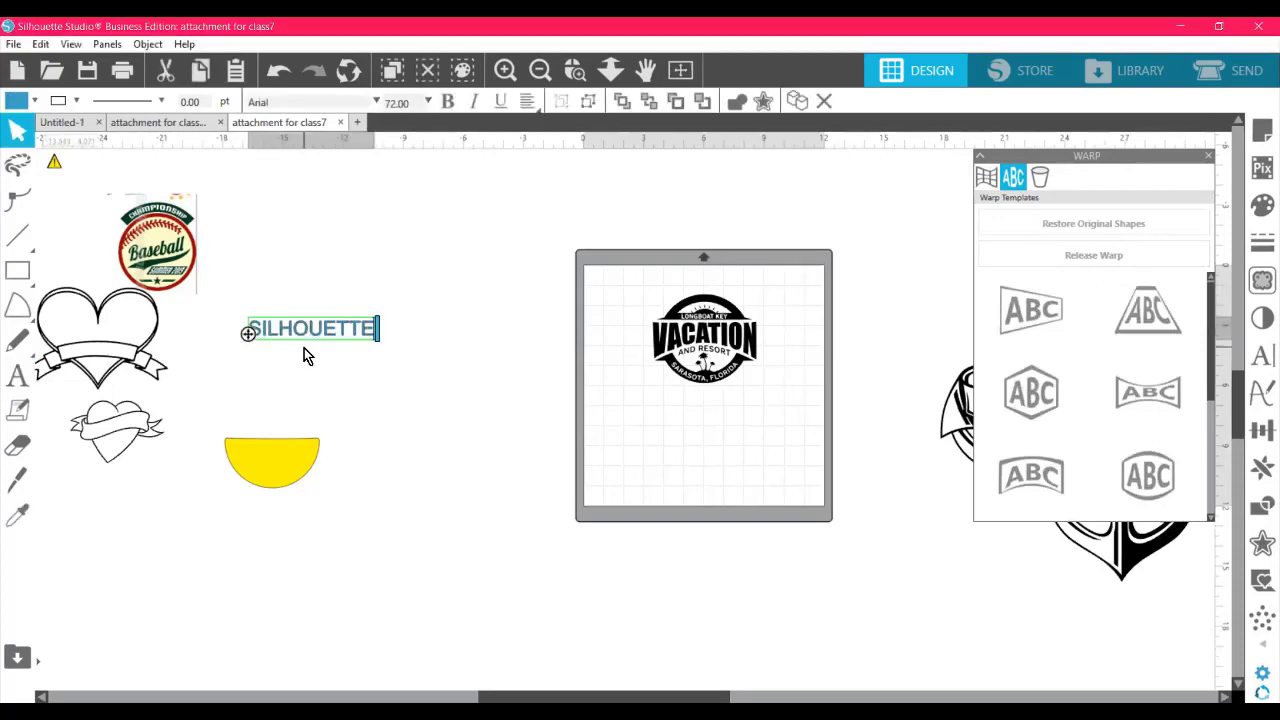
pyautogui.click(345, 373)
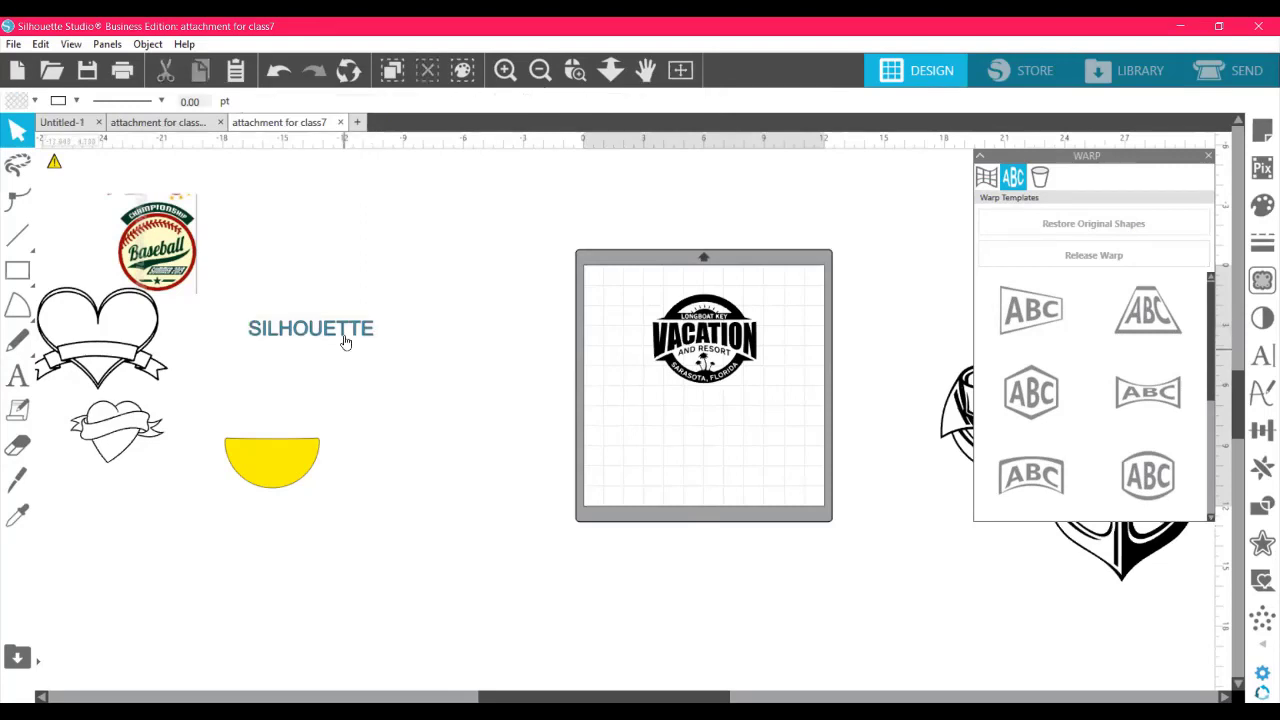
pyautogui.click(343, 334)
pyautogui.moveTo(379, 347); pyautogui.dragTo(545, 526)
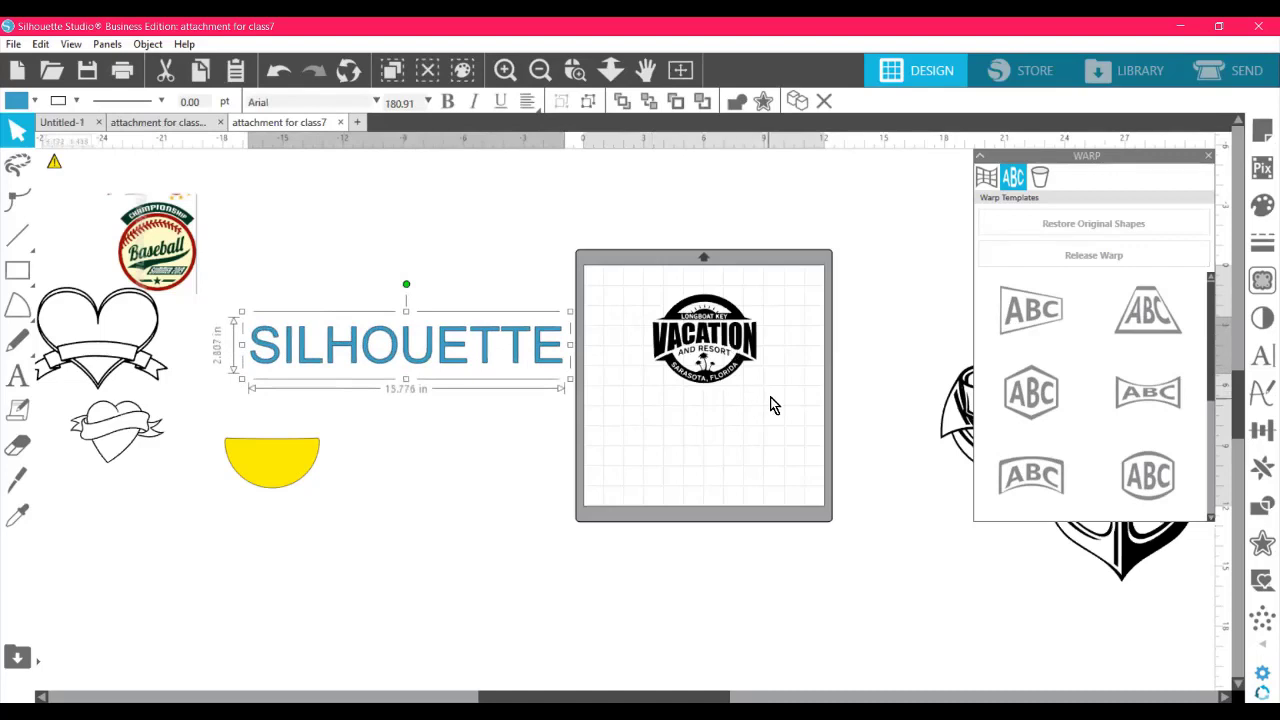
# - Move the VACATION logo and the yellow half circle away from the SILHOUETTE text, below the small heart
pyautogui.click(667, 318)
pyautogui.moveTo(672, 342); pyautogui.dragTo(37, 555)
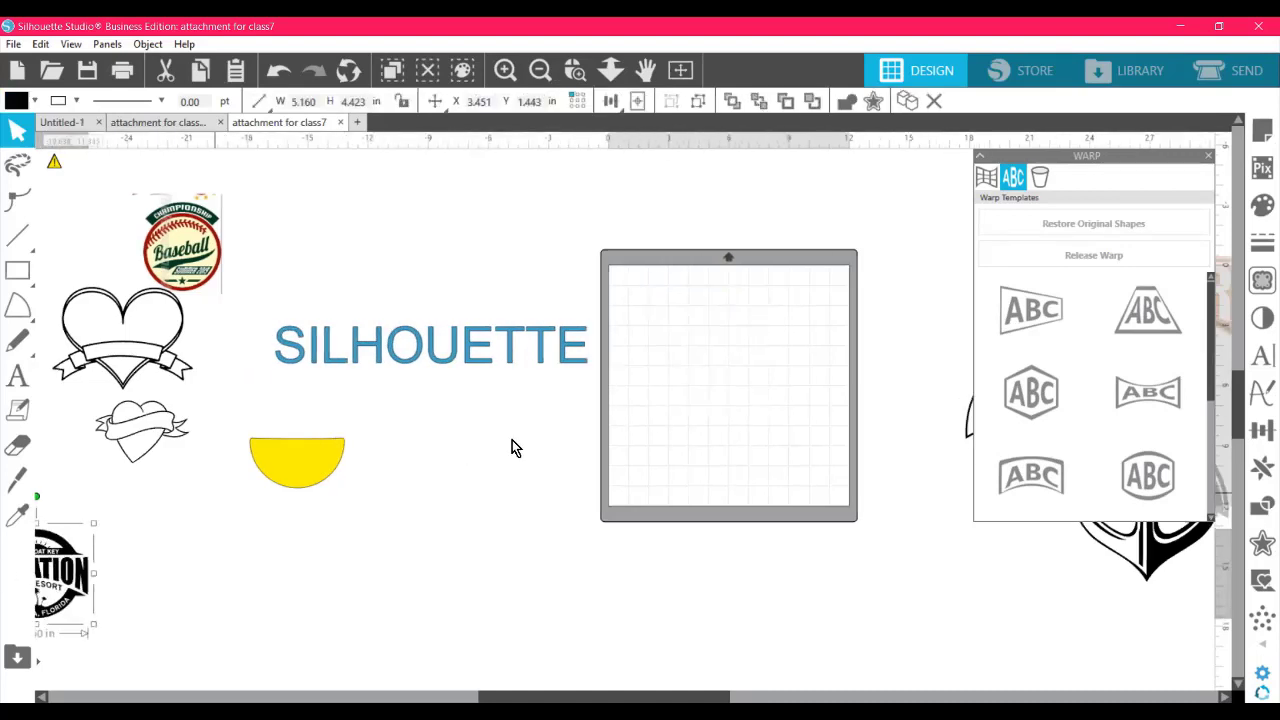
pyautogui.click(297, 460)
pyautogui.moveTo(297, 460); pyautogui.dragTo(38, 508)
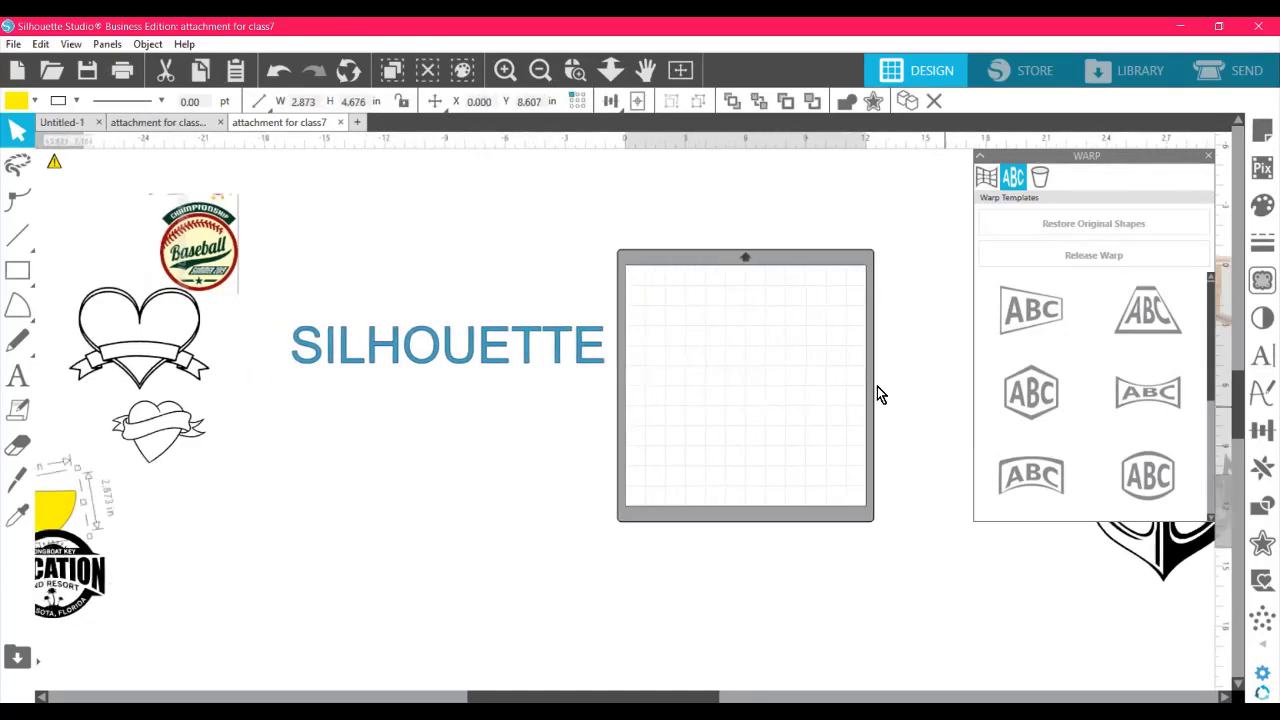
# - Apply the hexagon warp template to the SILHOUETTE text and stretch its lower and upper middle points into a tall diamond
pyautogui.click(522, 352)
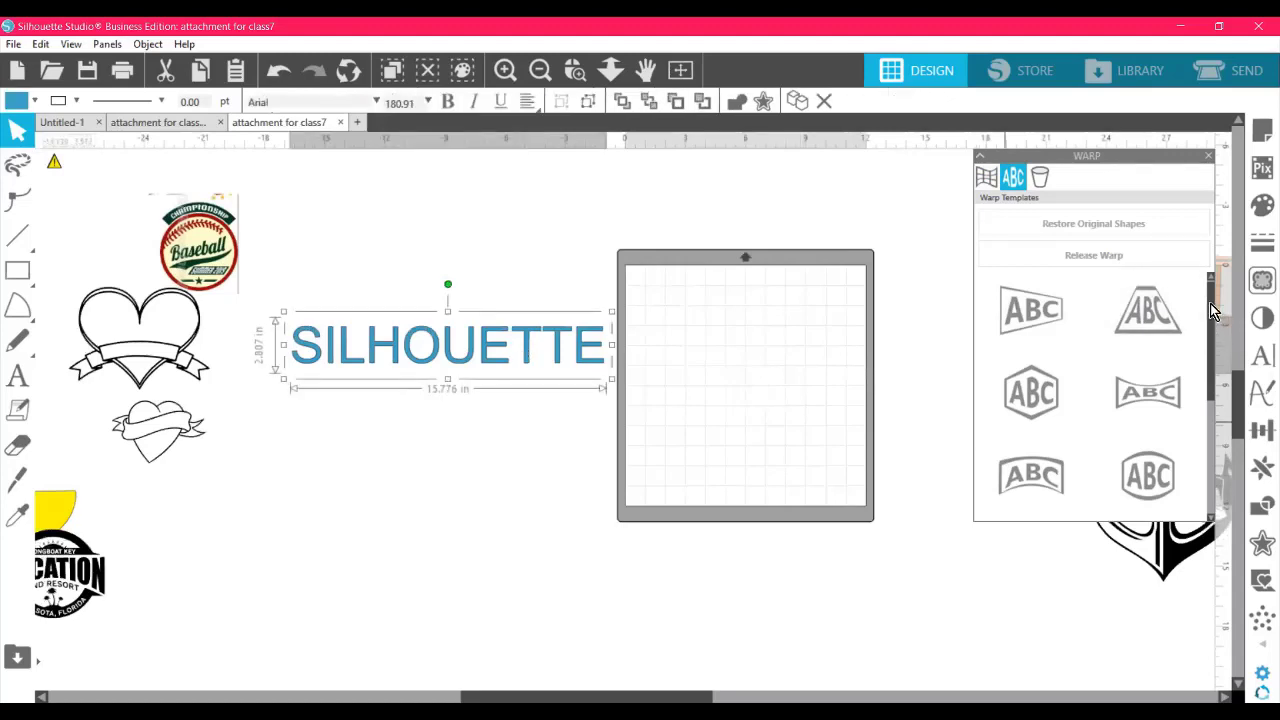
pyautogui.moveTo(1210, 303)
pyautogui.mouseDown()
pyautogui.moveTo(1213, 449)
pyautogui.moveTo(1205, 305)
pyautogui.mouseUp()
pyautogui.click(1040, 396)
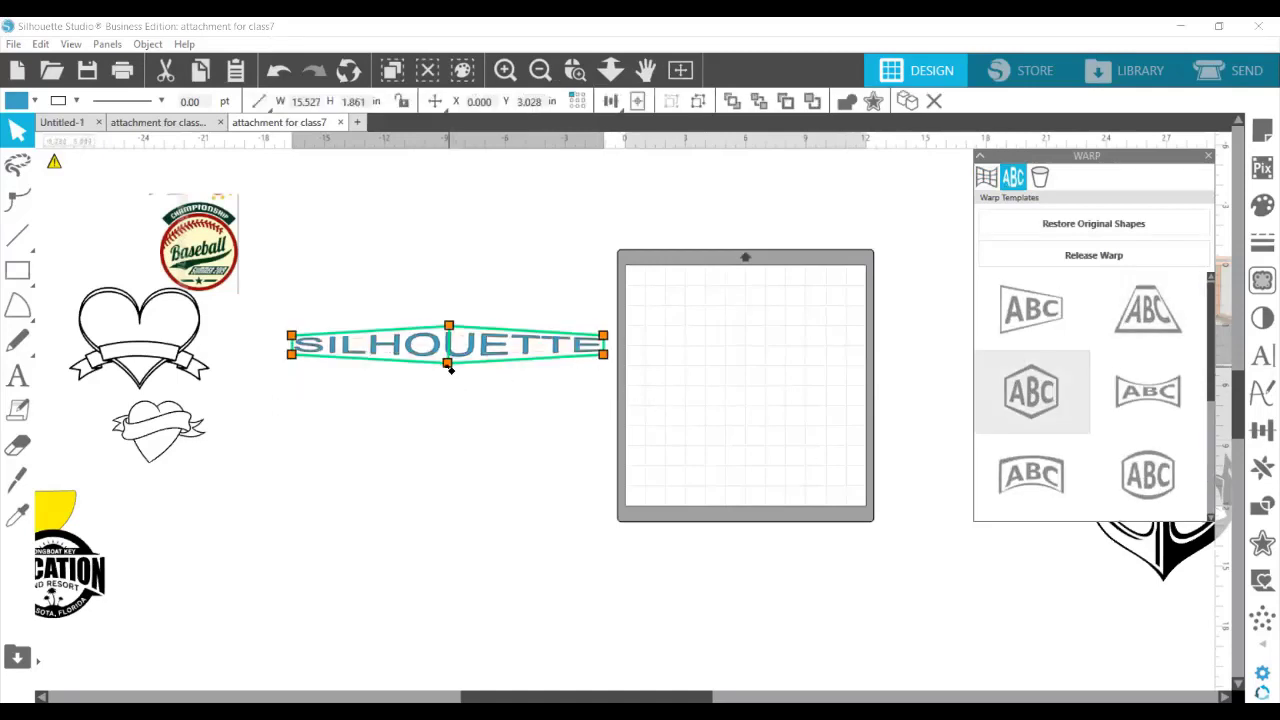
pyautogui.moveTo(452, 548); pyautogui.dragTo(453, 536)
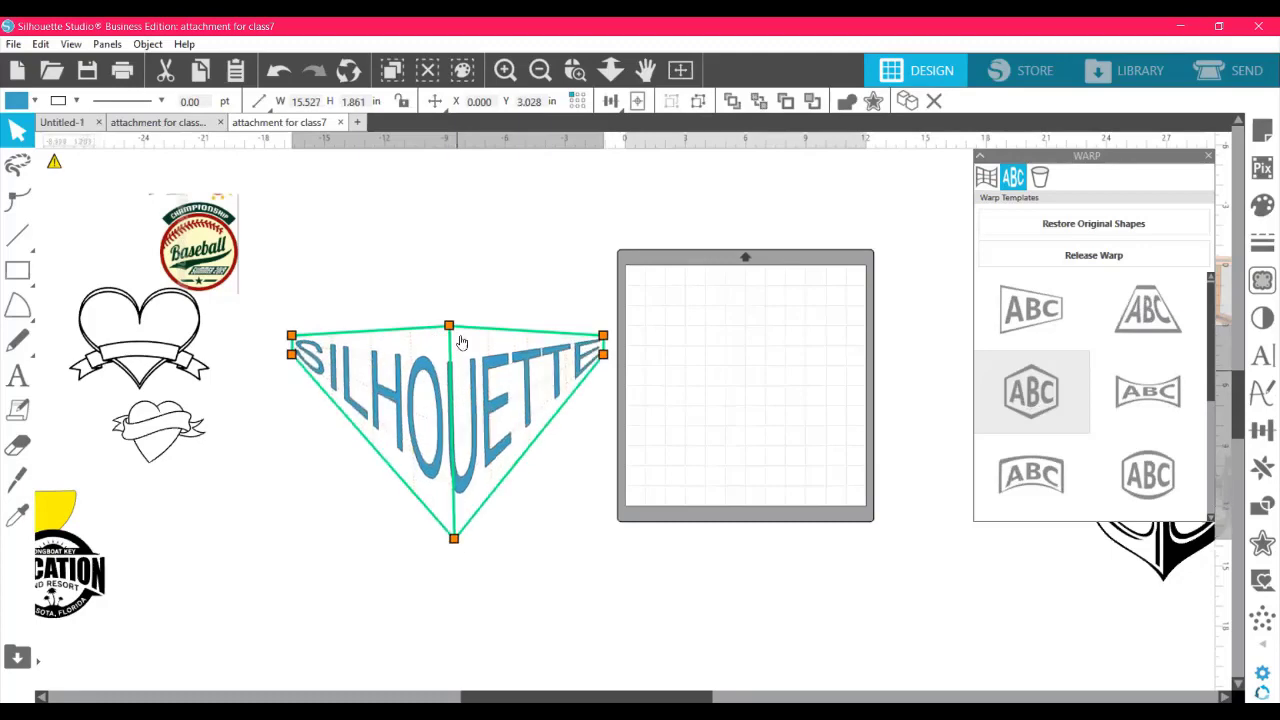
pyautogui.moveTo(449, 326); pyautogui.dragTo(437, 185)
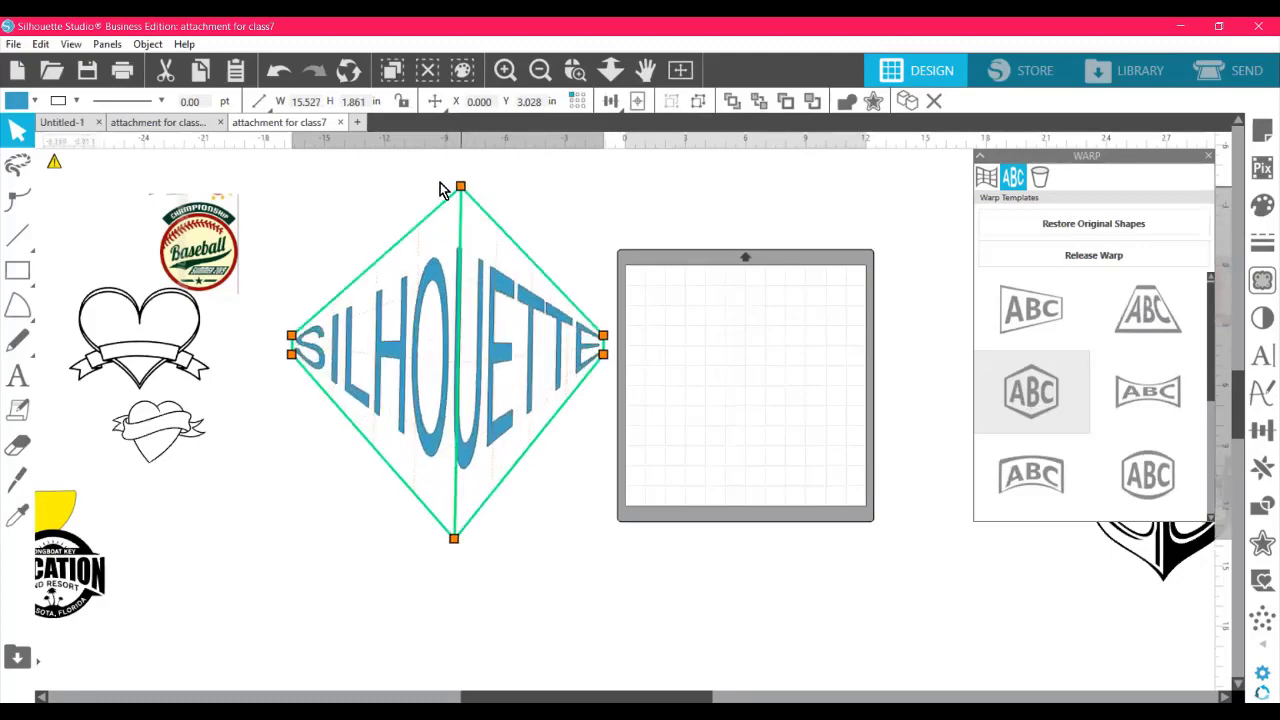
pyautogui.click(707, 435)
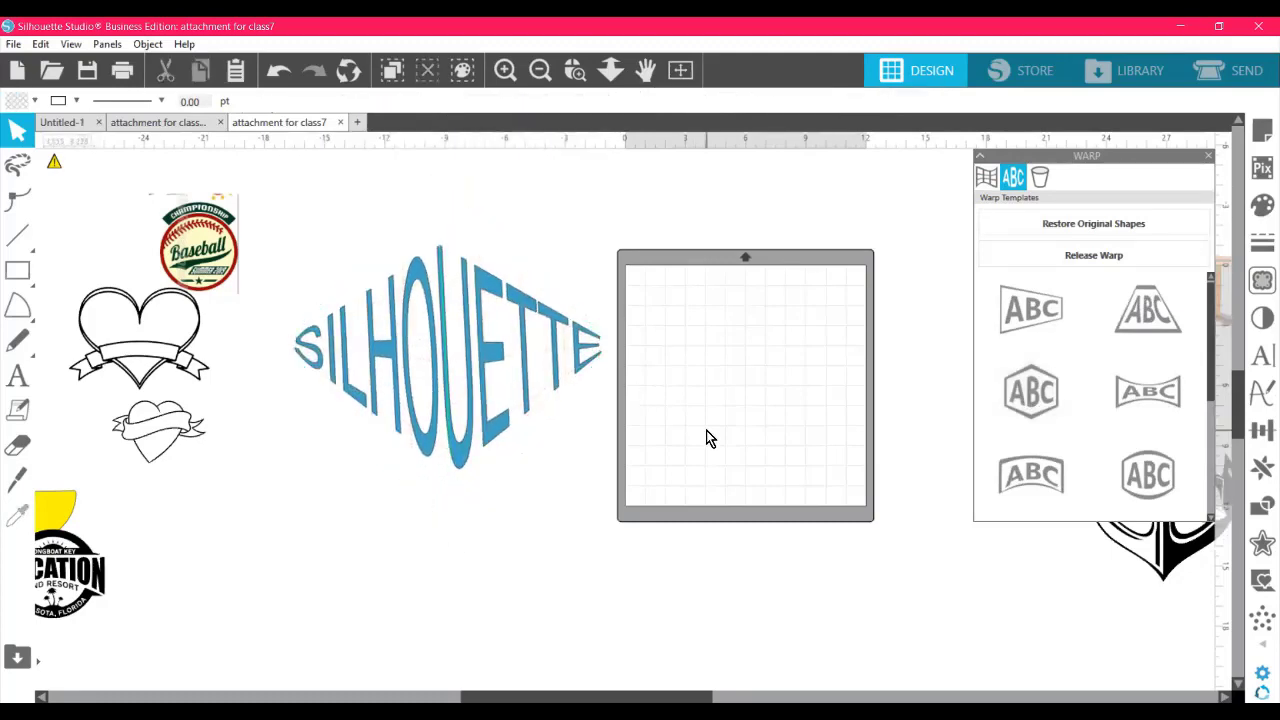
pyautogui.click(560, 352)
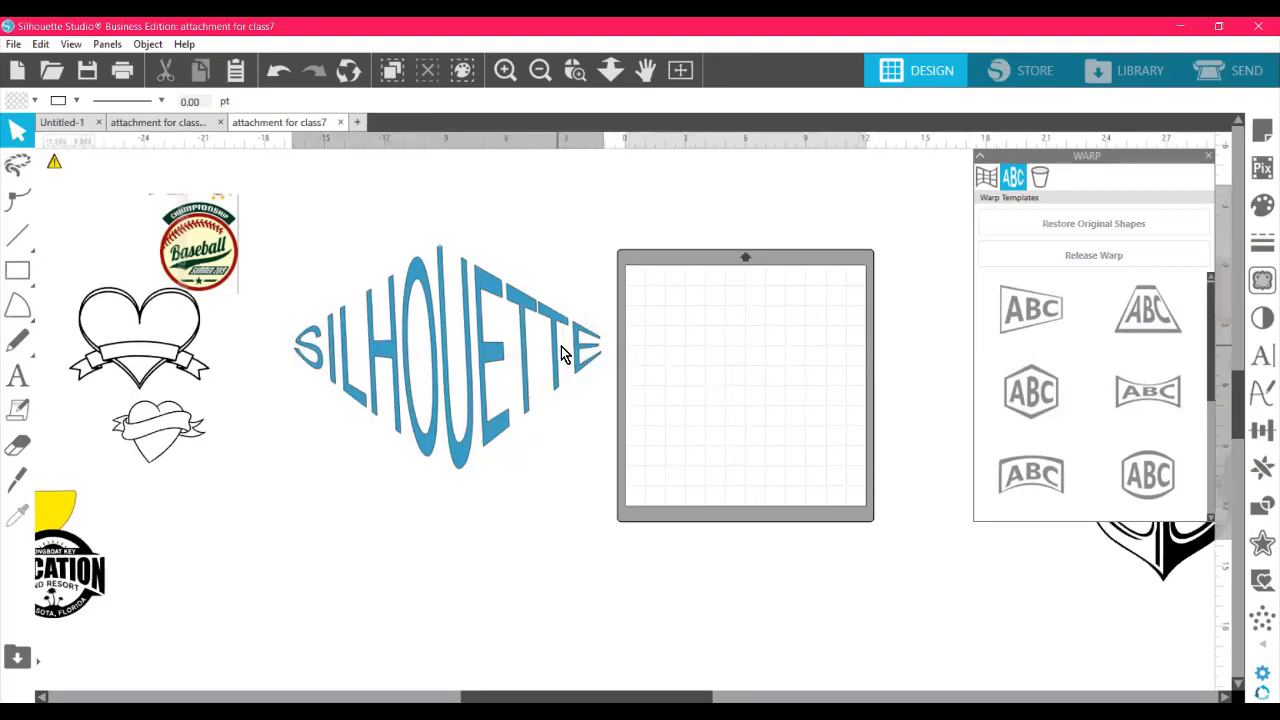
# - Try the side-taper warp template on the SILHOUETTE text, pulling its lower-left corner far down to heighten the first letters
pyautogui.click(1010, 318)
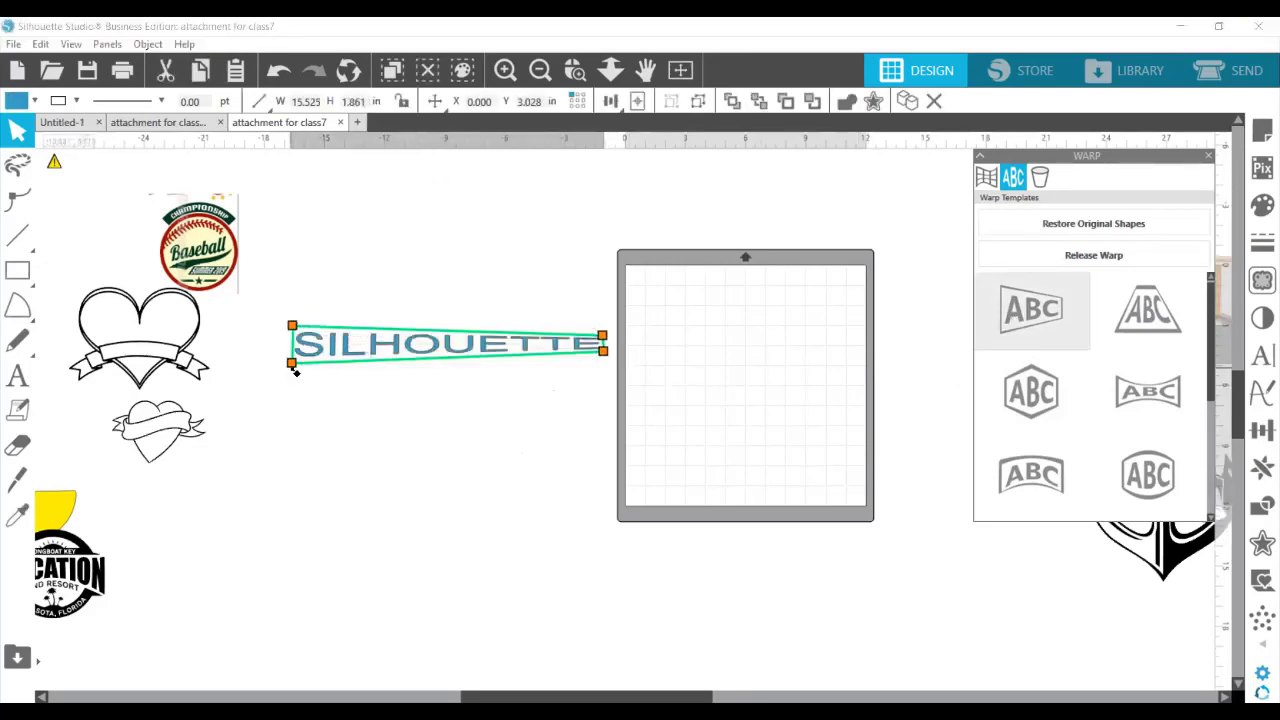
pyautogui.moveTo(291, 362); pyautogui.dragTo(263, 592)
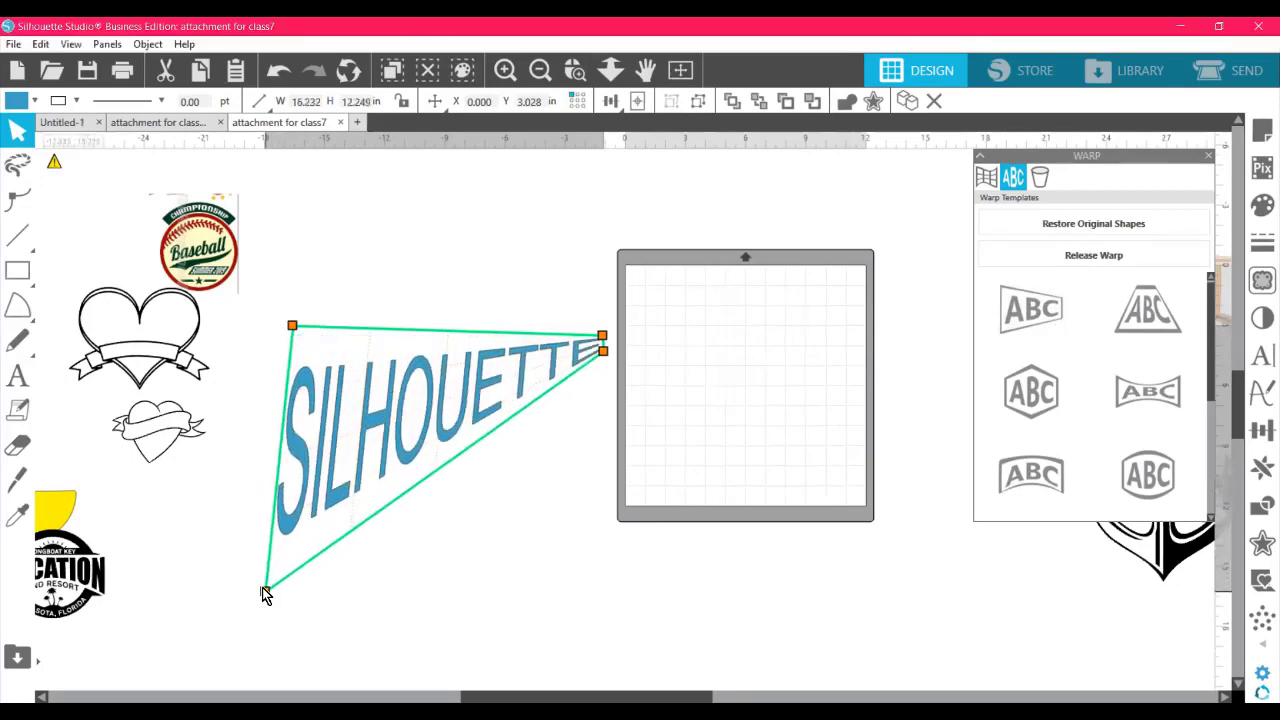
# - Try the pinched and the arched warp templates on the SILHOUETTE text, reshaping each by its corner and curve points
pyautogui.click(1157, 402)
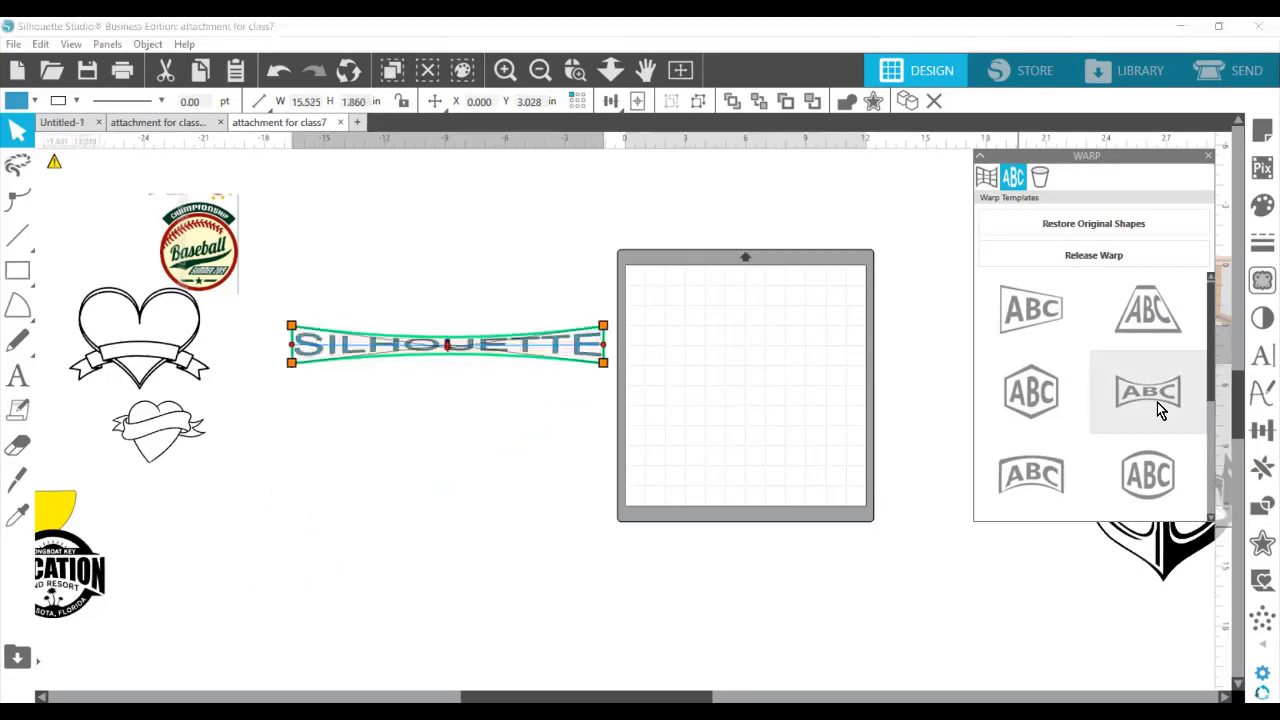
pyautogui.click(448, 350)
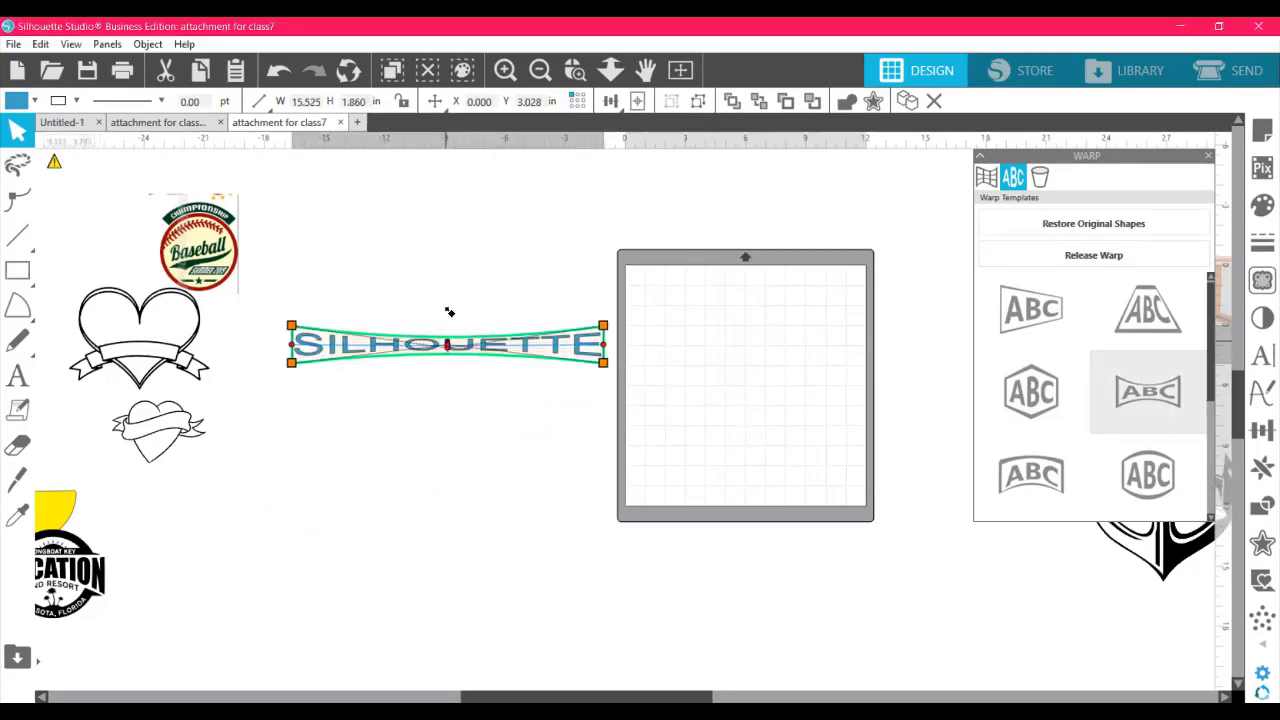
pyautogui.moveTo(449, 312); pyautogui.dragTo(464, 380)
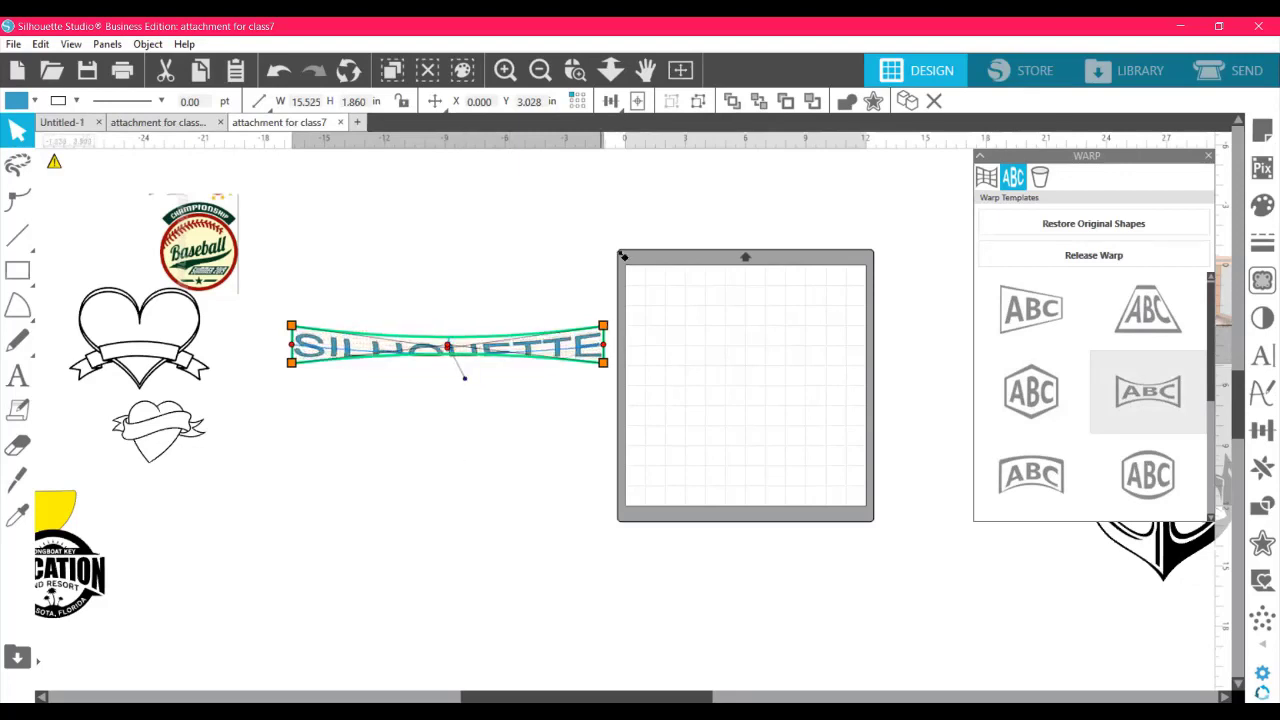
pyautogui.moveTo(603, 326); pyautogui.dragTo(632, 210)
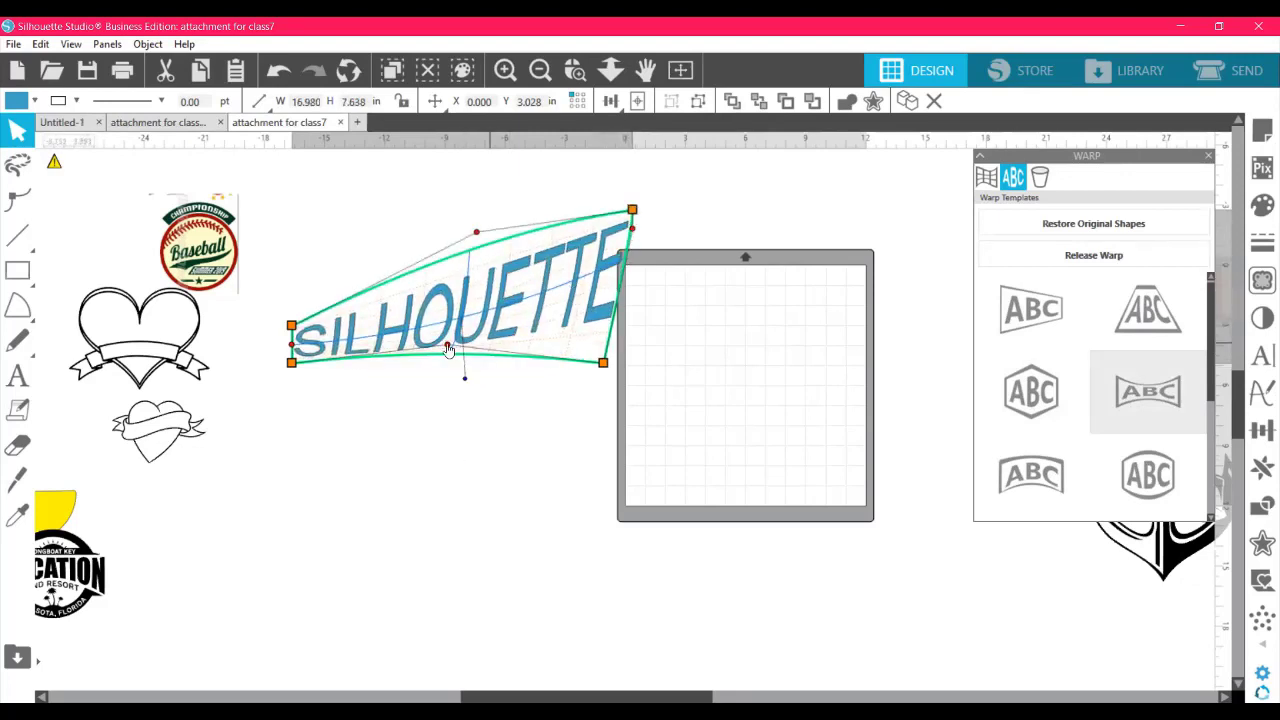
pyautogui.moveTo(448, 349); pyautogui.dragTo(440, 641)
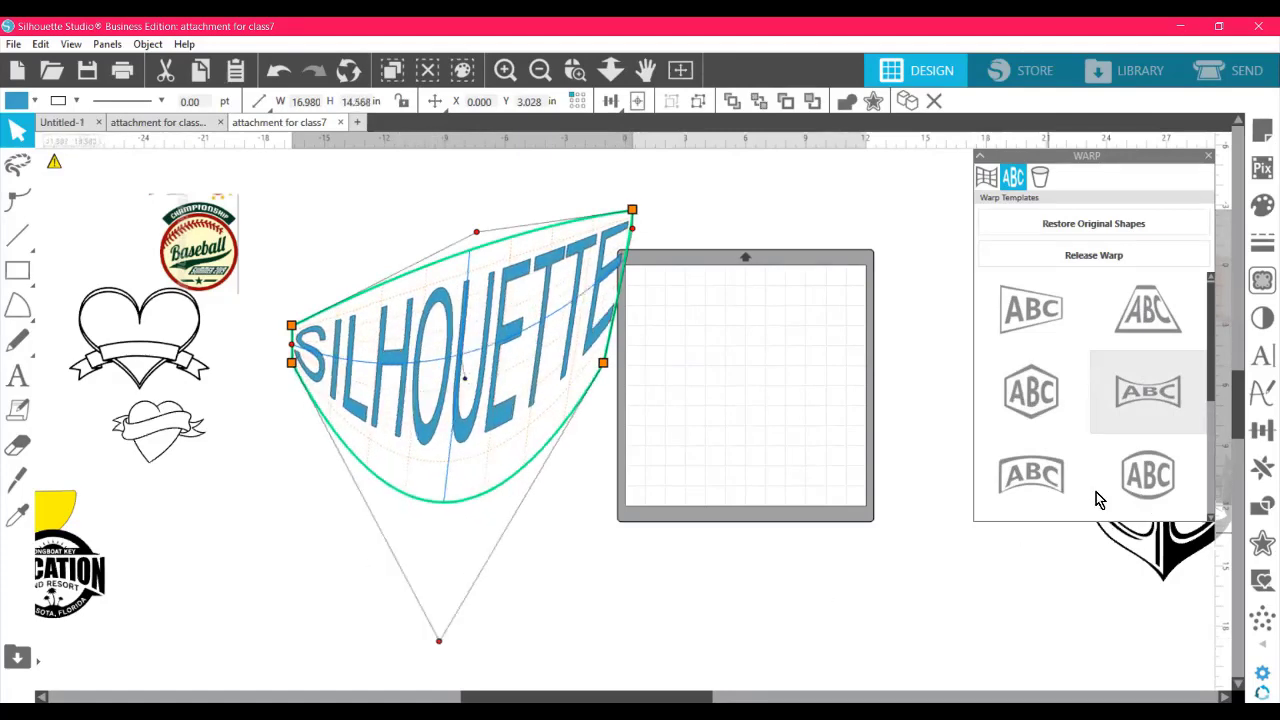
pyautogui.click(1058, 485)
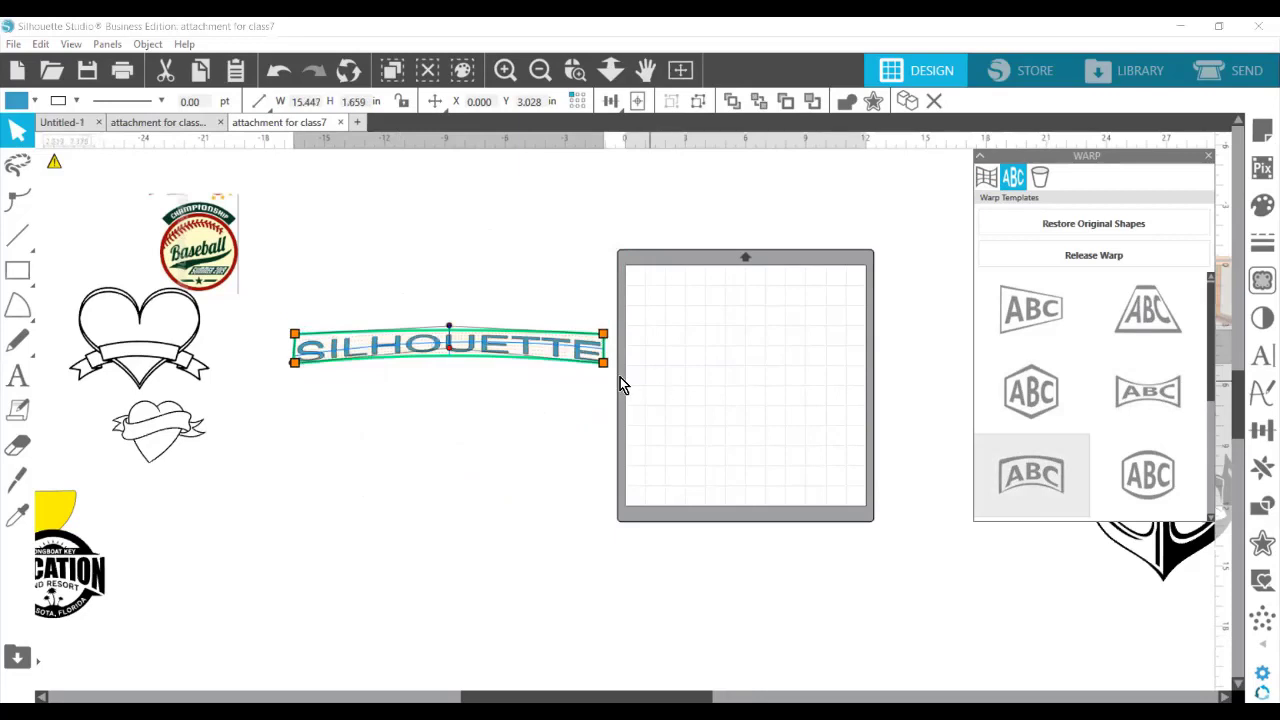
pyautogui.moveTo(611, 369); pyautogui.dragTo(614, 420)
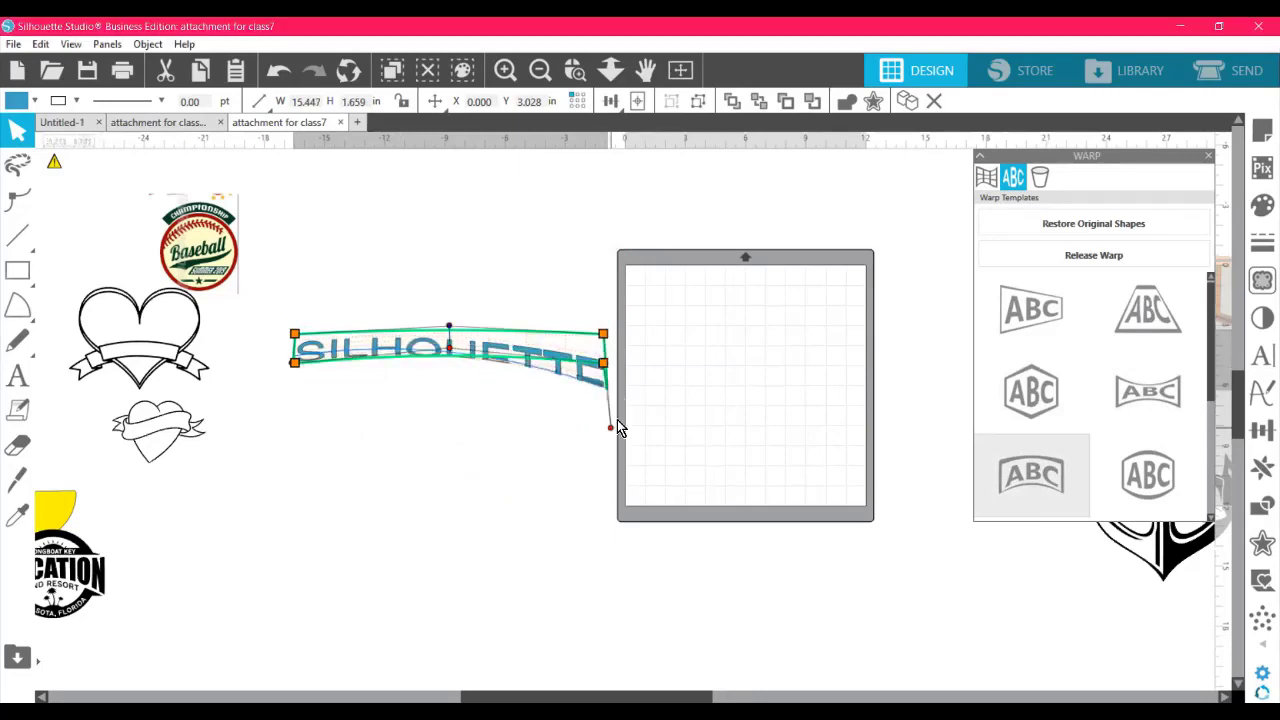
# - Apply the hexagon warp template to SILHOUETTE, spreading its middle and right-hand points vertically so the letters grow taller toward the final E
pyautogui.click(1041, 391)
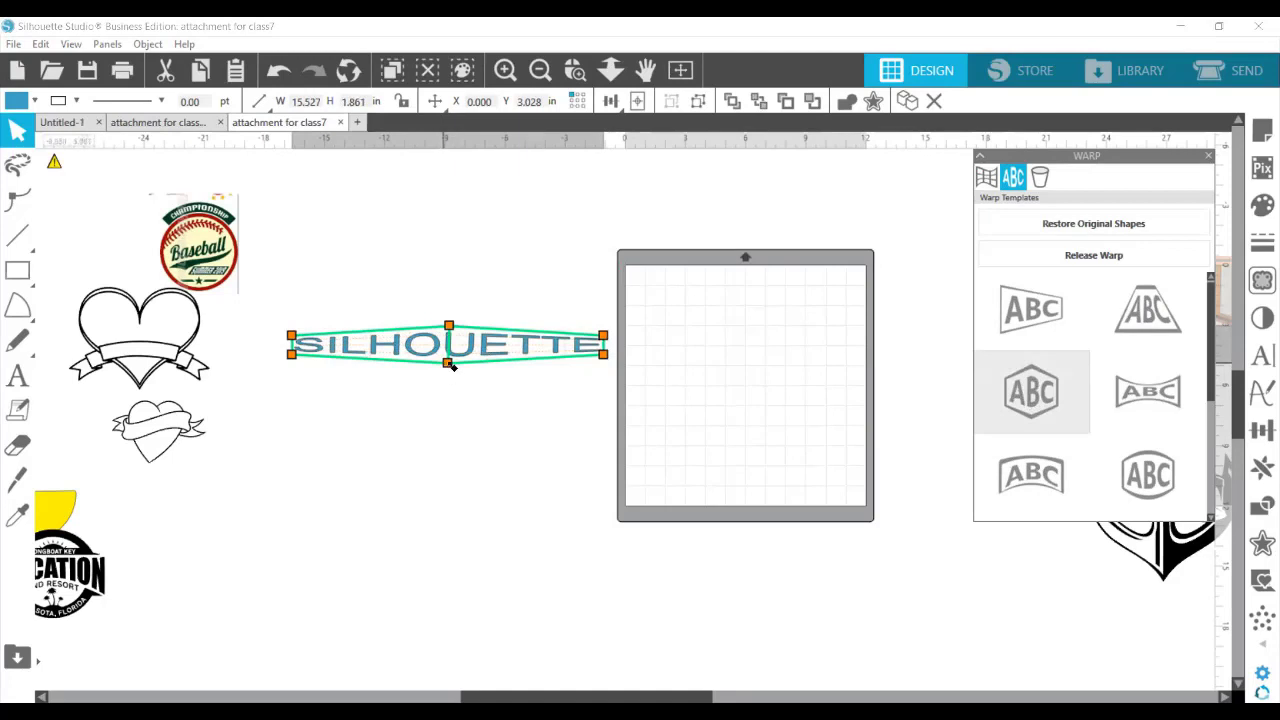
pyautogui.moveTo(448, 363); pyautogui.dragTo(446, 447)
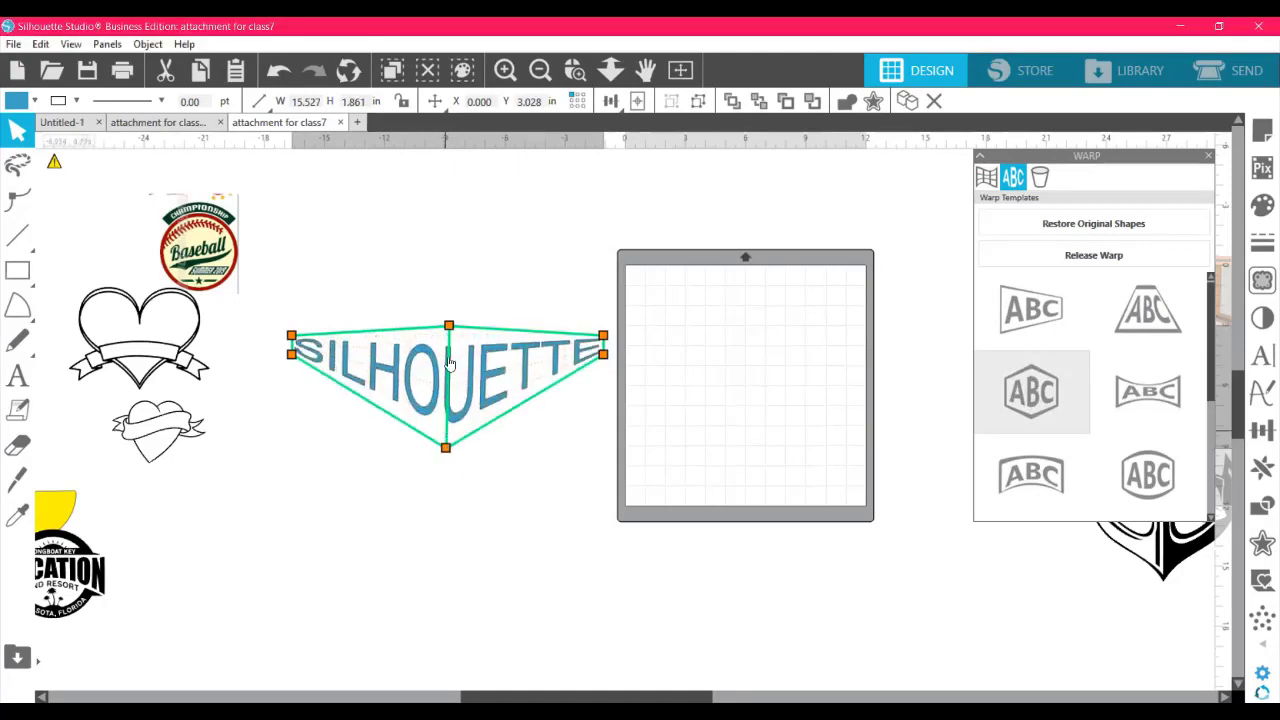
pyautogui.moveTo(448, 325); pyautogui.dragTo(449, 276)
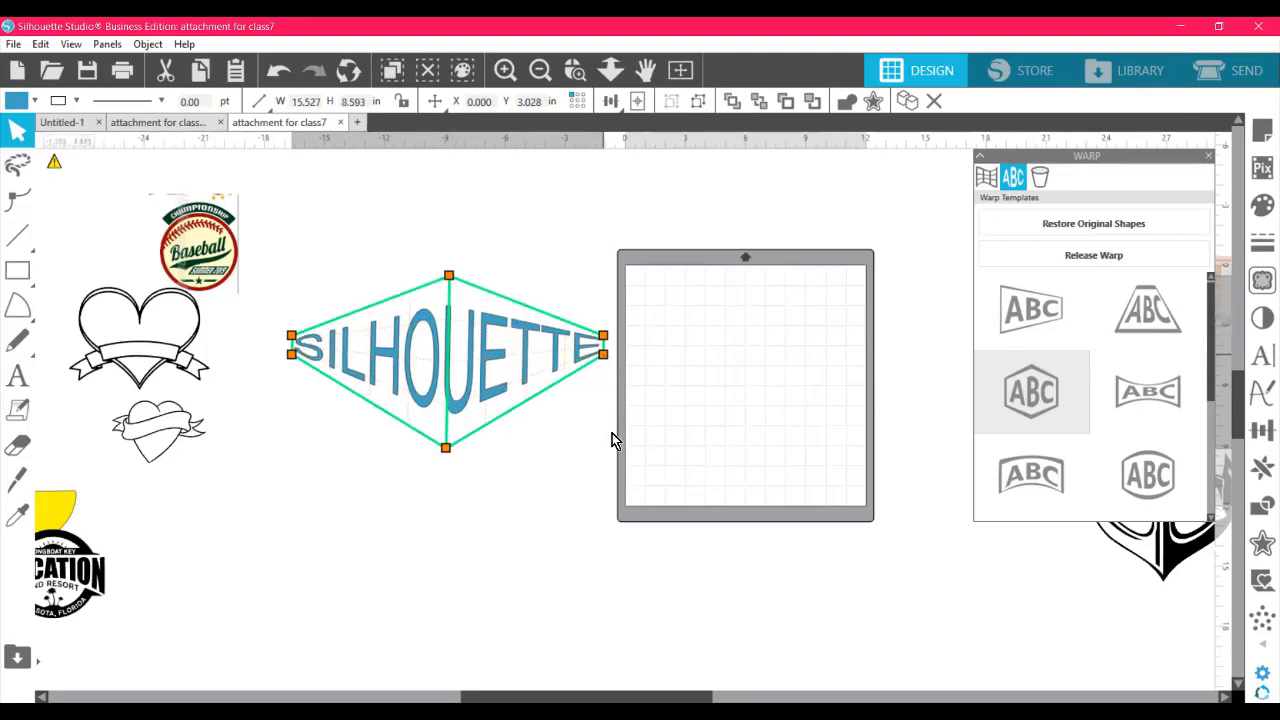
pyautogui.moveTo(613, 440); pyautogui.dragTo(613, 453)
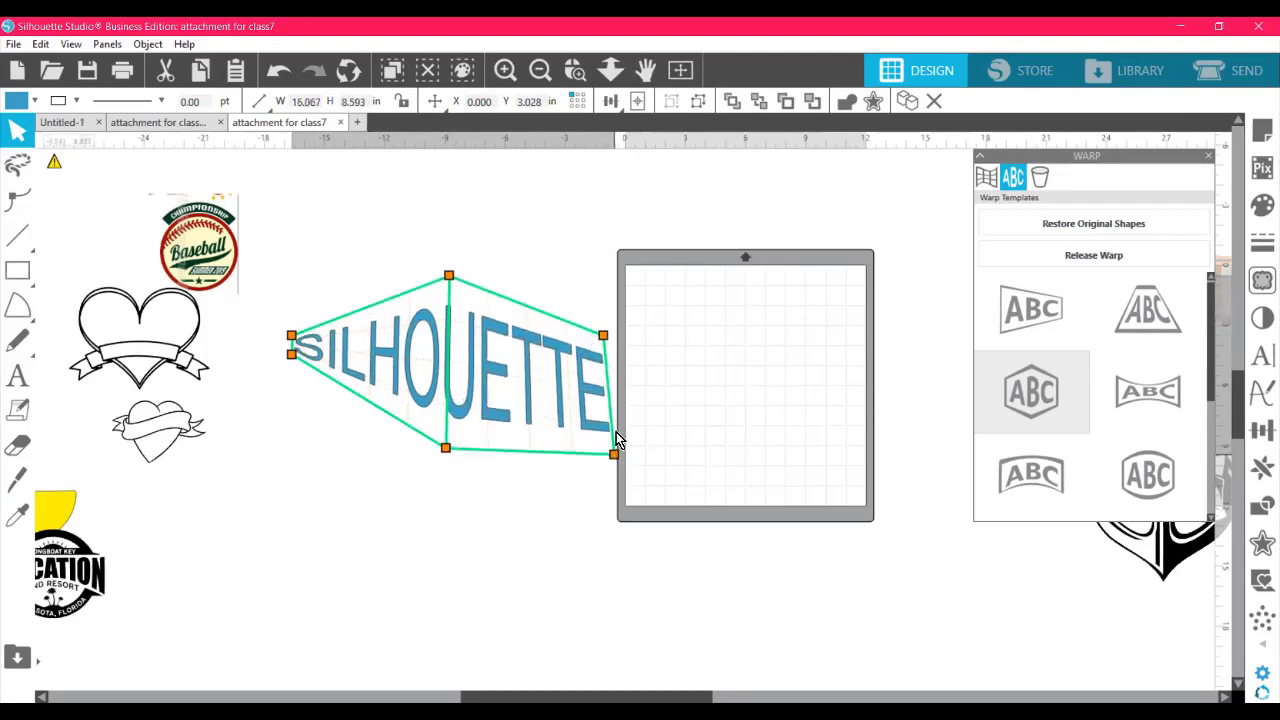
pyautogui.moveTo(604, 336); pyautogui.dragTo(624, 241)
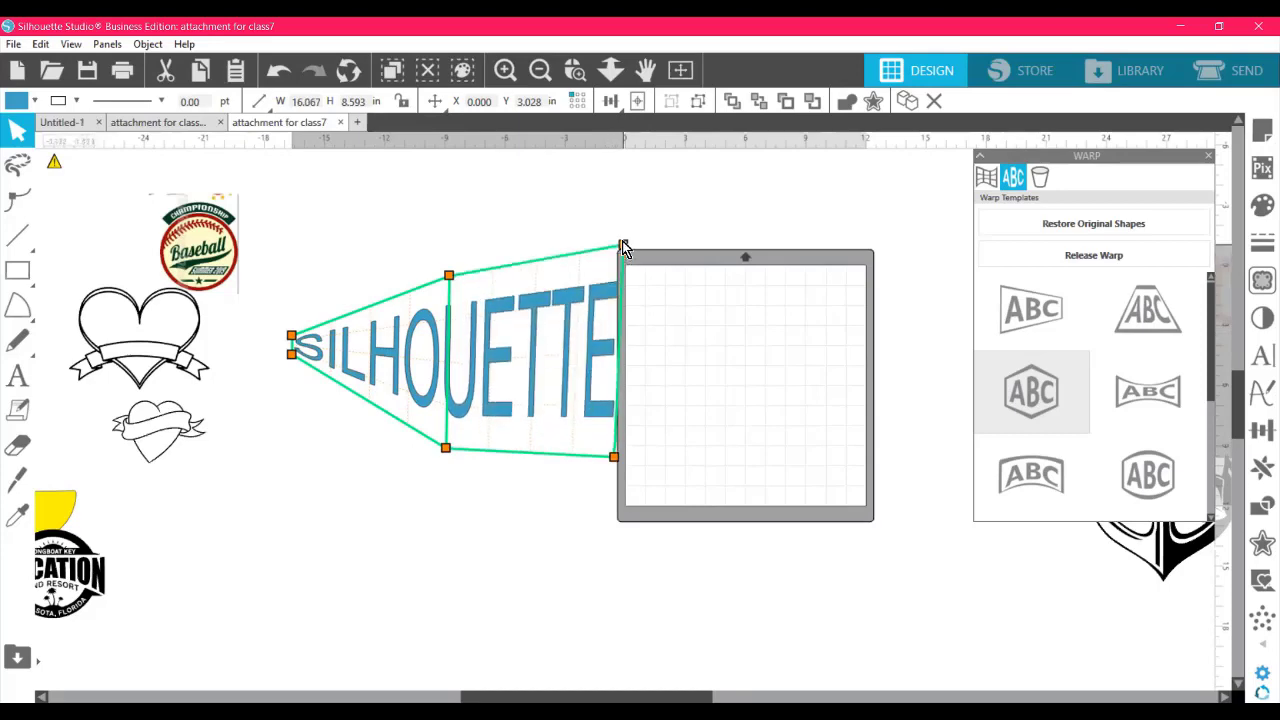
pyautogui.click(736, 376)
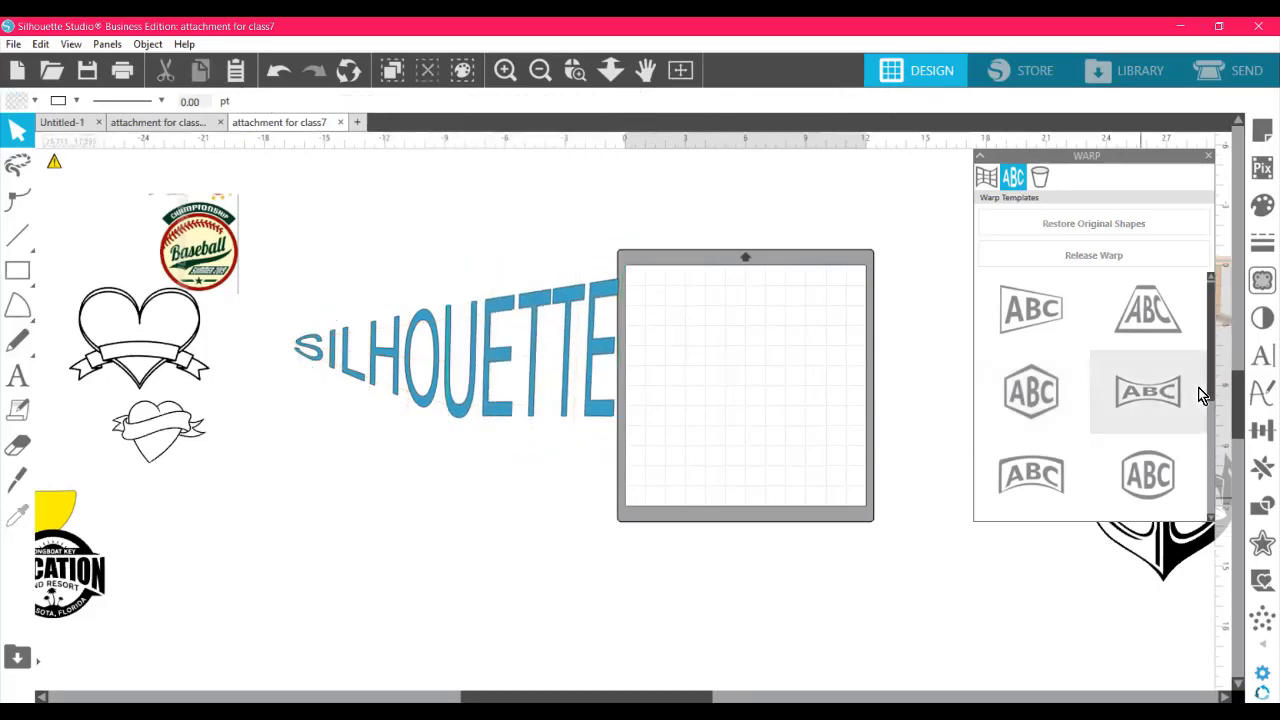
# - Browse the remaining warp templates and apply a conical warp to the SILHOUETTE text
pyautogui.scroll(-3, 1204, 469)
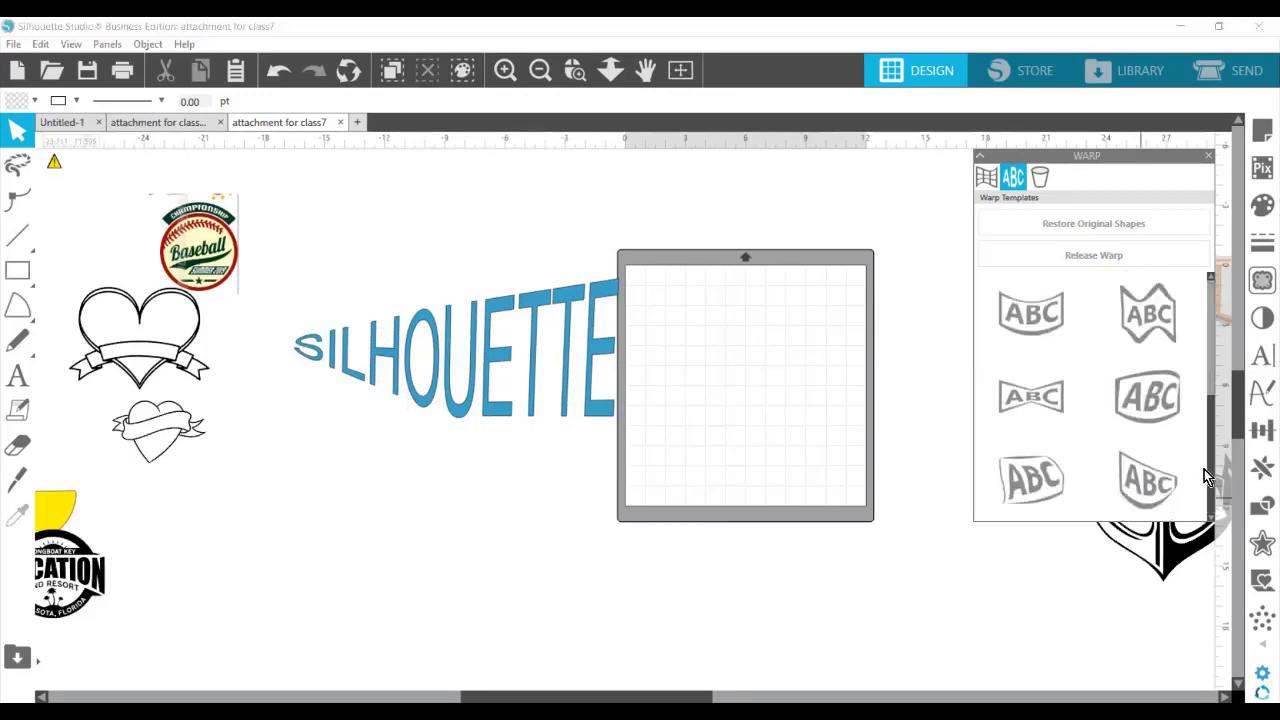
pyautogui.moveTo(1200, 516); pyautogui.dragTo(1214, 263)
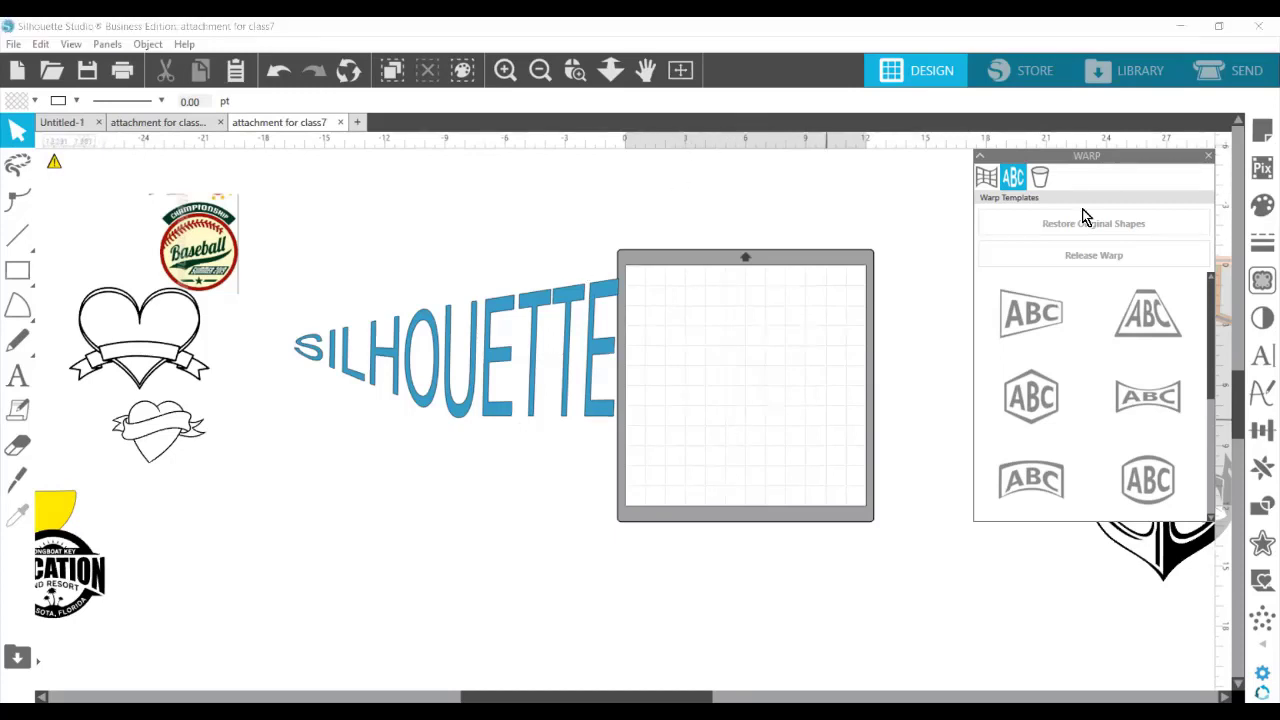
pyautogui.click(1040, 180)
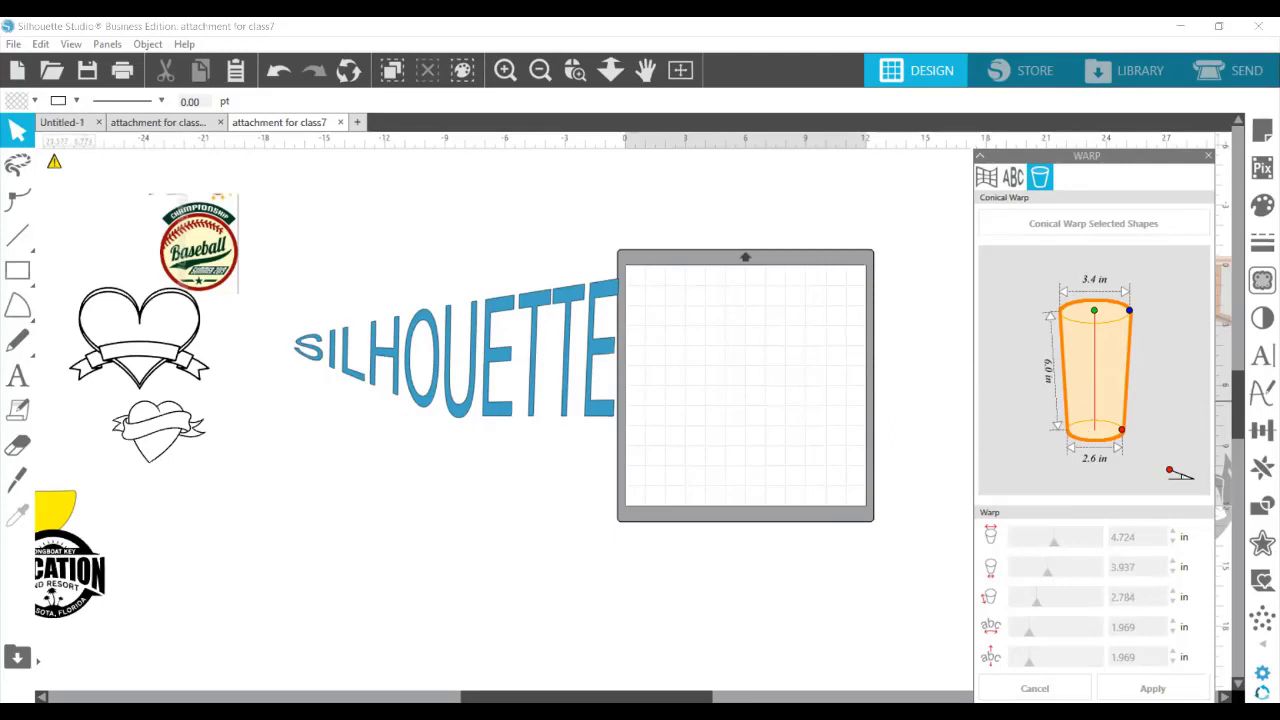
pyautogui.click(520, 312)
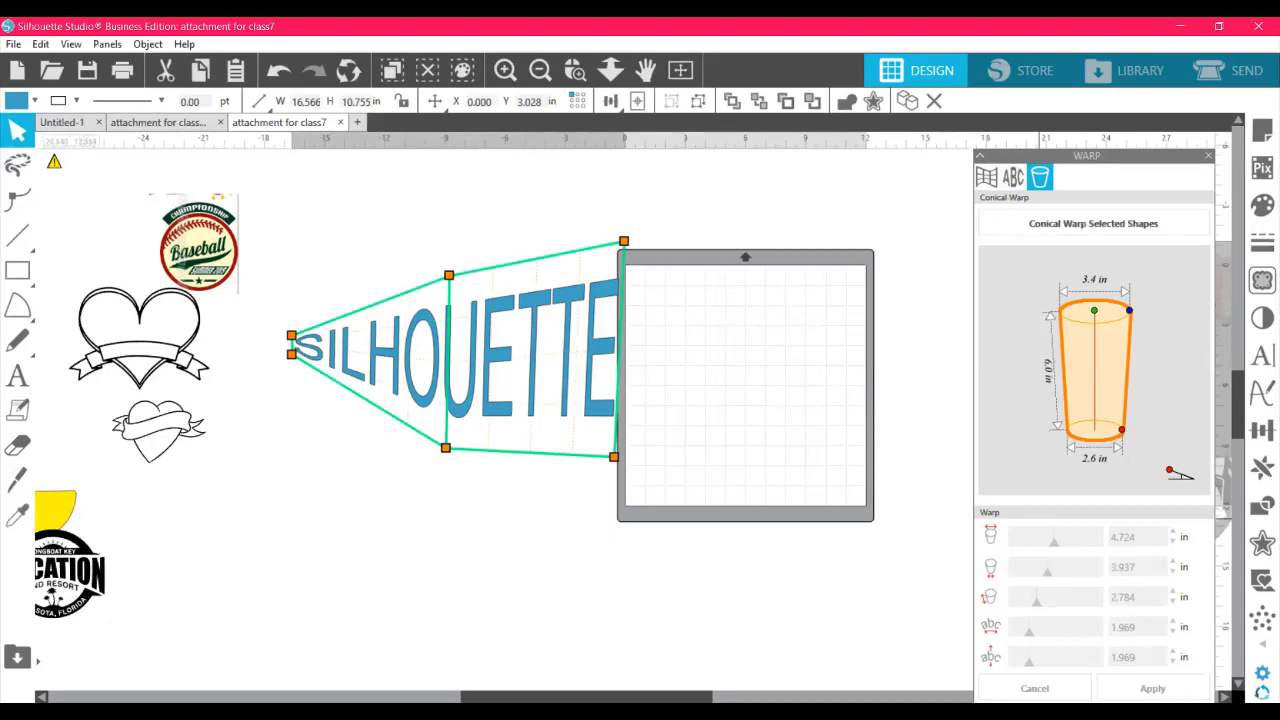
pyautogui.click(1103, 224)
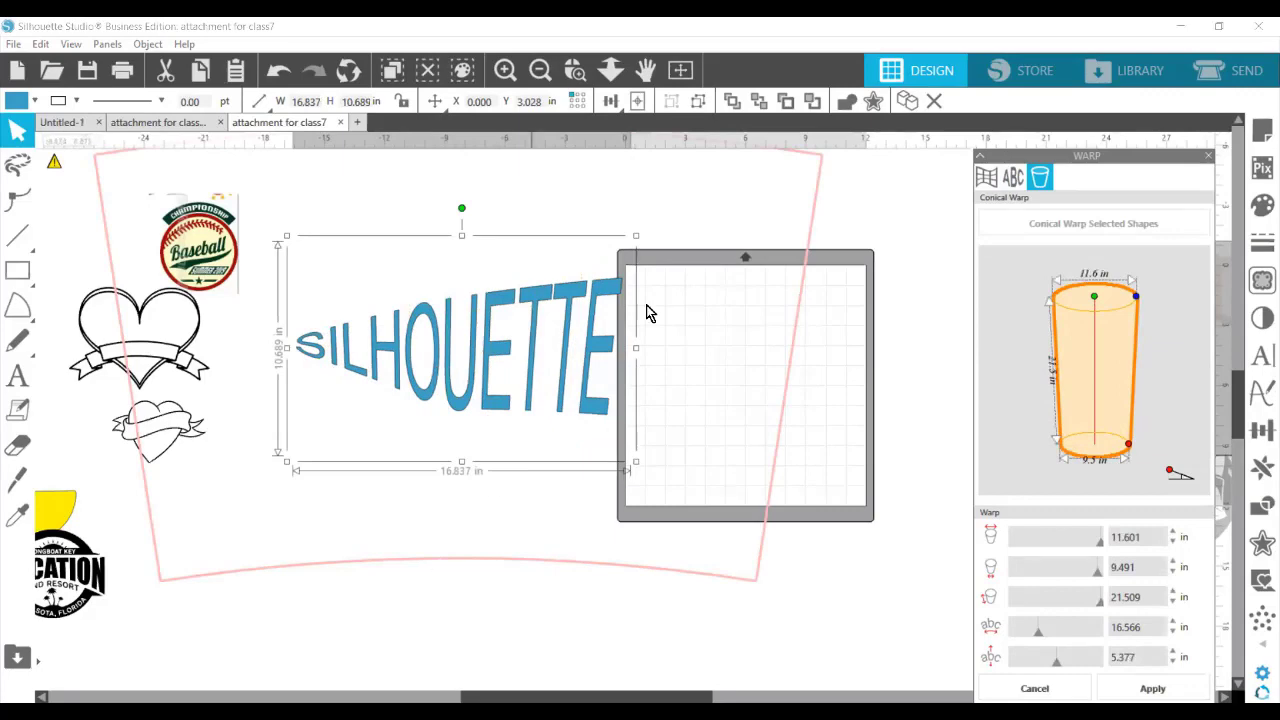
pyautogui.click(104, 160)
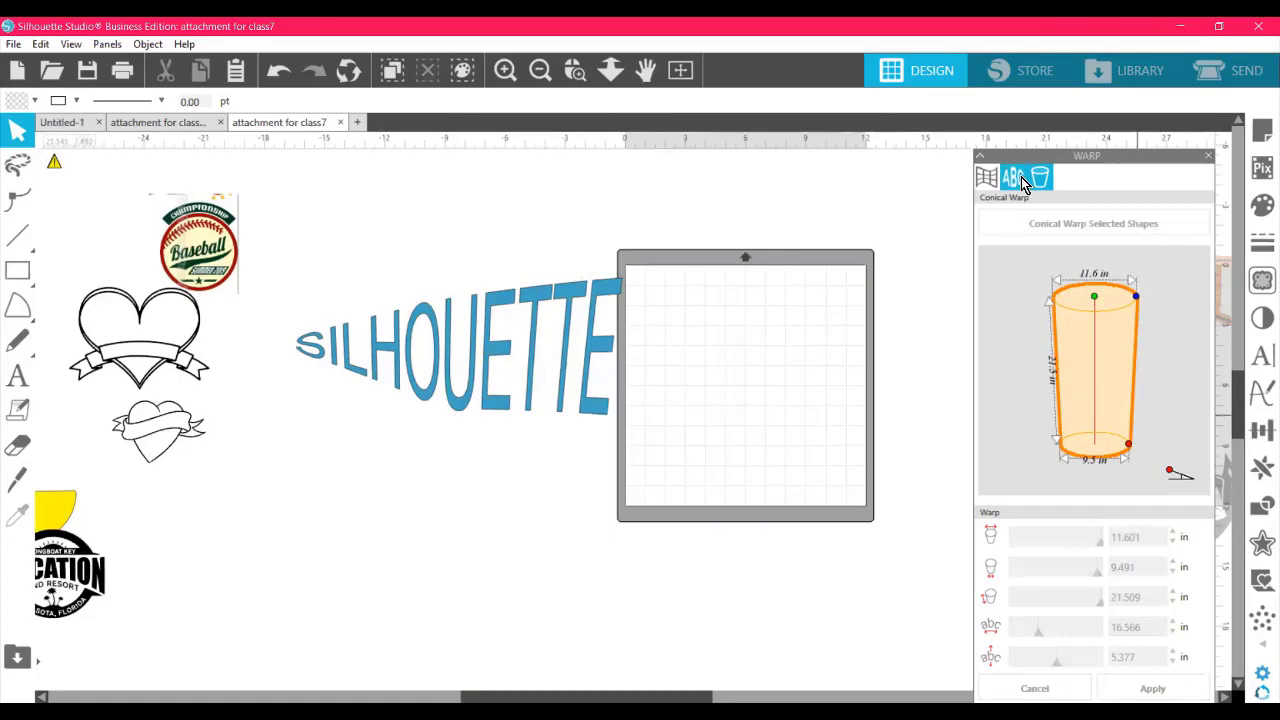
# - Bring up the basic grid warp options and enlarge the baseball image to about 24.6 × 26.8 in
pyautogui.click(984, 178)
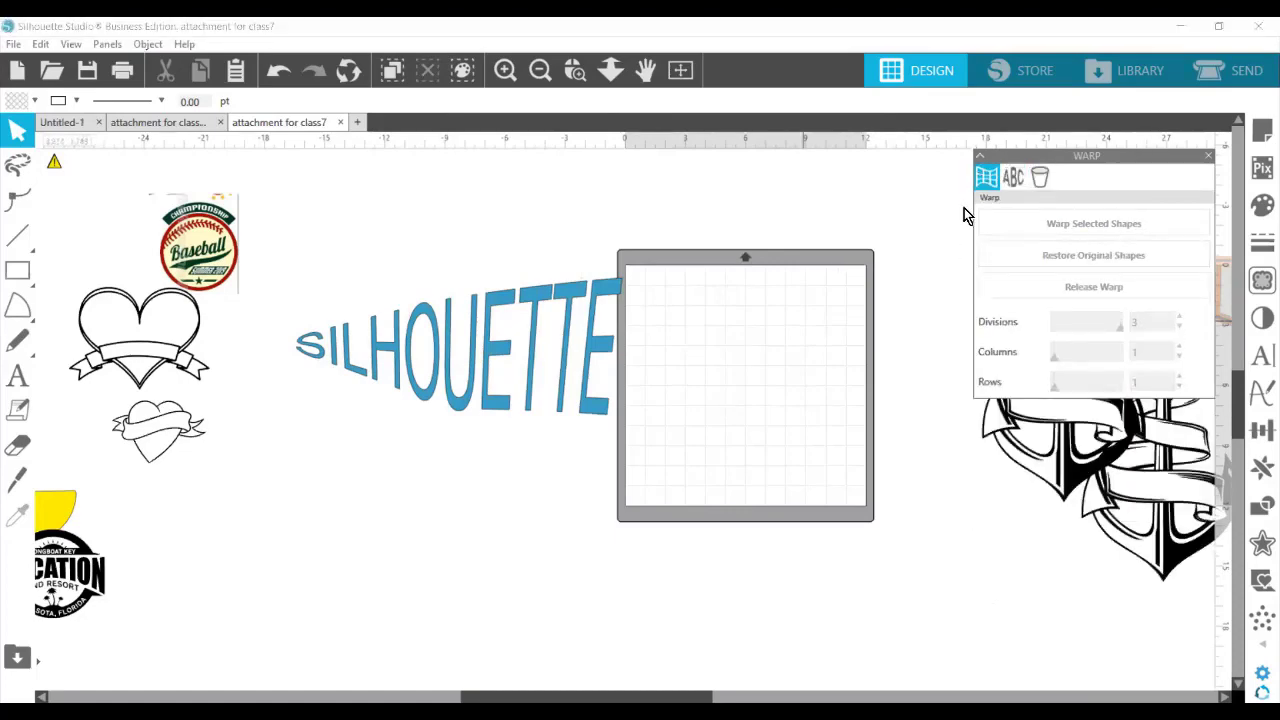
pyautogui.click(212, 260)
pyautogui.moveTo(243, 297); pyautogui.dragTo(903, 545)
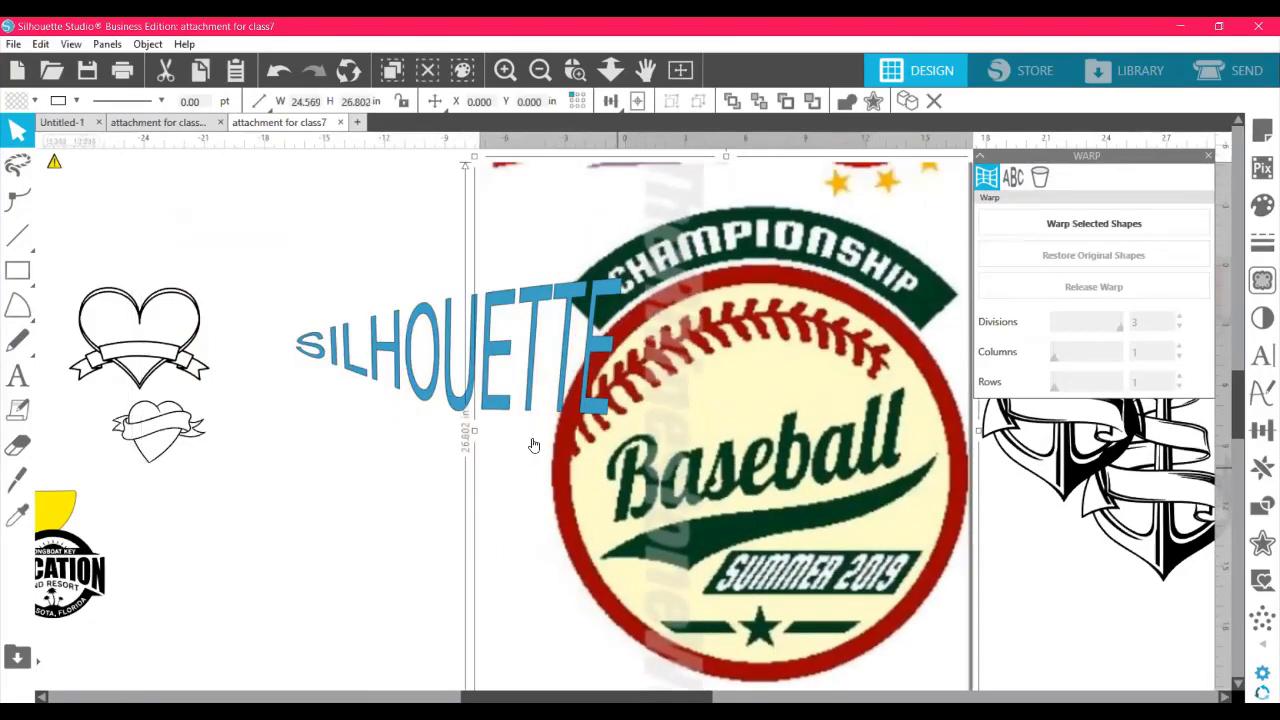
# - Move the SILHOUETTE text over the banner hearts and place the enlarged baseball image between the text and the page
pyautogui.moveTo(433, 396); pyautogui.dragTo(40, 400)
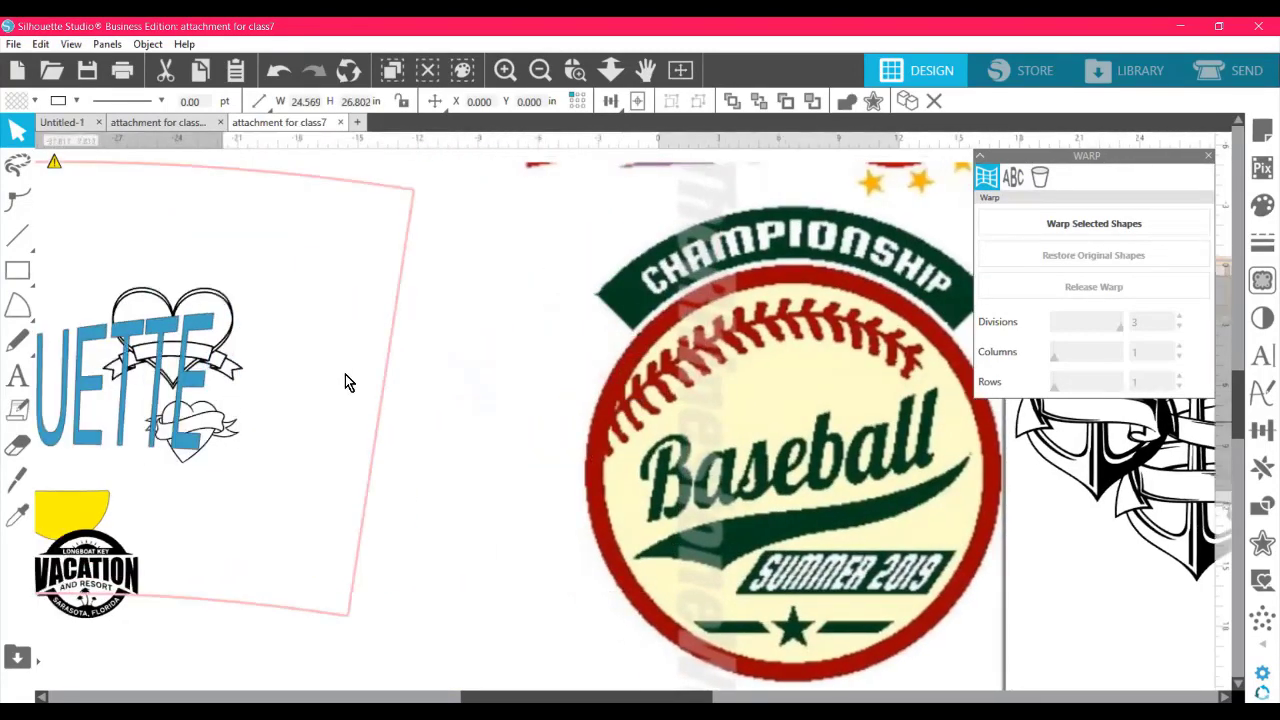
pyautogui.moveTo(712, 307); pyautogui.dragTo(498, 287)
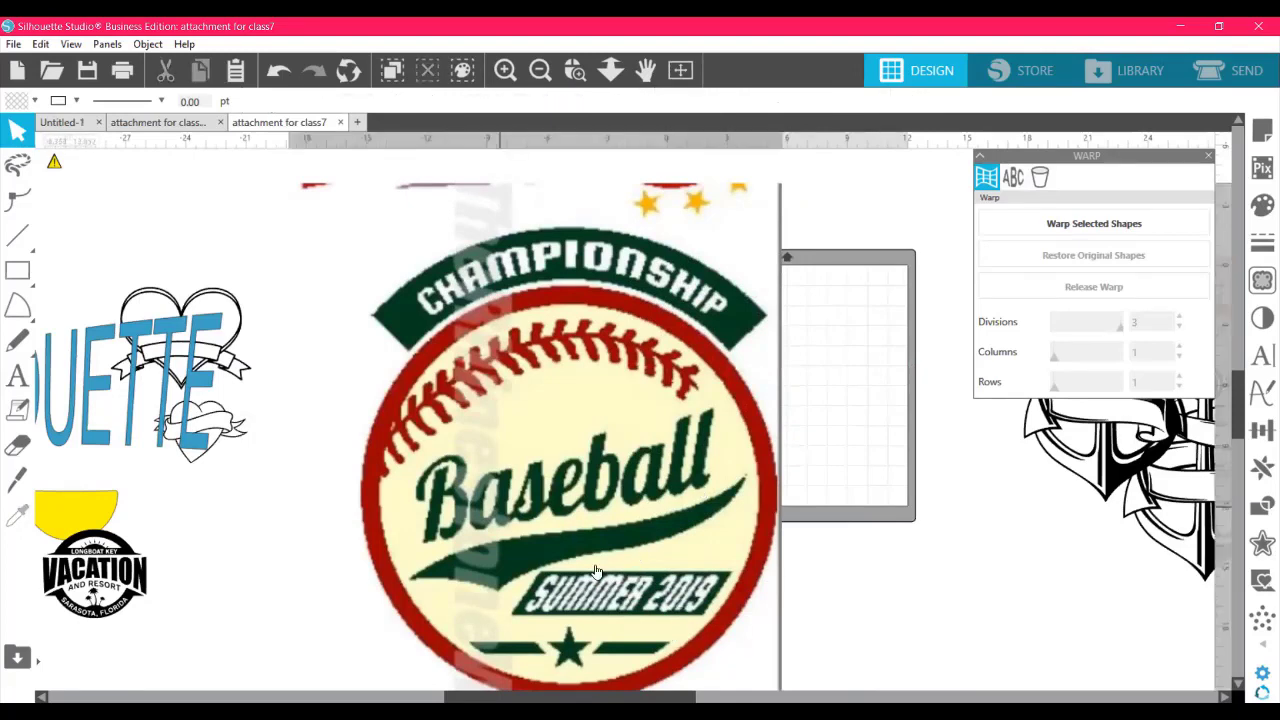
pyautogui.moveTo(614, 504); pyautogui.dragTo(608, 520)
pyautogui.moveTo(570, 282); pyautogui.dragTo(564, 201)
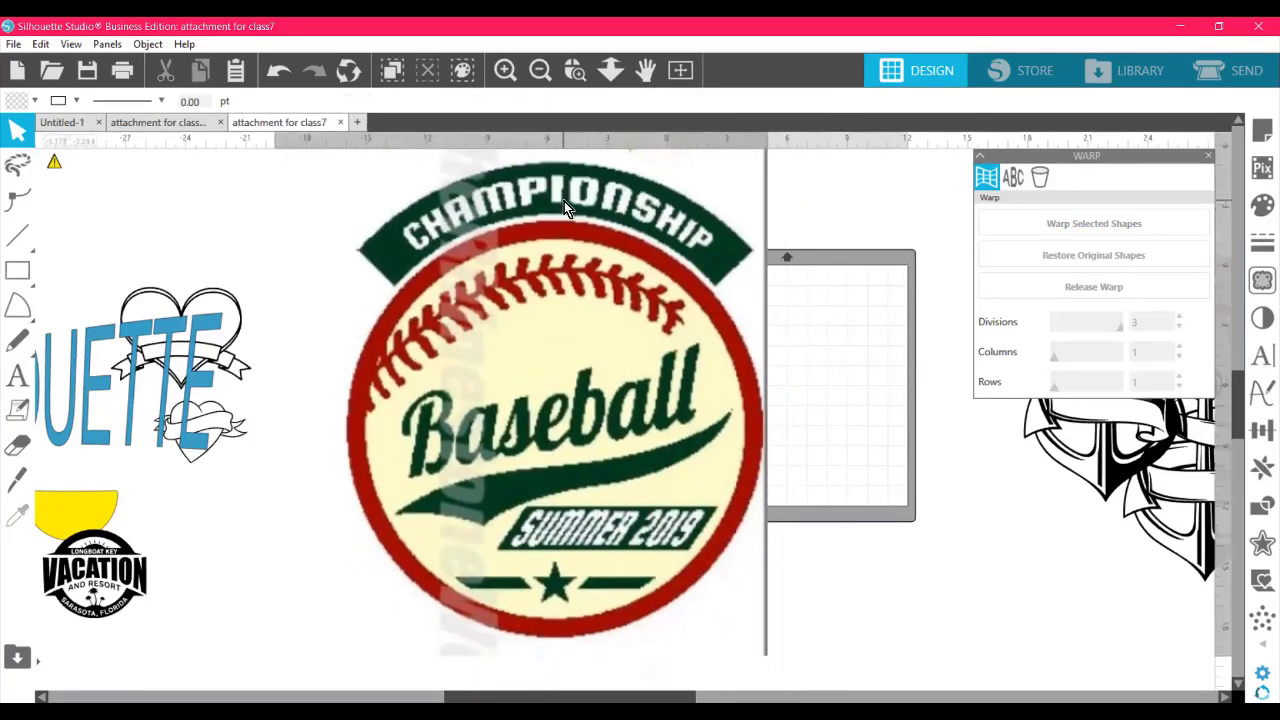
pyautogui.click(489, 438)
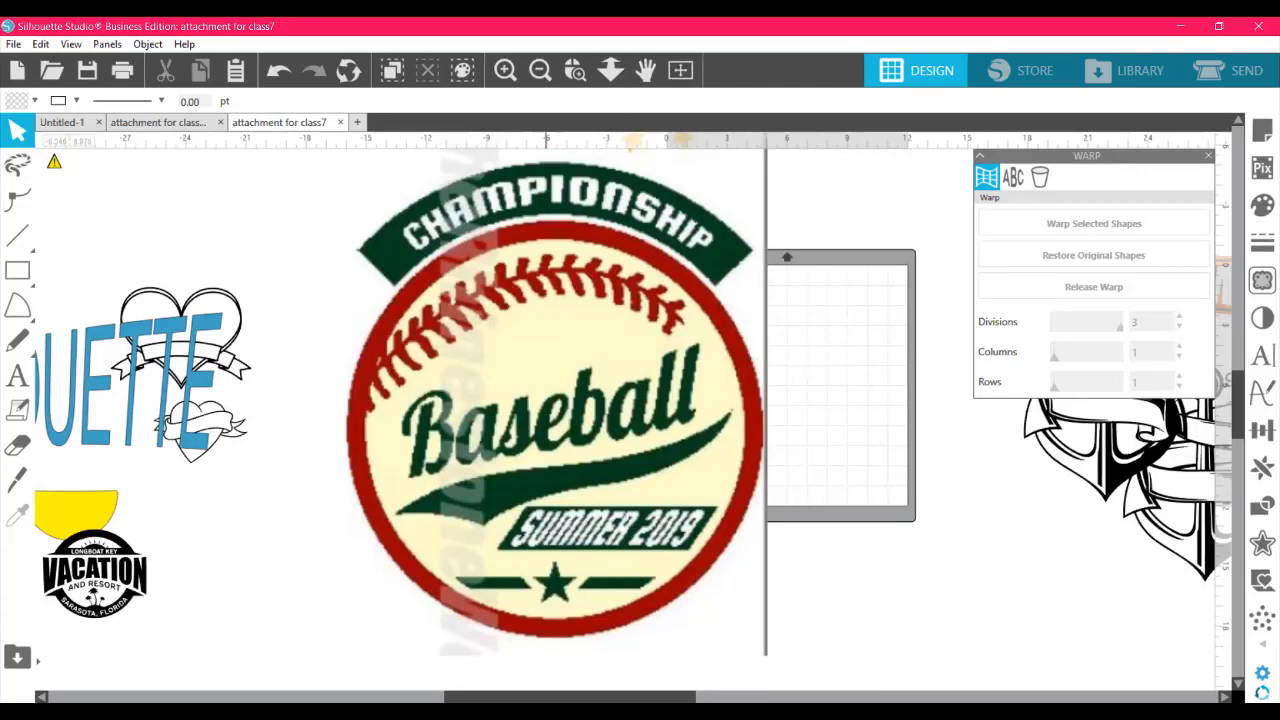
pyautogui.scroll(-1, 723, 600)
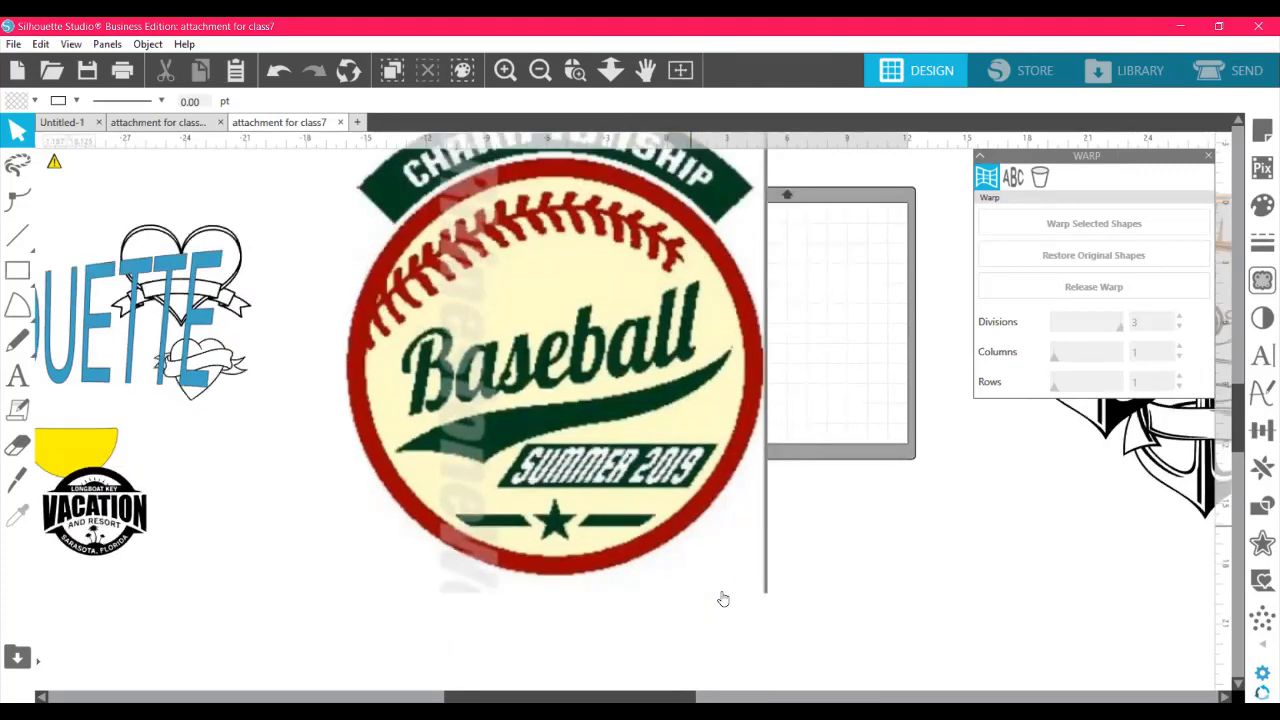